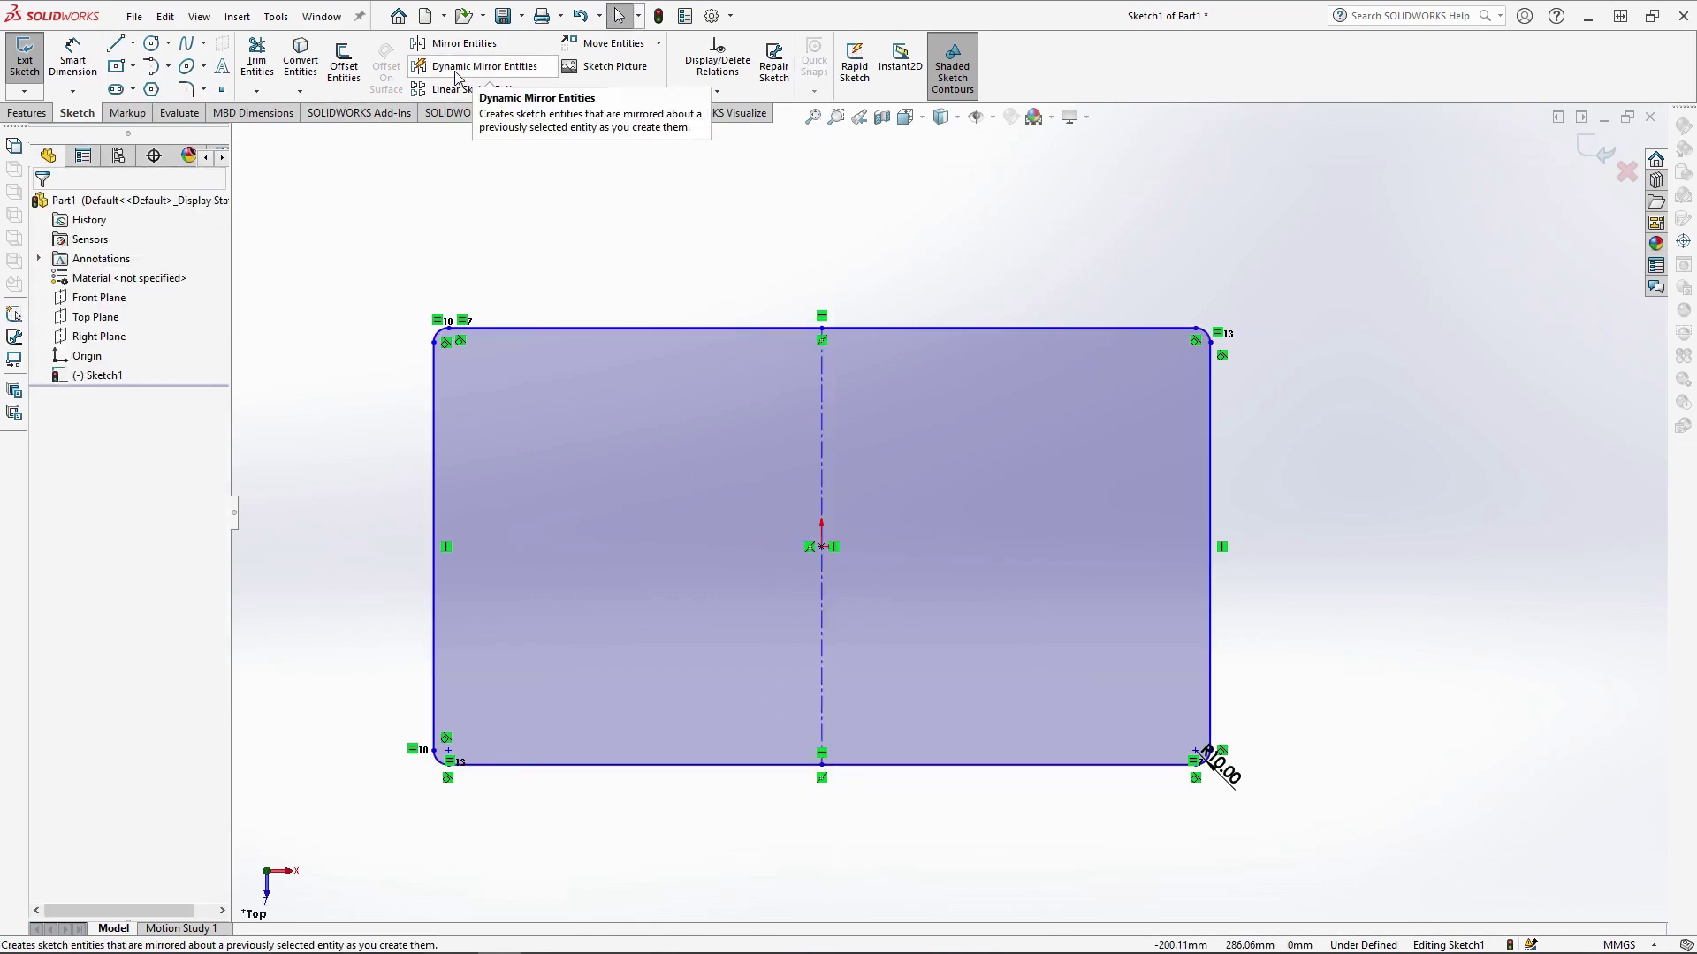
Turn on dynamic mirroring about the vertical centerline and draw construction lines 24 mm down and 15 mm inward from the panel's upper-left corner
{"action": "left_click", "coordinate": [822, 354]}
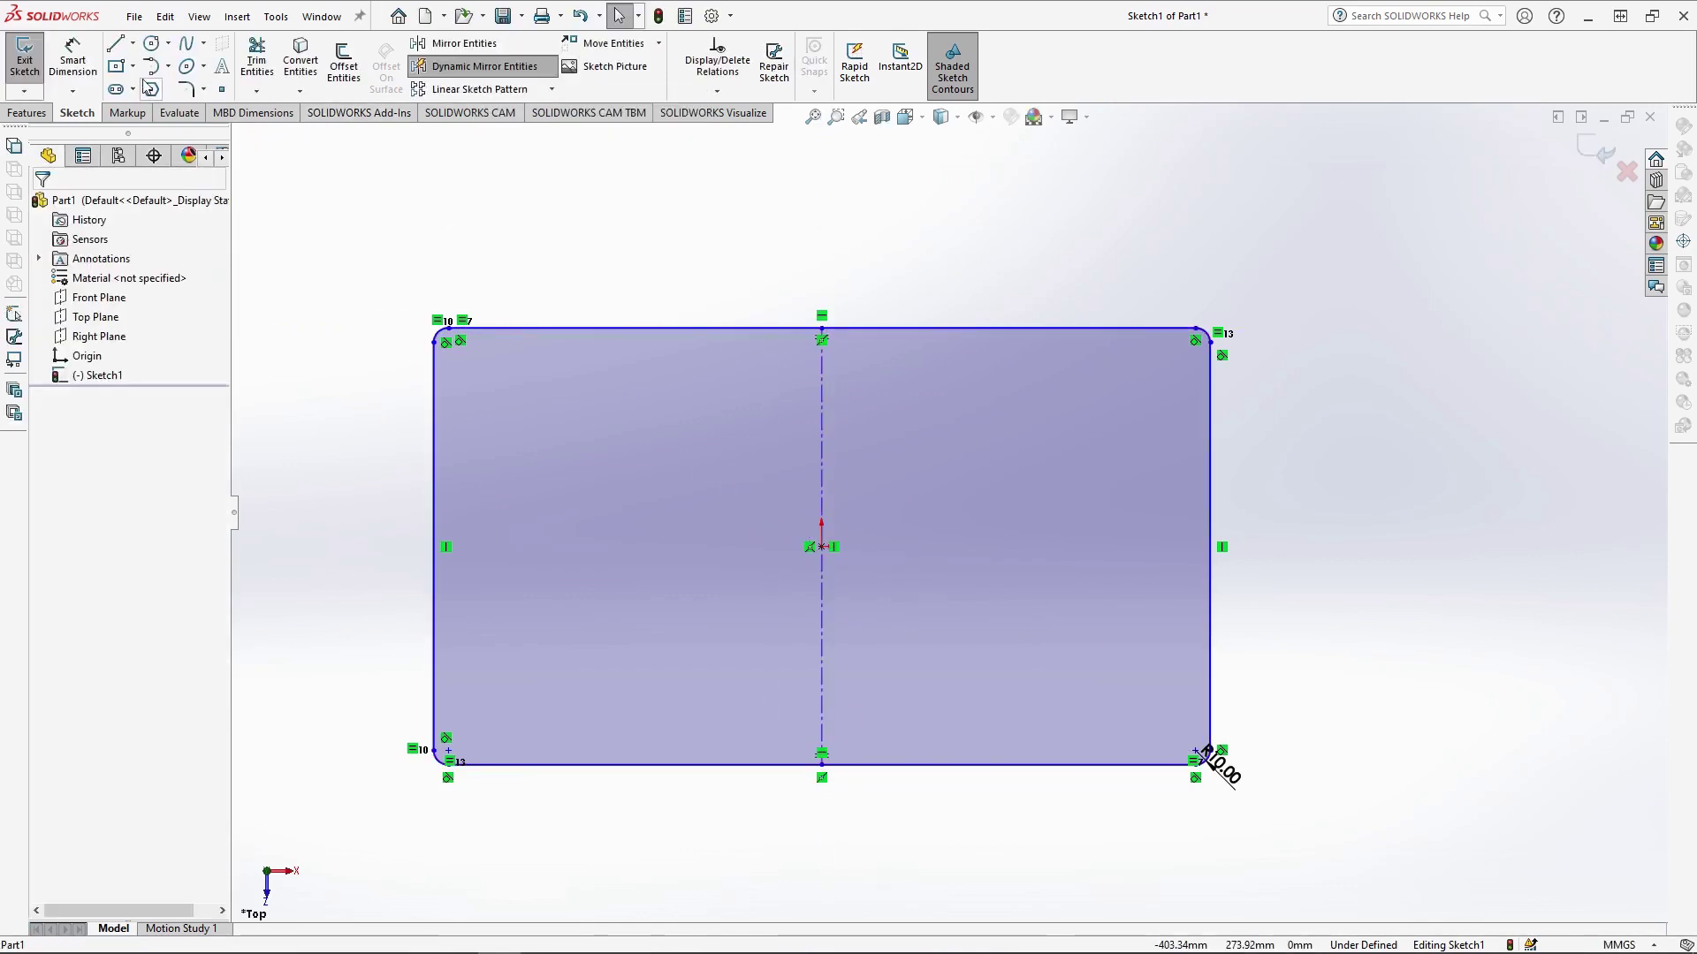
{"action": "left_click", "coordinate": [132, 44]}
{"action": "left_click", "coordinate": [155, 70]}
{"action": "scroll", "coordinate": [455, 407], "scroll_direction": "down", "scroll_amount": 5}
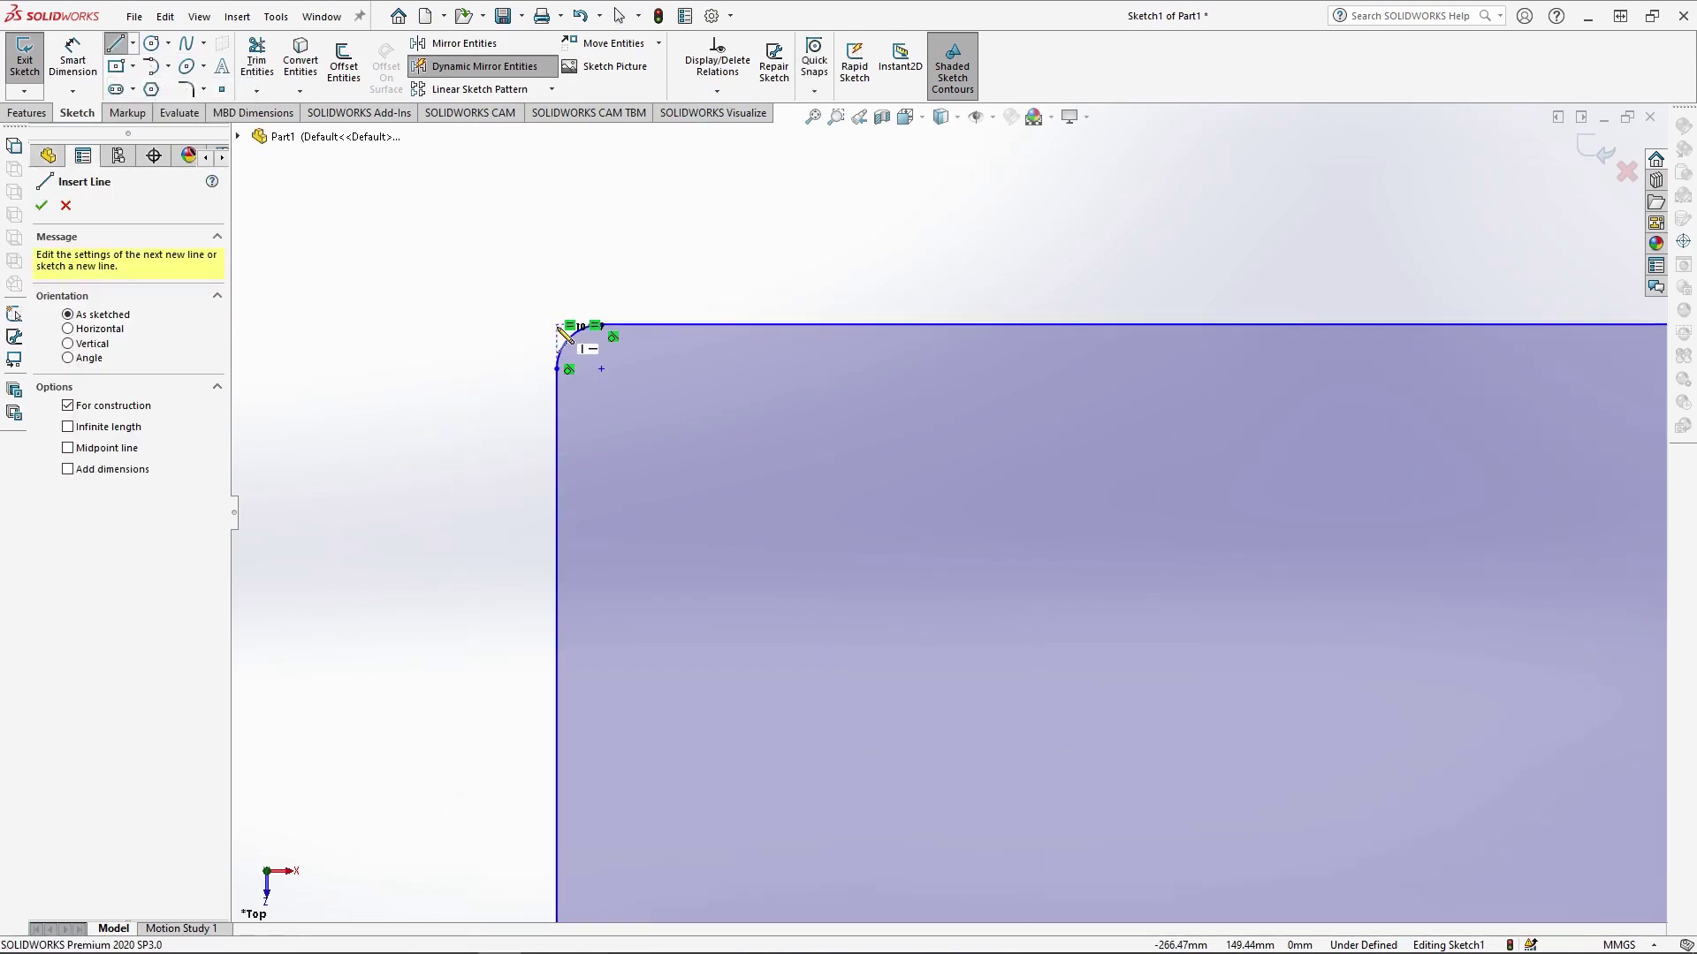
{"action": "left_click", "coordinate": [557, 325]}
{"action": "type", "text": "20"}
{"action": "key", "text": "Return"}
{"action": "type", "text": "15"}
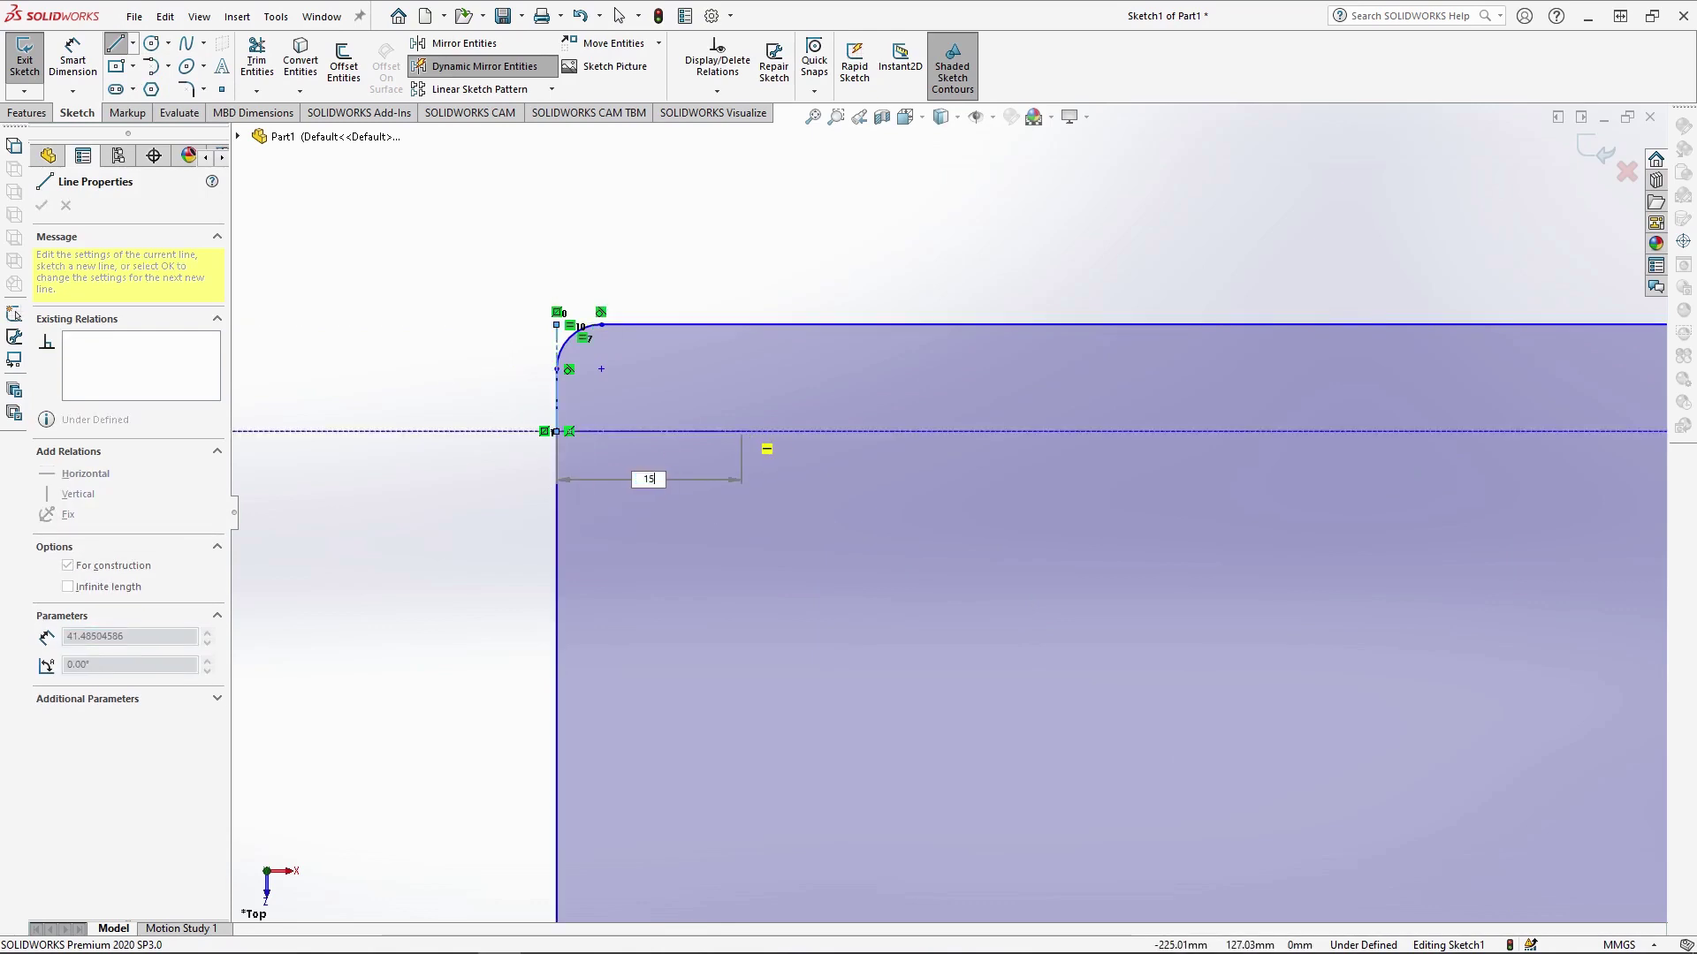
{"action": "key", "text": "Return"}
{"action": "key", "text": "Escape"}
Sketch a corner rectangle 9 mm wide and 224 mm long from the construction line's inner end, mirrored to the other side, and turn off dynamic mirroring
{"action": "left_click", "coordinate": [133, 67]}
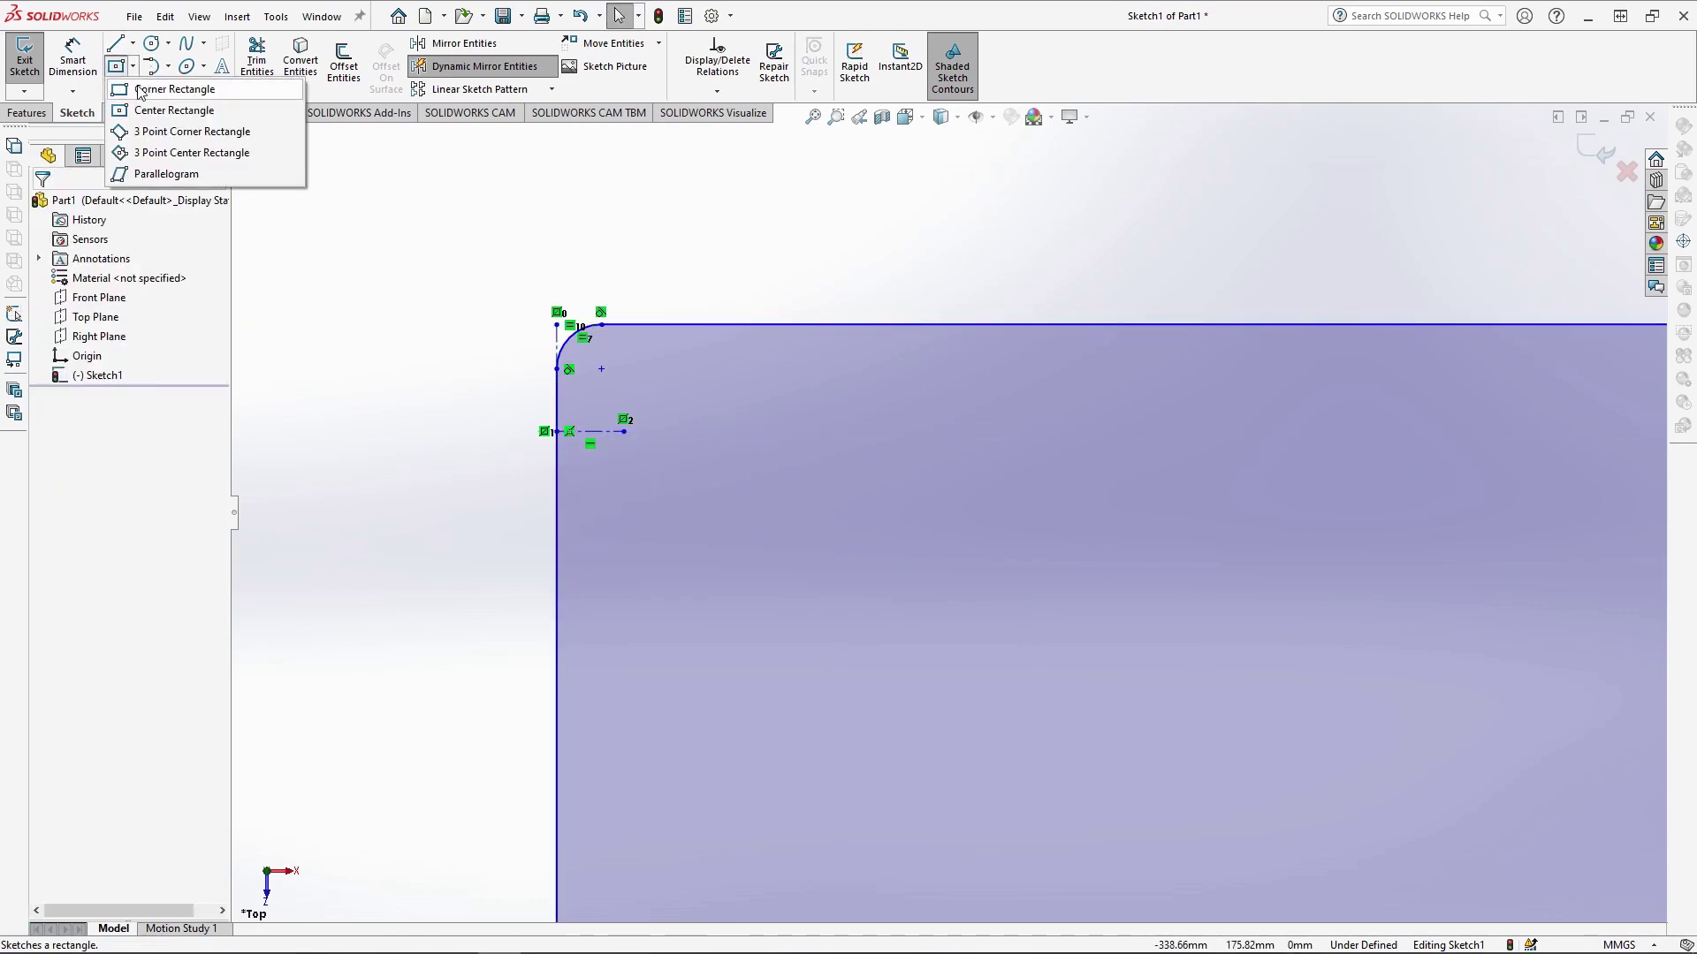
{"action": "left_click", "coordinate": [150, 87]}
{"action": "key", "text": "f"}
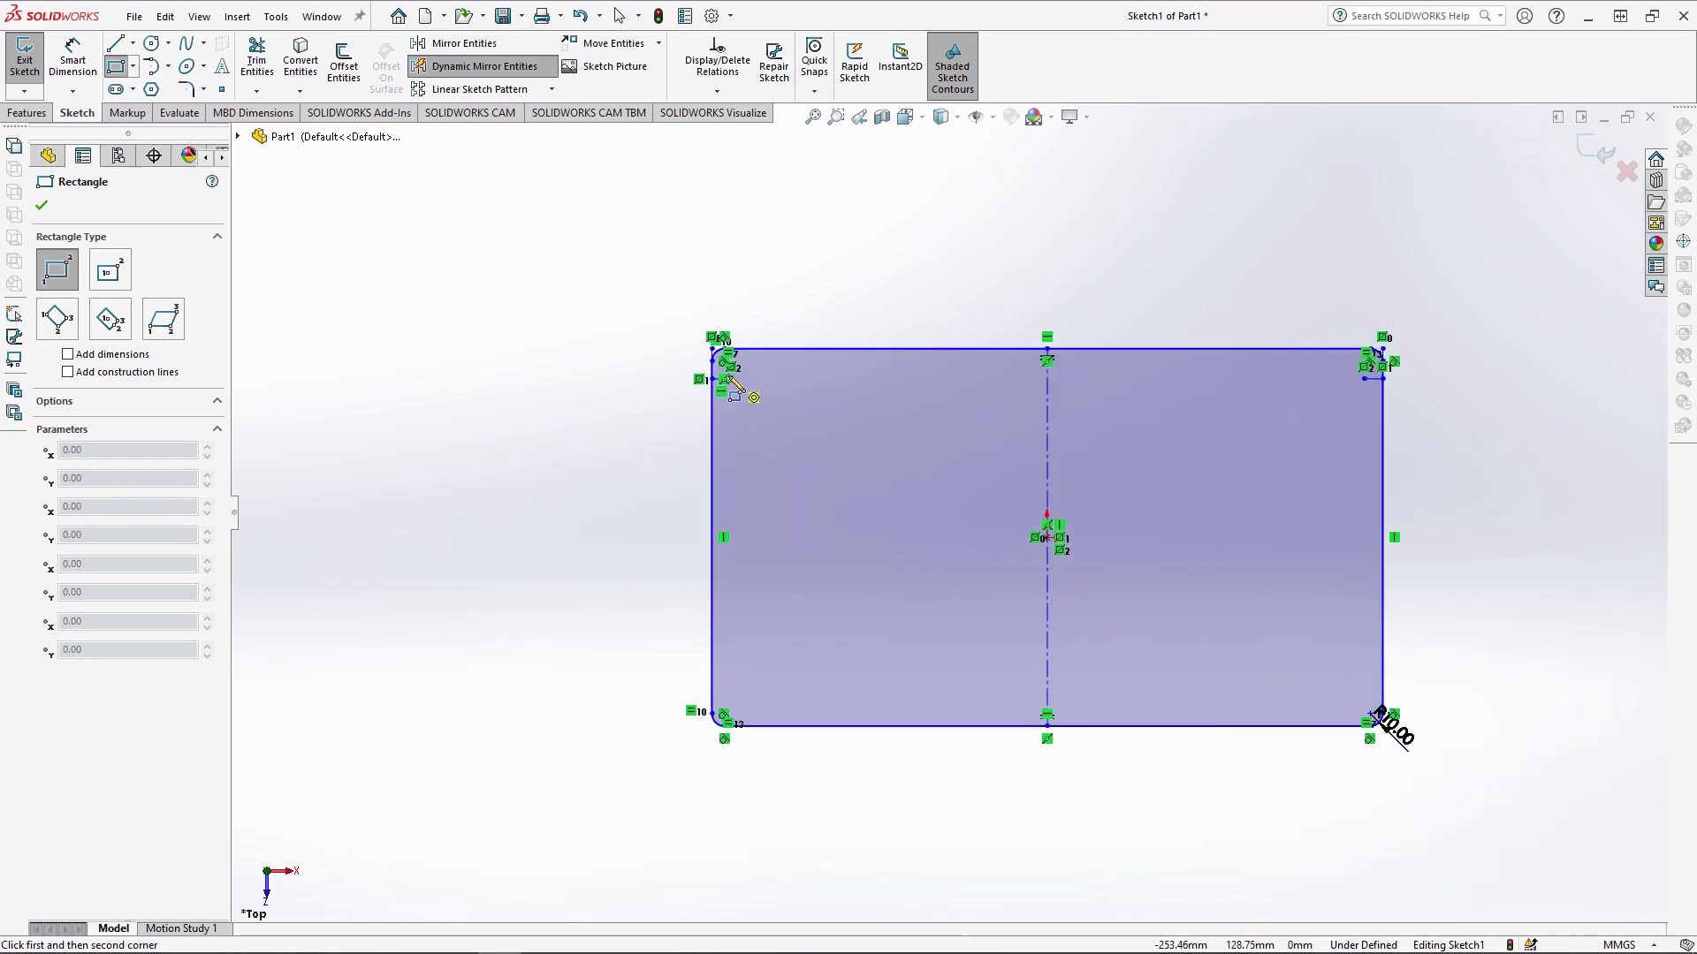
{"action": "left_click", "coordinate": [729, 379]}
{"action": "type", "text": "224"}
{"action": "key", "text": "Return"}
{"action": "type", "text": "9"}
{"action": "key", "text": "Return"}
{"action": "scroll", "coordinate": [838, 665], "scroll_direction": "down", "scroll_amount": 2}
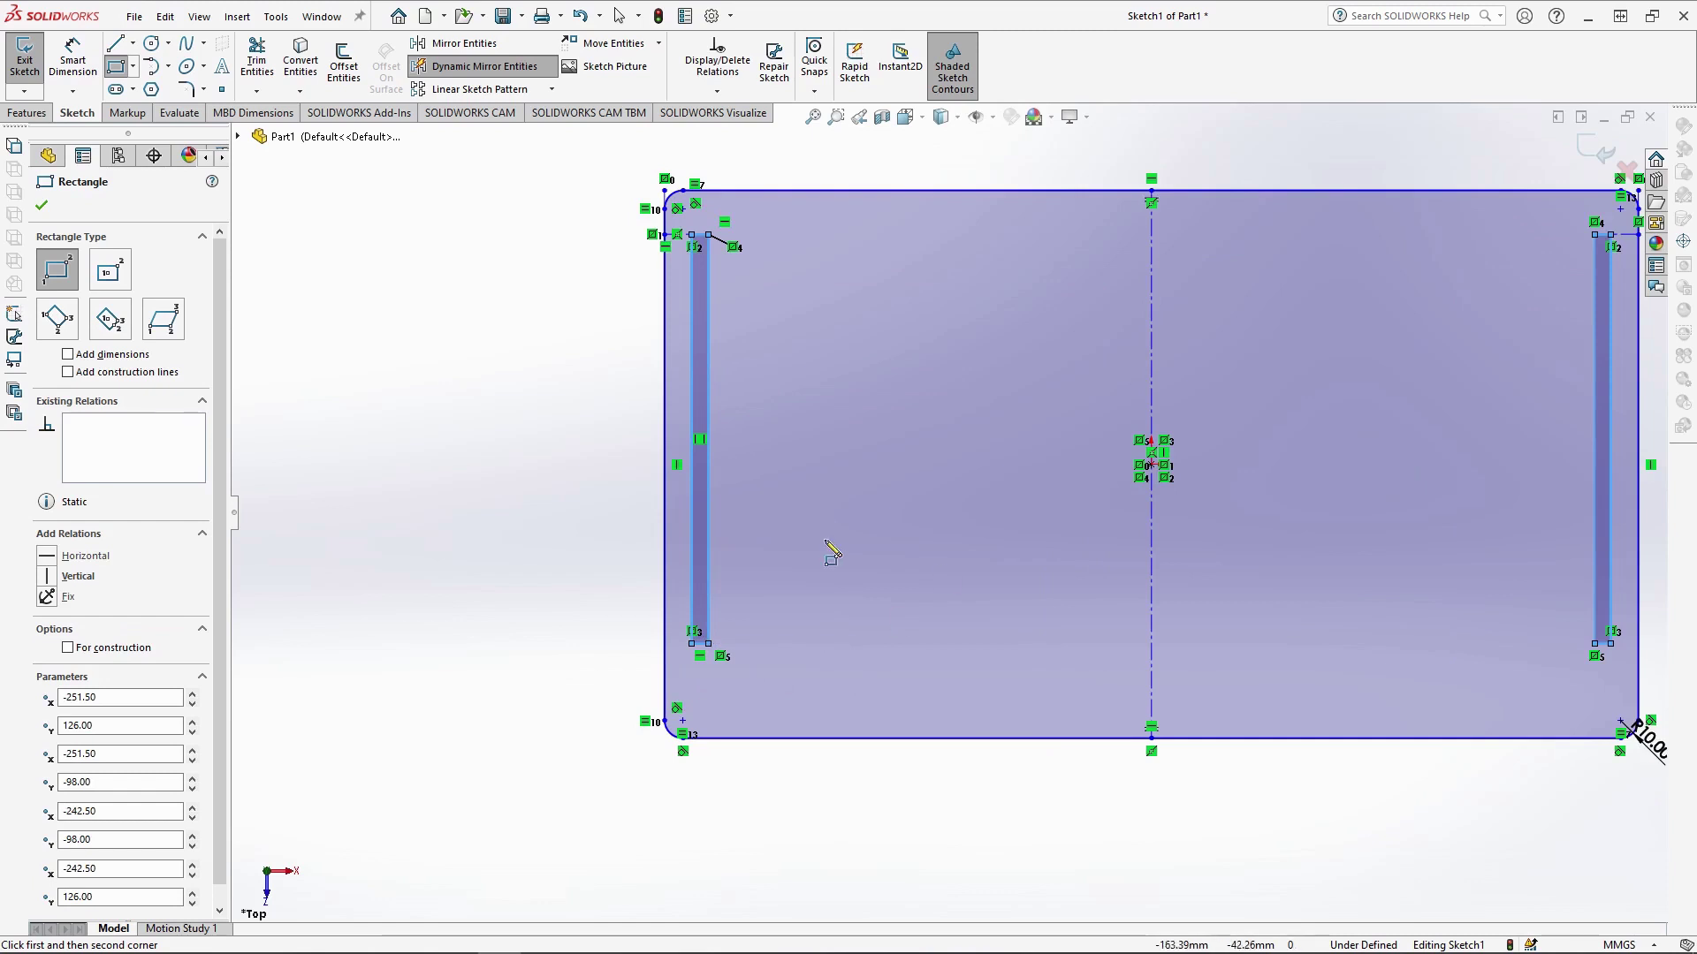
{"action": "key", "text": "Escape"}
{"action": "scroll", "coordinate": [1258, 435], "scroll_direction": "up", "scroll_amount": 2}
{"action": "scroll", "coordinate": [1317, 417], "scroll_direction": "down", "scroll_amount": 1}
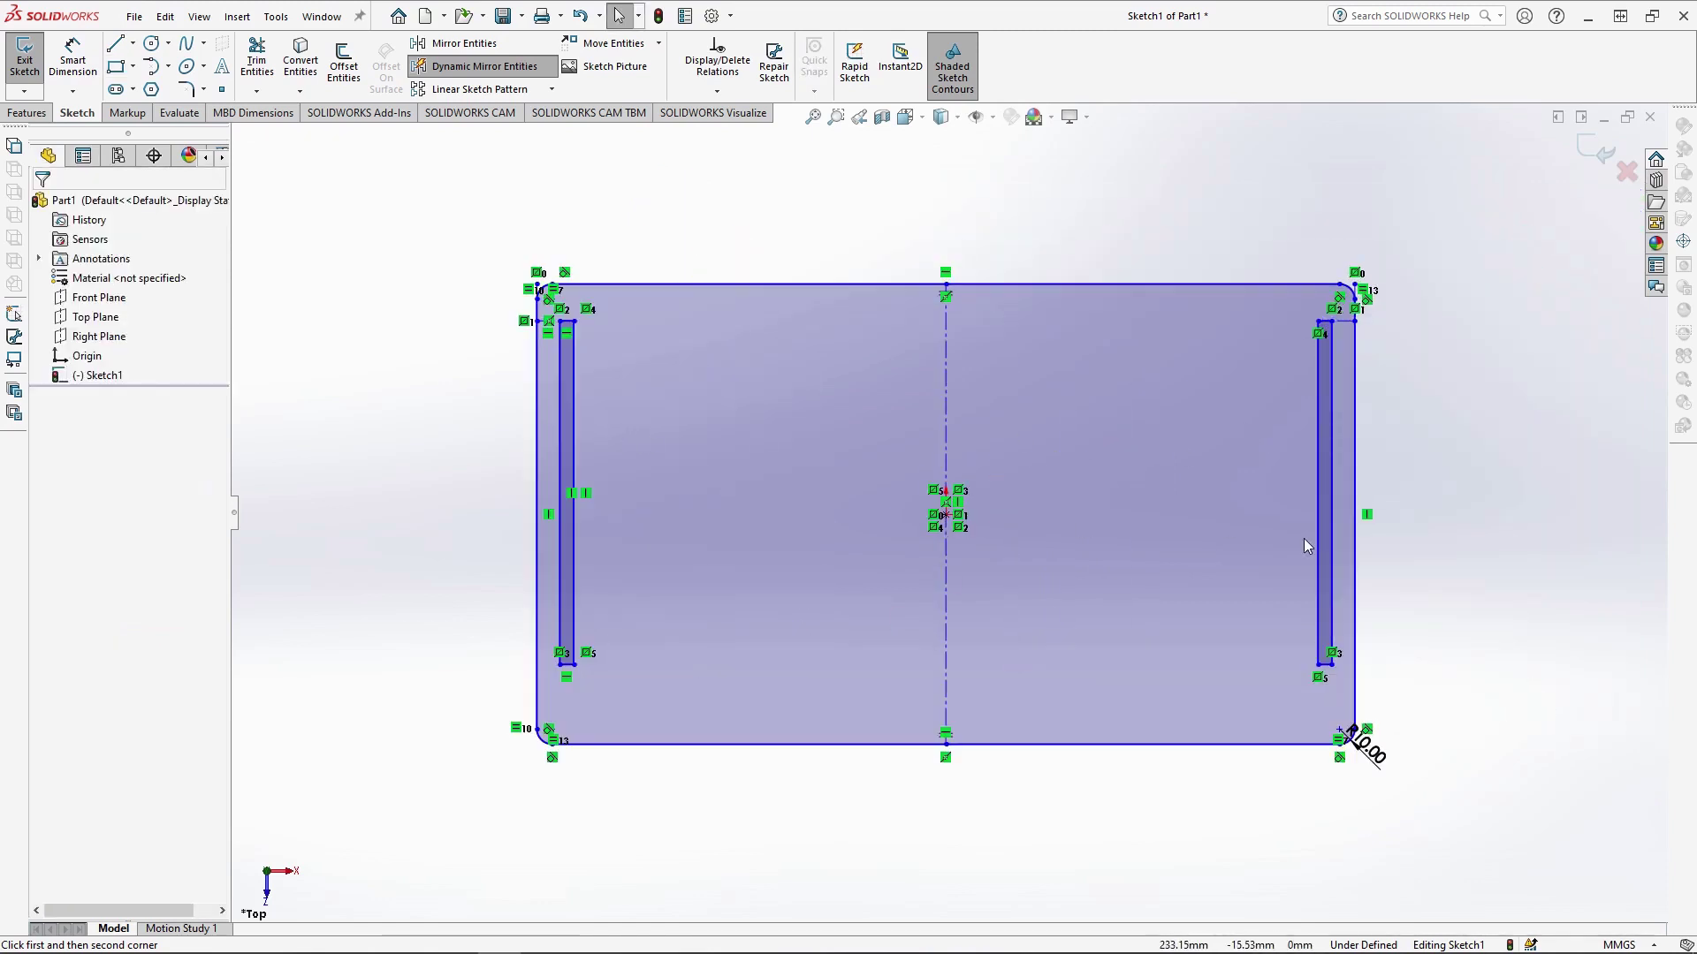
{"action": "left_click", "coordinate": [484, 67]}
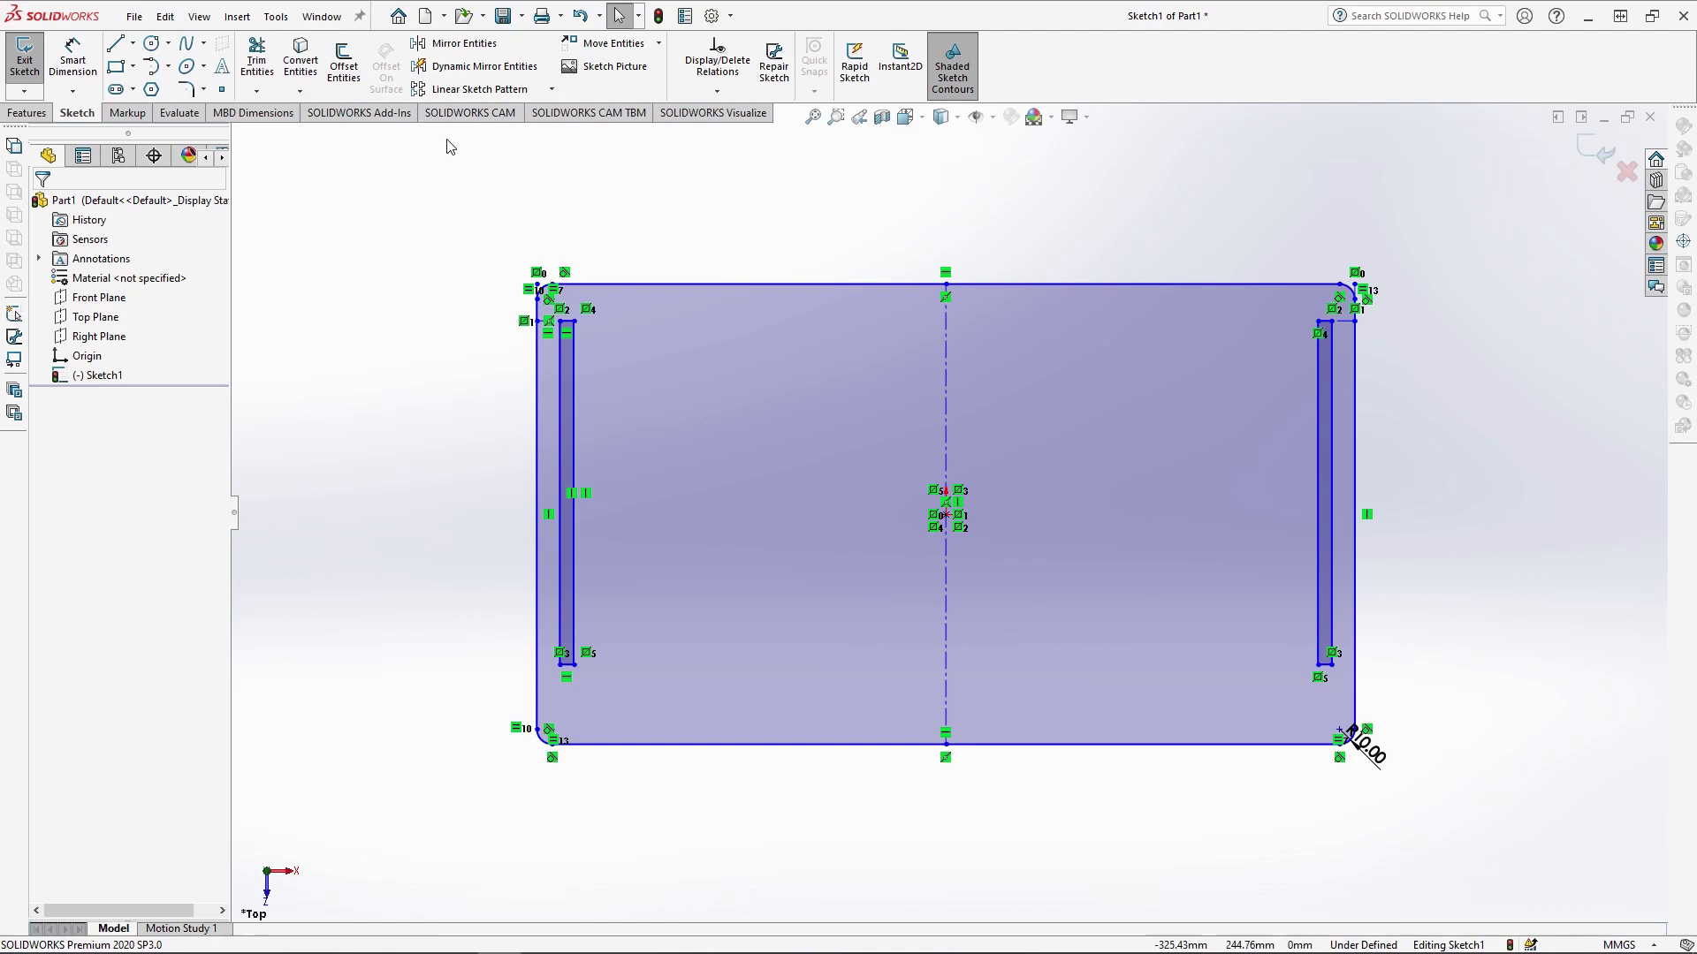
Draw a 9 mm vertical construction line down from the midpoint of the panel's upper edge
{"action": "left_click", "coordinate": [133, 43]}
{"action": "left_click", "coordinate": [149, 87]}
{"action": "scroll", "coordinate": [1090, 318], "scroll_direction": "down", "scroll_amount": 2}
{"action": "left_click", "coordinate": [880, 268]}
{"action": "type", "text": "9"}
{"action": "key", "text": "Return"}
{"action": "key", "text": "Escape"}
Sketch a closed slot outline of 300 by 4 mm with lines, centred on the lower end of the 9 mm construction line
{"action": "left_click", "coordinate": [133, 44]}
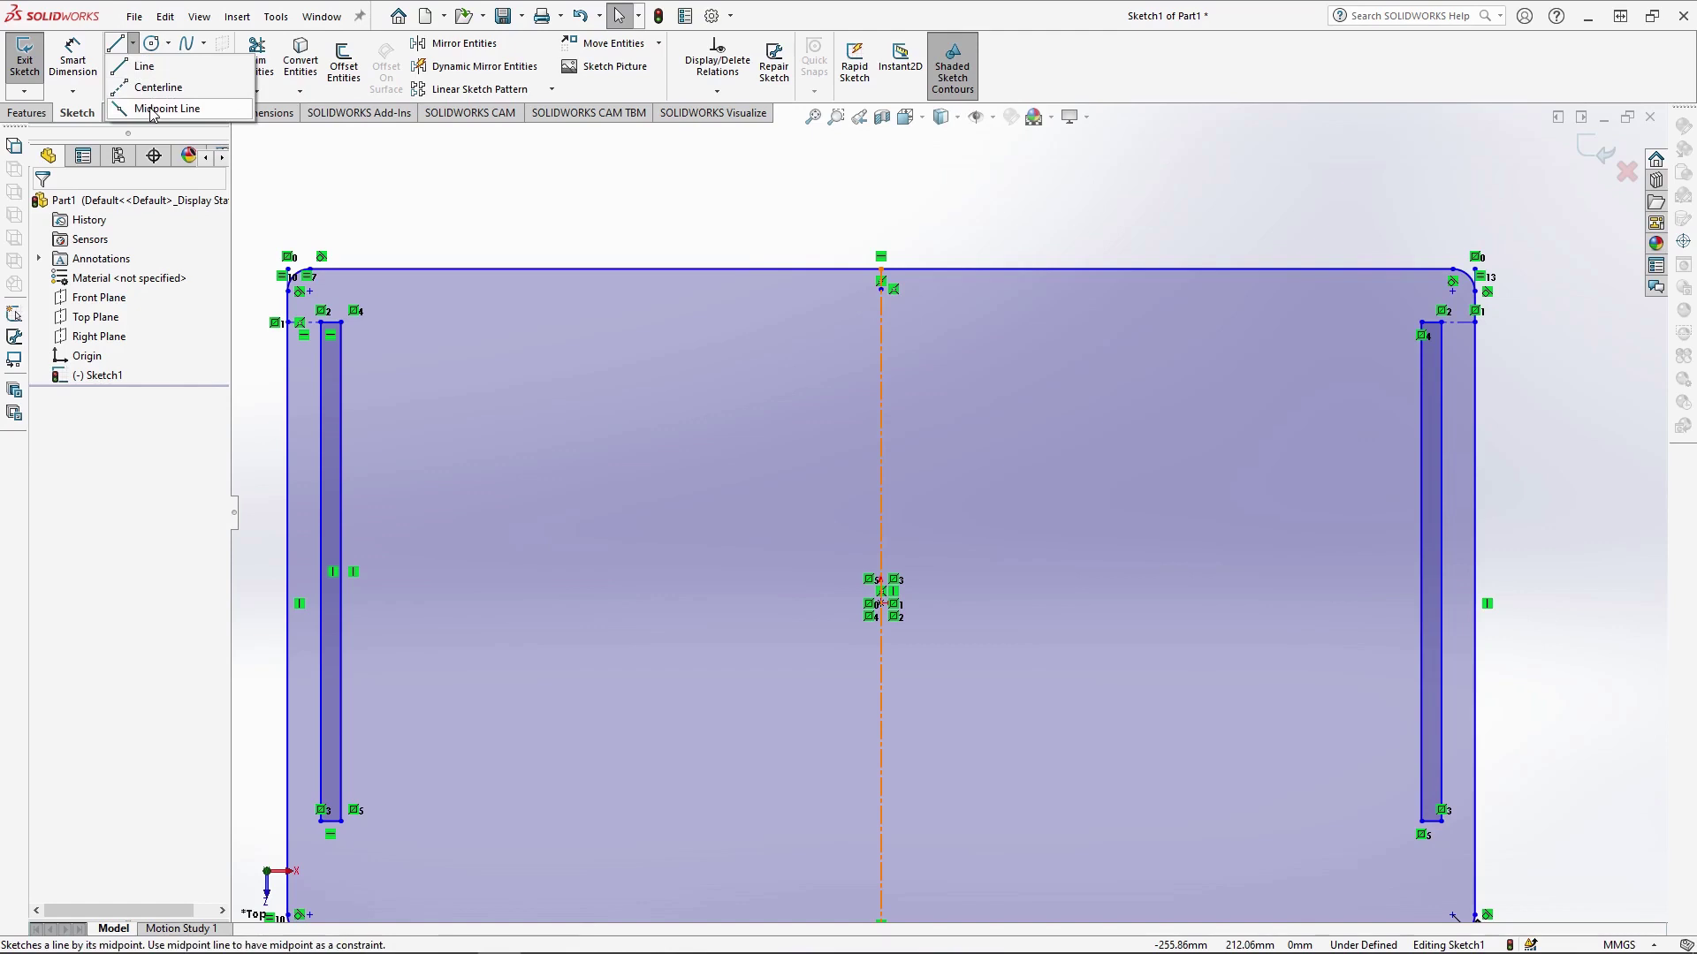
{"action": "left_click", "coordinate": [150, 62]}
{"action": "left_click", "coordinate": [881, 288]}
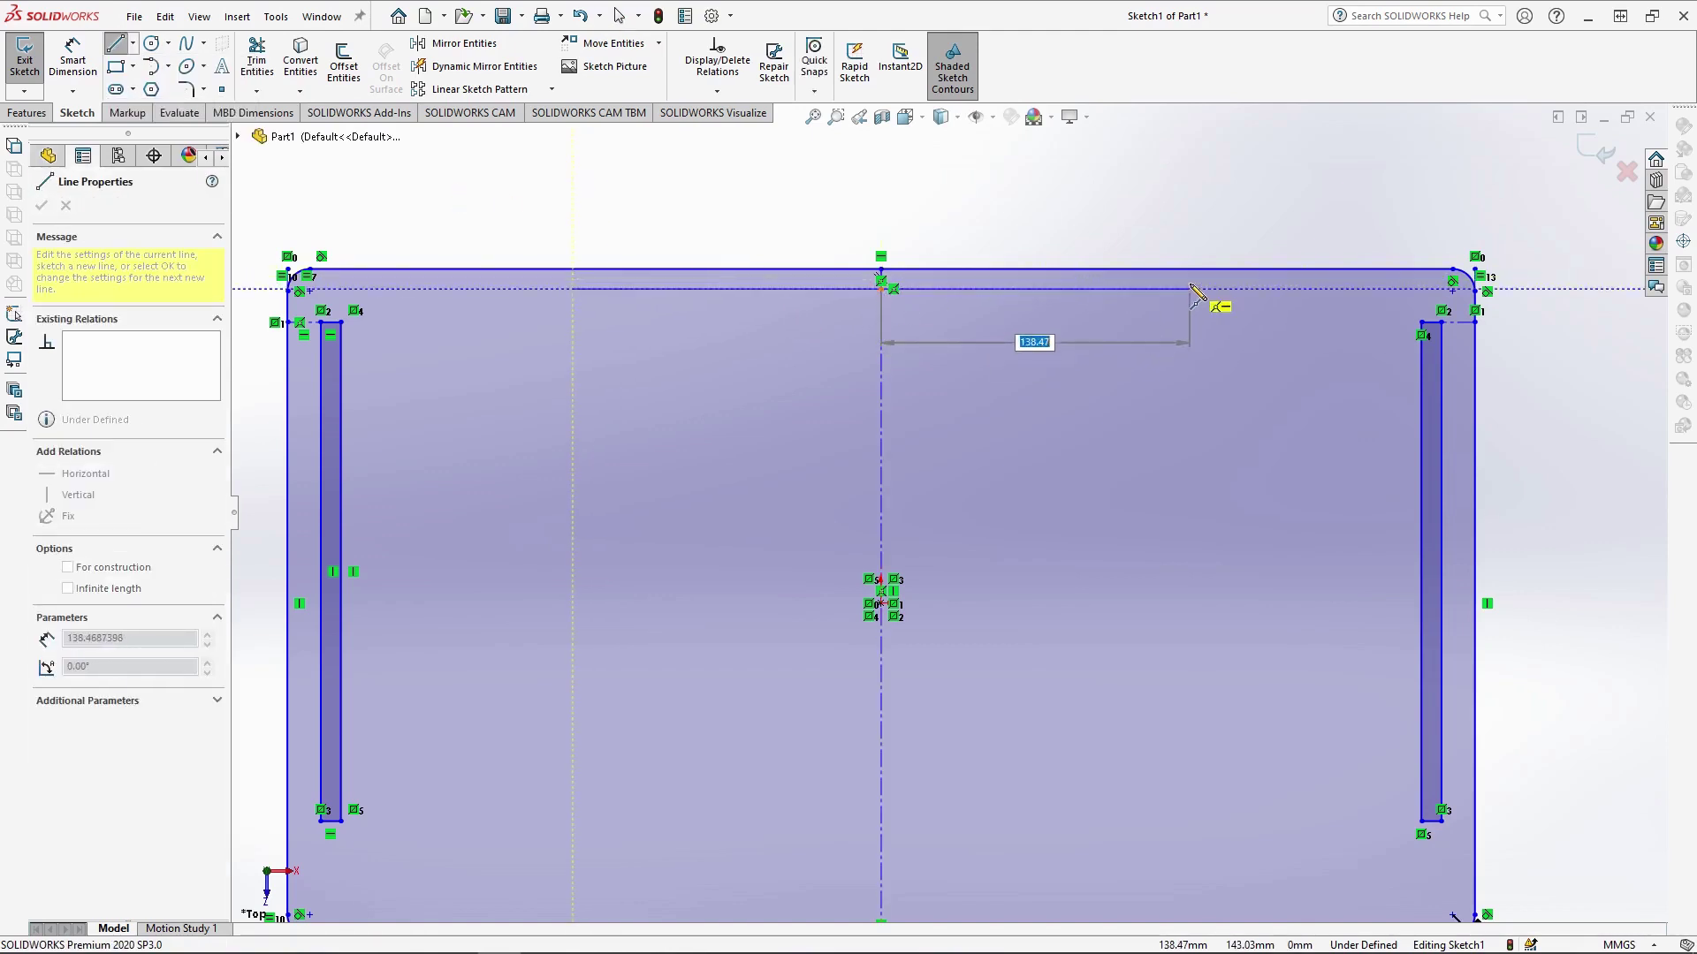
{"action": "type", "text": "150"}
{"action": "key", "text": "Return"}
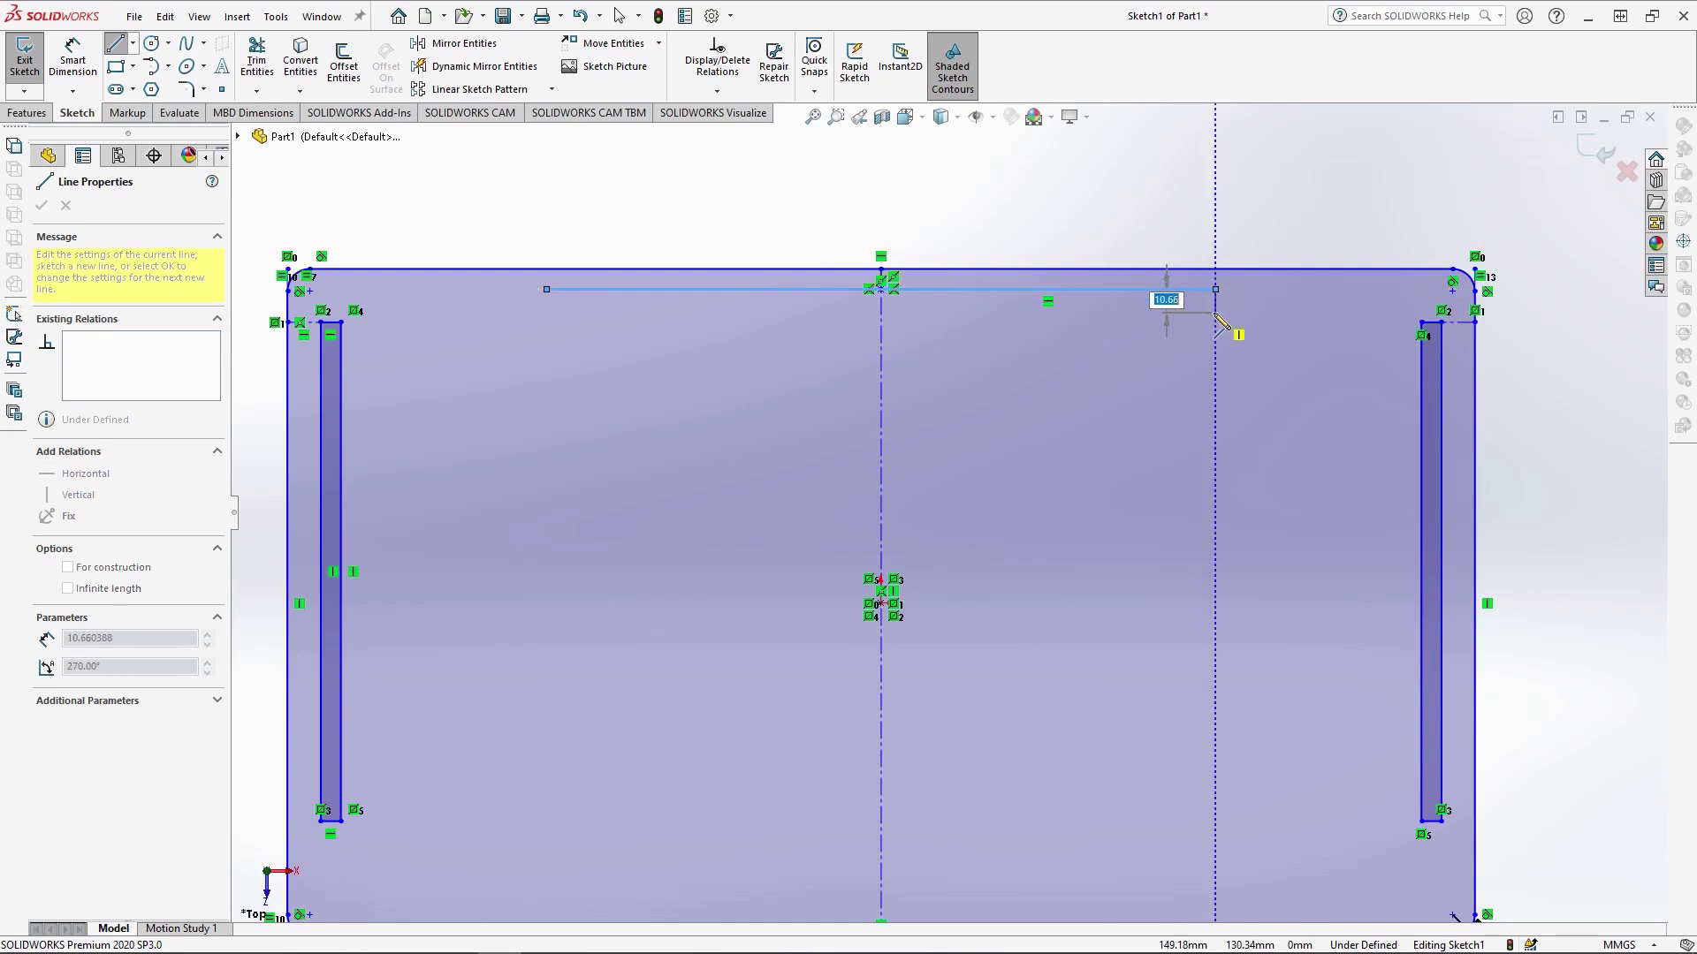
{"action": "left_click", "coordinate": [546, 299]}
{"action": "key", "text": "f"}
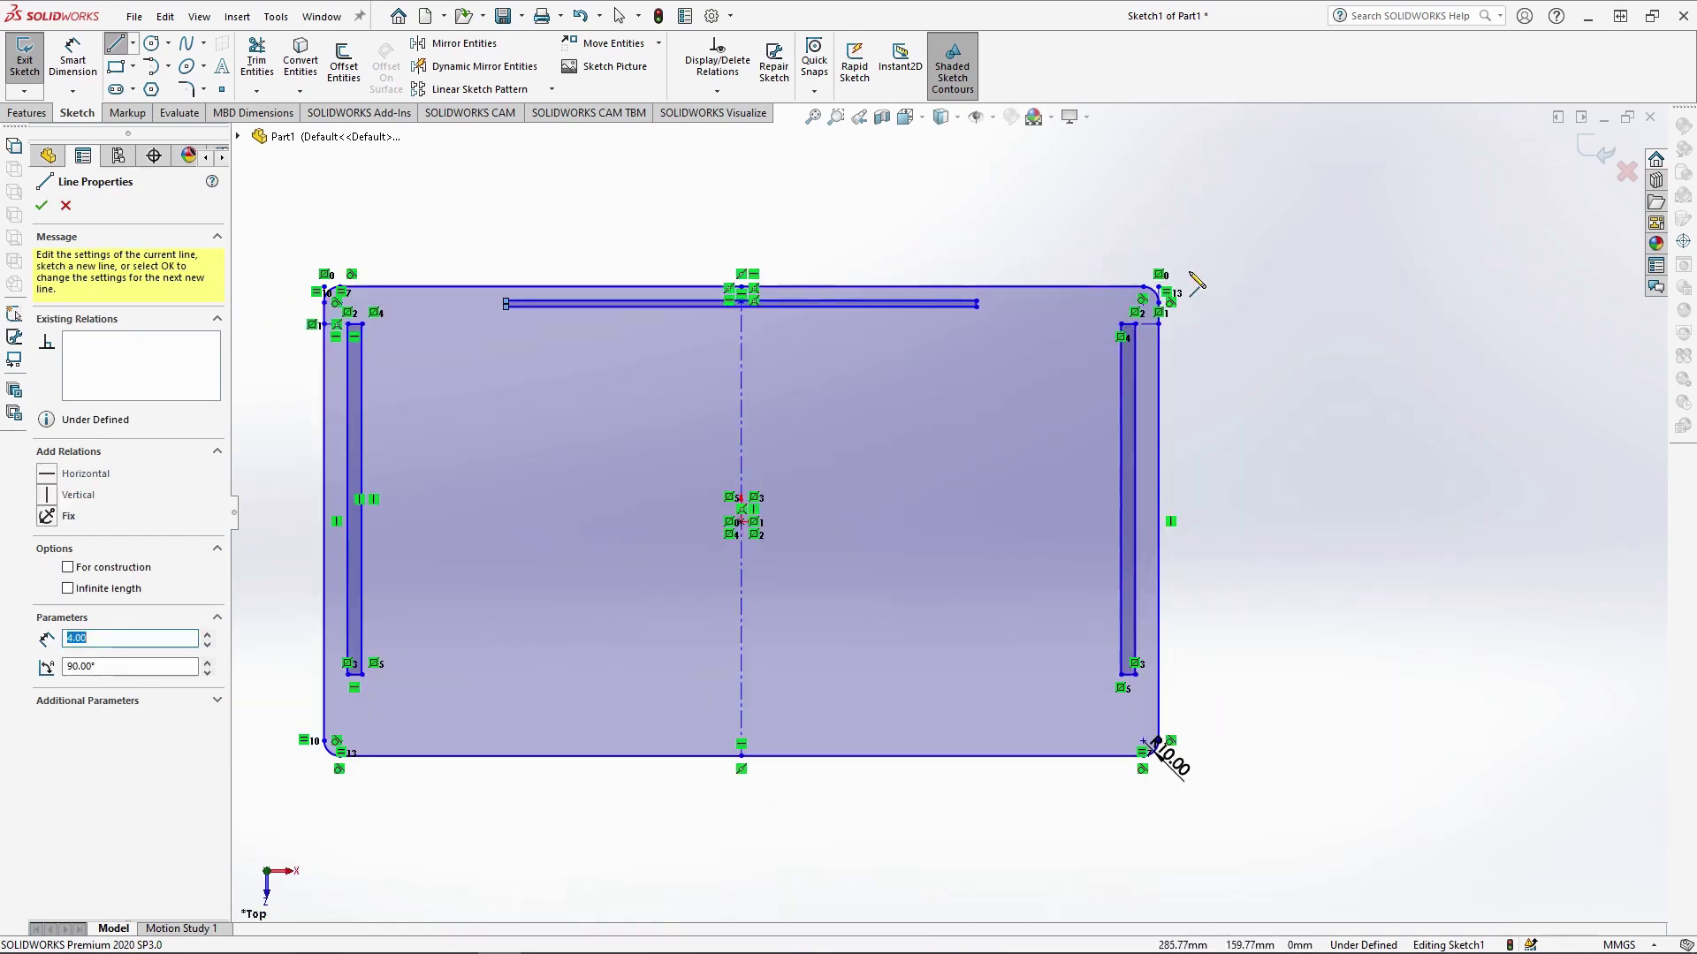
Extrude the slotted panel sketch 9 mm into a solid plate
{"action": "left_click", "coordinate": [26, 113]}
{"action": "left_click", "coordinate": [32, 61]}
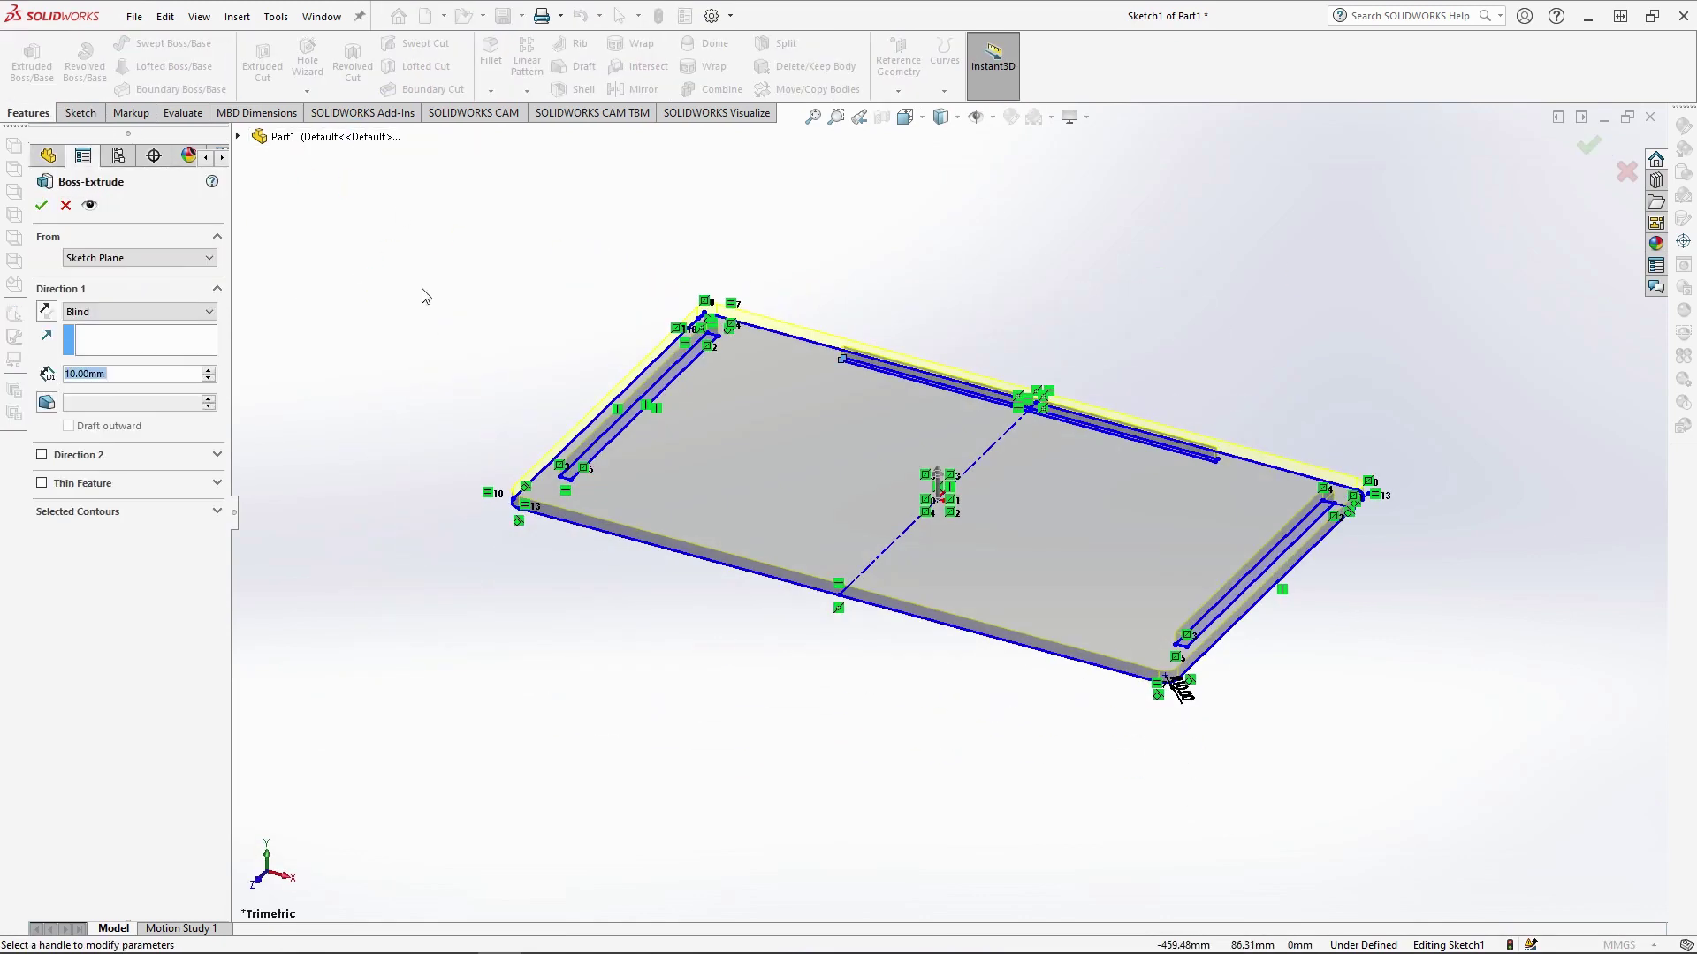
{"action": "key", "text": "Return"}
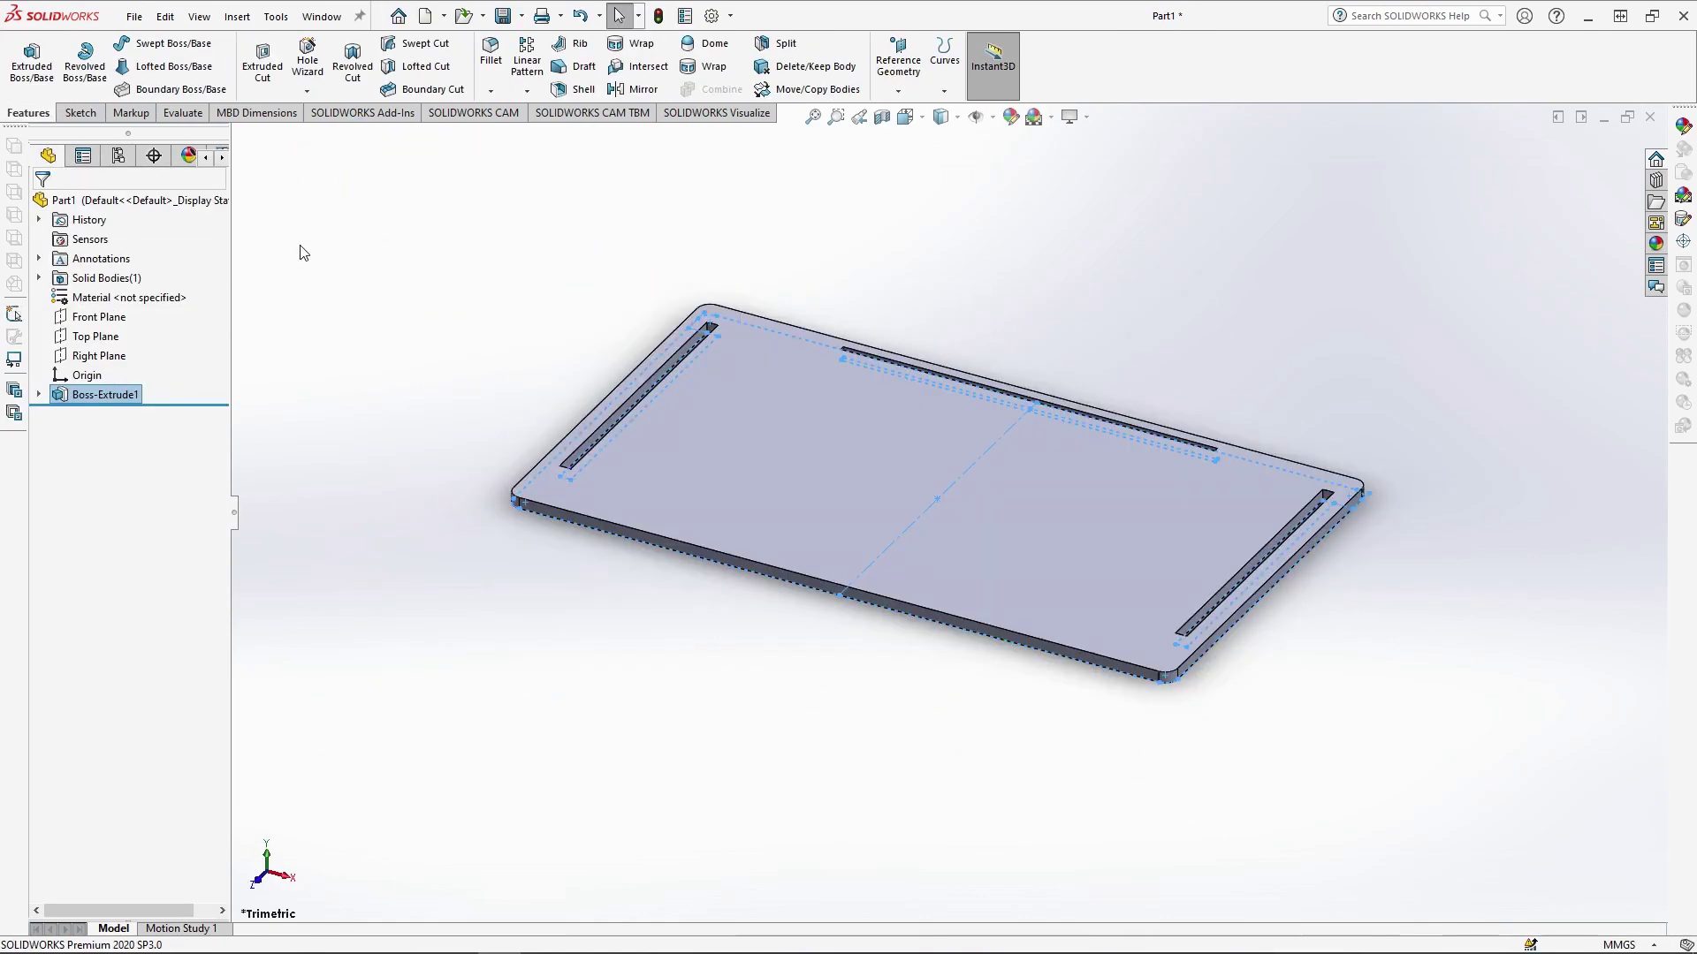
Start a sketch on the long inner wall of the right slot, viewed normal to it with hidden lines visible
{"action": "left_click", "coordinate": [1313, 506]}
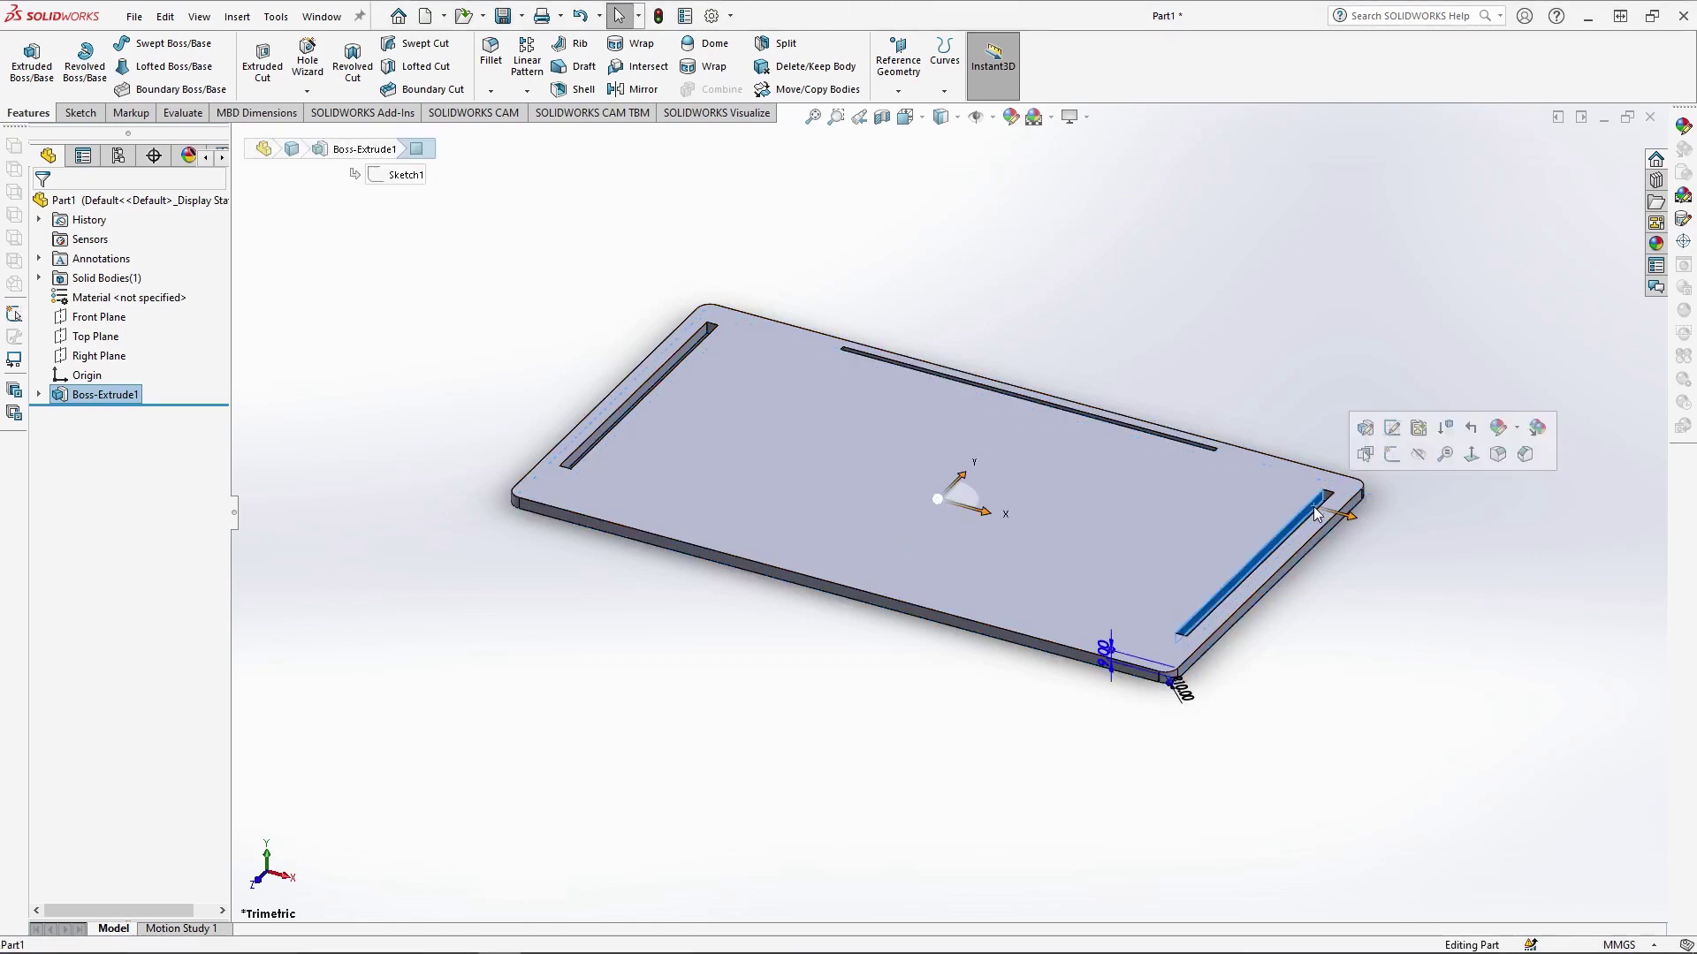
{"action": "left_click", "coordinate": [1402, 458]}
{"action": "left_click", "coordinate": [905, 116]}
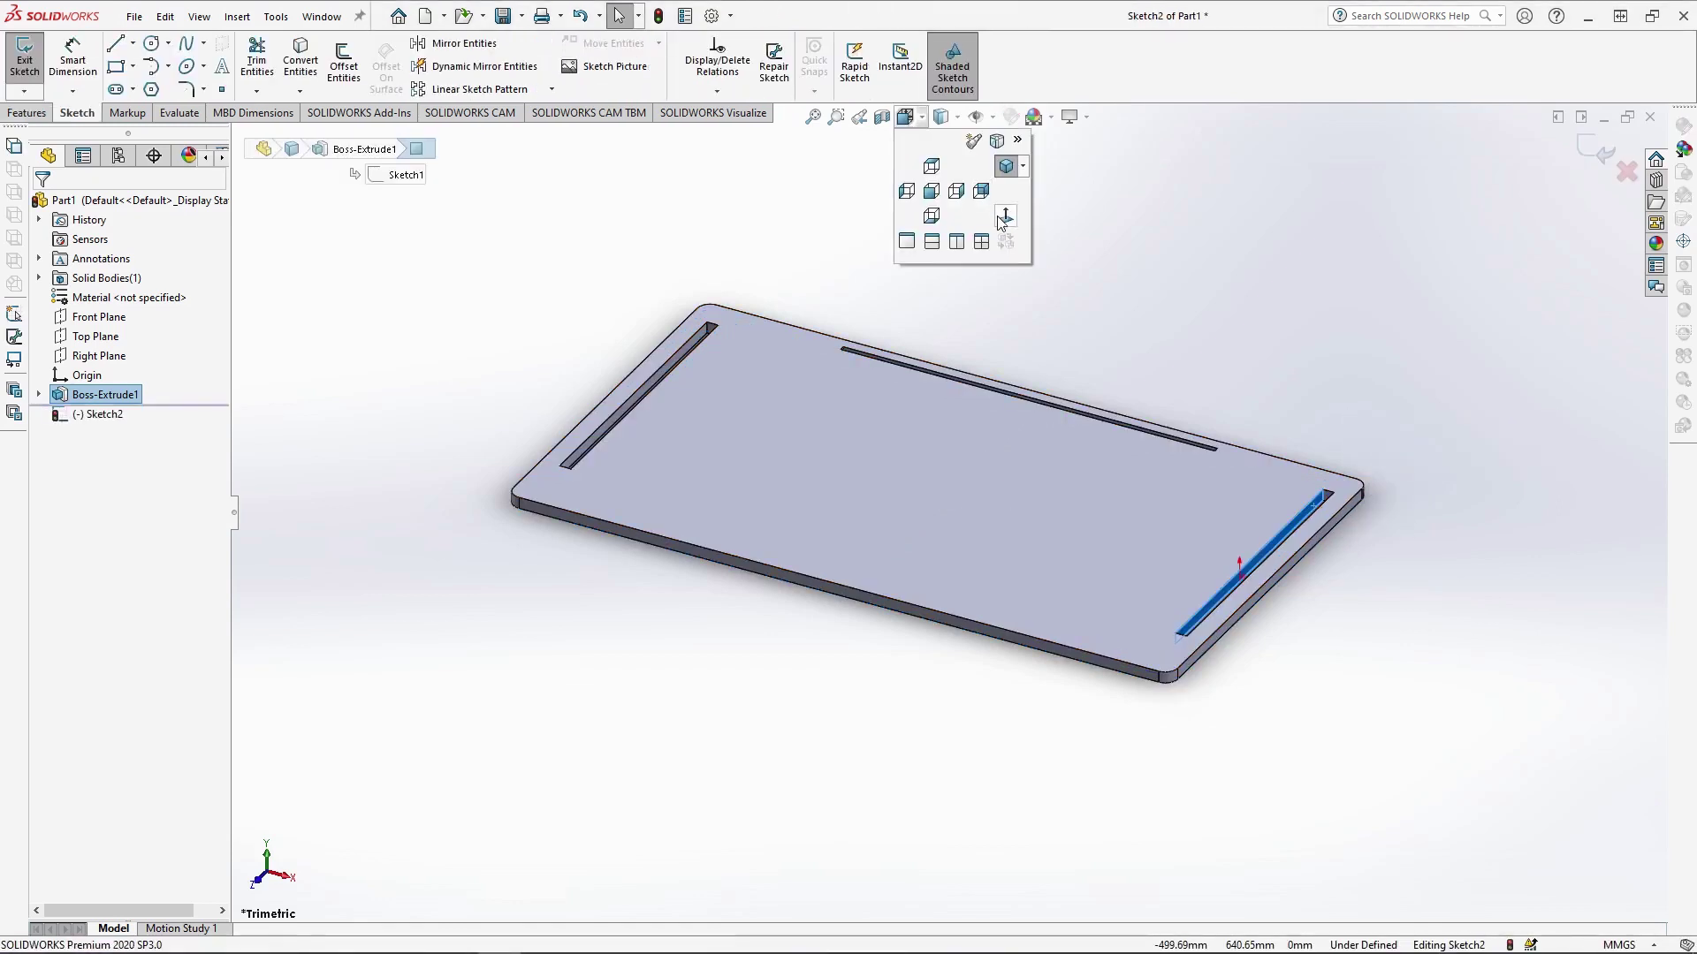
{"action": "left_click", "coordinate": [1005, 217]}
{"action": "left_click", "coordinate": [942, 117]}
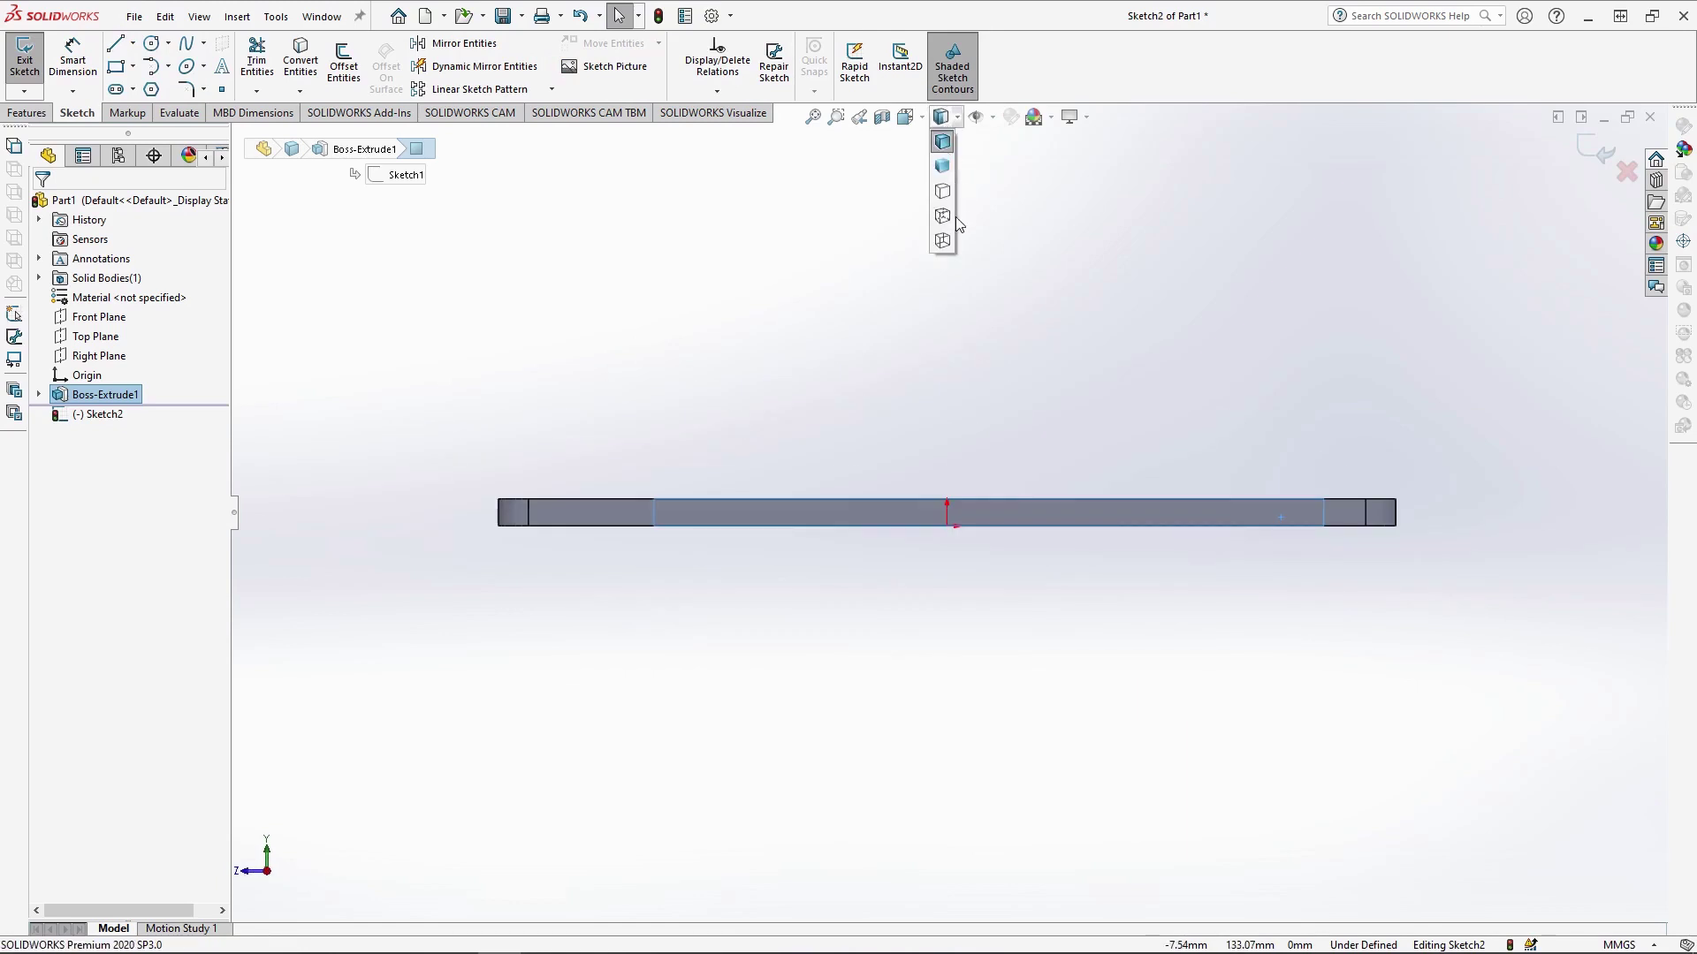
{"action": "left_click", "coordinate": [953, 216]}
{"action": "scroll", "coordinate": [1166, 453], "scroll_direction": "up", "scroll_amount": 1}
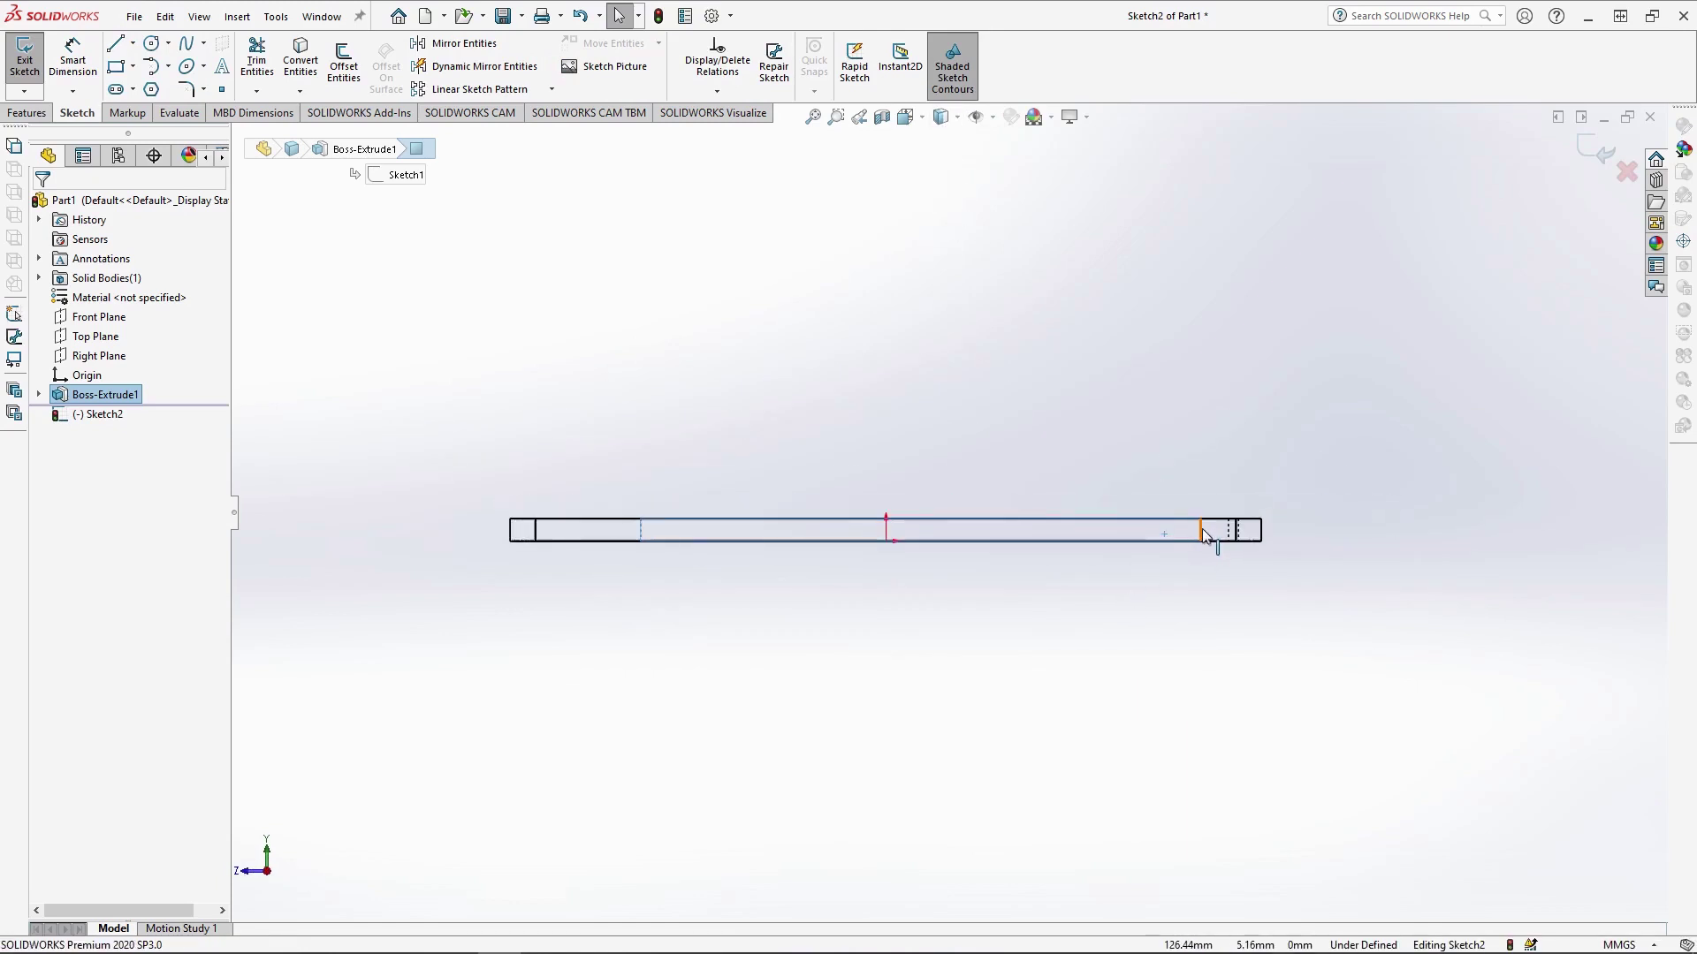
Trace the slot's rear end, 224 mm bottom edge and front end with lines, continuing about 20 mm forward along the plate's upper surface
{"action": "left_click", "coordinate": [116, 43]}
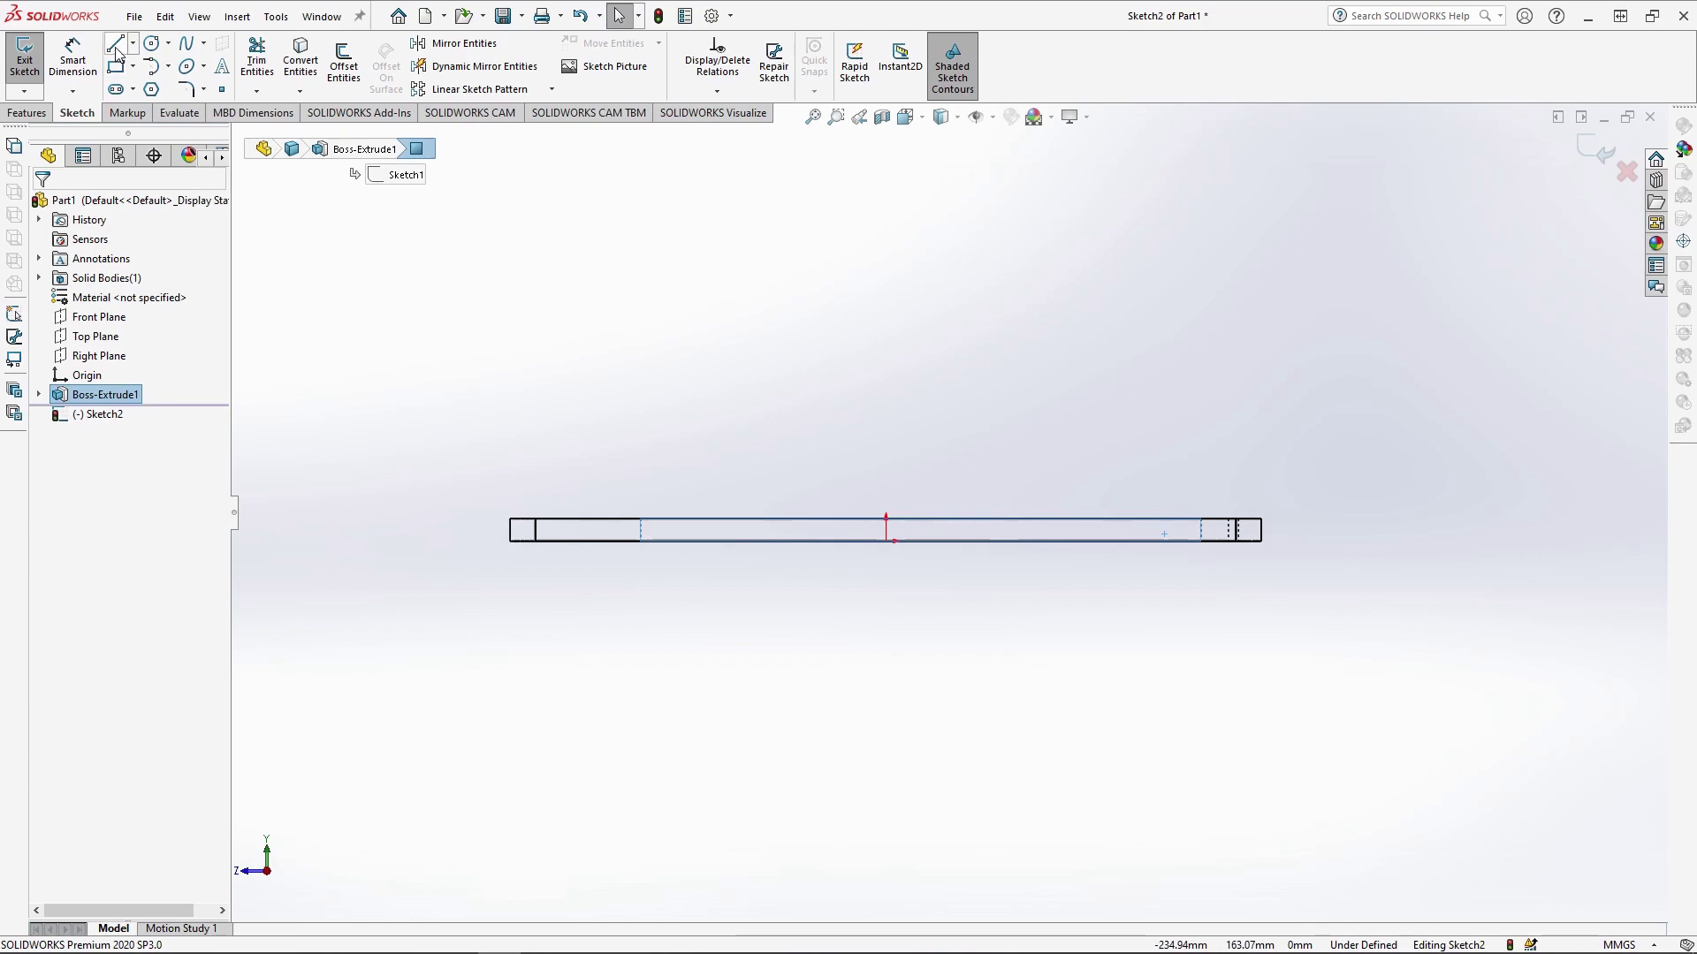
{"action": "left_click", "coordinate": [1200, 530]}
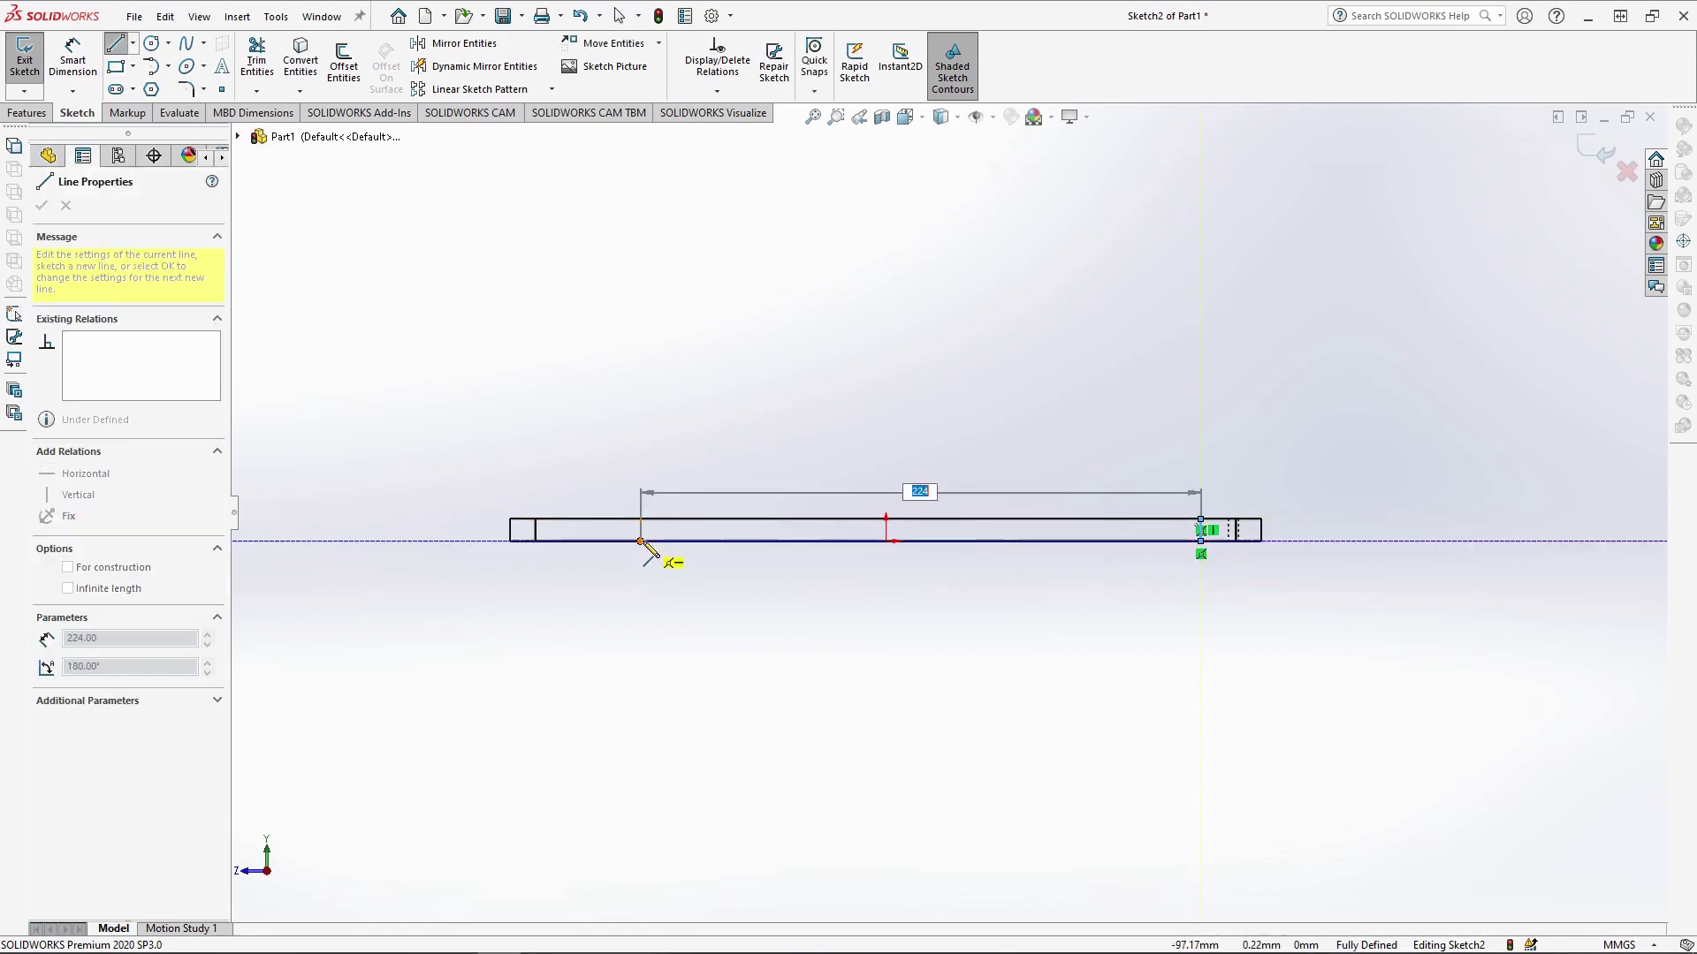
{"action": "left_click", "coordinate": [640, 540]}
{"action": "left_click", "coordinate": [641, 518]}
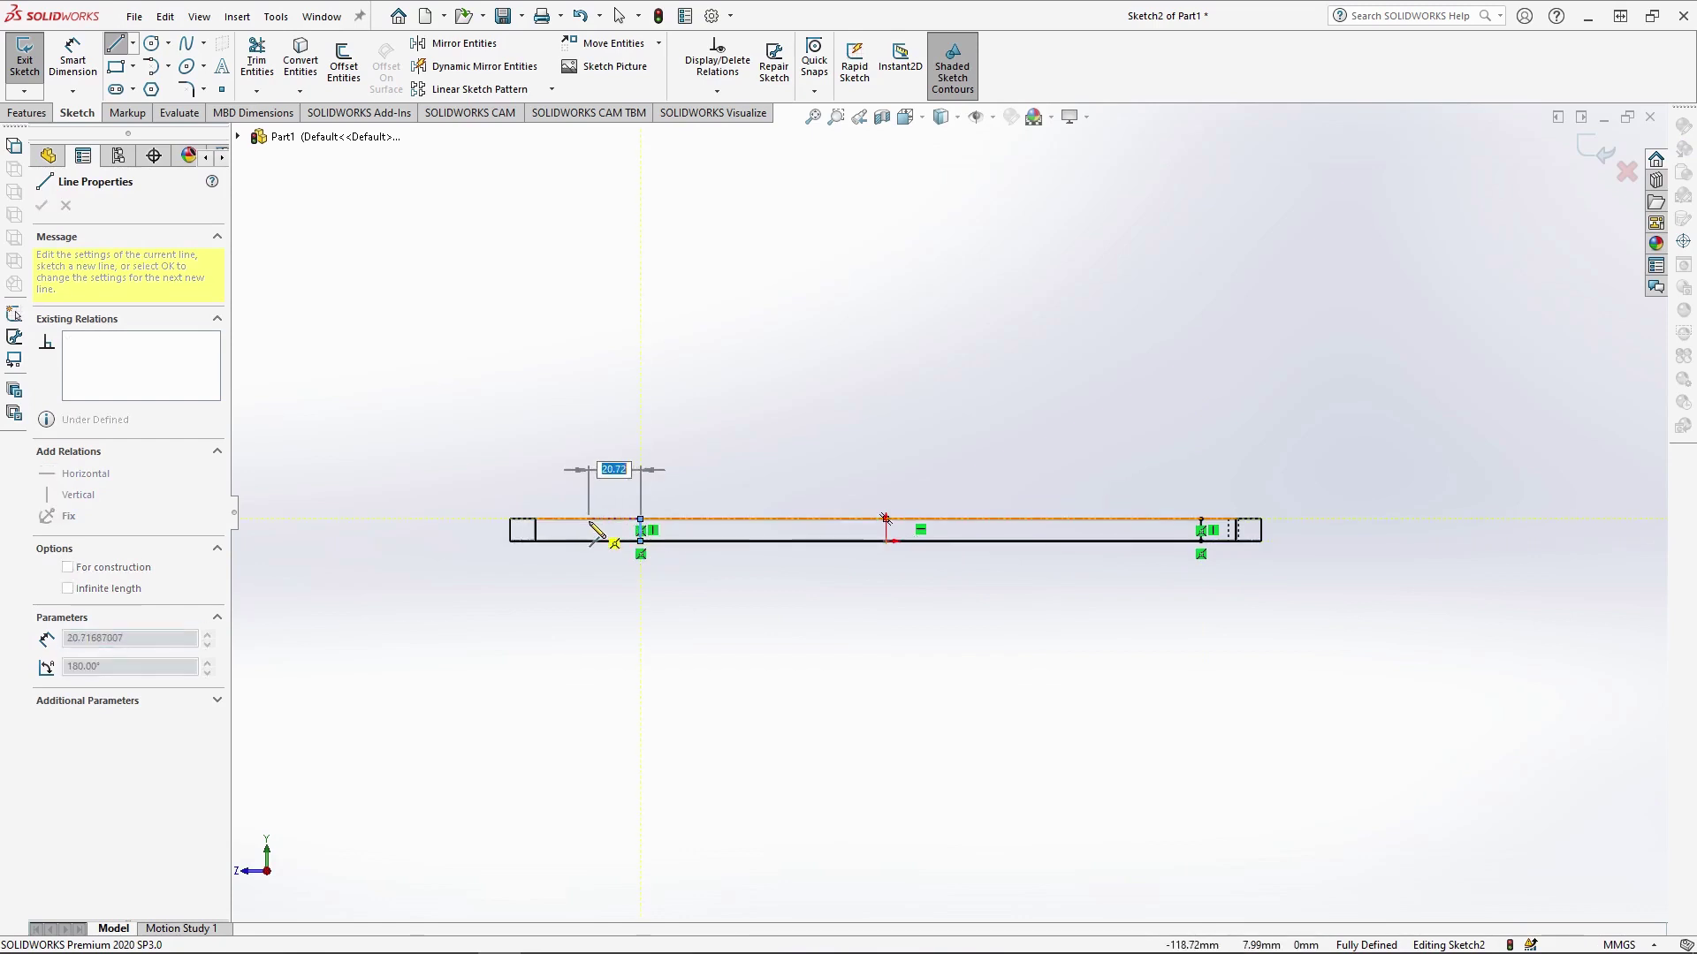
{"action": "left_click", "coordinate": [591, 519]}
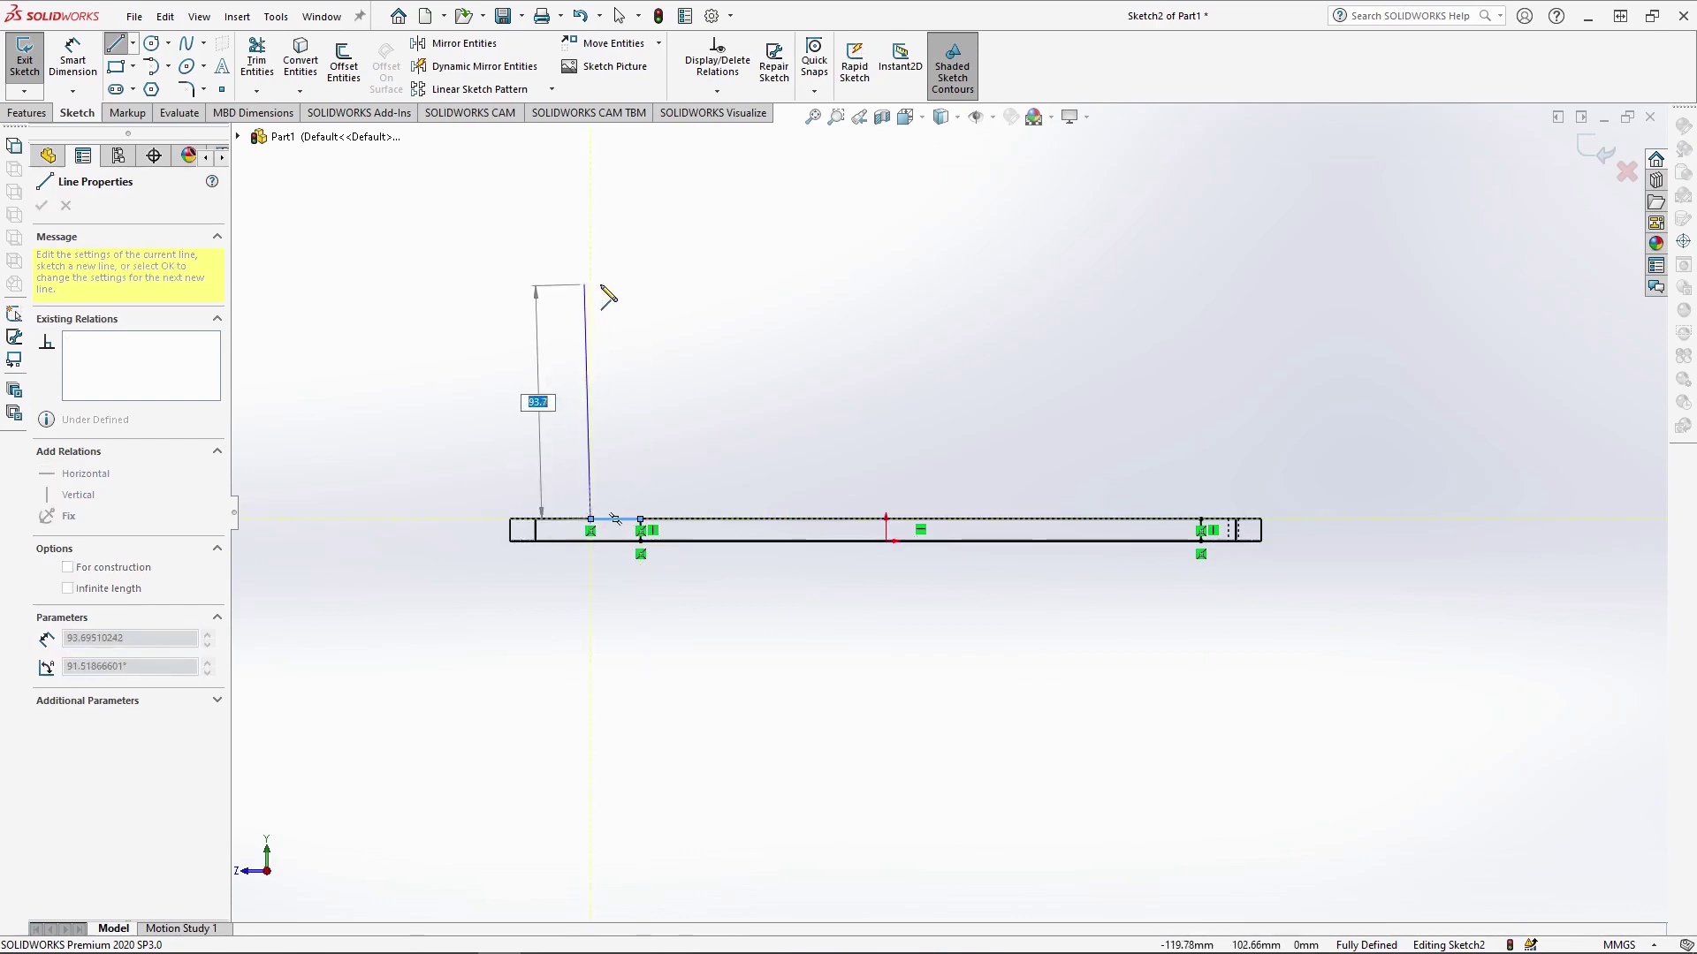
Continue the profile with a 260 mm vertical line, a small inward step, a 9 mm rise and a line back outward past the vertical
{"action": "type", "text": "260"}
{"action": "key", "text": "Return"}
{"action": "left_click", "coordinate": [671, 410]}
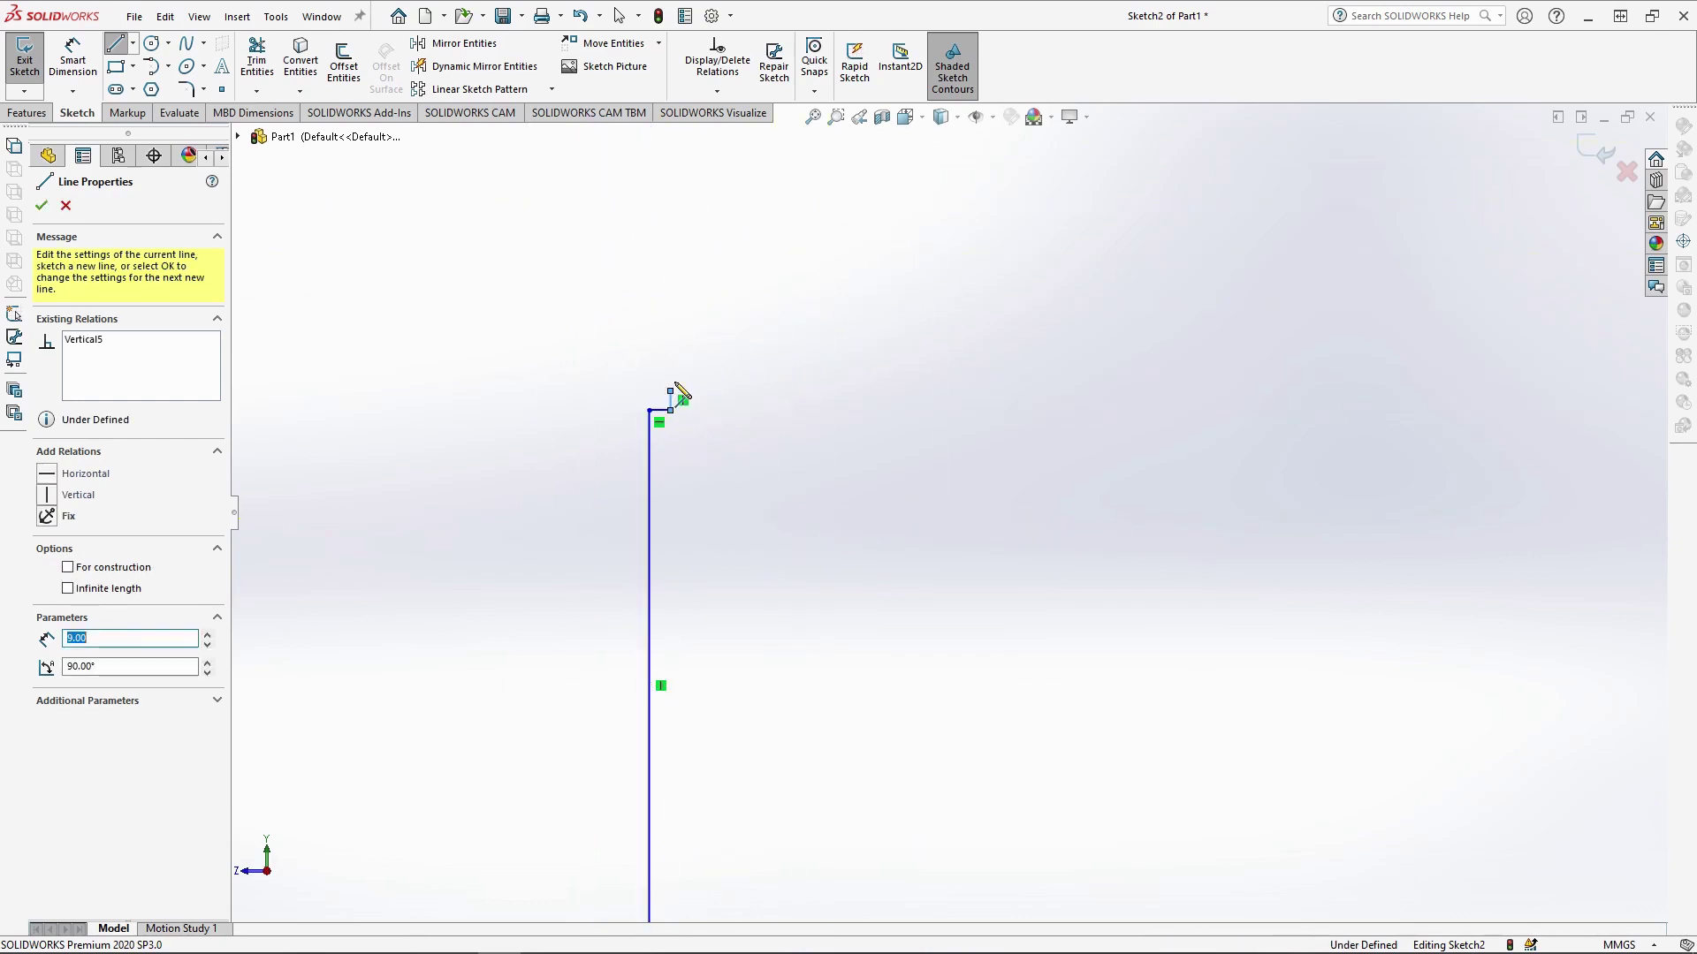
{"action": "left_click", "coordinate": [671, 391]}
{"action": "left_click", "coordinate": [624, 391]}
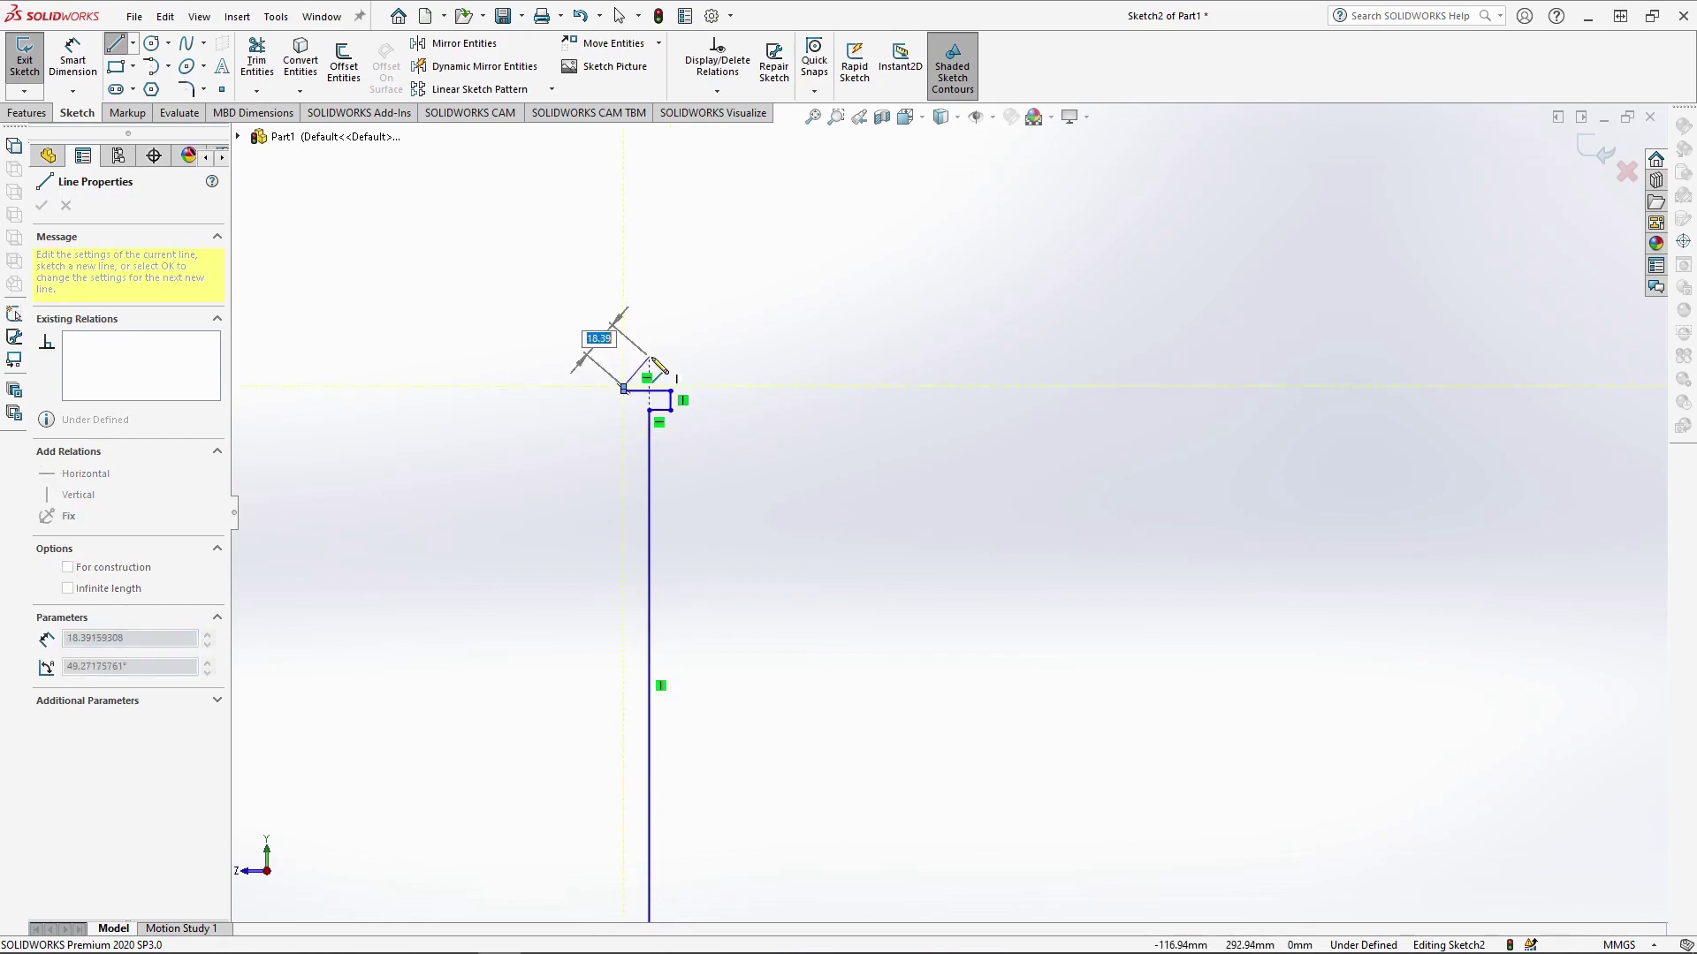
{"action": "key", "text": "Escape"}
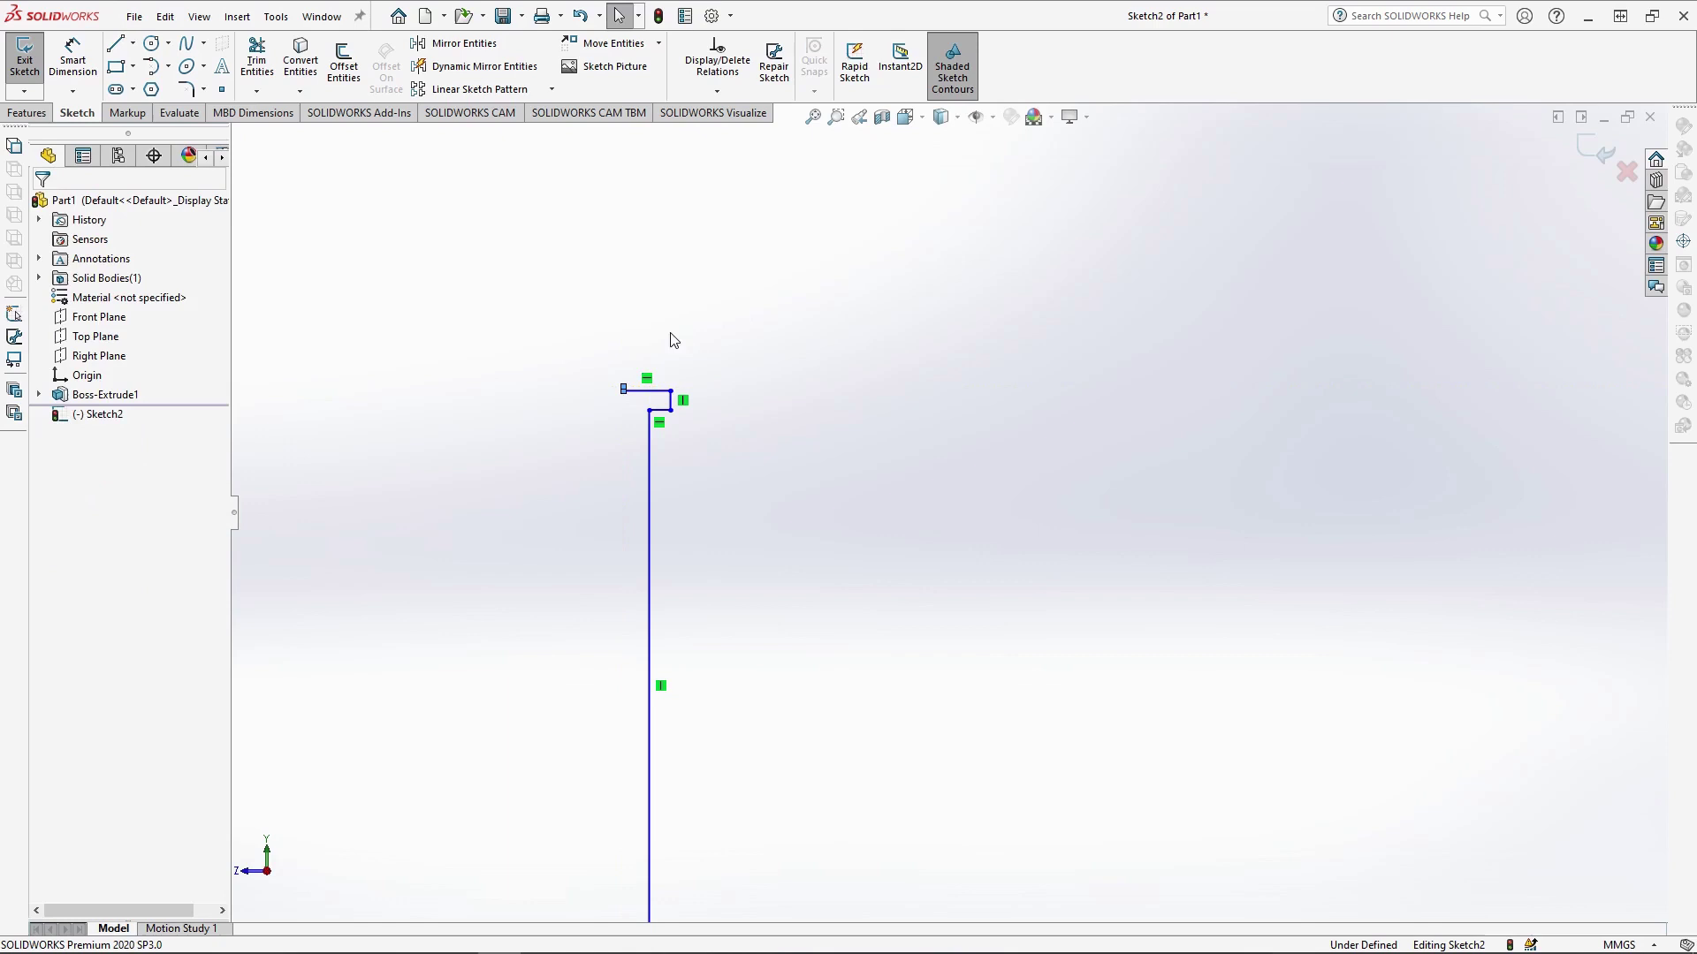
Draw a line about 19 mm rearward from the slot's upper rear corner along the plate's surface, followed by a 270 mm vertical line
{"action": "scroll", "coordinate": [496, 204], "scroll_direction": "up", "scroll_amount": 3}
{"action": "scroll", "coordinate": [1138, 399], "scroll_direction": "down", "scroll_amount": 2}
{"action": "scroll", "coordinate": [966, 406], "scroll_direction": "up", "scroll_amount": 2}
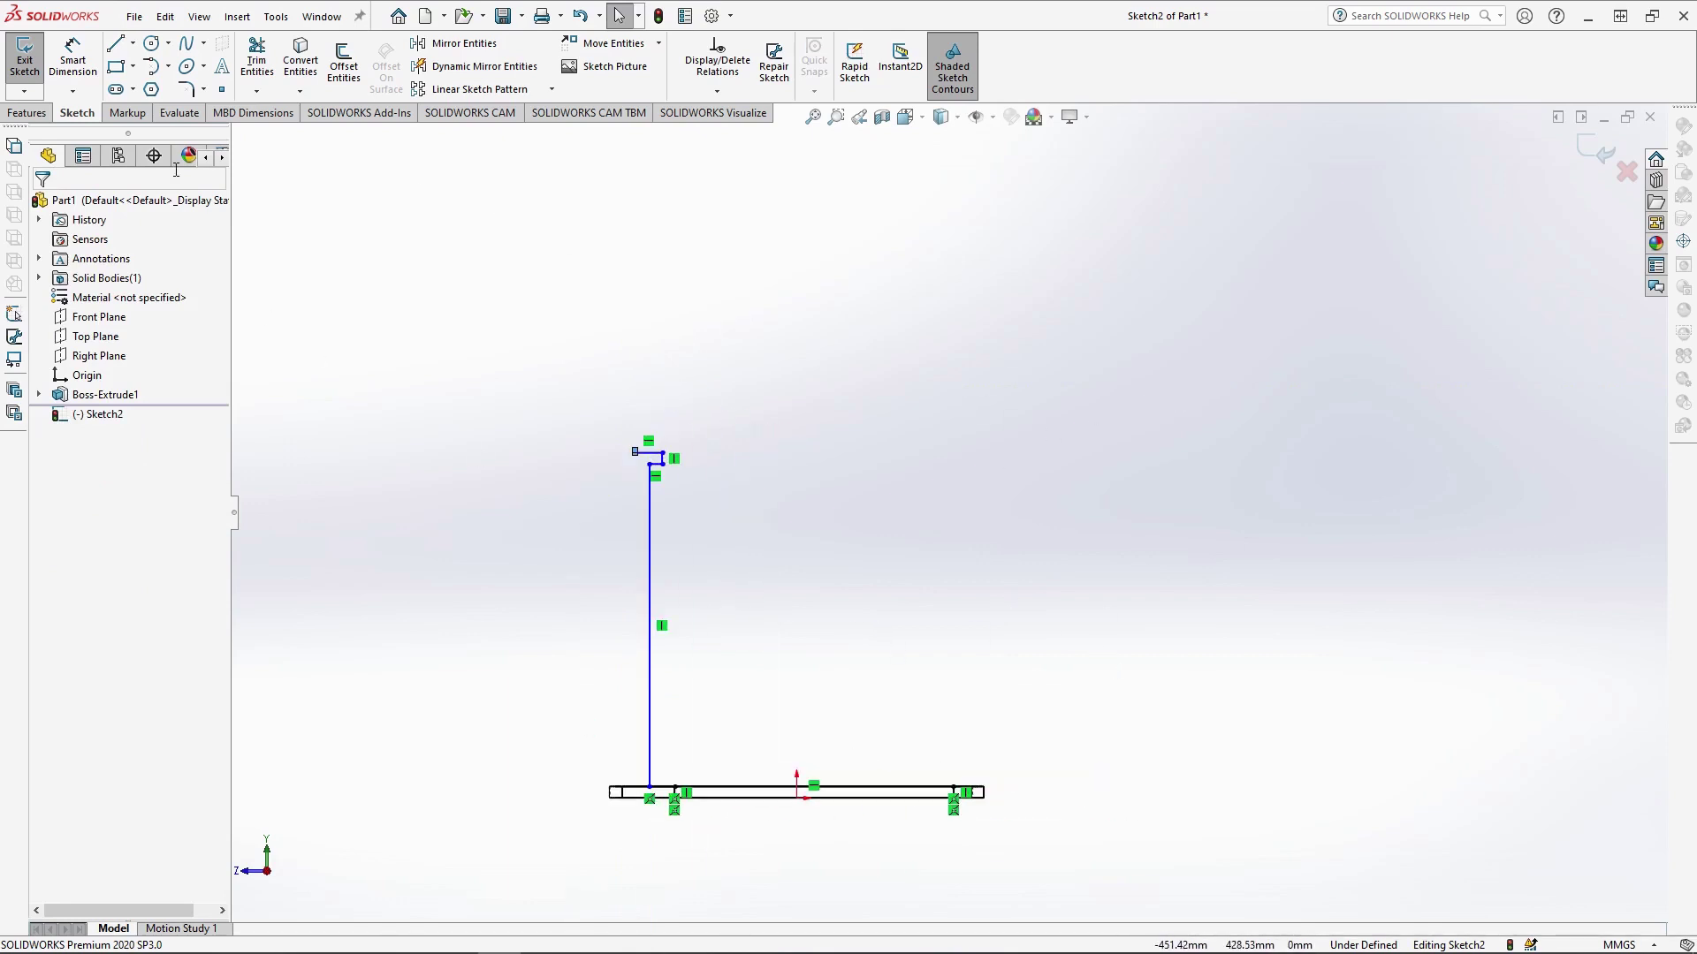
{"action": "left_click", "coordinate": [123, 53]}
{"action": "scroll", "coordinate": [972, 782], "scroll_direction": "down", "scroll_amount": 1}
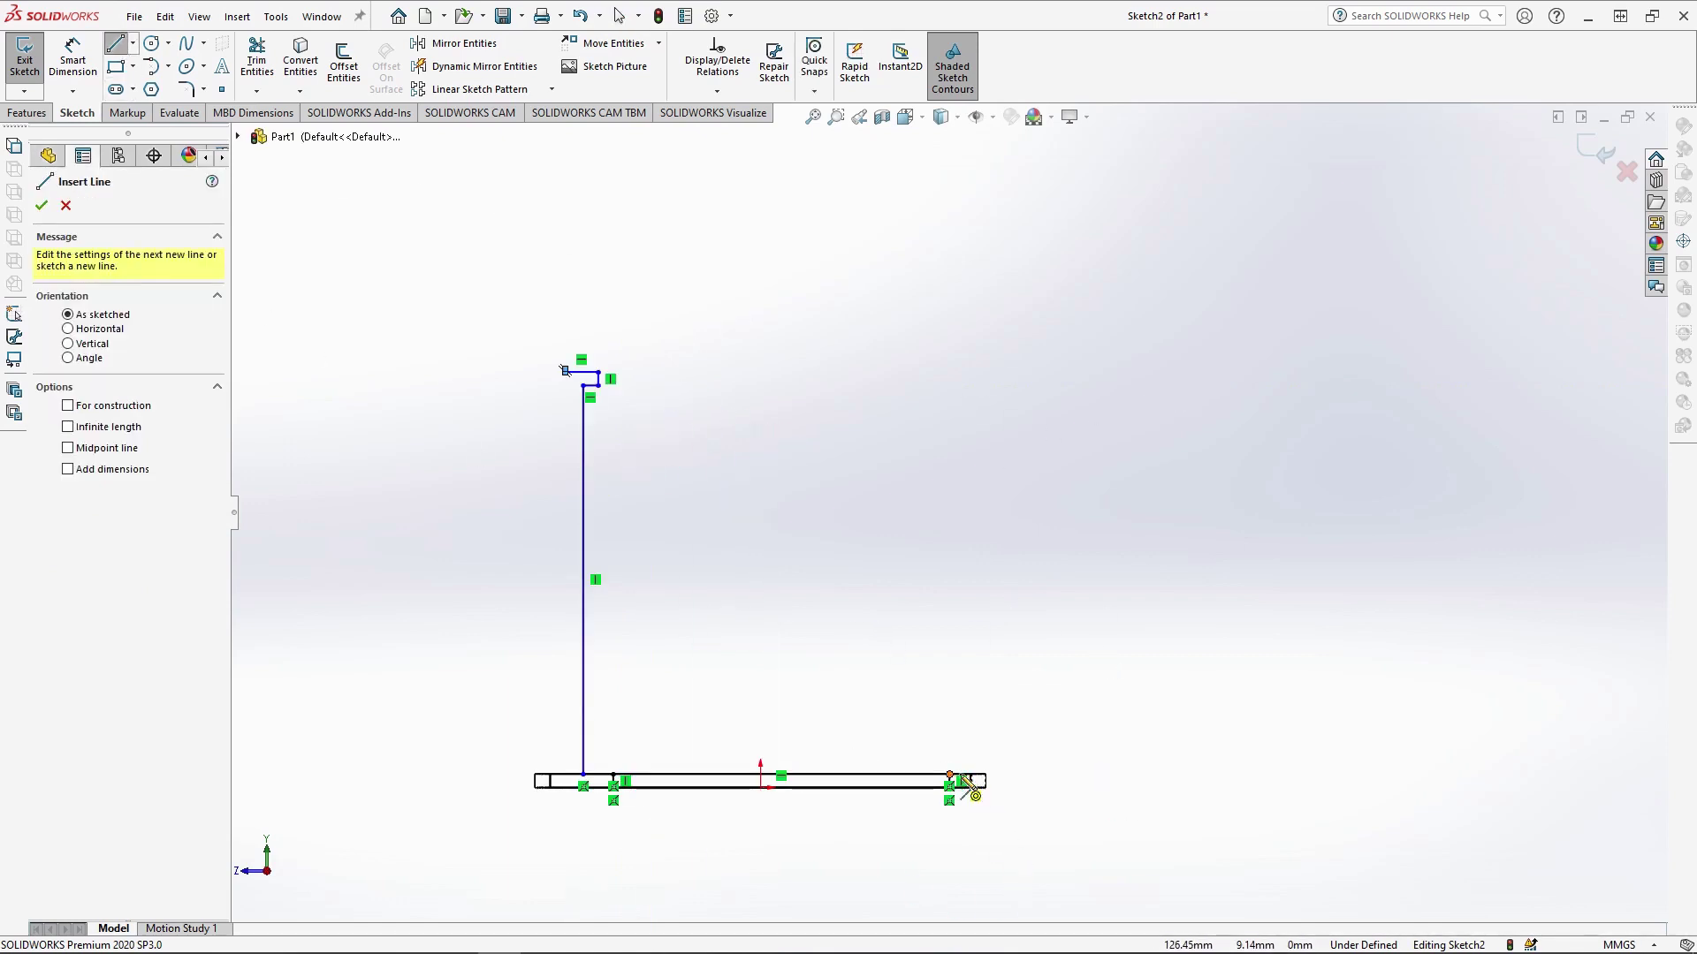
{"action": "left_click", "coordinate": [962, 777]}
{"action": "type", "text": "26.65"}
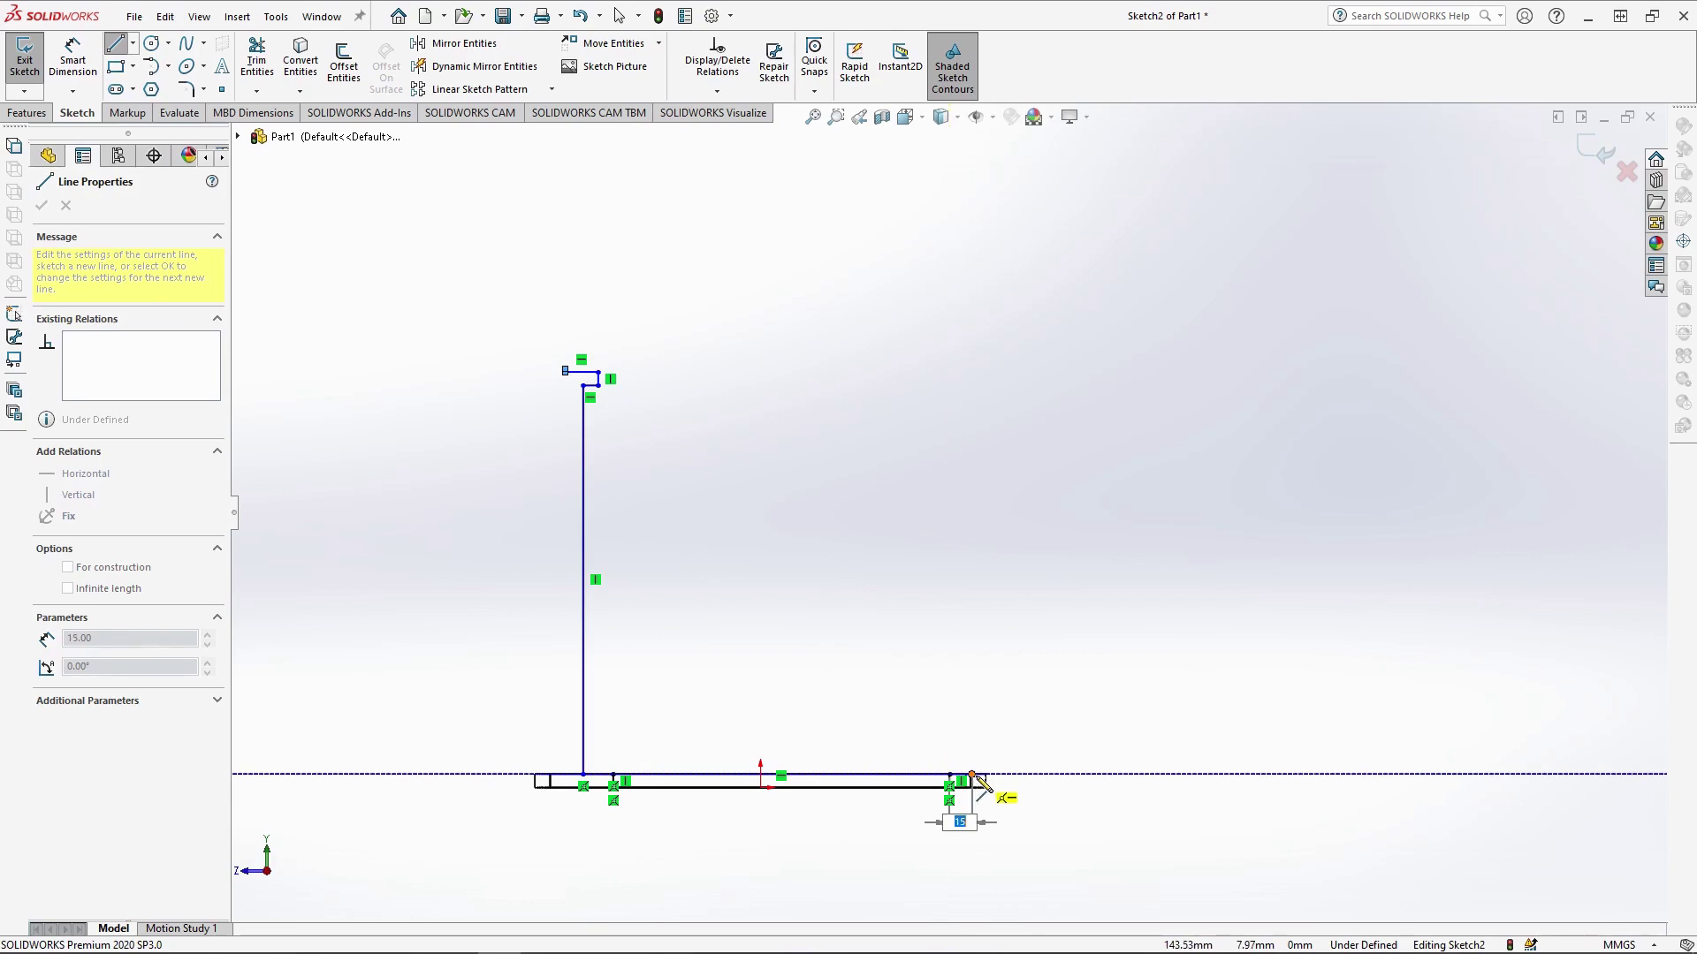
{"action": "scroll", "coordinate": [990, 837], "scroll_direction": "down", "scroll_amount": 3}
{"action": "scroll", "coordinate": [943, 512], "scroll_direction": "up", "scroll_amount": 3}
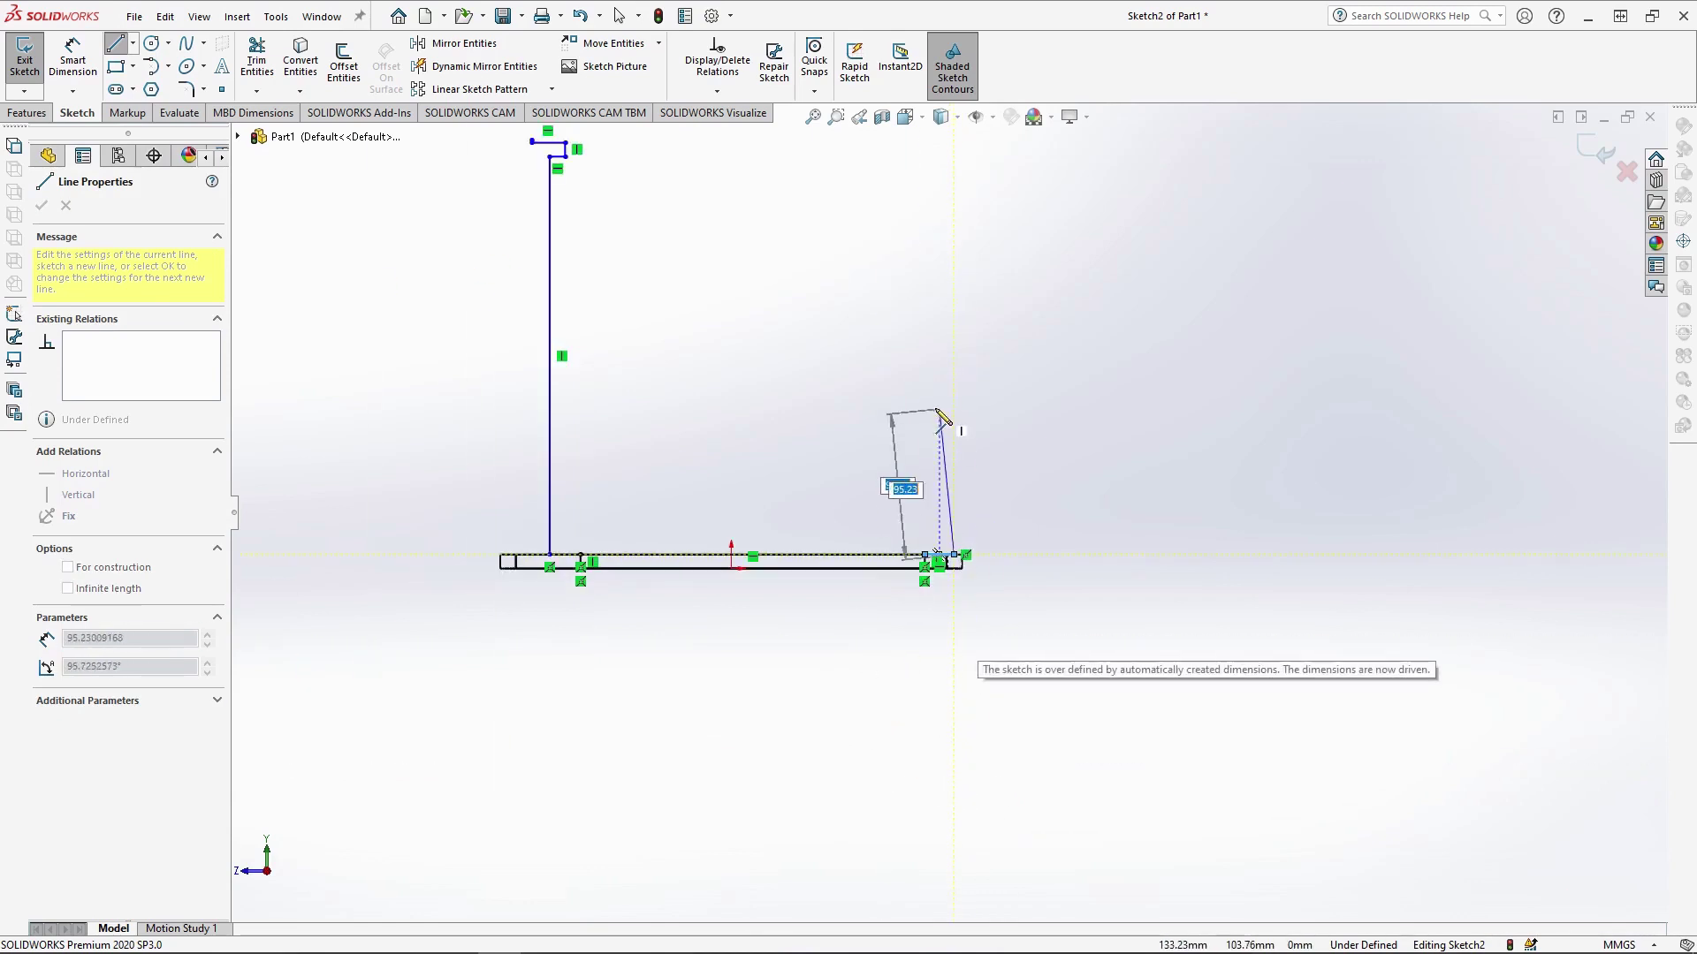
{"action": "scroll", "coordinate": [936, 409], "scroll_direction": "up", "scroll_amount": 3}
{"action": "type", "text": "270"}
{"action": "key", "text": "Return"}
{"action": "scroll", "coordinate": [890, 276], "scroll_direction": "down", "scroll_amount": 1}
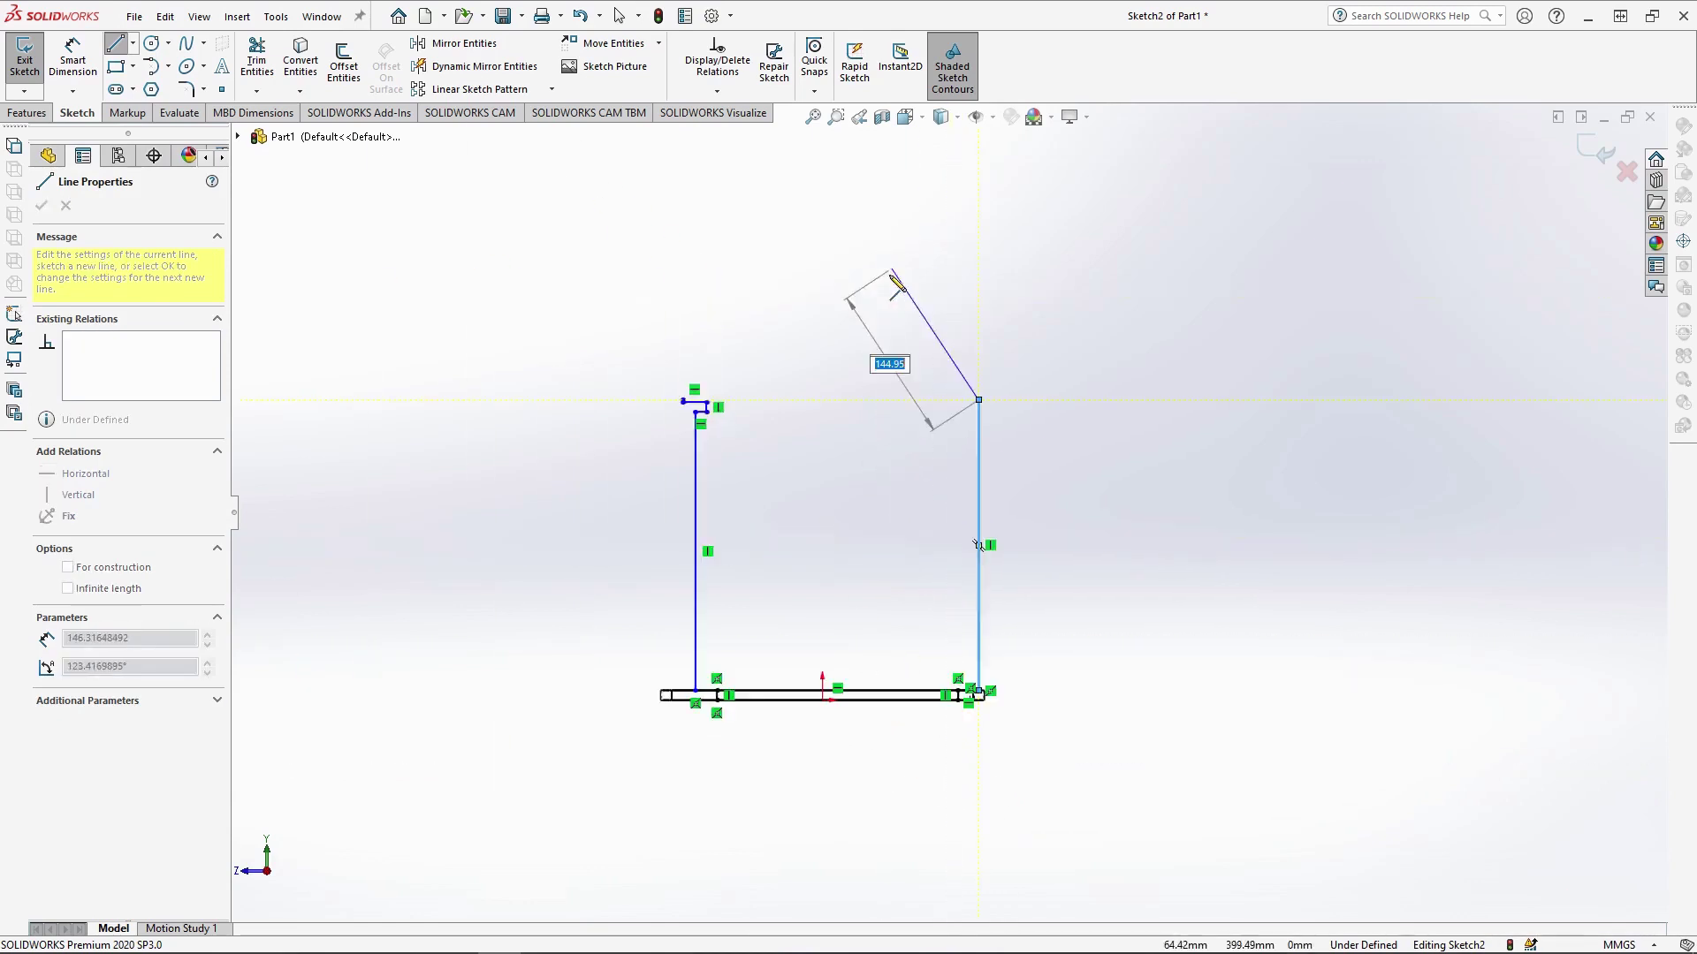
{"action": "key", "text": "Escape"}
Draw a horizontal construction line connecting the top ends of the front and rear uprights
{"action": "left_click", "coordinate": [134, 44]}
{"action": "left_click", "coordinate": [166, 89]}
{"action": "left_click", "coordinate": [617, 466]}
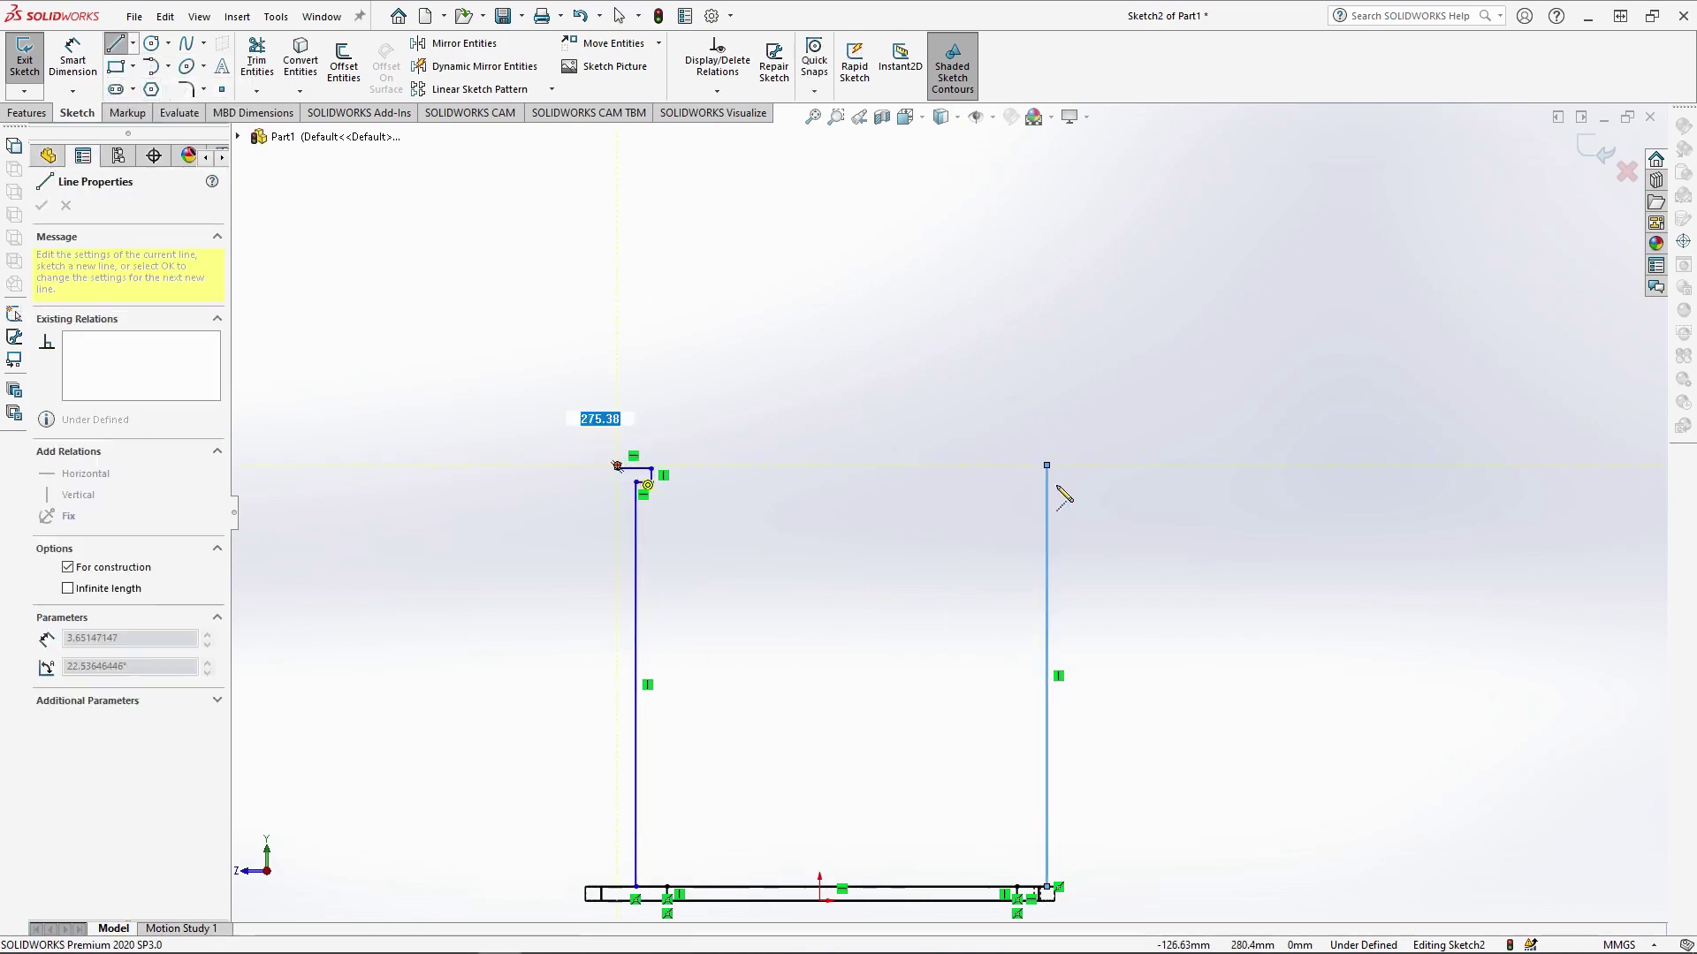
{"action": "left_click", "coordinate": [1047, 466]}
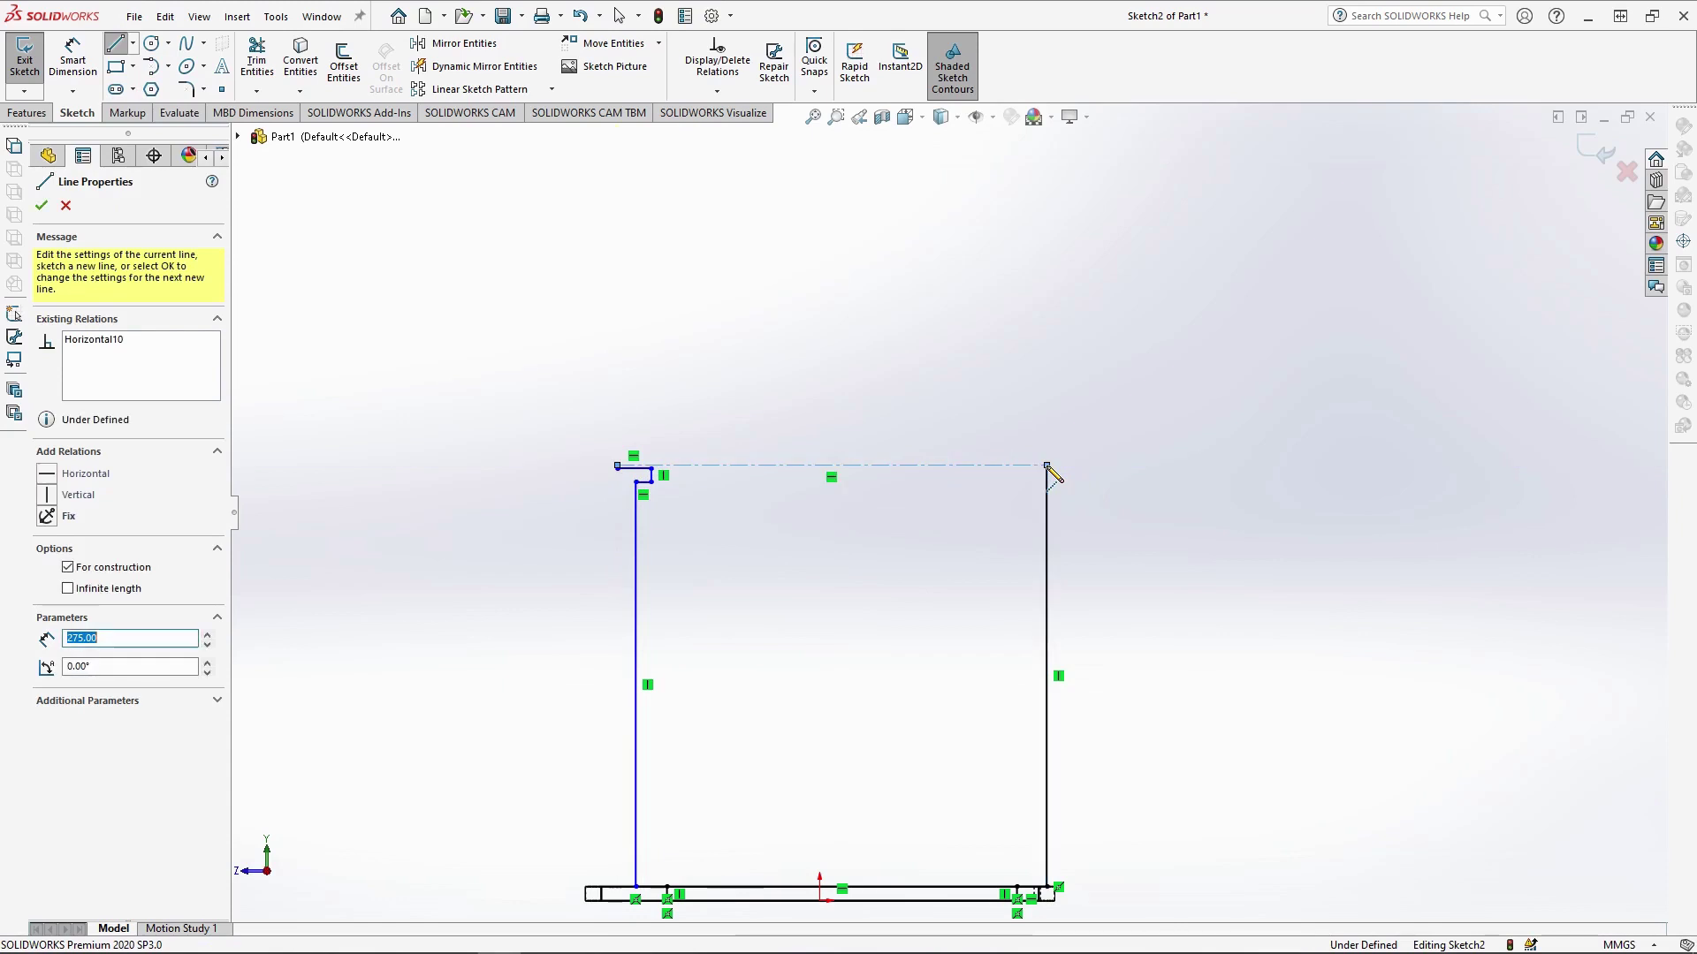
{"action": "key", "text": "Escape"}
Draw a 200 mm vertical construction line upward from the midpoint of the horizontal construction line
{"action": "scroll", "coordinate": [989, 424], "scroll_direction": "up", "scroll_amount": 2}
{"action": "scroll", "coordinate": [1033, 364], "scroll_direction": "down", "scroll_amount": 2}
{"action": "left_click", "coordinate": [134, 45]}
{"action": "left_click", "coordinate": [166, 88]}
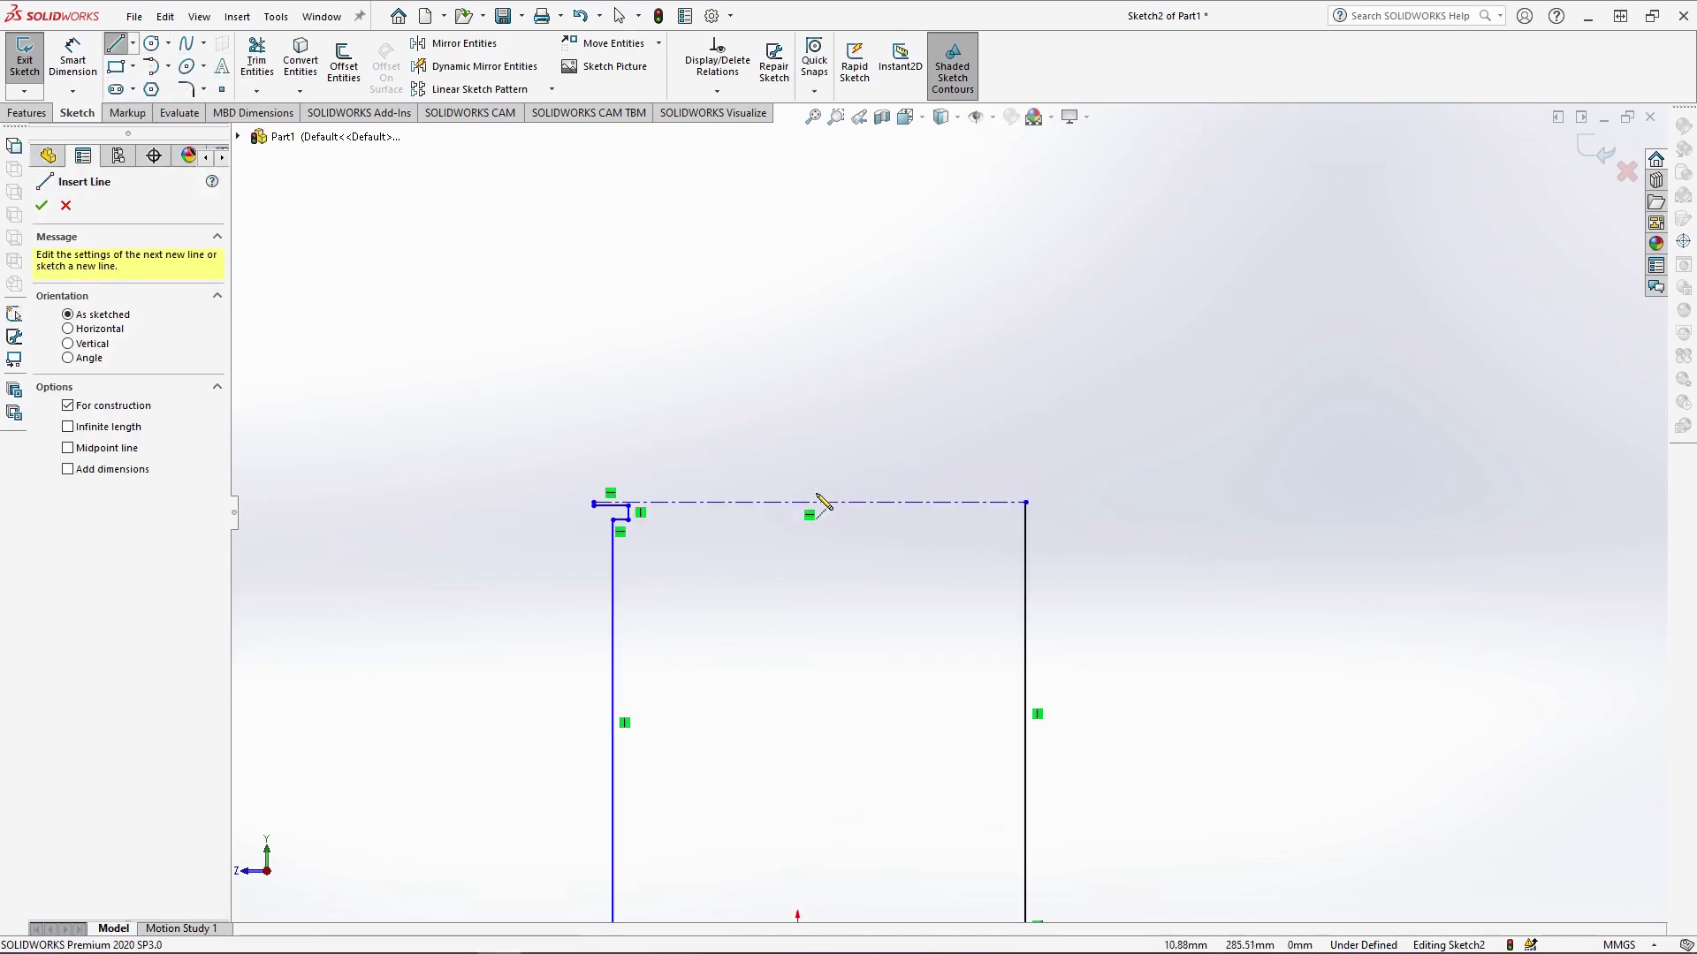
{"action": "left_click", "coordinate": [809, 502]}
{"action": "type", "text": "200"}
{"action": "key", "text": "Return"}
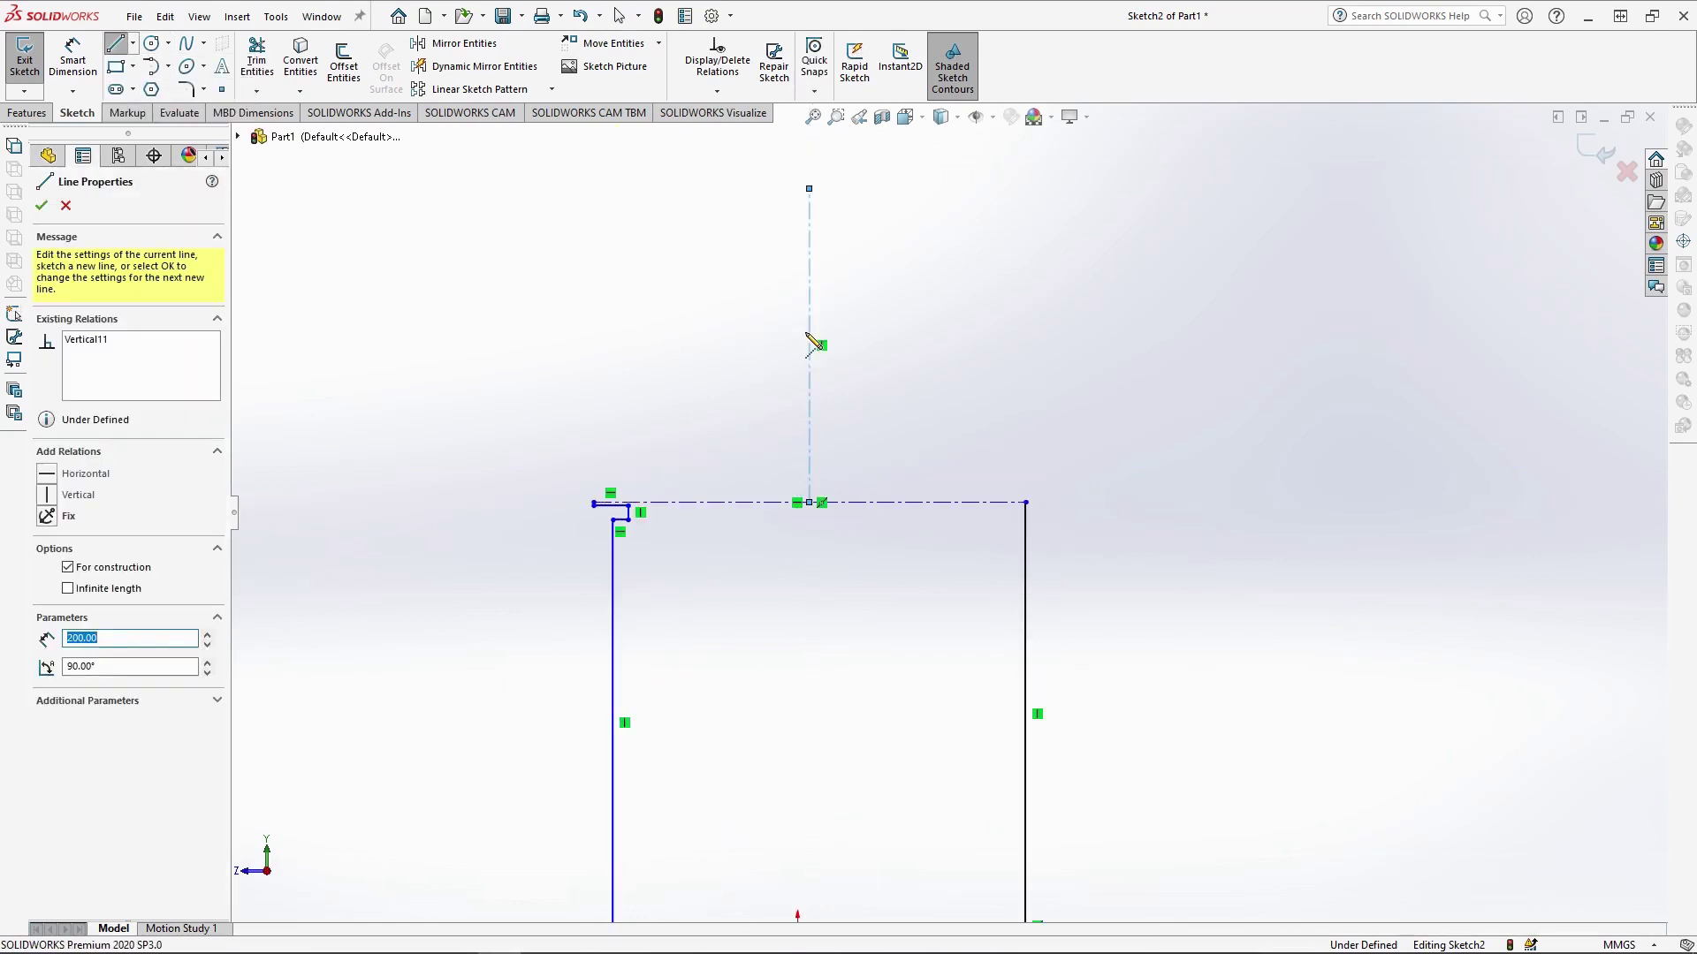
{"action": "key", "text": "Escape"}
Draw two sloping roof lines from the rear upright's top to the vertical construction line's apex and down to the front end
{"action": "left_click", "coordinate": [116, 44]}
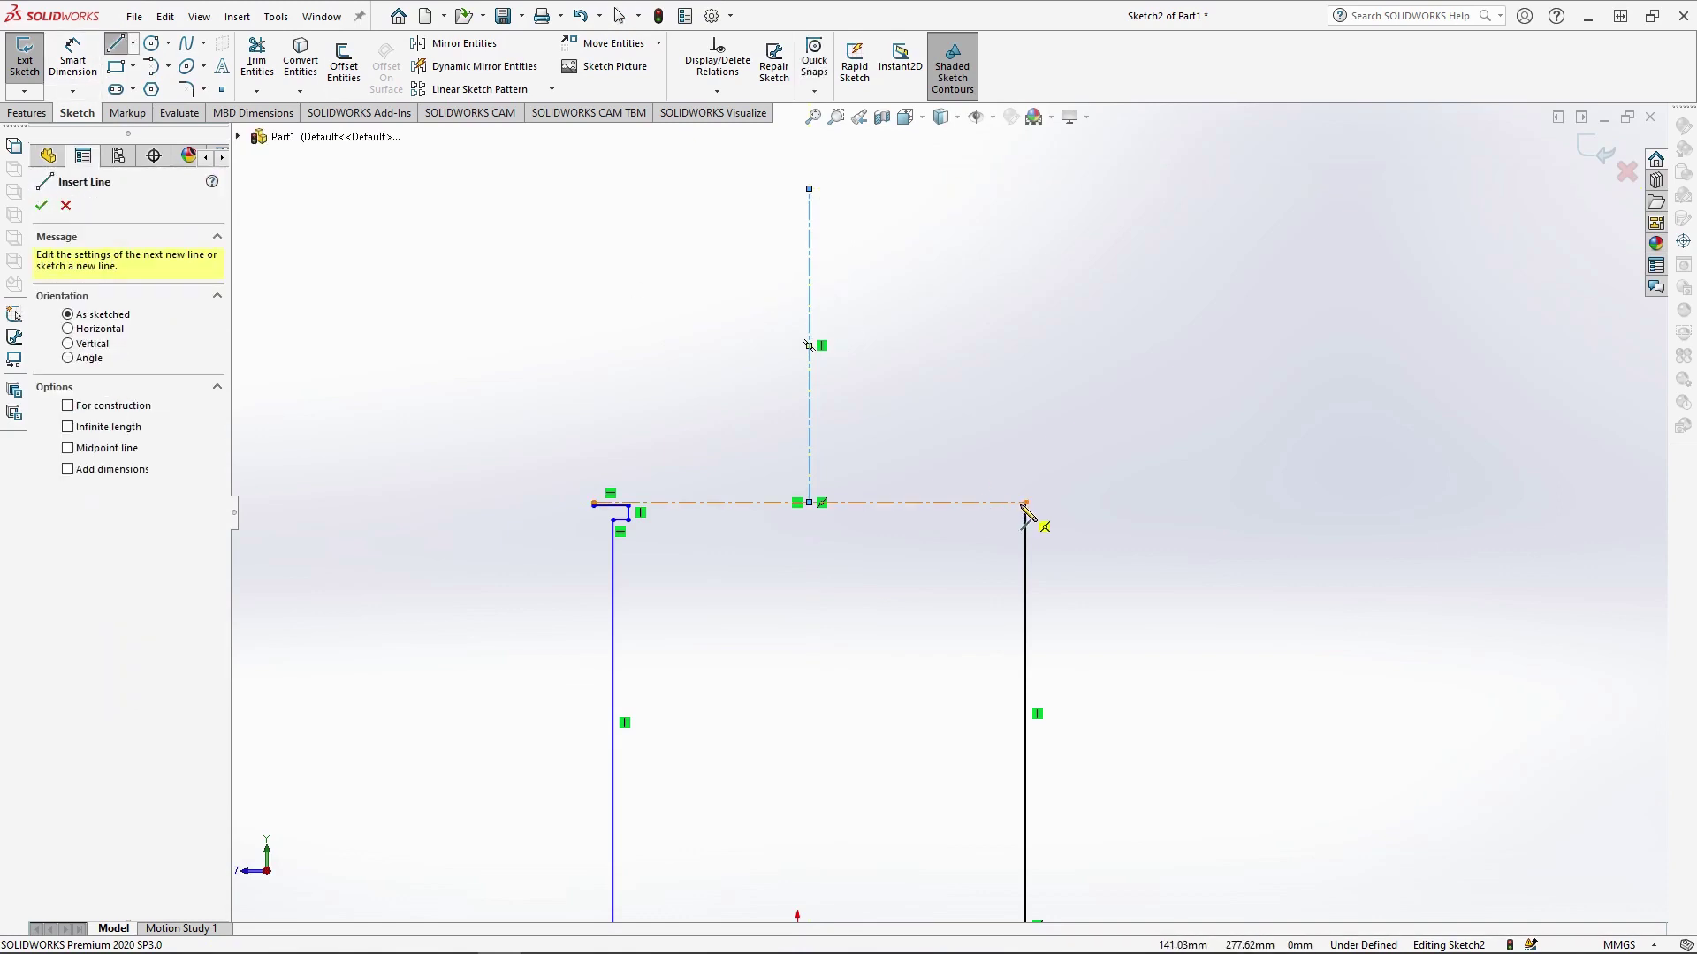
{"action": "left_click", "coordinate": [1025, 502]}
{"action": "left_click", "coordinate": [809, 188]}
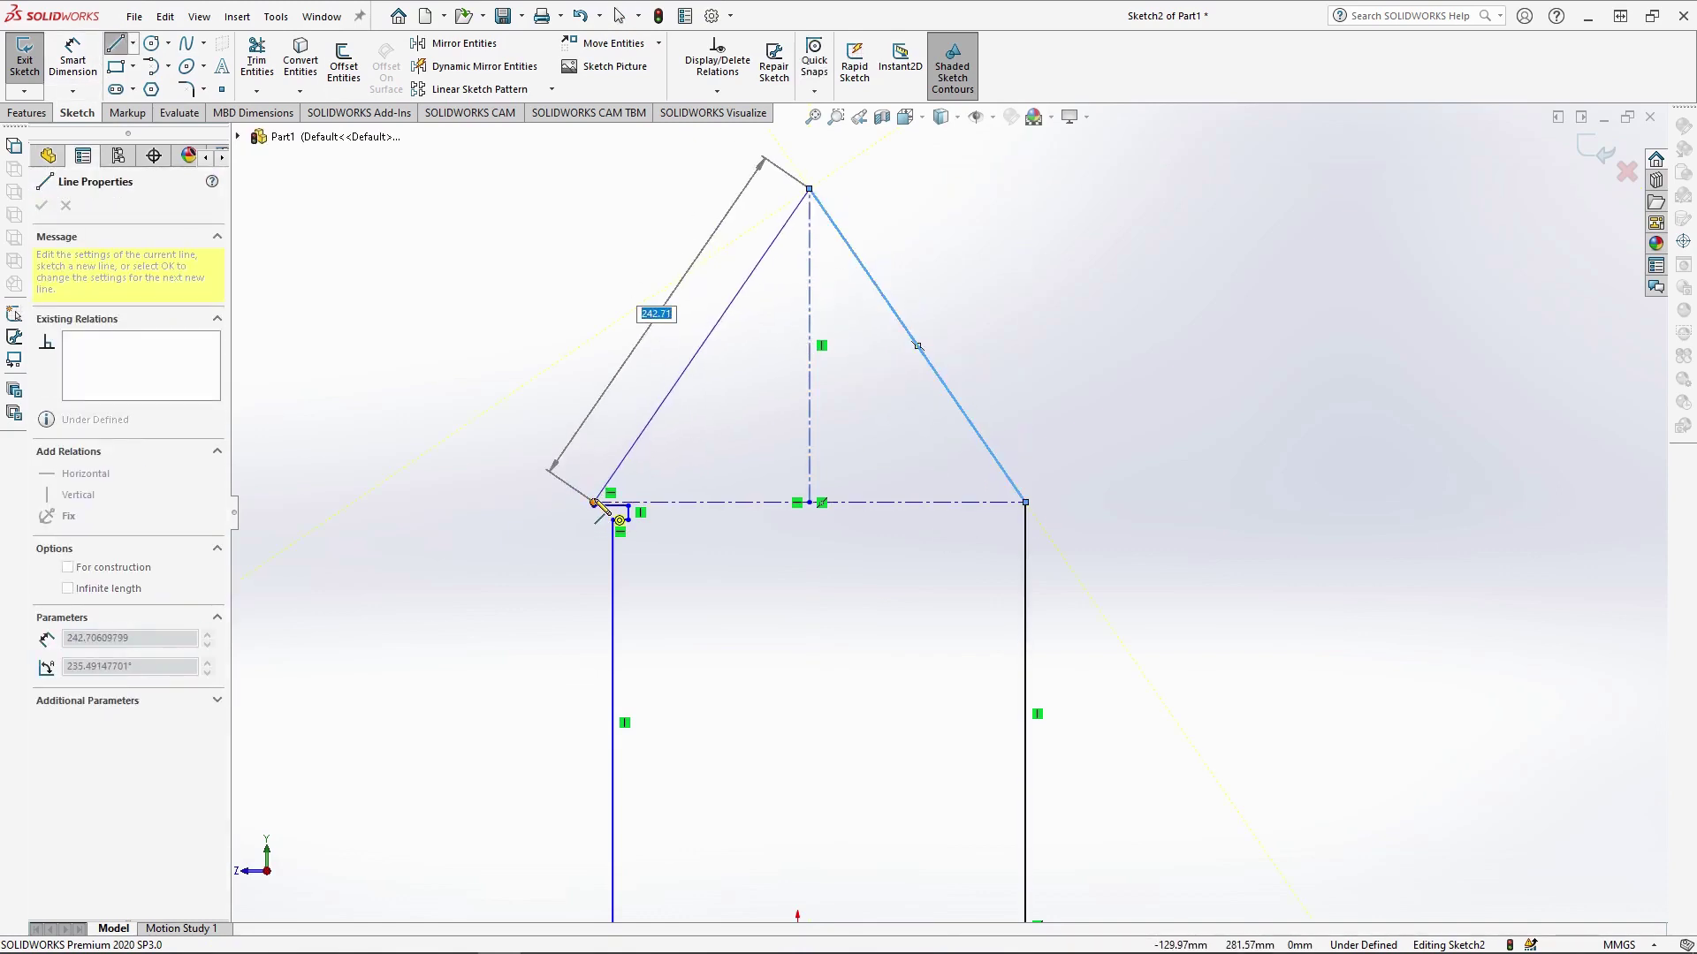
{"action": "left_click", "coordinate": [593, 504]}
{"action": "key", "text": "Escape"}
{"action": "key", "text": "z"}
{"action": "scroll", "coordinate": [988, 451], "scroll_direction": "down", "scroll_amount": 3}
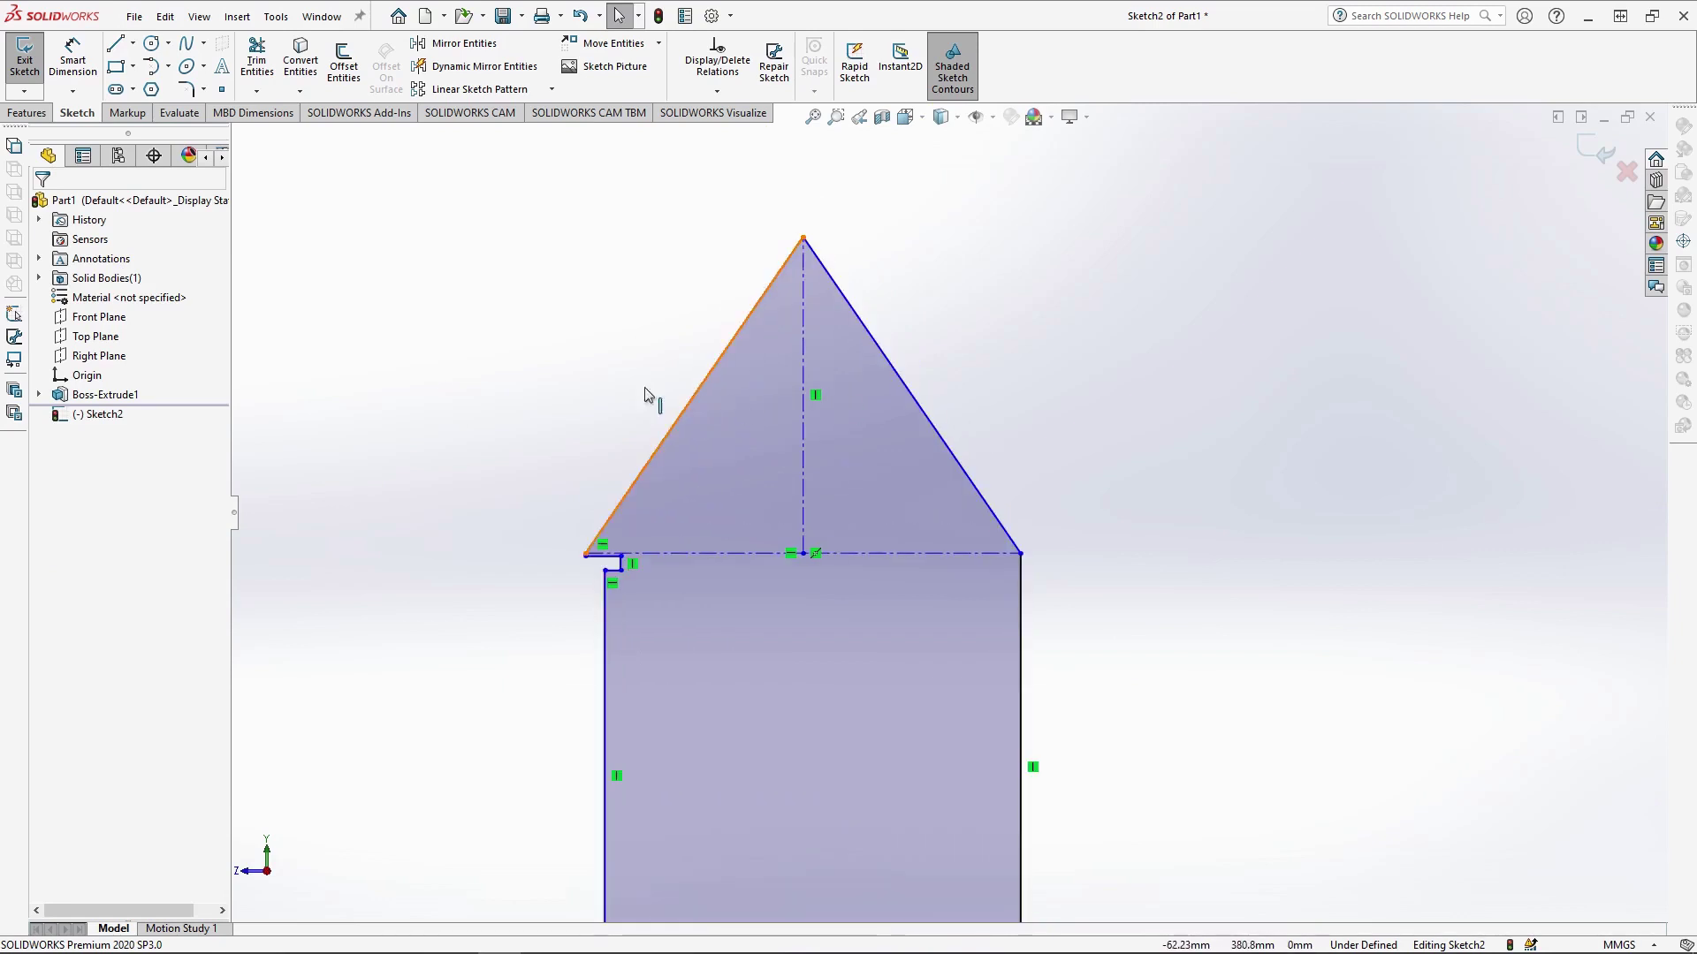
Draw a 3-point center rectangle on the rear roof slope's midpoint, 55 mm from center along the slope and 22 mm across it
{"action": "left_click", "coordinate": [132, 66]}
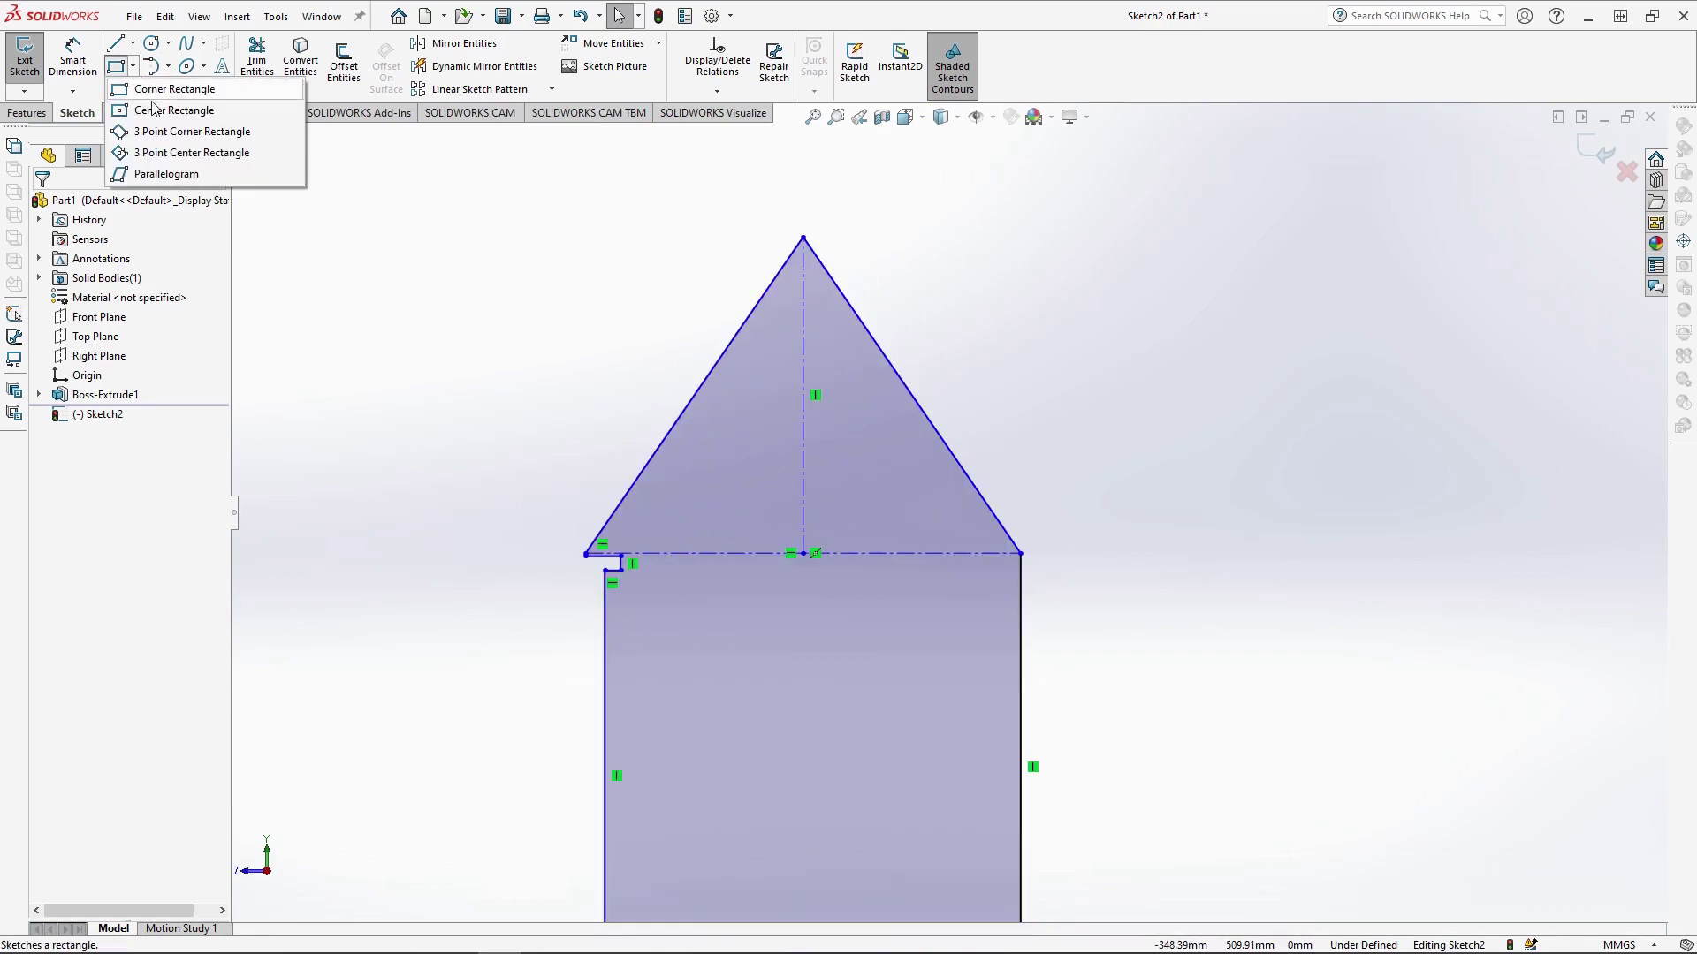
{"action": "left_click", "coordinate": [177, 153]}
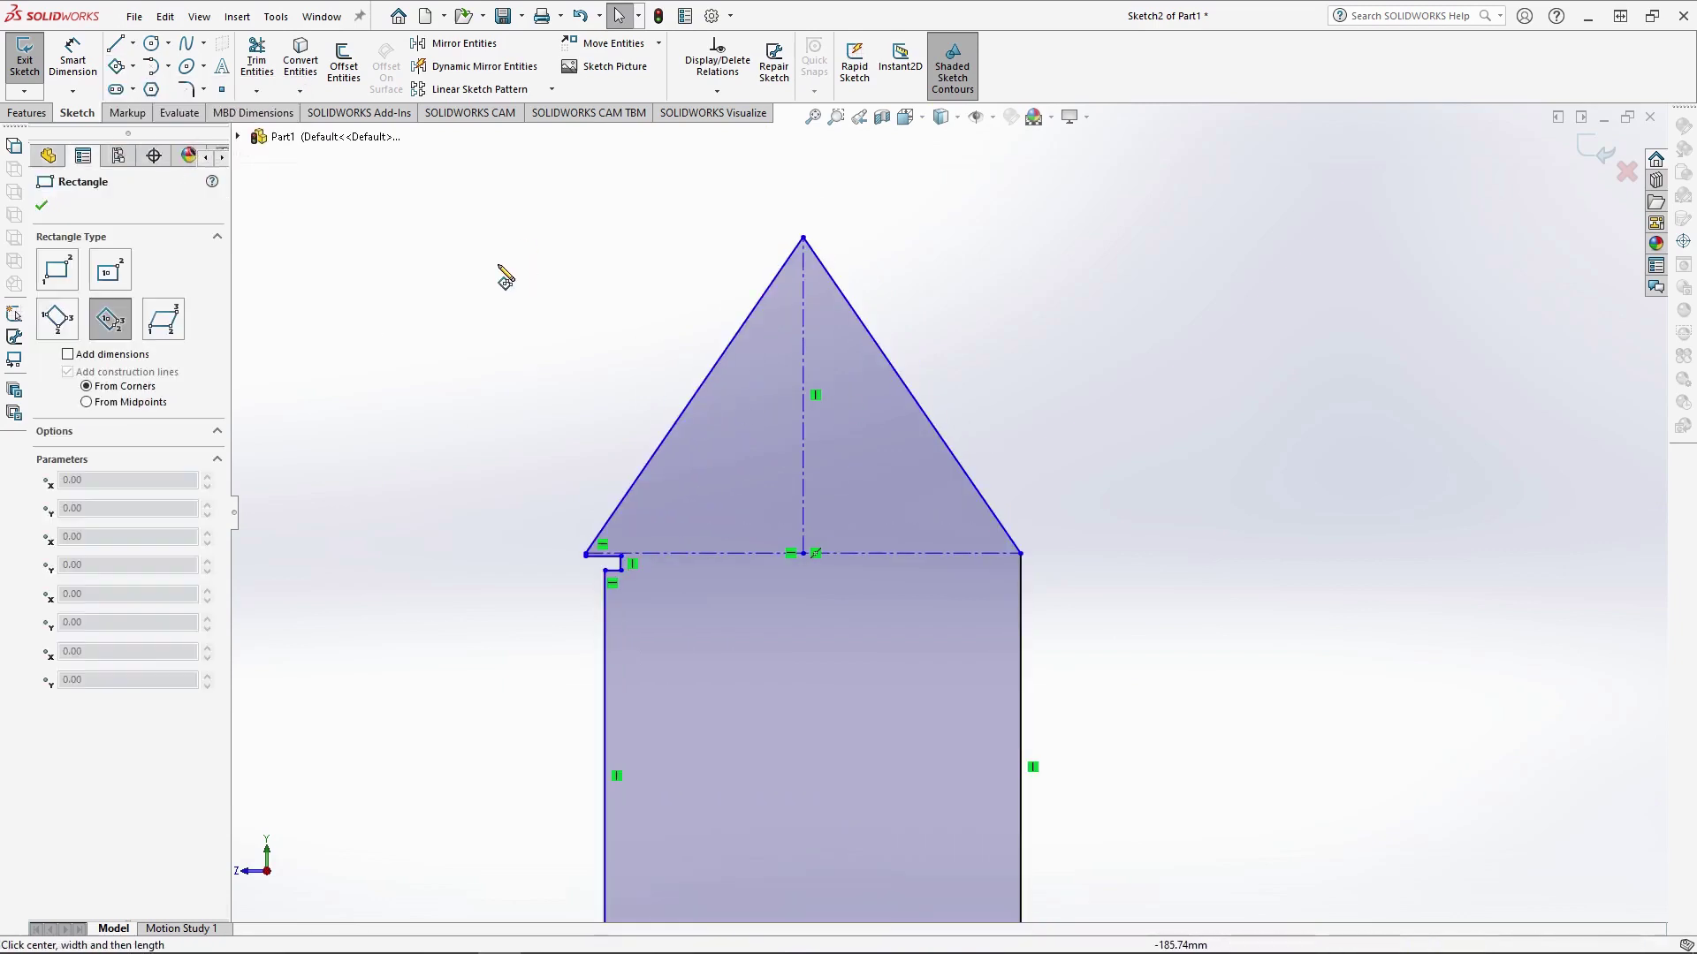
{"action": "left_click", "coordinate": [911, 395]}
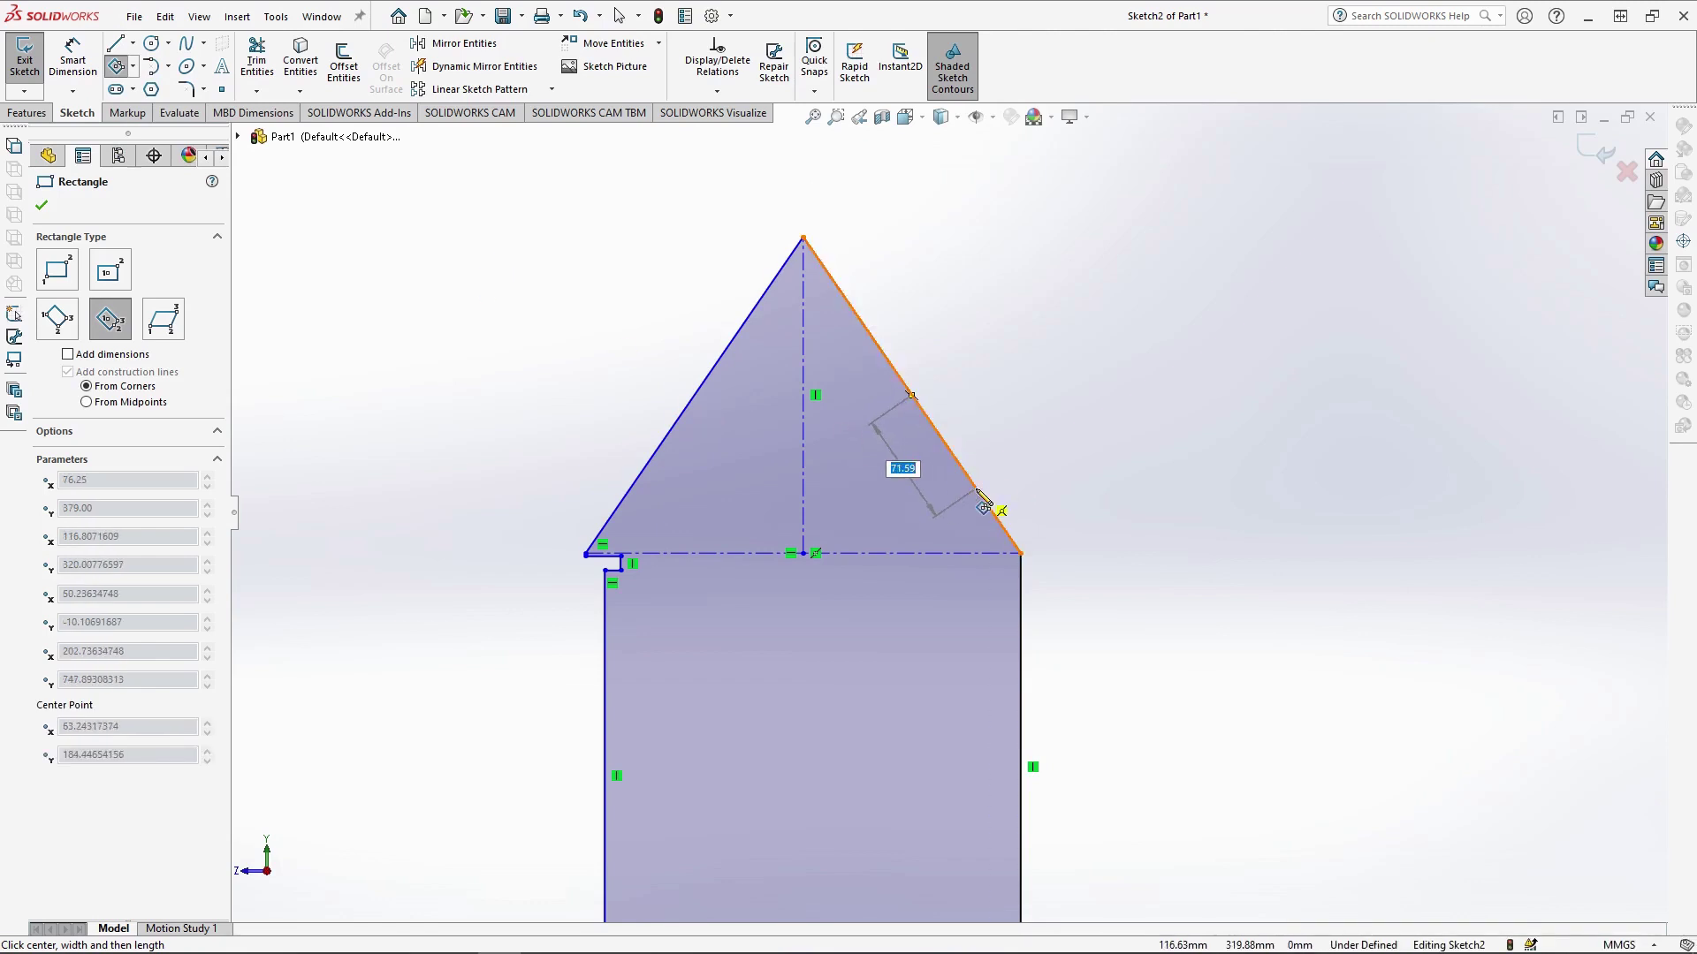
{"action": "type", "text": "5.5"}
{"action": "key", "text": "Return"}
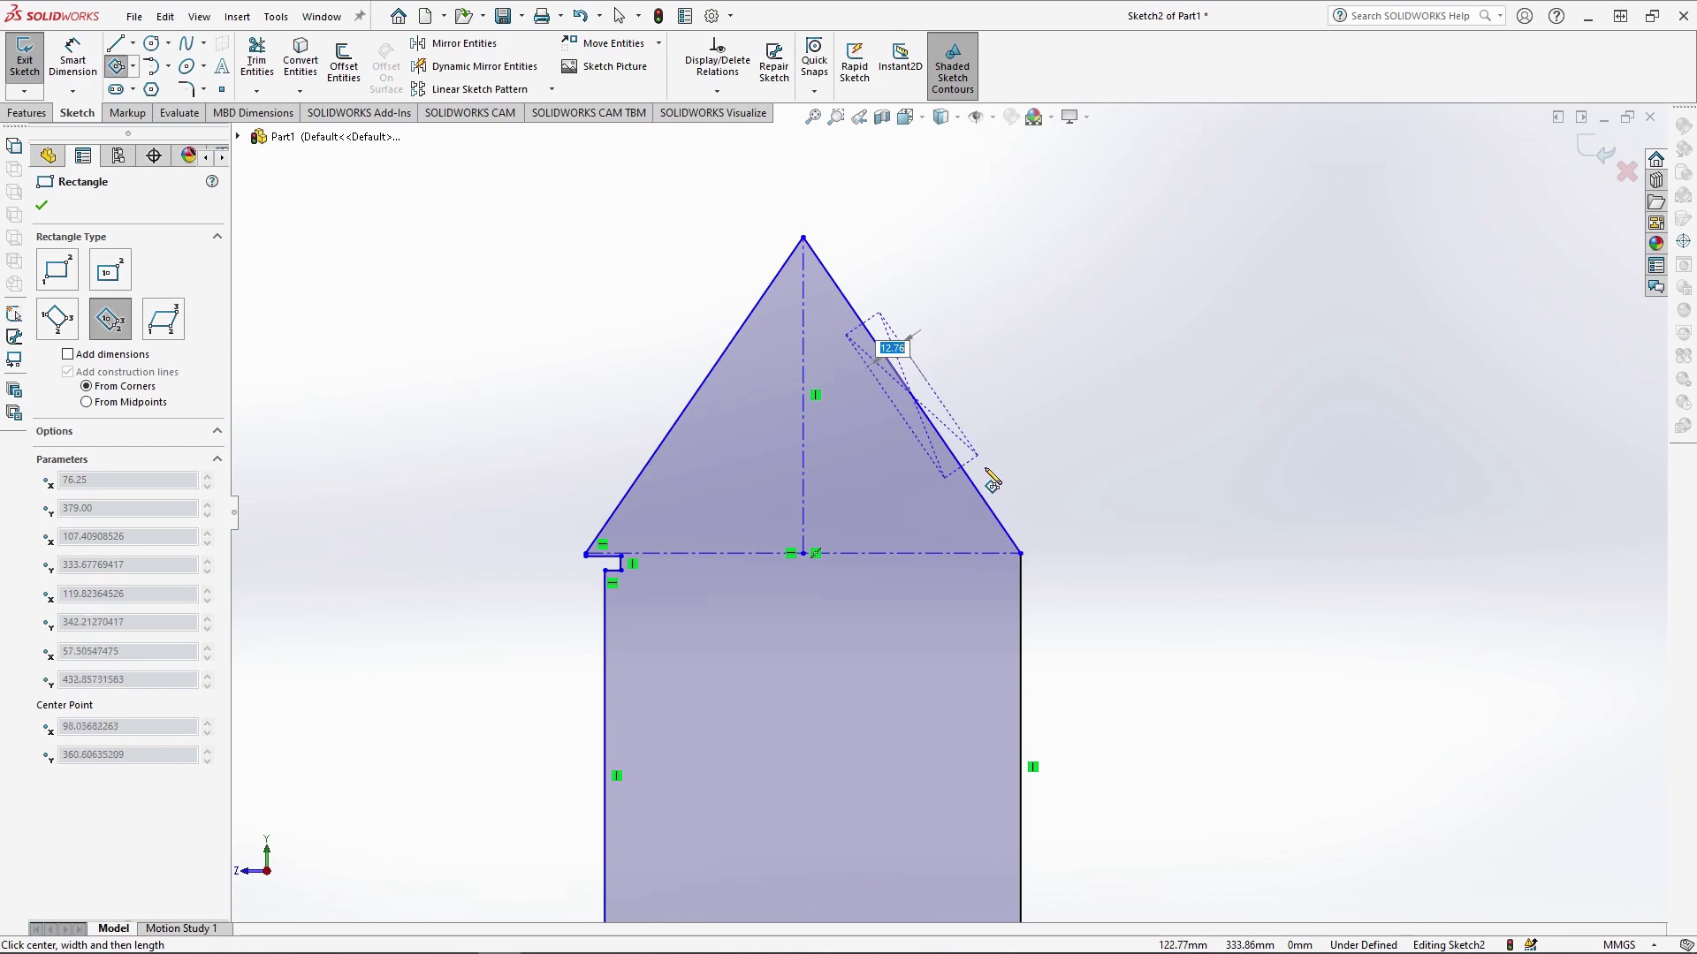
{"action": "type", "text": "22"}
{"action": "key", "text": "Return"}
{"action": "scroll", "coordinate": [723, 333], "scroll_direction": "down", "scroll_amount": 2}
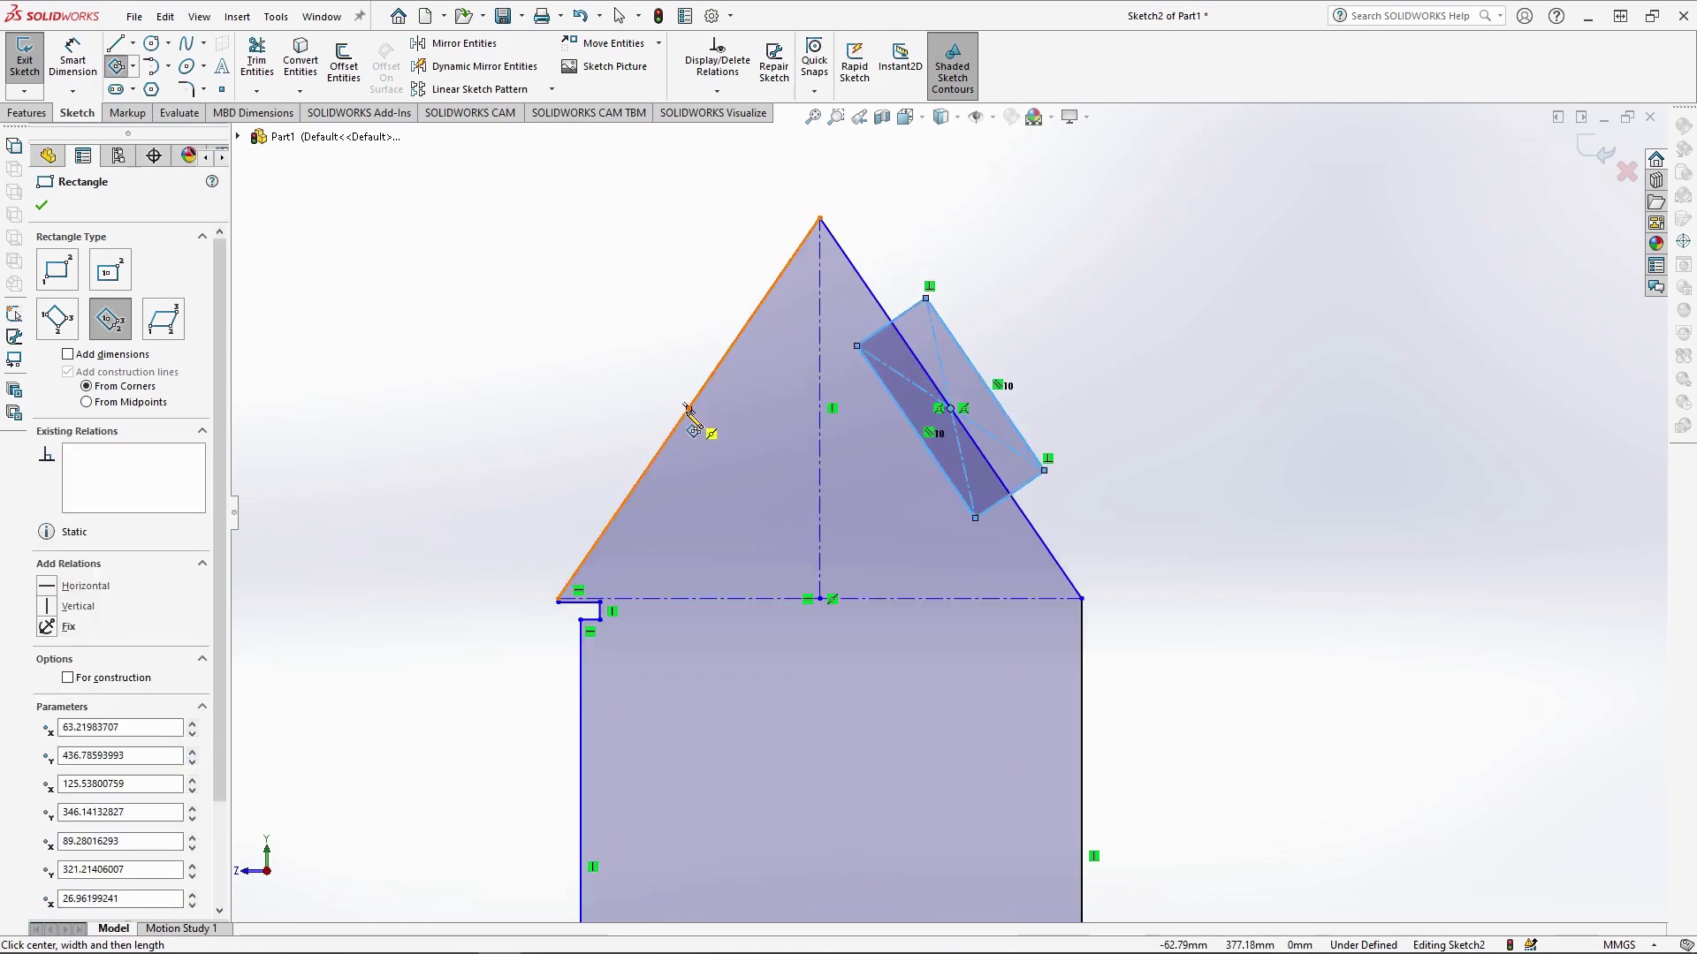
Draw a matching center rectangle on the front roof slope's midpoint, 55 mm from center along the slope and 12 mm across it
{"action": "left_click", "coordinate": [688, 408]}
{"action": "key", "text": "Return"}
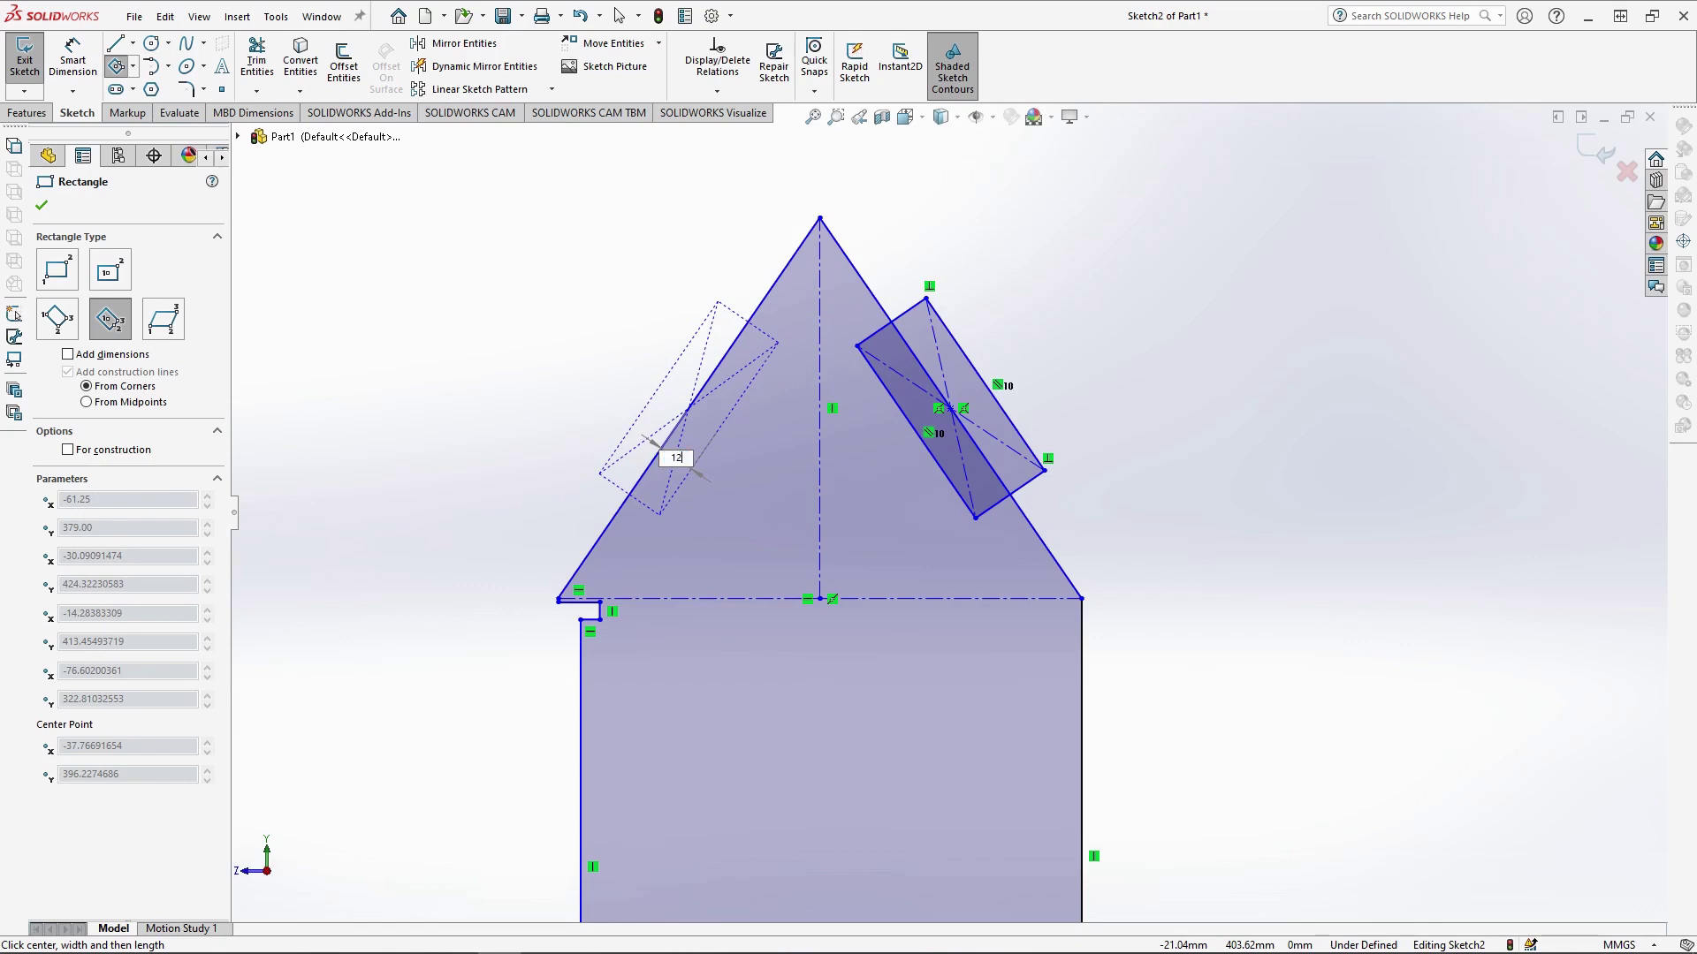
{"action": "key", "text": "Return"}
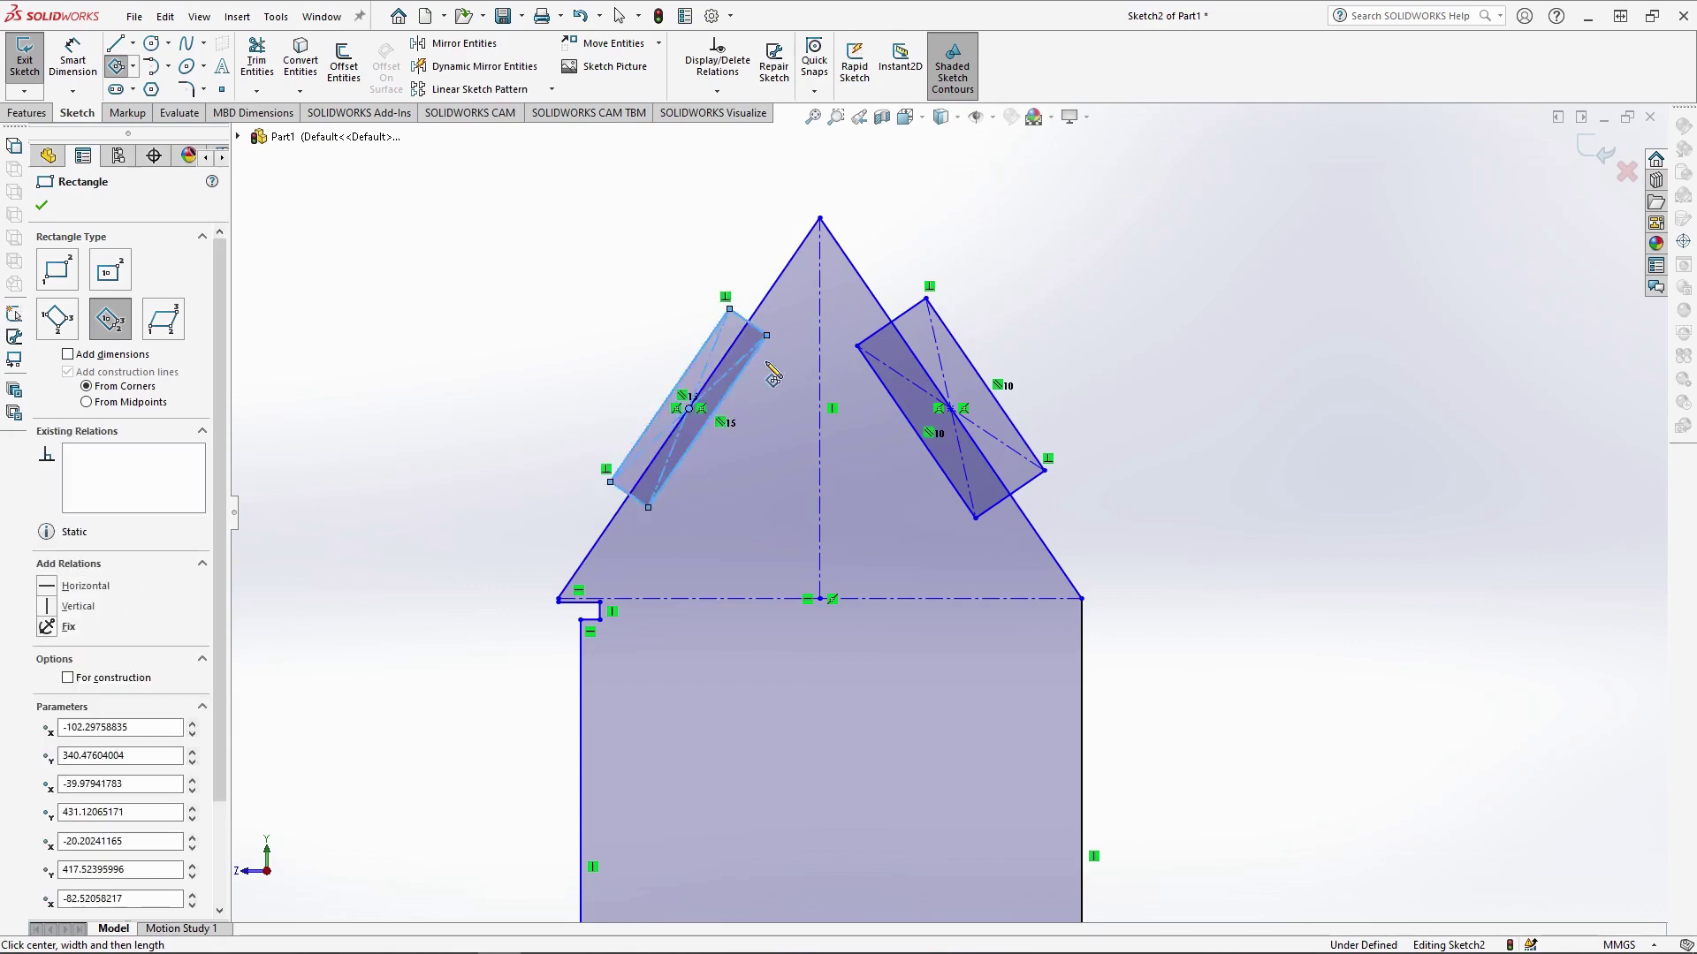
{"action": "key", "text": "Escape"}
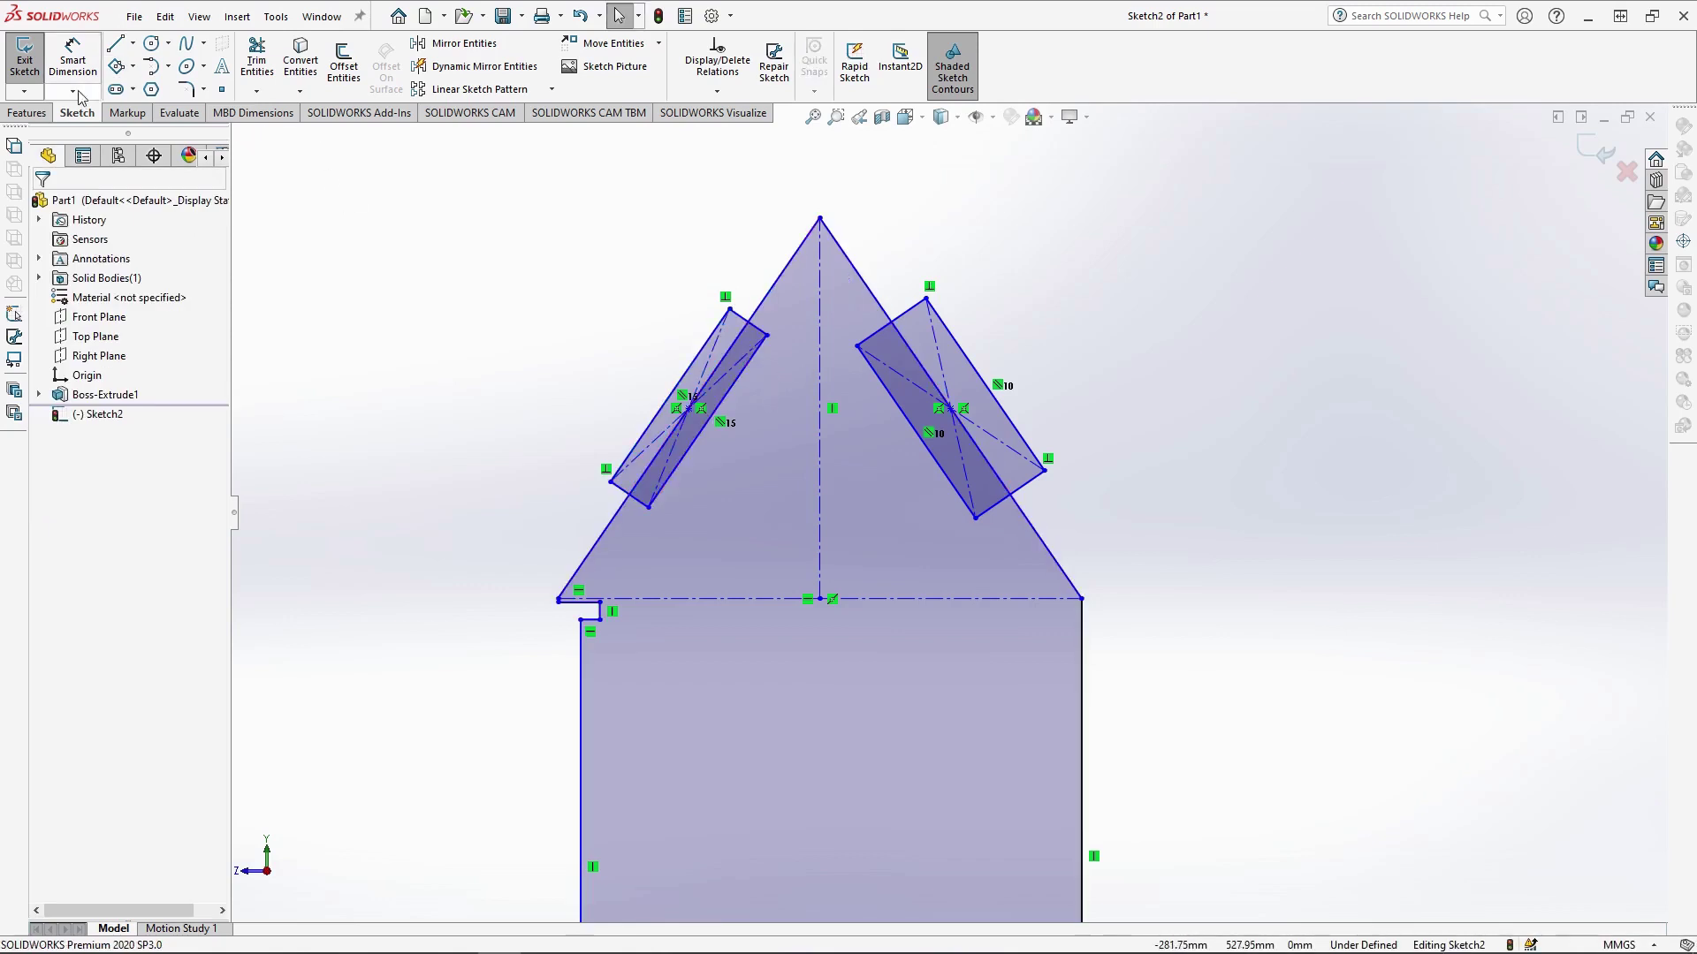
Trim the inner halves of both rectangles, their diagonals and the overlapped roof segments, leaving a projecting tab on each slope
{"action": "left_click", "coordinate": [257, 59]}
{"action": "scroll", "coordinate": [759, 505], "scroll_direction": "down", "scroll_amount": 2}
{"action": "mouse_move", "coordinate": [584, 513]}
{"action": "left_mouse_down"}
{"action": "mouse_move", "coordinate": [626, 382]}
{"action": "mouse_move", "coordinate": [712, 405]}
{"action": "mouse_move", "coordinate": [767, 243]}
{"action": "left_mouse_up"}
{"action": "mouse_move", "coordinate": [910, 433]}
{"action": "left_mouse_down"}
{"action": "mouse_move", "coordinate": [1039, 499]}
{"action": "mouse_move", "coordinate": [919, 251]}
{"action": "left_mouse_up"}
{"action": "key", "text": "Escape"}
{"action": "scroll", "coordinate": [866, 381], "scroll_direction": "up", "scroll_amount": 1}
Chamfer the four outer corners of the two roof tabs with an equal distance of 3 mm
{"action": "left_click", "coordinate": [203, 88]}
{"action": "left_click", "coordinate": [227, 131]}
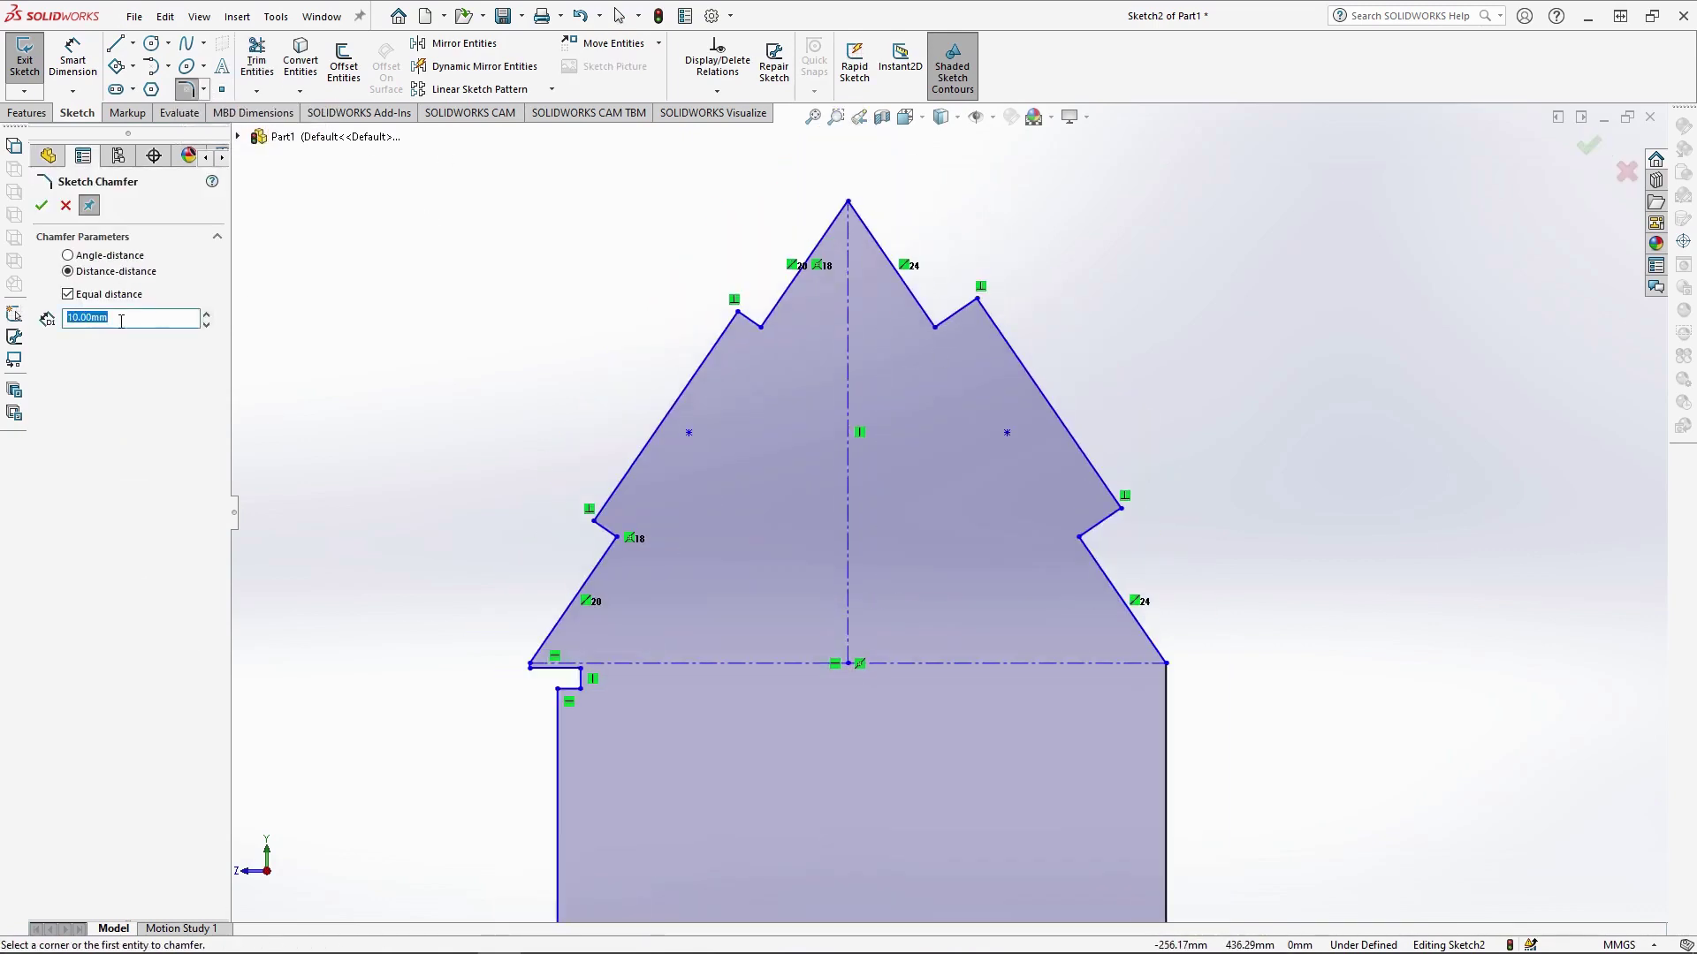
{"action": "left_click", "coordinate": [736, 311]}
{"action": "left_click", "coordinate": [592, 520]}
{"action": "left_click", "coordinate": [977, 299]}
{"action": "left_click", "coordinate": [1112, 503]}
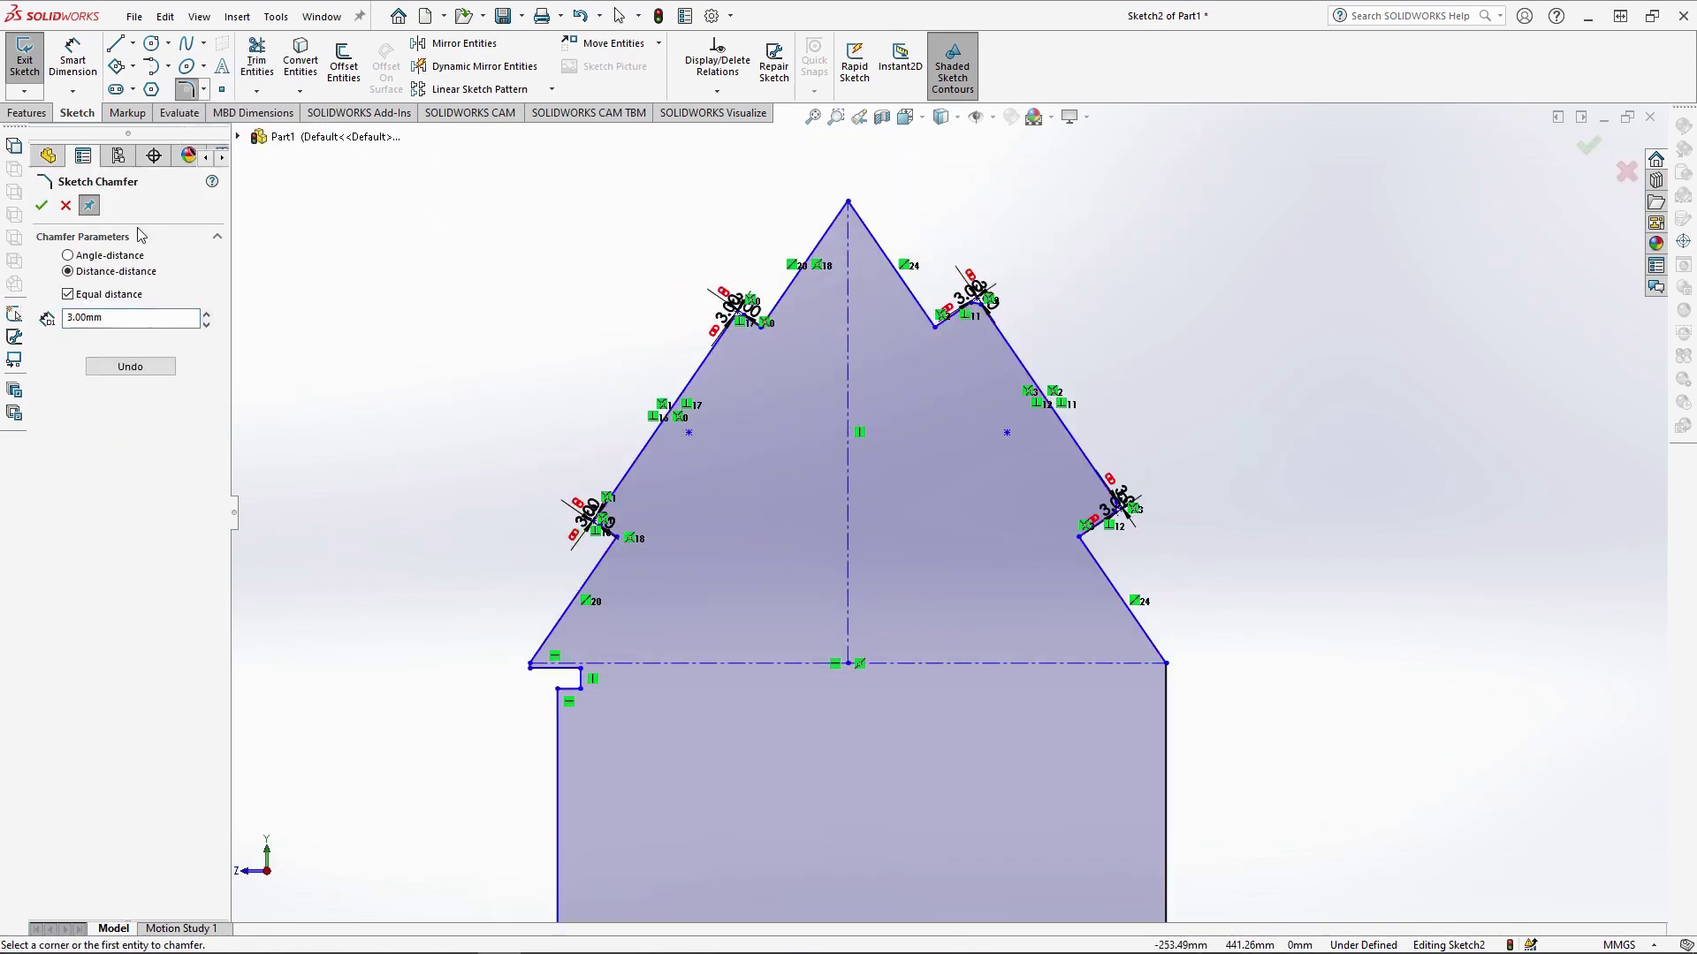
{"action": "key", "text": "Escape"}
Fillet the roof apex with a 3 mm radius
{"action": "left_click", "coordinate": [193, 92]}
{"action": "double_click", "coordinate": [132, 375]}
{"action": "type", "text": "3"}
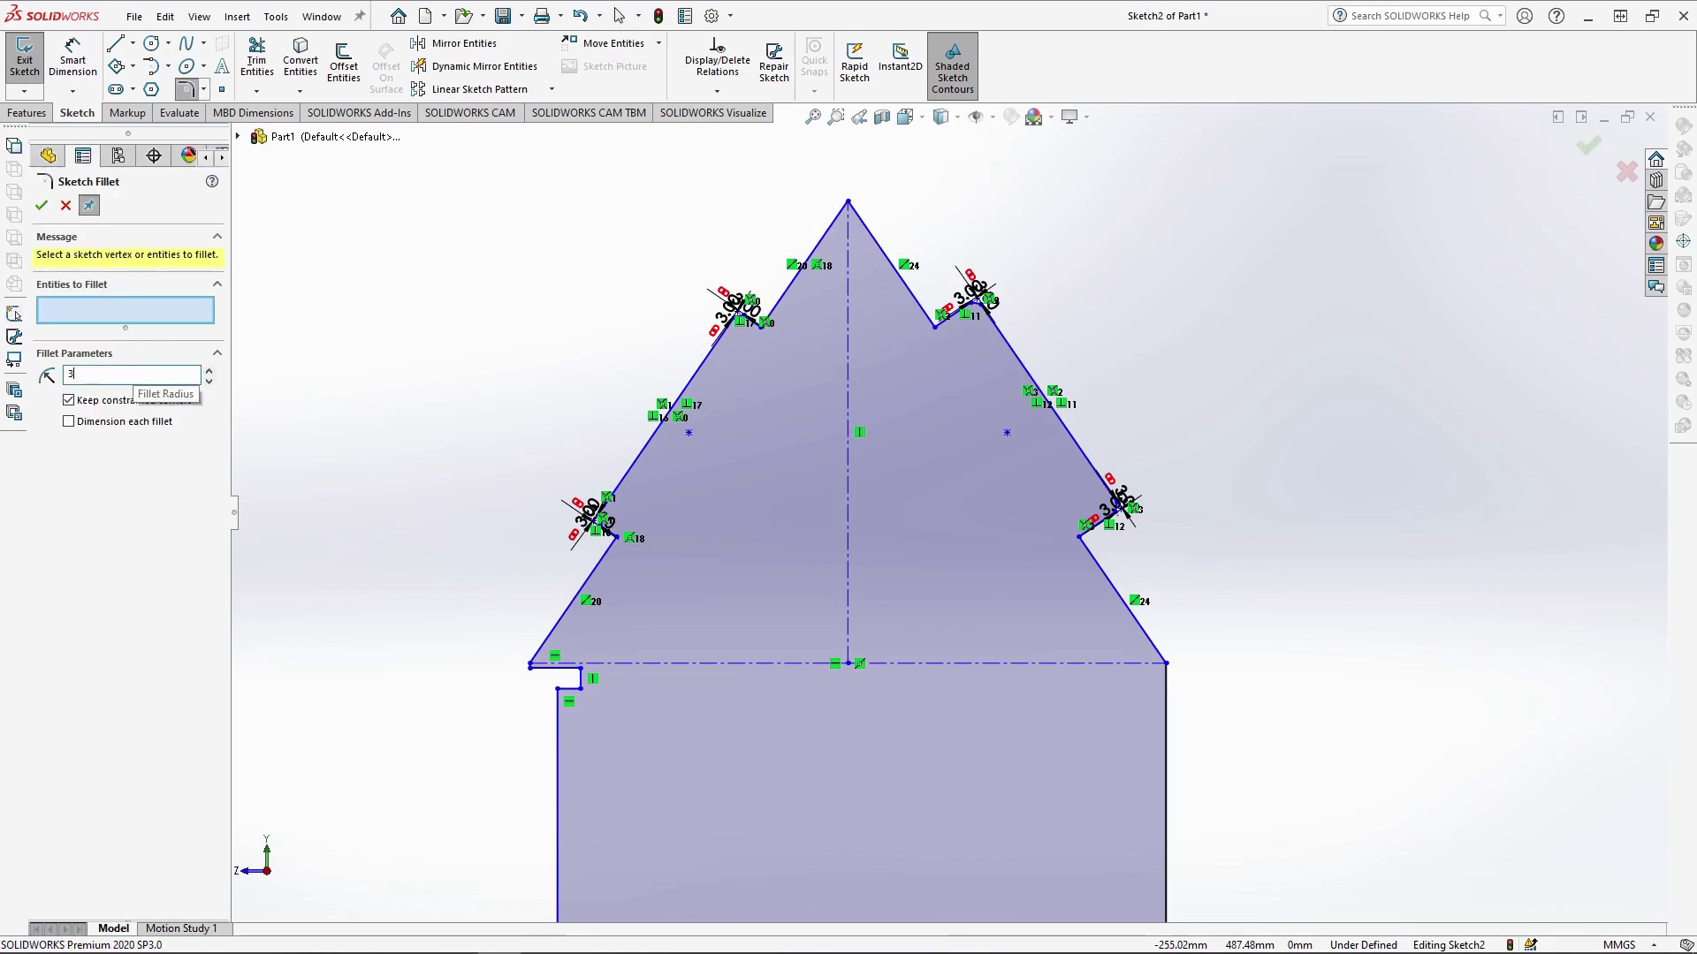
{"action": "left_click", "coordinate": [847, 207]}
{"action": "left_click", "coordinate": [41, 205]}
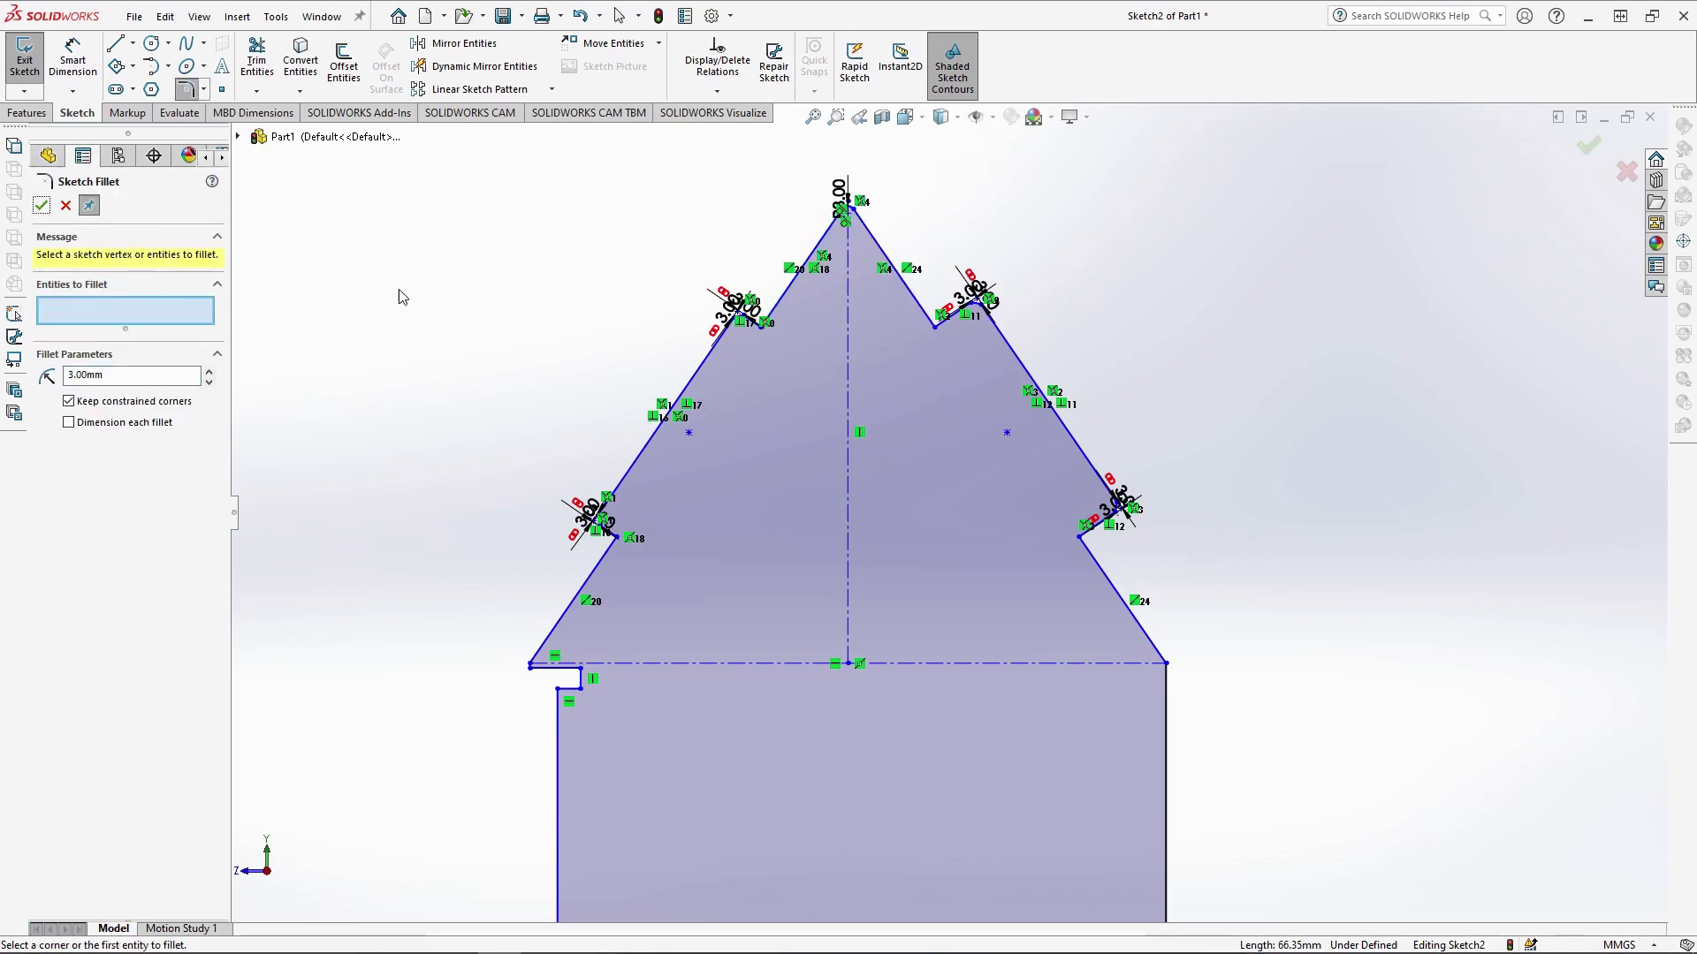
{"action": "key", "text": "Escape"}
Draw a 177.5 mm vertical construction line up the front edge from the plate's underside, followed by an 80.5 mm horizontal one inward
{"action": "scroll", "coordinate": [633, 606], "scroll_direction": "up", "scroll_amount": 3}
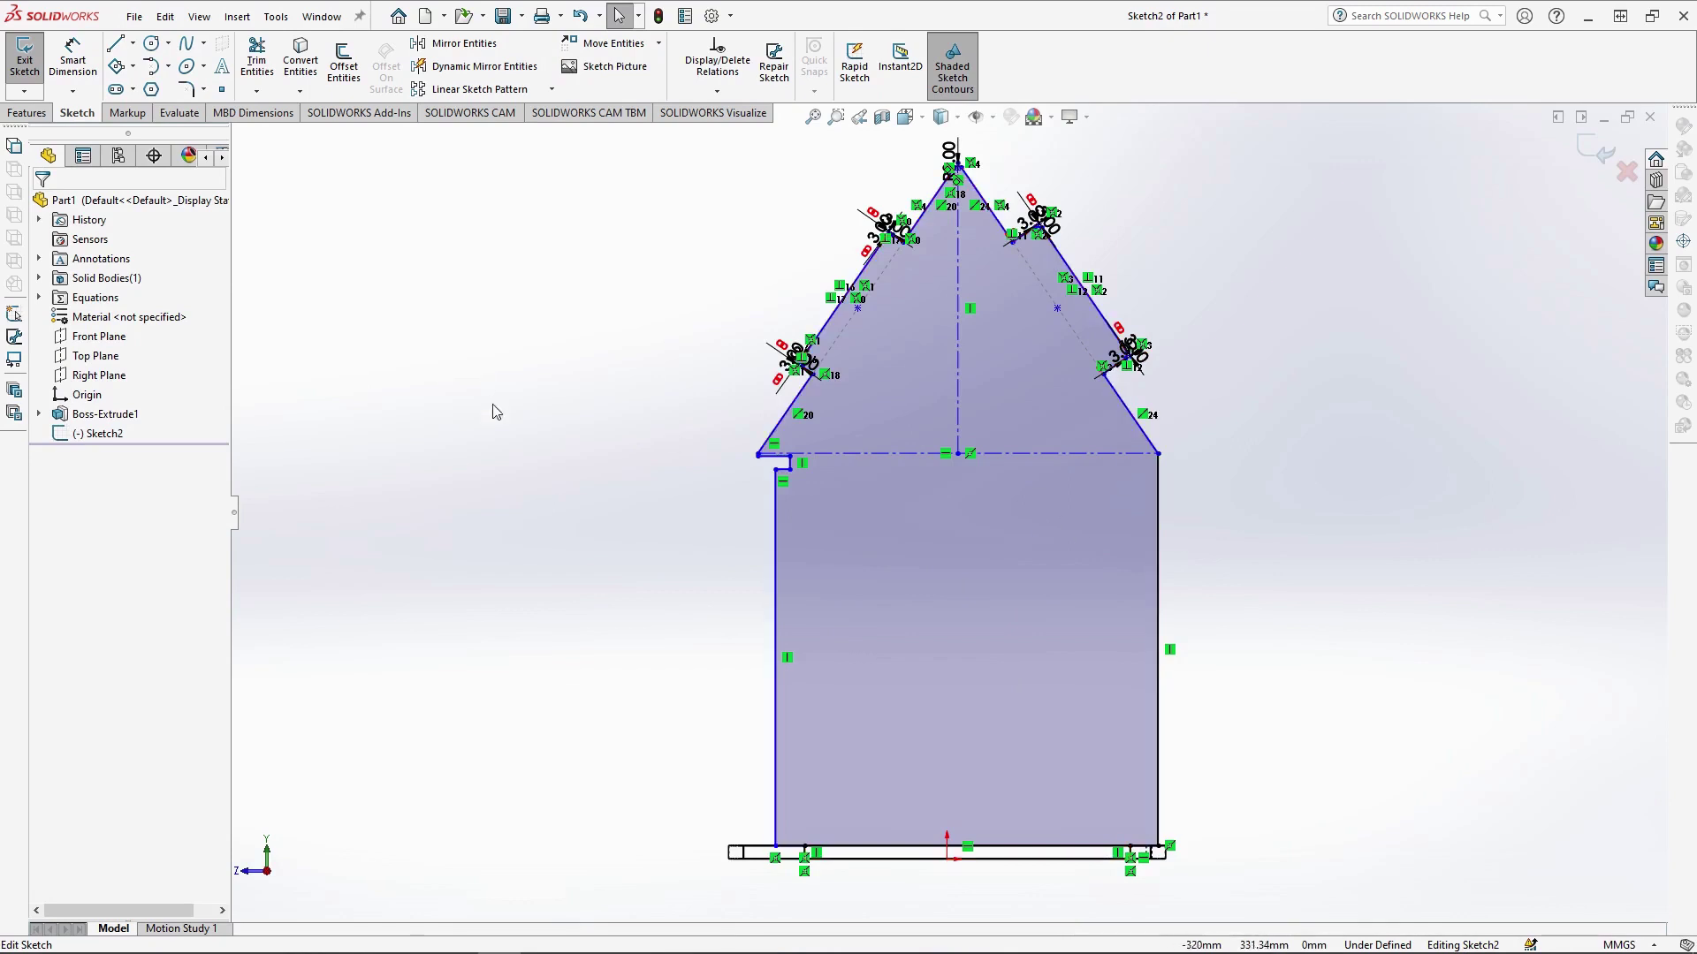
{"action": "scroll", "coordinate": [1204, 820], "scroll_direction": "down", "scroll_amount": 2}
{"action": "left_click", "coordinate": [133, 42]}
{"action": "left_click", "coordinate": [154, 84]}
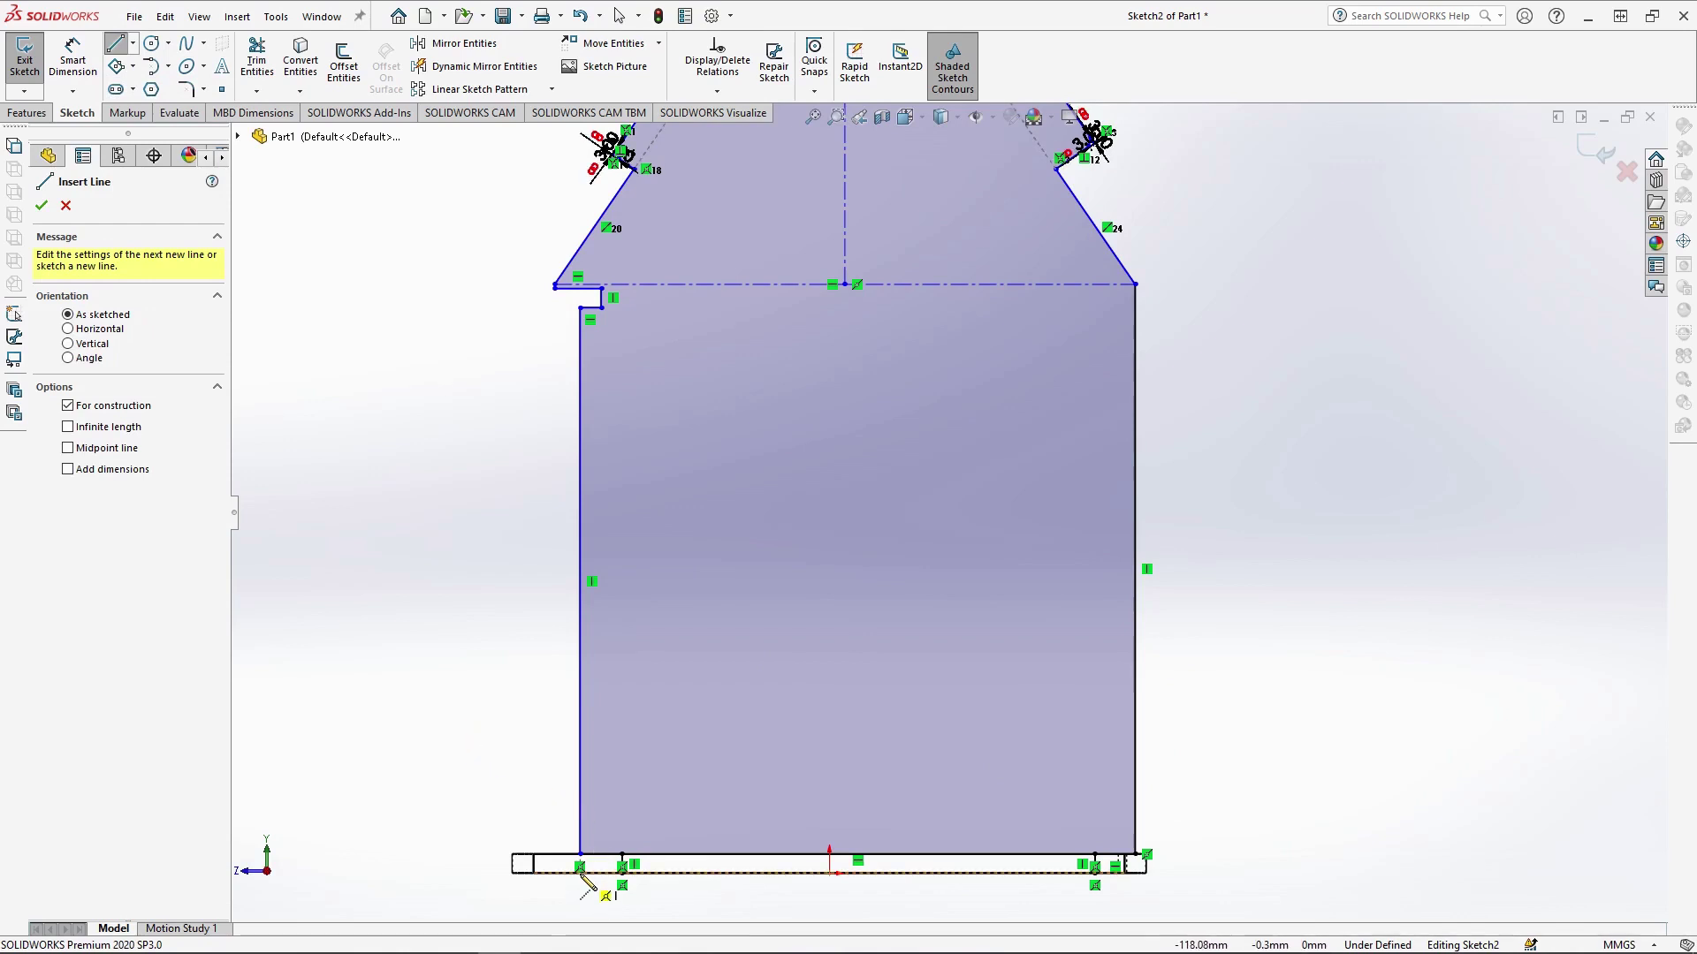
{"action": "left_click", "coordinate": [581, 870]}
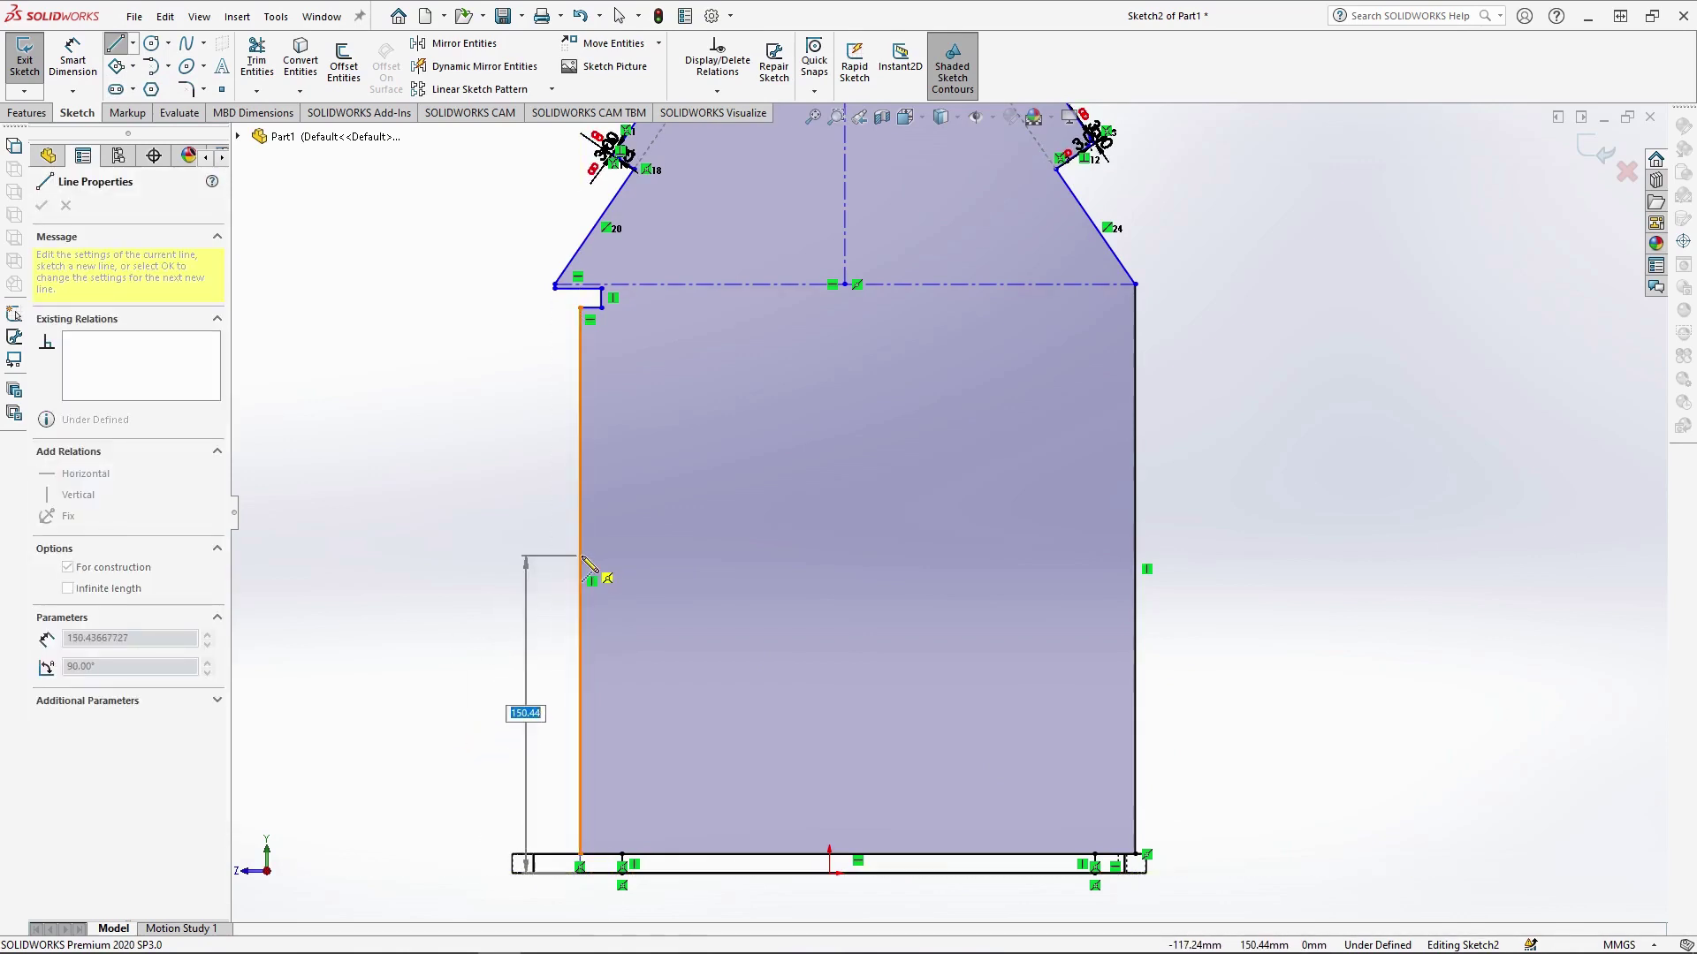
{"action": "type", "text": "177."}
{"action": "key", "text": "Return"}
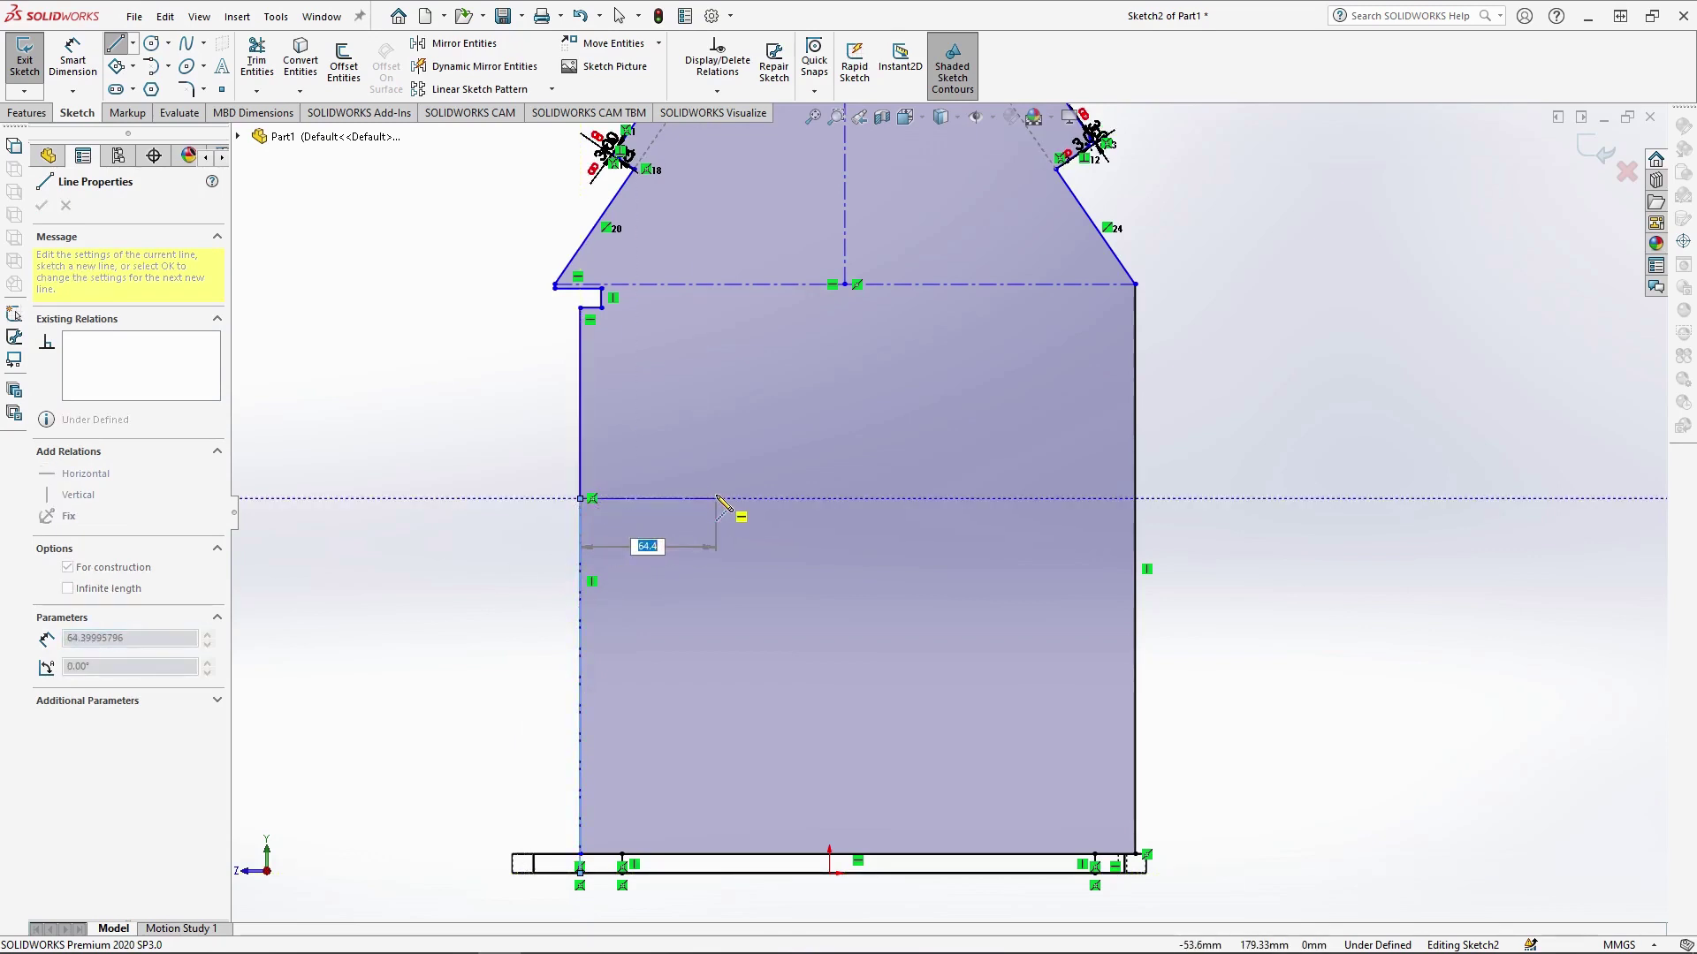
{"action": "type", "text": "80."}
{"action": "key", "text": "Return"}
{"action": "key", "text": "Escape"}
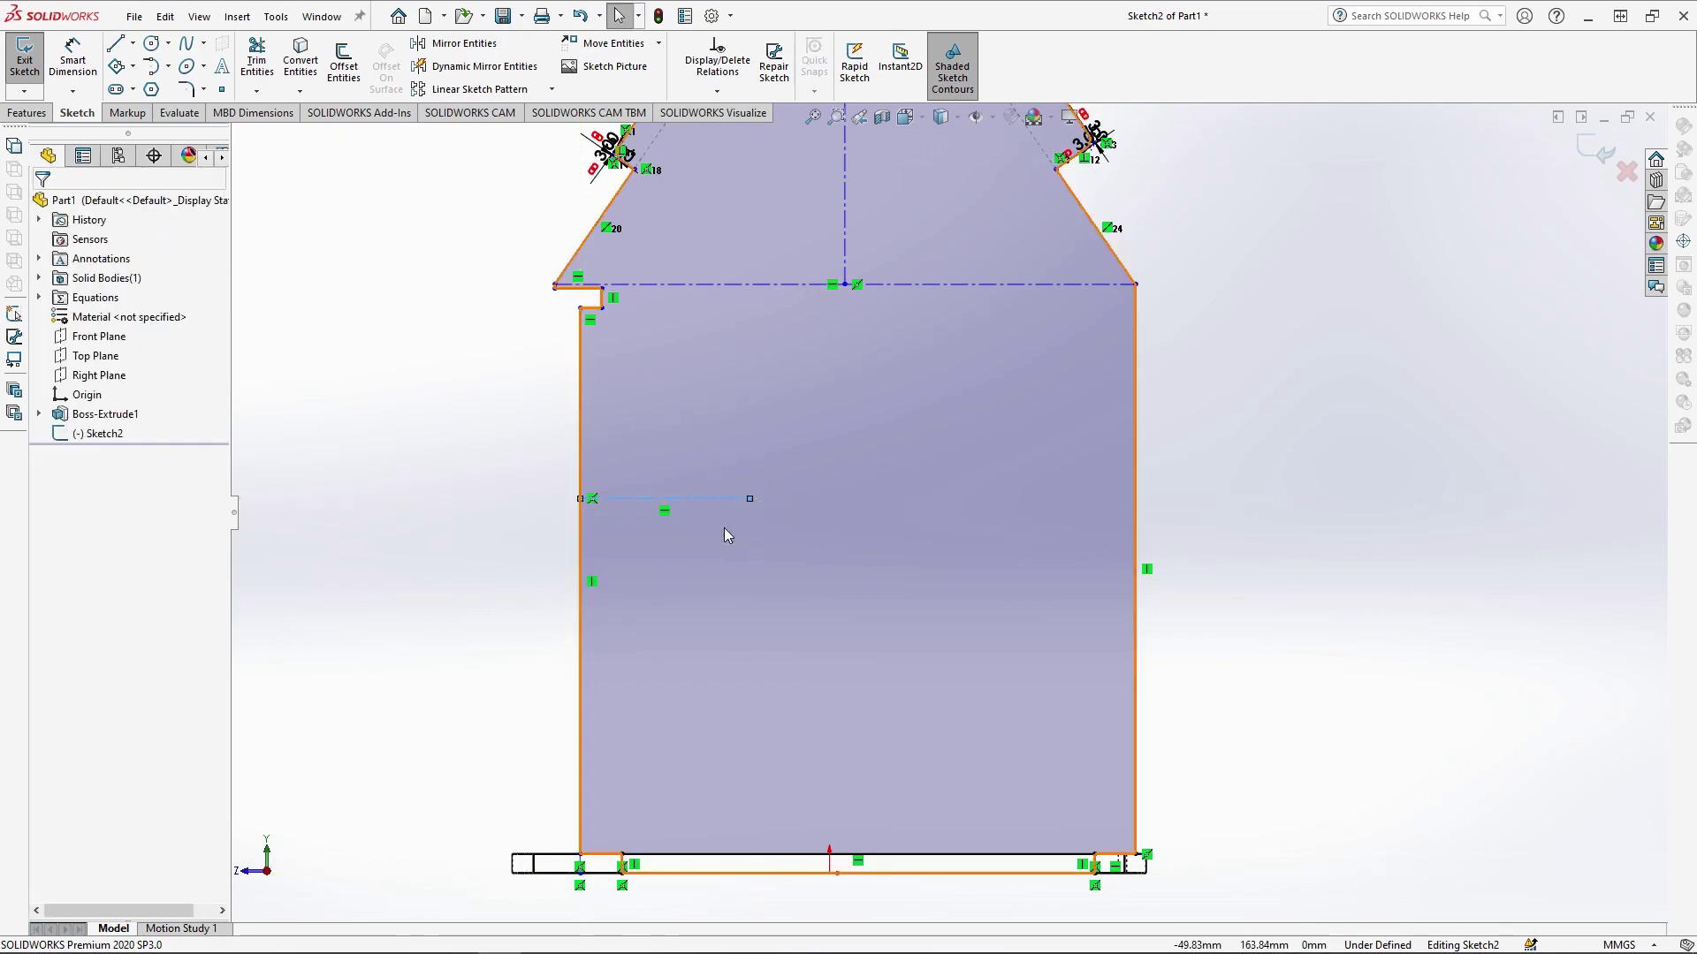
Draw a corner rectangle 24 mm wide and 60 mm high downward from the inner end of the horizontal construction line
{"action": "left_click", "coordinate": [135, 68]}
{"action": "left_click", "coordinate": [177, 89]}
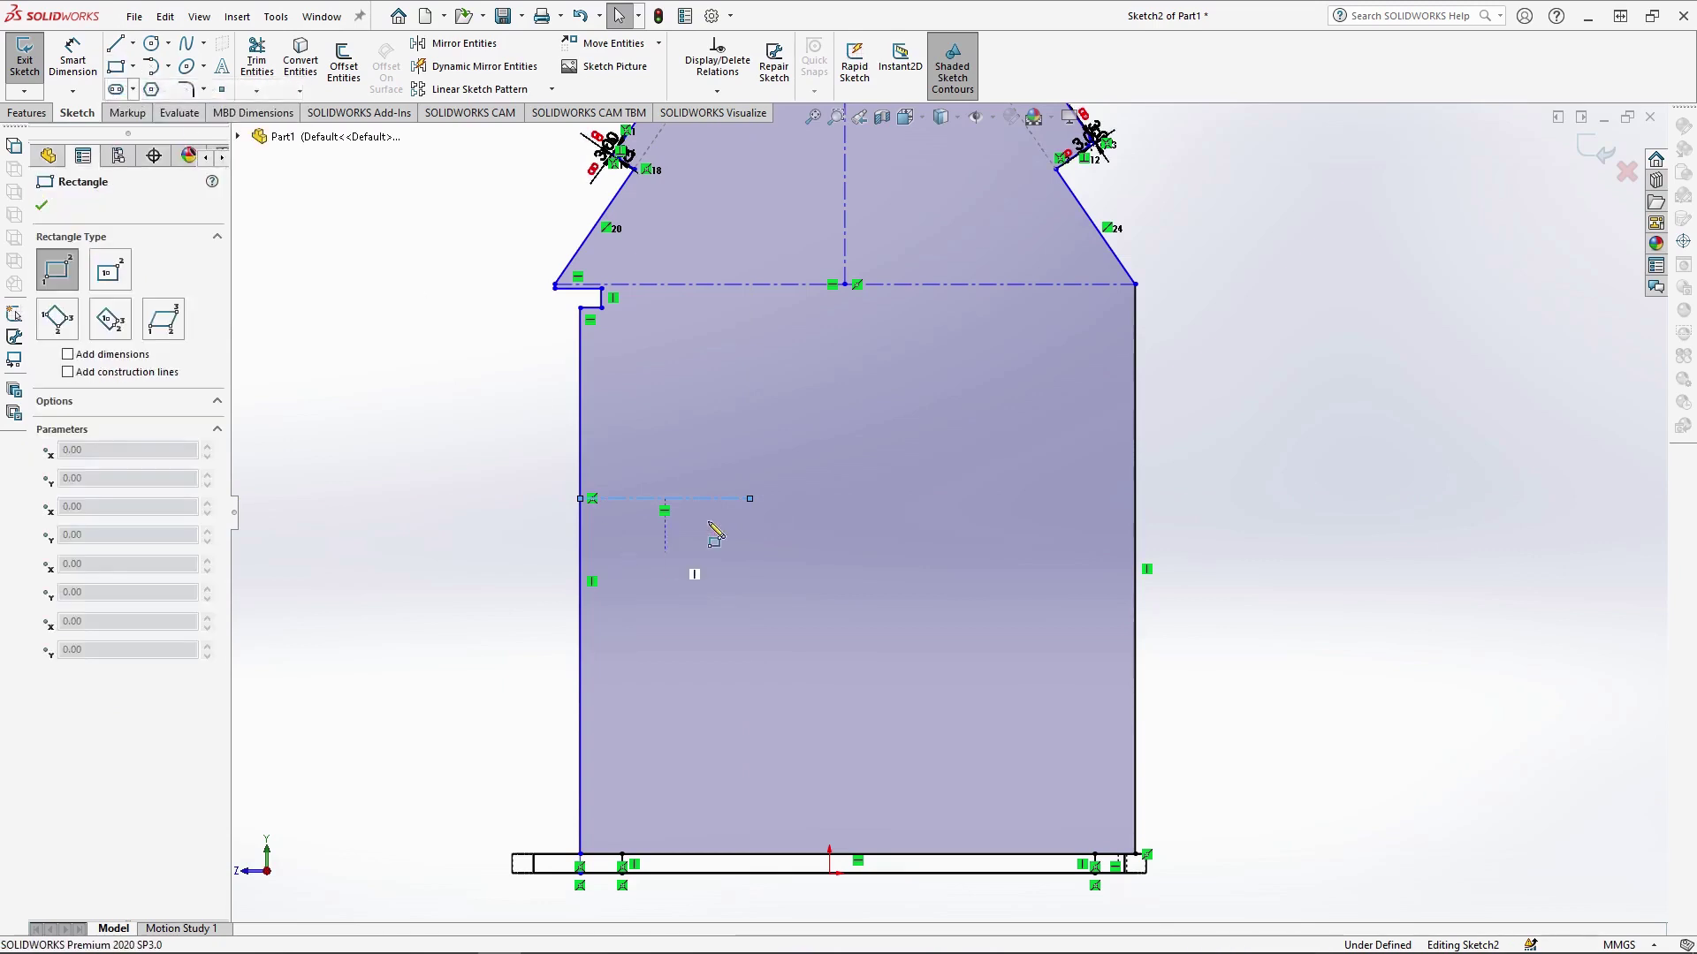
{"action": "left_click", "coordinate": [750, 498]}
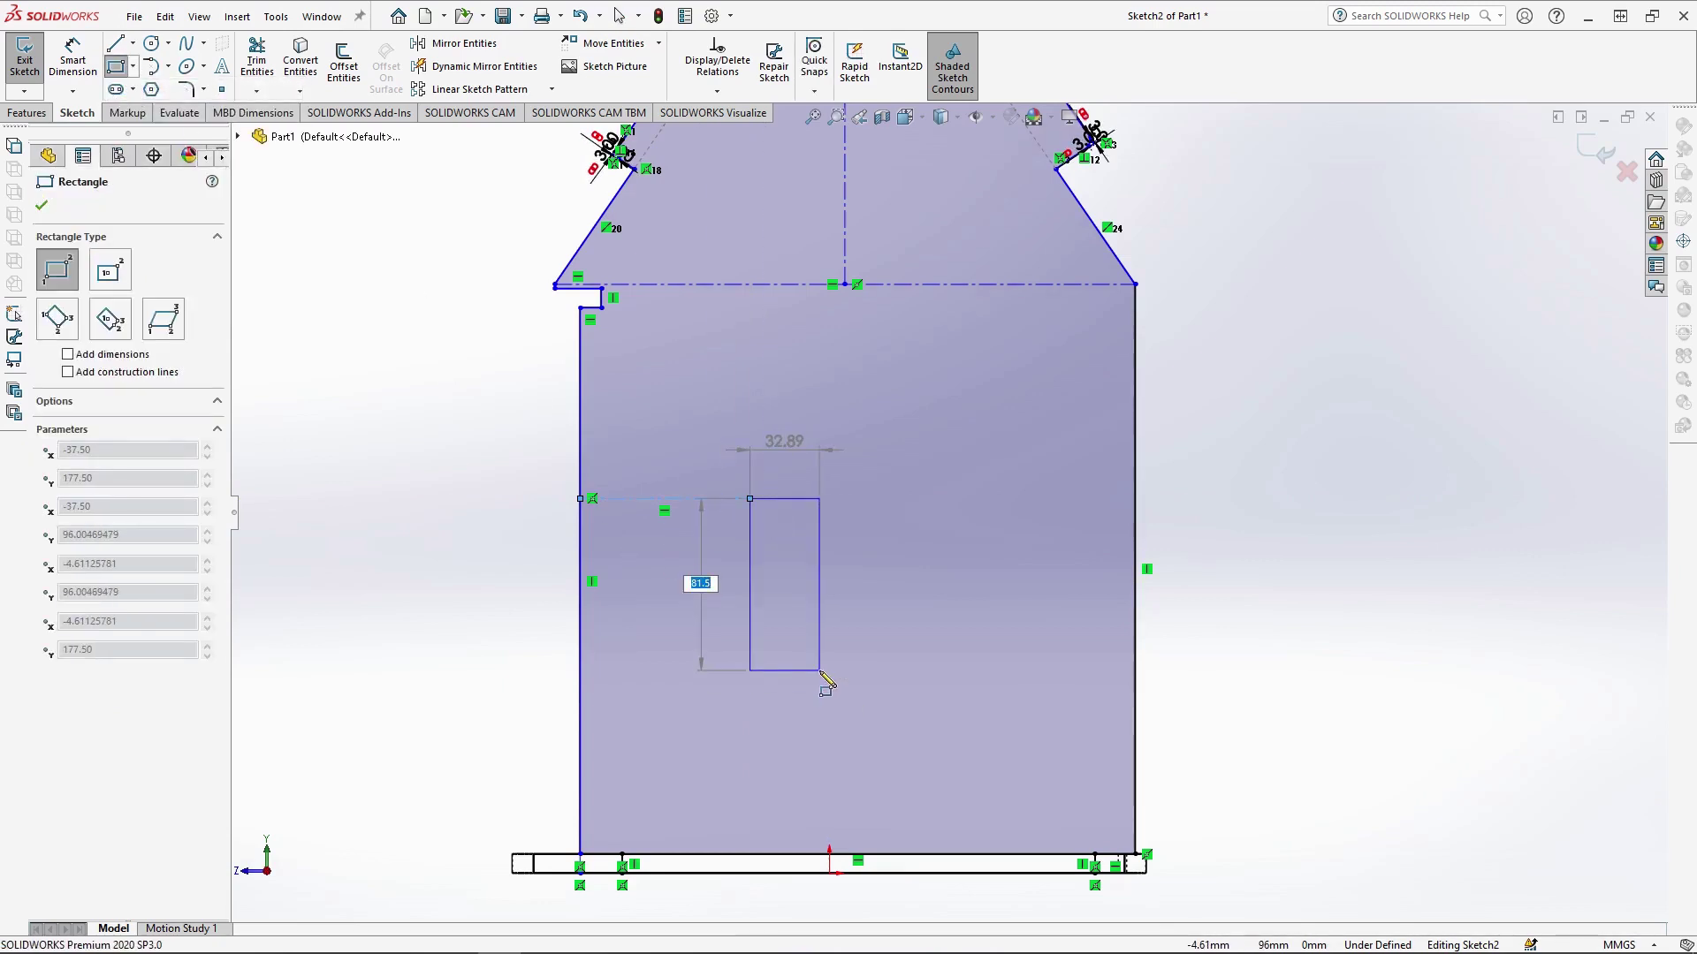
{"action": "type", "text": "60"}
{"action": "key", "text": "Tab"}
{"action": "key", "text": "Return"}
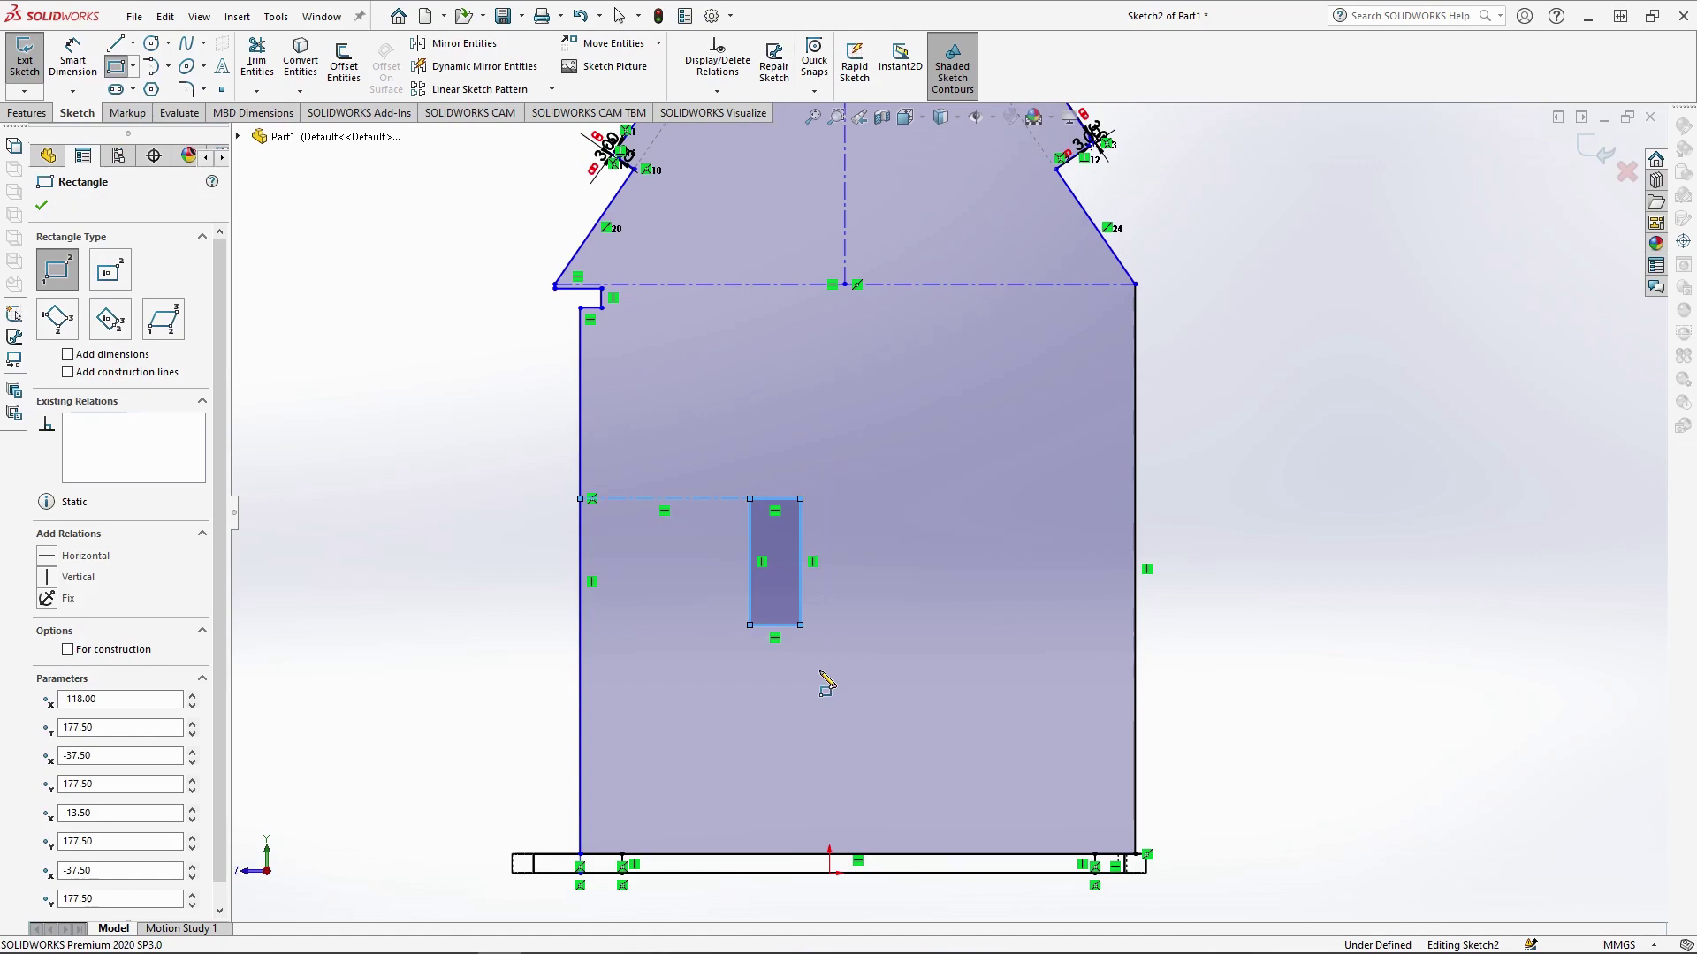
{"action": "key", "text": "Escape"}
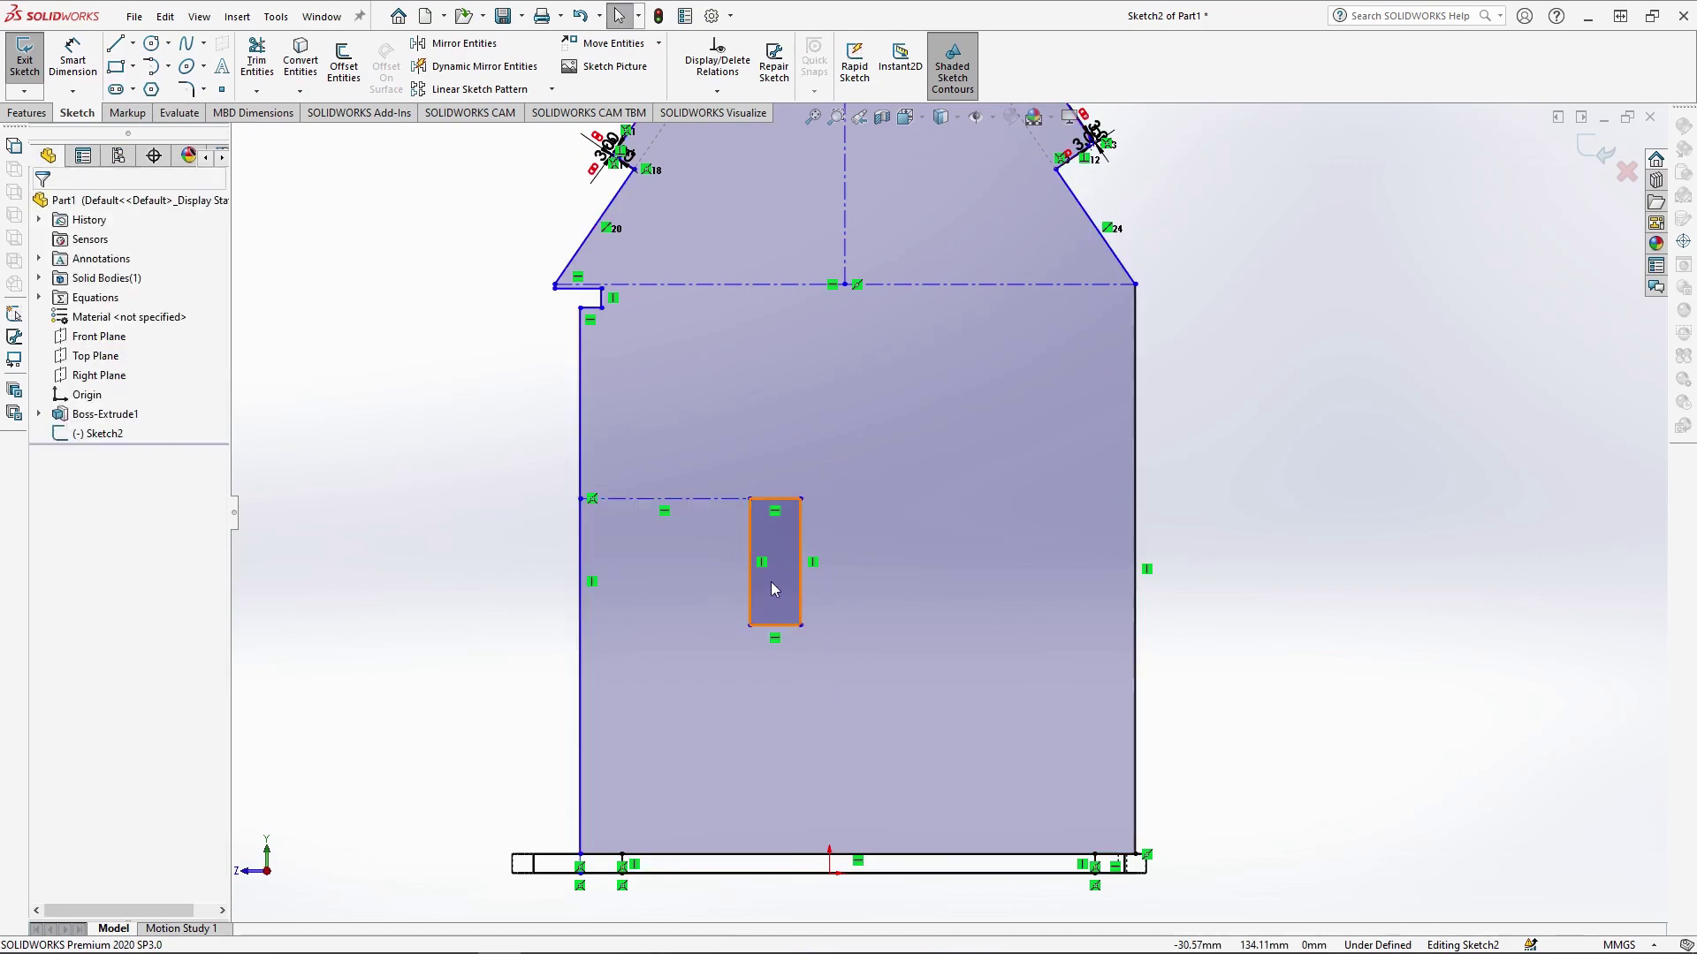
Pattern the window rectangle linearly along the X-axis with 34 mm spacing and 3 instances
{"action": "left_click", "coordinate": [775, 585]}
{"action": "left_click", "coordinate": [480, 90]}
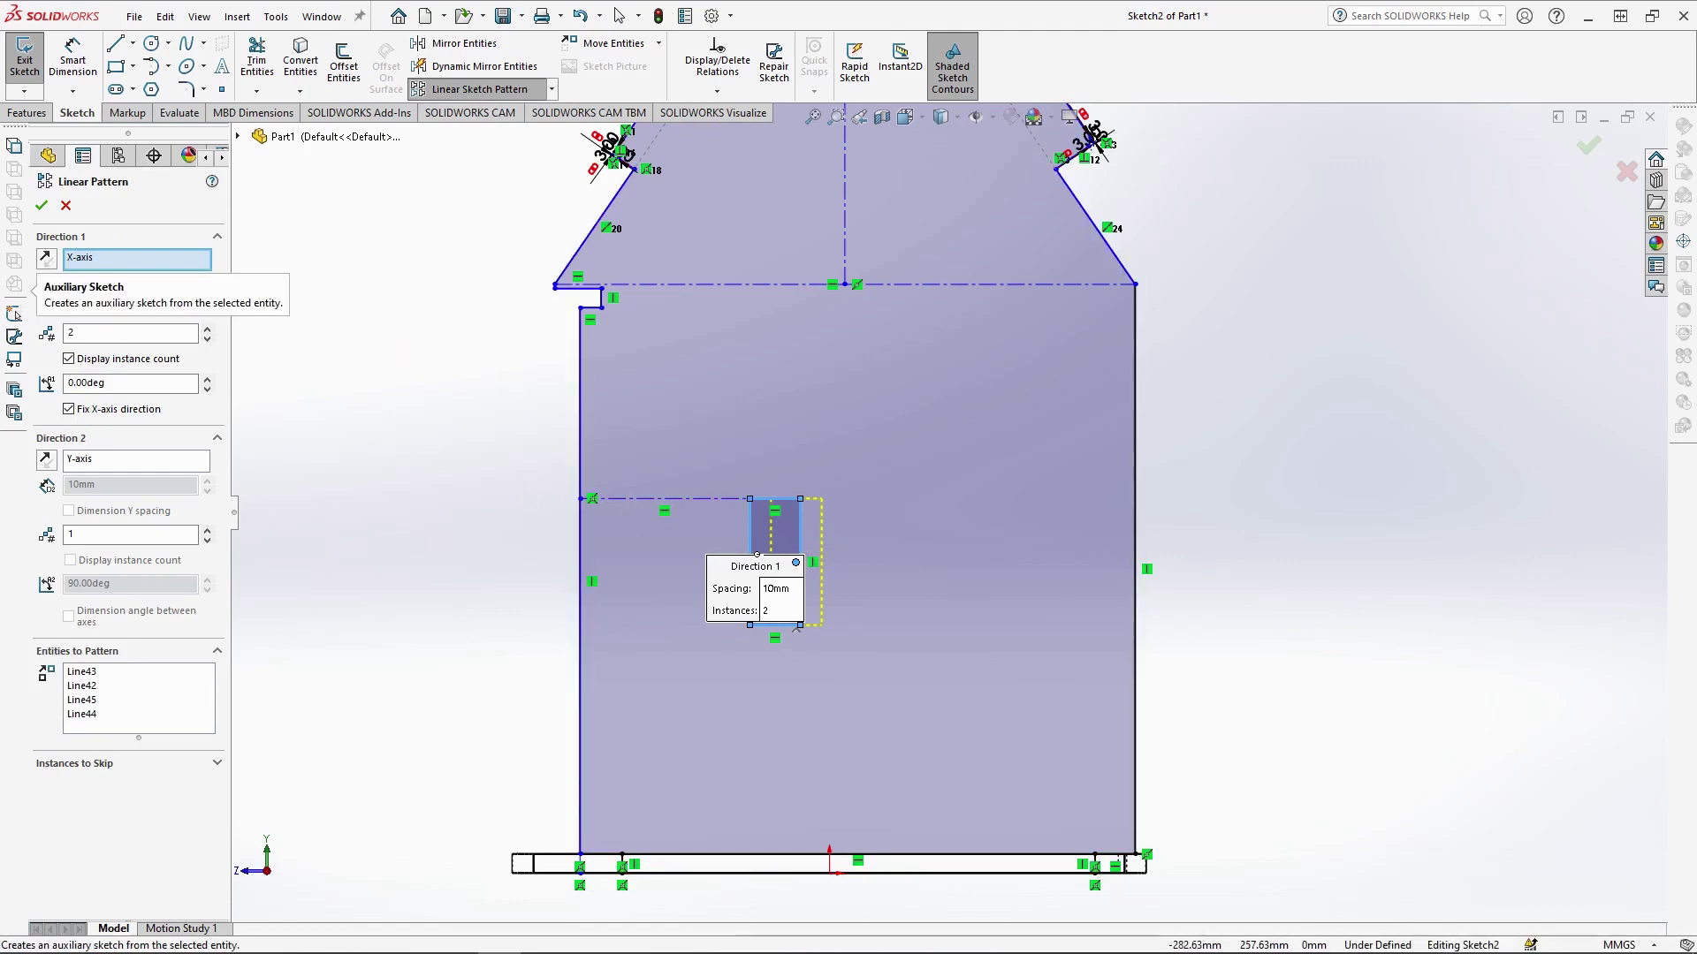
{"action": "type", "text": "34mm"}
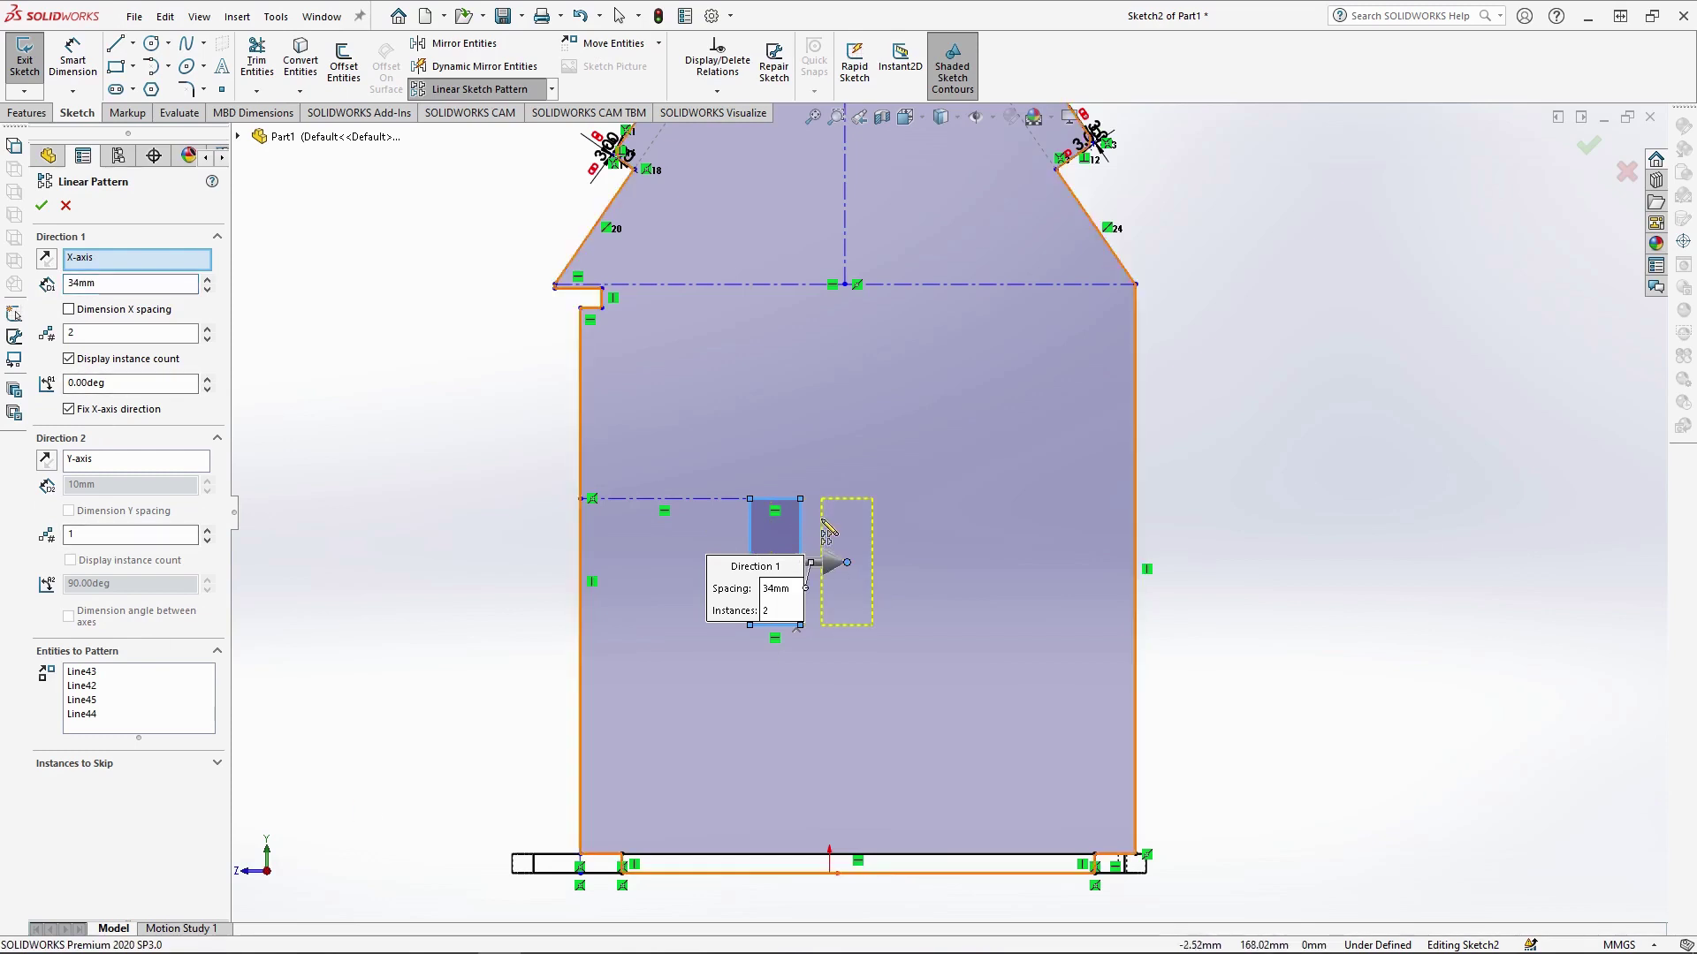
{"action": "left_click", "coordinate": [208, 329]}
{"action": "left_click", "coordinate": [41, 205]}
{"action": "scroll", "coordinate": [947, 506], "scroll_direction": "up", "scroll_amount": 3}
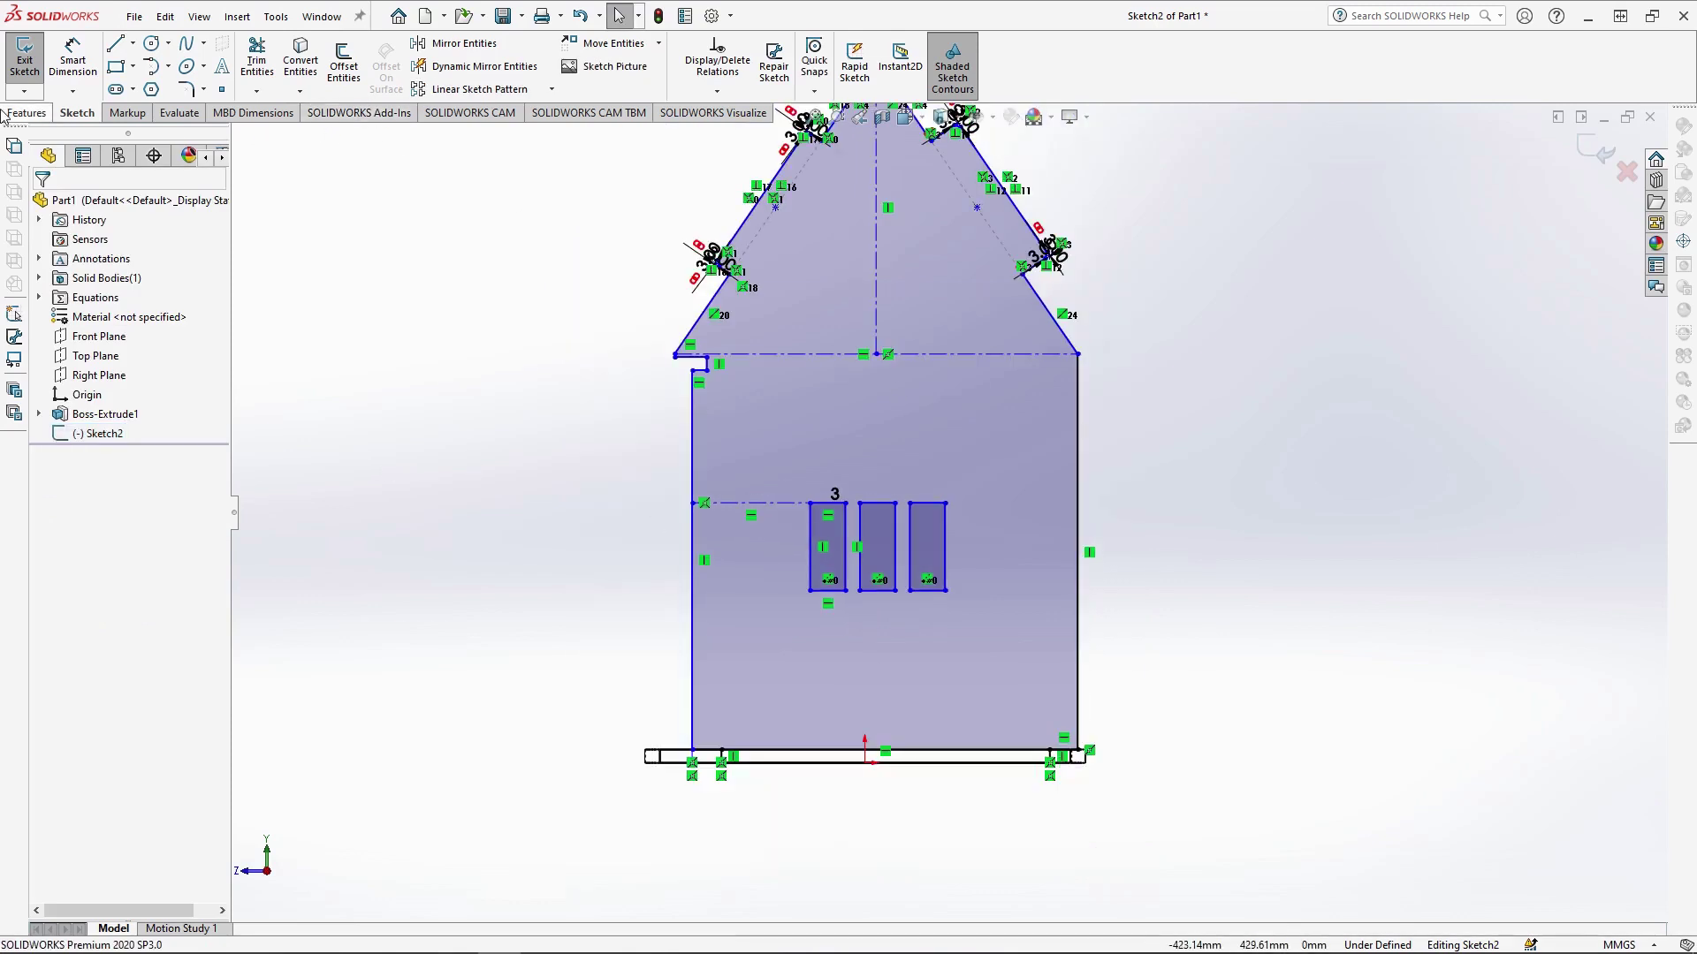
Extrude the side panel profile with its window openings 9 mm as a separate body
{"action": "left_click", "coordinate": [27, 113]}
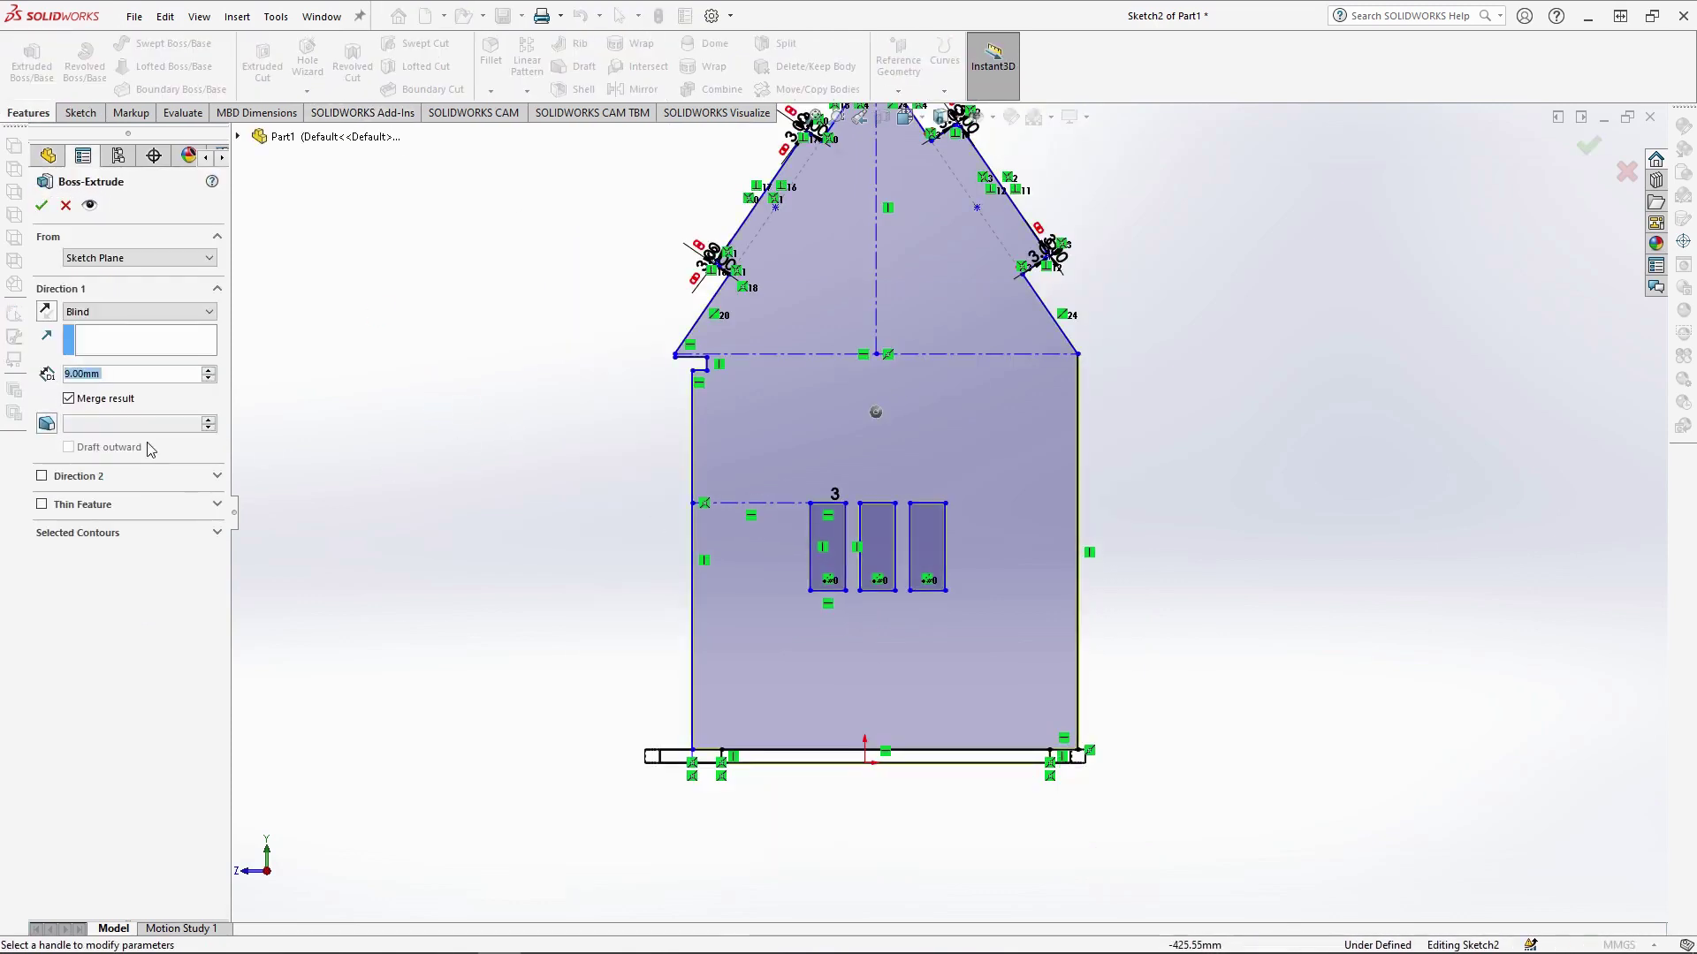
{"action": "mouse_move", "coordinate": [384, 493]}
{"action": "middle_mouse_down"}
{"action": "mouse_move", "coordinate": [693, 730]}
{"action": "mouse_move", "coordinate": [886, 772]}
{"action": "mouse_move", "coordinate": [1023, 564]}
{"action": "mouse_move", "coordinate": [1016, 619]}
{"action": "middle_mouse_up"}
{"action": "key", "text": "Return"}
Start a new sketch on the outer long wall of the slot at the plate's opposite end
{"action": "middle_click_drag", "start_coordinate": [887, 477], "coordinate": [466, 595]}
{"action": "scroll", "coordinate": [663, 549], "scroll_direction": "down", "scroll_amount": 5}
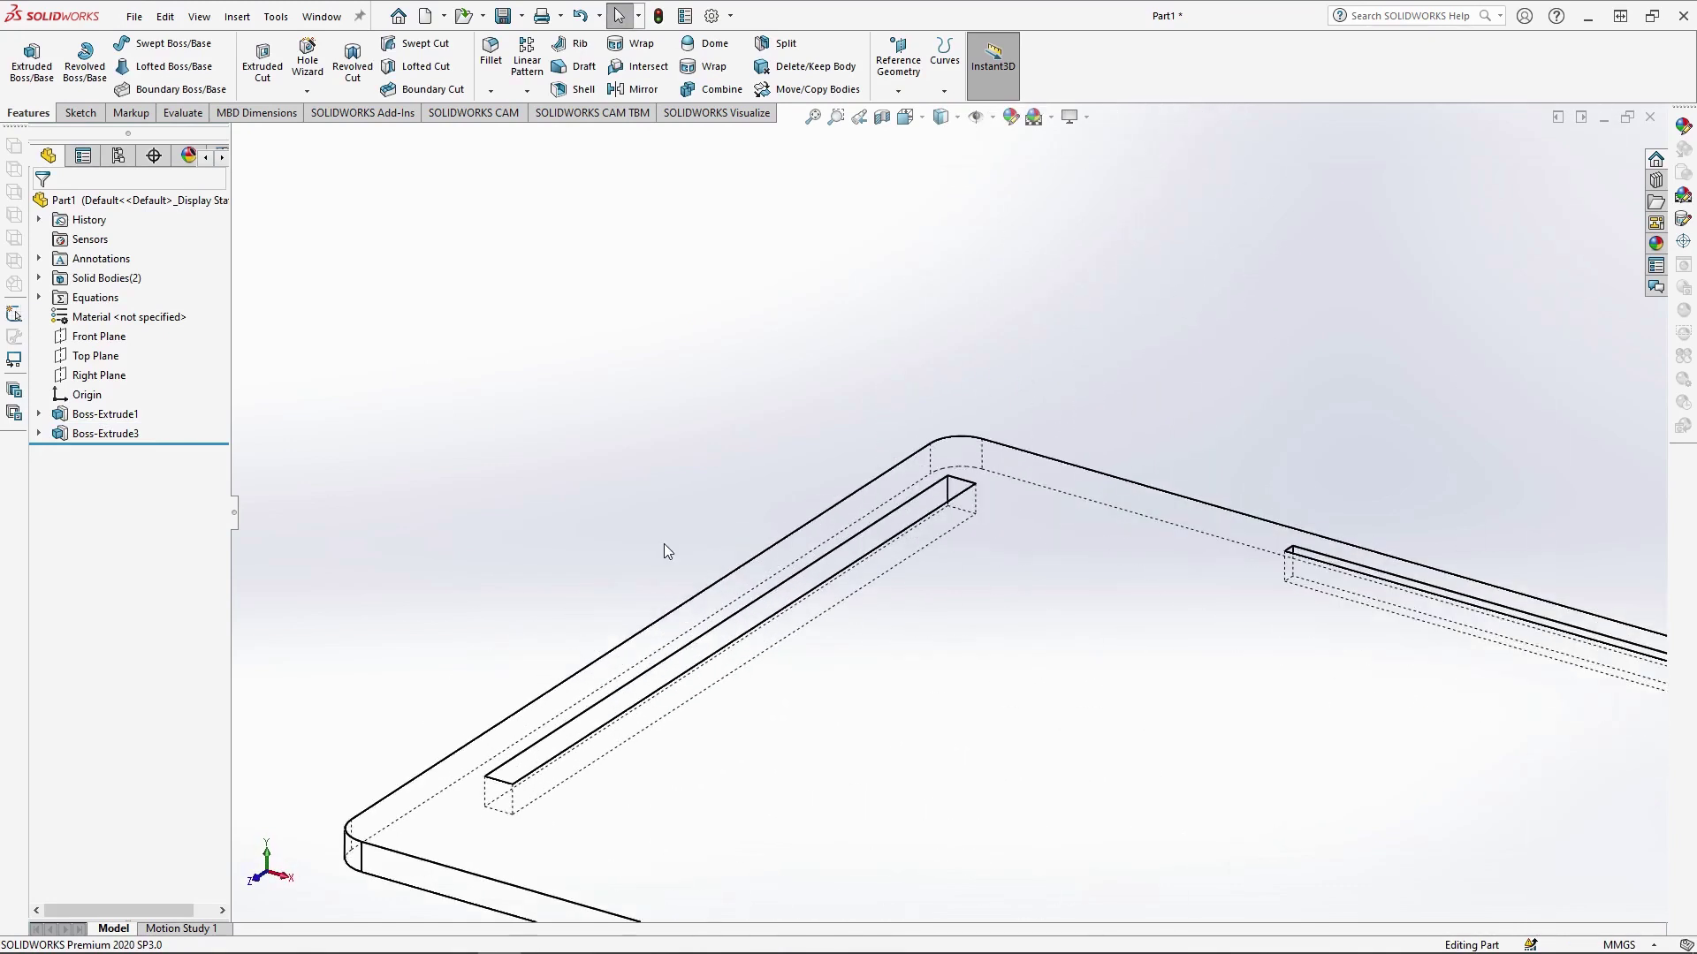
{"action": "left_click", "coordinate": [834, 558]}
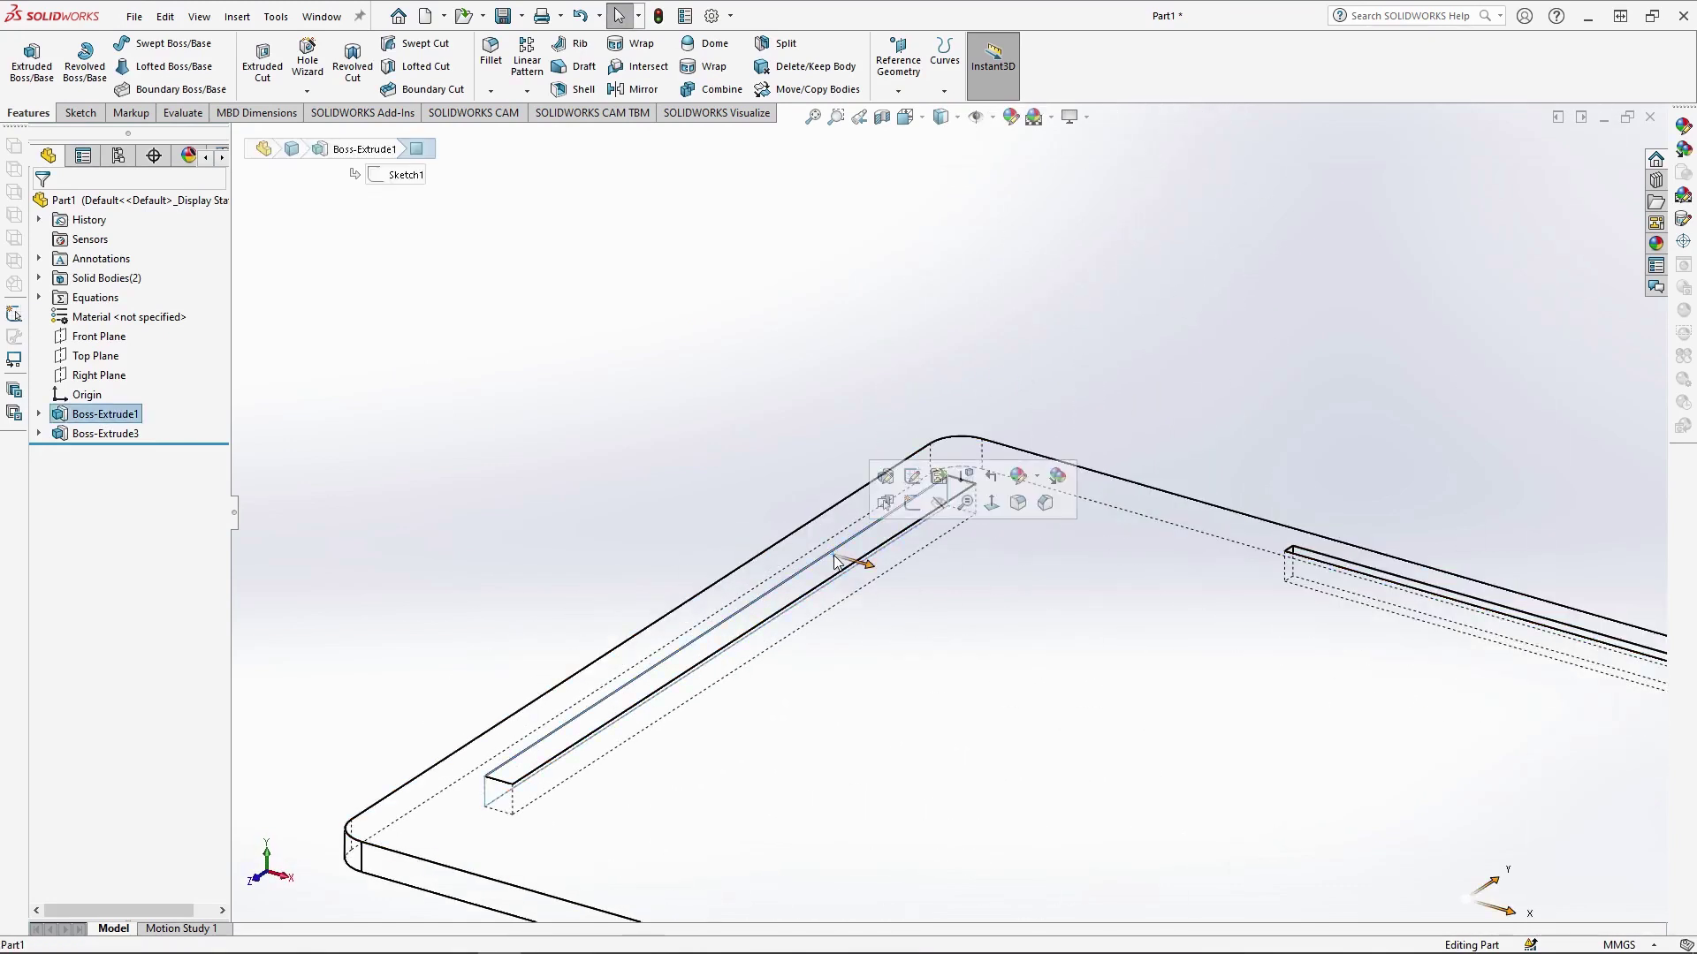
{"action": "left_click", "coordinate": [924, 505]}
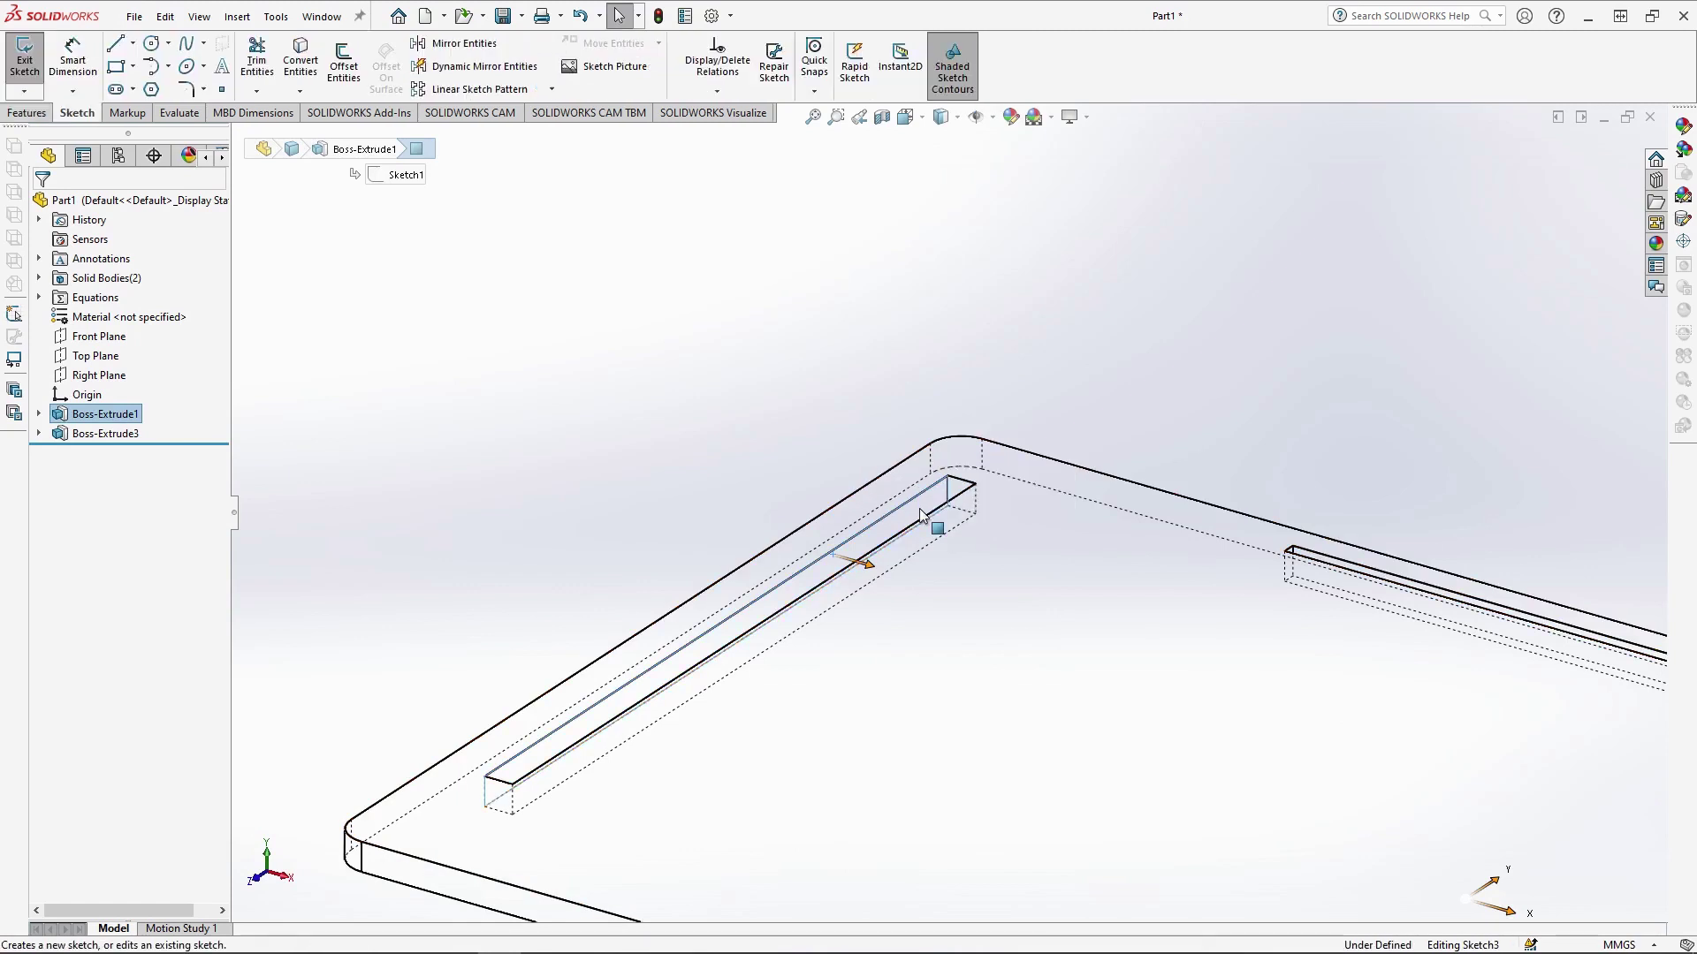
{"action": "scroll", "coordinate": [1219, 494], "scroll_direction": "up", "scroll_amount": 5}
{"action": "scroll", "coordinate": [1202, 498], "scroll_direction": "down", "scroll_amount": 1}
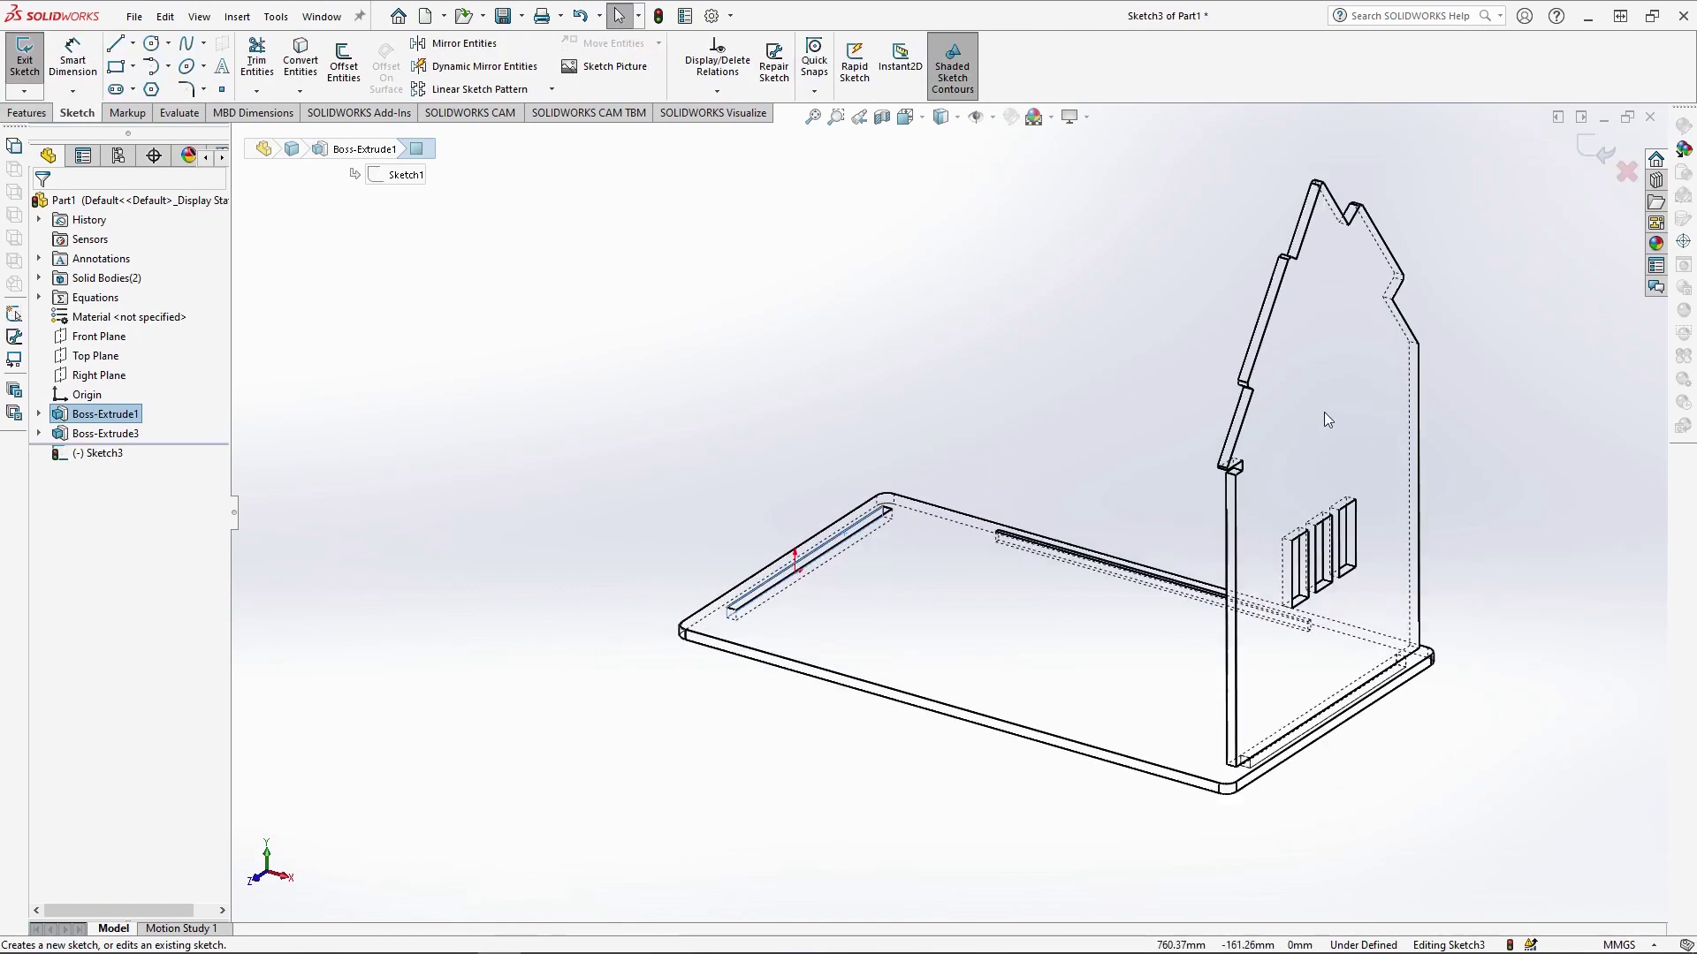
Convert the finished side panel face's outer outline into the new sketch
{"action": "left_click", "coordinate": [1327, 390]}
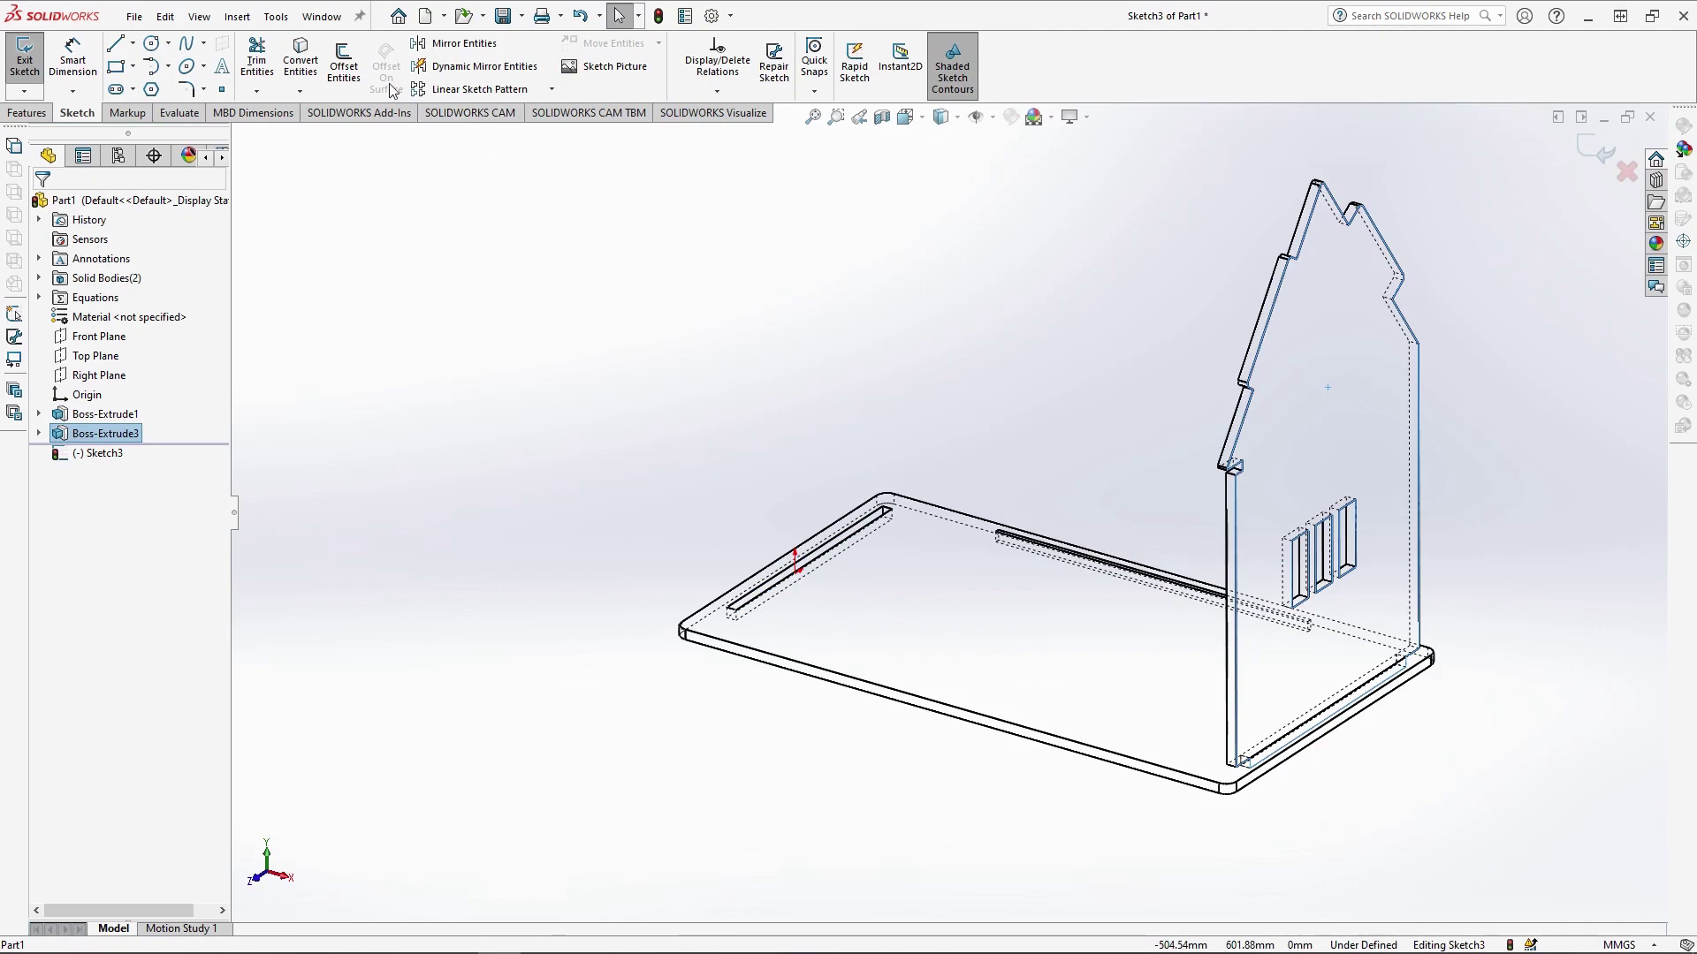
{"action": "left_click", "coordinate": [316, 63]}
{"action": "key", "text": "f"}
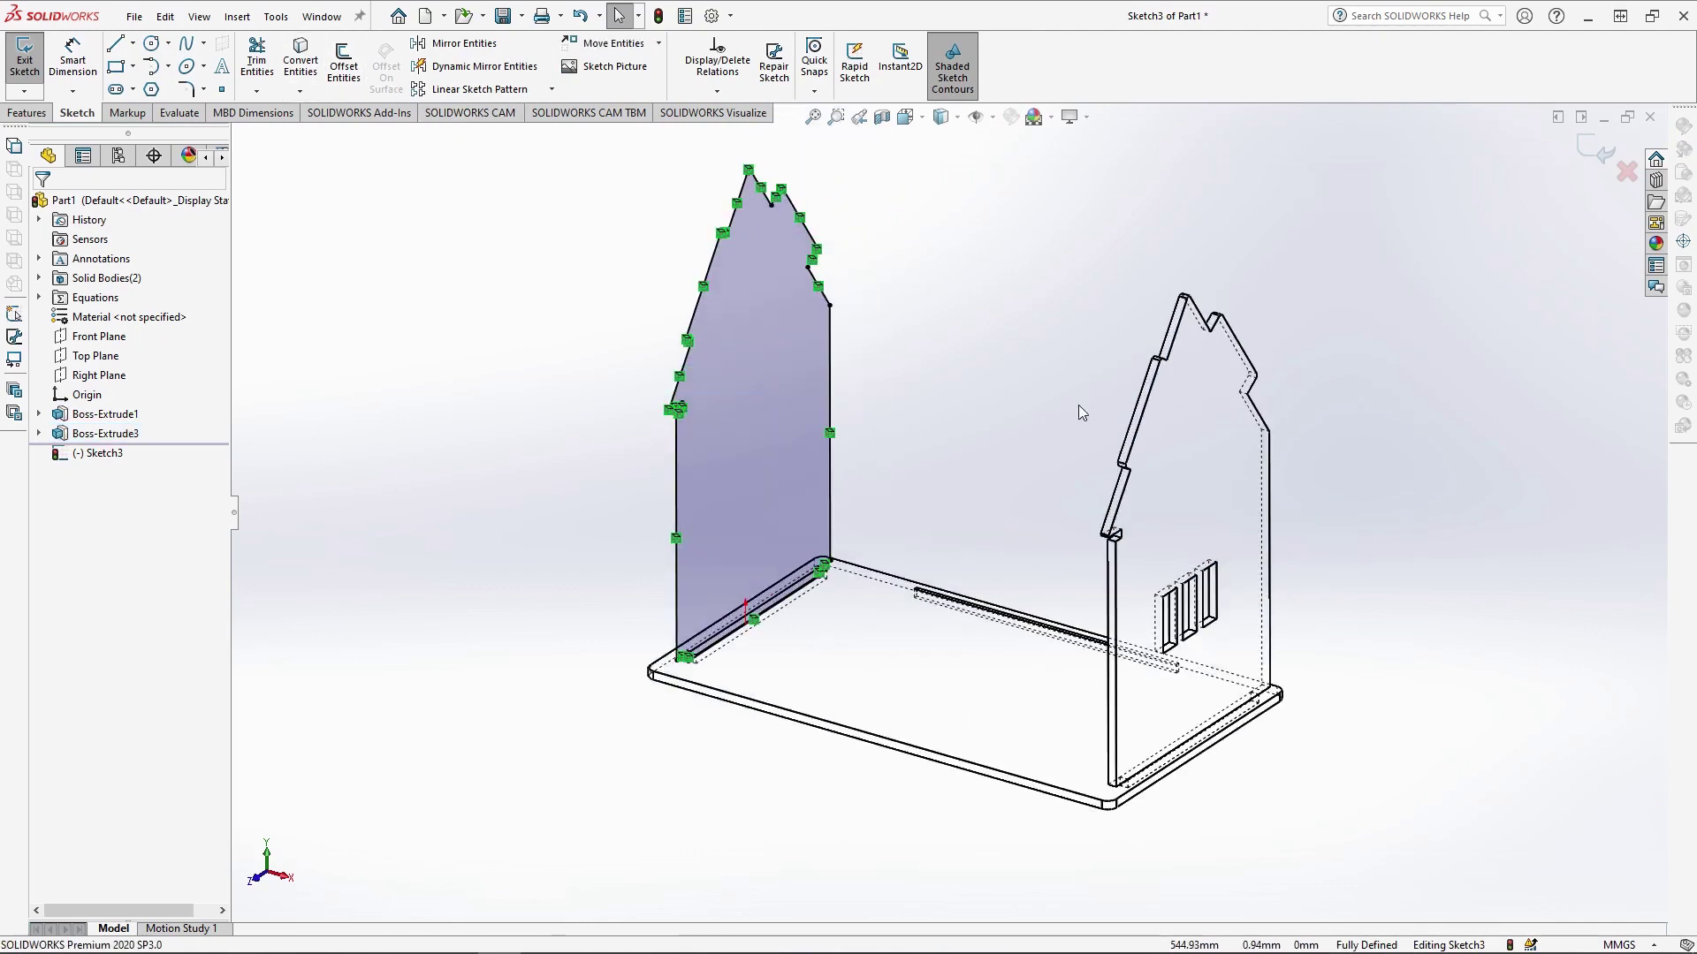
Extrude the converted side panel outline 9 mm as a separate body, without merging the result
{"action": "left_click", "coordinate": [26, 112]}
{"action": "left_click", "coordinate": [32, 62]}
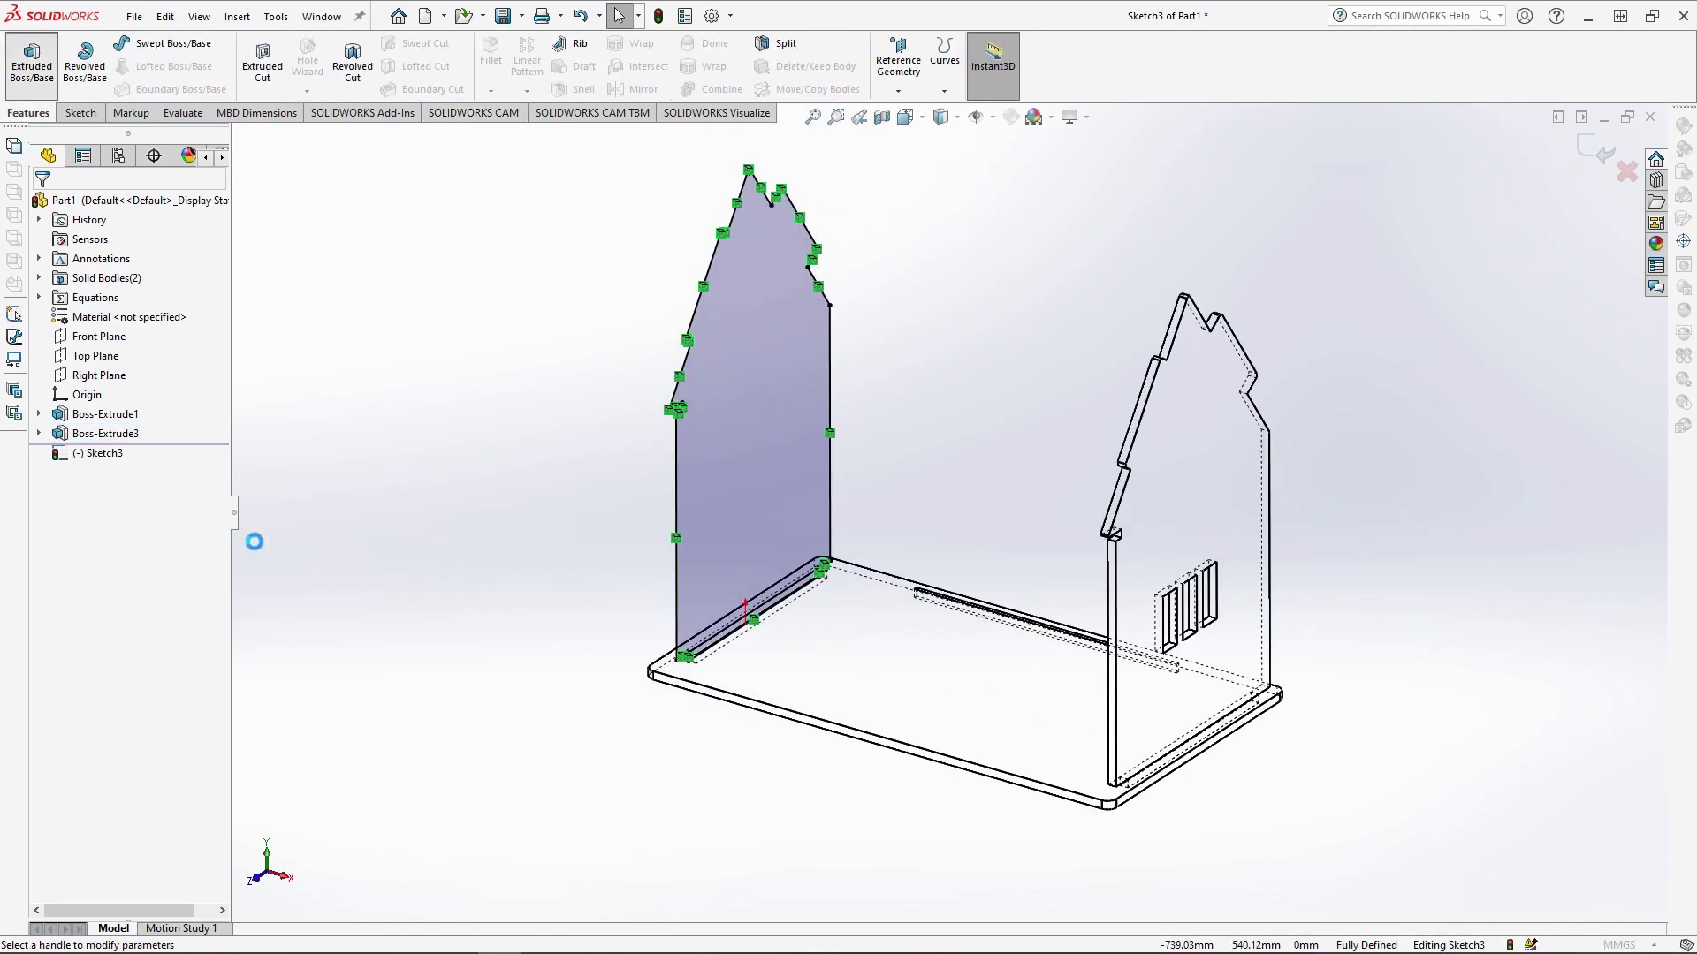
{"action": "left_click", "coordinate": [69, 398]}
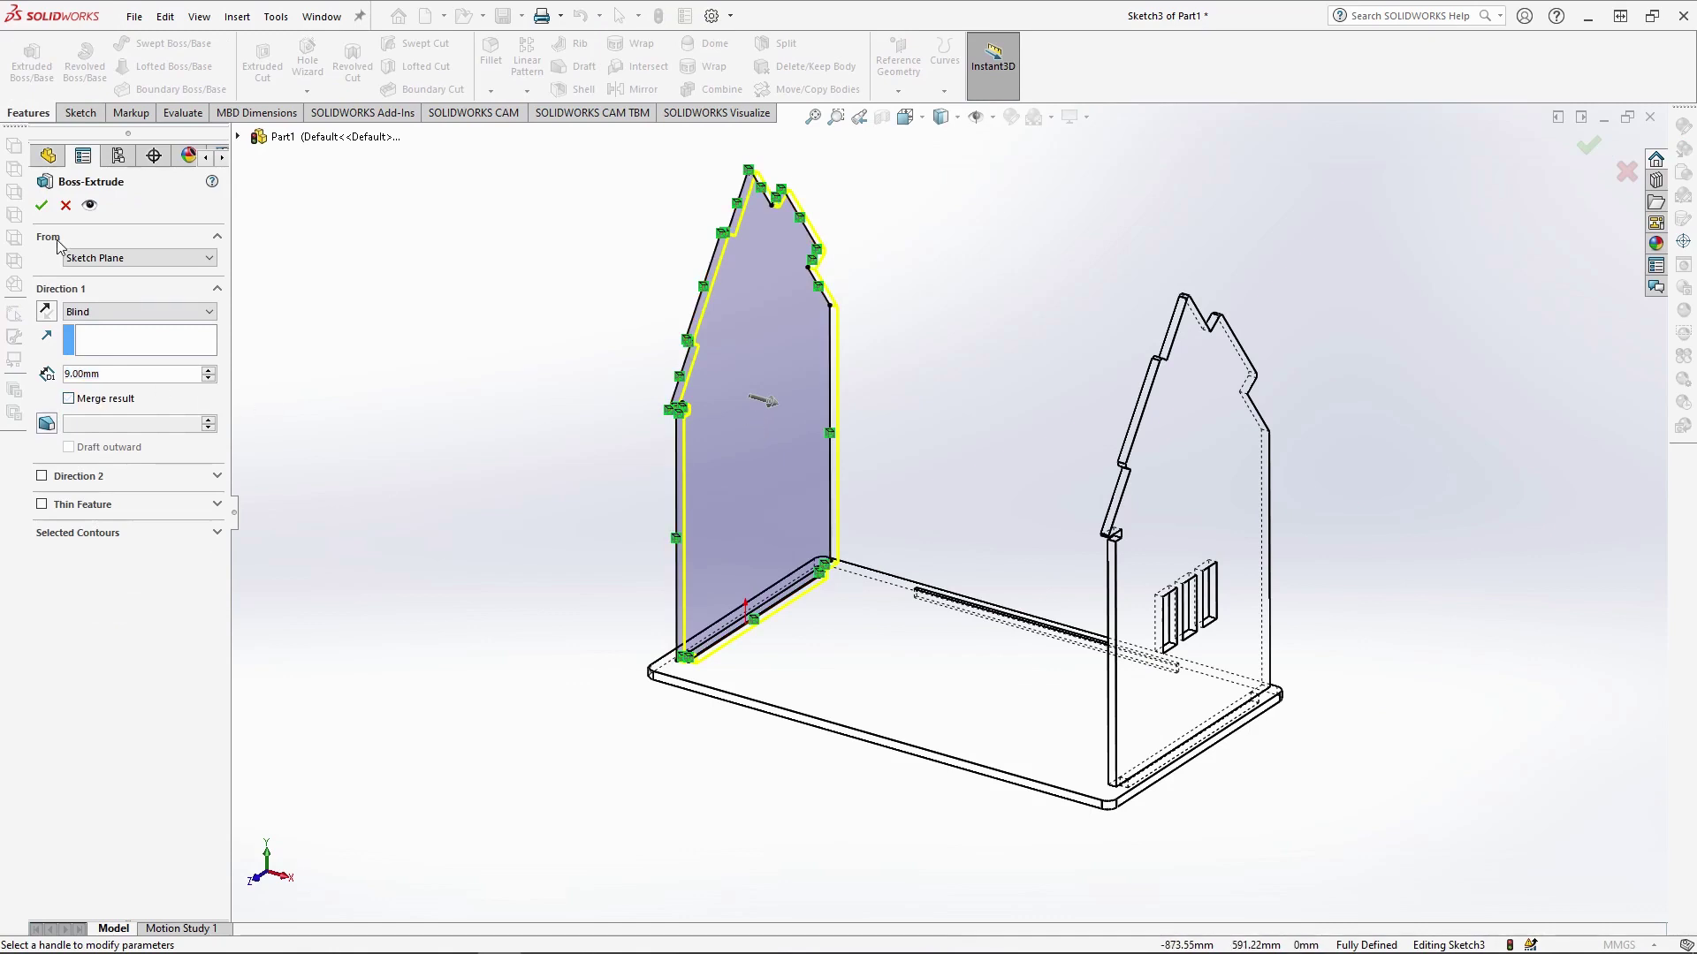
Start a new sketch on the long wall of the slot along the plate's rear edge, with hidden lines visible
{"action": "left_click", "coordinate": [942, 120]}
{"action": "left_click", "coordinate": [942, 143]}
{"action": "mouse_move", "coordinate": [952, 591]}
{"action": "middle_mouse_down"}
{"action": "mouse_move", "coordinate": [1096, 511]}
{"action": "mouse_move", "coordinate": [963, 208]}
{"action": "mouse_move", "coordinate": [946, 539]}
{"action": "mouse_move", "coordinate": [984, 449]}
{"action": "mouse_move", "coordinate": [1059, 469]}
{"action": "middle_mouse_up"}
{"action": "scroll", "coordinate": [955, 618], "scroll_direction": "down", "scroll_amount": 10}
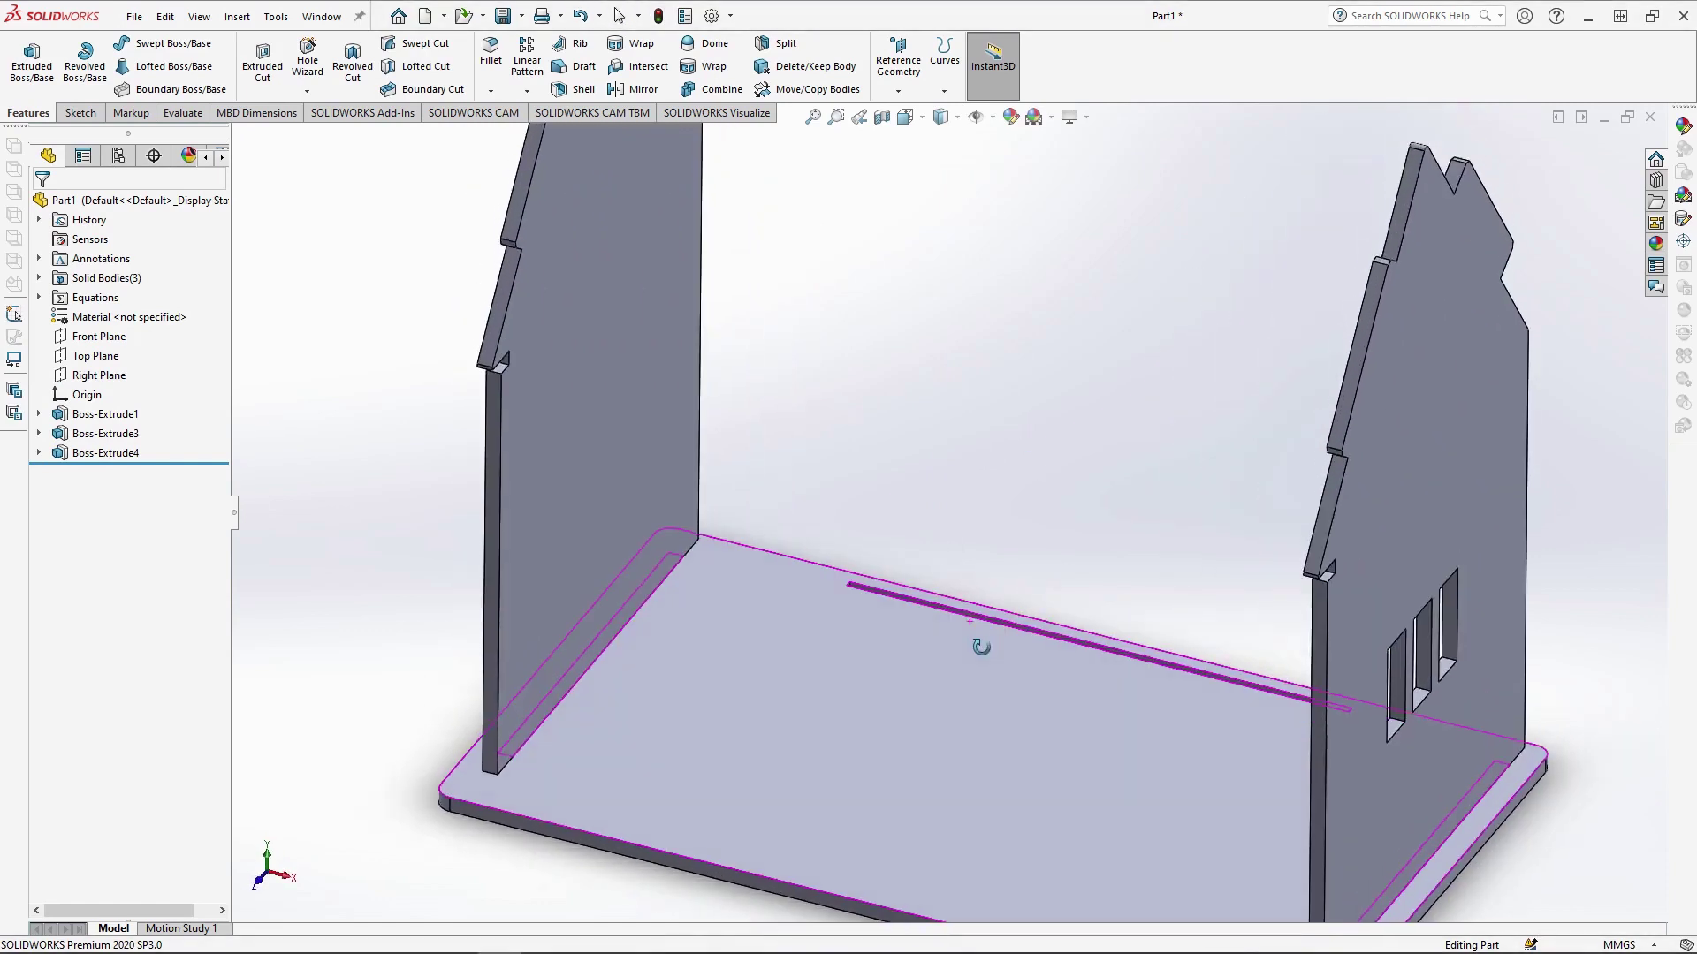
{"action": "left_click", "coordinate": [935, 557]}
{"action": "left_click", "coordinate": [1014, 502]}
{"action": "left_click", "coordinate": [912, 118]}
{"action": "left_click", "coordinate": [1005, 217]}
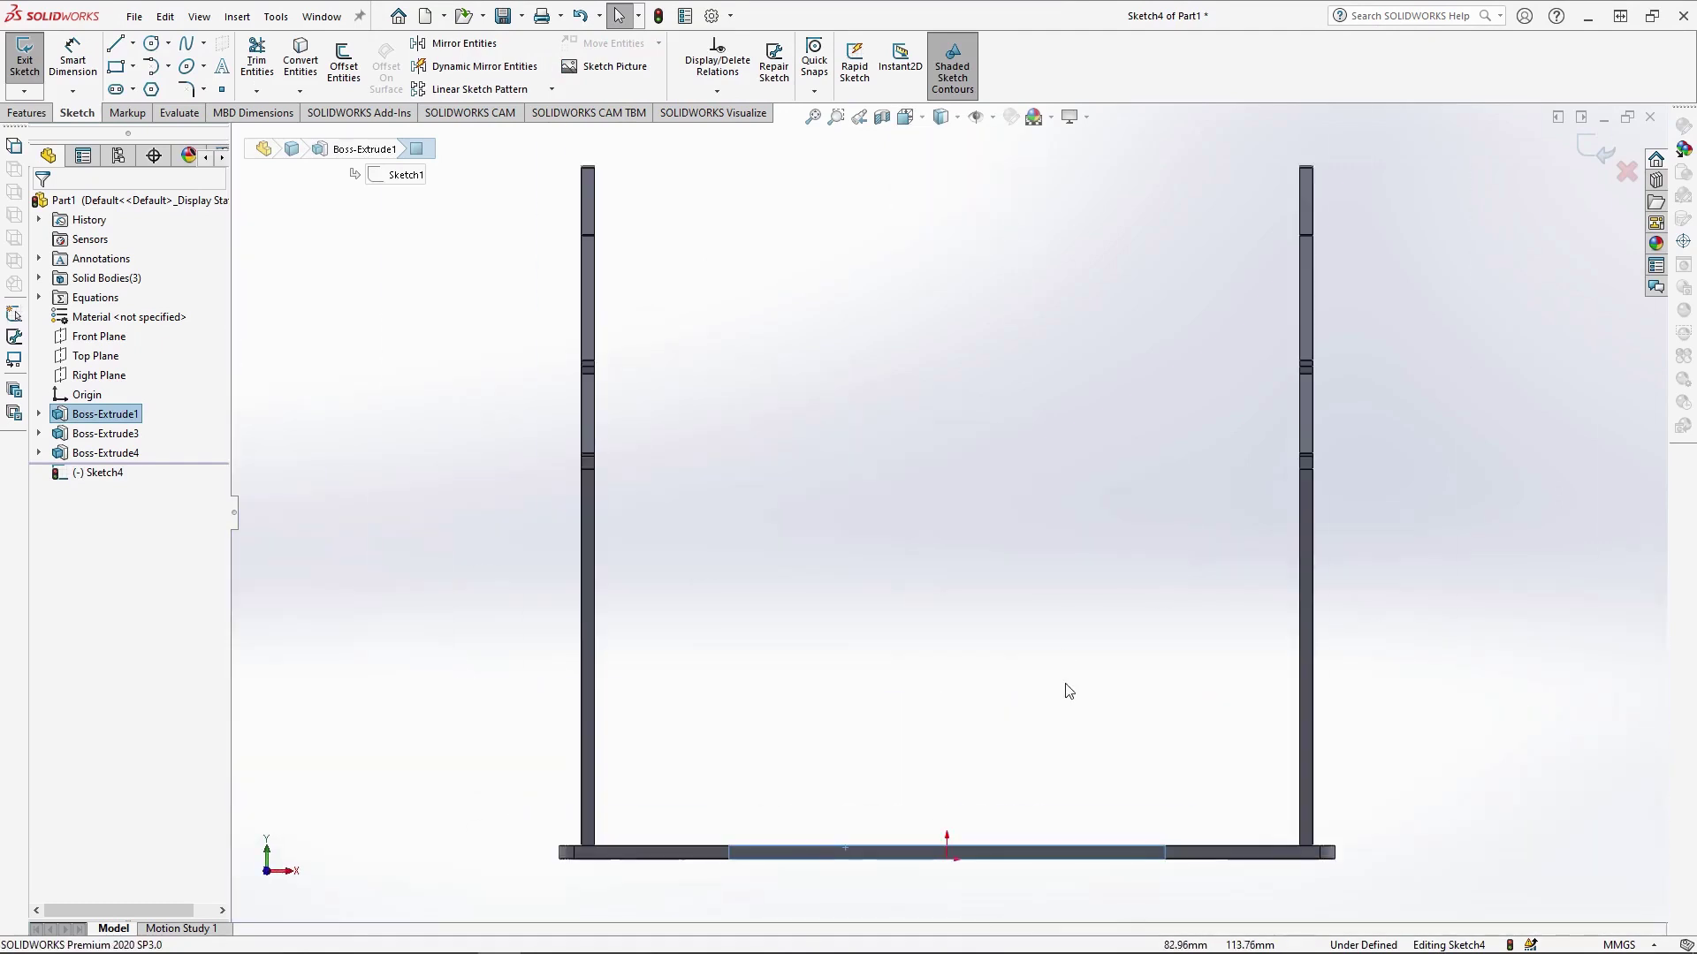
{"action": "left_click", "coordinate": [941, 117]}
{"action": "left_click", "coordinate": [944, 217]}
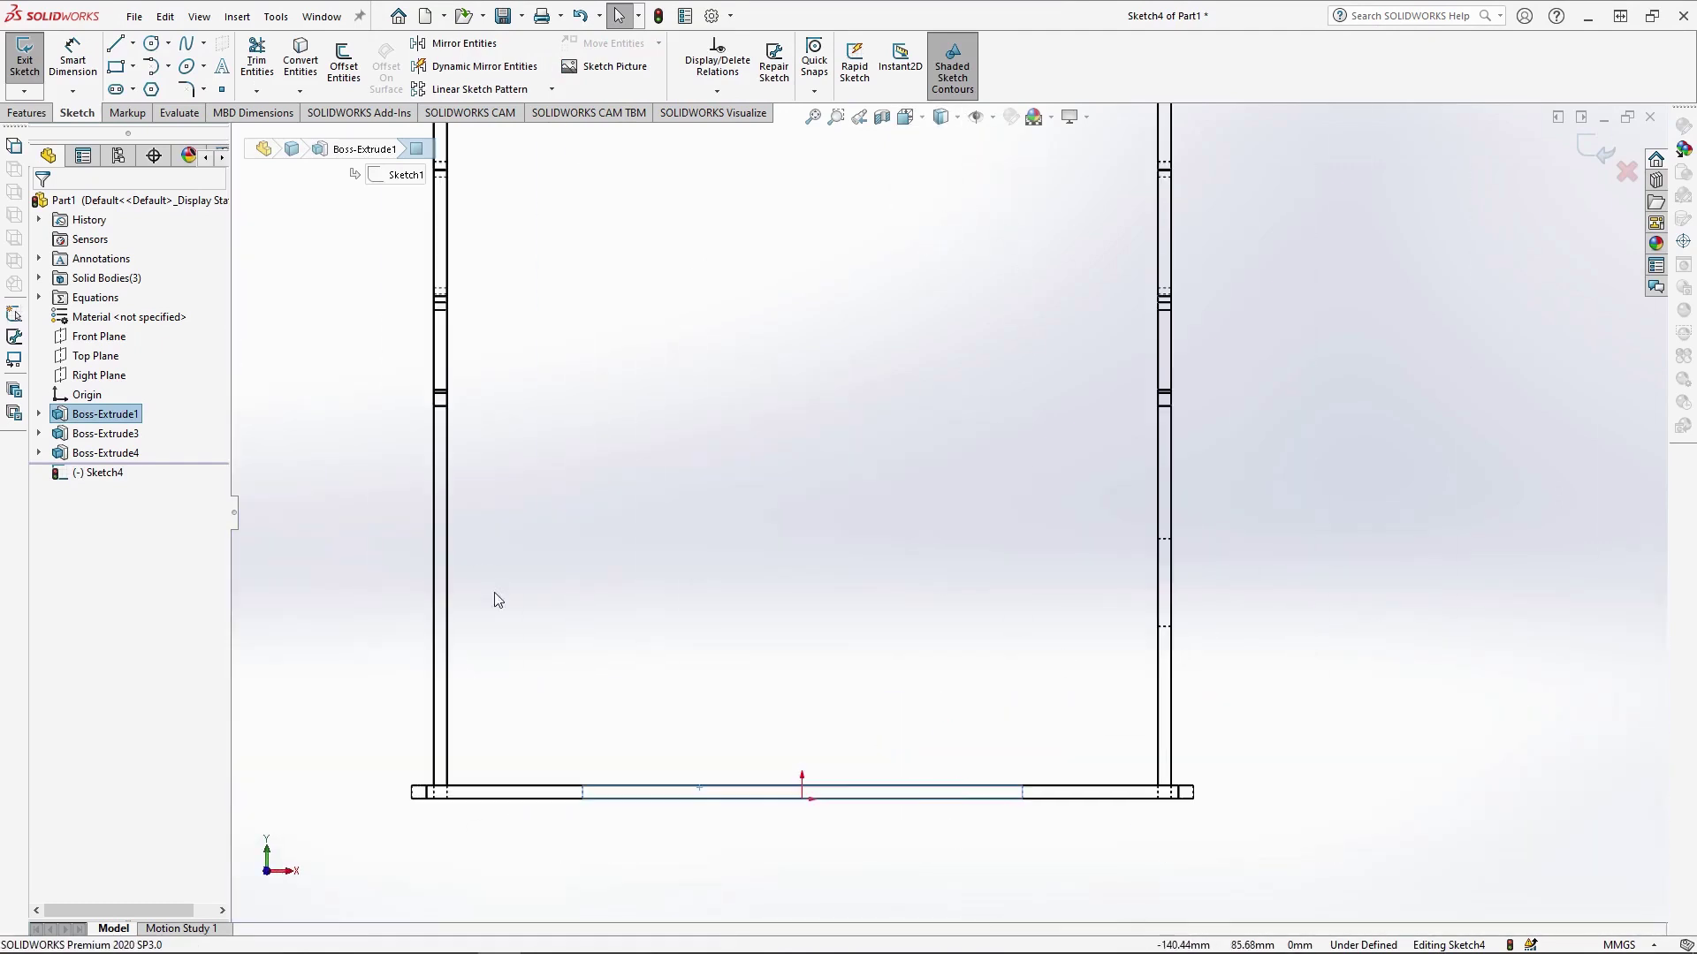
Sketch the rear panel outline about 275 mm above the plate between the side panels' mid-thicknesses, with a 300 mm wide, 9 mm deep tab filling the slot
{"action": "left_click", "coordinate": [115, 43]}
{"action": "left_click", "coordinate": [582, 799]}
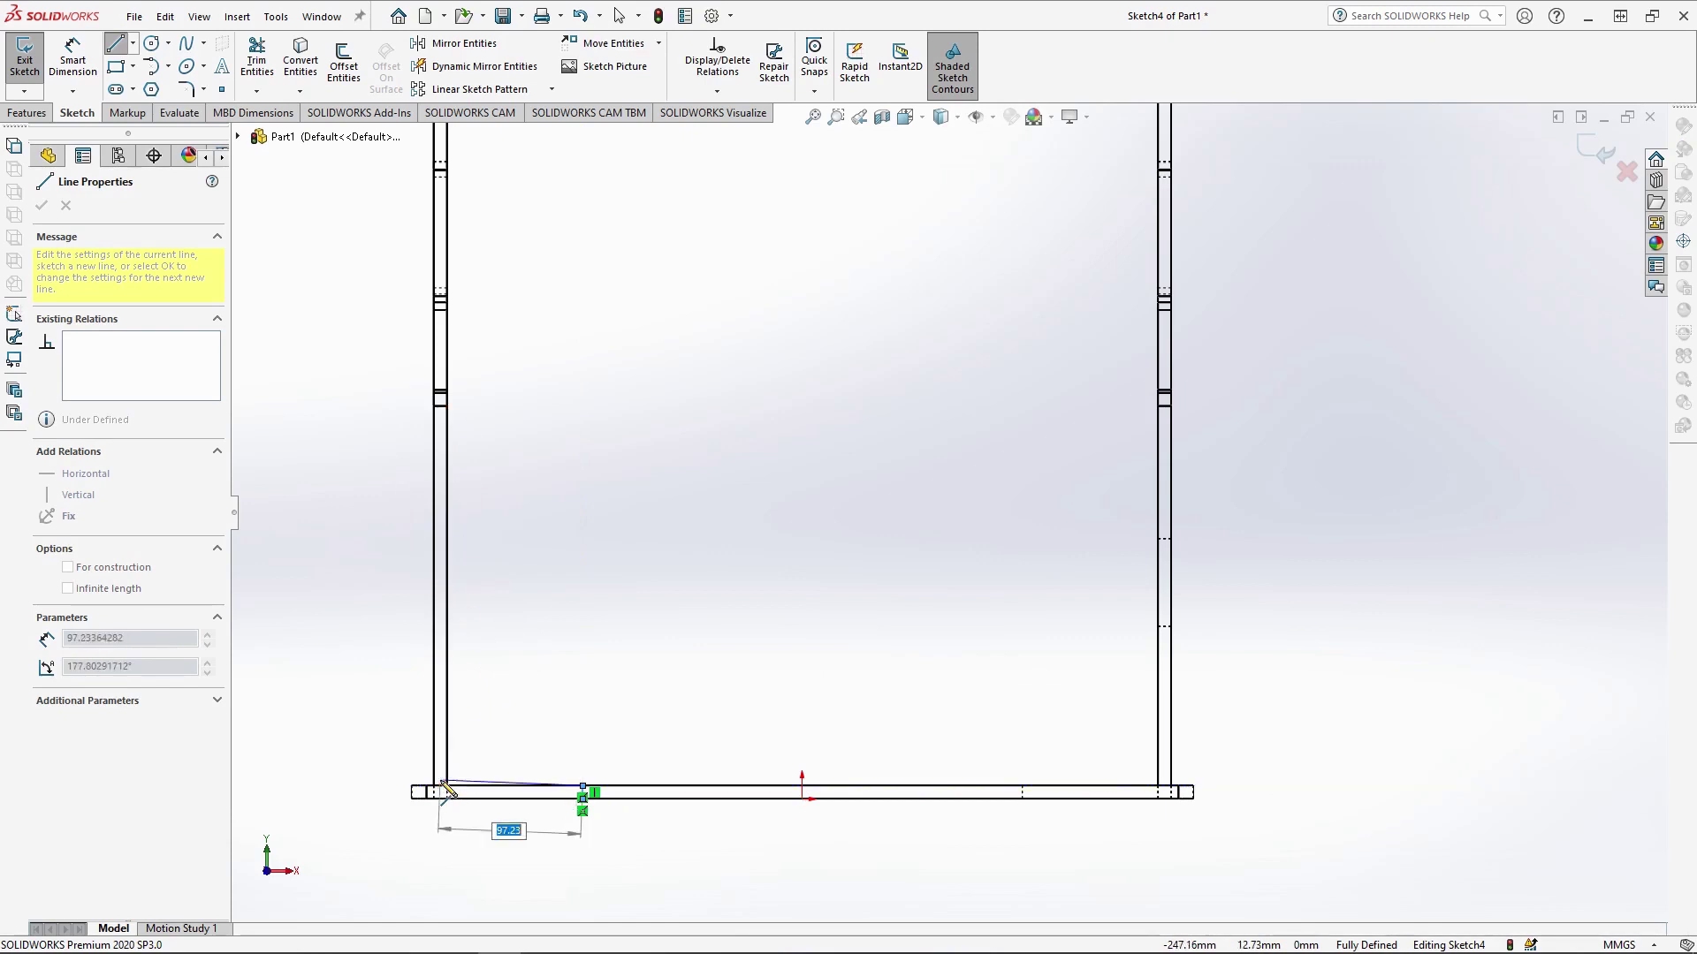
{"action": "left_click", "coordinate": [439, 785]}
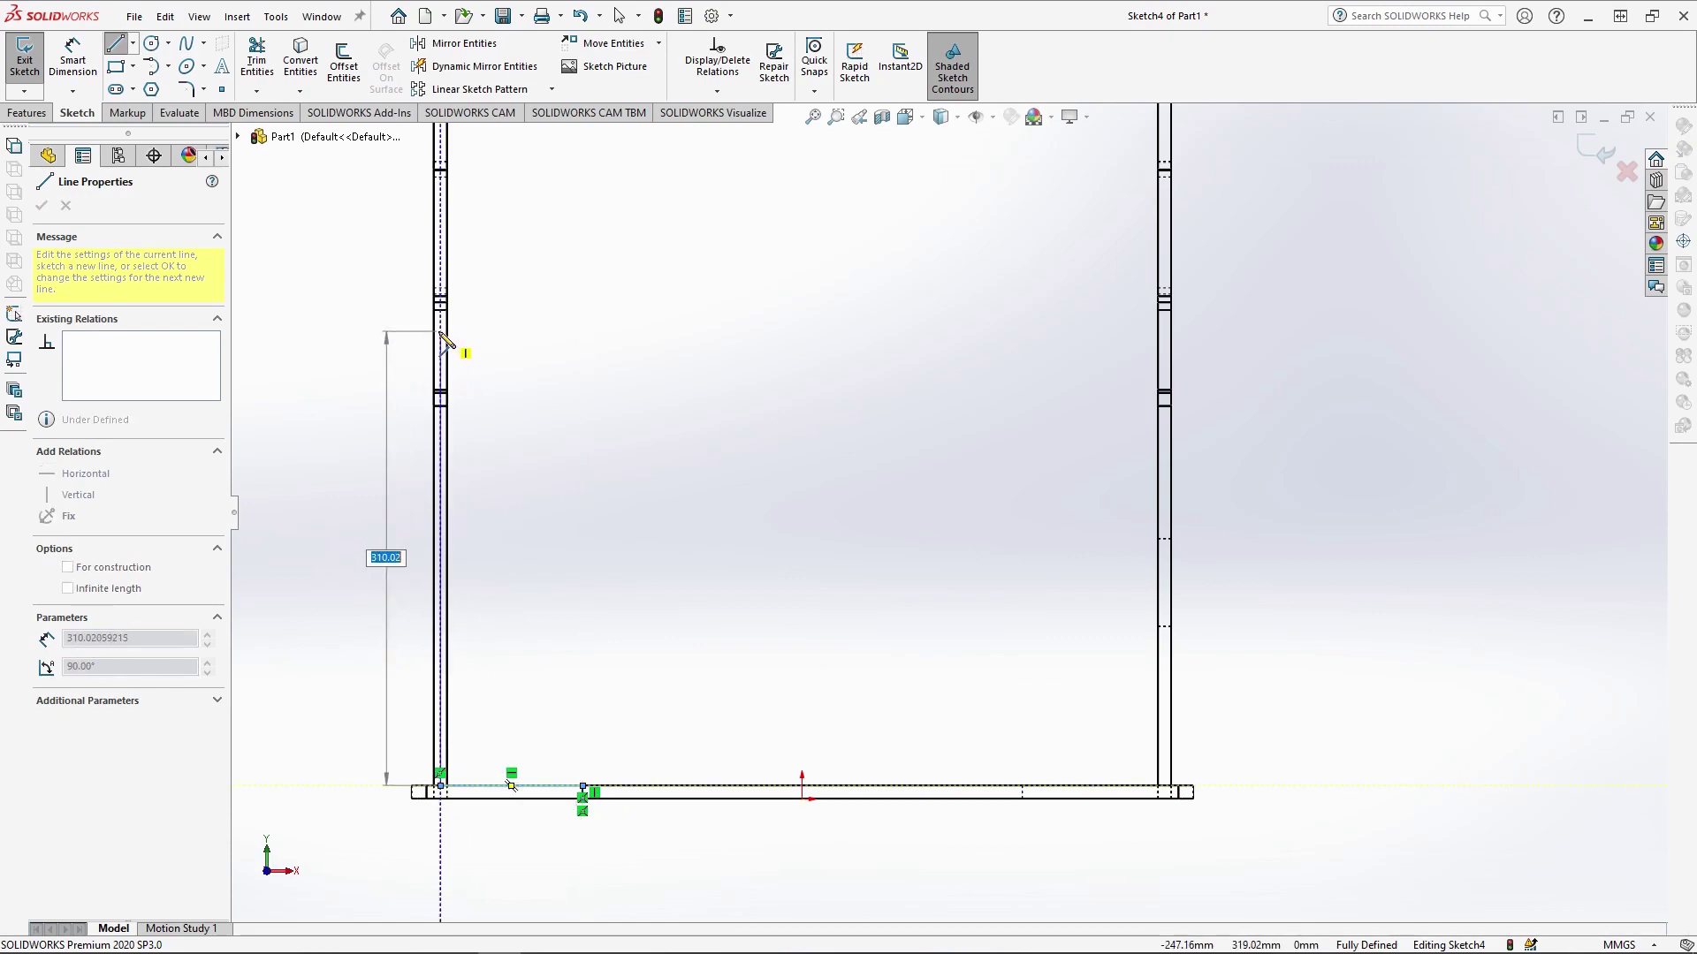
{"action": "key", "text": "Return"}
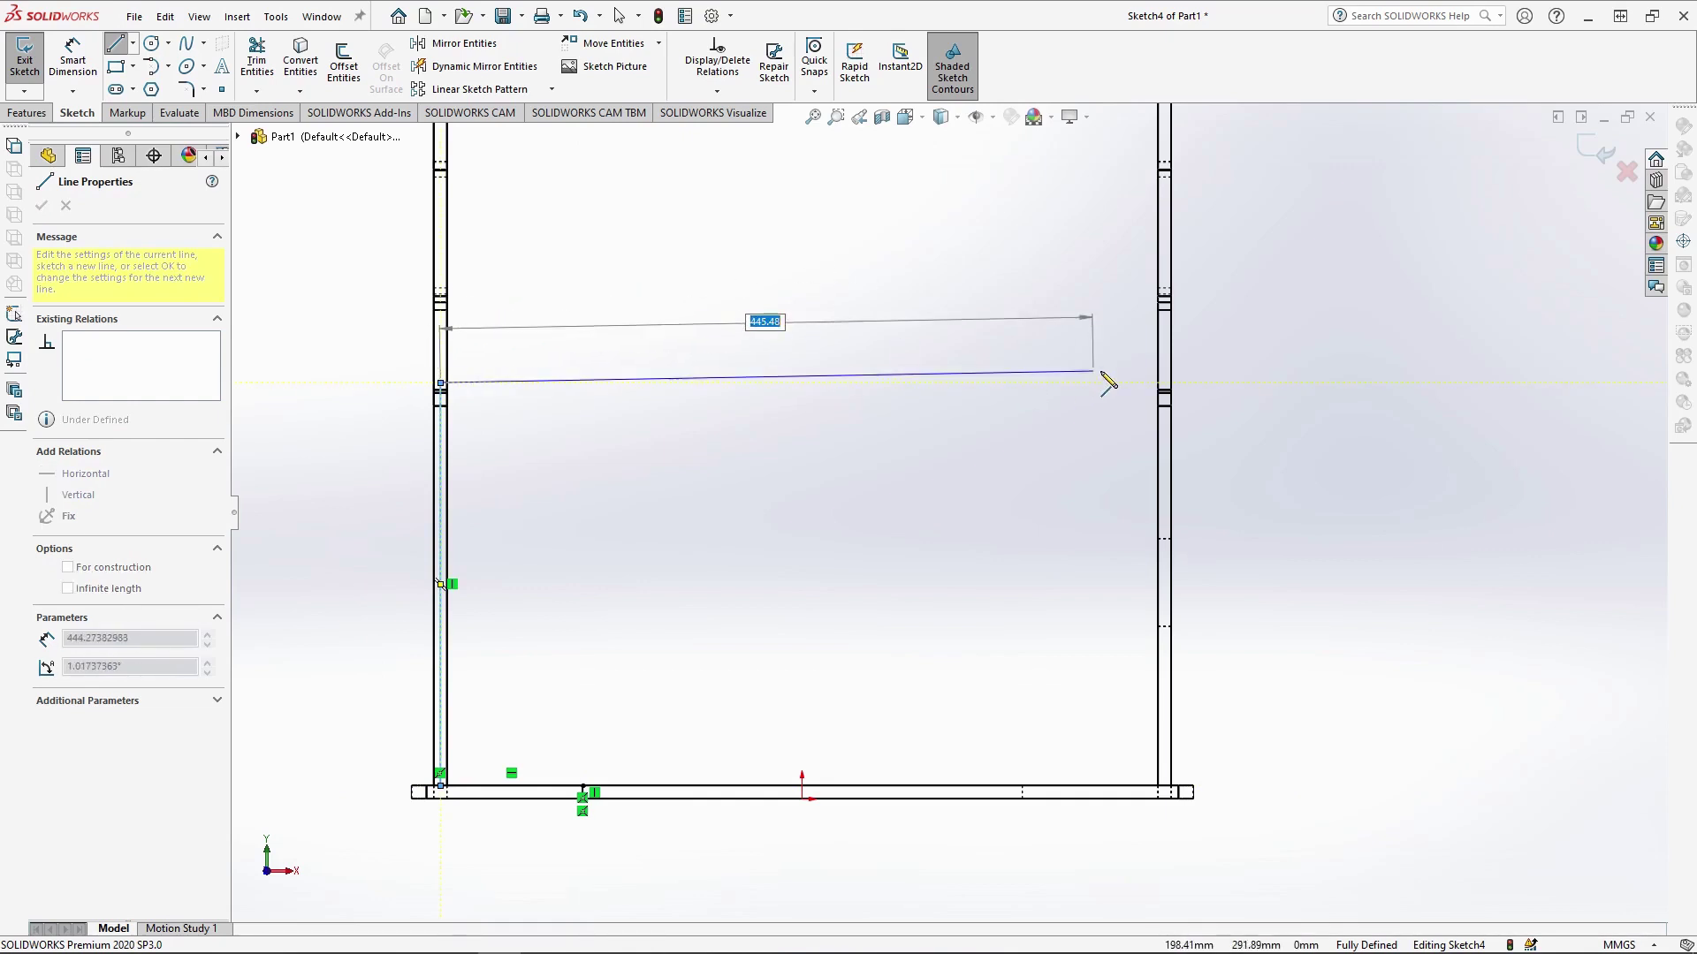
{"action": "left_click", "coordinate": [1165, 384]}
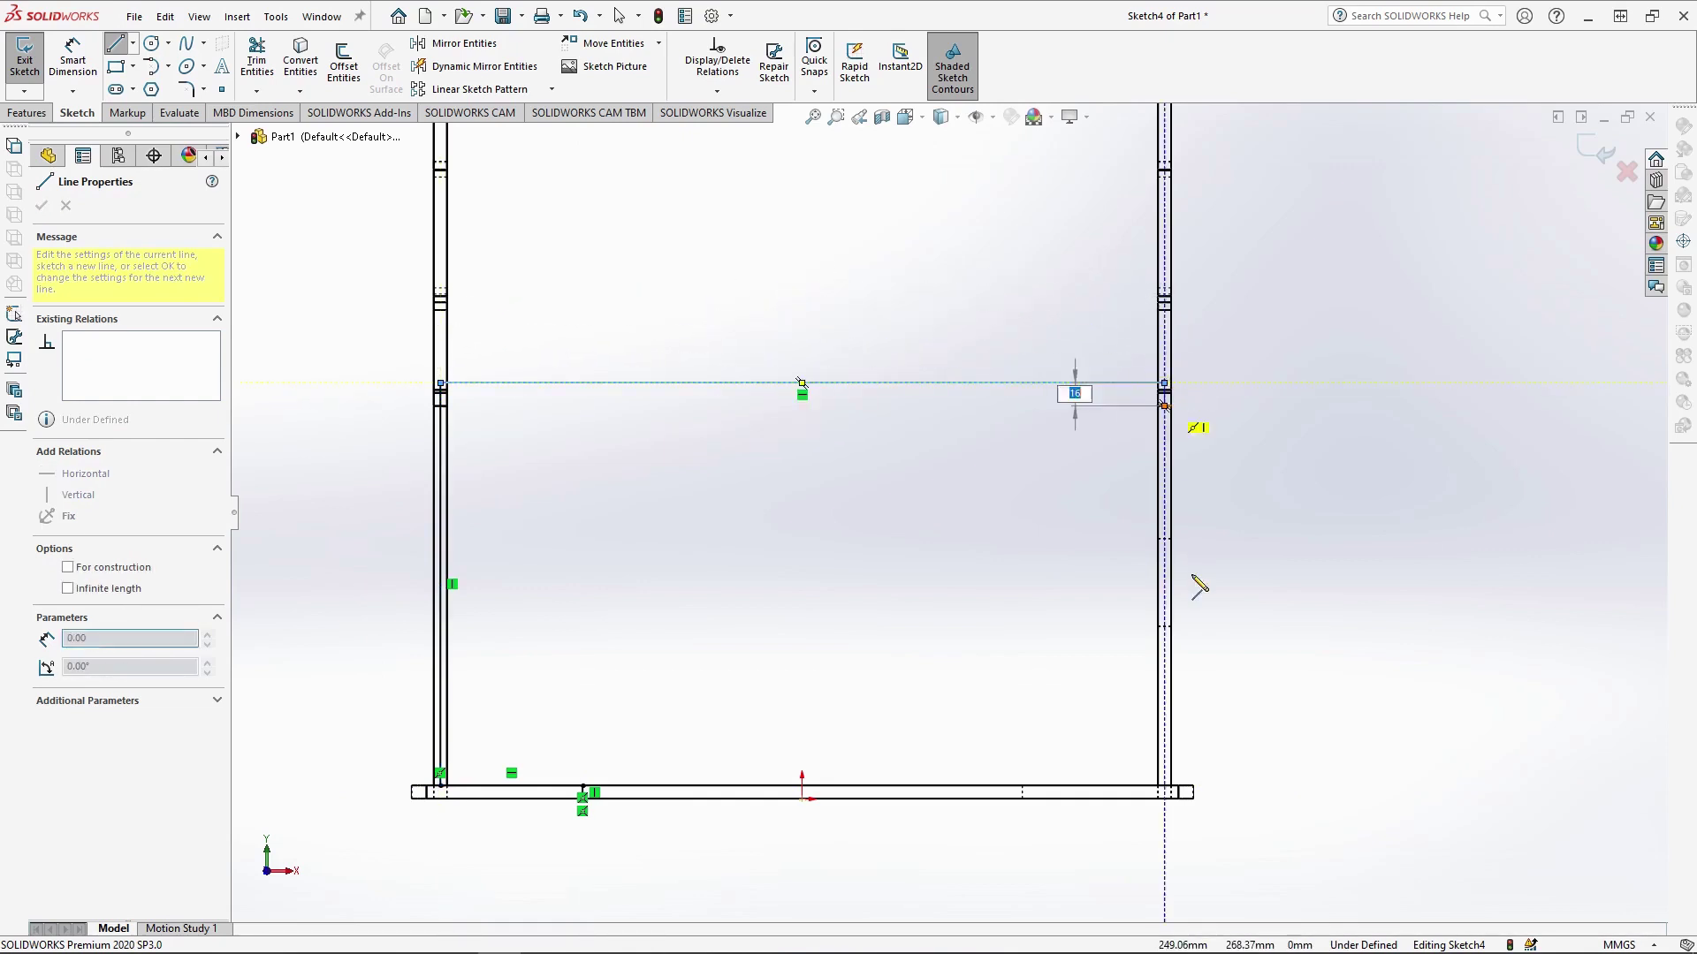
{"action": "left_click", "coordinate": [1165, 786]}
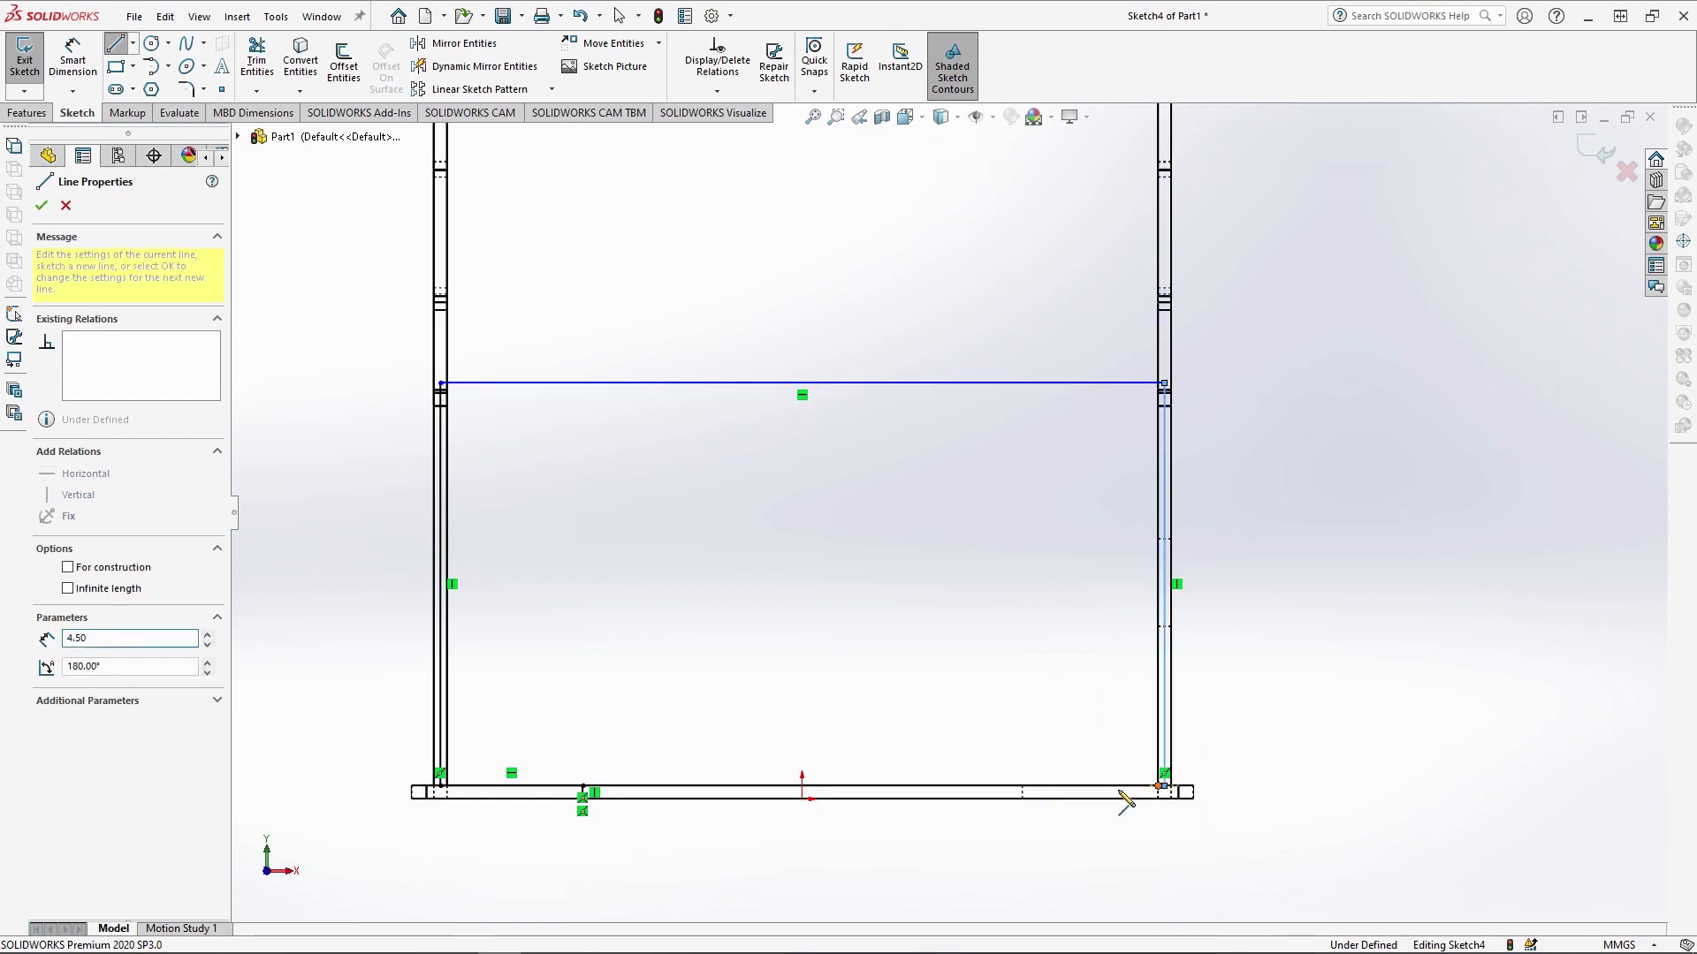
{"action": "left_click", "coordinate": [1023, 785]}
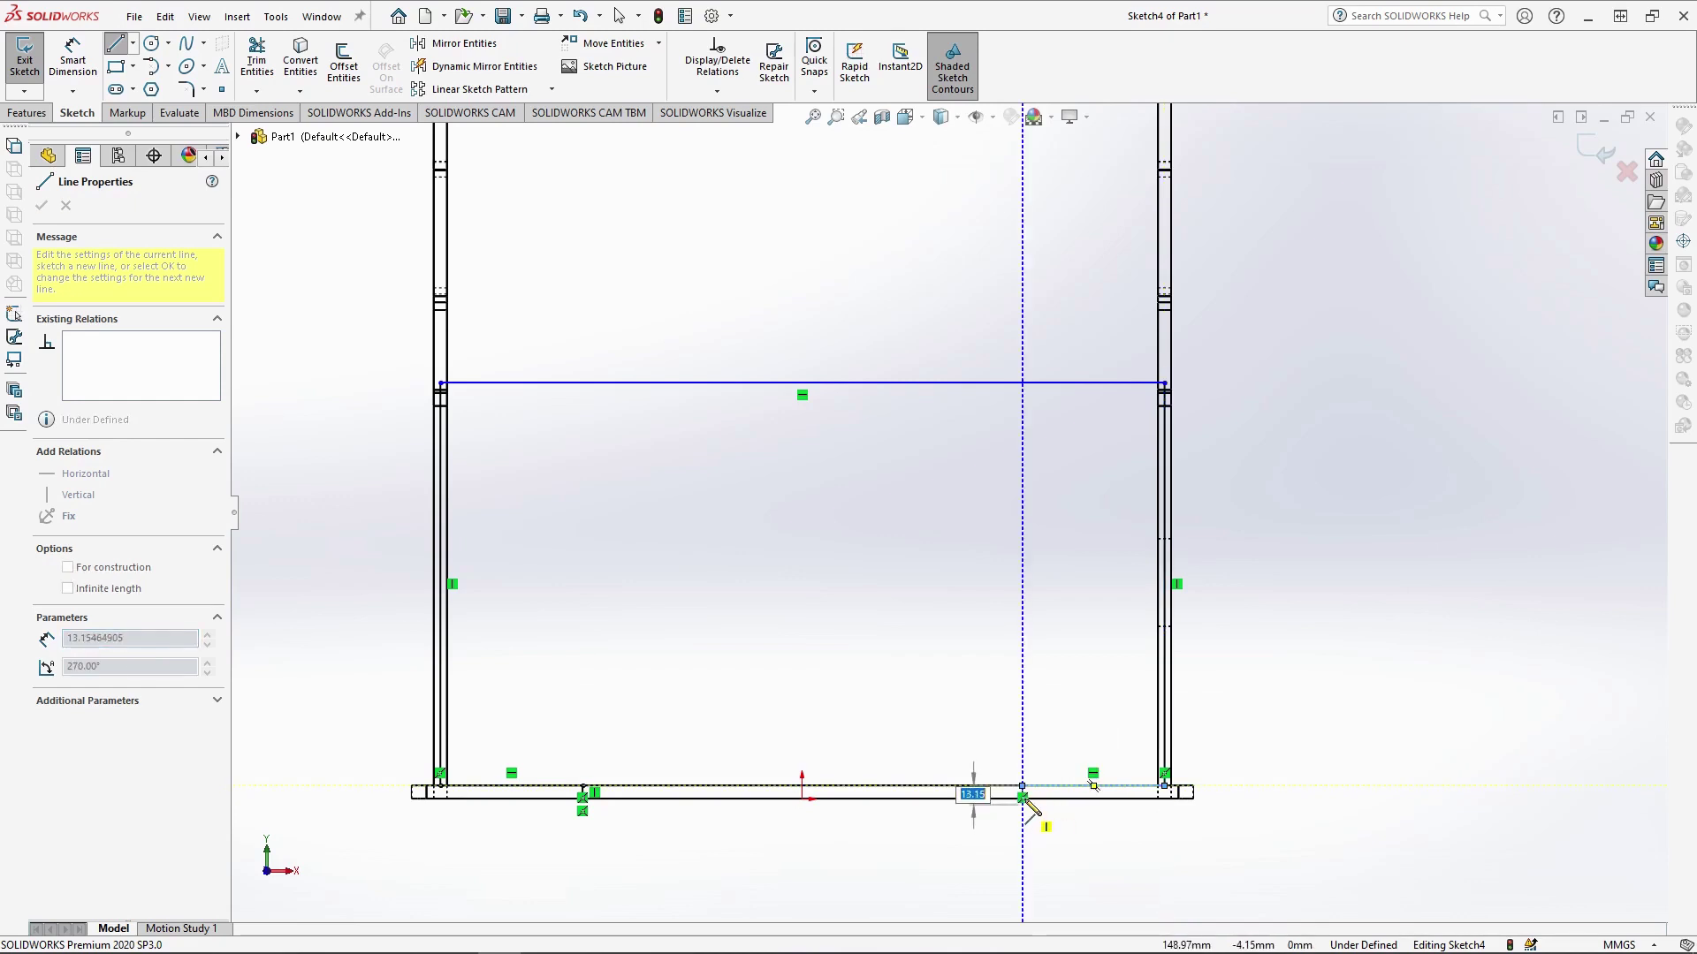
{"action": "left_click", "coordinate": [1022, 799]}
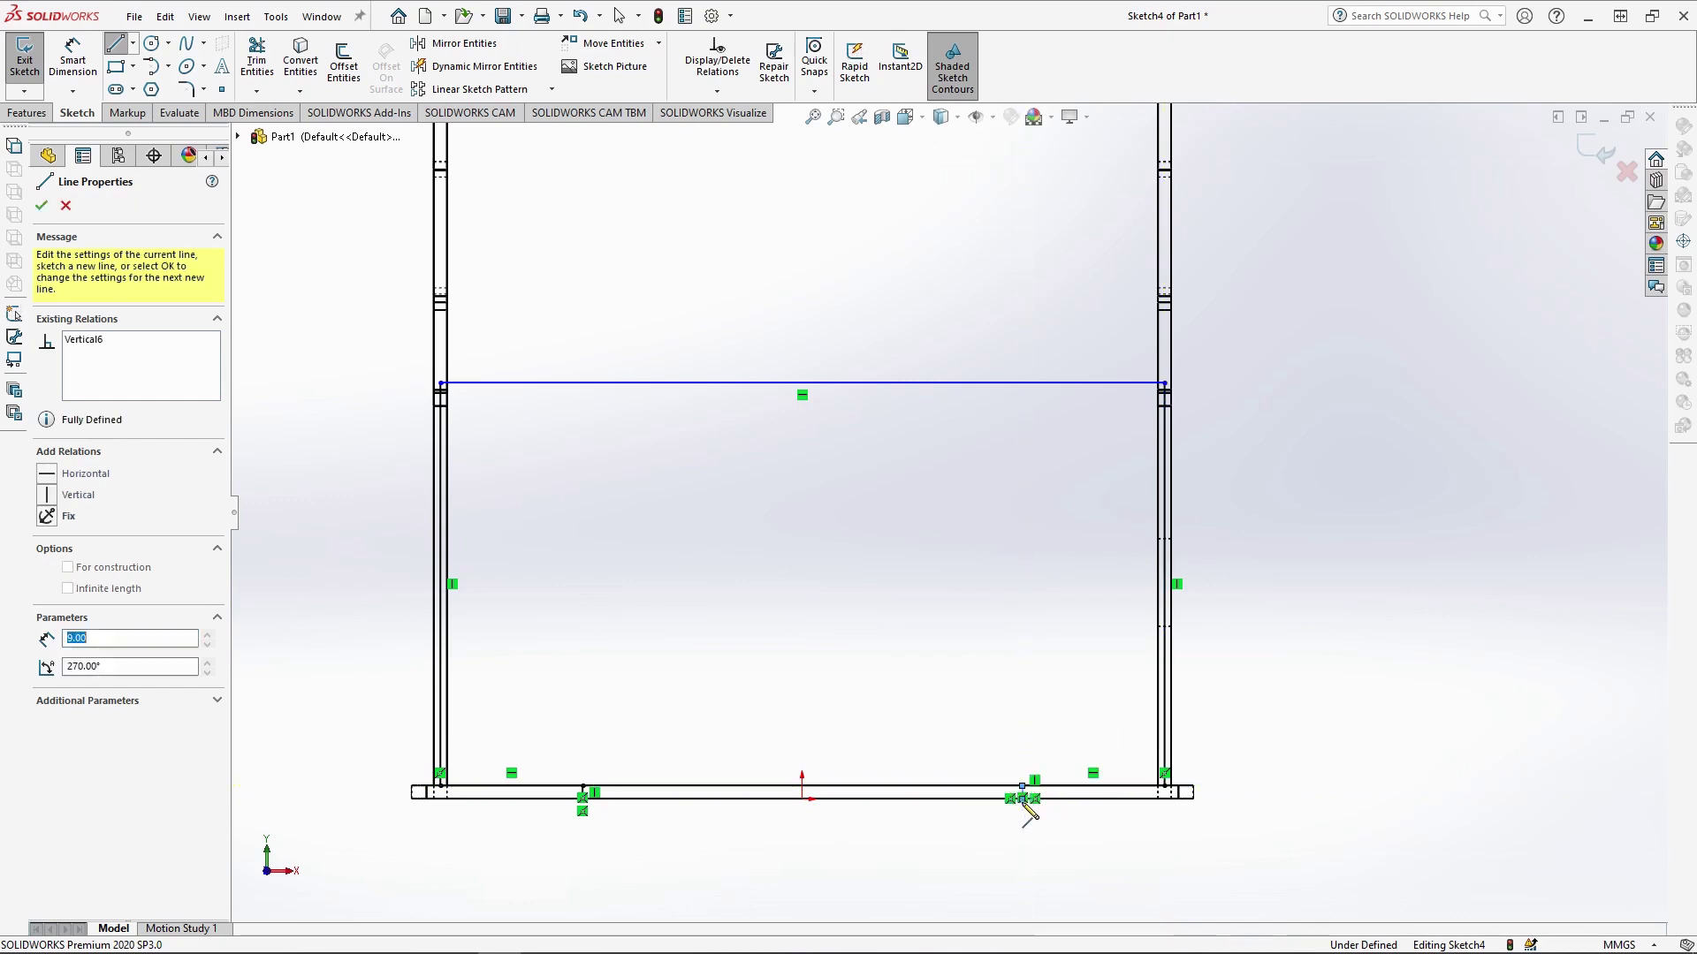
{"action": "left_click", "coordinate": [584, 799]}
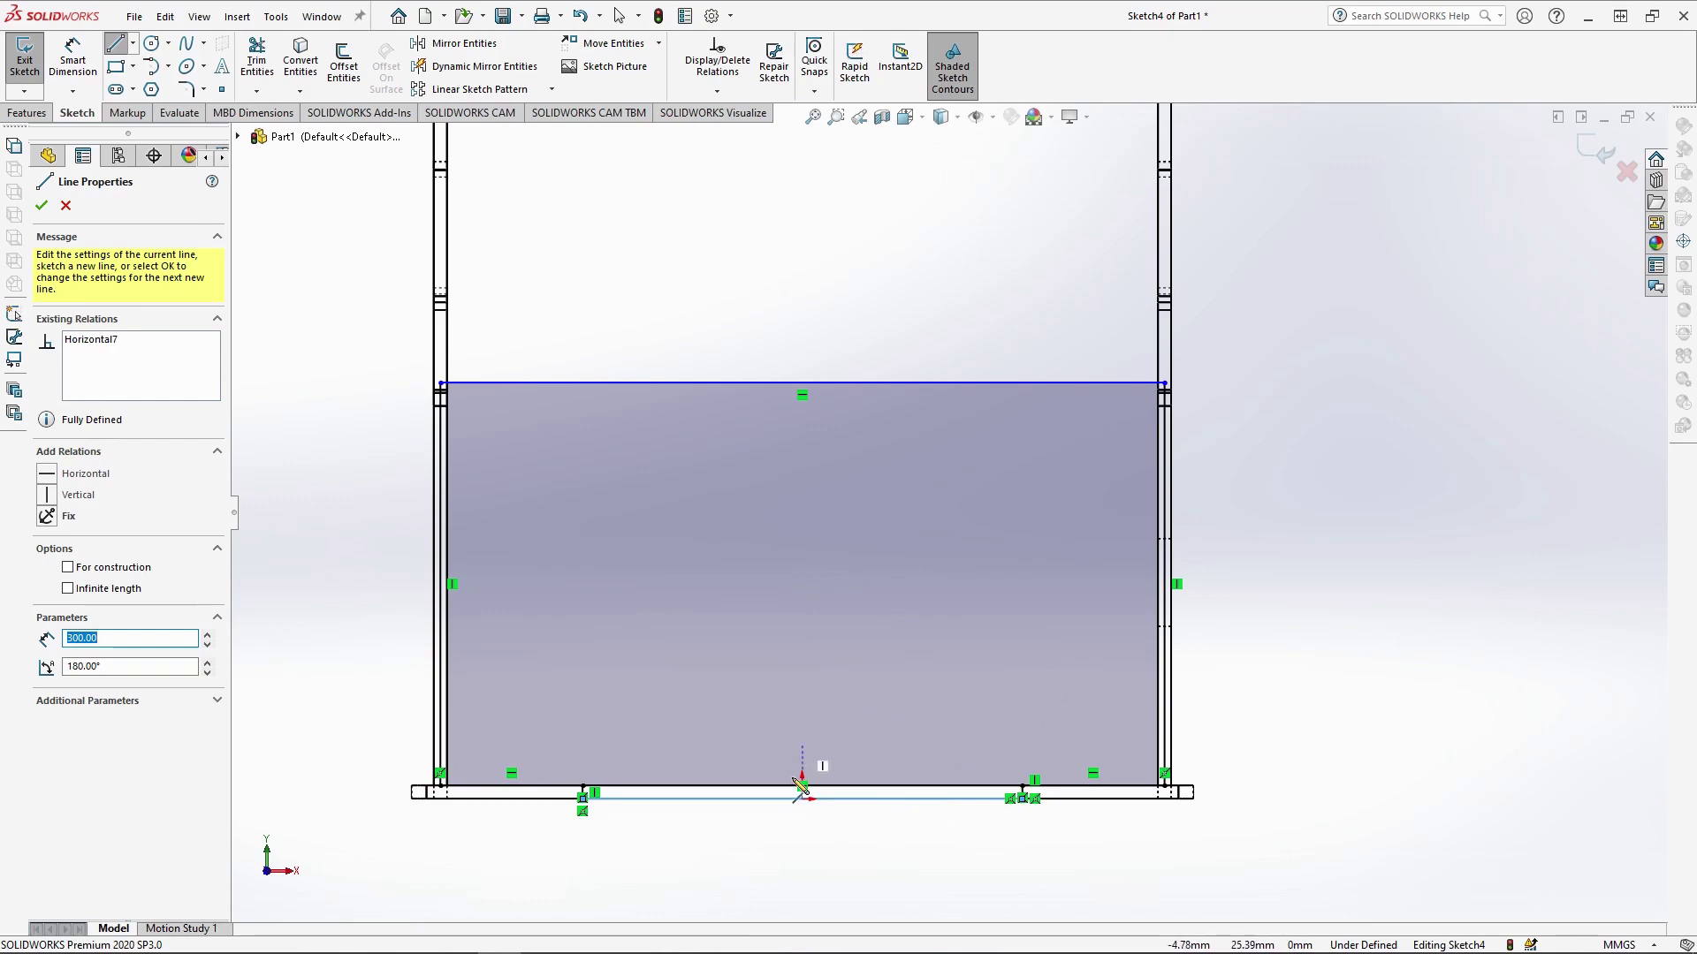
{"action": "scroll", "coordinate": [800, 784], "scroll_direction": "down", "scroll_amount": 2}
{"action": "key", "text": "Escape"}
{"action": "key", "text": "Escape"}
Draw centerlines 177.5 mm up from the plate's underside along the panel's left edge and 96.5 mm horizontally inward
{"action": "left_click", "coordinate": [131, 43]}
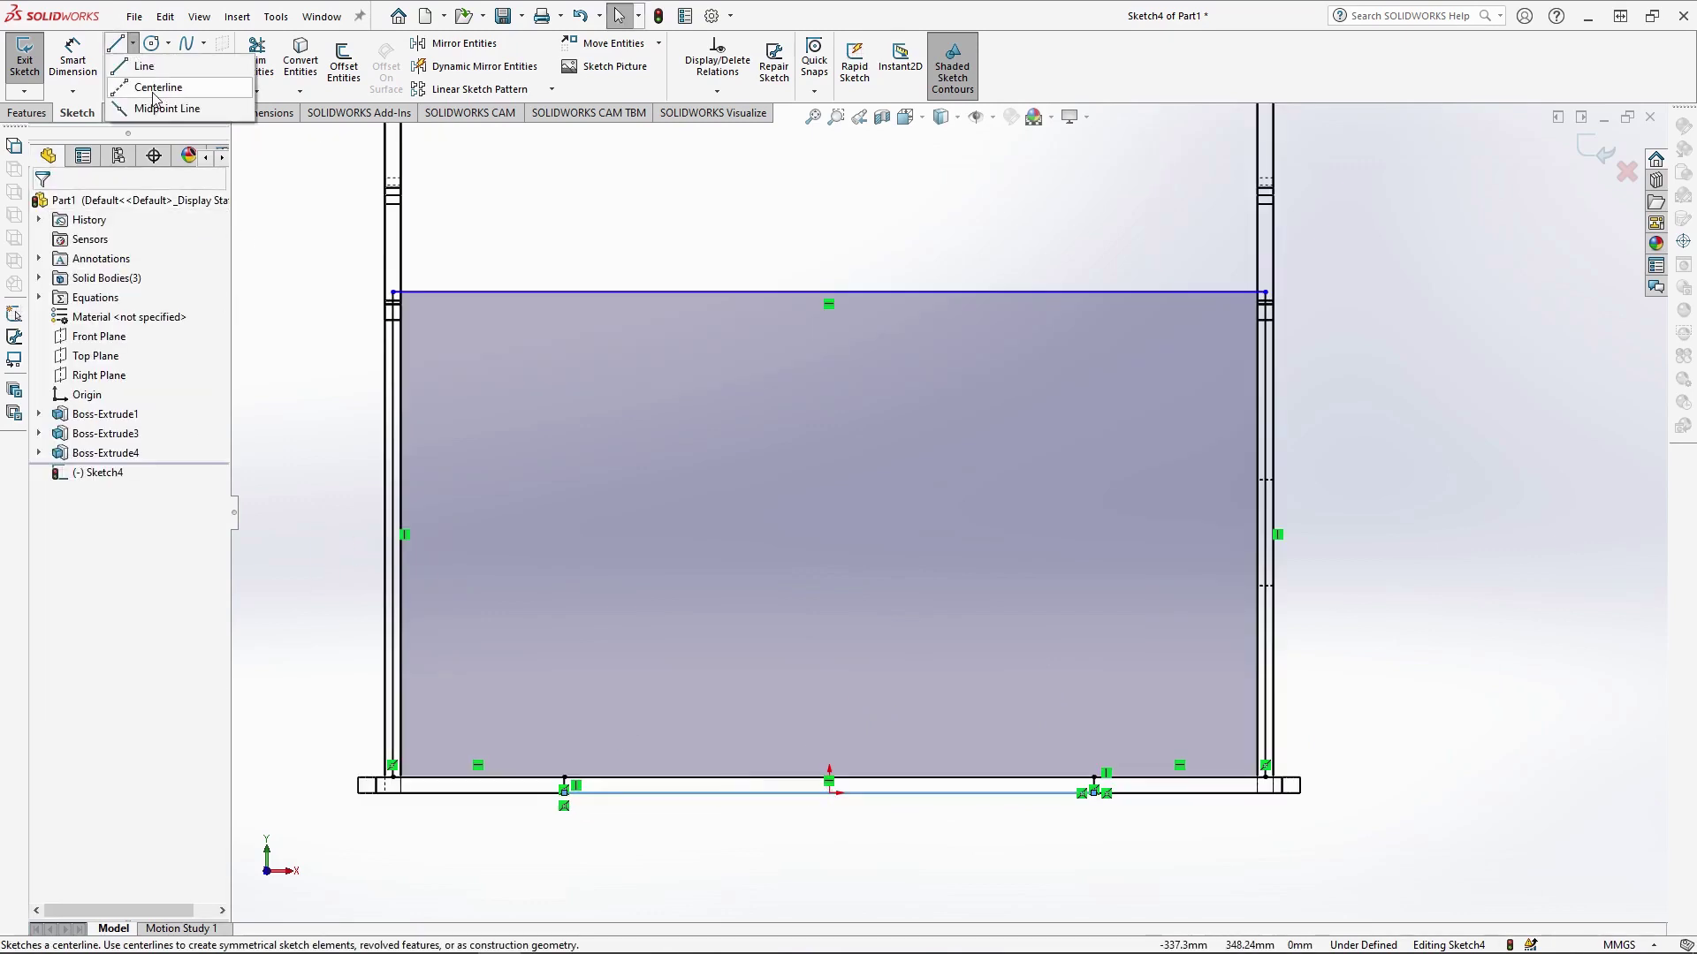
{"action": "left_click", "coordinate": [155, 88]}
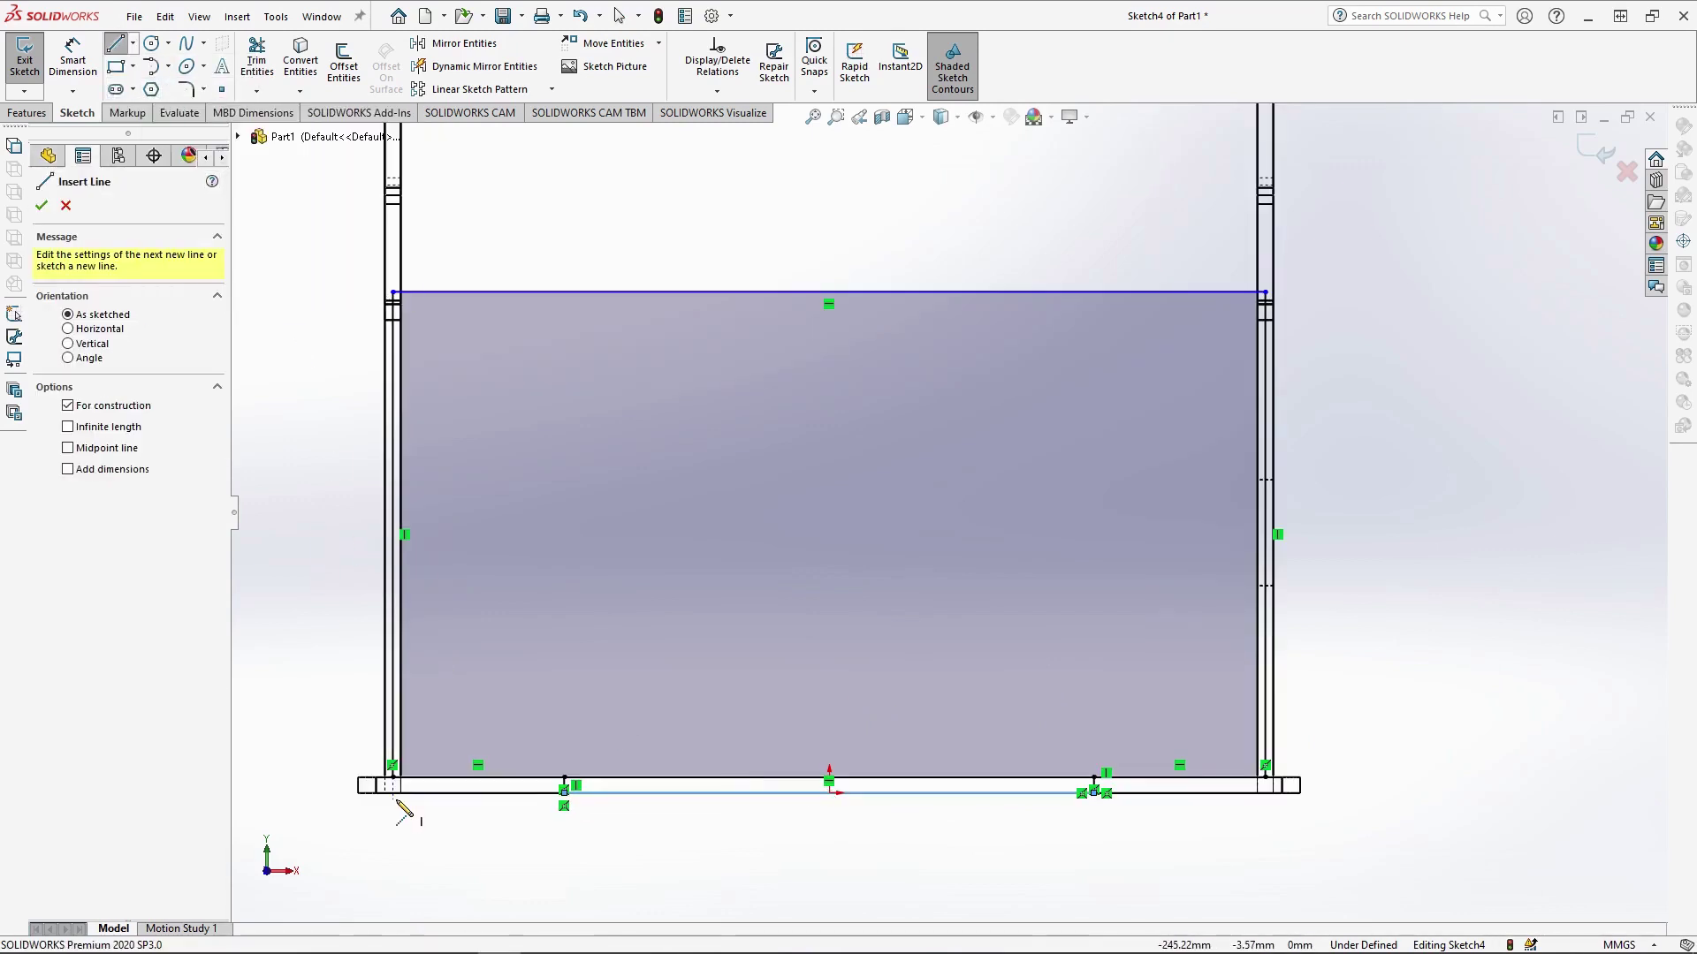
{"action": "left_click", "coordinate": [394, 792]}
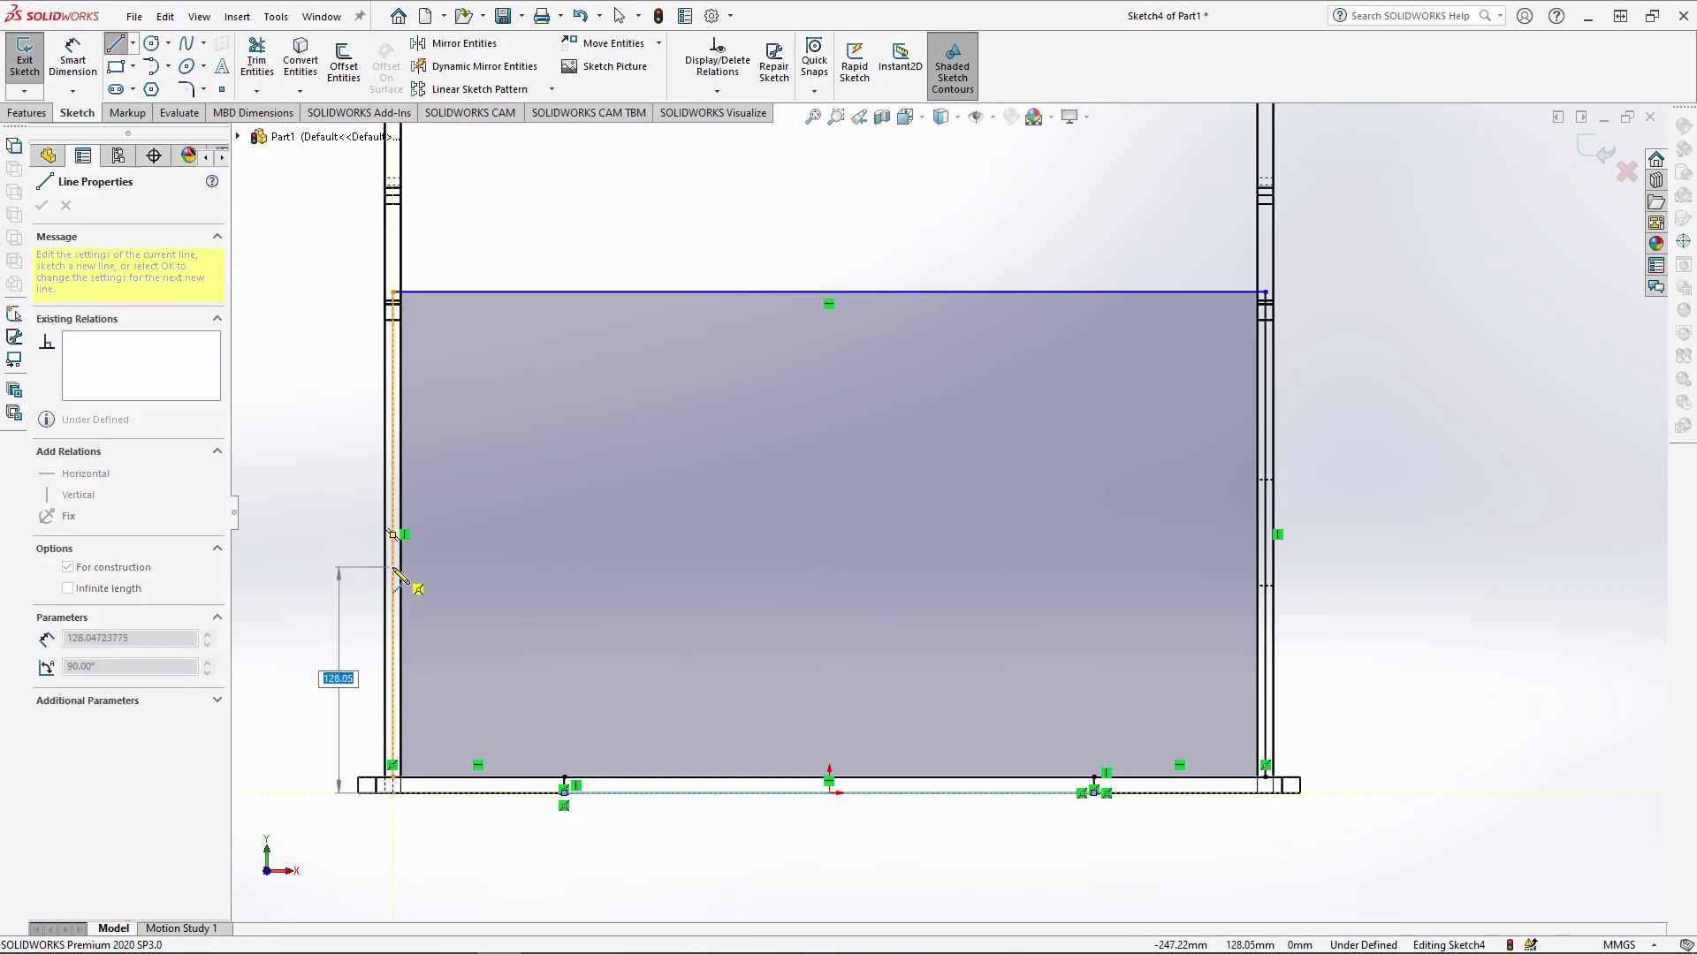
{"action": "type", "text": "177"}
{"action": "key", "text": "Return"}
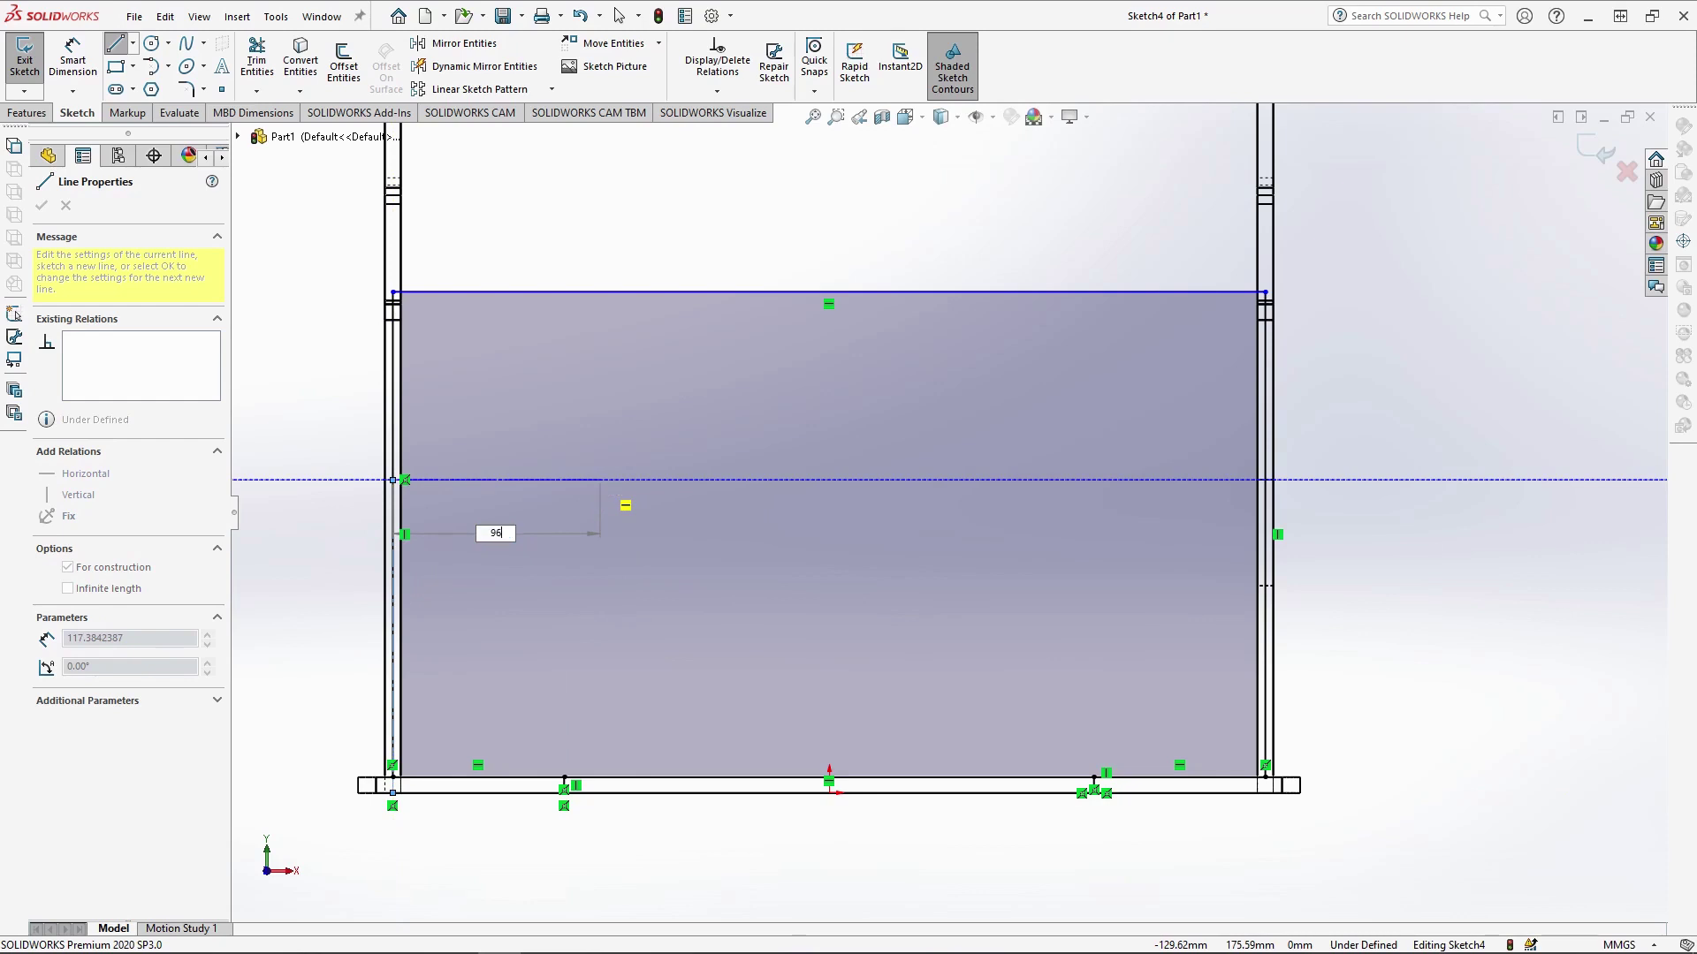
{"action": "type", "text": "96.5"}
{"action": "key", "text": "Return"}
{"action": "key", "text": "Escape"}
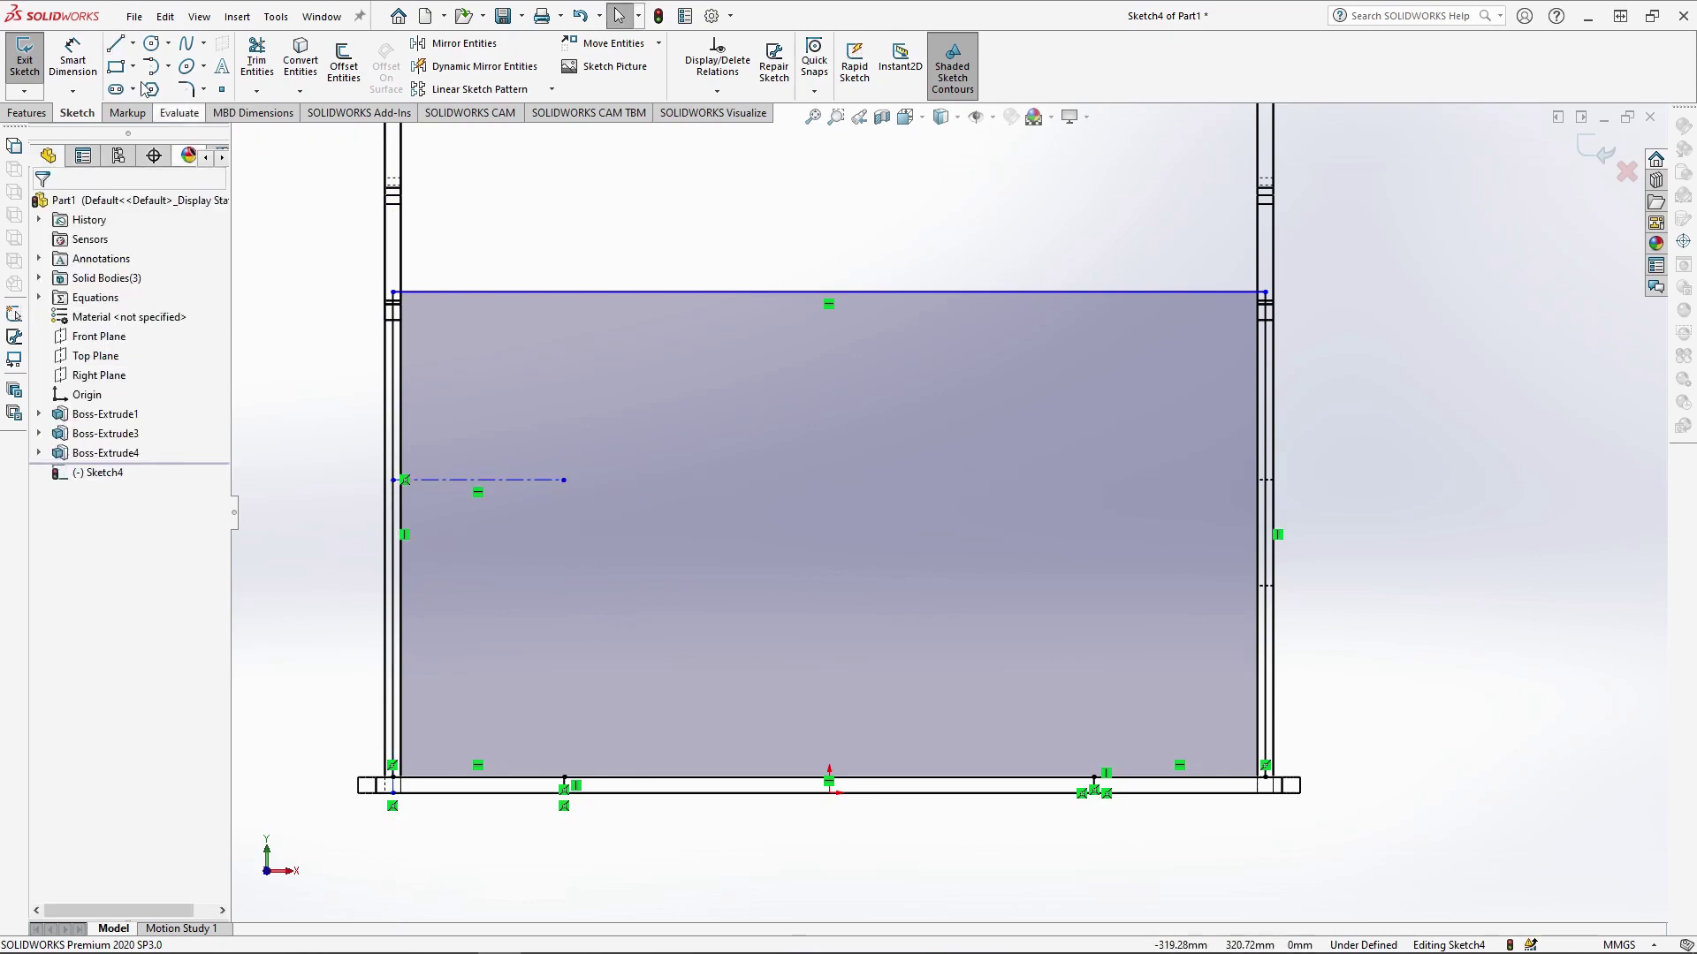
Draw a window rectangle 24 mm wide and 60 mm high, hanging down from the end of the horizontal centerline
{"action": "left_click", "coordinate": [115, 66]}
{"action": "left_click", "coordinate": [563, 480]}
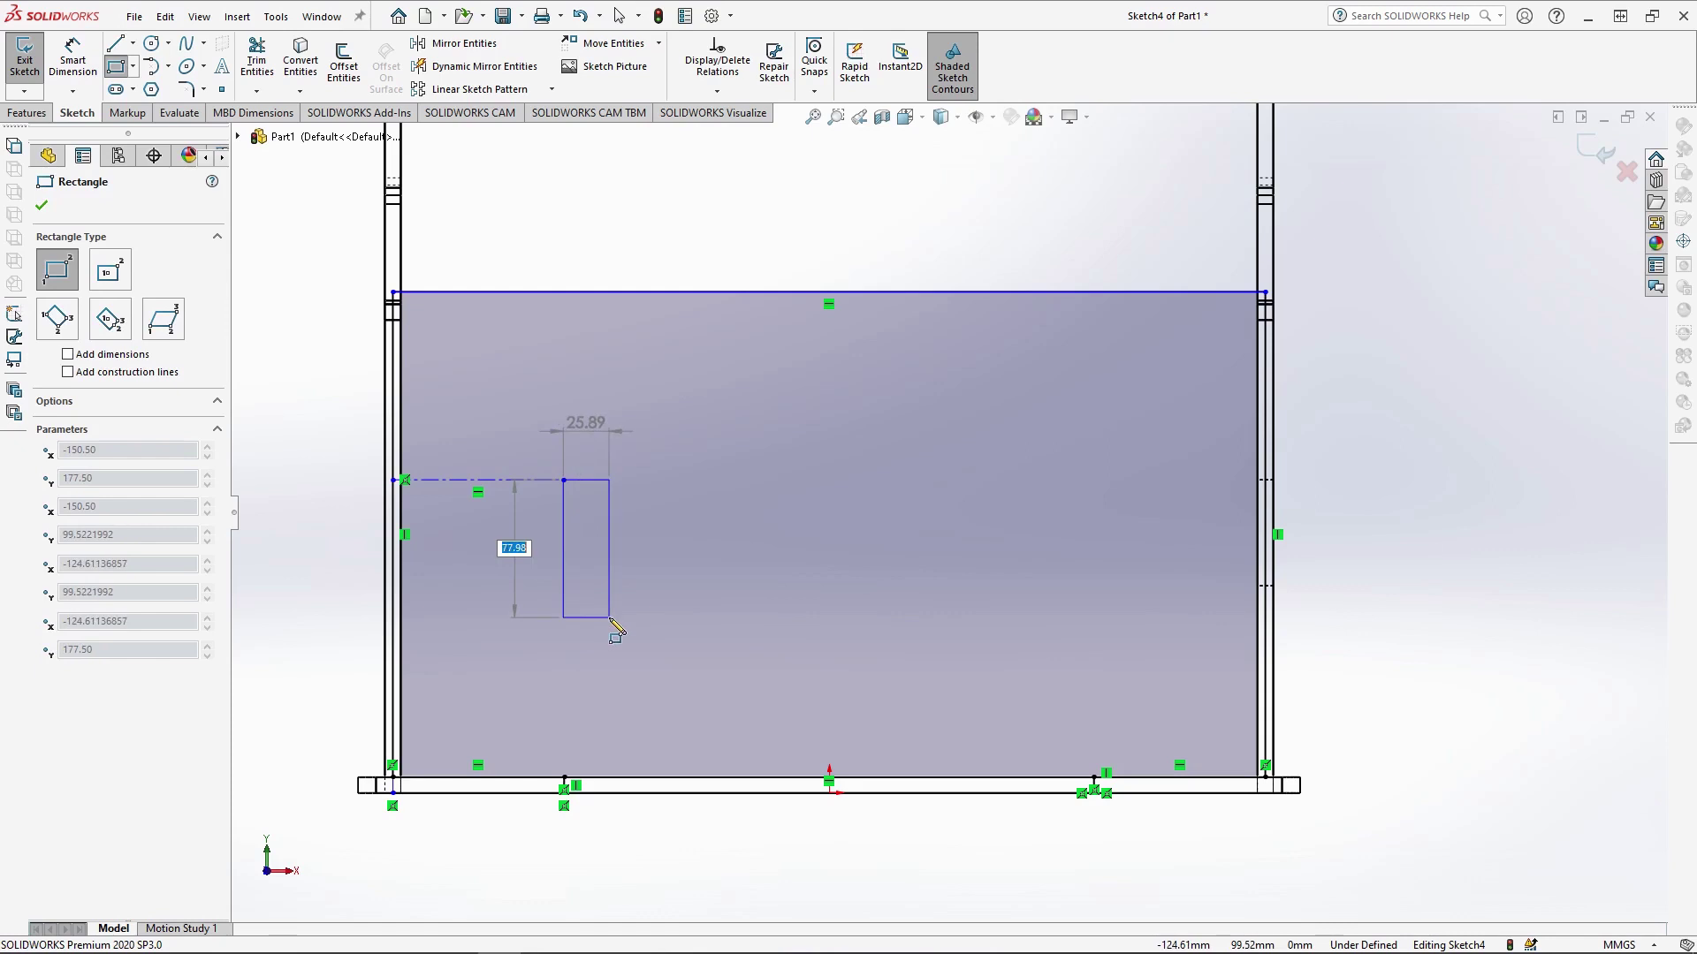
{"action": "type", "text": "60"}
{"action": "key", "text": "Return"}
{"action": "key", "text": "Return"}
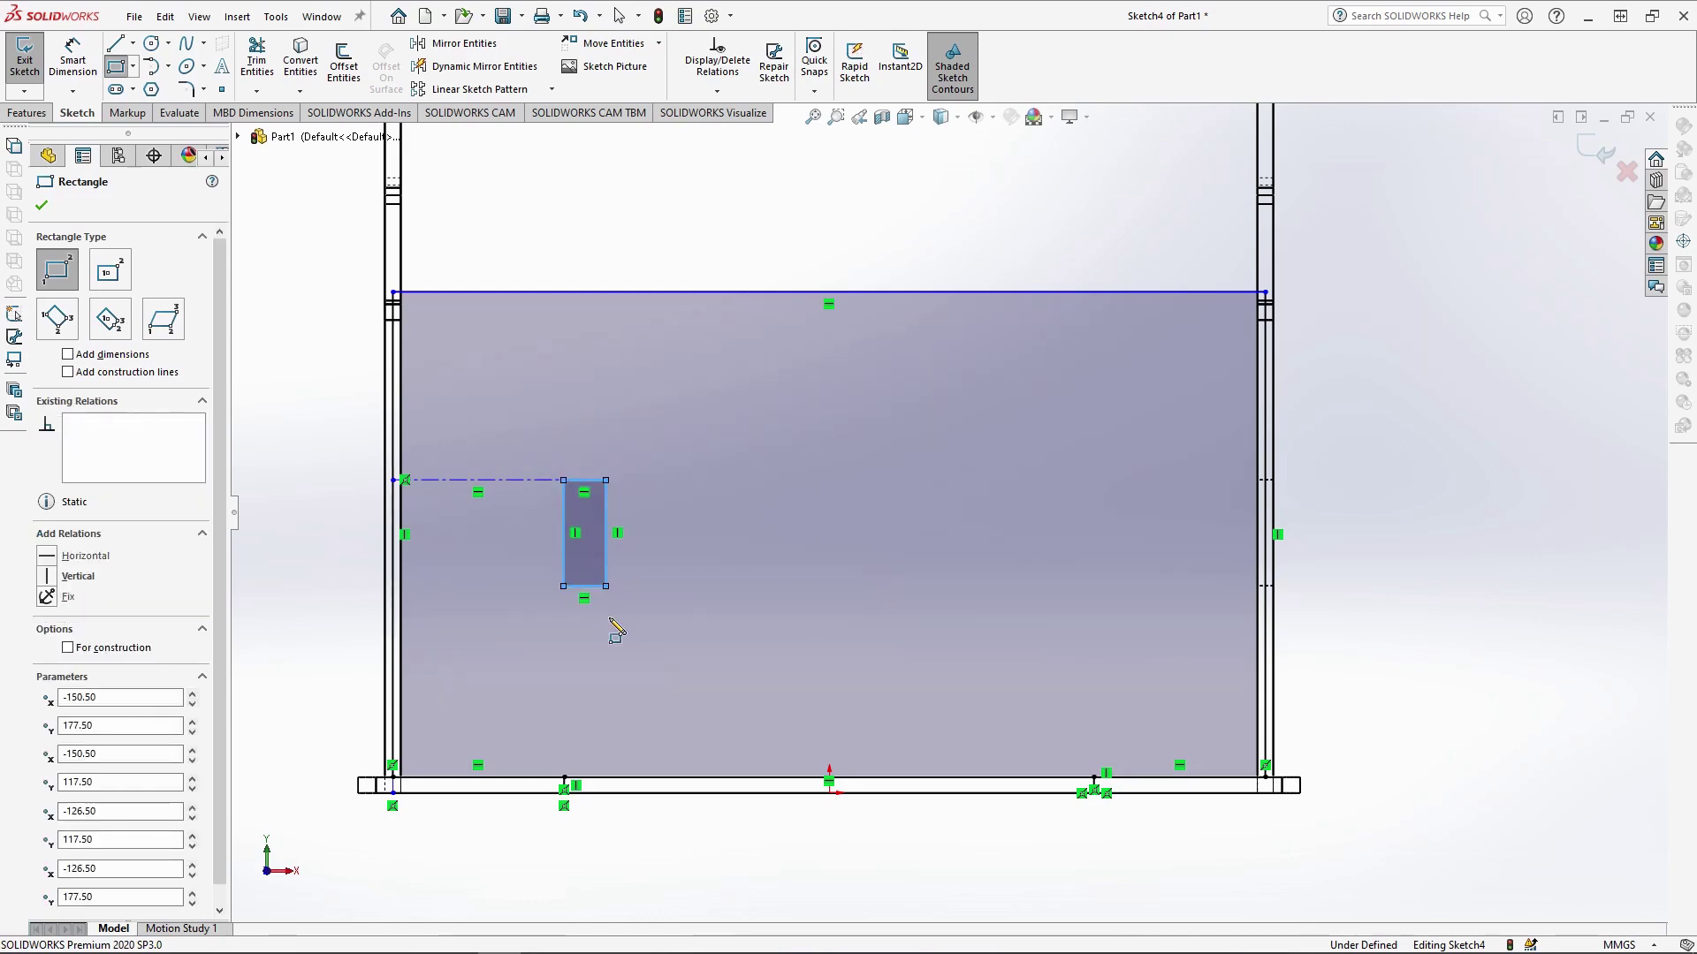
{"action": "key", "text": "Escape"}
Pattern the rear panel's window rectangle linearly along the X-axis with 34 mm spacing and 3 instances
{"action": "left_click", "coordinate": [590, 530]}
{"action": "left_click", "coordinate": [480, 88]}
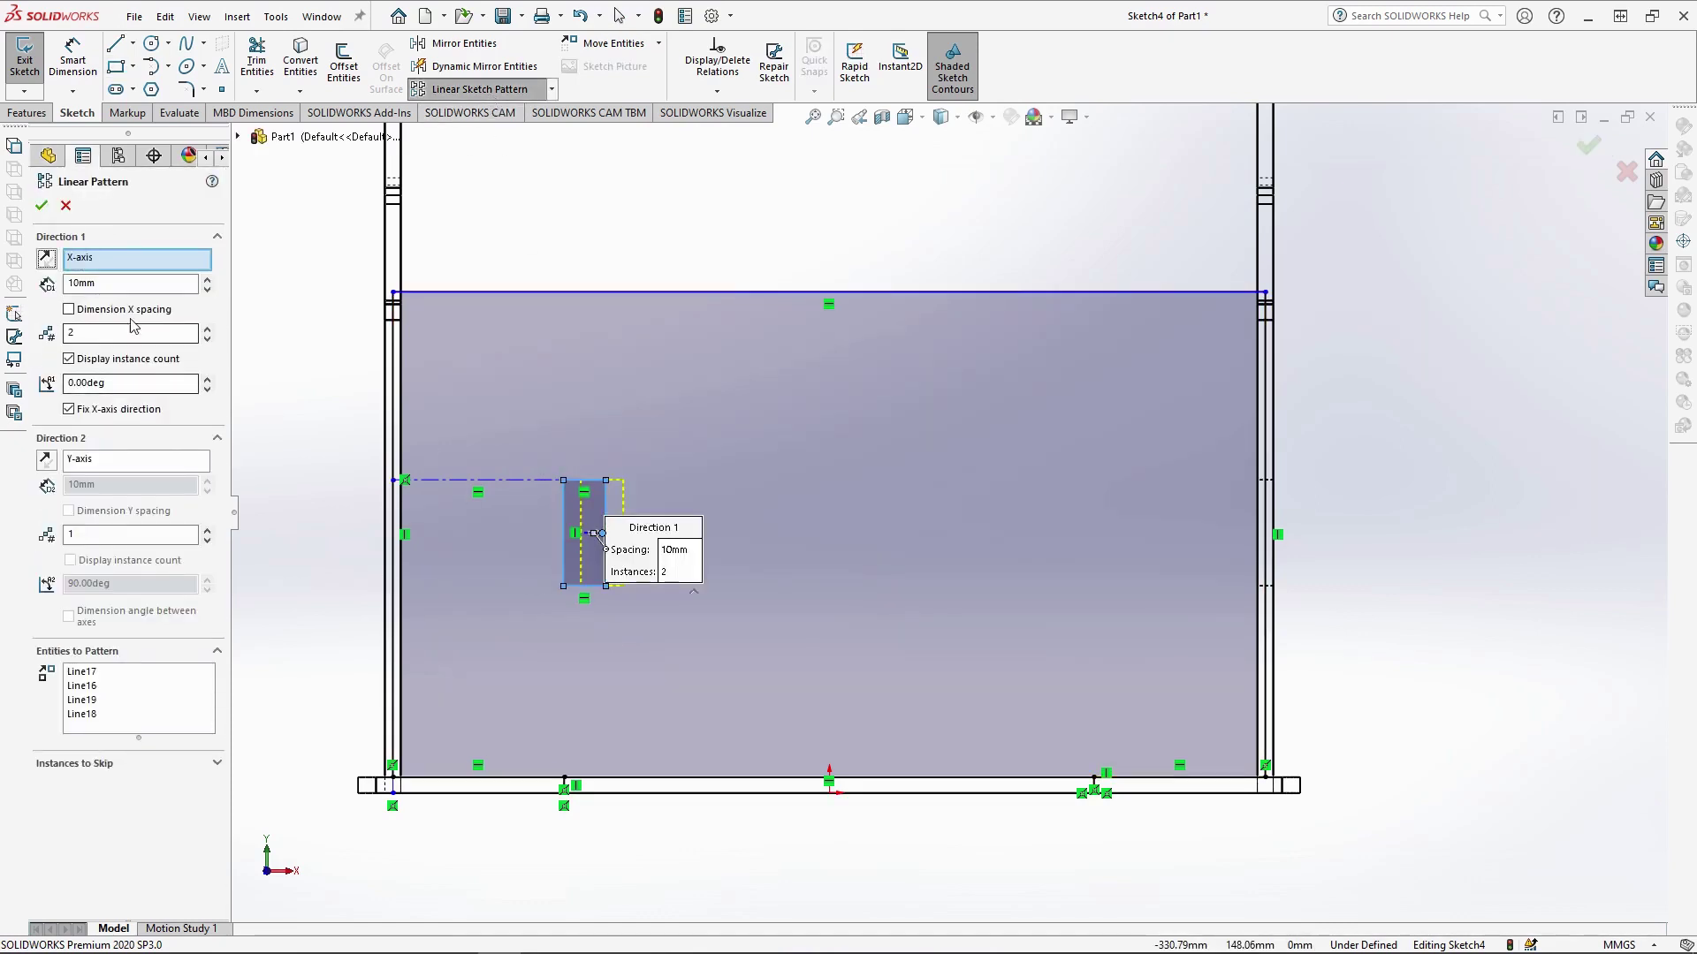
{"action": "type", "text": "34"}
{"action": "left_click", "coordinate": [208, 329]}
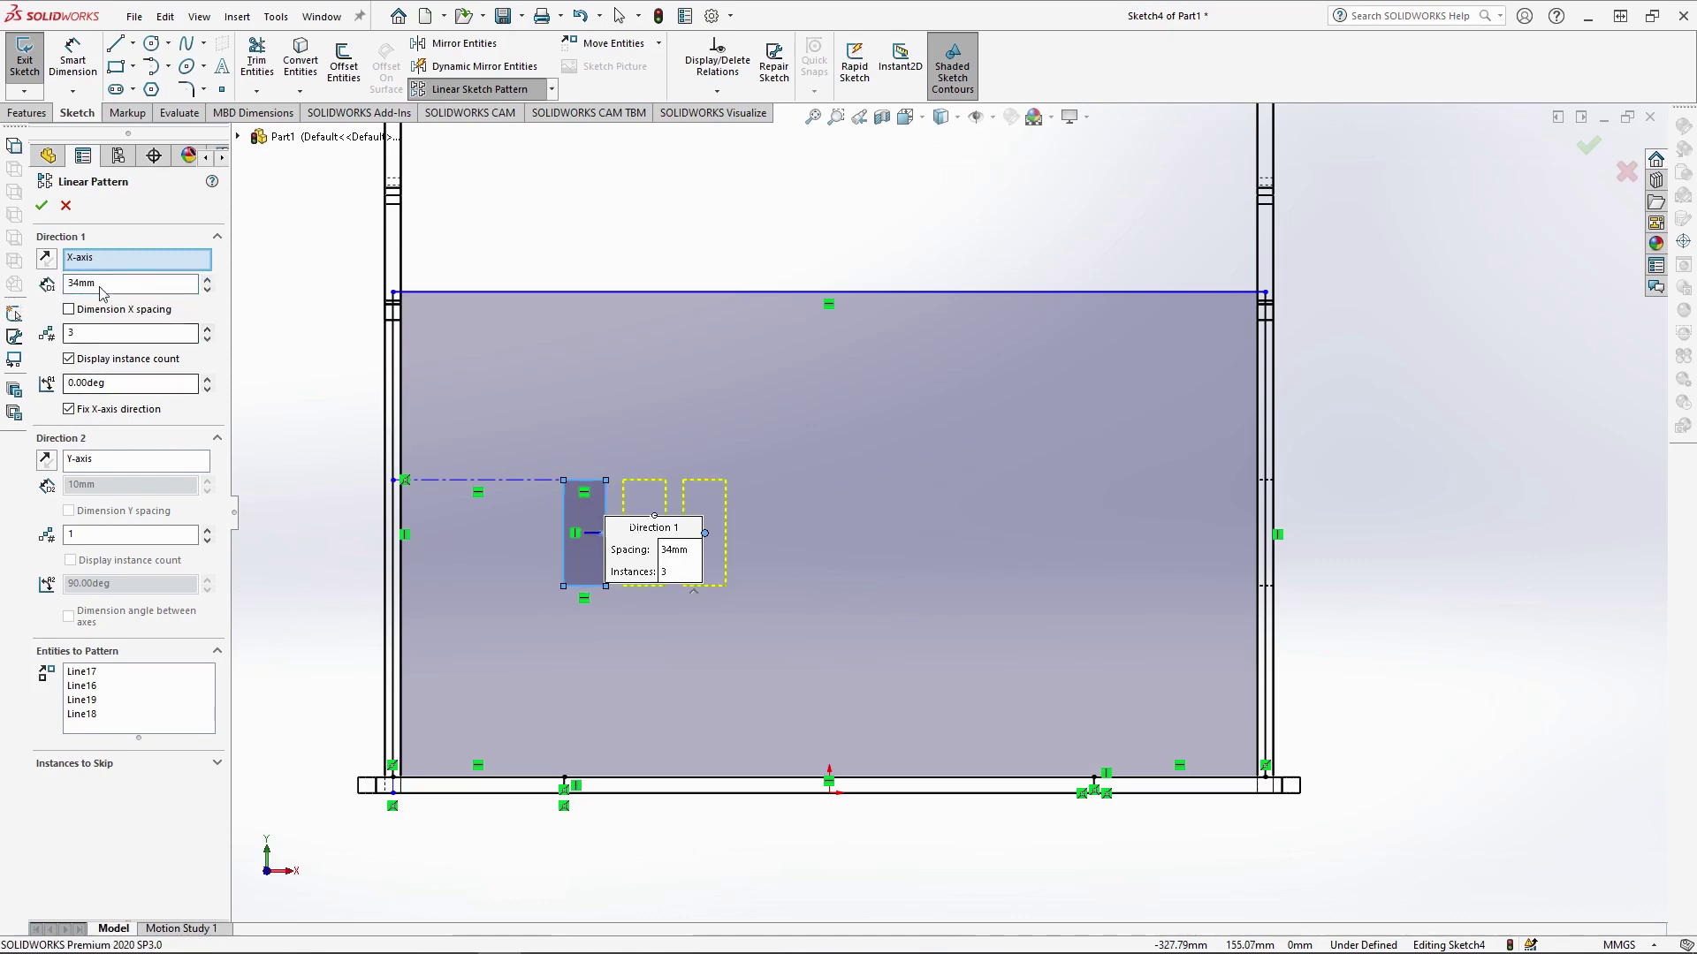
{"action": "right_click", "coordinate": [280, 316]}
{"action": "left_click", "coordinate": [281, 317]}
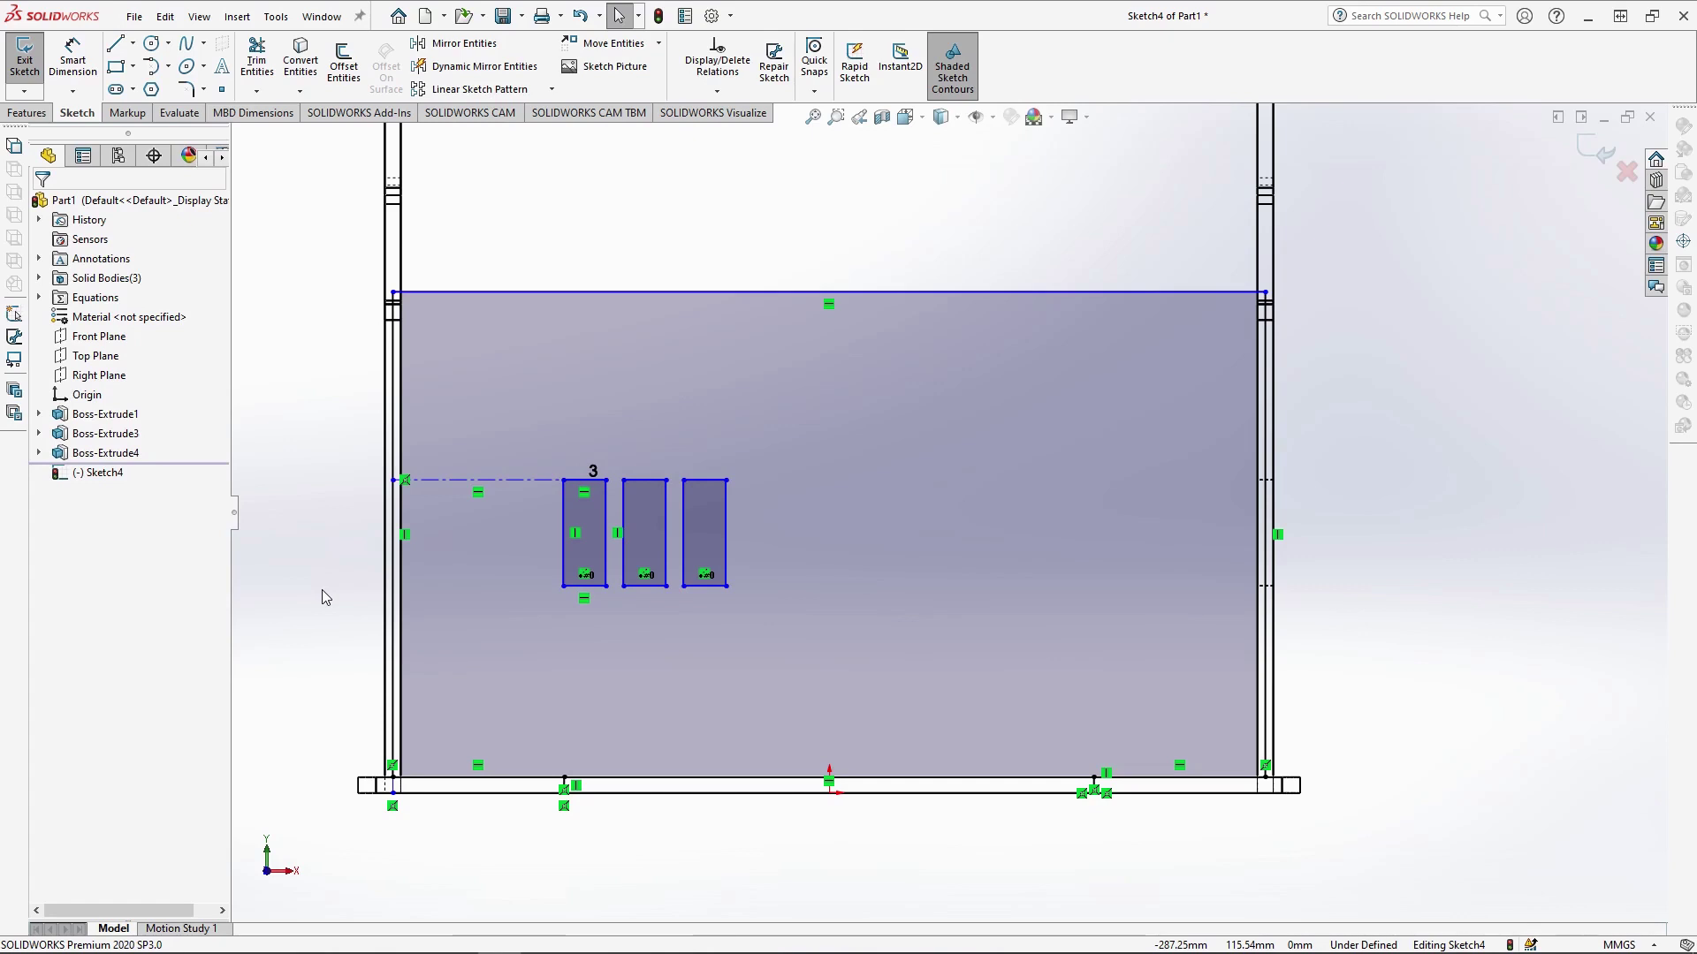
Draw a 7 mm vertical centerline down from the midpoint of the rear panel's top edge
{"action": "left_click", "coordinate": [132, 45]}
{"action": "left_click", "coordinate": [164, 86]}
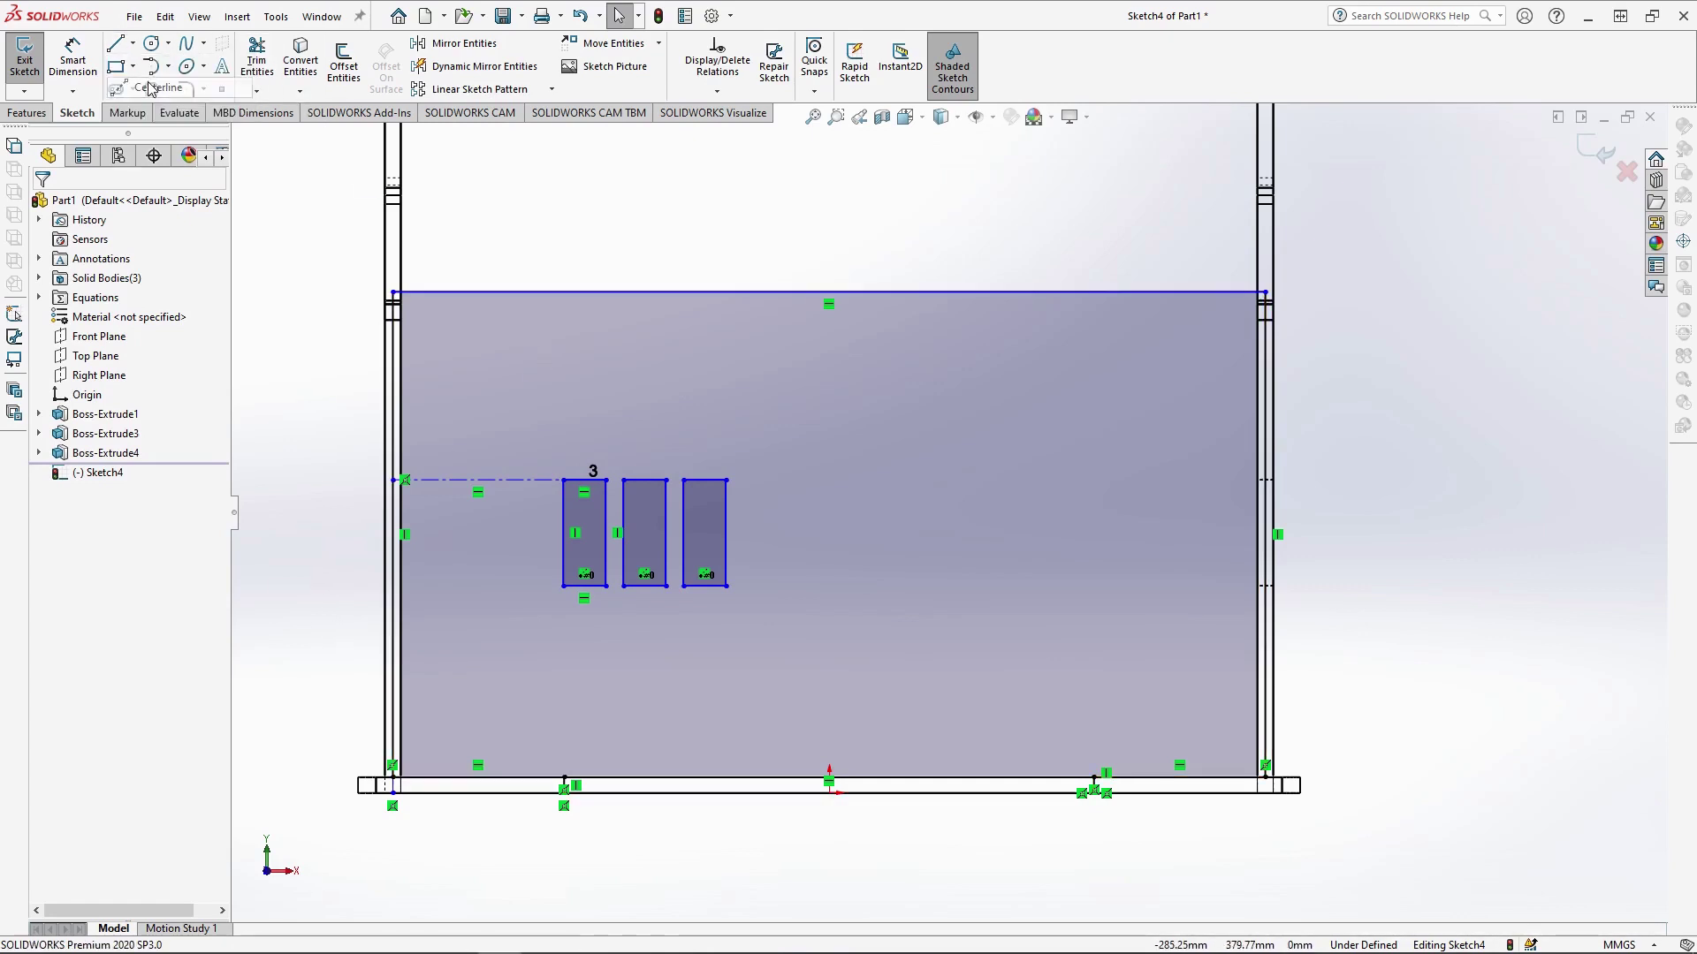
{"action": "left_click", "coordinate": [828, 291]}
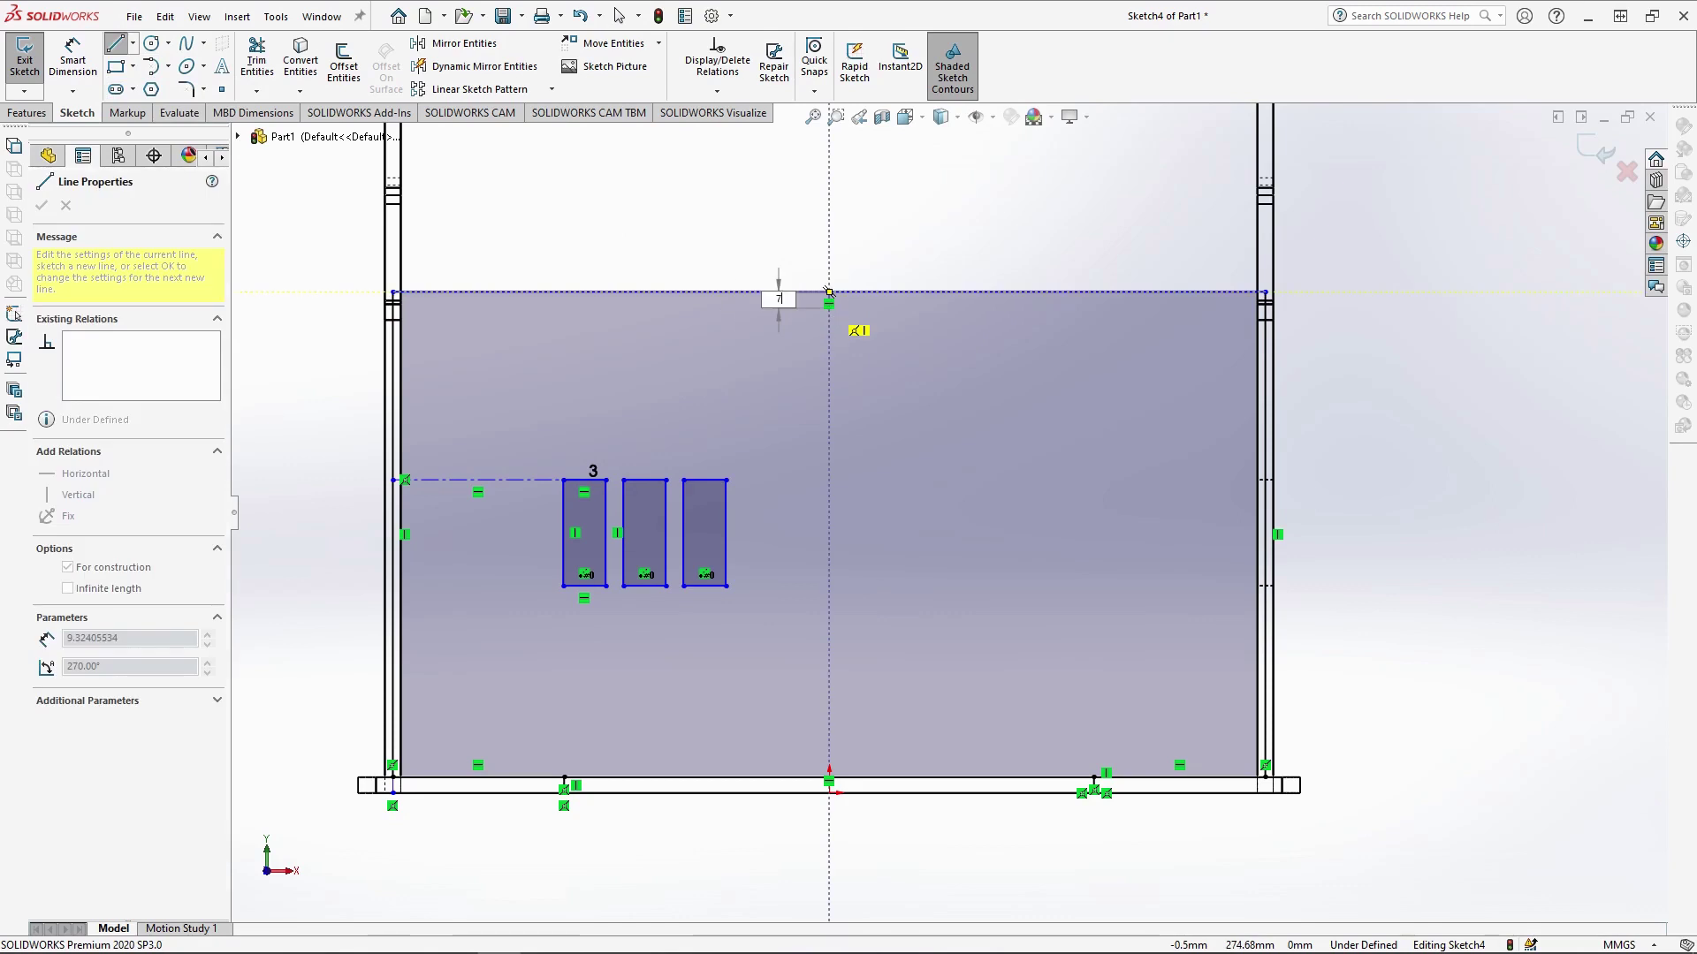
{"action": "key", "text": "Return"}
{"action": "key", "text": "Escape"}
Activate dynamic mirroring about the short vertical centerline at the panel's top edge
{"action": "scroll", "coordinate": [835, 318], "scroll_direction": "down", "scroll_amount": 3}
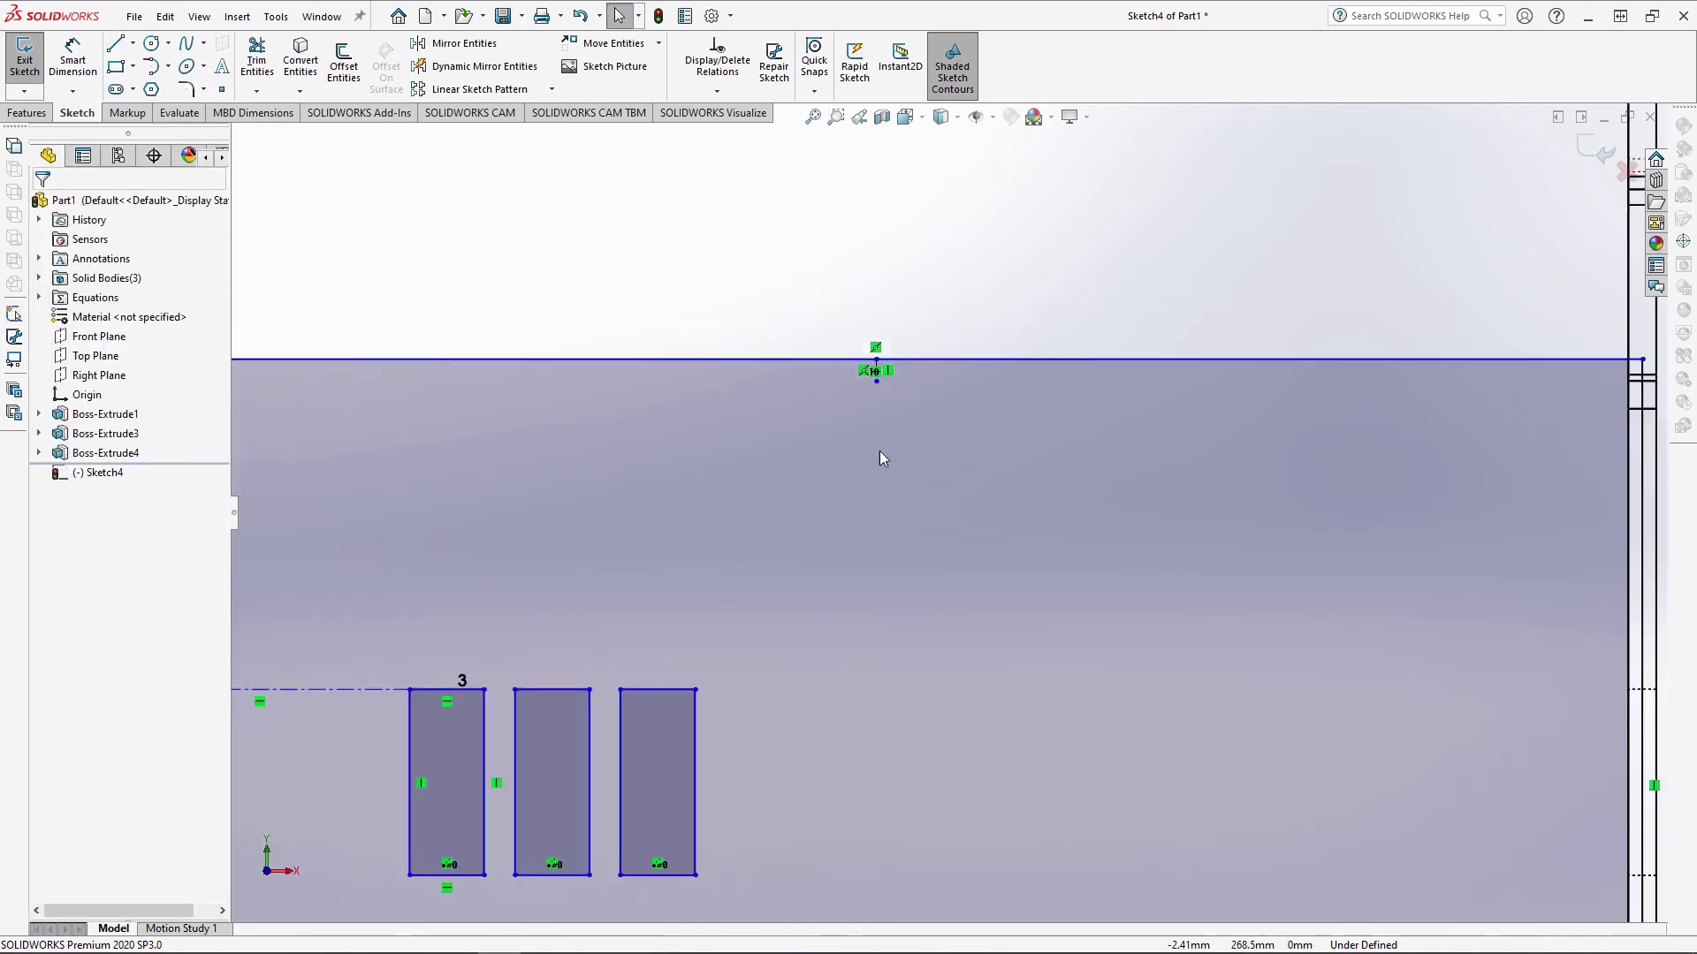
{"action": "left_click", "coordinate": [487, 66]}
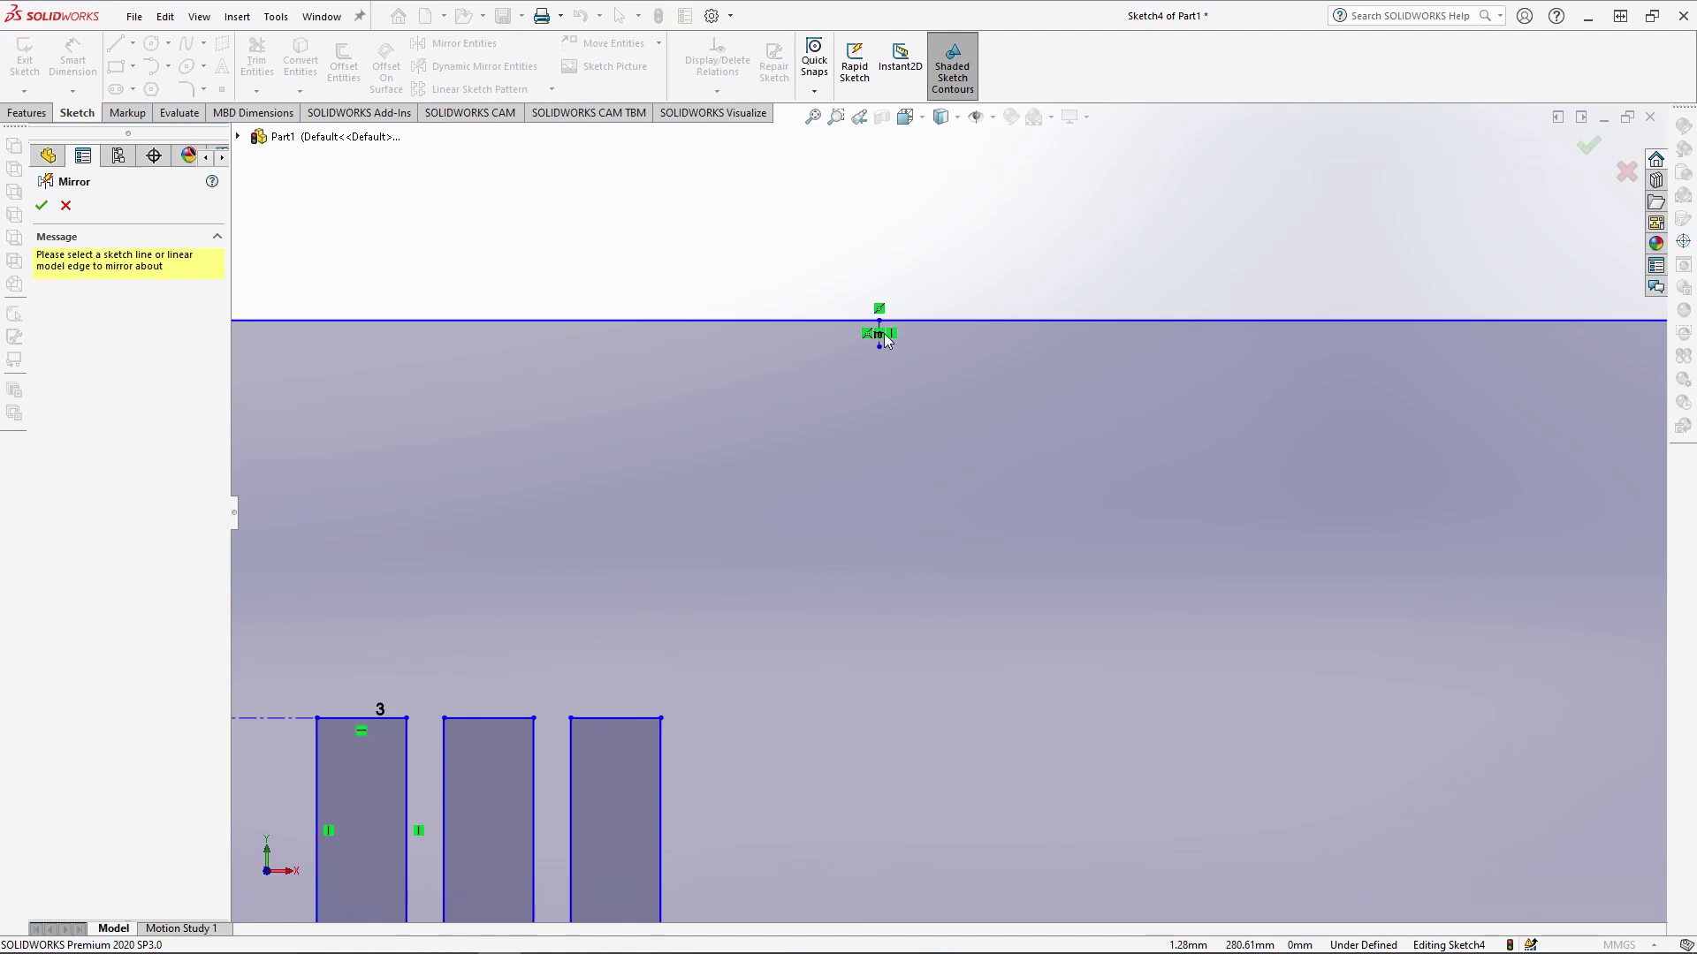
{"action": "scroll", "coordinate": [882, 341], "scroll_direction": "down", "scroll_amount": 3}
{"action": "left_click", "coordinate": [889, 374]}
{"action": "scroll", "coordinate": [1000, 397], "scroll_direction": "up", "scroll_amount": 5}
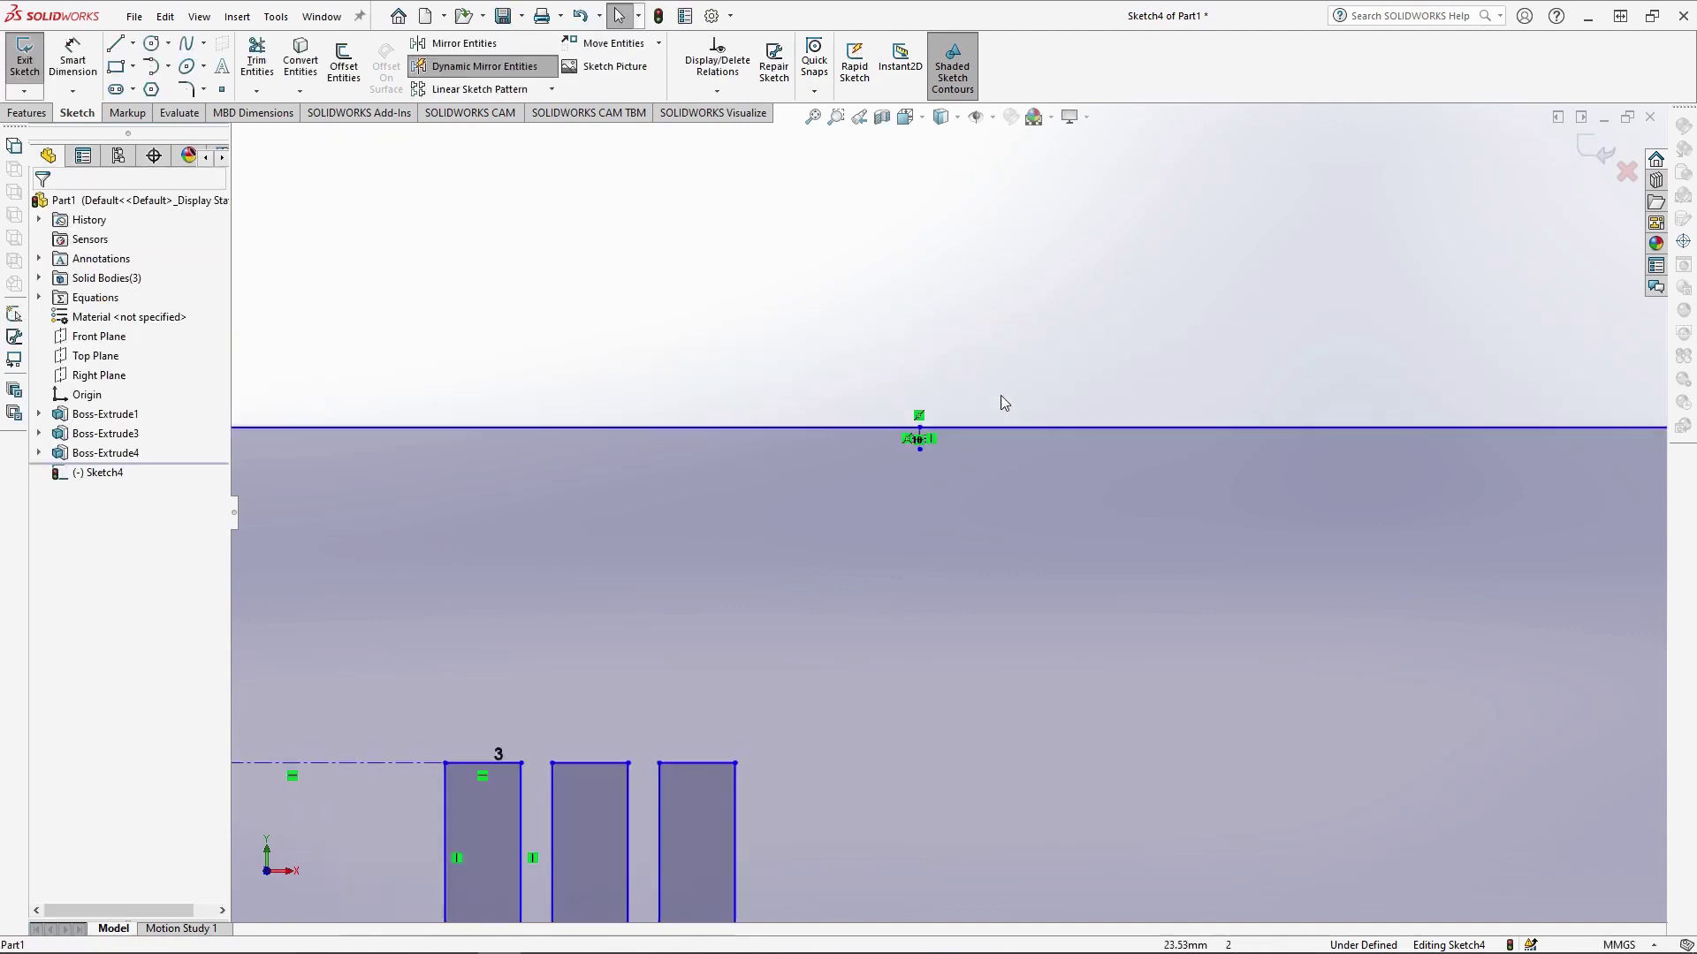
Draw a 70 mm horizontal centerline leftward from the lower end of the short vertical one, mirrored to the other side
{"action": "scroll", "coordinate": [1001, 574], "scroll_direction": "down", "scroll_amount": 2}
{"action": "left_click", "coordinate": [132, 42]}
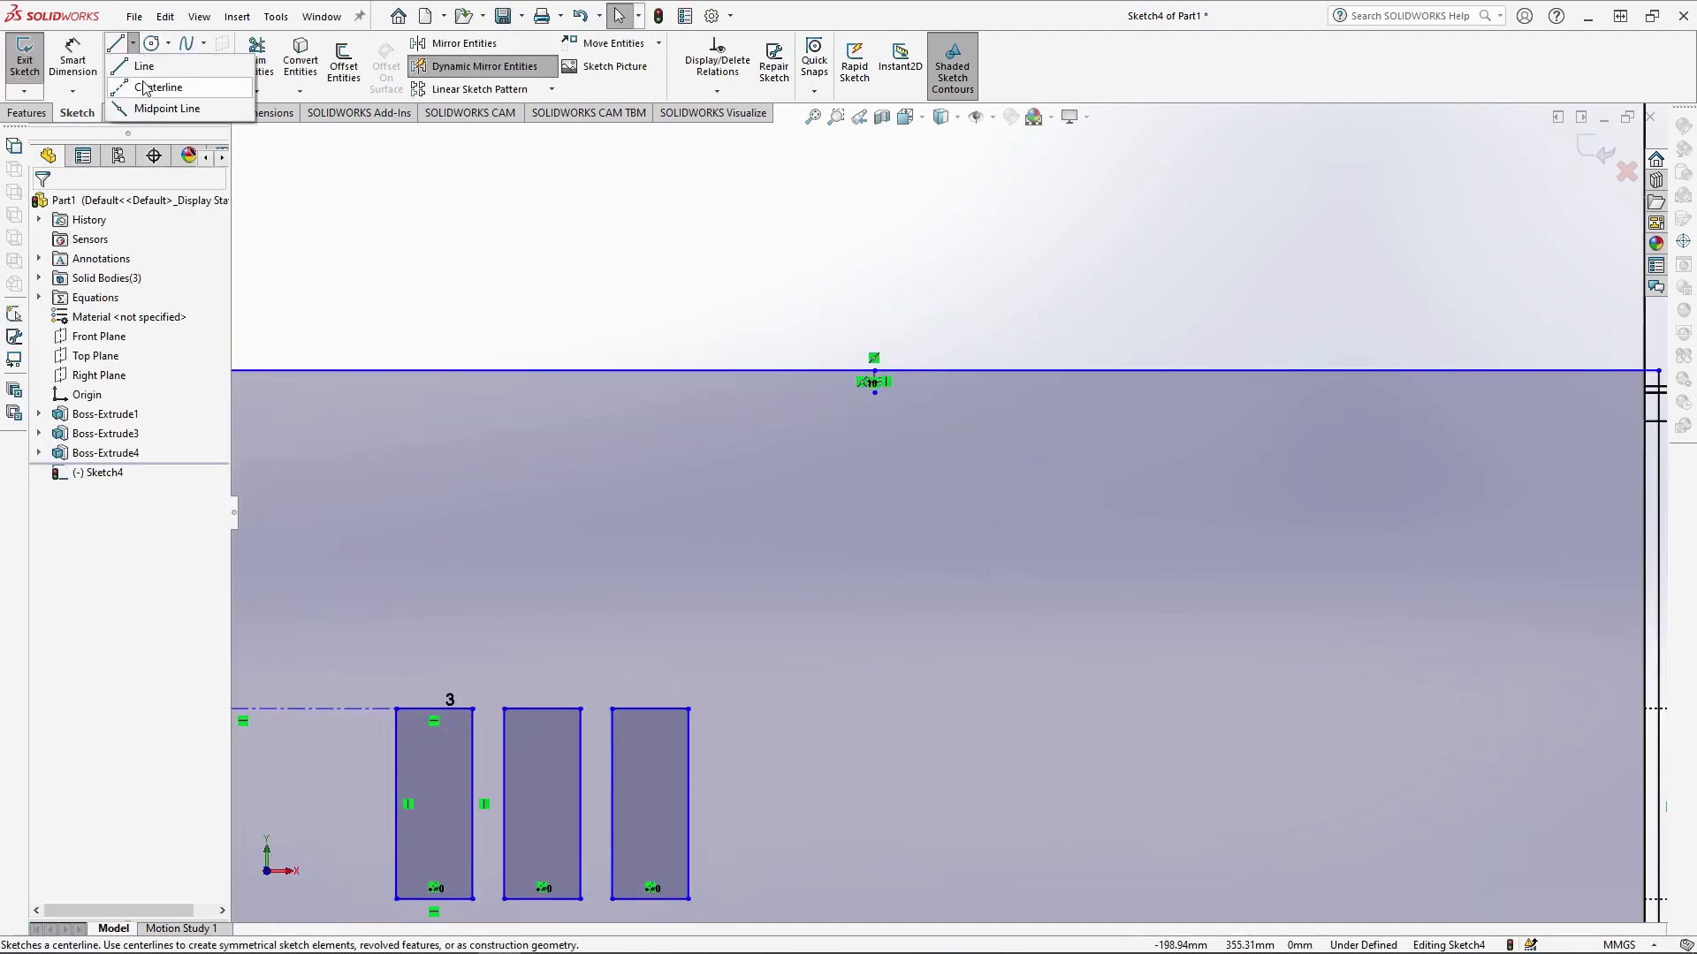
{"action": "left_click", "coordinate": [148, 88]}
{"action": "scroll", "coordinate": [813, 353], "scroll_direction": "down", "scroll_amount": 1}
{"action": "left_click", "coordinate": [874, 393]}
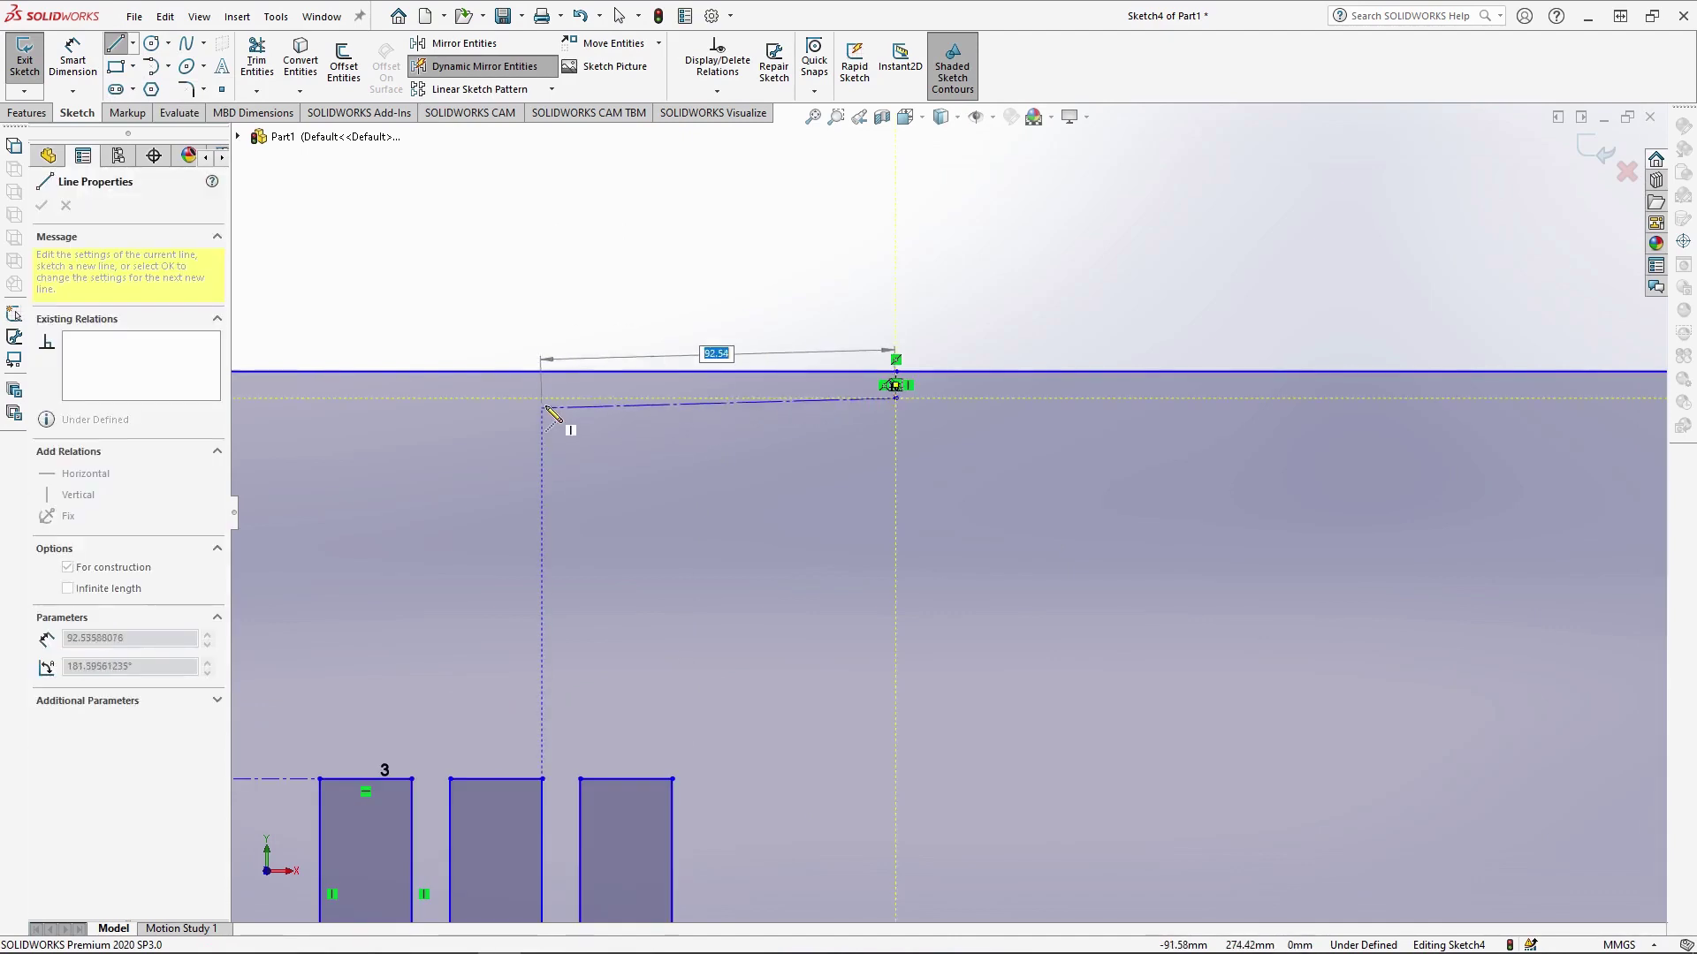
{"action": "left_click", "coordinate": [628, 398]}
{"action": "key", "text": "Escape"}
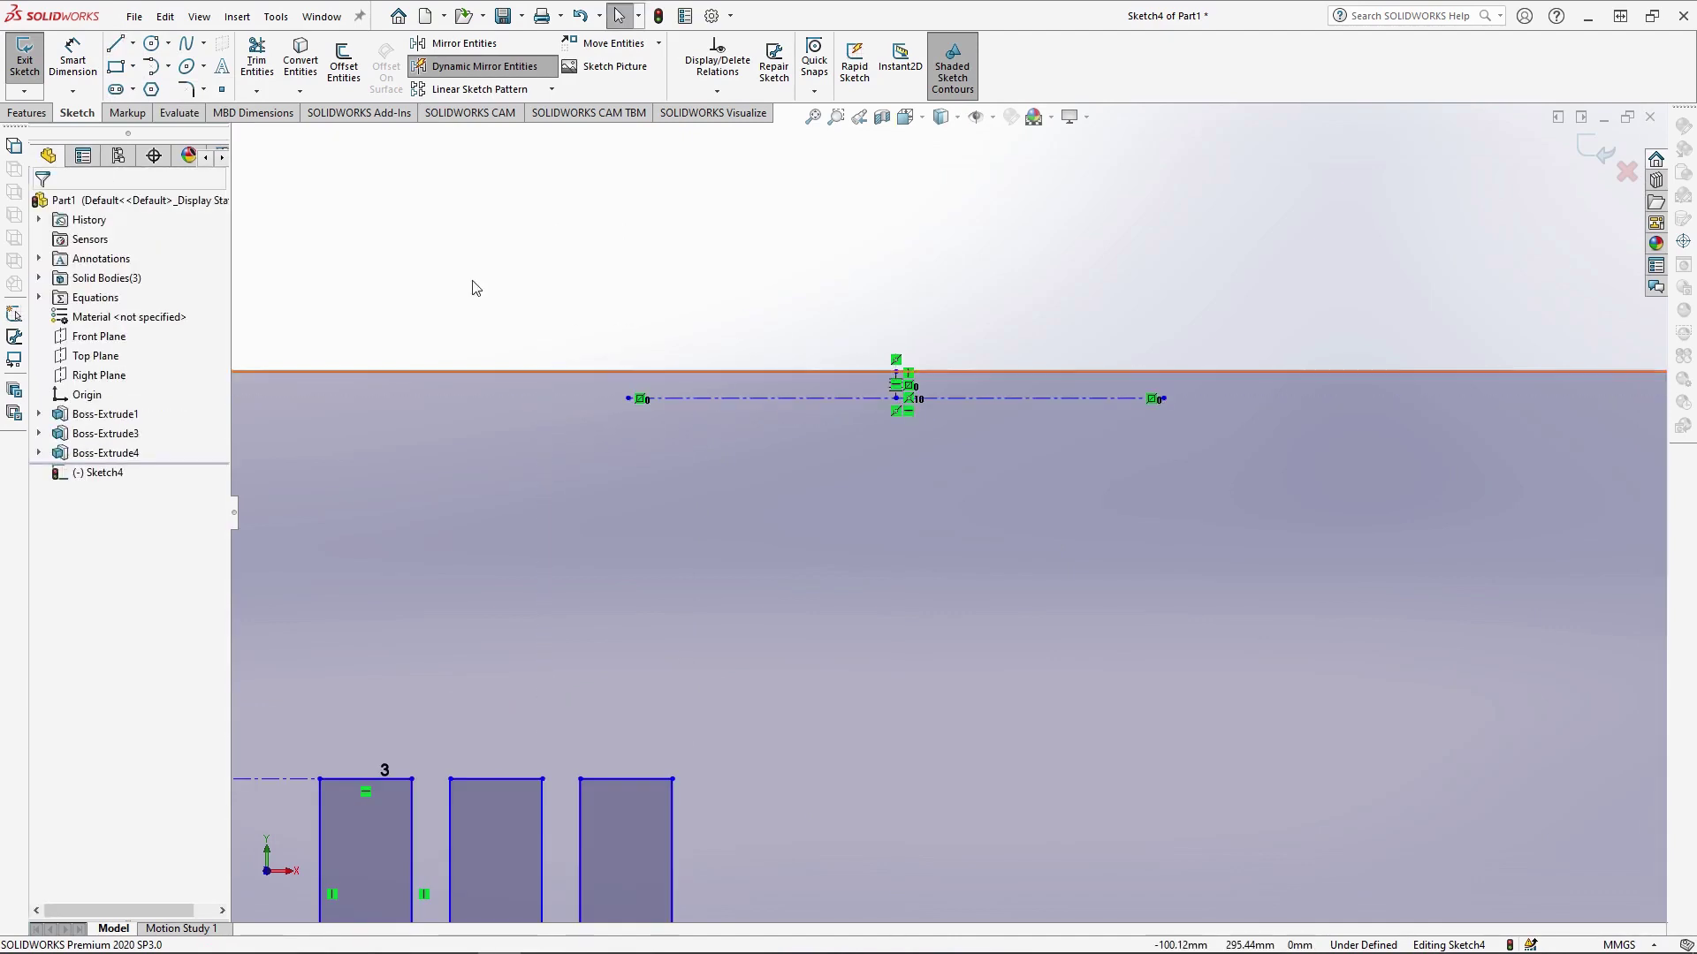
Draw a 100 by 9 mm slot rectangle outward from the left end of the horizontal centerline, mirrored to the other side
{"action": "left_click", "coordinate": [116, 66]}
{"action": "scroll", "coordinate": [746, 460], "scroll_direction": "up", "scroll_amount": 2}
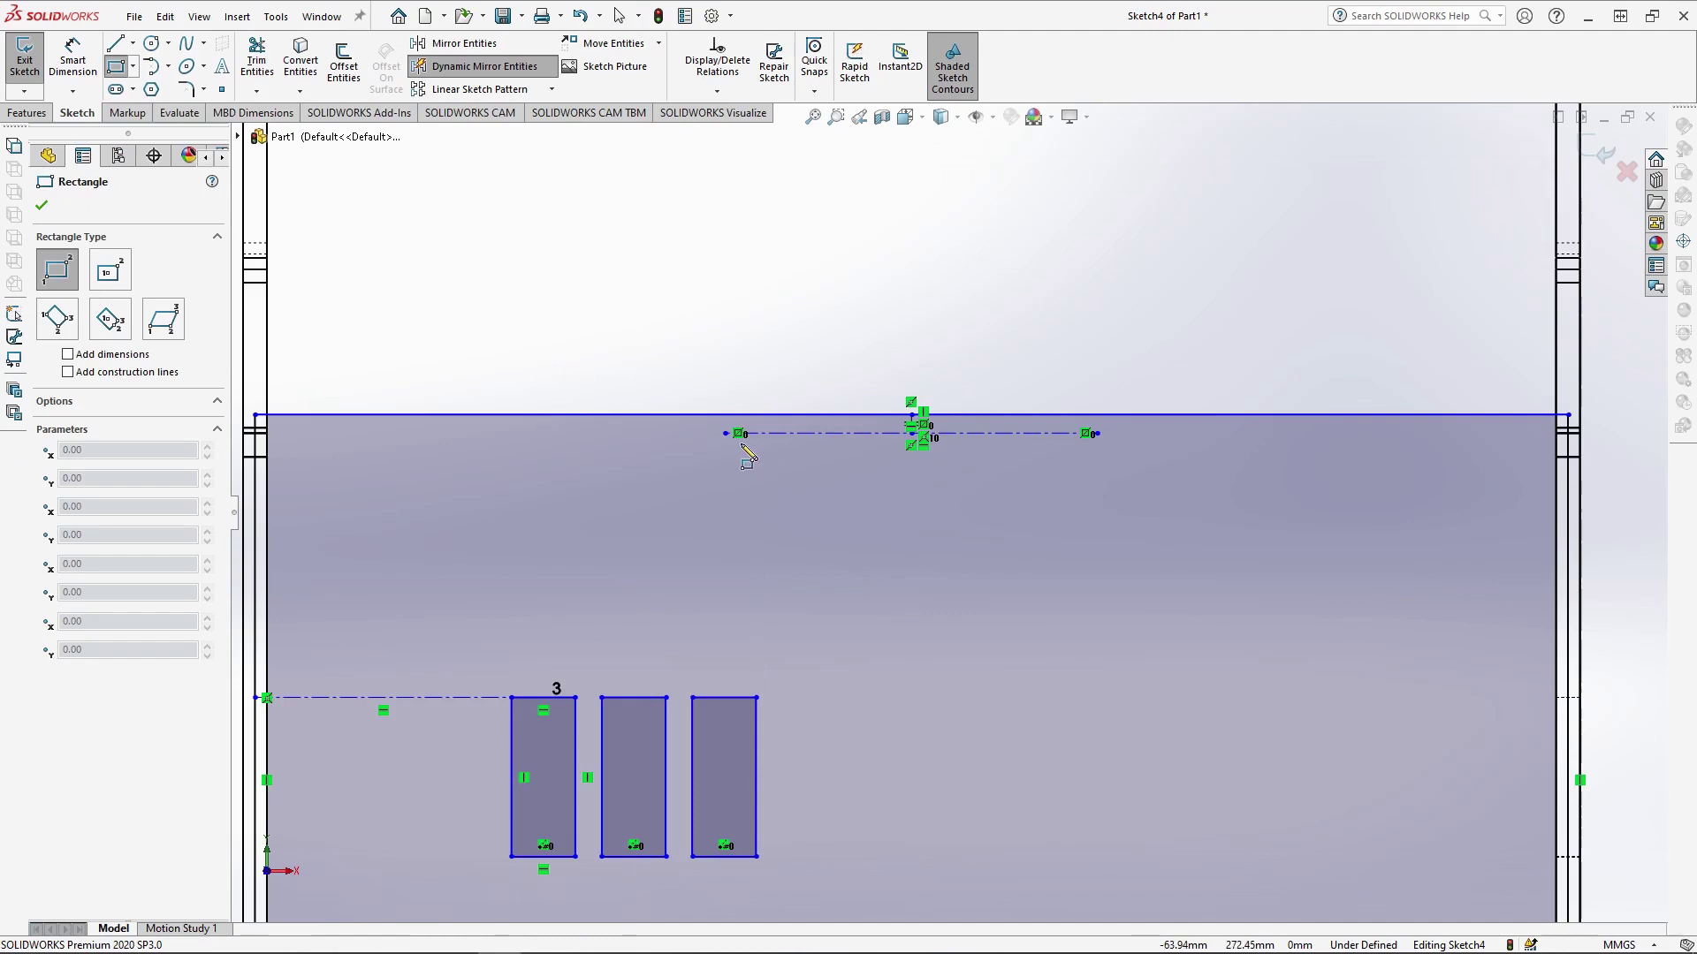
{"action": "left_click", "coordinate": [725, 433]}
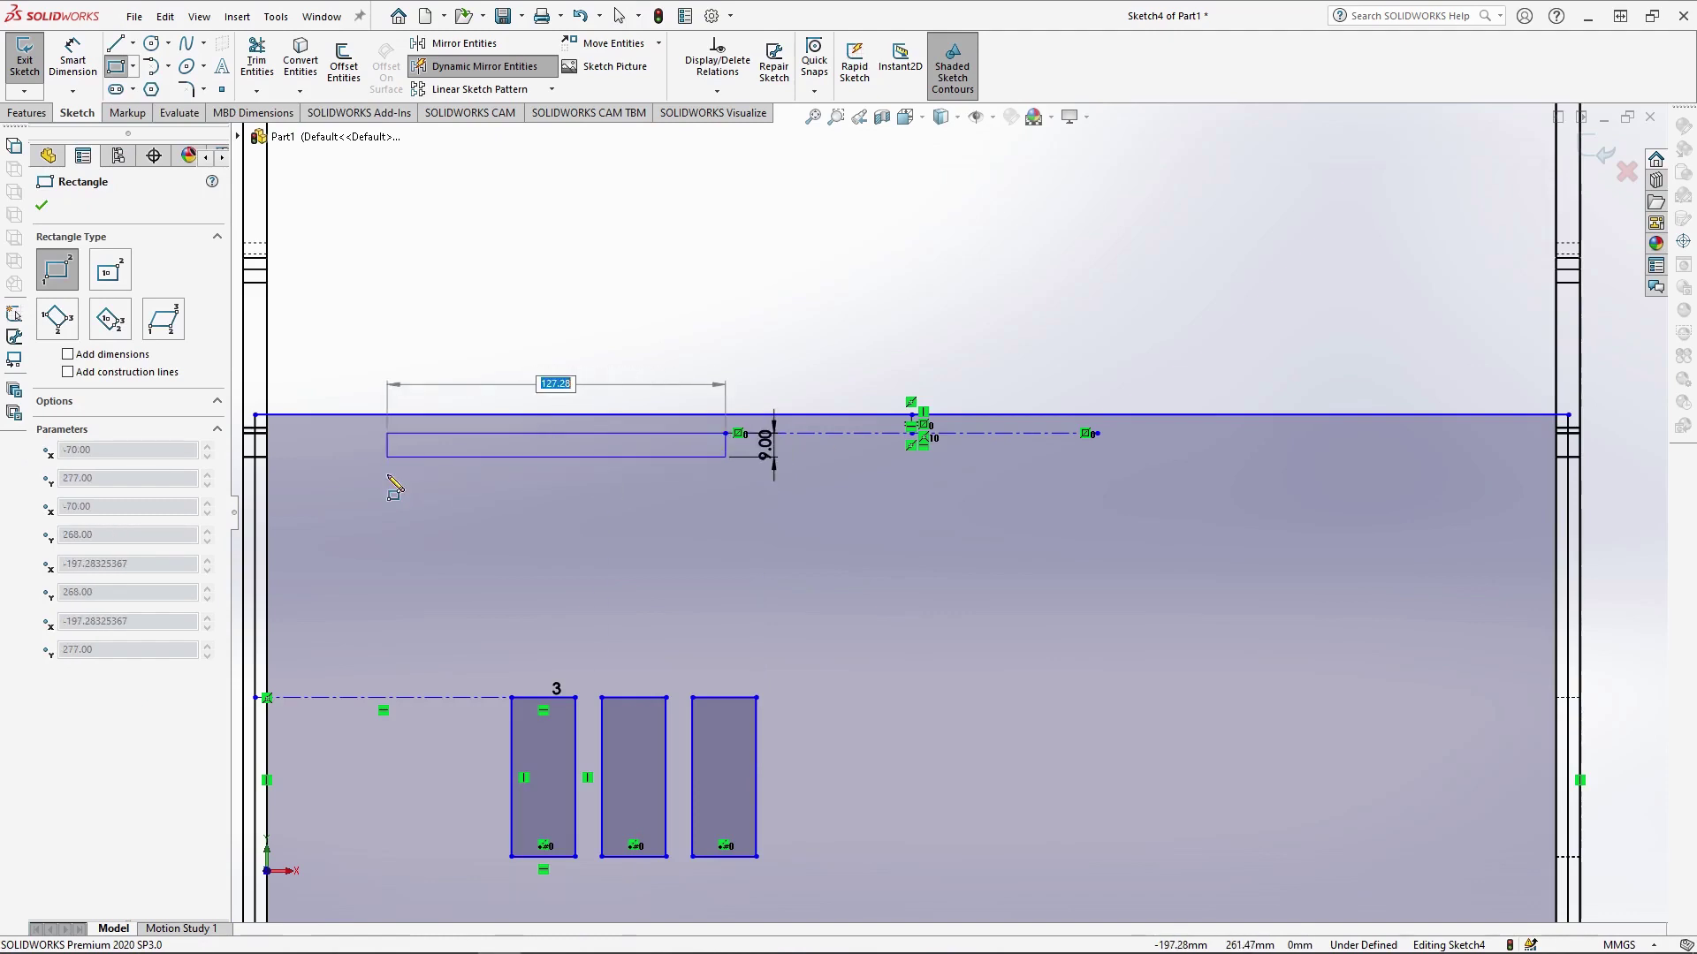
{"action": "type", "text": "100"}
{"action": "key", "text": "Return"}
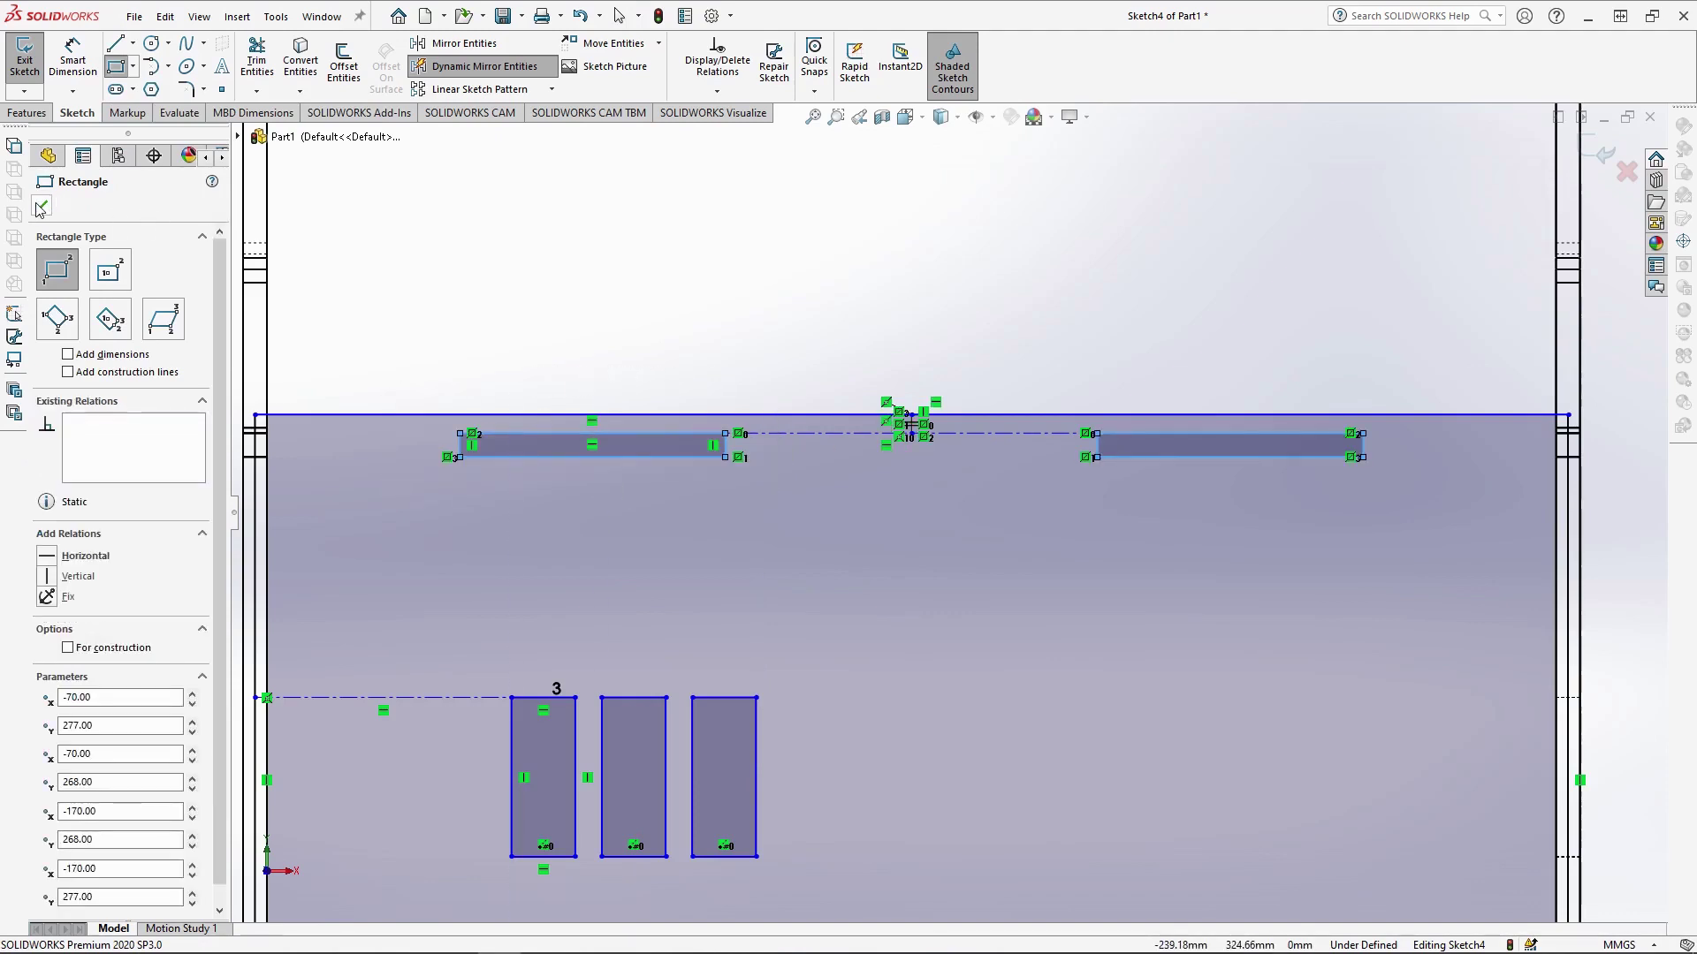
{"action": "left_click", "coordinate": [40, 206]}
{"action": "scroll", "coordinate": [947, 500], "scroll_direction": "up", "scroll_amount": 5}
{"action": "middle_click_drag", "start_coordinate": [963, 427], "coordinate": [942, 508]}
{"action": "scroll", "coordinate": [1184, 389], "scroll_direction": "down", "scroll_amount": 2}
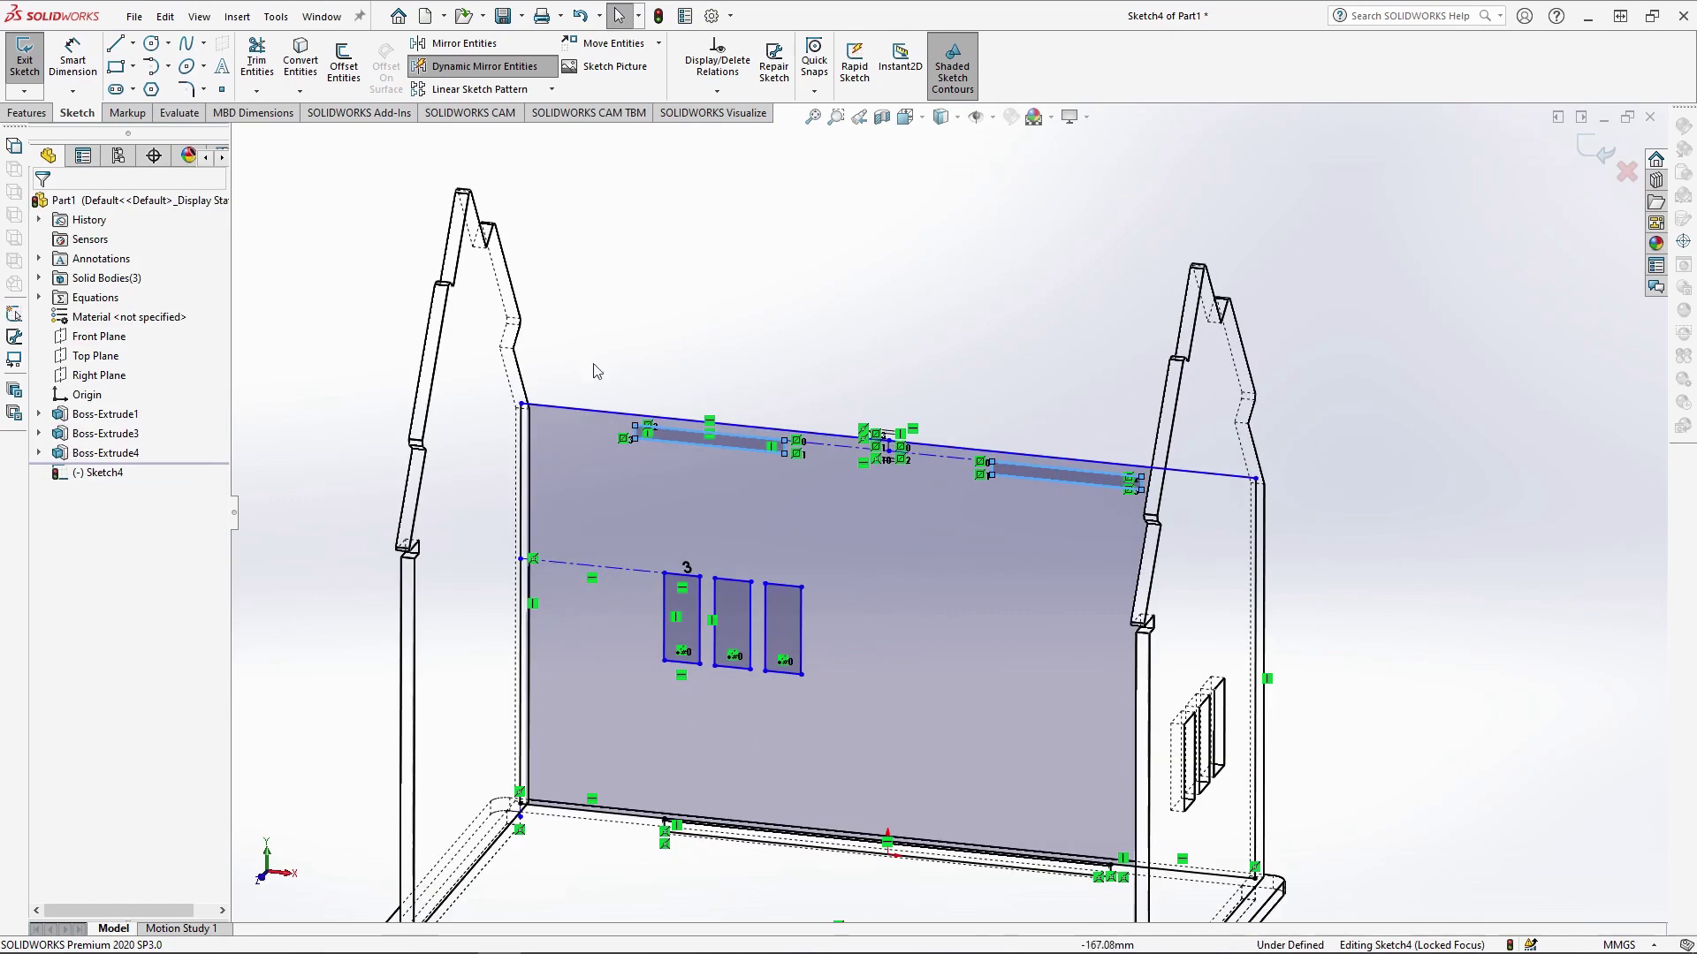
Extrude the windowed rear panel sketch 4 mm as a separate body without merging the result
{"action": "left_click", "coordinate": [27, 114]}
{"action": "left_click", "coordinate": [32, 62]}
{"action": "type", "text": "4"}
{"action": "key", "text": "Return"}
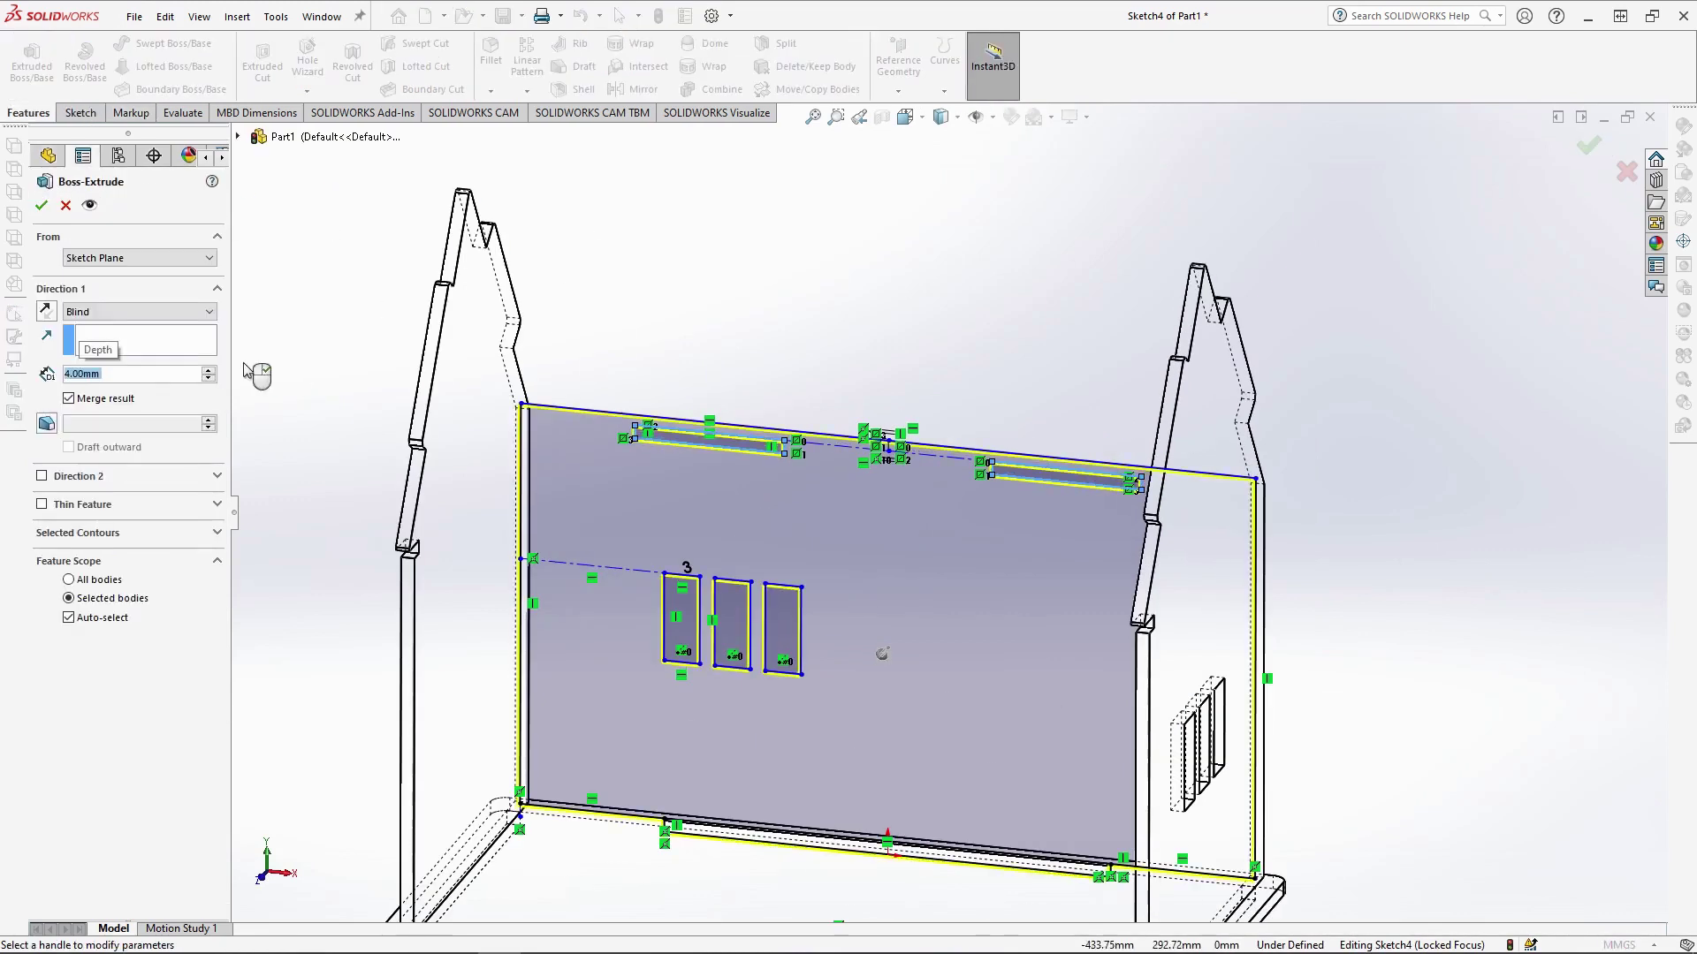
{"action": "left_click", "coordinate": [104, 399]}
{"action": "middle_click_drag", "start_coordinate": [837, 284], "coordinate": [705, 421]}
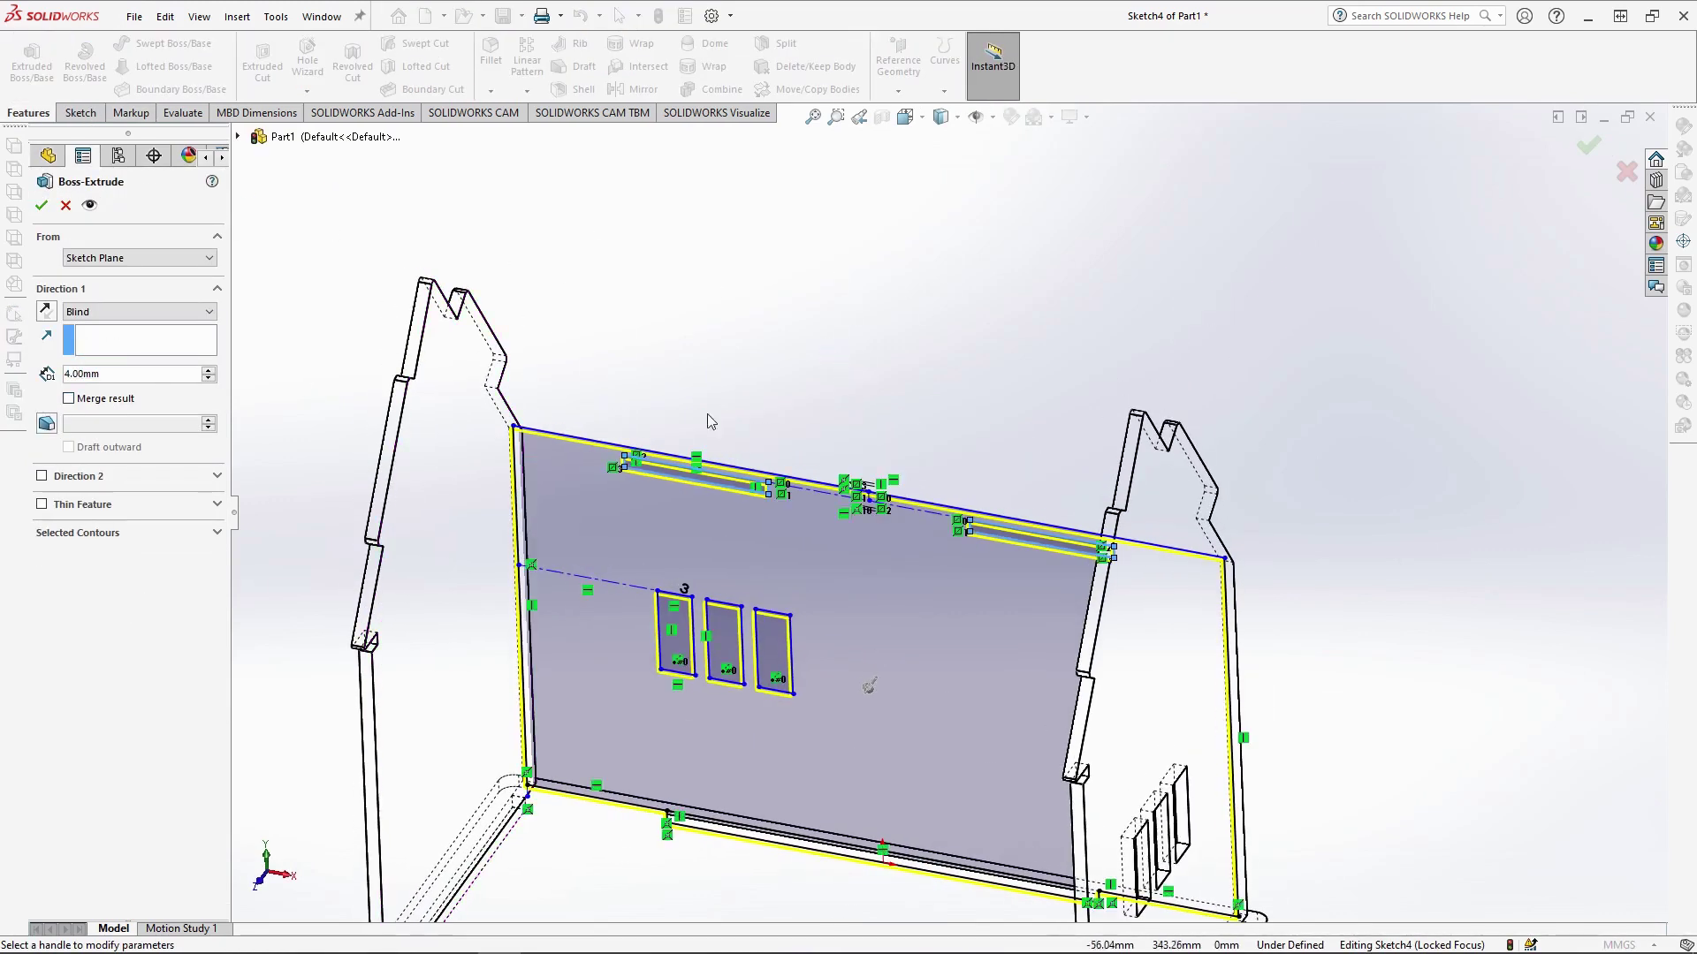
{"action": "left_click", "coordinate": [42, 205]}
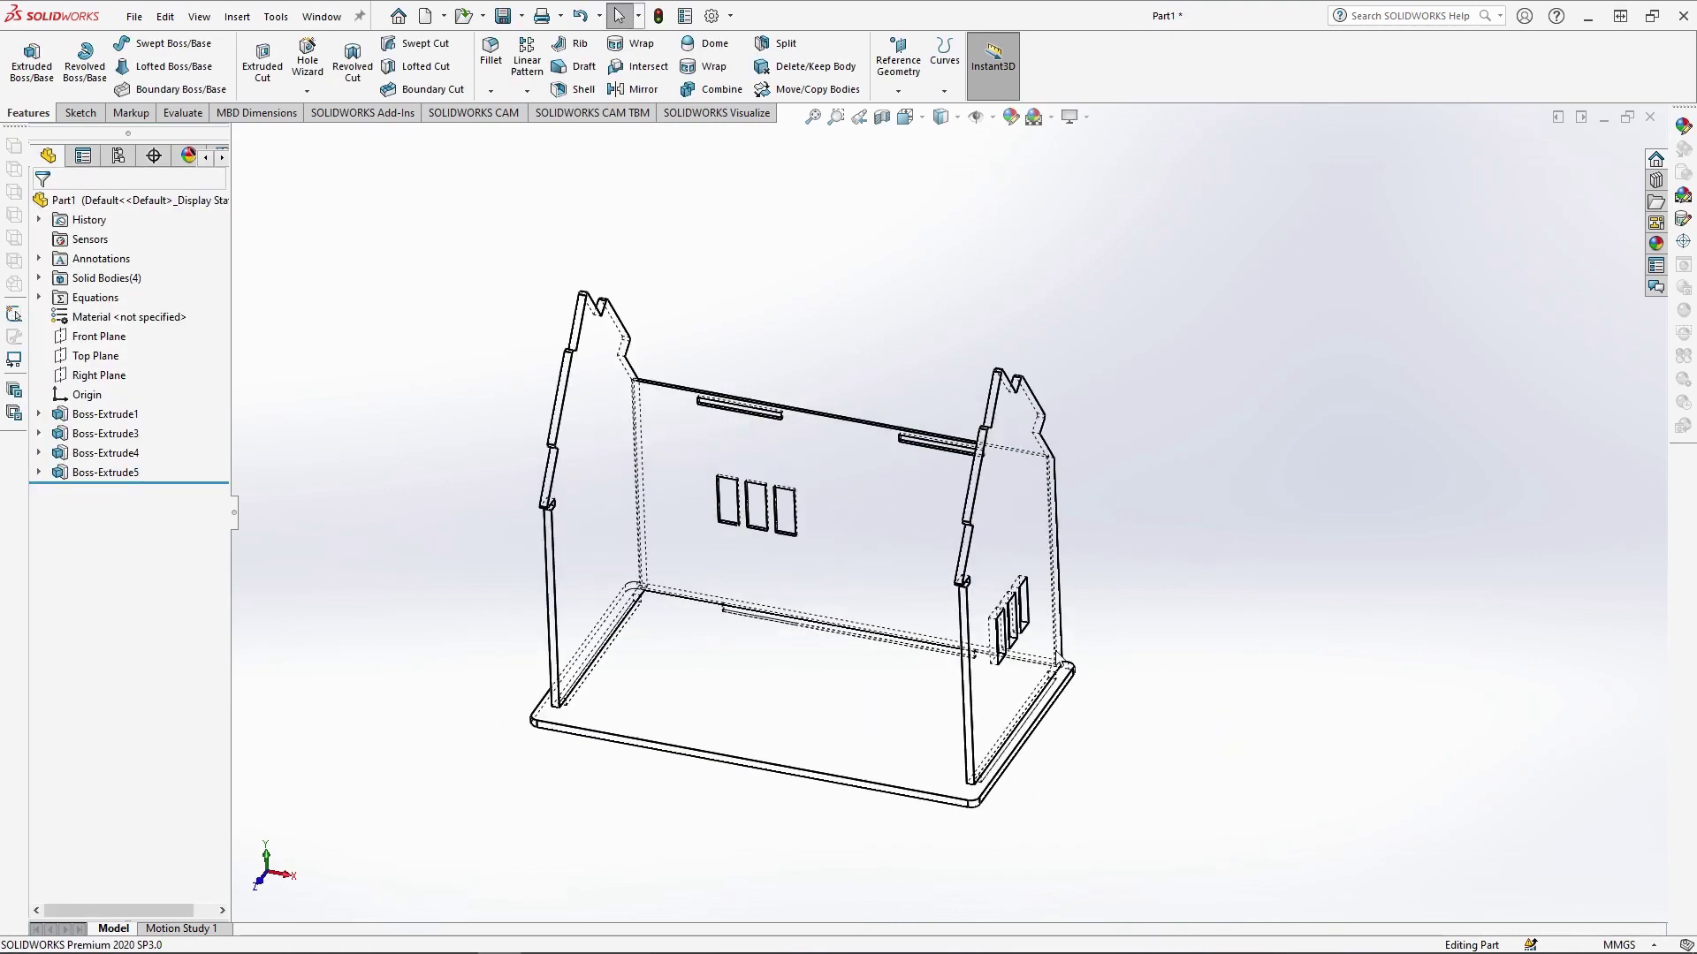
Display the model as Shaded With Edges and view it from the front at an angle
{"action": "left_click", "coordinate": [942, 119]}
{"action": "left_click", "coordinate": [941, 142]}
{"action": "middle_click_drag", "start_coordinate": [906, 871], "coordinate": [906, 707]}
{"action": "middle_click_drag", "start_coordinate": [1039, 786], "coordinate": [972, 892]}
{"action": "scroll", "coordinate": [704, 518], "scroll_direction": "down", "scroll_amount": 5}
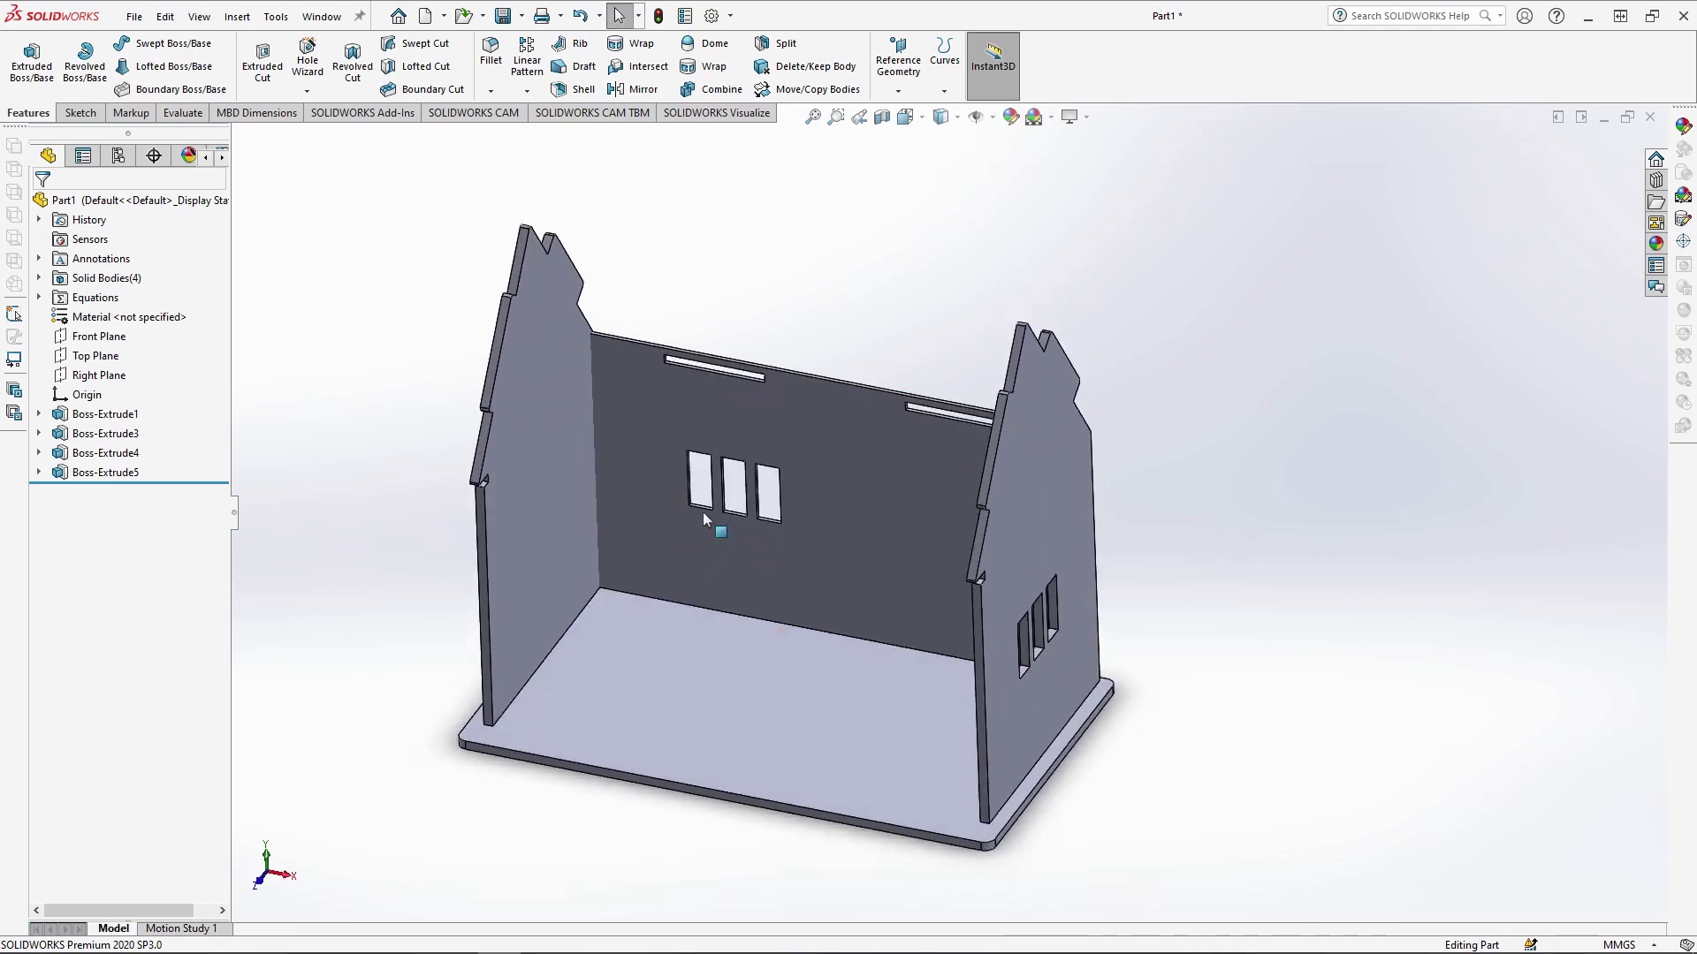
Start a sketch on the rear panel's narrow top face and convert the face's outline into sketch entities
{"action": "scroll", "coordinate": [705, 353], "scroll_direction": "down", "scroll_amount": 3}
{"action": "left_click", "coordinate": [677, 477]}
{"action": "left_click", "coordinate": [924, 334]}
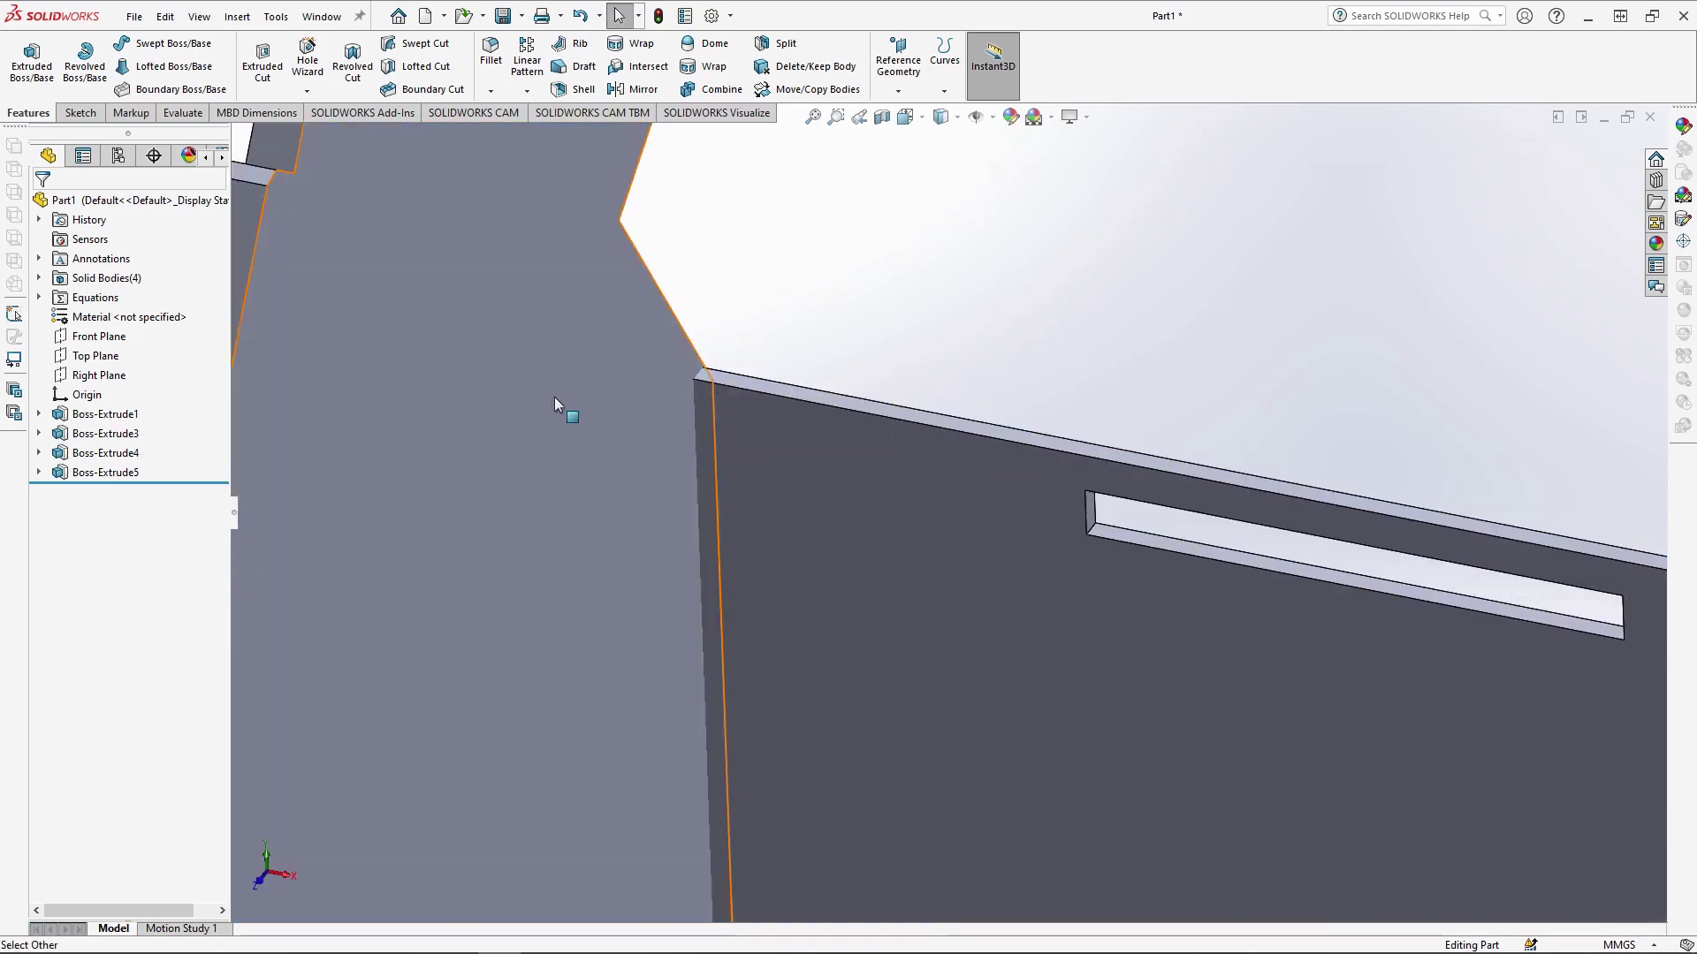
{"action": "scroll", "coordinate": [1241, 441], "scroll_direction": "up", "scroll_amount": 5}
{"action": "scroll", "coordinate": [1174, 492], "scroll_direction": "down", "scroll_amount": 2}
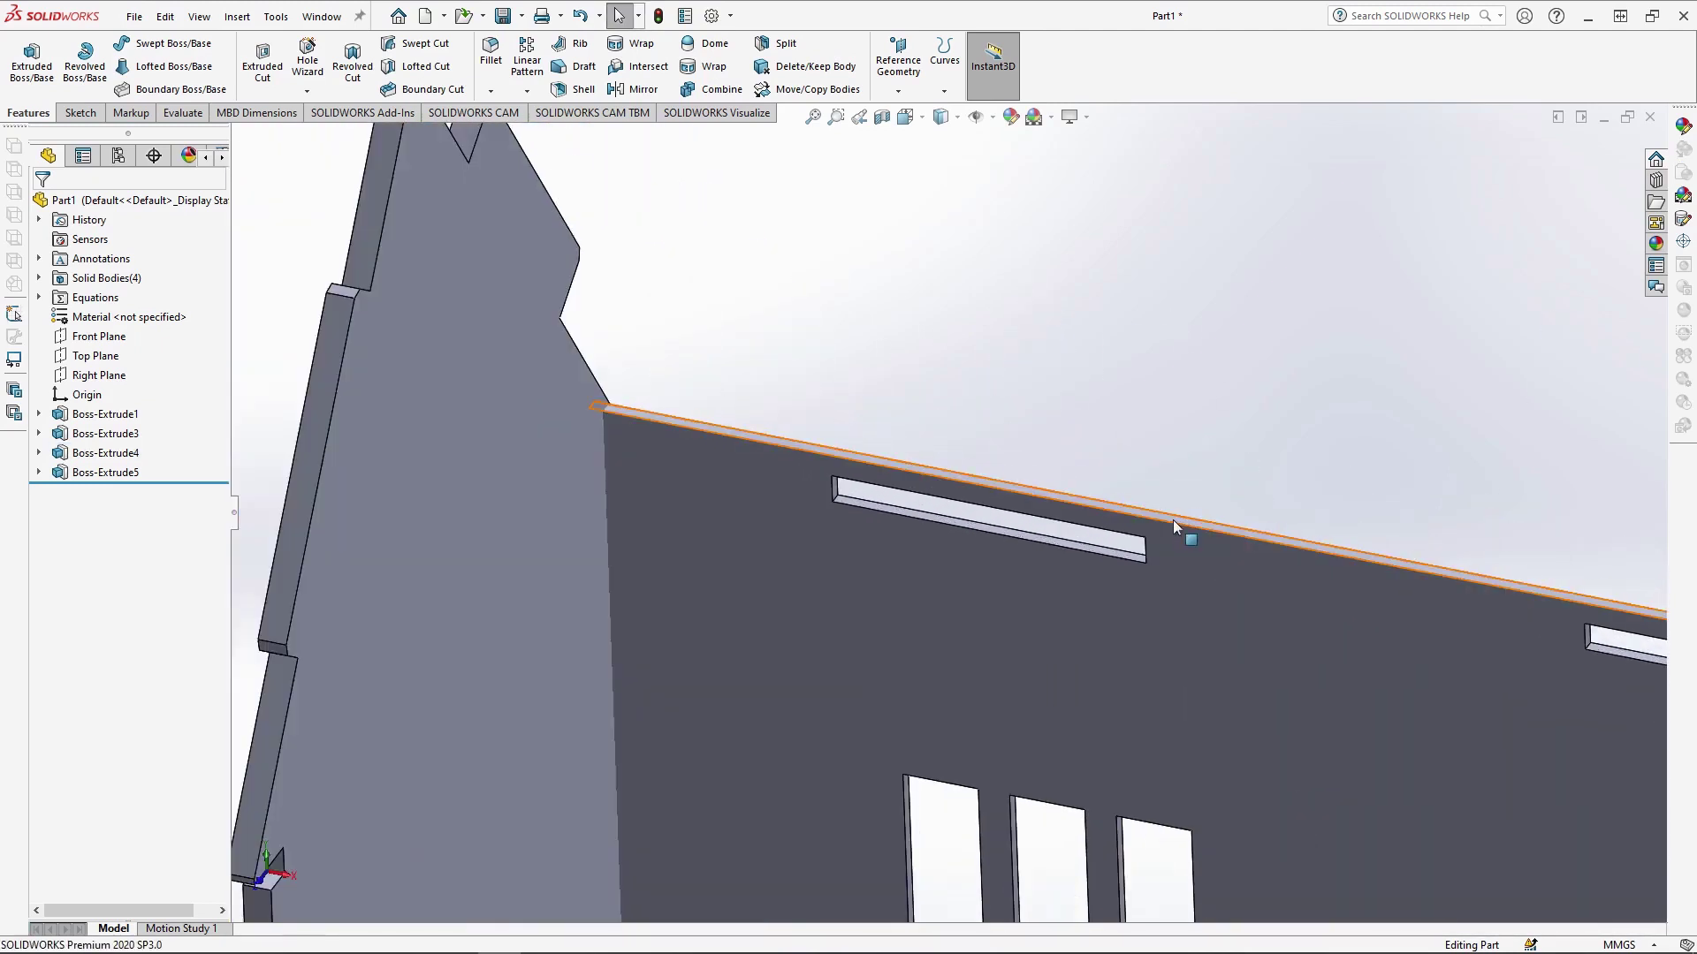
{"action": "left_click", "coordinate": [1173, 523]}
{"action": "left_click", "coordinate": [1248, 471]}
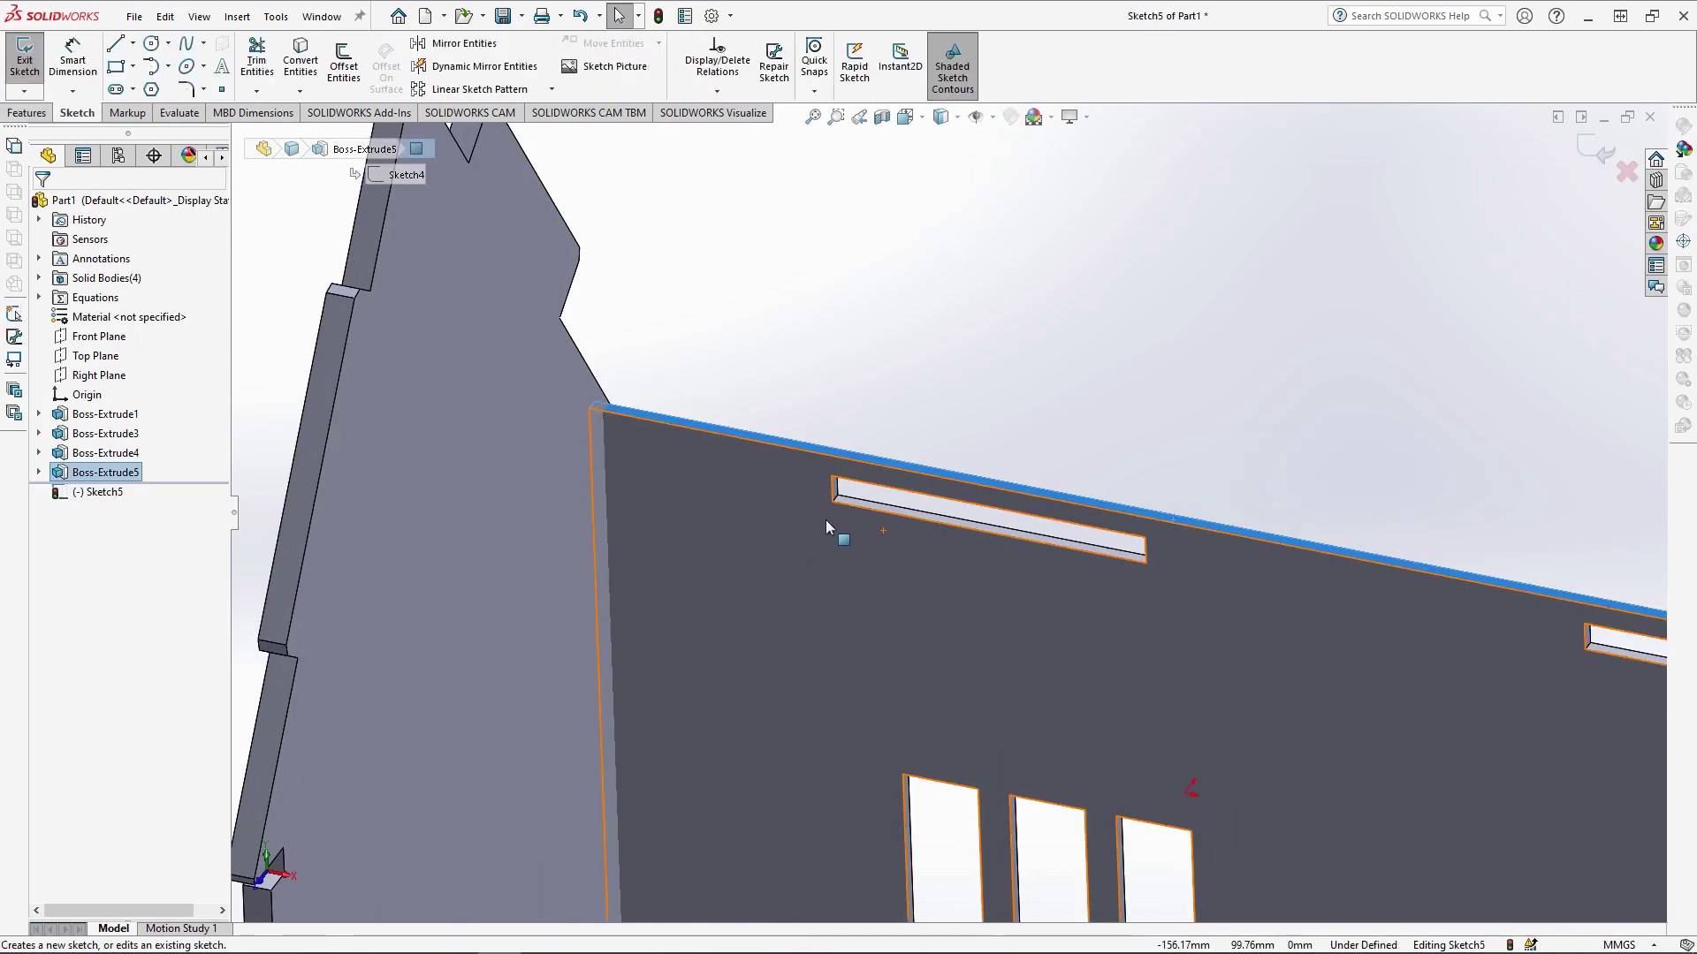
{"action": "left_click", "coordinate": [301, 64]}
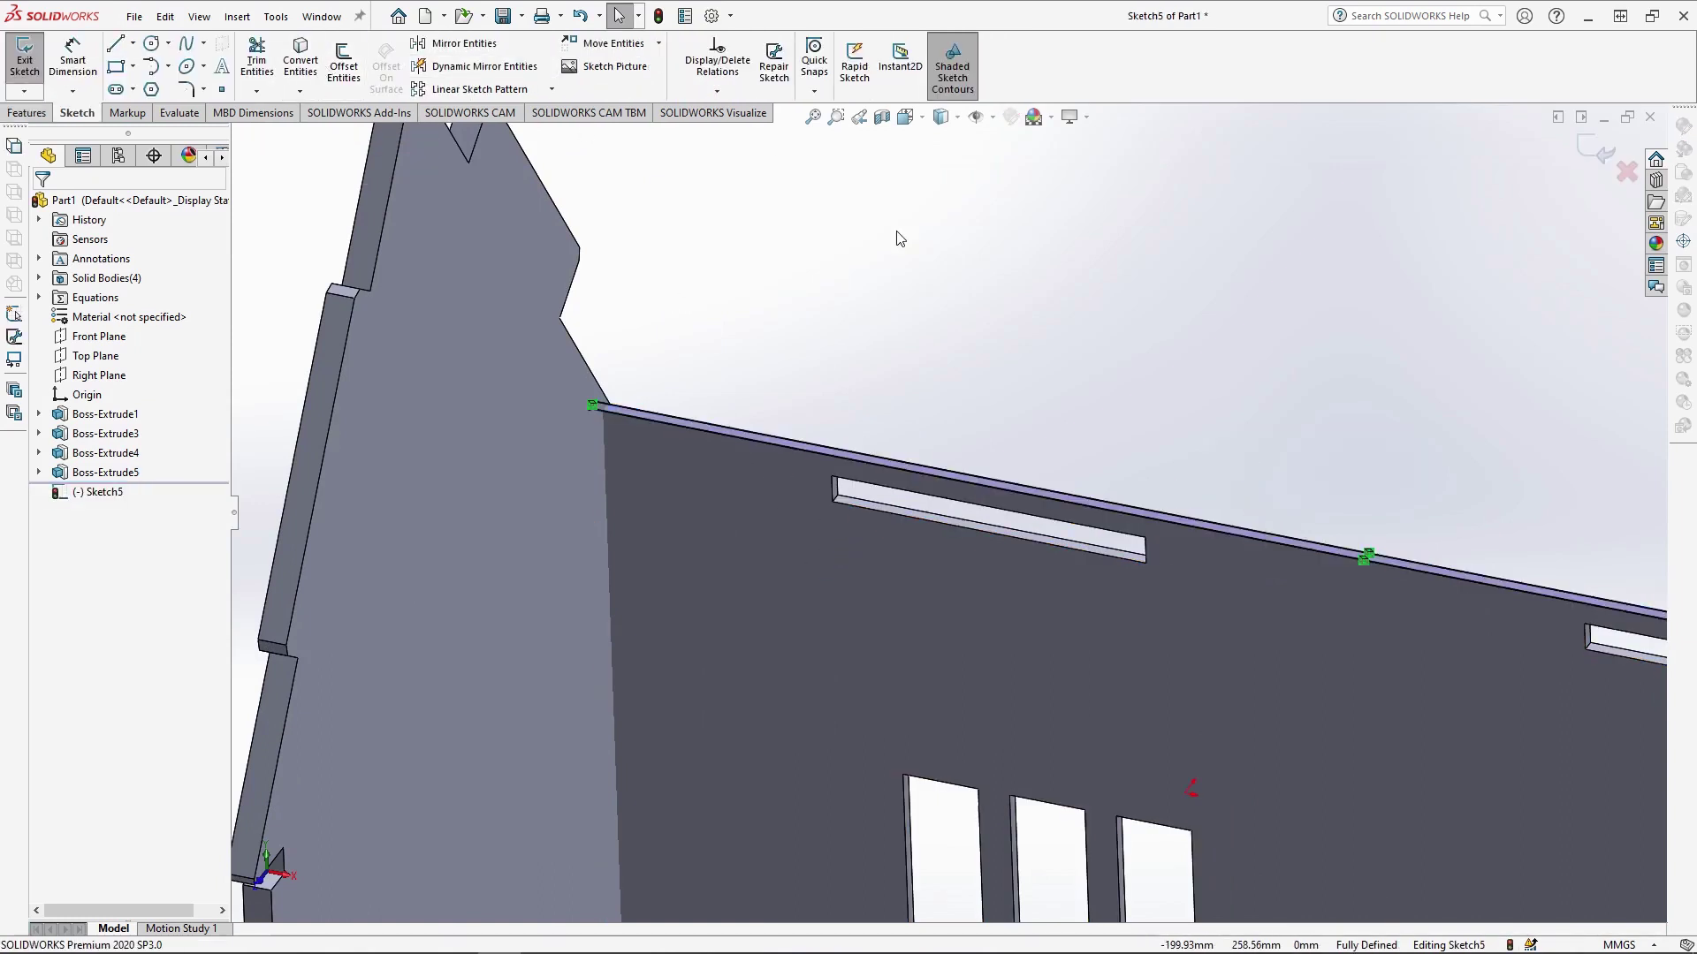
Start an extruded cut from the converted outline, ending Up To Vertex at the rear panel's bottom outer corner
{"action": "scroll", "coordinate": [898, 239], "scroll_direction": "up", "scroll_amount": 3}
{"action": "mouse_move", "coordinate": [979, 391]}
{"action": "middle_mouse_down"}
{"action": "mouse_move", "coordinate": [729, 394]}
{"action": "mouse_move", "coordinate": [742, 447]}
{"action": "middle_mouse_up"}
{"action": "scroll", "coordinate": [1527, 438], "scroll_direction": "down", "scroll_amount": 4}
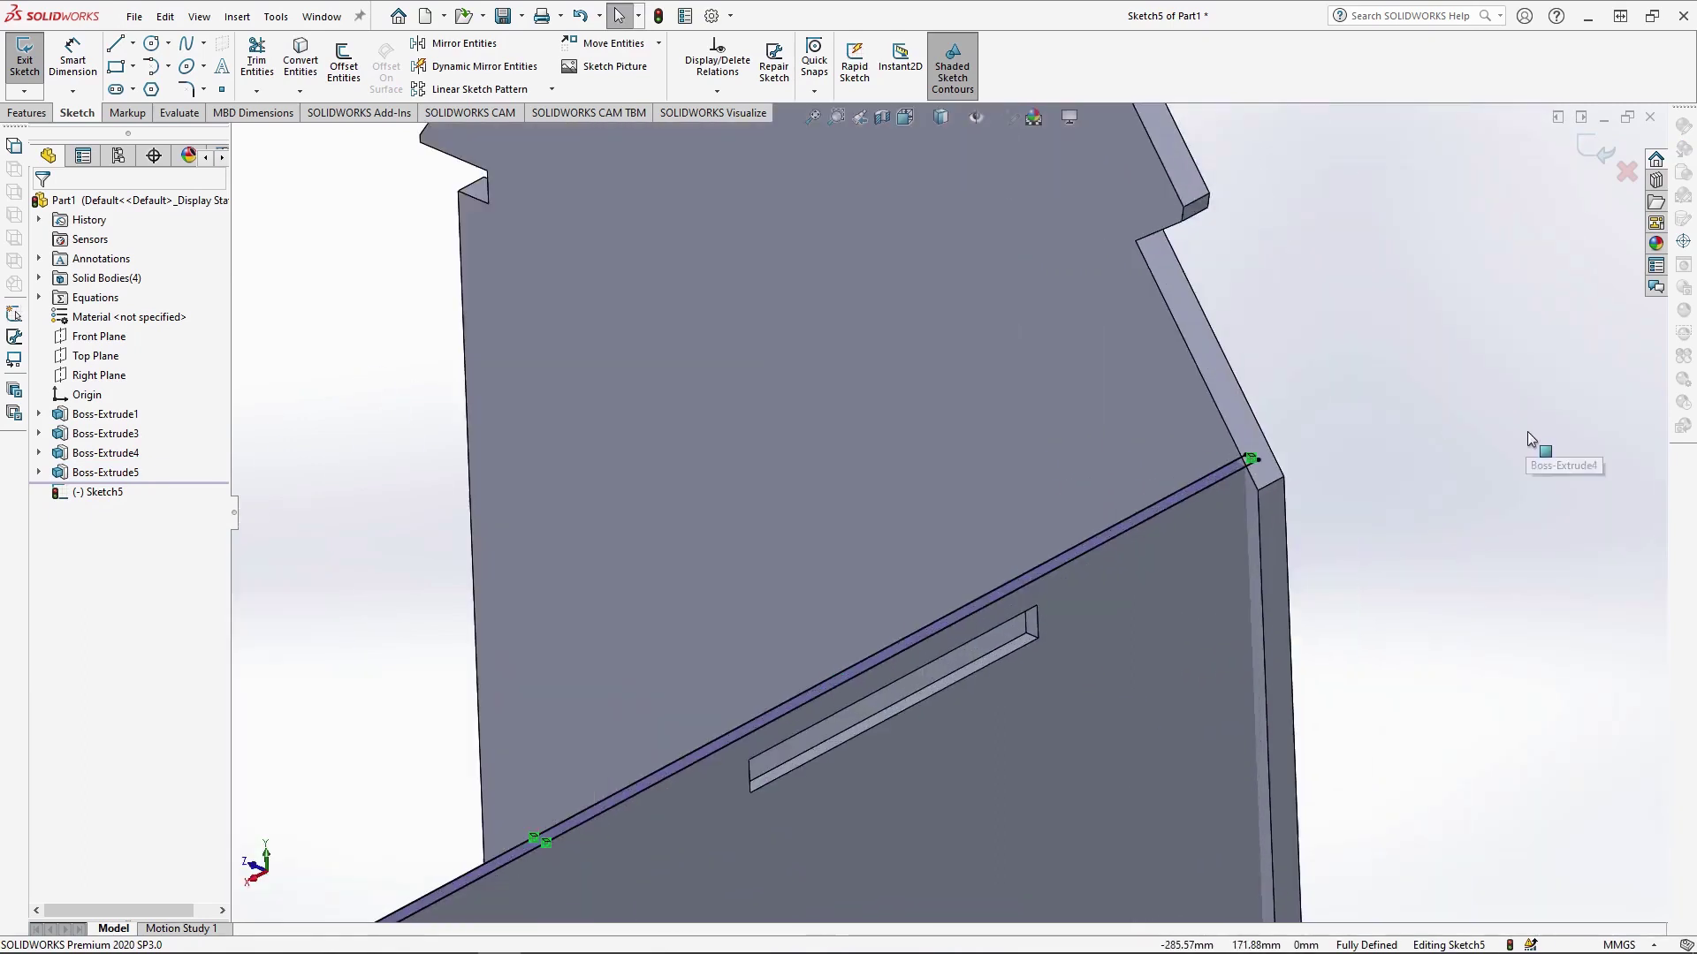
{"action": "left_click", "coordinate": [28, 114]}
{"action": "left_click", "coordinate": [263, 62]}
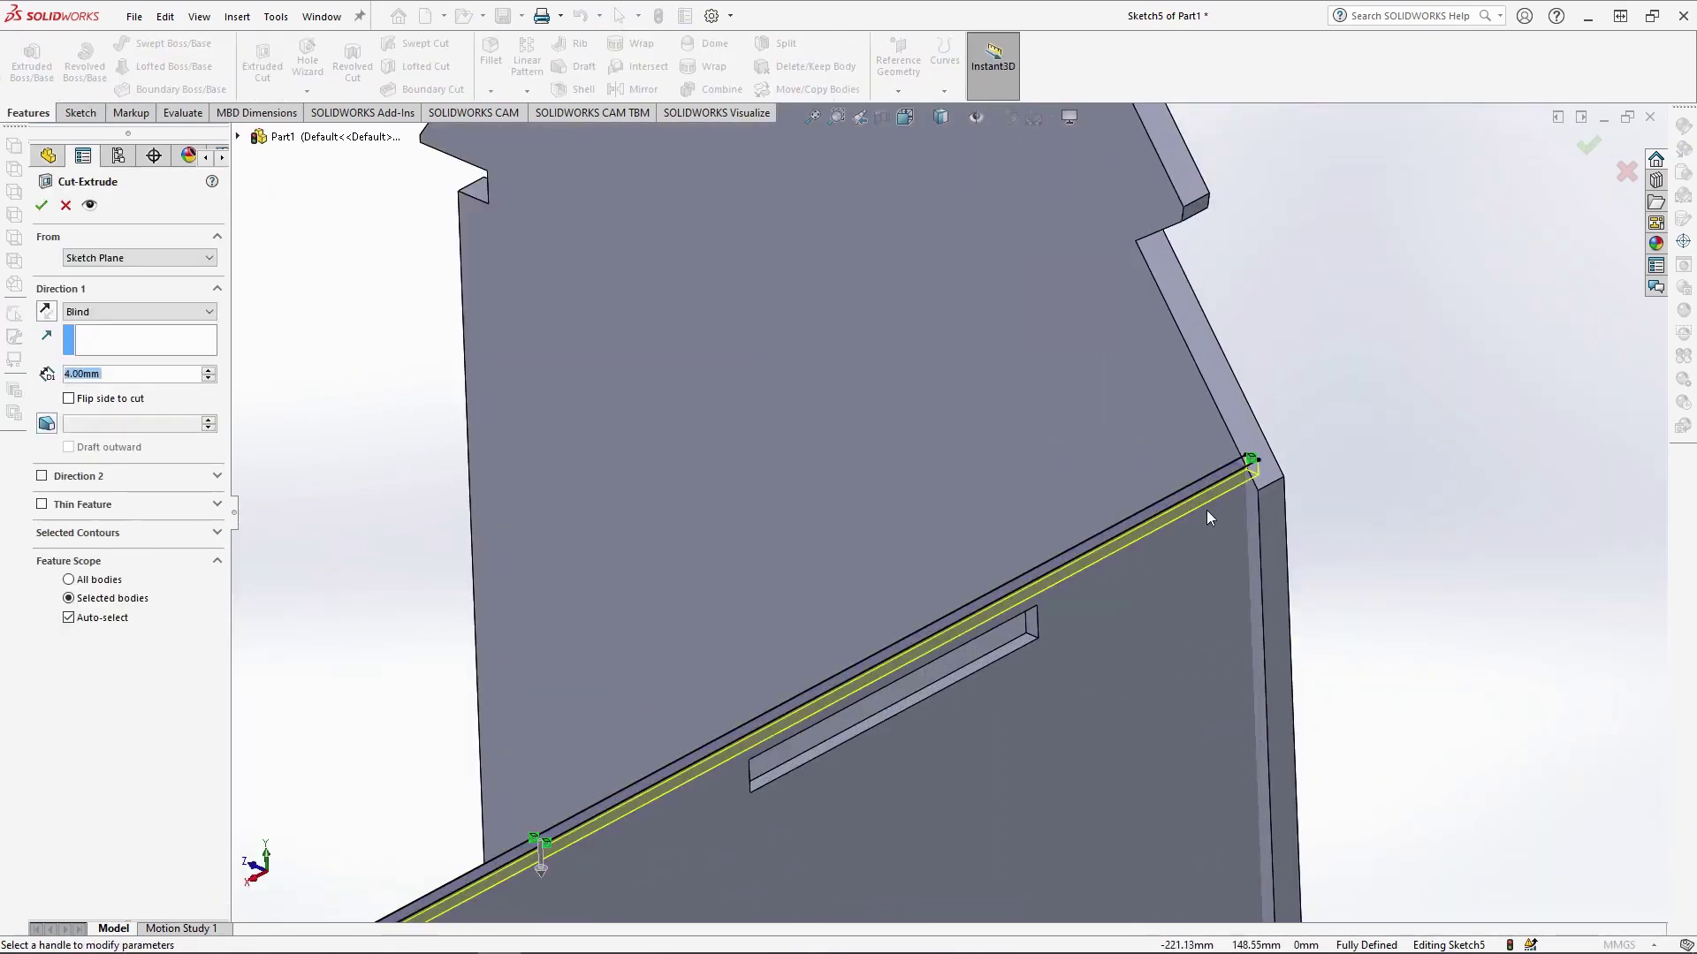
{"action": "scroll", "coordinate": [1207, 518], "scroll_direction": "up", "scroll_amount": 5}
{"action": "scroll", "coordinate": [431, 481], "scroll_direction": "down", "scroll_amount": 5}
{"action": "scroll", "coordinate": [1061, 698], "scroll_direction": "down", "scroll_amount": 3}
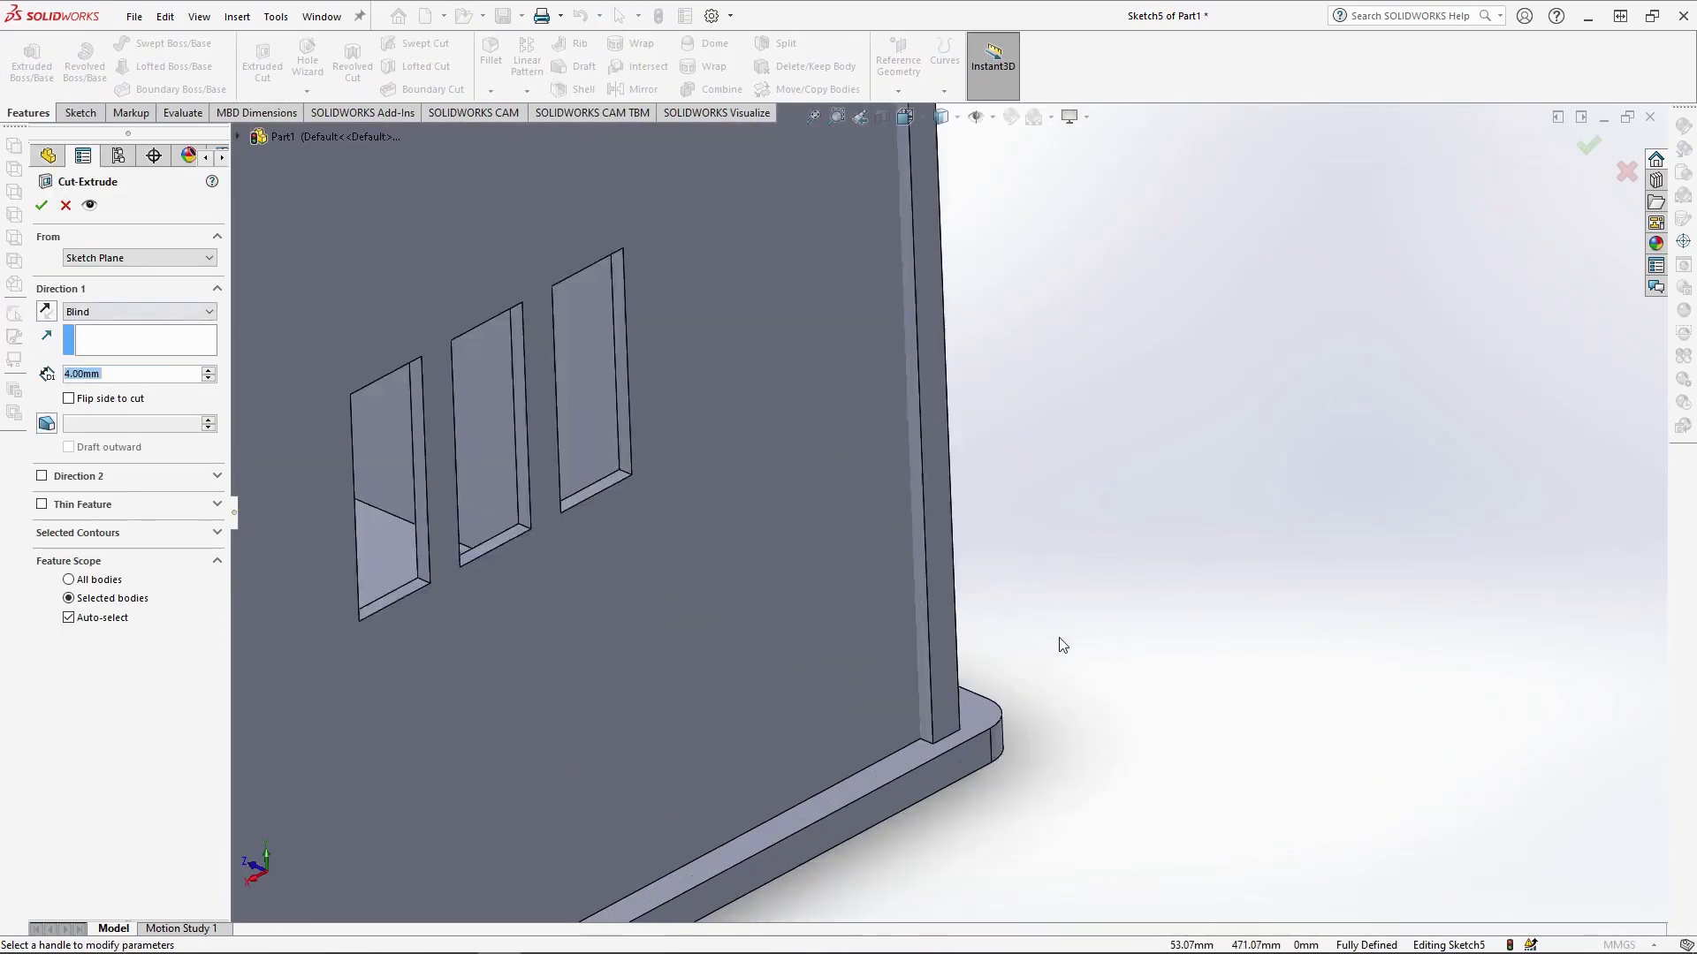
{"action": "left_click", "coordinate": [900, 758]}
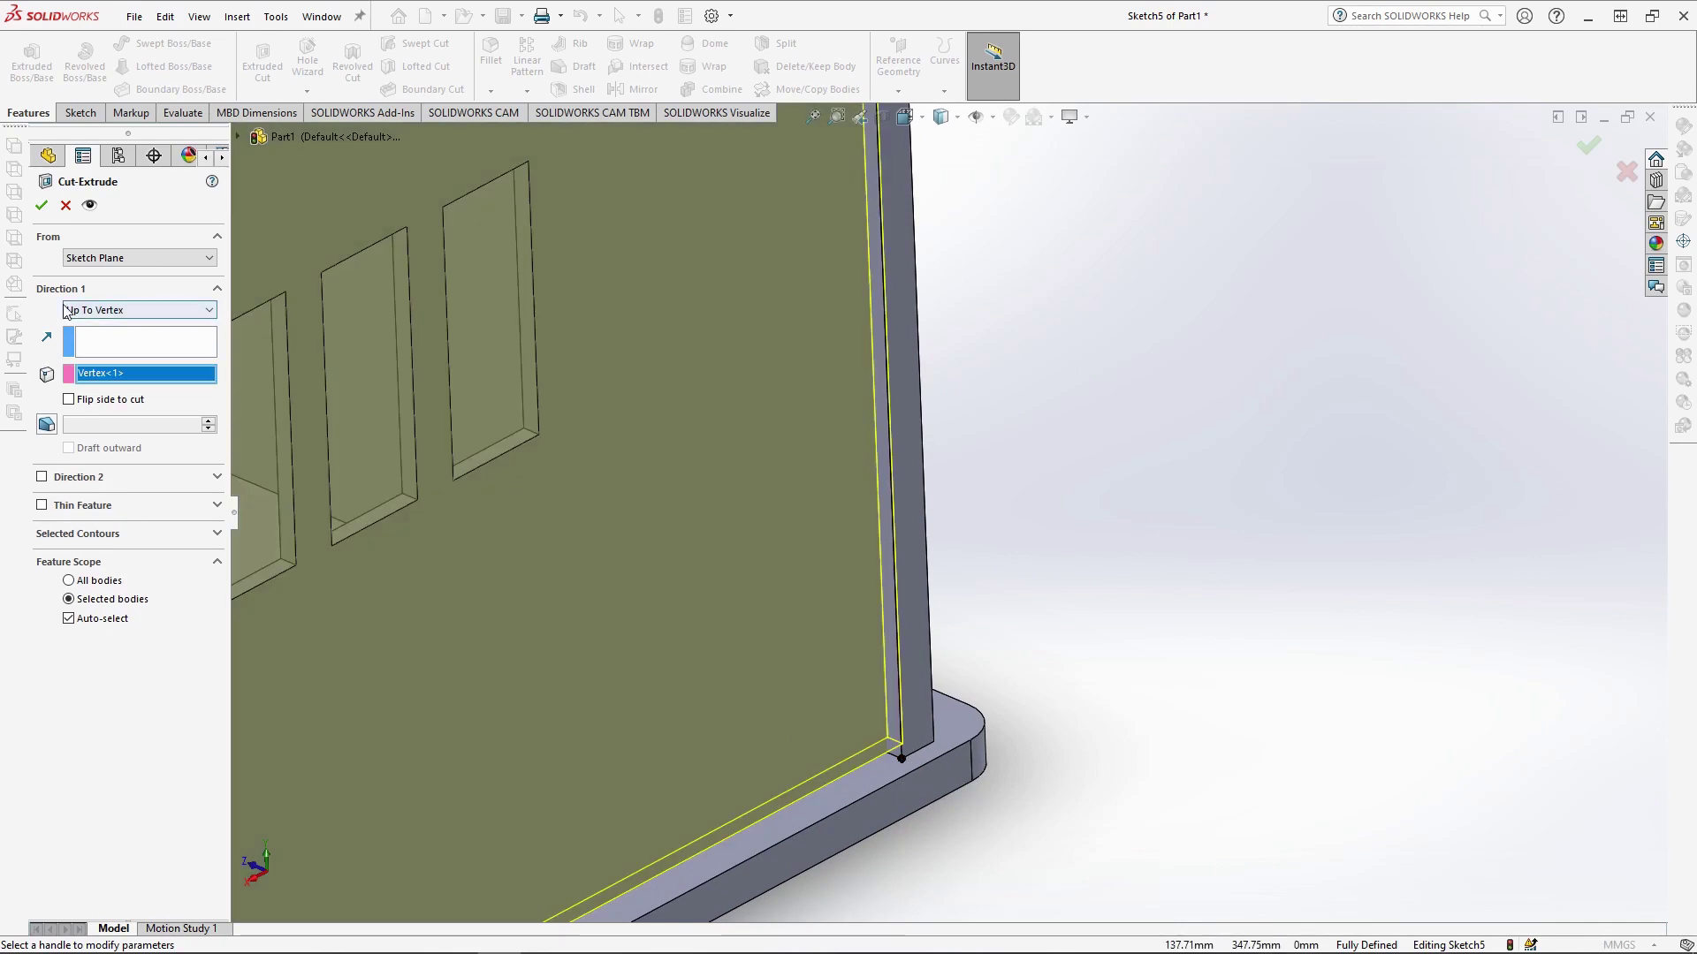
Add a second direction to the cut with the Through All end condition
{"action": "scroll", "coordinate": [831, 458], "scroll_direction": "up", "scroll_amount": 5}
{"action": "scroll", "coordinate": [911, 301], "scroll_direction": "down", "scroll_amount": 5}
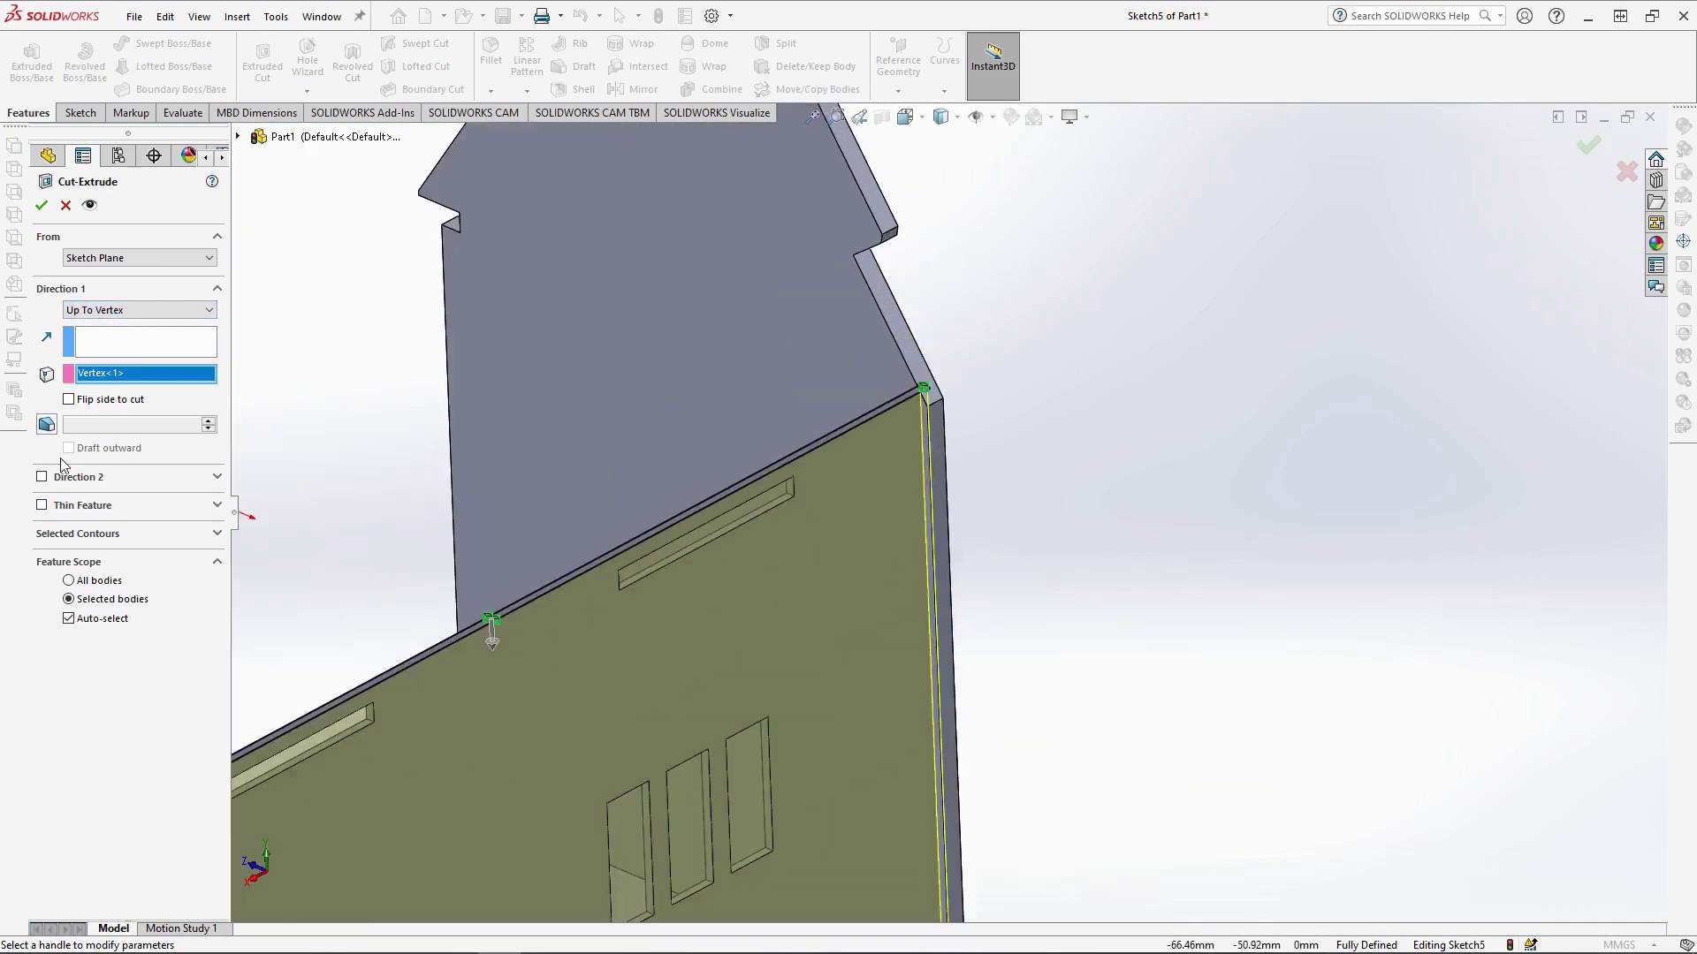
{"action": "left_click", "coordinate": [42, 477]}
{"action": "scroll", "coordinate": [945, 510], "scroll_direction": "up", "scroll_amount": 2}
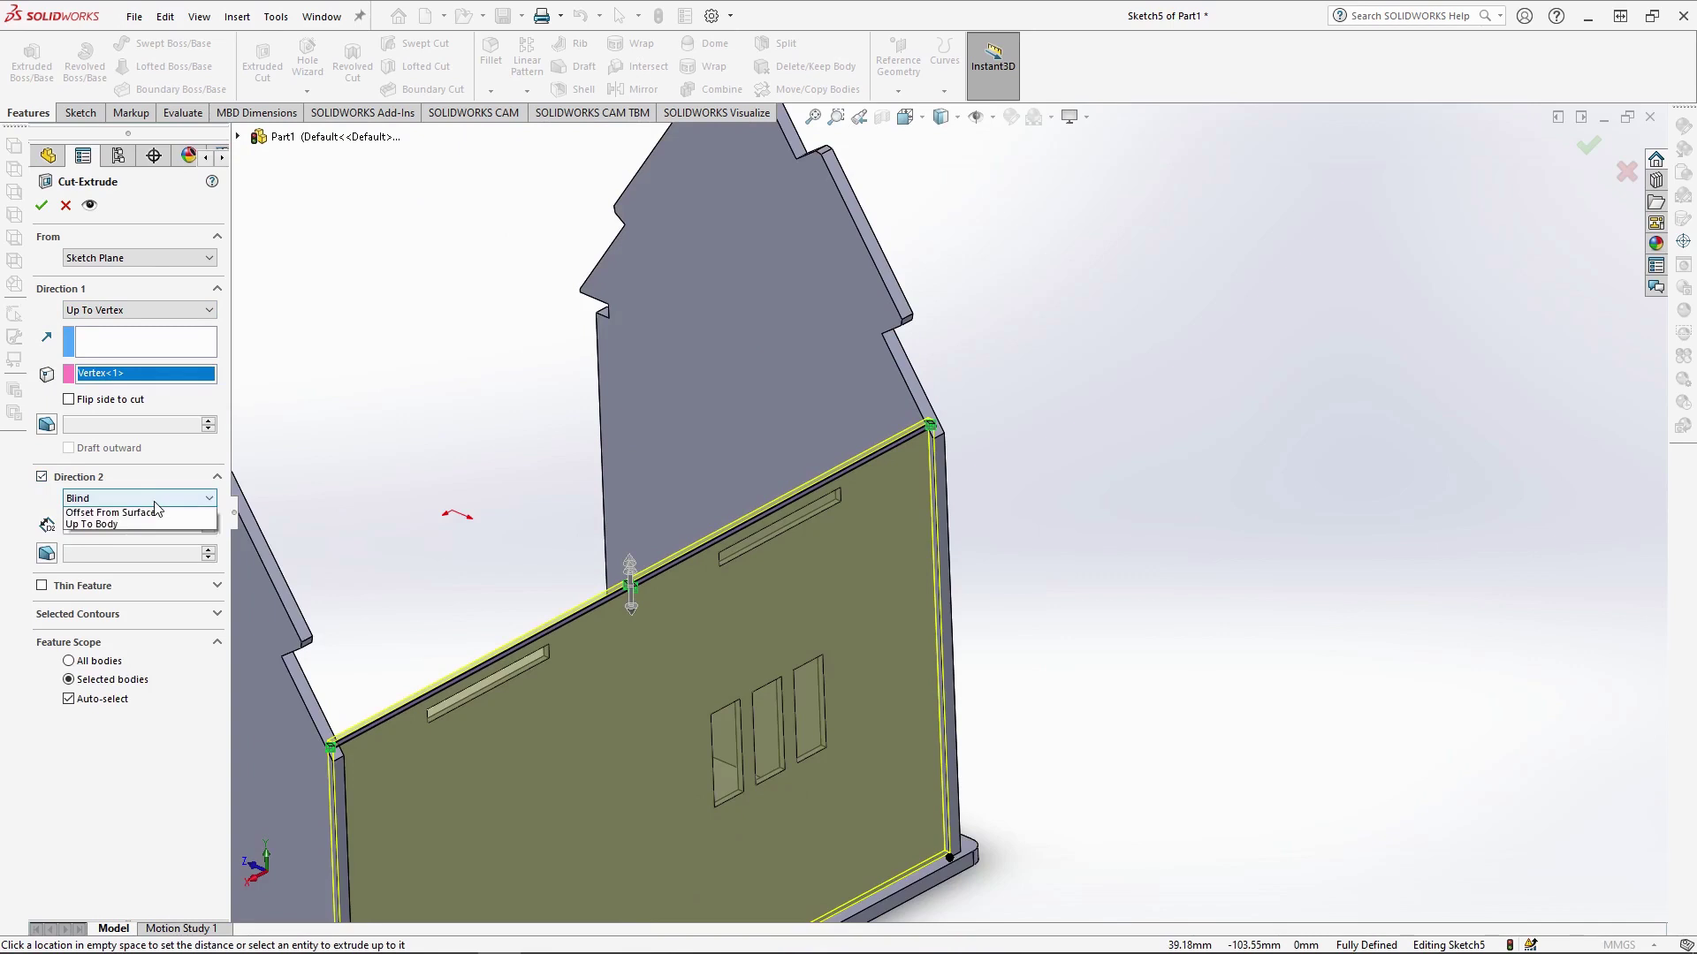
{"action": "left_click", "coordinate": [124, 499]}
{"action": "left_click", "coordinate": [120, 526]}
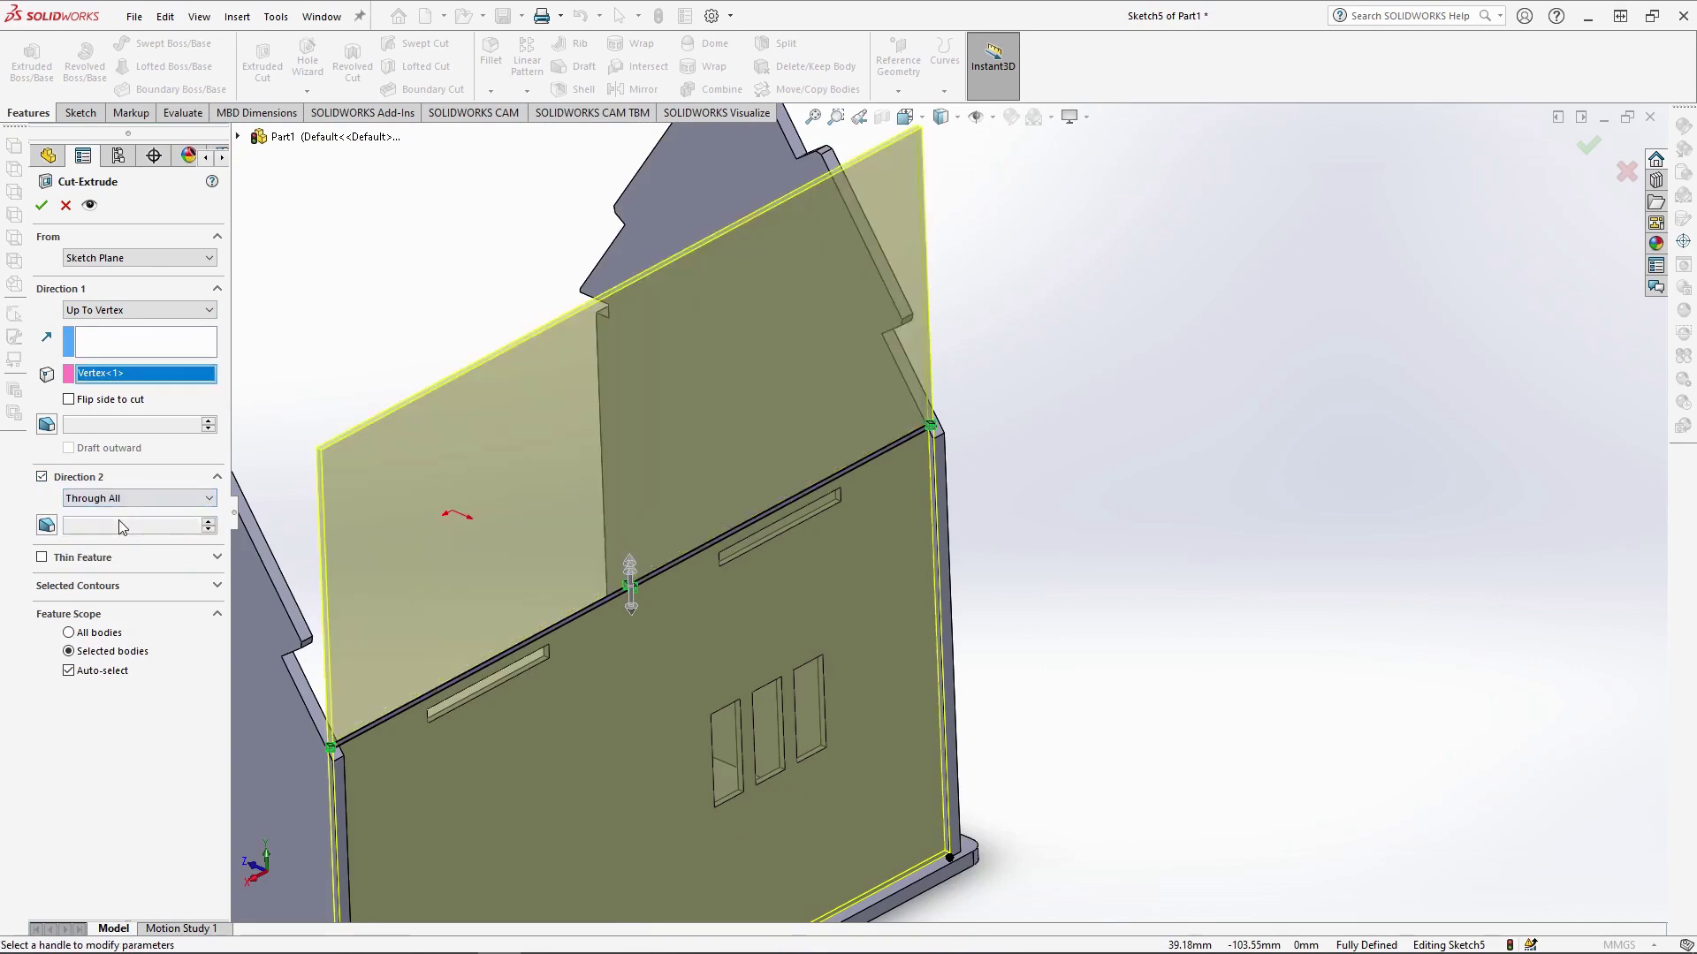
Limit the cut's feature scope to the two gabled side panels and complete the cut
{"action": "left_click", "coordinate": [113, 667]}
{"action": "left_click", "coordinate": [328, 669]}
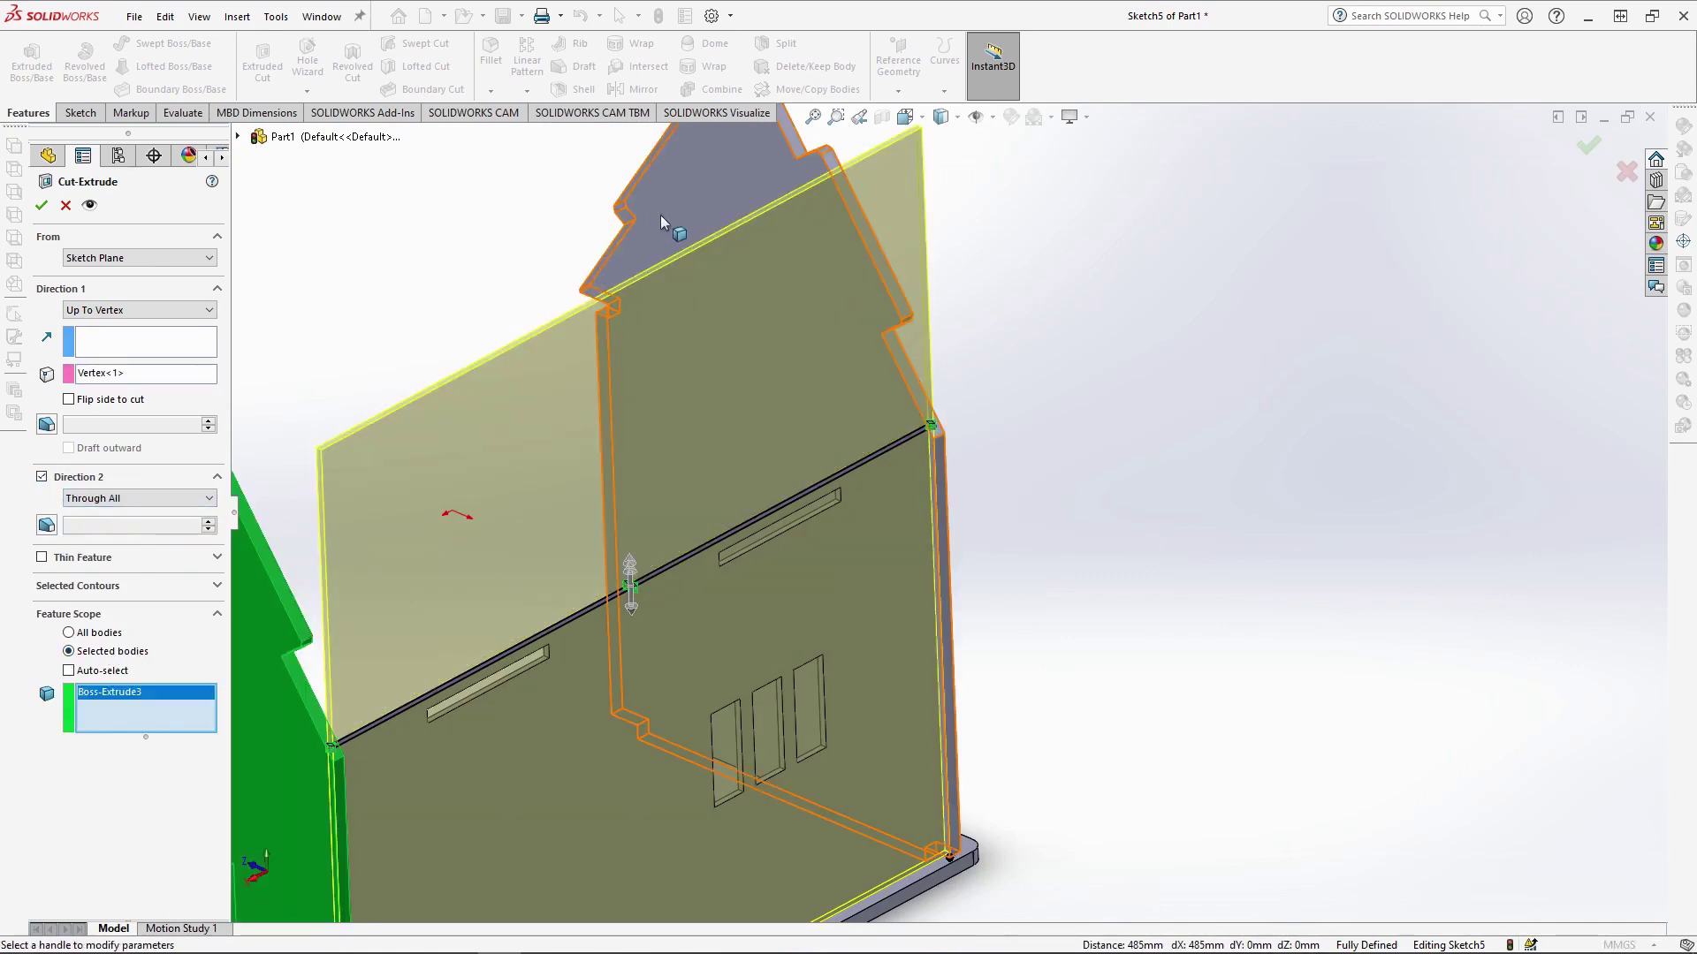
{"action": "left_click", "coordinate": [671, 227]}
{"action": "left_click", "coordinate": [41, 206]}
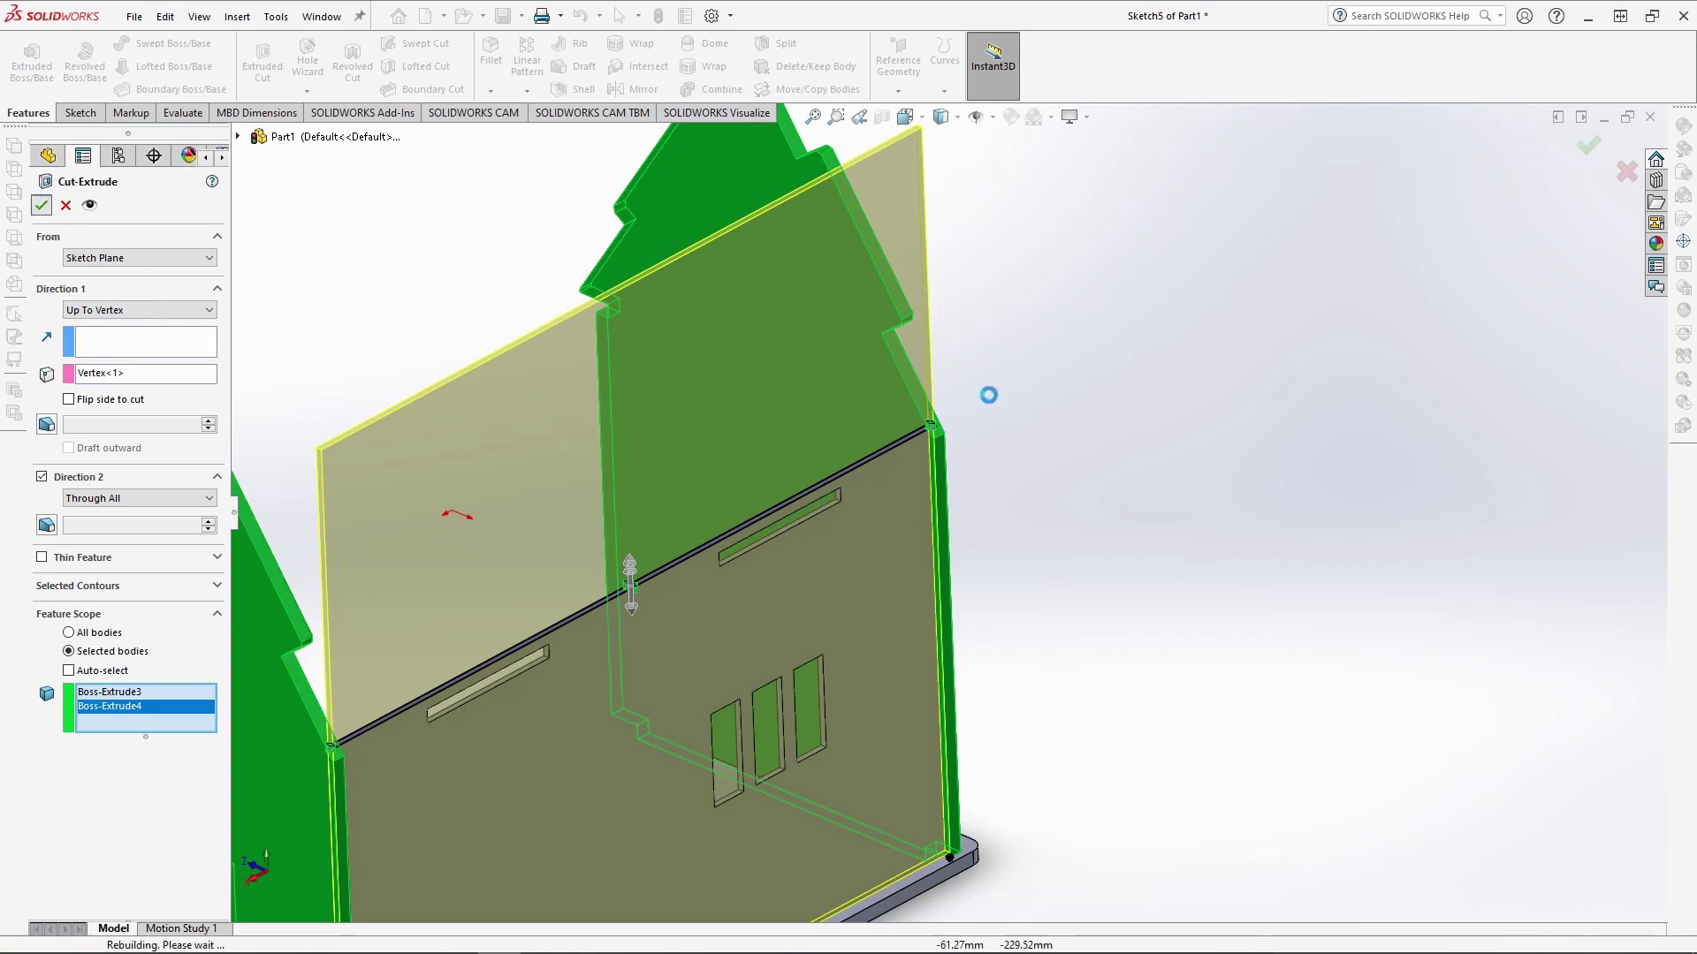
Examine the cut joints between the rear panel and side panels, and the model as a whole
{"action": "scroll", "coordinate": [1042, 443], "scroll_direction": "down", "scroll_amount": 5}
{"action": "middle_click_drag", "start_coordinate": [958, 428], "coordinate": [836, 580]}
{"action": "scroll", "coordinate": [836, 580], "scroll_direction": "up", "scroll_amount": 6}
{"action": "middle_click_drag", "start_coordinate": [743, 688], "coordinate": [958, 574]}
{"action": "scroll", "coordinate": [959, 557], "scroll_direction": "up", "scroll_amount": 4}
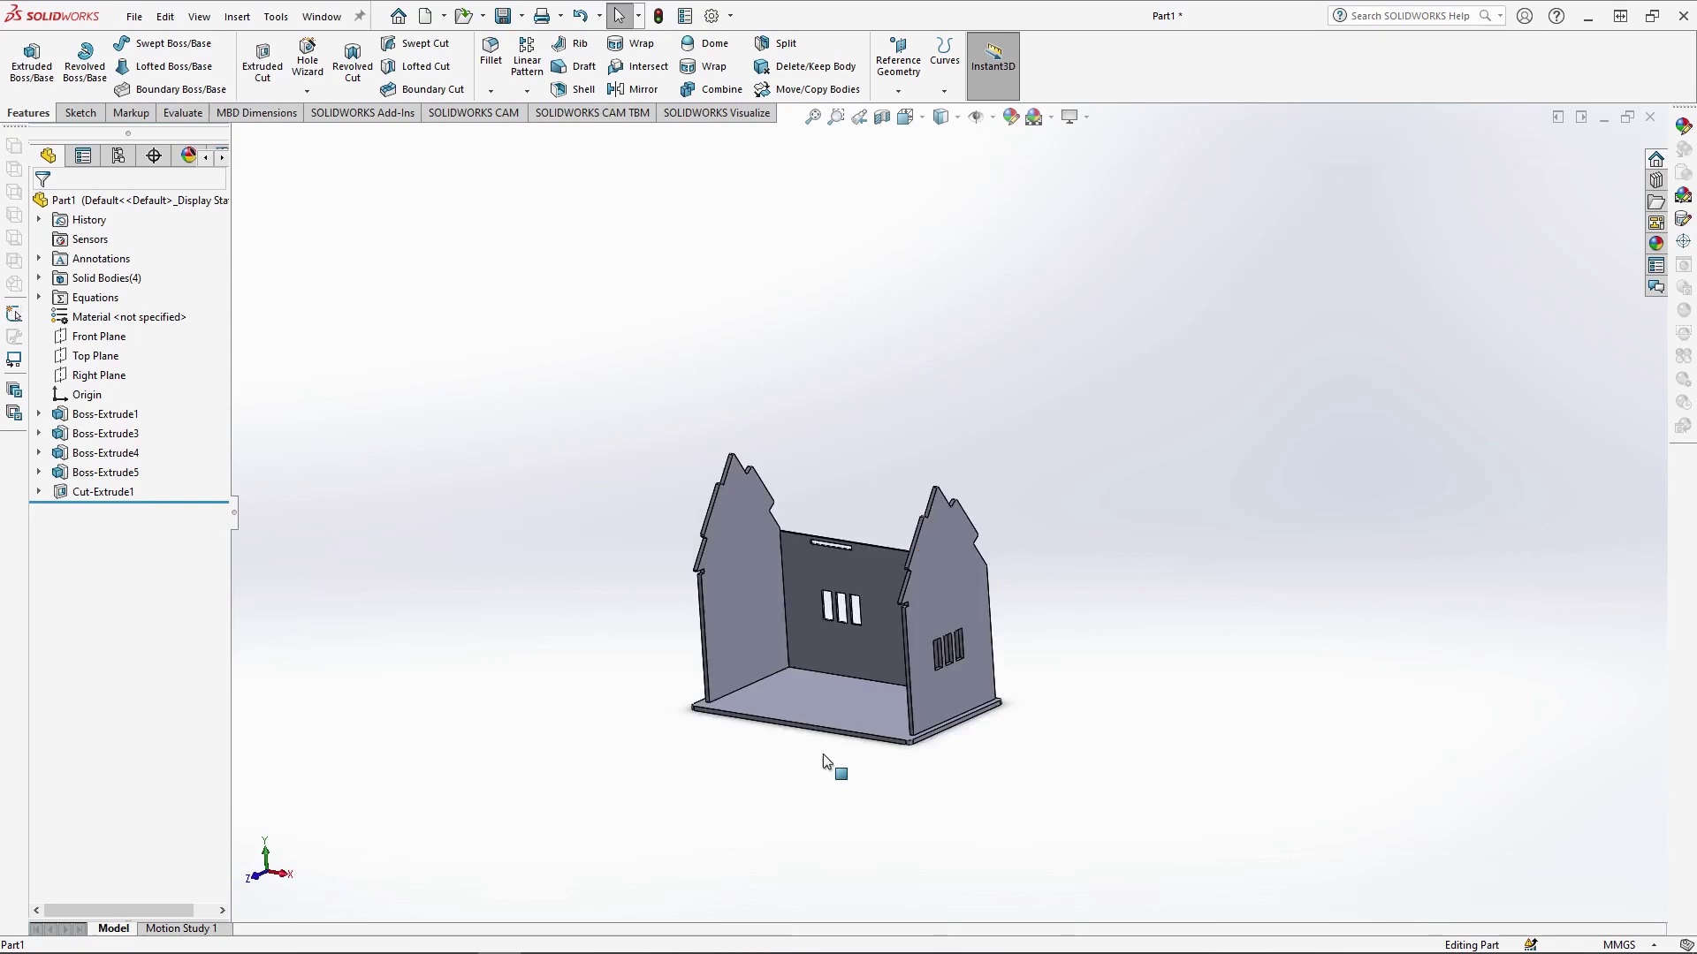
{"action": "middle_click_drag", "start_coordinate": [824, 755], "coordinate": [935, 654]}
{"action": "scroll", "coordinate": [935, 654], "scroll_direction": "down", "scroll_amount": 4}
{"action": "scroll", "coordinate": [821, 513], "scroll_direction": "down", "scroll_amount": 1}
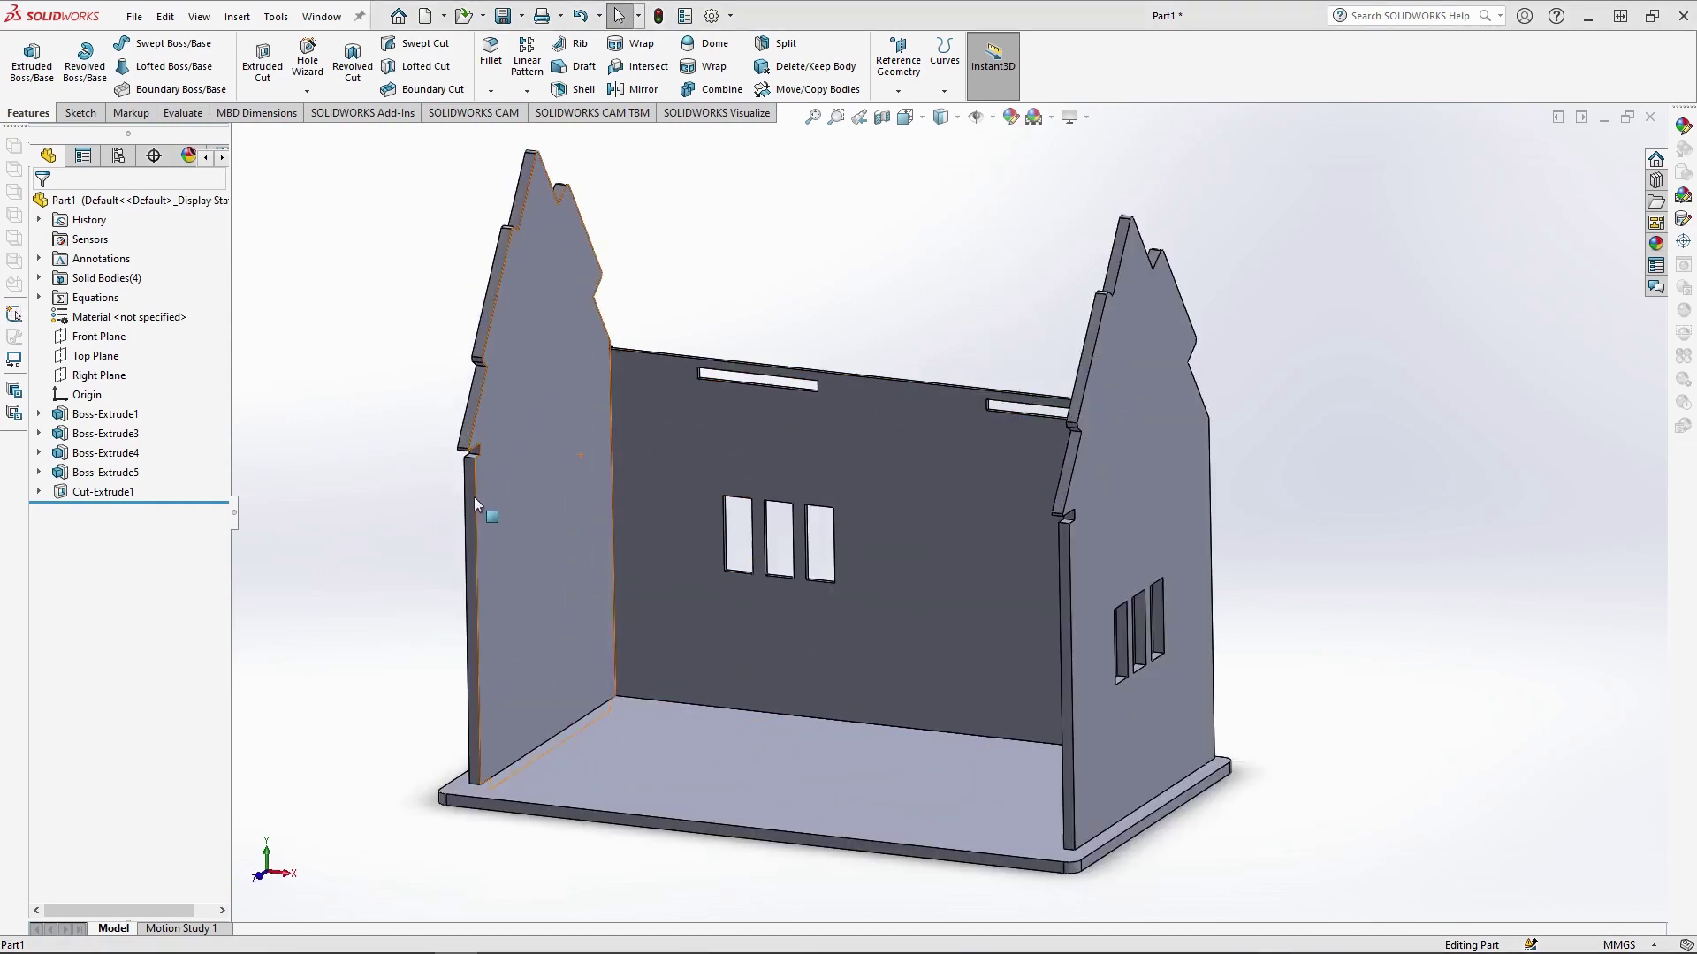
Start a sketch on the left side panel's horizontal front notch face, viewed from the top with hidden lines visible
{"action": "scroll", "coordinate": [544, 441], "scroll_direction": "down", "scroll_amount": 4}
{"action": "left_click", "coordinate": [316, 493]}
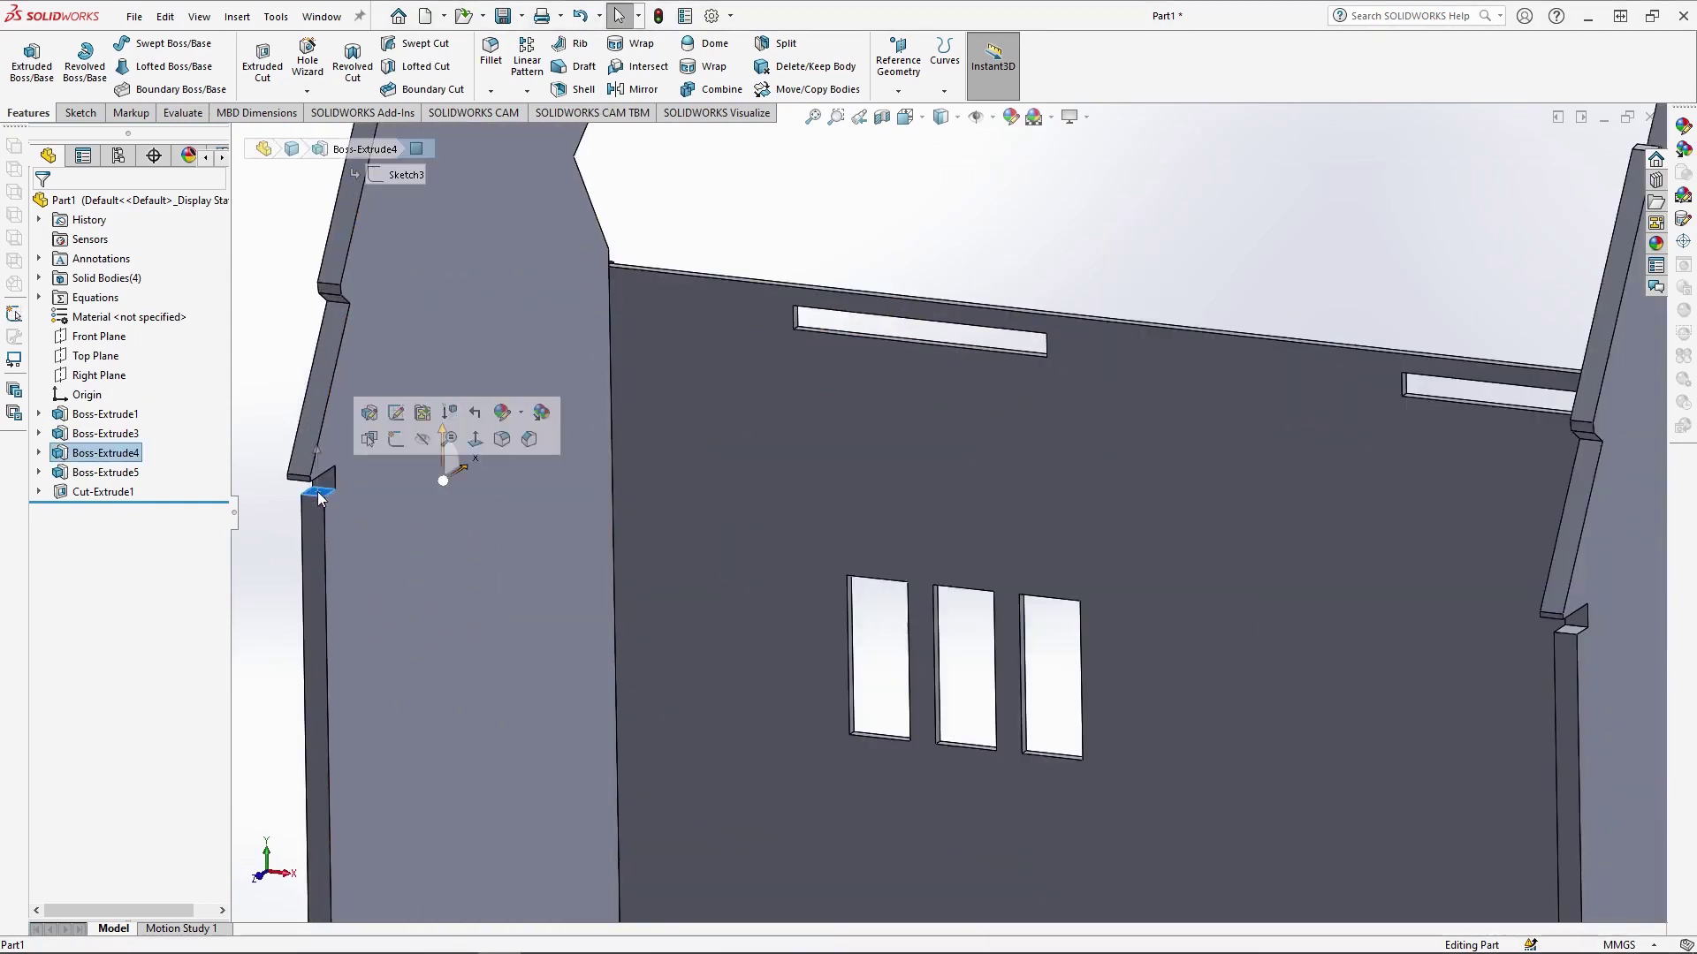
{"action": "left_click", "coordinate": [391, 443]}
{"action": "left_click", "coordinate": [910, 119]}
{"action": "left_click", "coordinate": [932, 170]}
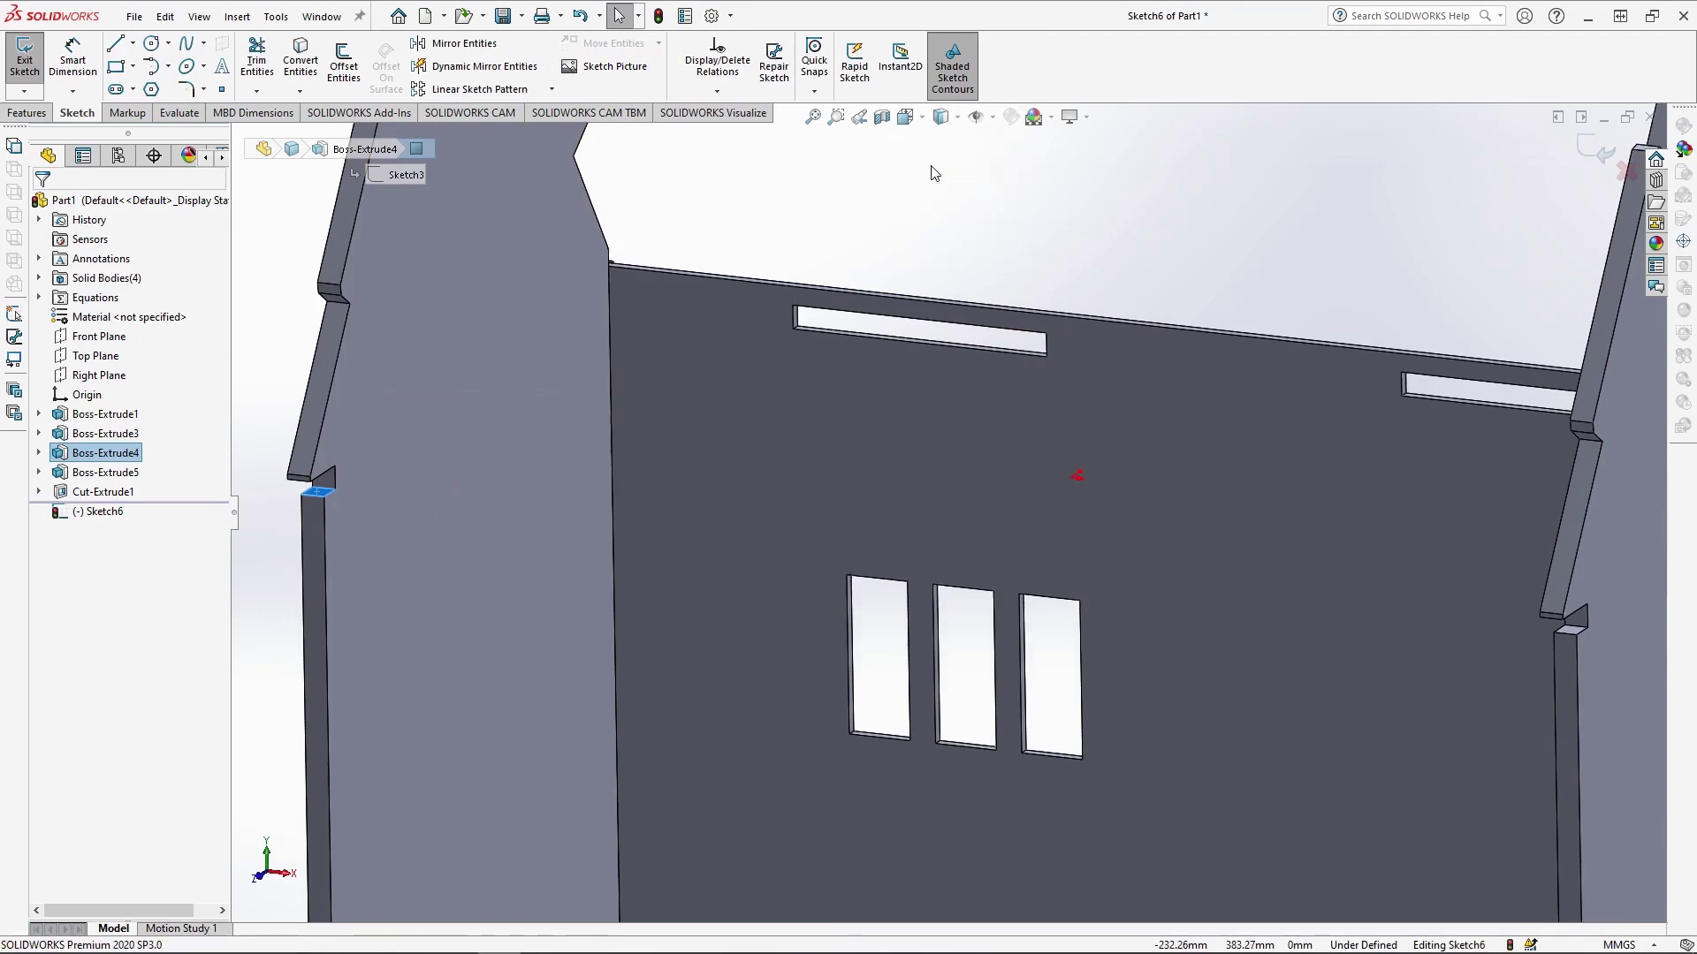
{"action": "left_click", "coordinate": [940, 120]}
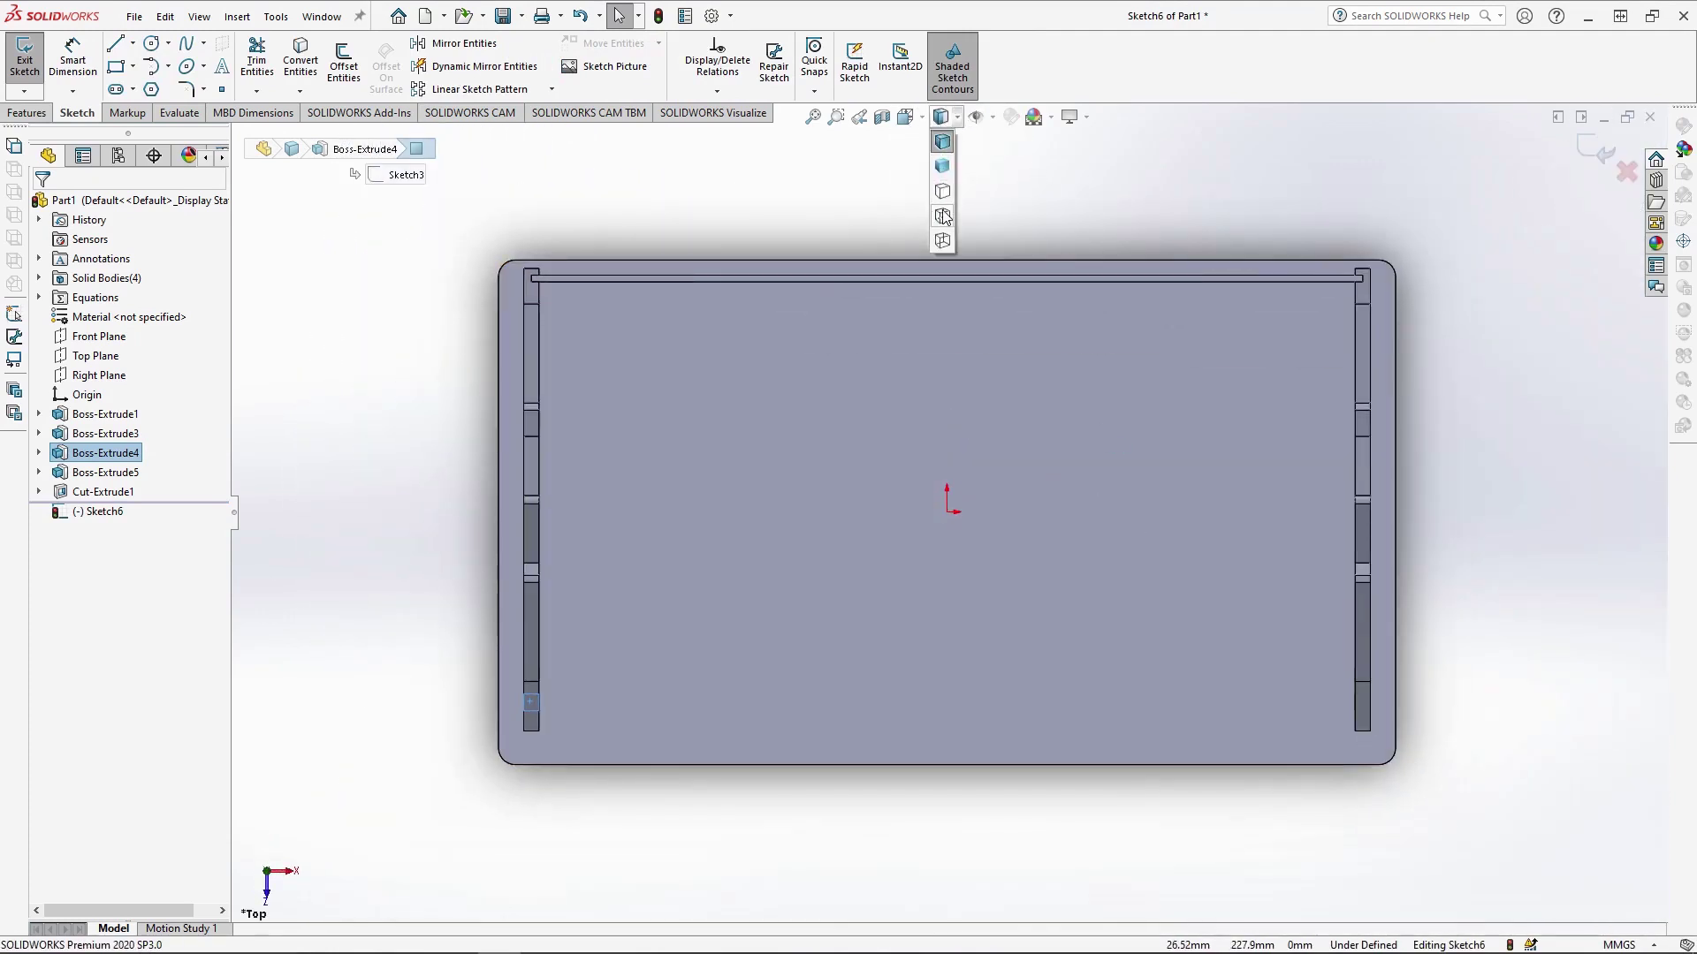
{"action": "left_click", "coordinate": [942, 216]}
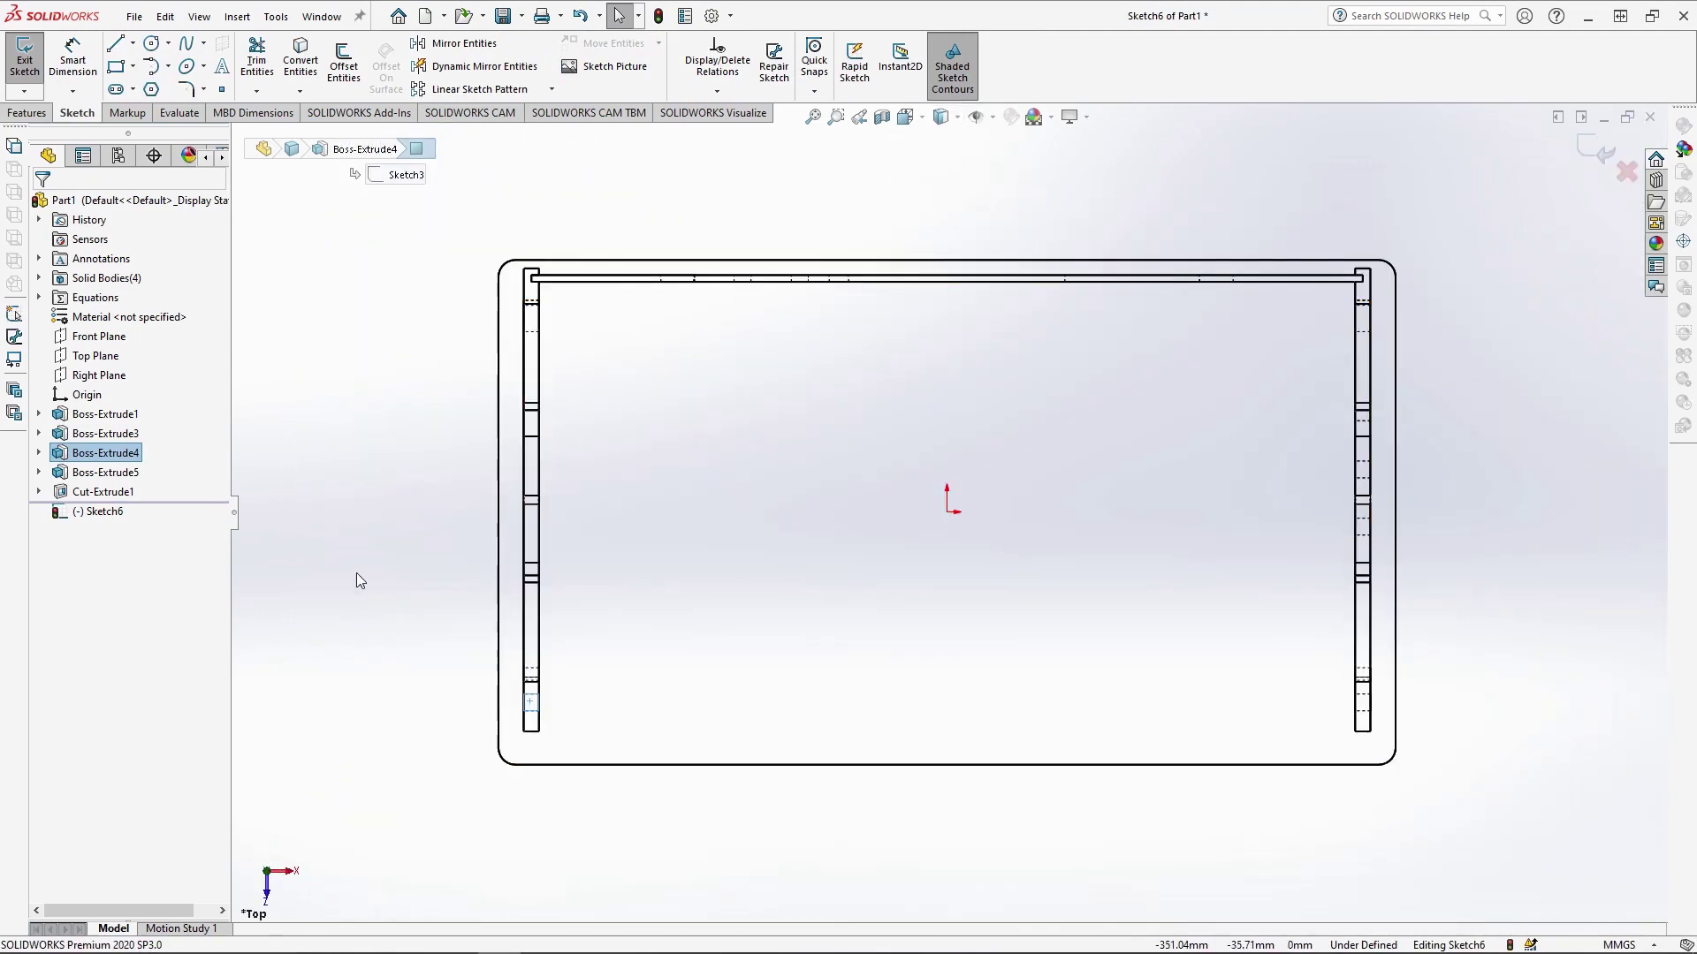
{"action": "key", "text": "Escape"}
Draw a 245 mm vertical line from the rear panel's front left corner toward the front along the left side panel's middle
{"action": "left_click", "coordinate": [114, 45]}
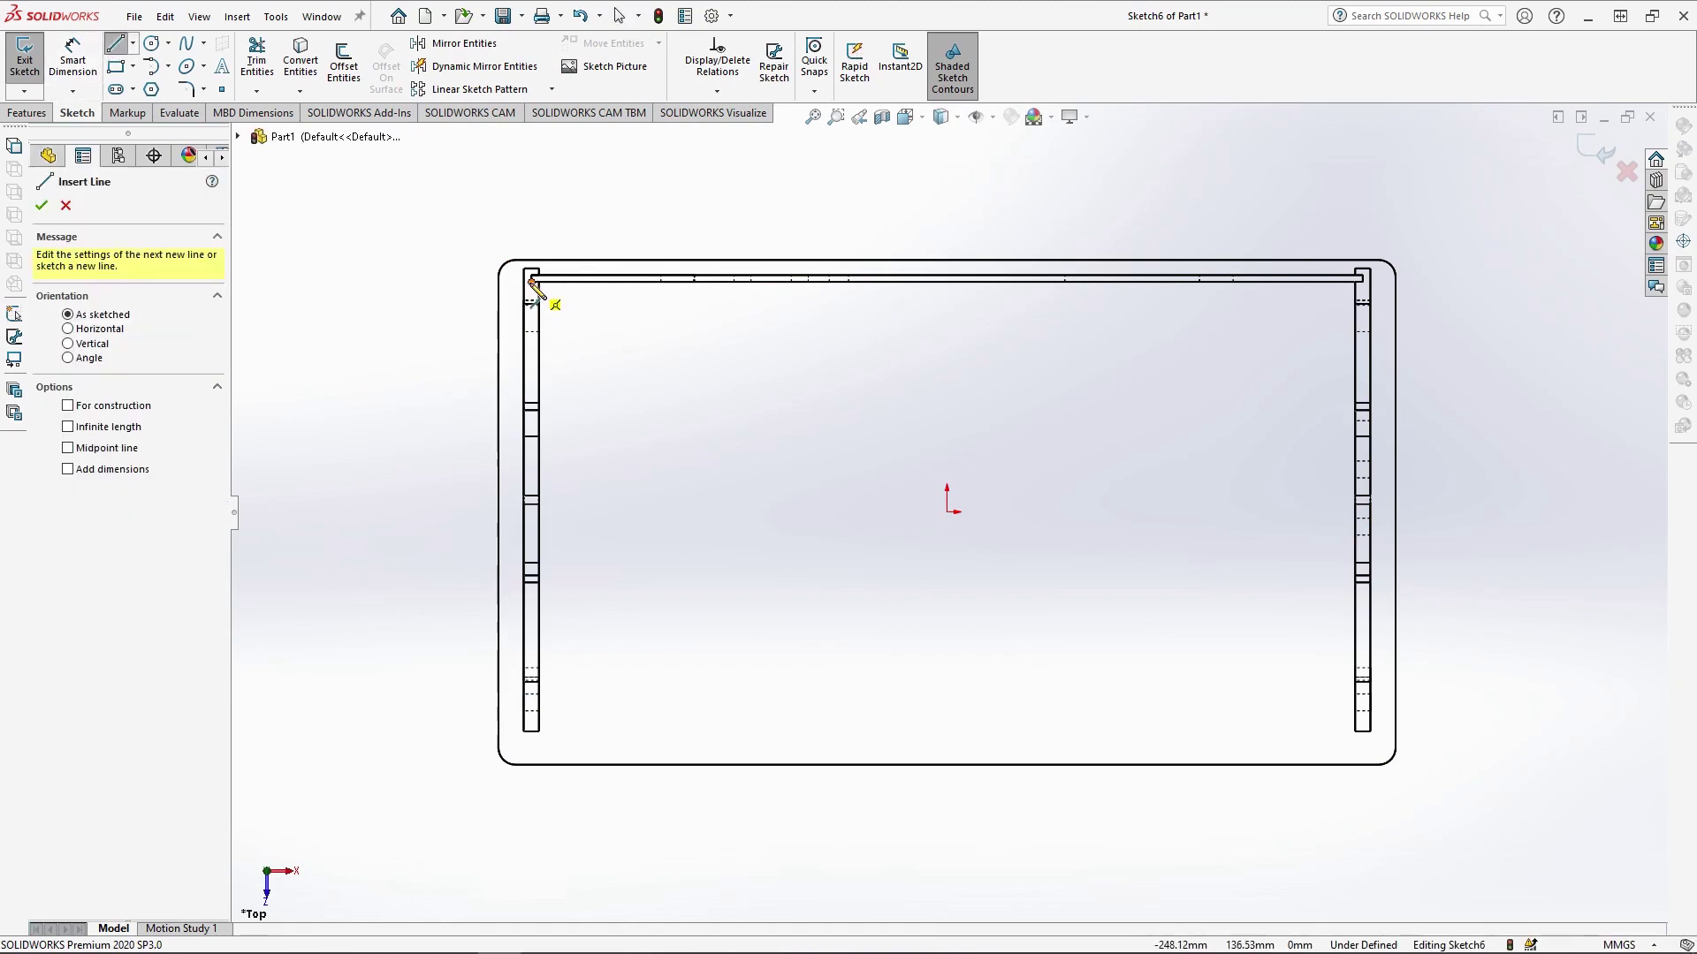
{"action": "left_click", "coordinate": [532, 282]}
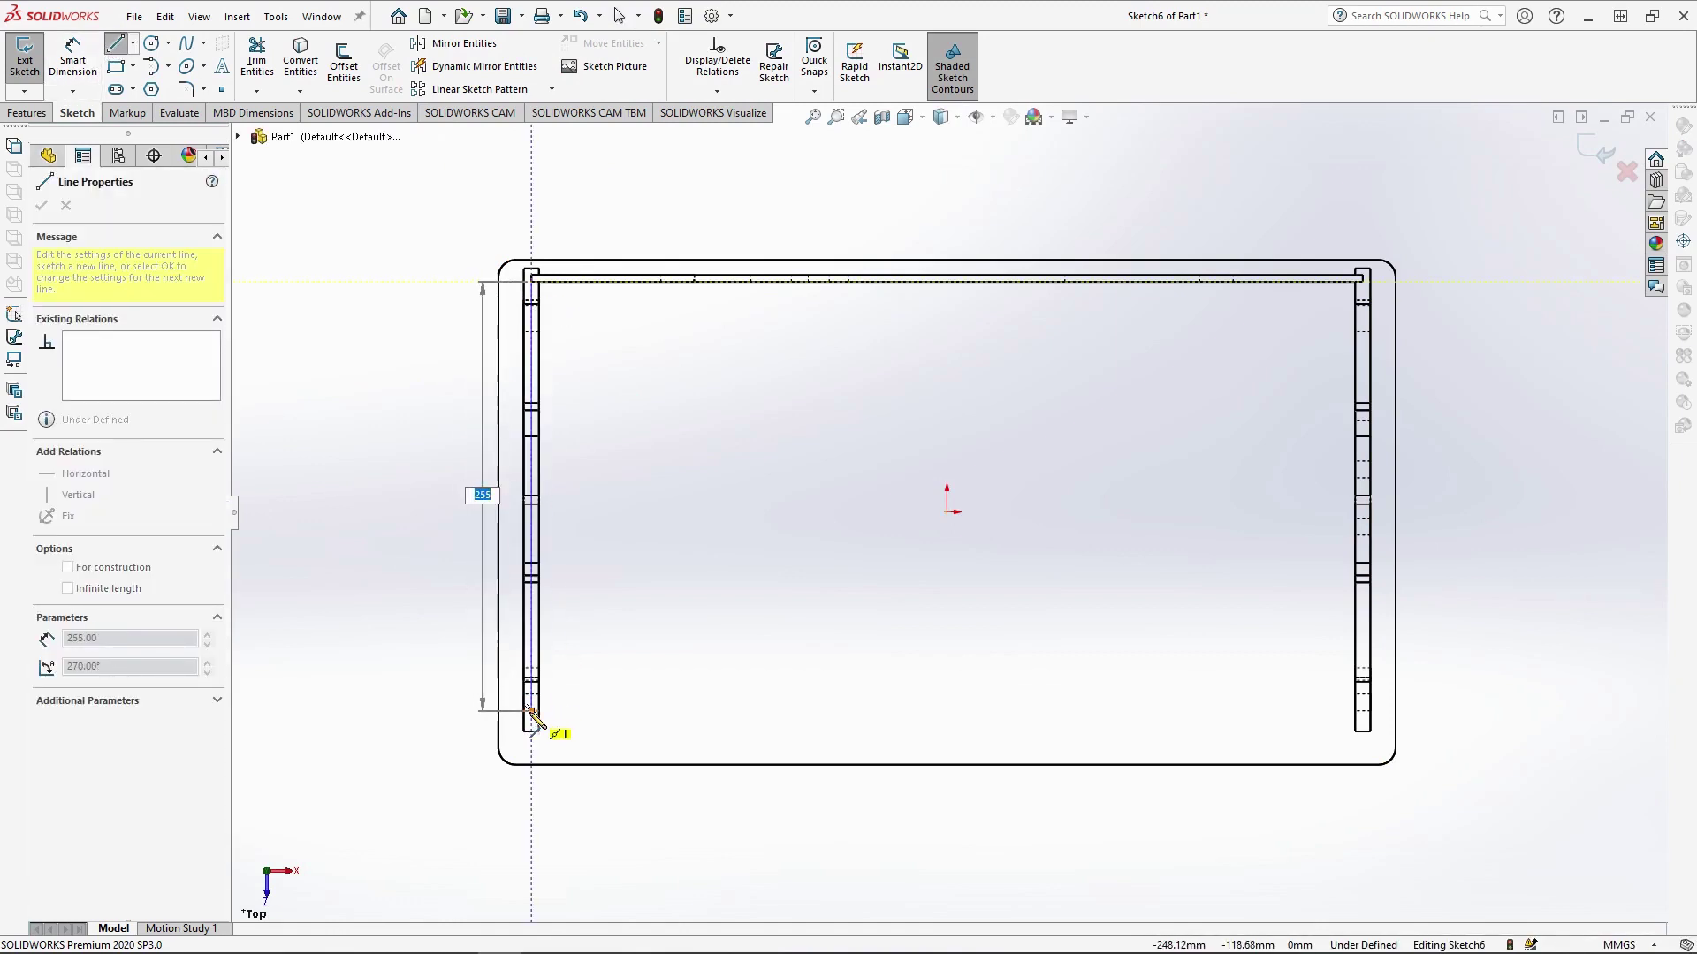
{"action": "type", "text": "245"}
{"action": "key", "text": "Return"}
{"action": "scroll", "coordinate": [495, 680], "scroll_direction": "down", "scroll_amount": 3}
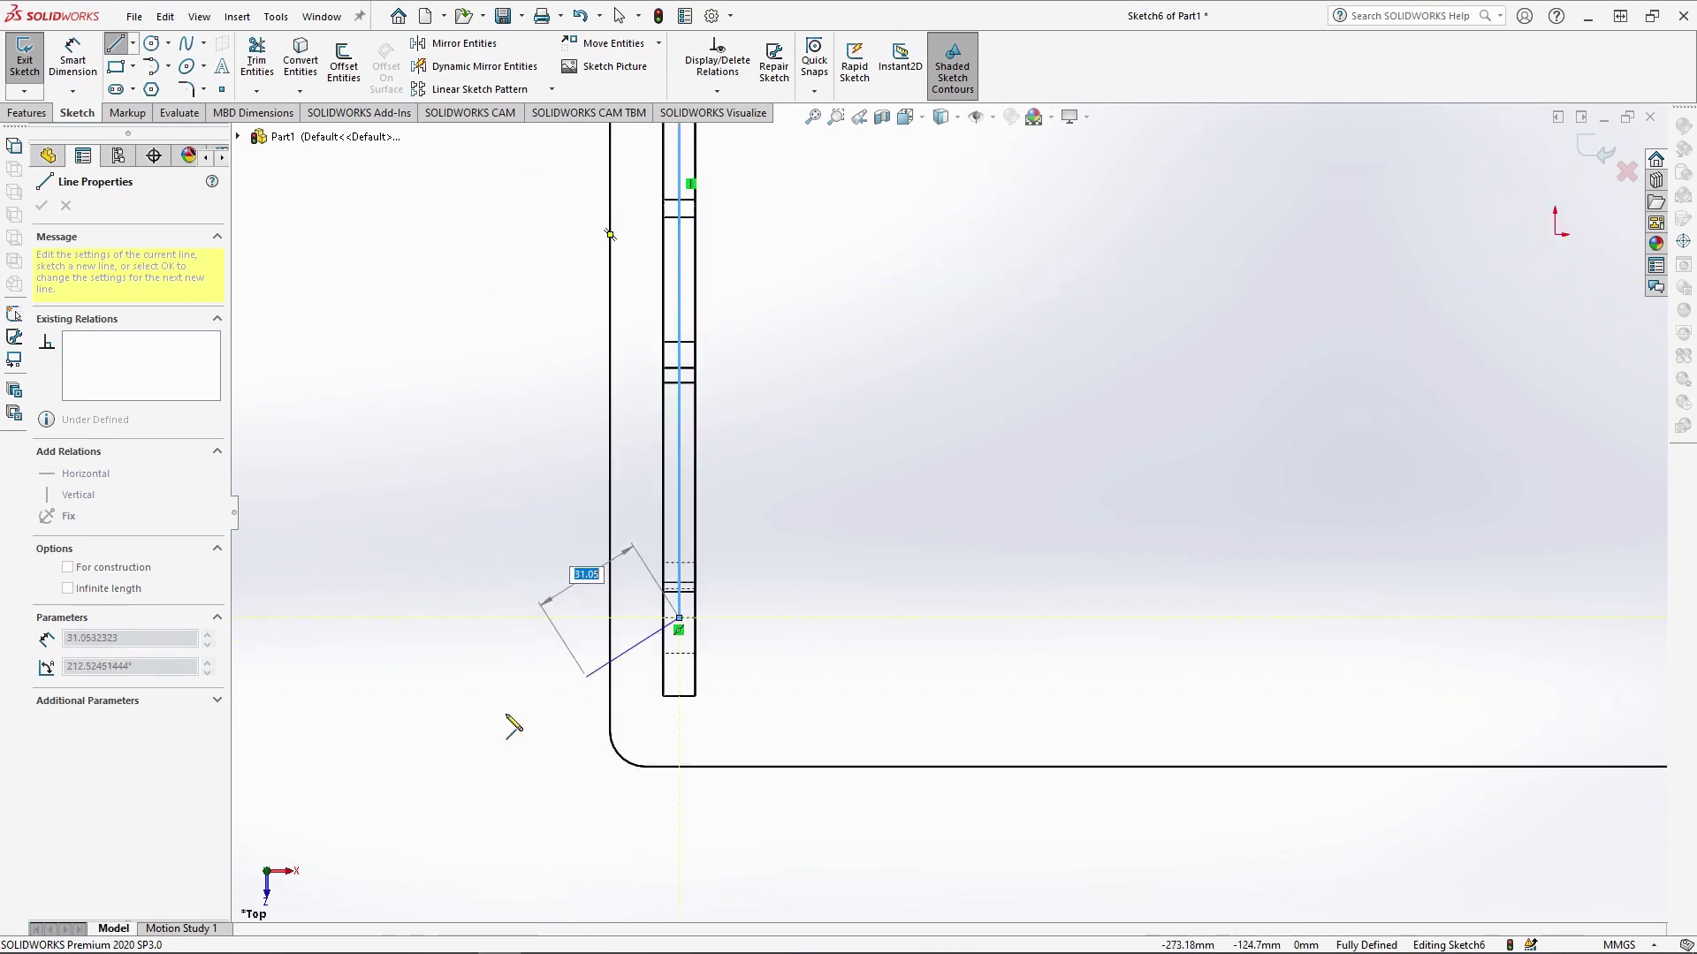
Continue the outline to the left panel's outer edge, back along it to the notch line, and horizontally outward from the panel
{"action": "left_click", "coordinate": [661, 619]}
{"action": "left_click", "coordinate": [663, 618]}
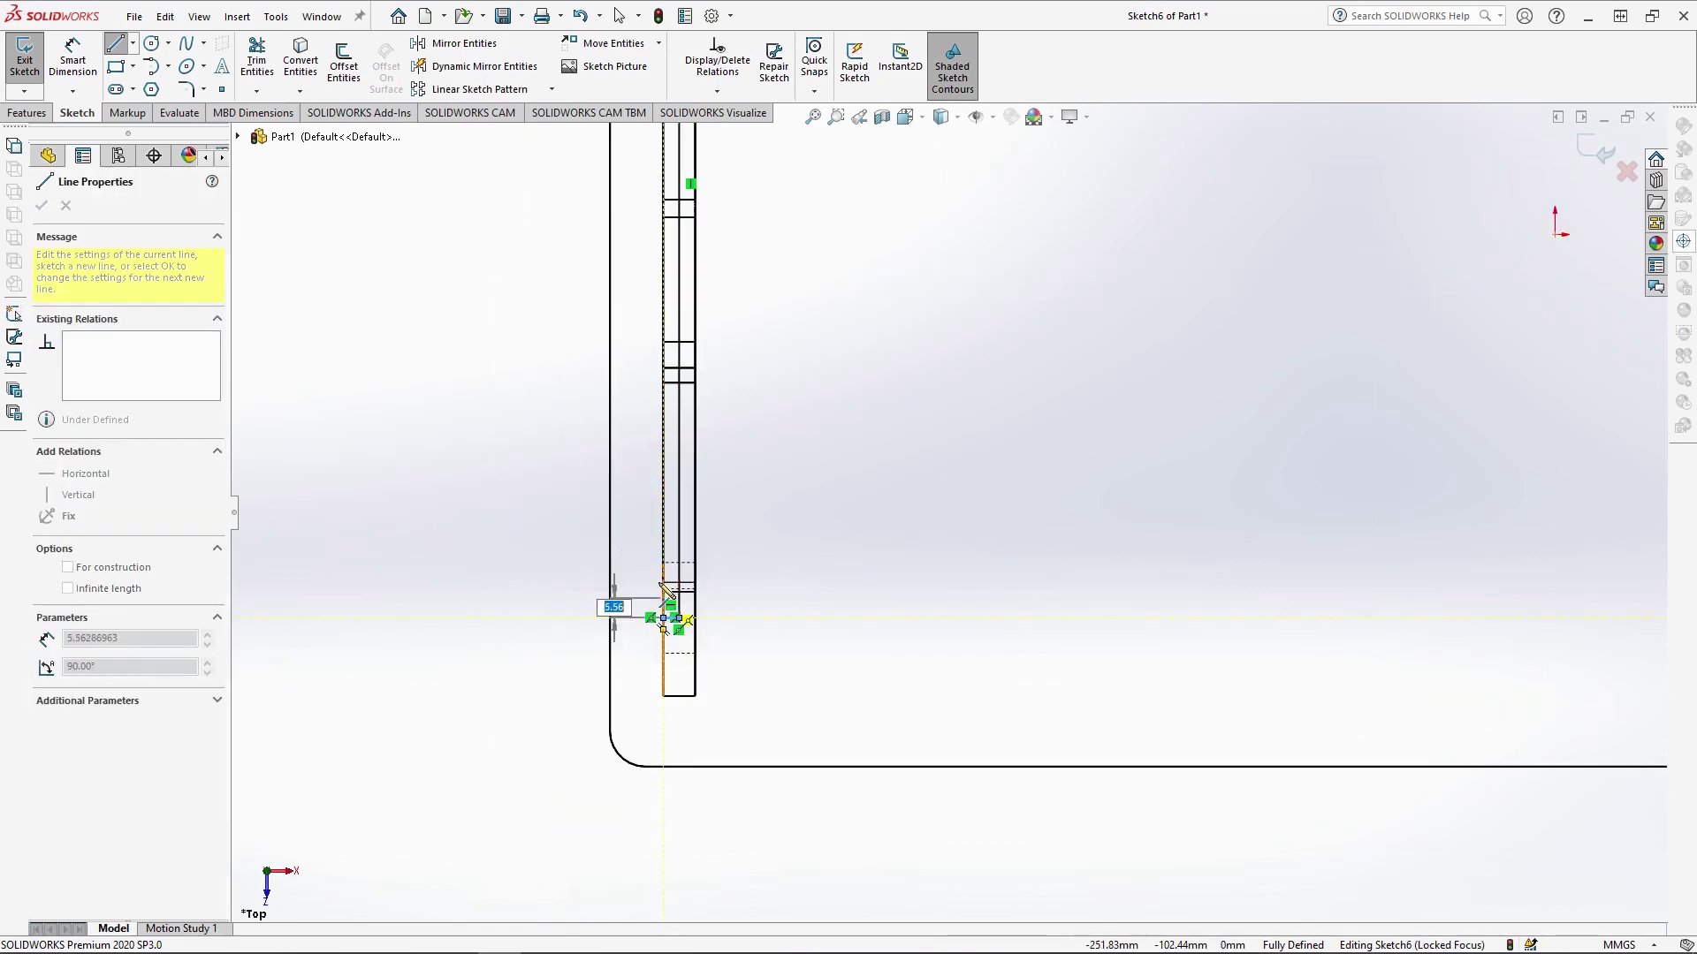
{"action": "left_click", "coordinate": [663, 583]}
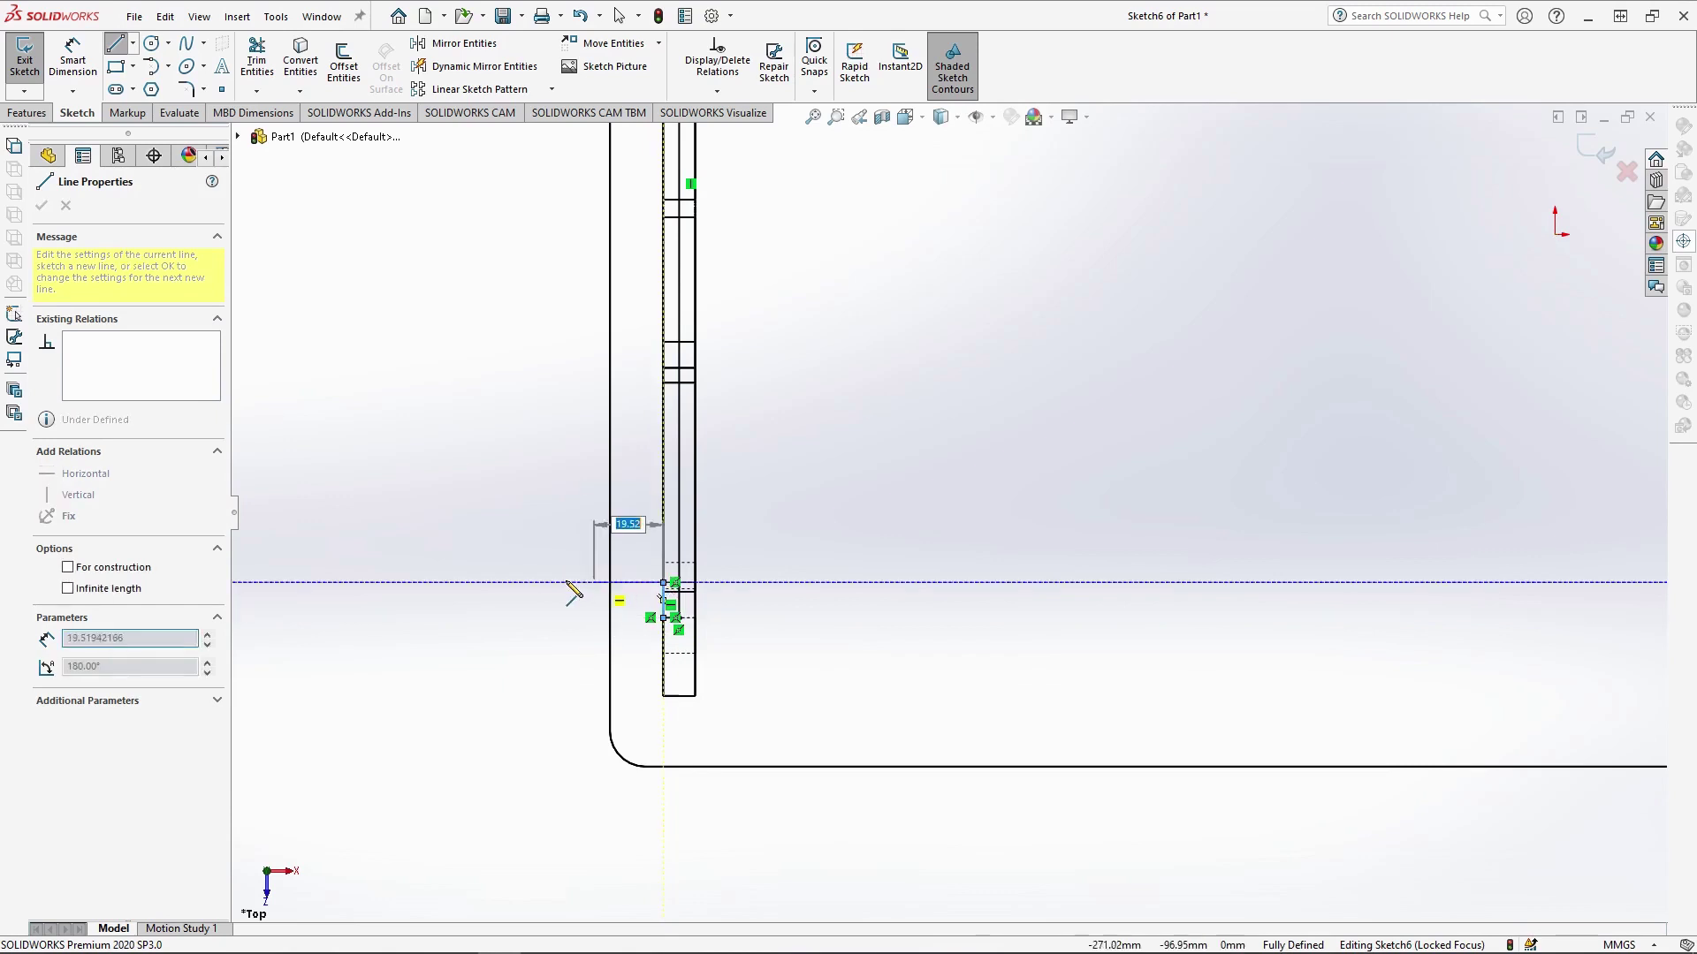
{"action": "key", "text": "Return"}
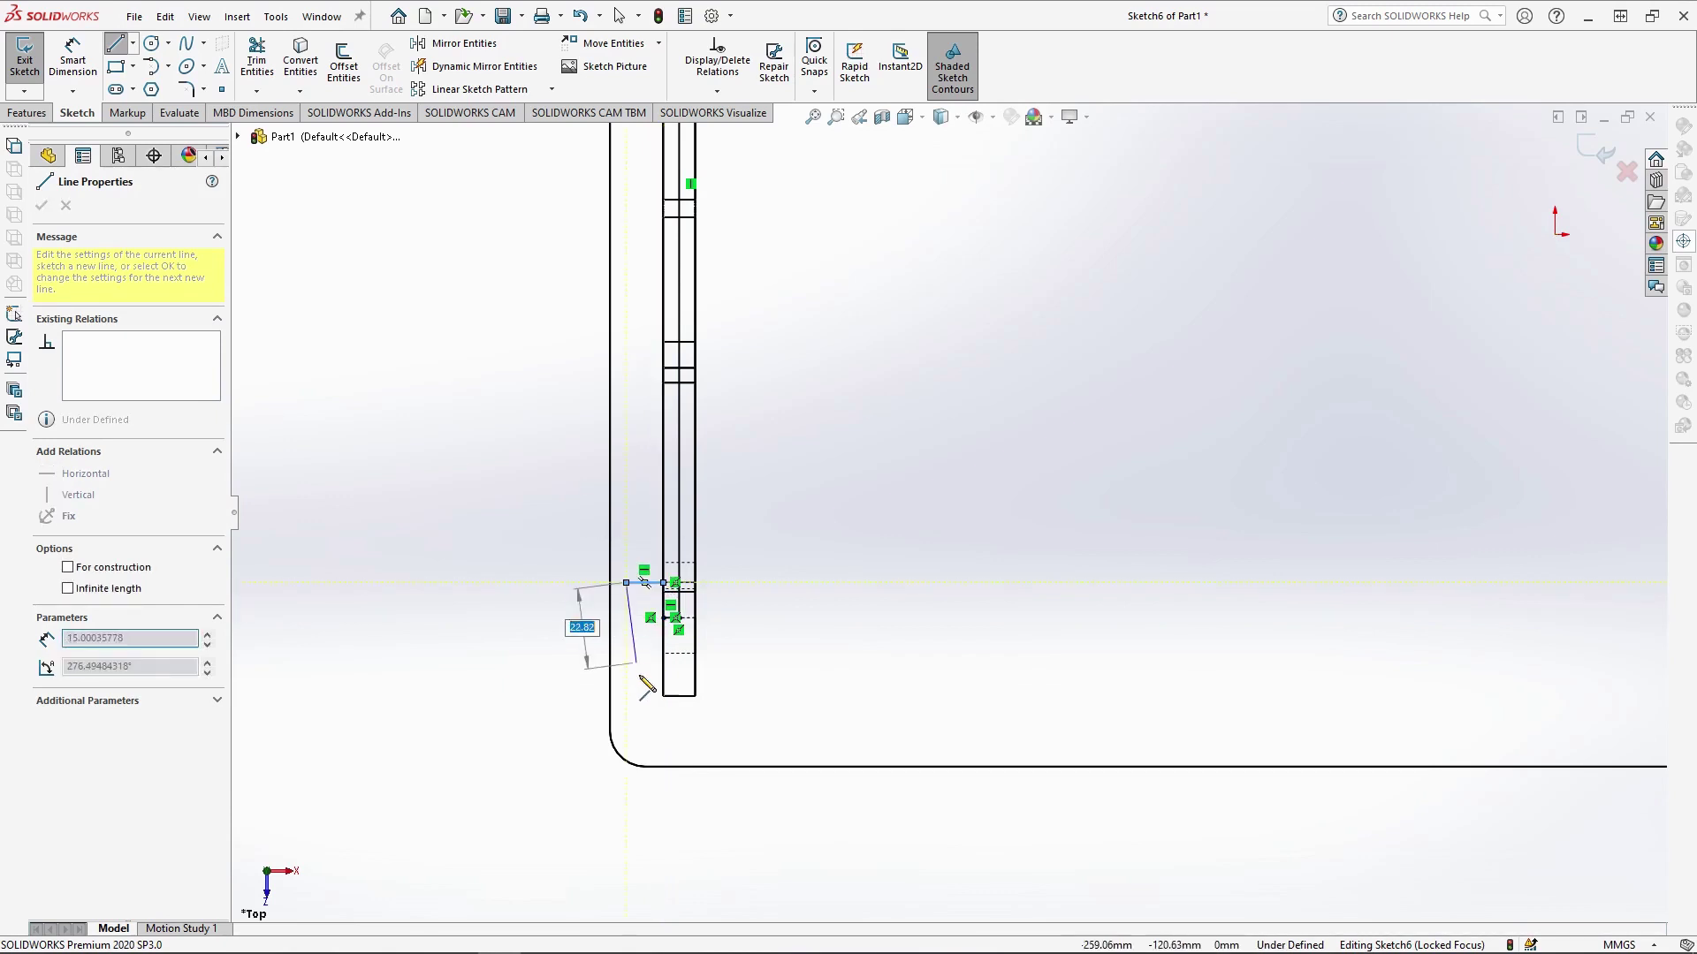
Continue the outline with a 38 mm vertical line toward the front and a 524 mm horizontal line to the right
{"action": "type", "text": "38"}
{"action": "key", "text": "Return"}
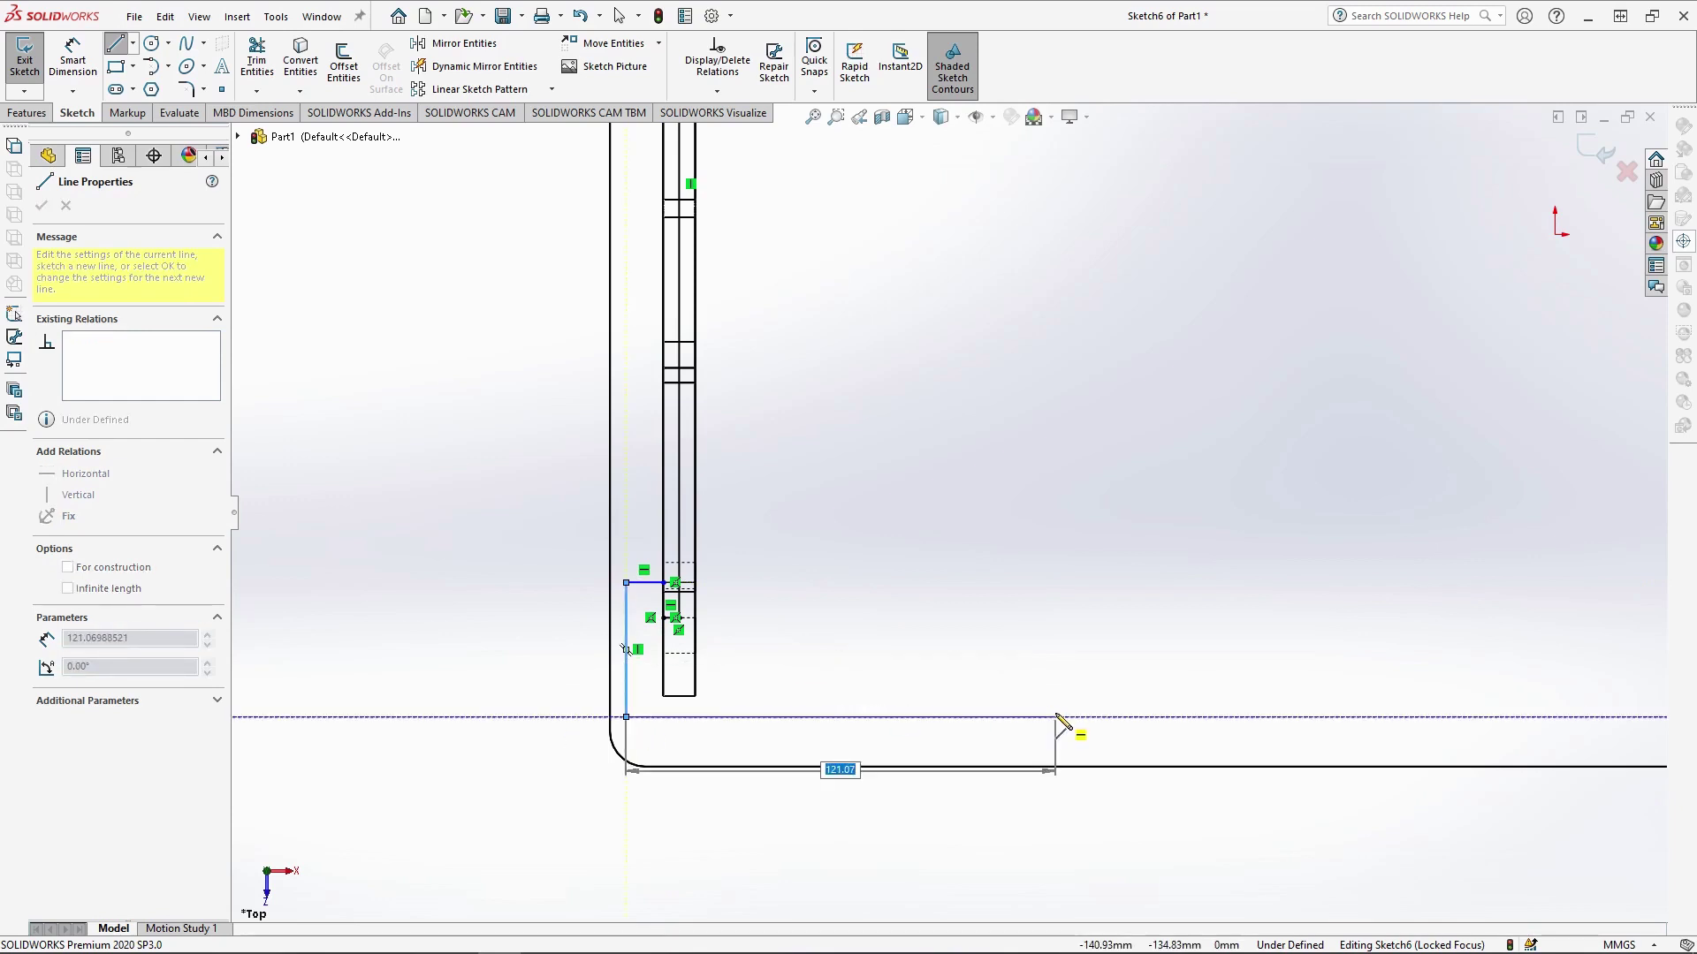
{"action": "type", "text": "524"}
{"action": "key", "text": "Return"}
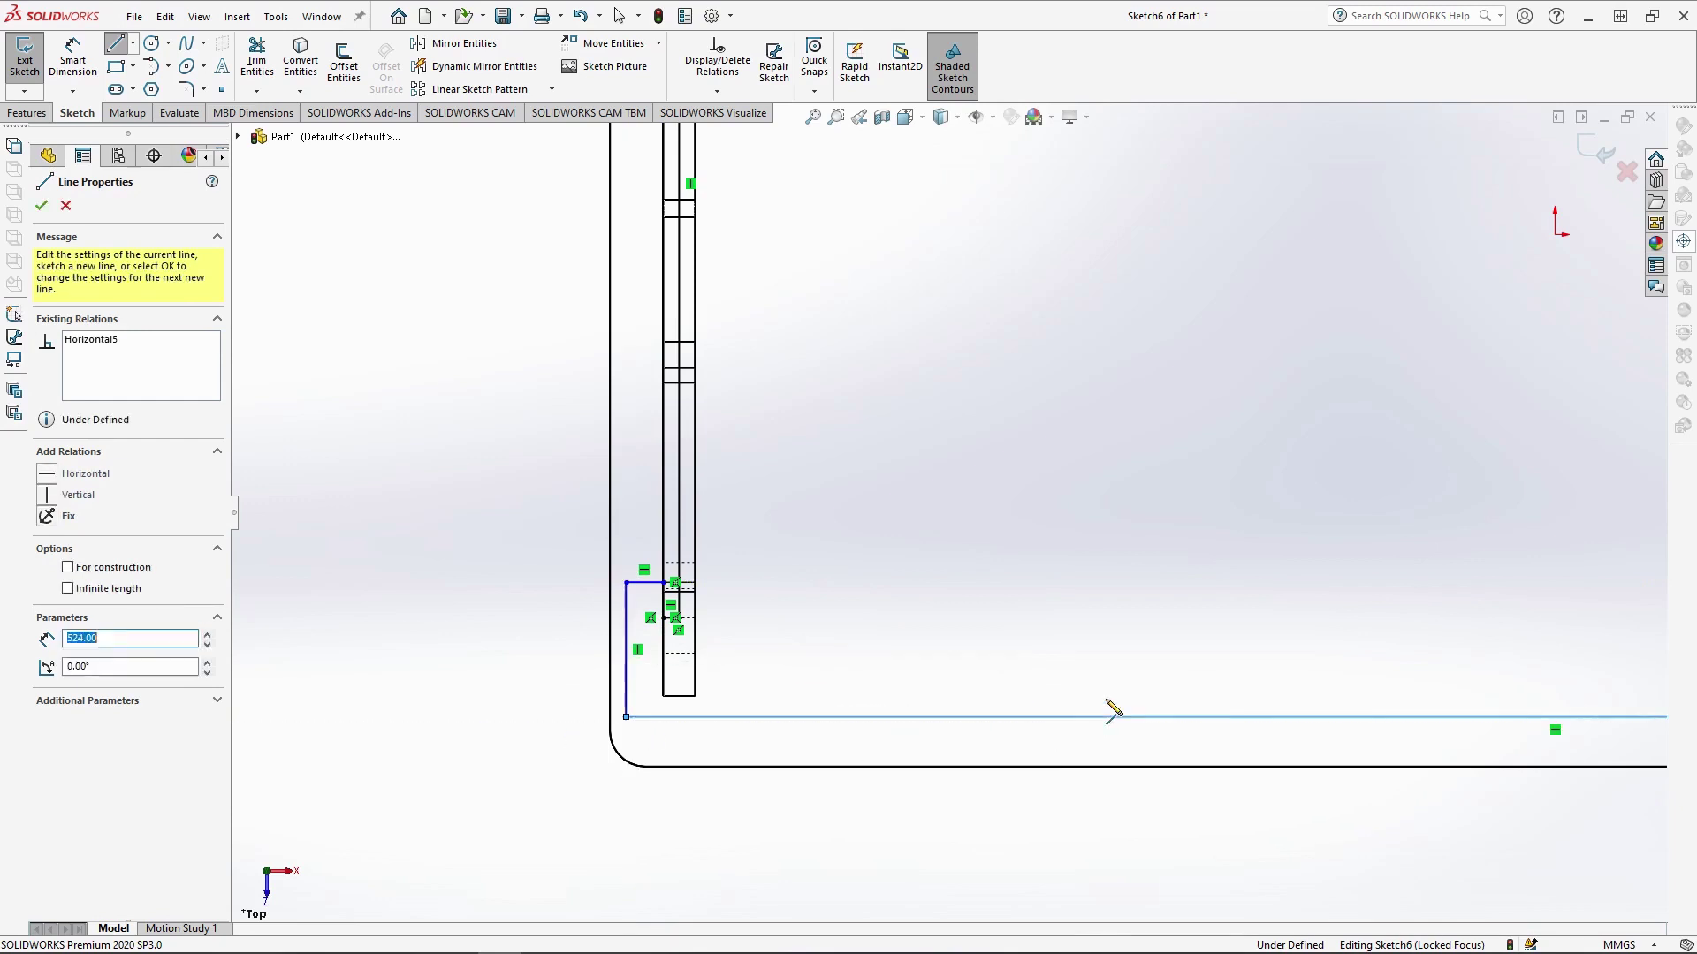
{"action": "scroll", "coordinate": [1115, 713], "scroll_direction": "up", "scroll_amount": 6}
{"action": "scroll", "coordinate": [1458, 600], "scroll_direction": "down", "scroll_amount": 8}
{"action": "scroll", "coordinate": [1370, 491], "scroll_direction": "down", "scroll_amount": 2}
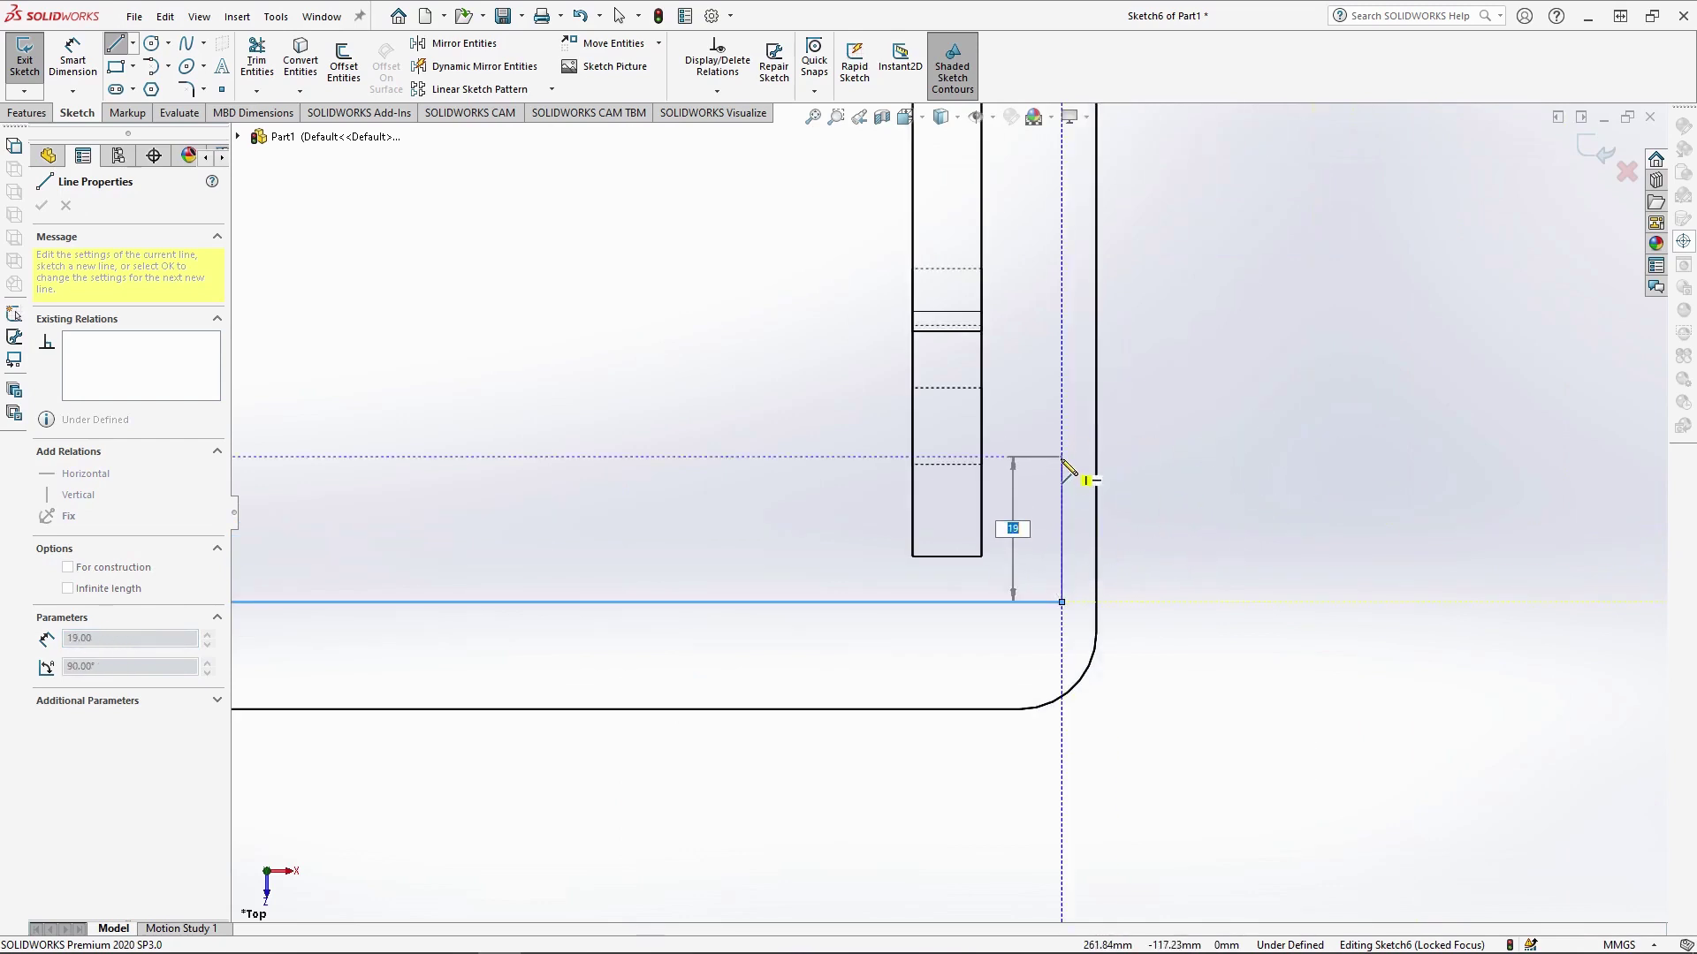
Close the outline's front right corner back to the right side panel, and run it along that panel's middle to the rear panel's front right corner
{"action": "left_click", "coordinate": [1062, 311]}
{"action": "left_click", "coordinate": [981, 311]}
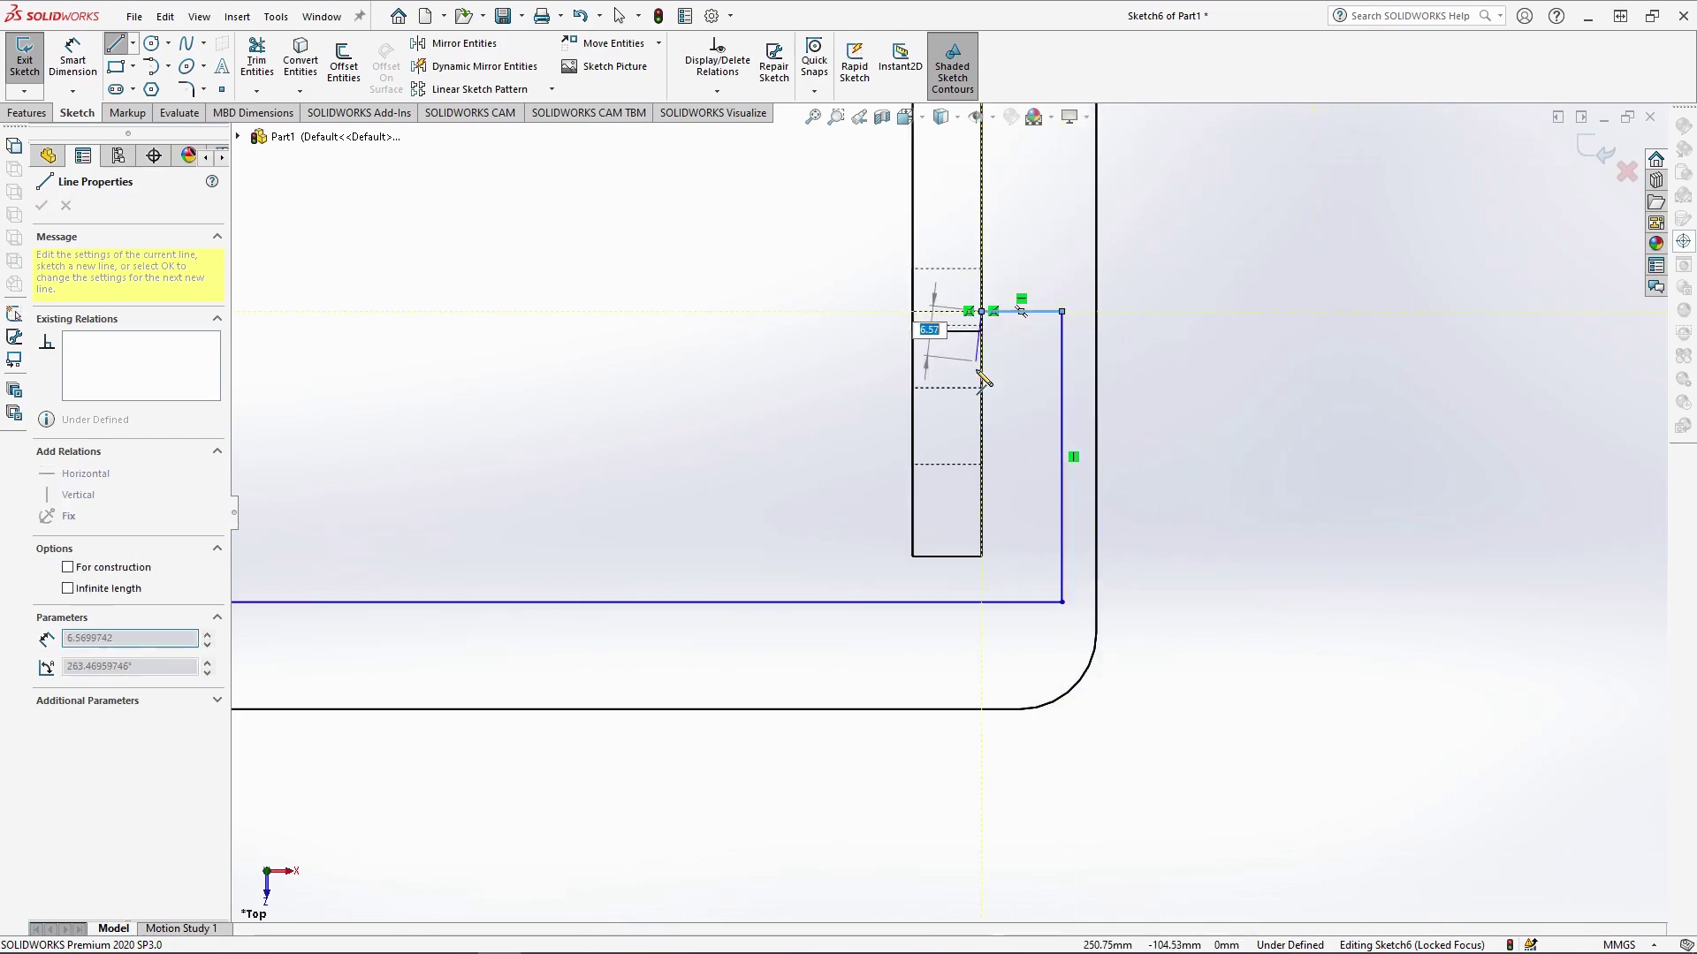
{"action": "scroll", "coordinate": [976, 389], "scroll_direction": "up", "scroll_amount": 5}
{"action": "scroll", "coordinate": [981, 363], "scroll_direction": "down", "scroll_amount": 4}
{"action": "left_click", "coordinate": [979, 352]}
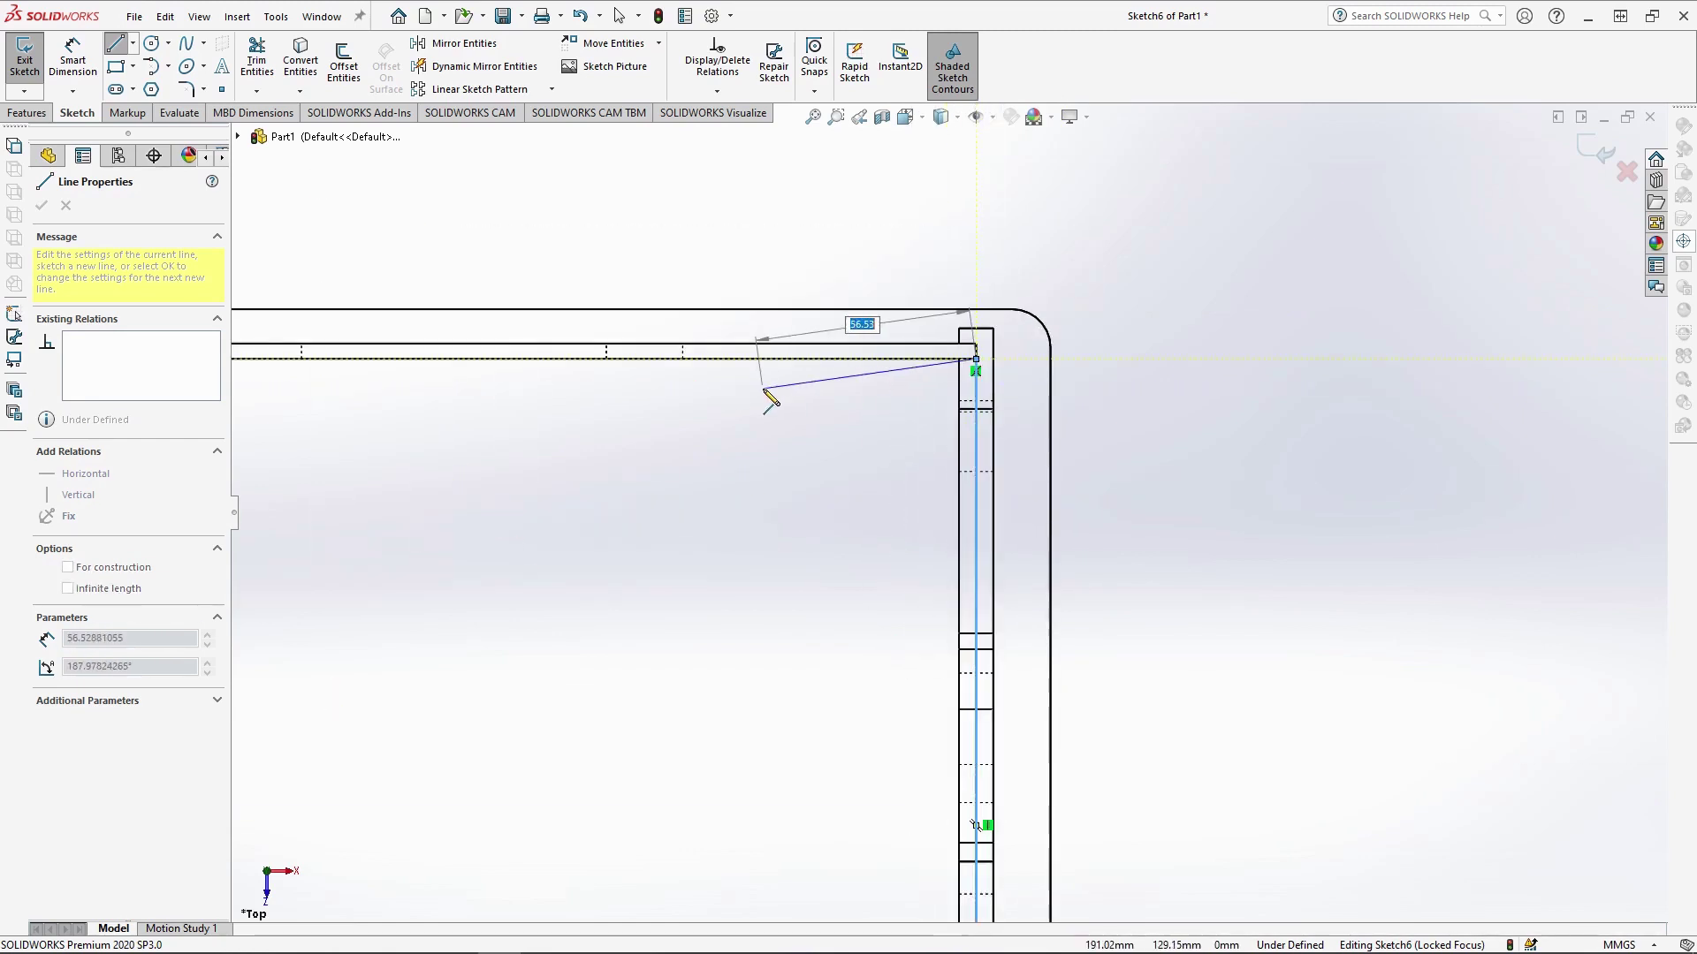
Continue the outline along the rear panel's front face and around a 4 mm deep tab filling the rear panel's right slot
{"action": "scroll", "coordinate": [777, 415], "scroll_direction": "down", "scroll_amount": 3}
{"action": "scroll", "coordinate": [782, 469], "scroll_direction": "up", "scroll_amount": 2}
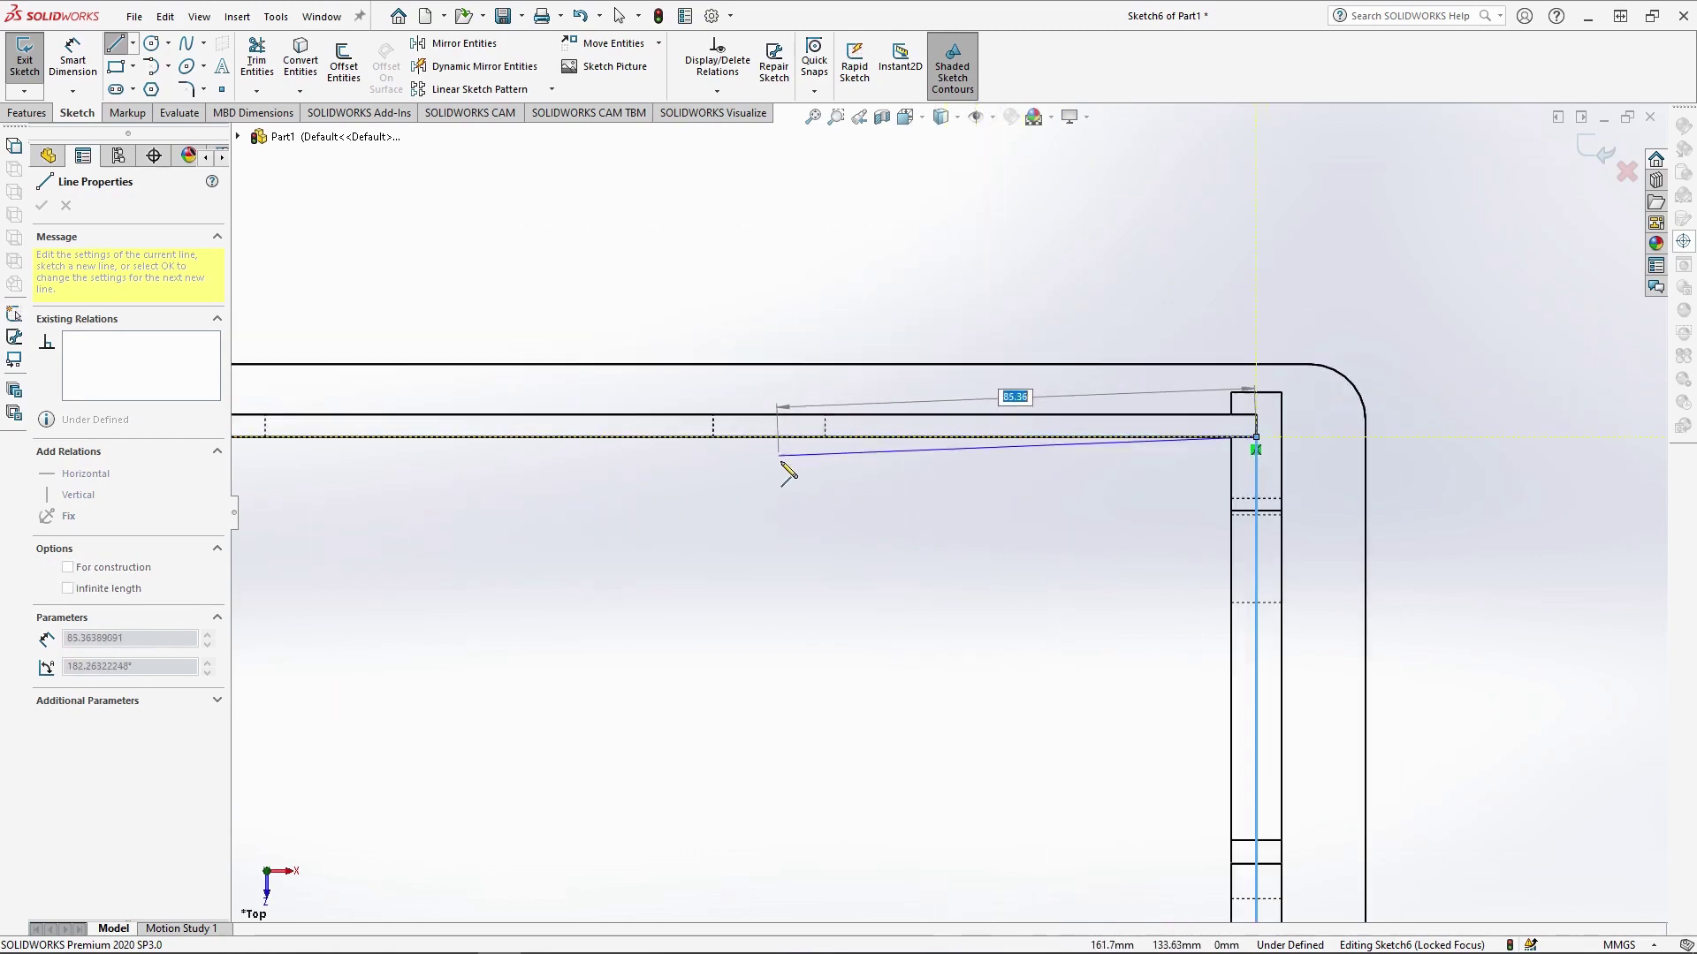
{"action": "left_click", "coordinate": [824, 437]}
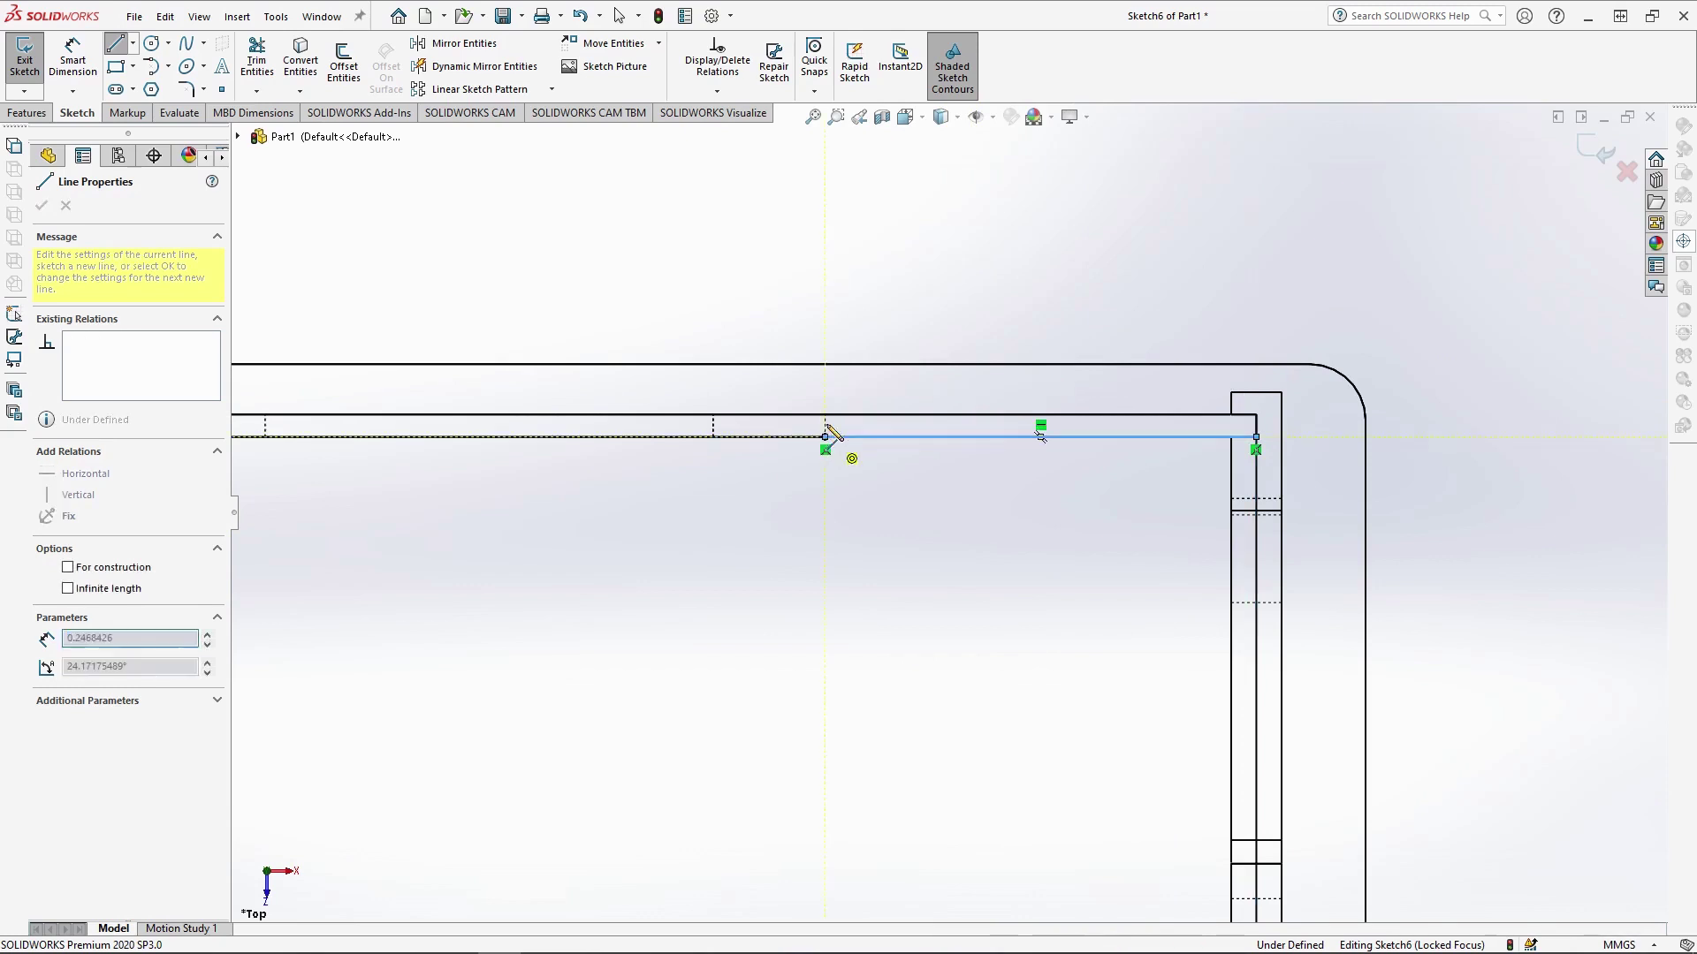
{"action": "scroll", "coordinate": [731, 430], "scroll_direction": "up", "scroll_amount": 1}
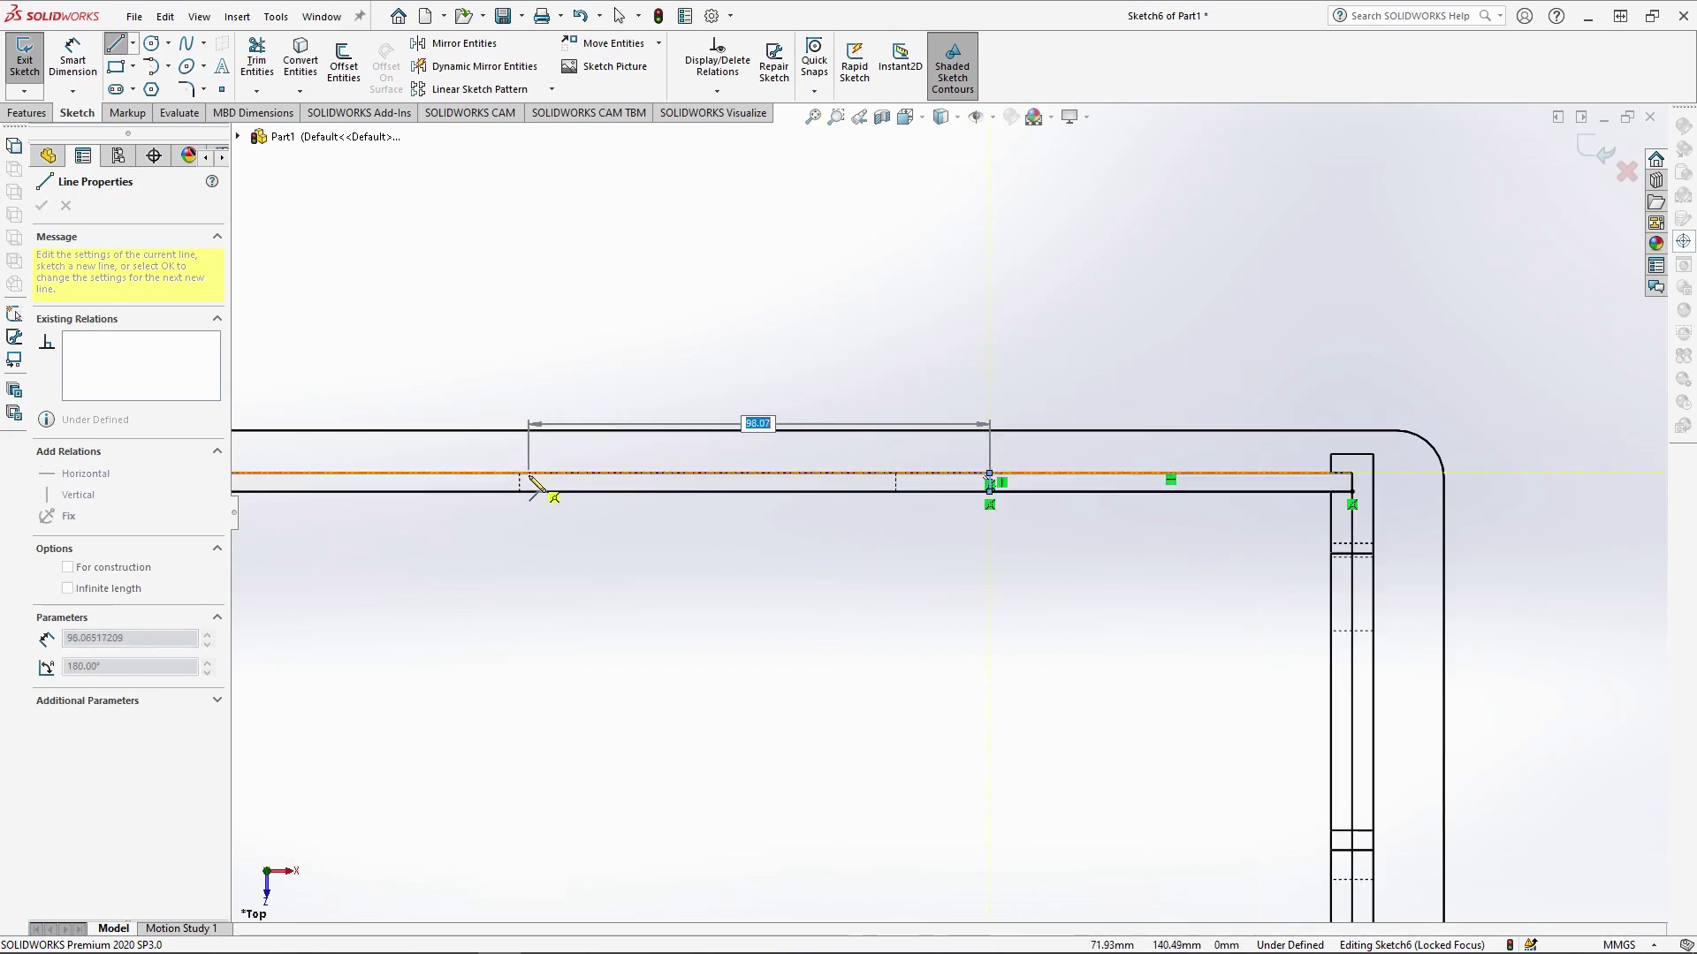
{"action": "double_click", "coordinate": [520, 478]}
{"action": "left_click", "coordinate": [520, 492]}
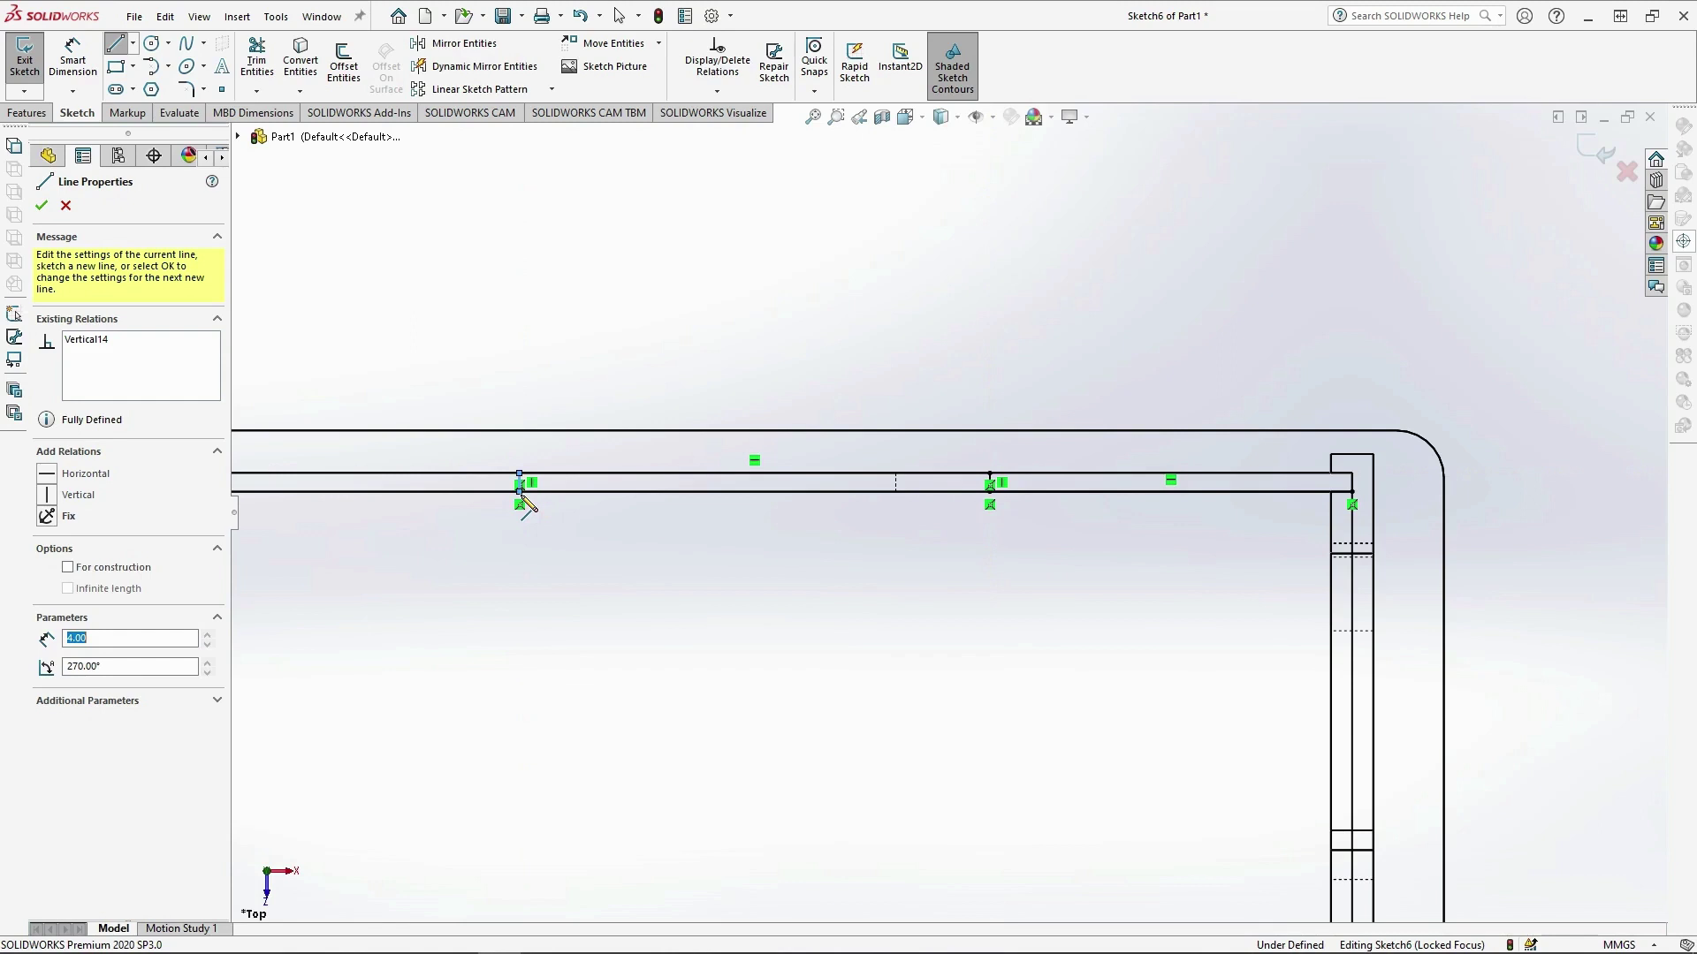
Continue the outline 27 mm left along the rear panel, and draw a 150 mm long, 9 mm wide slot running toward the front
{"action": "double_click", "coordinate": [520, 492]}
{"action": "left_click", "coordinate": [519, 492]}
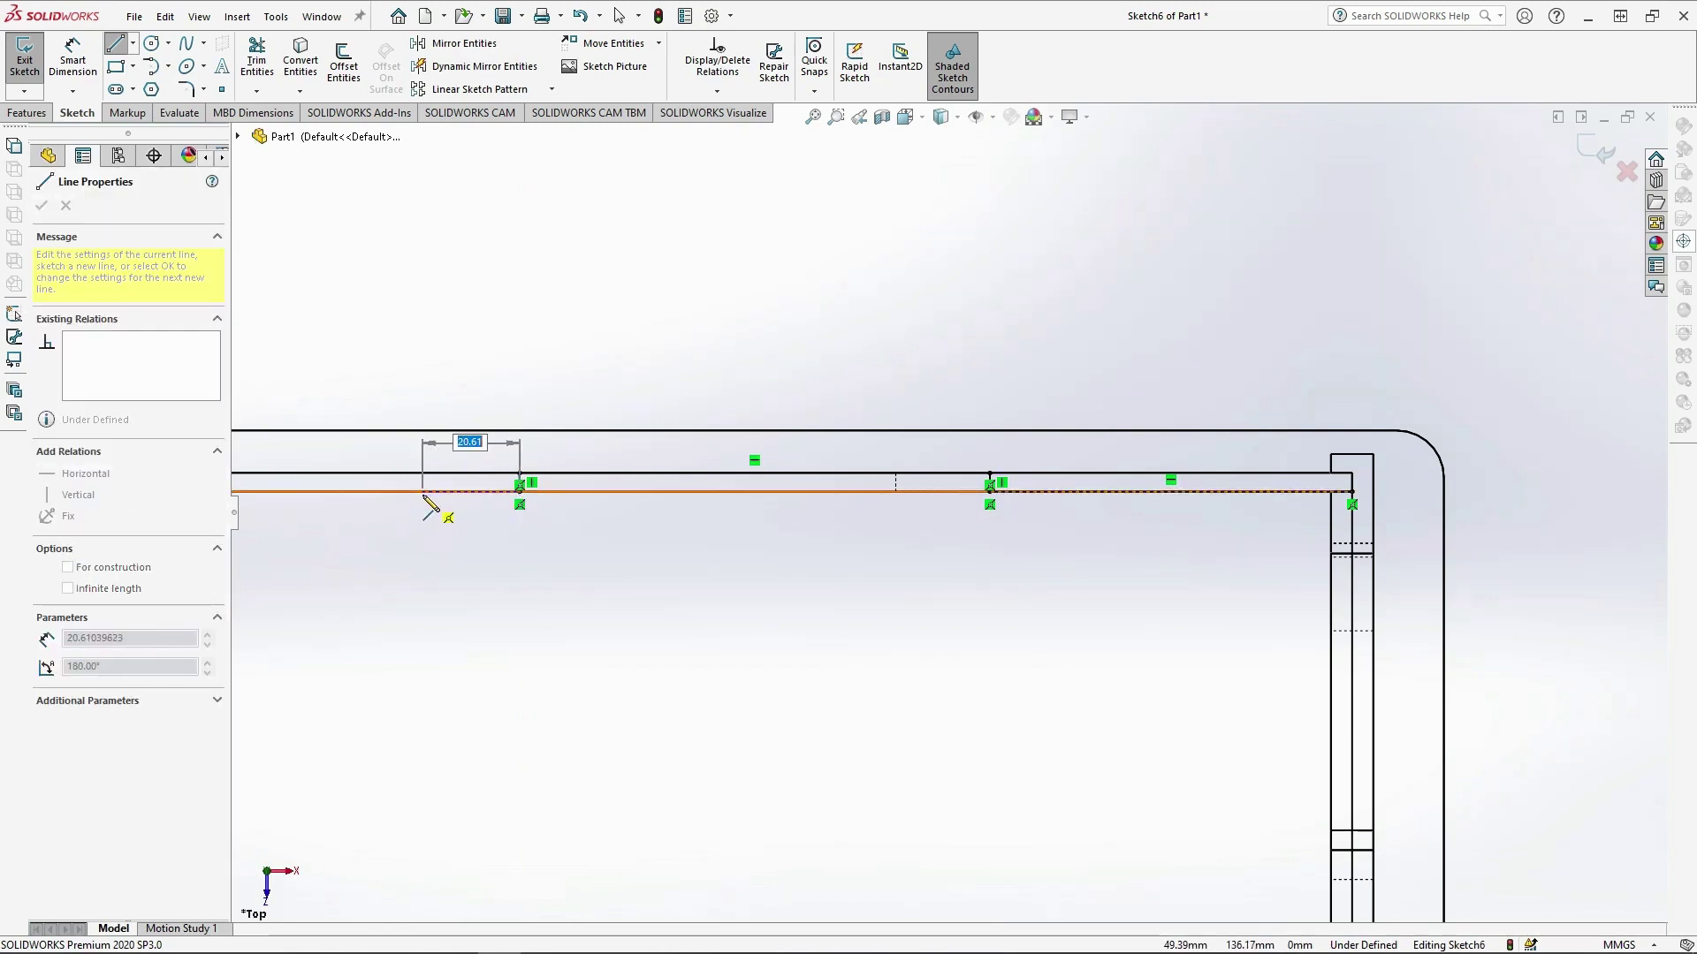
{"action": "type", "text": "27"}
{"action": "key", "text": "Return"}
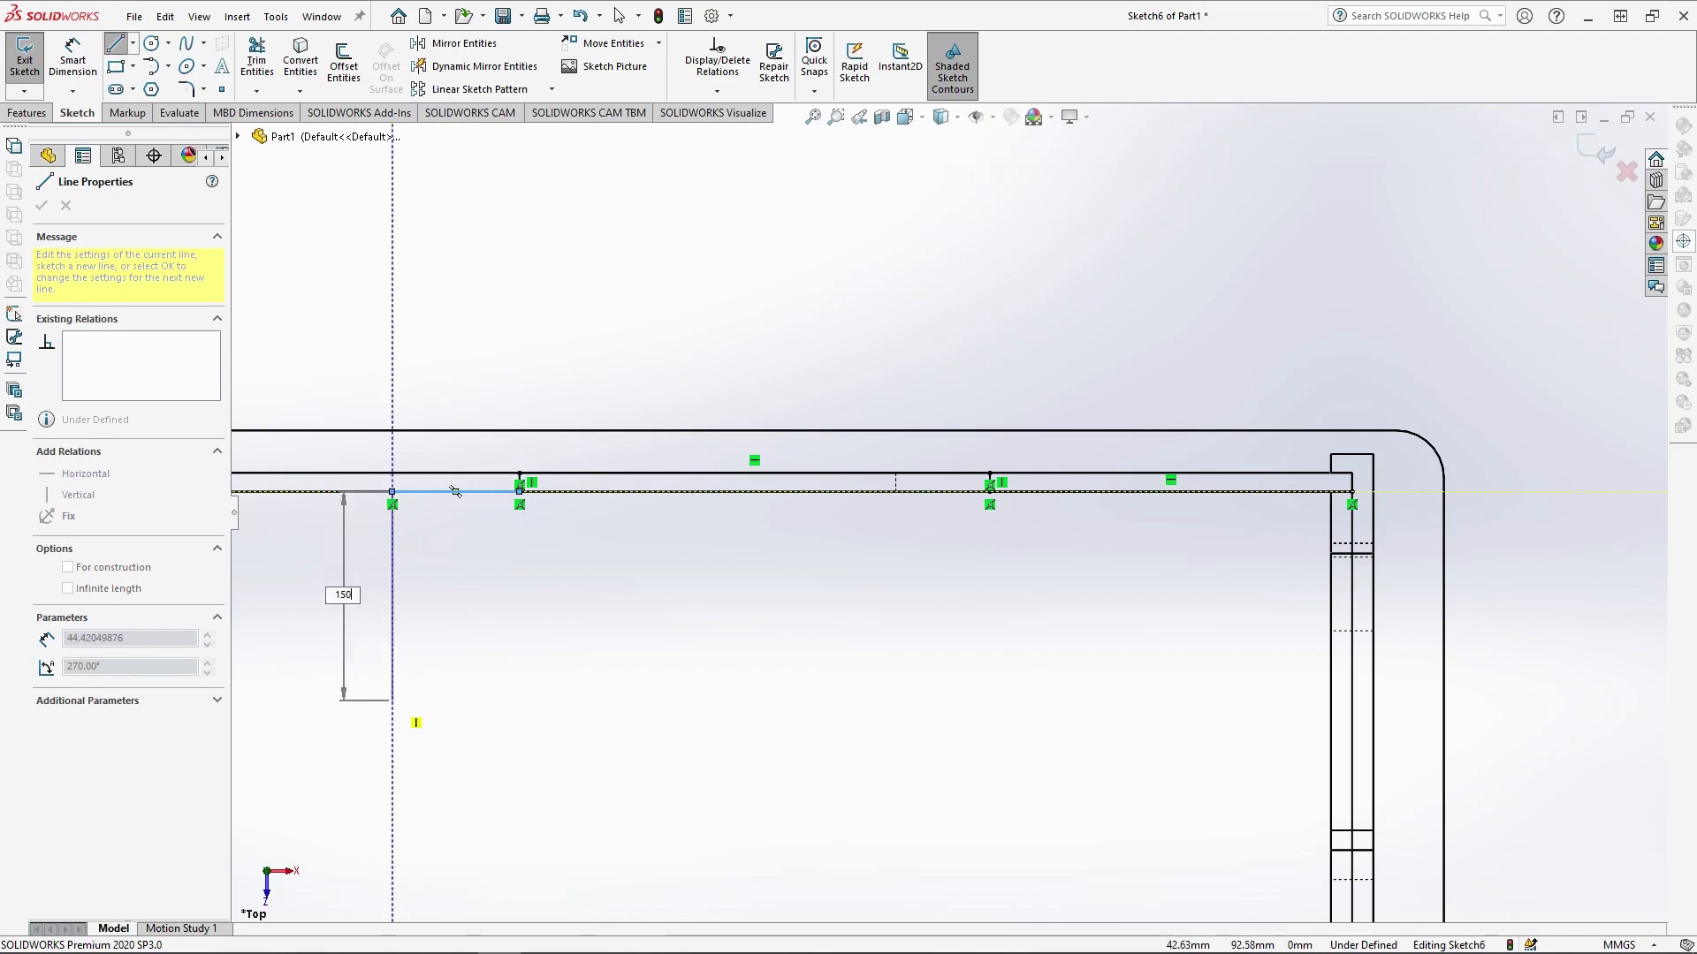
{"action": "type", "text": "150"}
{"action": "key", "text": "Return"}
{"action": "scroll", "coordinate": [946, 508], "scroll_direction": "down", "scroll_amount": 5}
{"action": "type", "text": "9"}
{"action": "key", "text": "Return"}
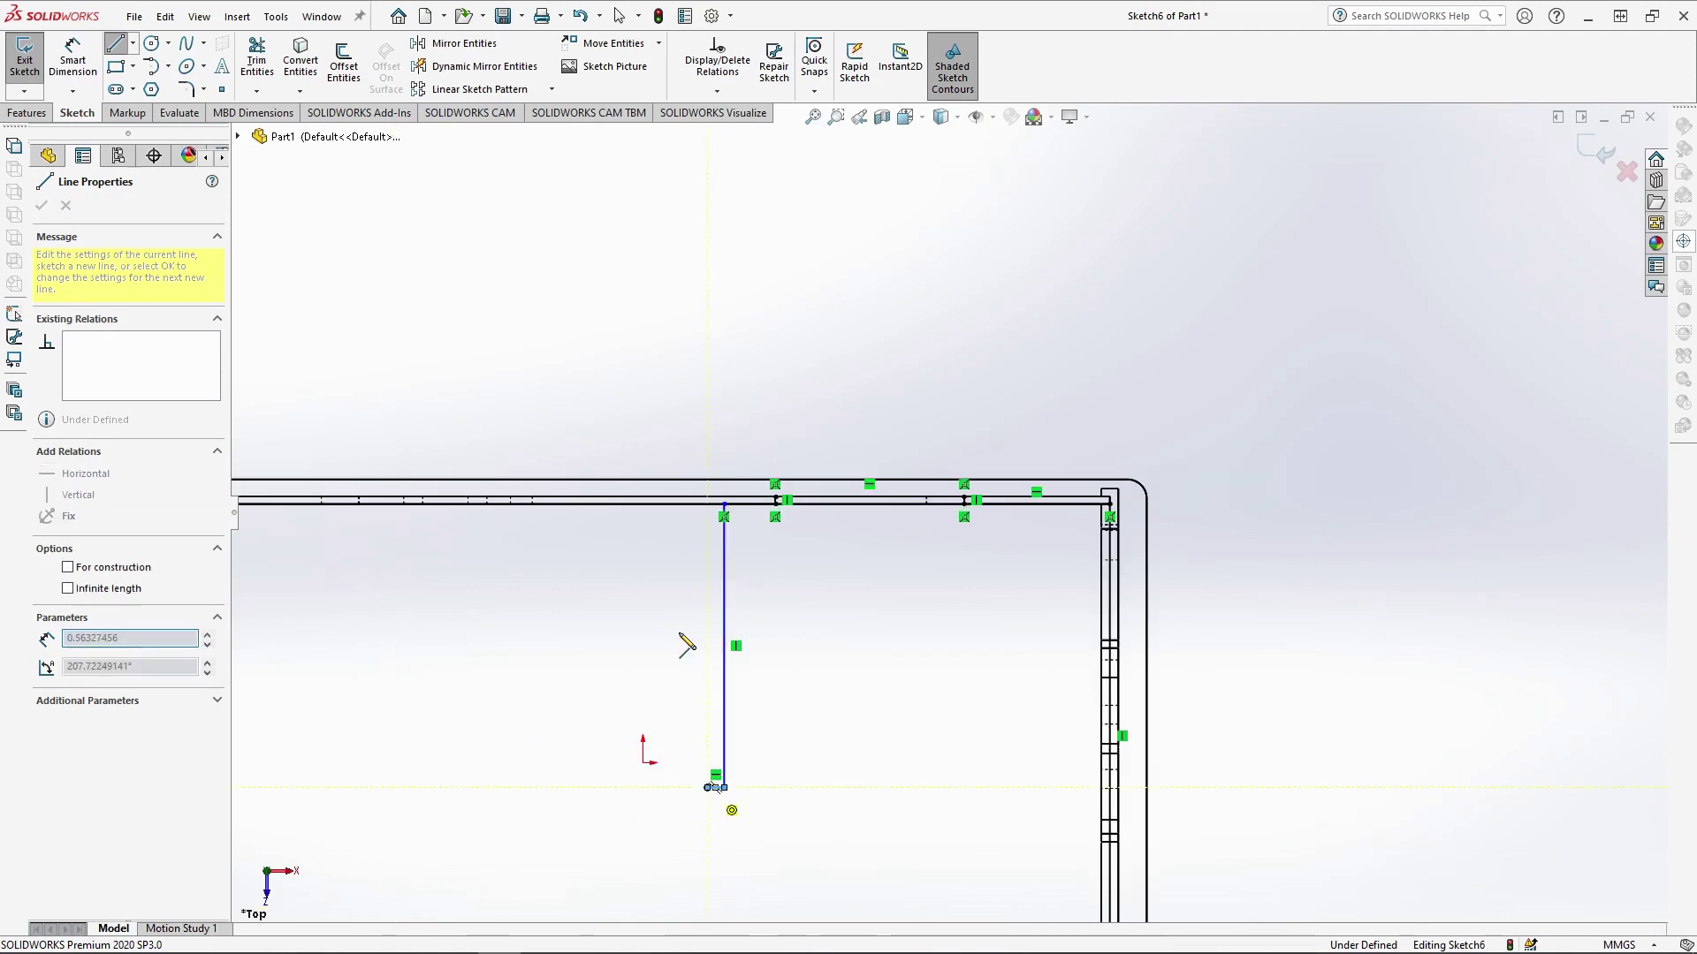
{"action": "left_click", "coordinate": [707, 504]}
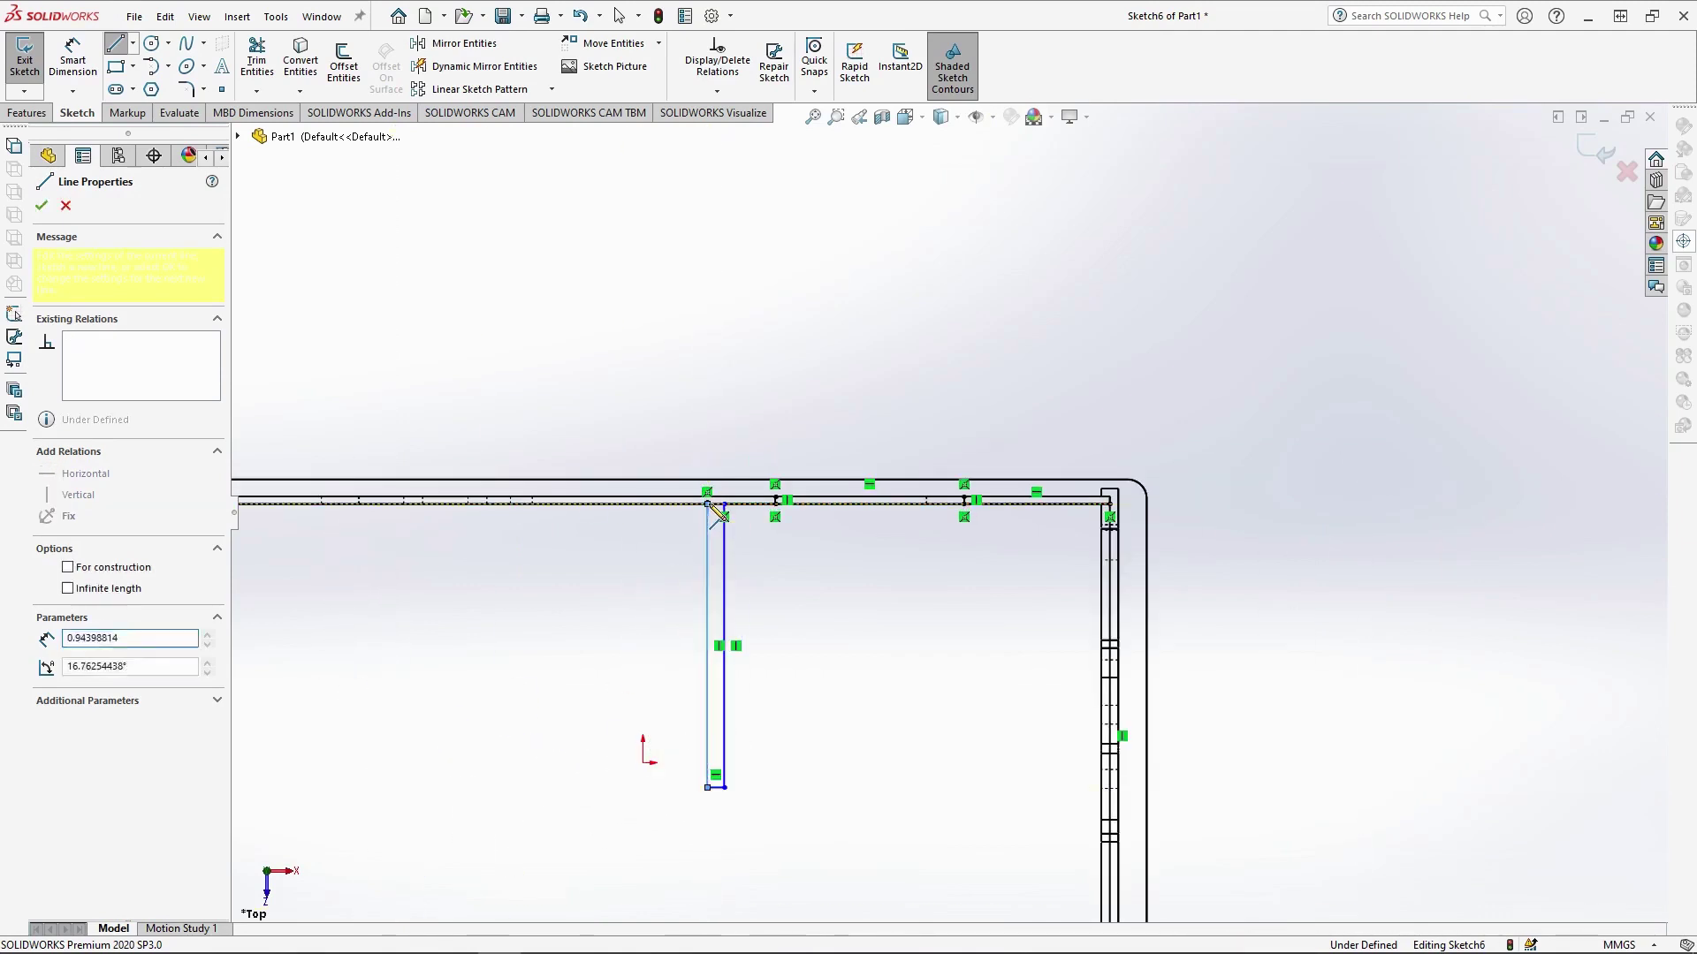
Trace the tab in the rear panel's left slot and close the outline at the rear panel's front left corner
{"action": "left_click", "coordinate": [511, 504]}
{"action": "scroll", "coordinate": [517, 515], "scroll_direction": "up", "scroll_amount": 3}
{"action": "scroll", "coordinate": [826, 504], "scroll_direction": "down", "scroll_amount": 8}
{"action": "left_click", "coordinate": [989, 474]}
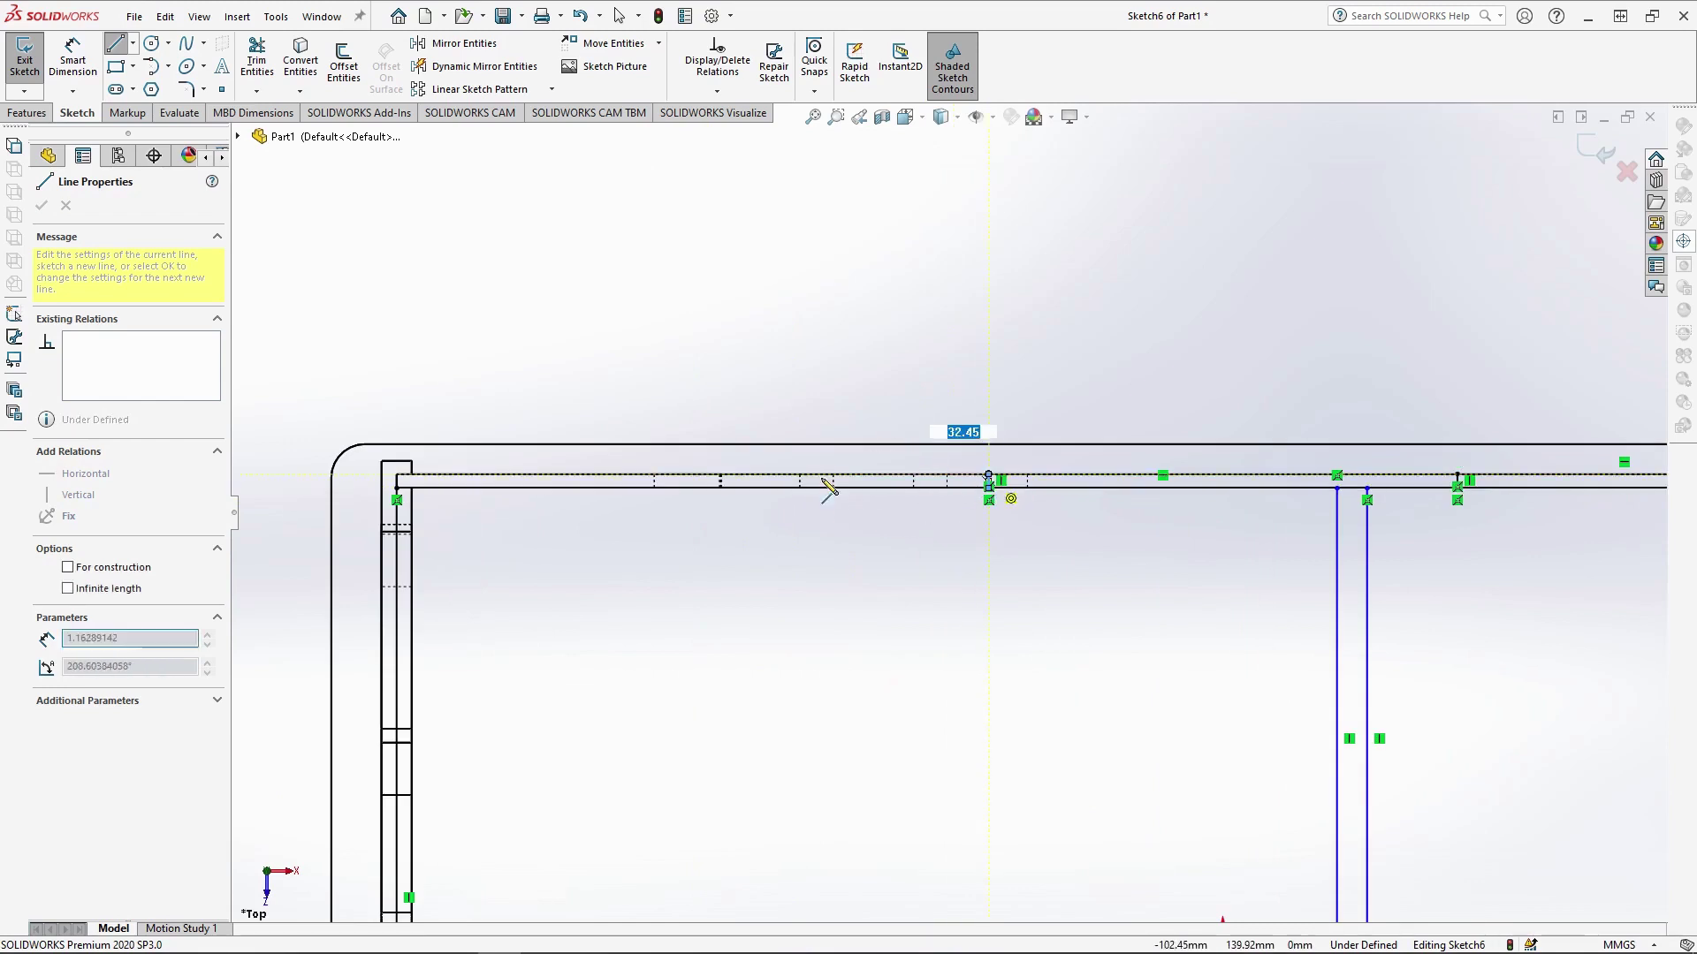
{"action": "left_click", "coordinate": [654, 489]}
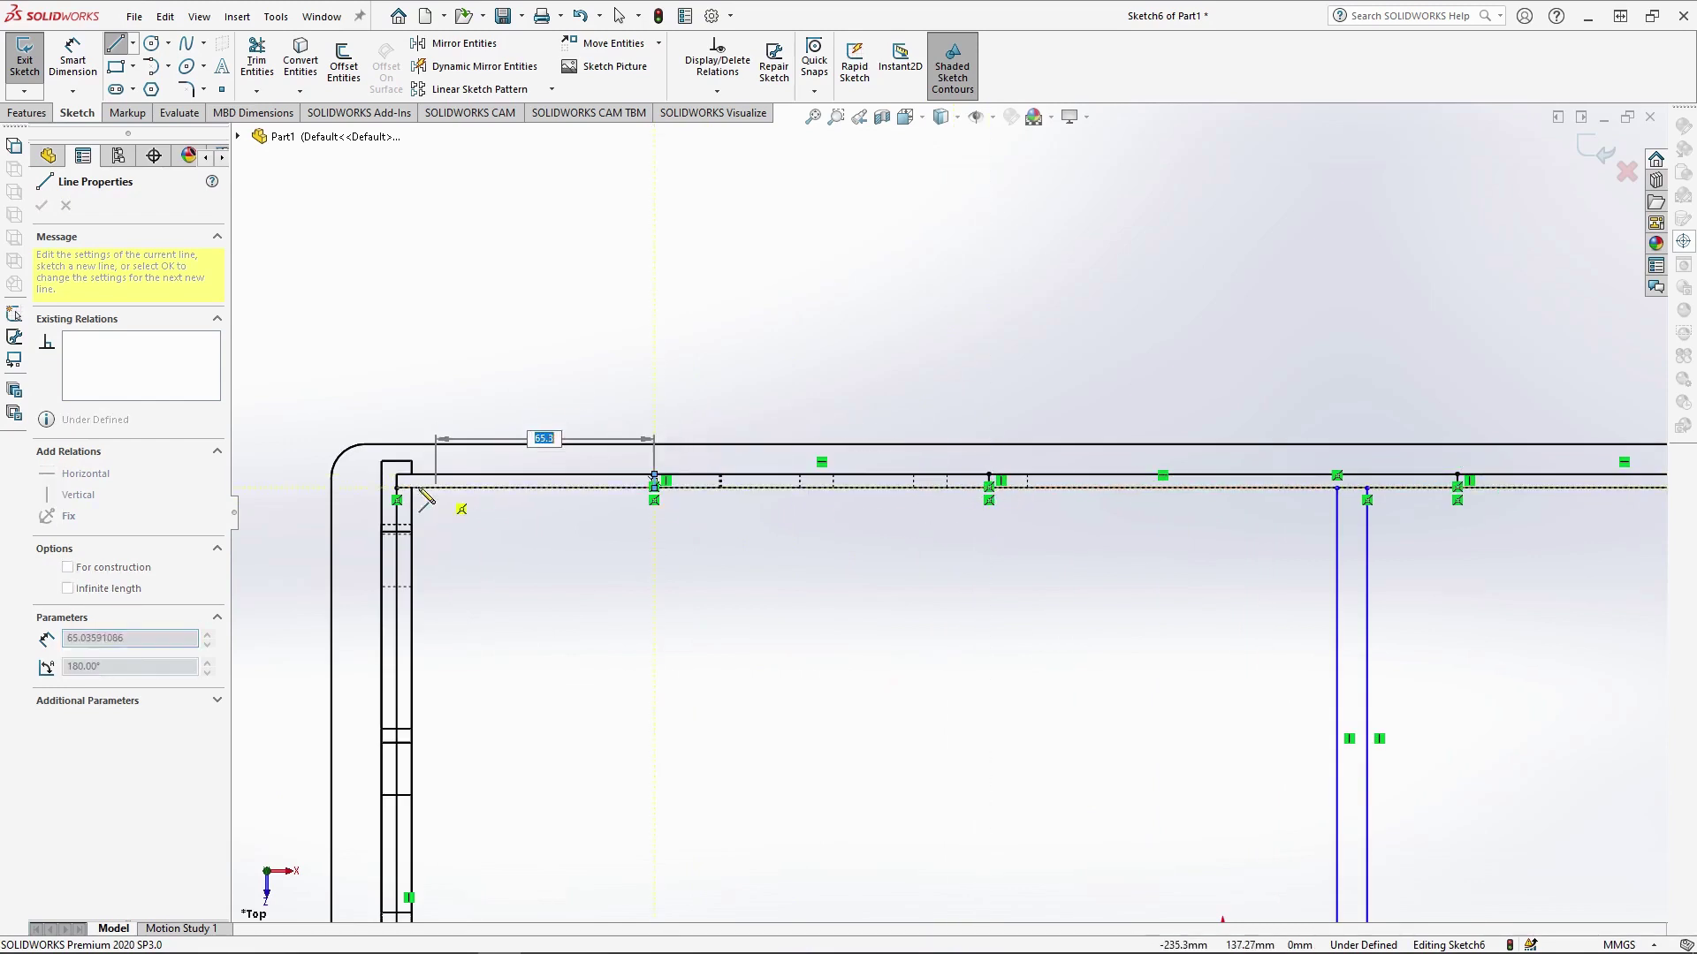
{"action": "left_click", "coordinate": [397, 488]}
{"action": "scroll", "coordinate": [804, 681], "scroll_direction": "up", "scroll_amount": 3}
{"action": "key", "text": "Escape"}
{"action": "scroll", "coordinate": [871, 542], "scroll_direction": "up", "scroll_amount": 2}
{"action": "scroll", "coordinate": [871, 542], "scroll_direction": "down", "scroll_amount": 1}
Fillet the four outer corners of the outline's two front ears with an 8 mm radius
{"action": "left_click", "coordinate": [186, 88]}
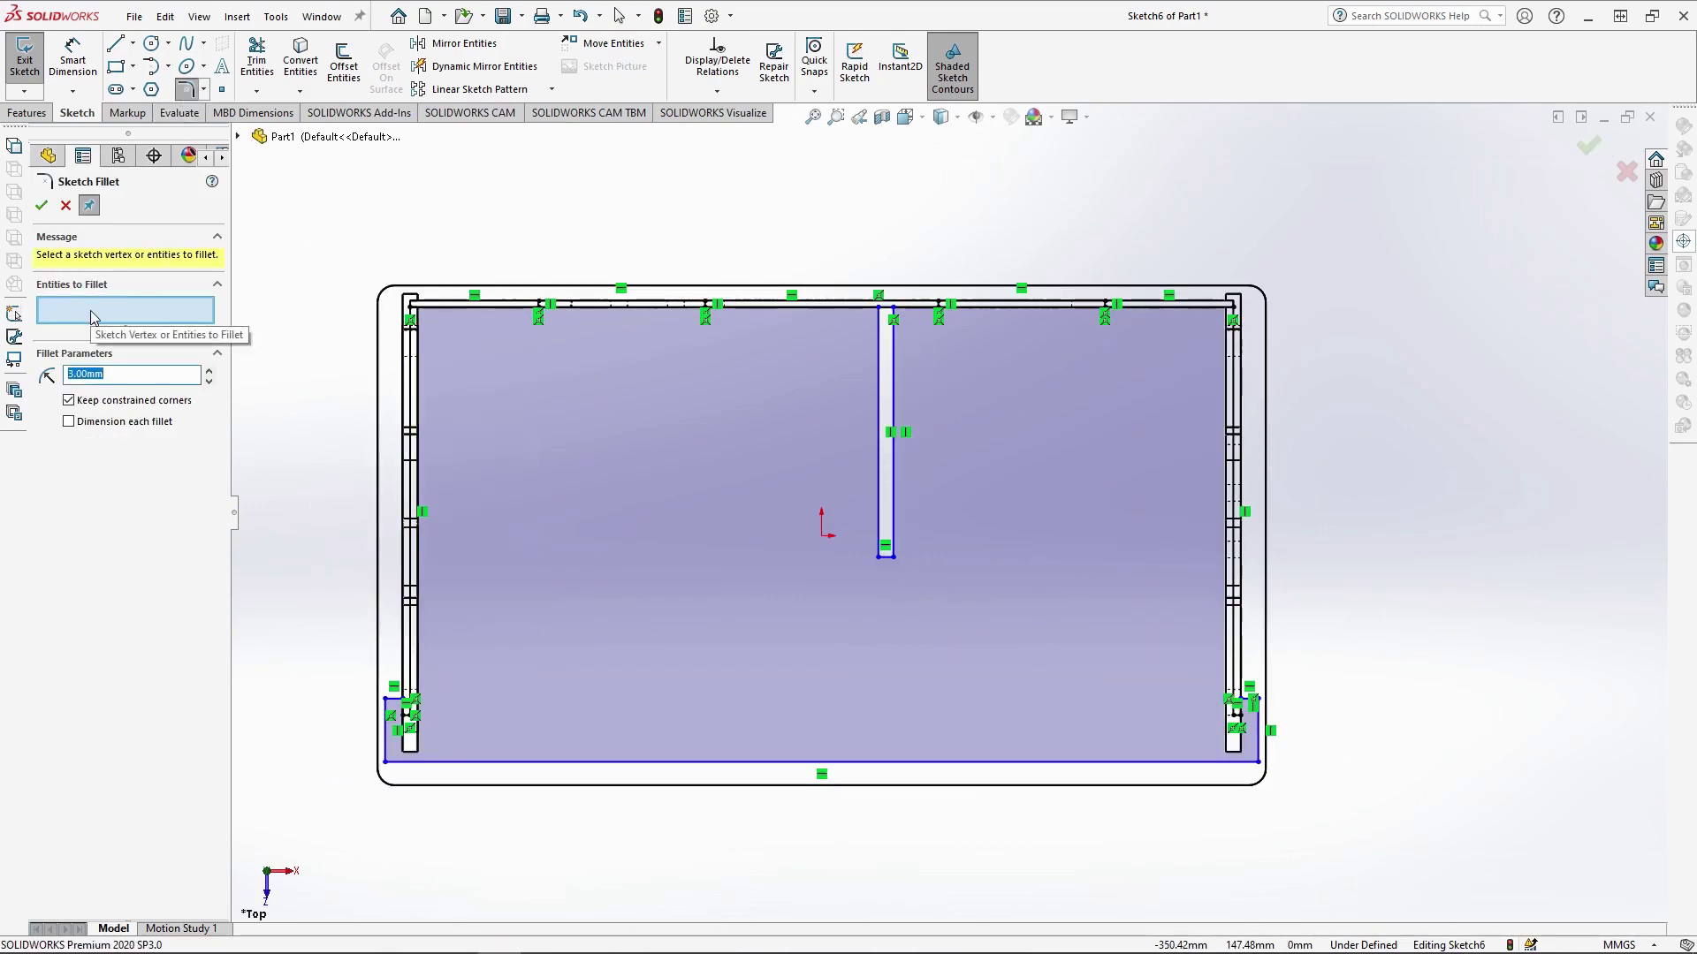
{"action": "type", "text": "8"}
{"action": "scroll", "coordinate": [326, 804], "scroll_direction": "up", "scroll_amount": 5}
{"action": "left_click", "coordinate": [638, 505]}
{"action": "left_click", "coordinate": [639, 635]}
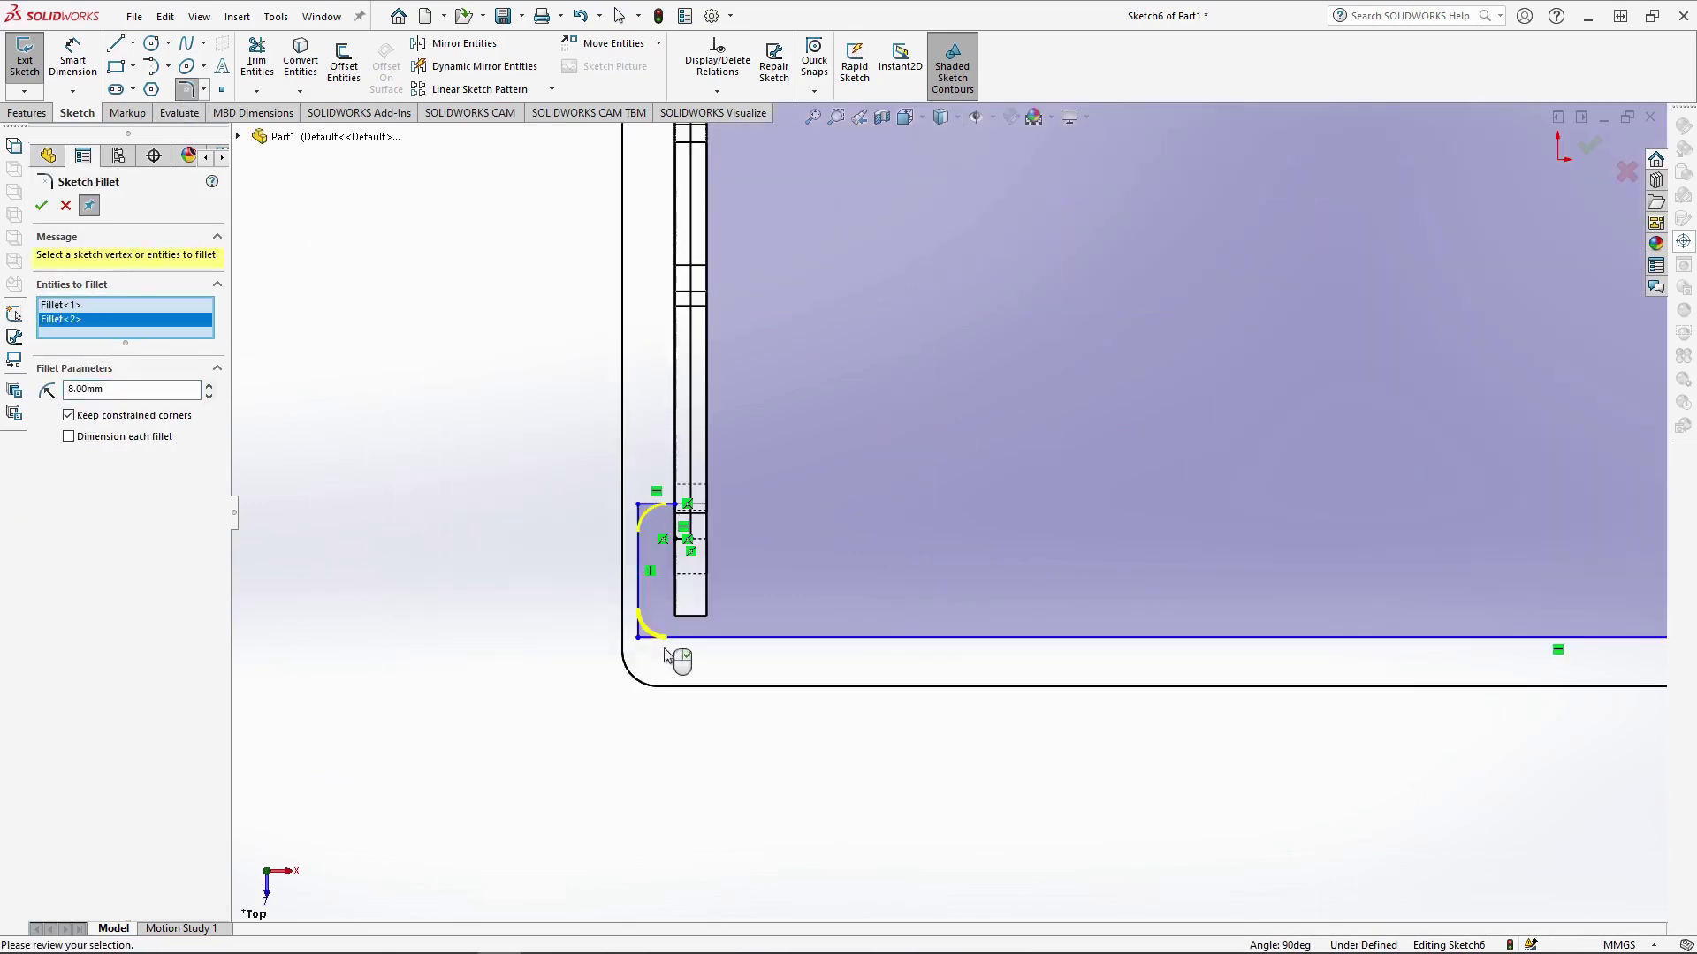
{"action": "scroll", "coordinate": [664, 649], "scroll_direction": "up", "scroll_amount": 6}
{"action": "scroll", "coordinate": [1048, 651], "scroll_direction": "down", "scroll_amount": 7}
{"action": "left_click", "coordinate": [1024, 490]}
{"action": "left_click", "coordinate": [1025, 649]}
{"action": "right_click", "coordinate": [981, 521]}
{"action": "scroll", "coordinate": [947, 513], "scroll_direction": "up", "scroll_amount": 5}
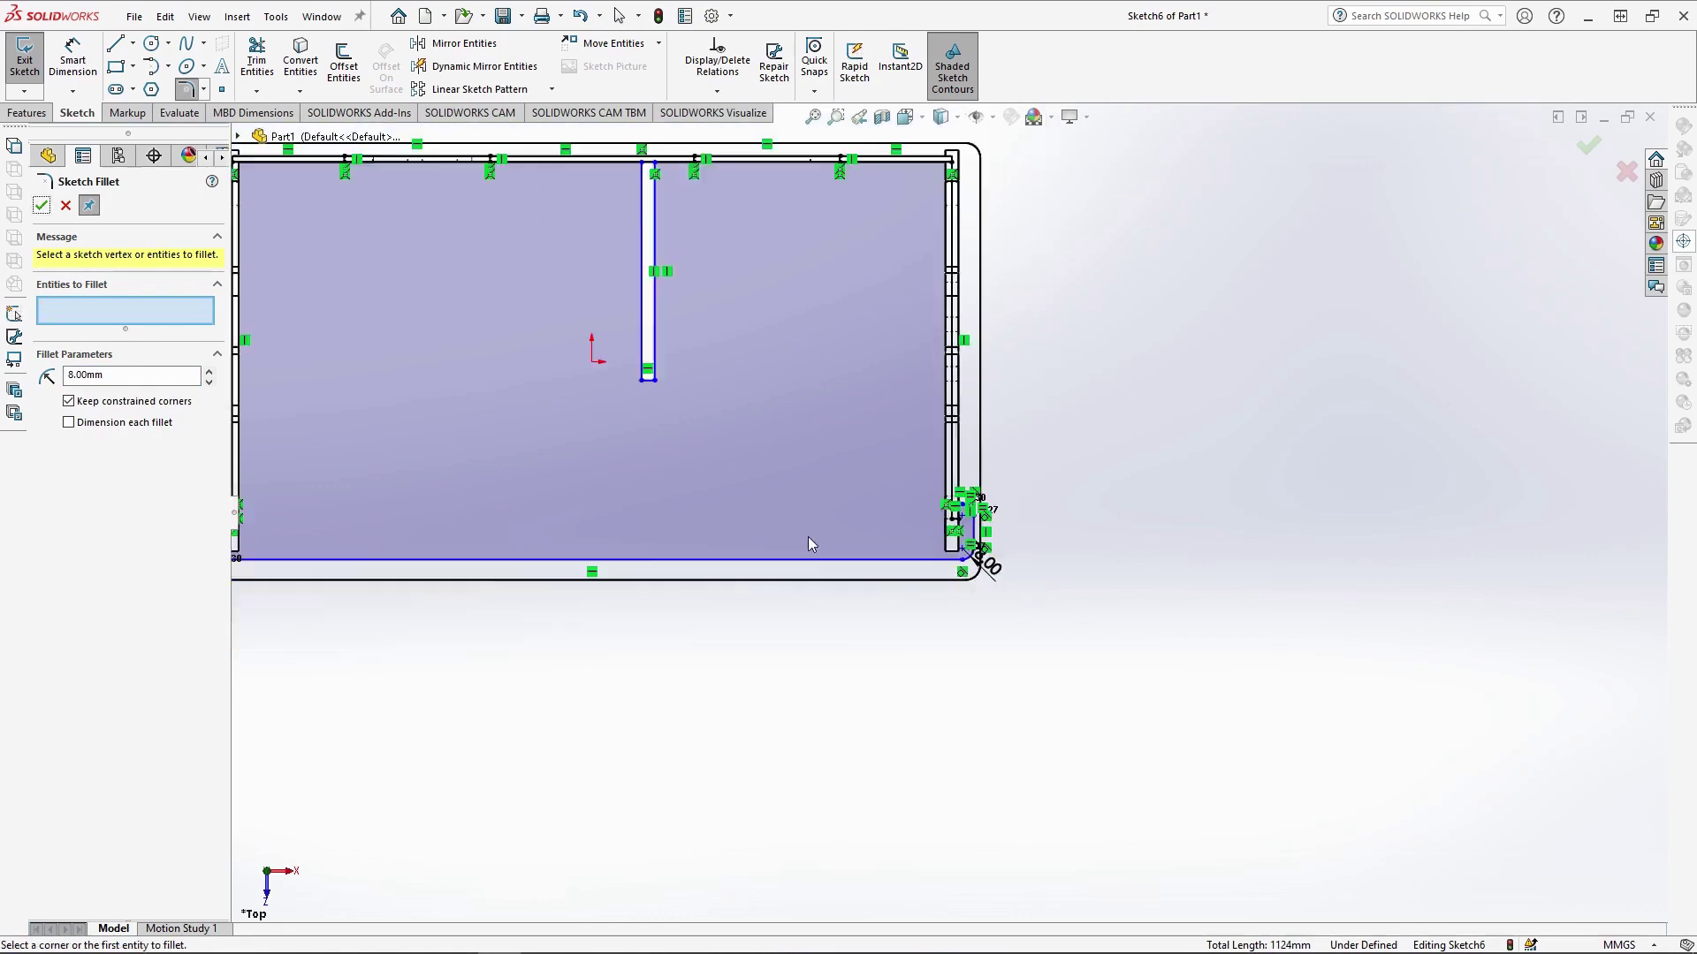
Extrude the finished outline 9 mm to create the horizontal panel
{"action": "scroll", "coordinate": [808, 537], "scroll_direction": "down", "scroll_amount": 2}
{"action": "scroll", "coordinate": [808, 537], "scroll_direction": "up", "scroll_amount": 2}
{"action": "left_click", "coordinate": [26, 112]}
{"action": "left_click", "coordinate": [31, 71]}
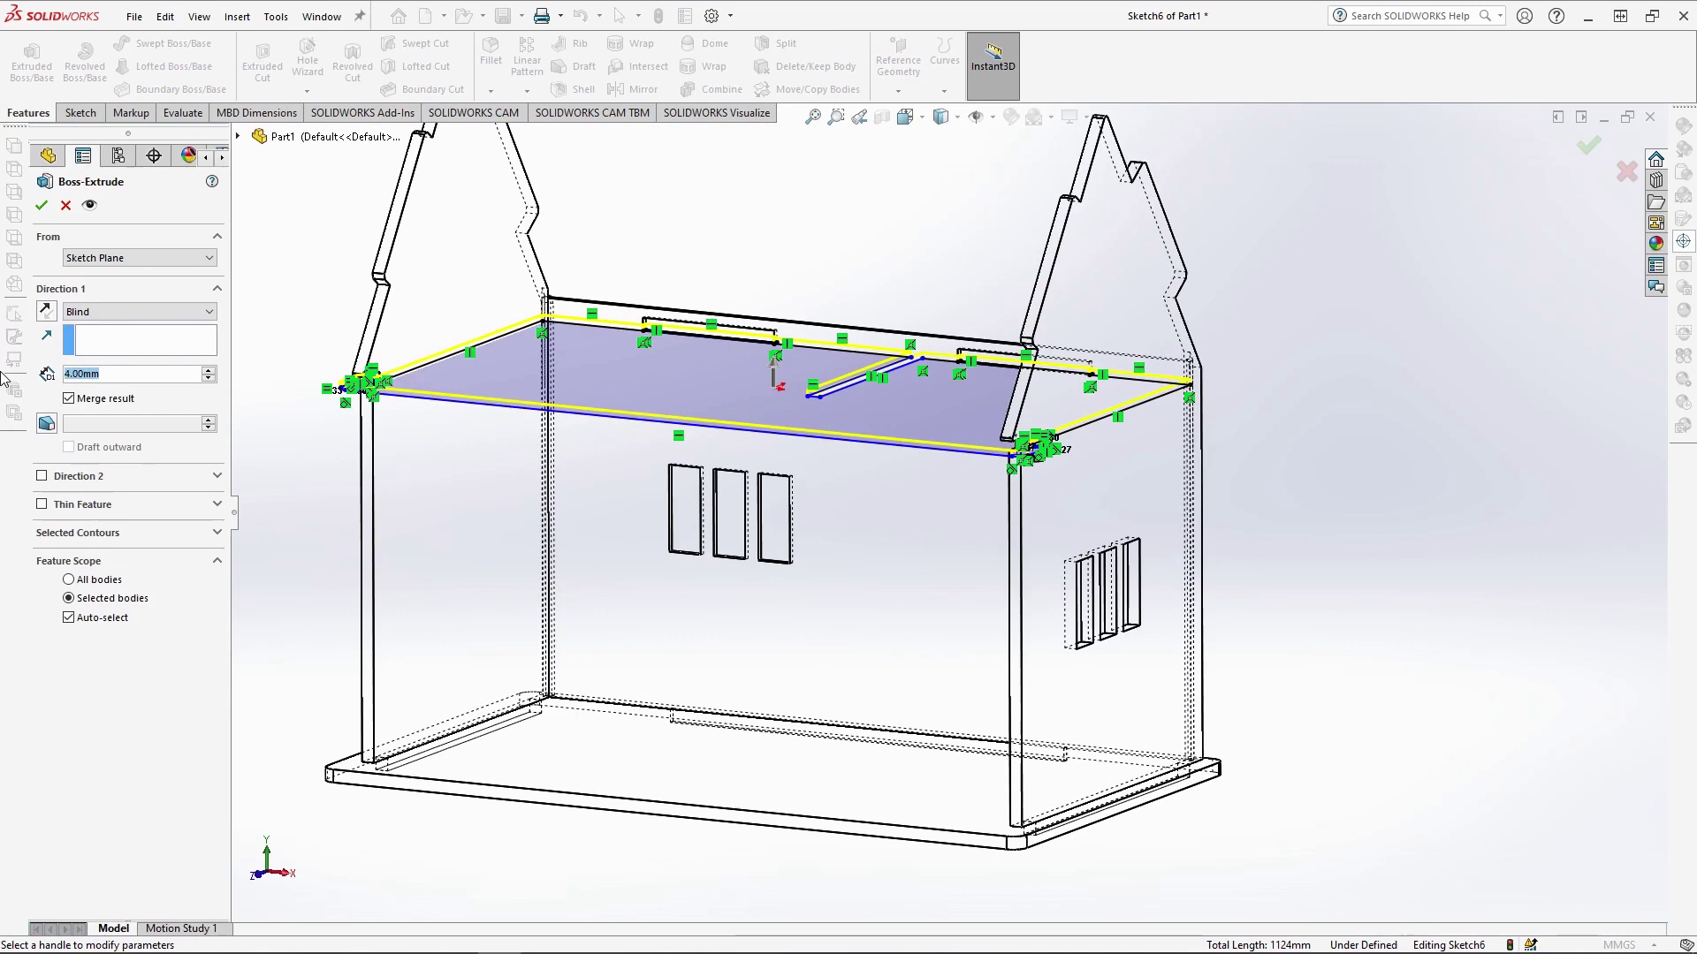
{"action": "type", "text": "9"}
{"action": "key", "text": "Return"}
{"action": "left_click", "coordinate": [41, 205]}
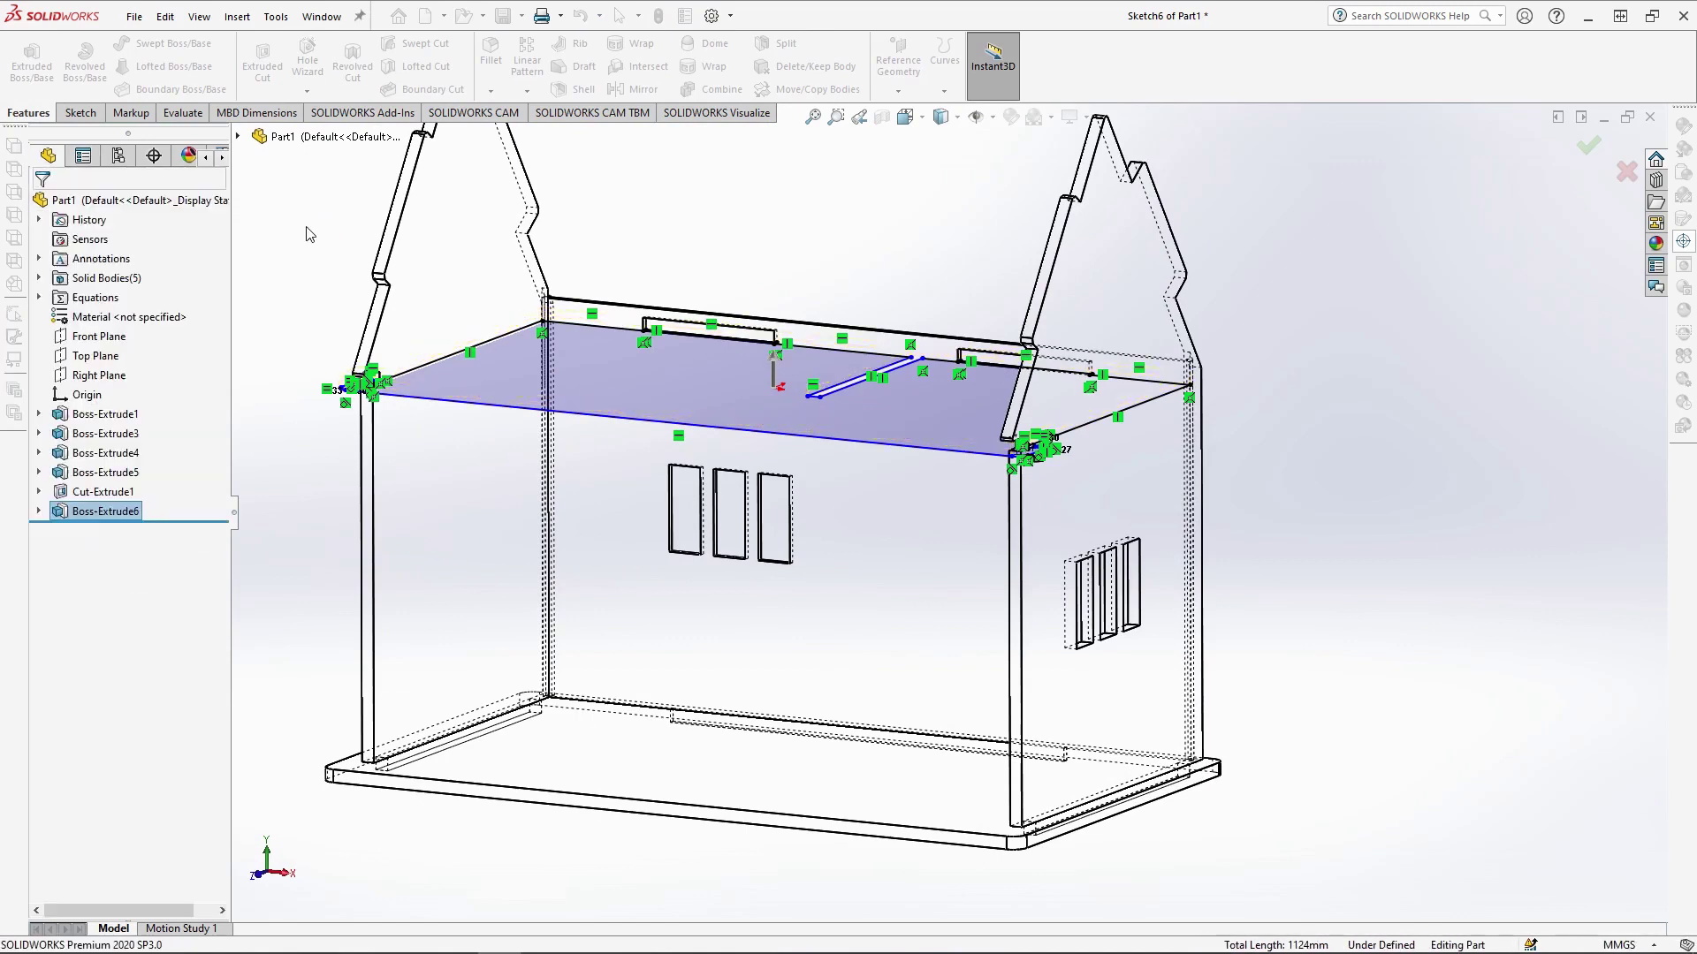
Display the model shaded with edges and hide the horizontal panel body
{"action": "mouse_move", "coordinate": [712, 546]}
{"action": "middle_mouse_down"}
{"action": "mouse_move", "coordinate": [879, 379]}
{"action": "mouse_move", "coordinate": [588, 424]}
{"action": "middle_mouse_up"}
{"action": "scroll", "coordinate": [1124, 585], "scroll_direction": "down", "scroll_amount": 3}
{"action": "middle_click_drag", "start_coordinate": [904, 603], "coordinate": [1206, 663]}
{"action": "scroll", "coordinate": [981, 619], "scroll_direction": "up", "scroll_amount": 4}
{"action": "middle_click_drag", "start_coordinate": [798, 742], "coordinate": [886, 515]}
{"action": "middle_click_drag", "start_coordinate": [882, 665], "coordinate": [1029, 553]}
{"action": "scroll", "coordinate": [1024, 495], "scroll_direction": "up", "scroll_amount": 5}
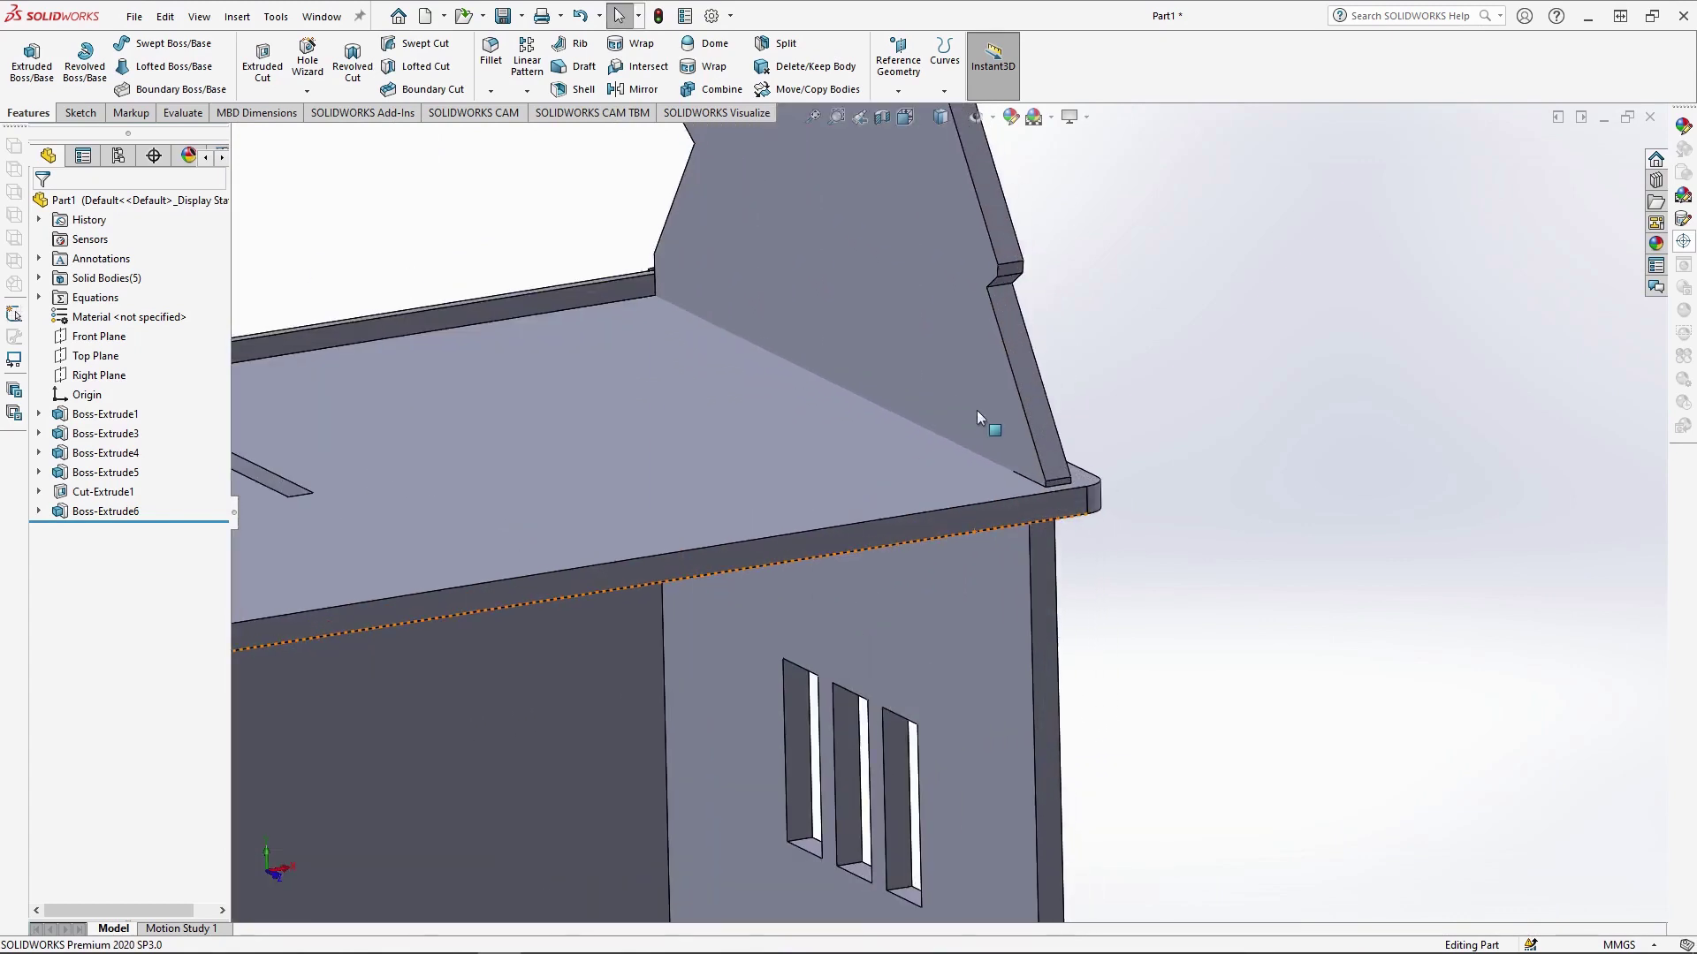
{"action": "left_click", "coordinate": [1051, 502]}
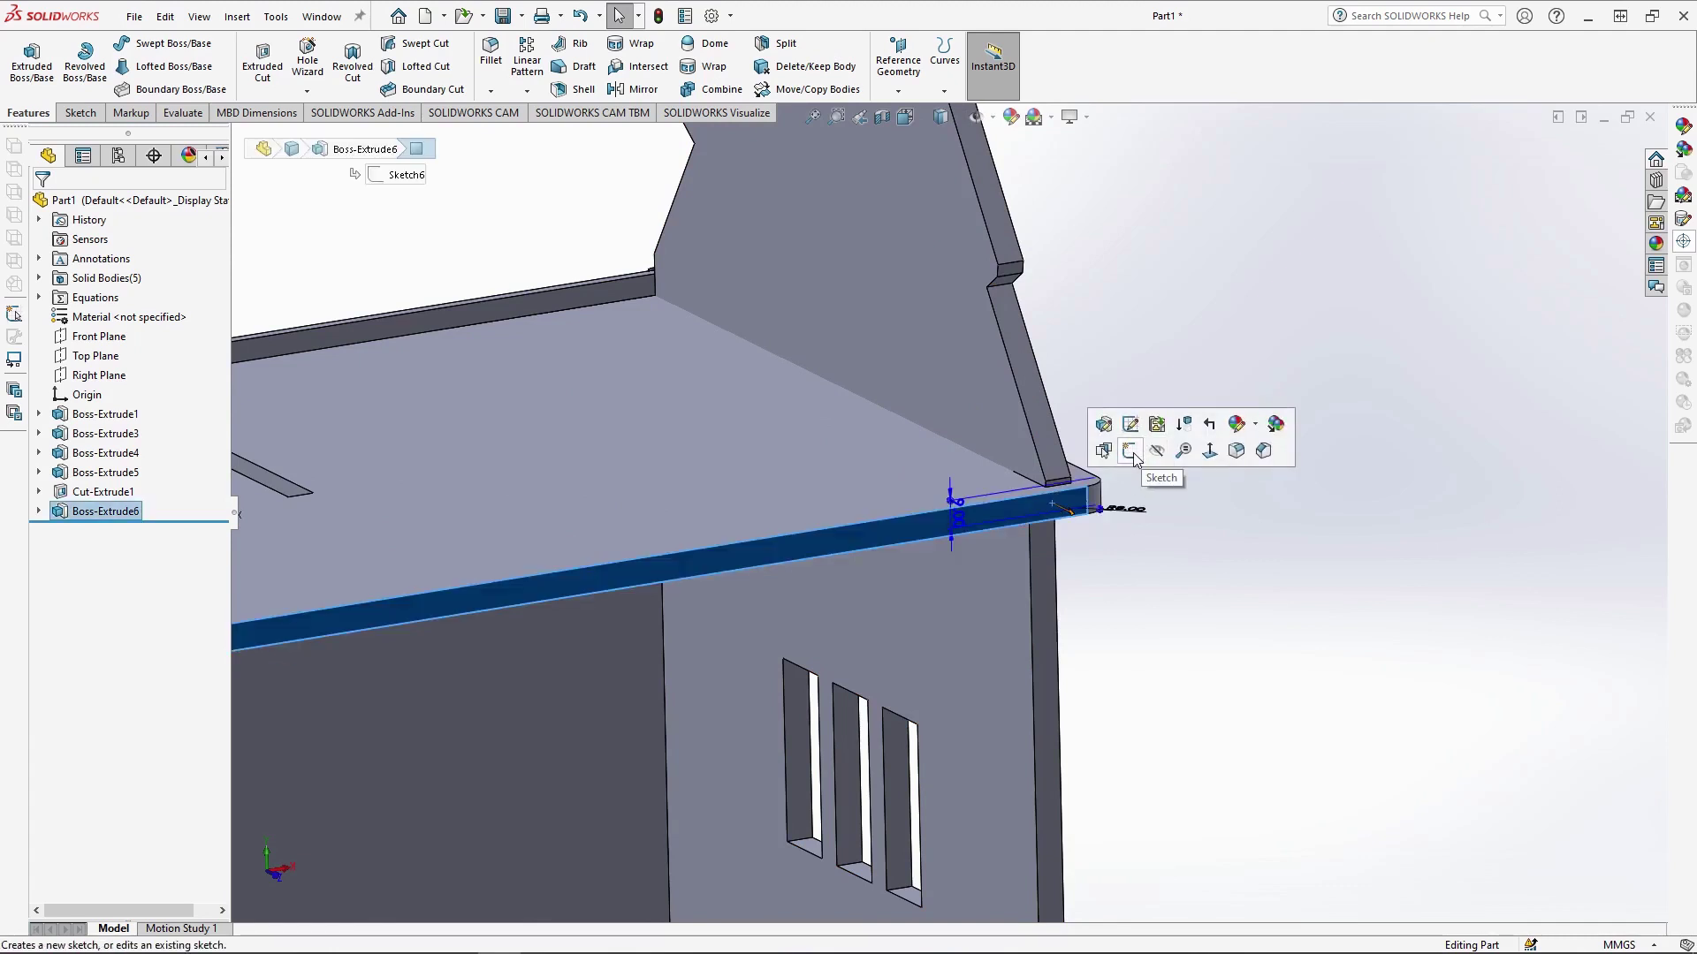
{"action": "left_click", "coordinate": [1157, 451]}
Start a sketch on the vertical face inside the right side panel's front notch, viewed normal to it
{"action": "scroll", "coordinate": [1060, 502], "scroll_direction": "down", "scroll_amount": 3}
{"action": "left_click", "coordinate": [992, 466]}
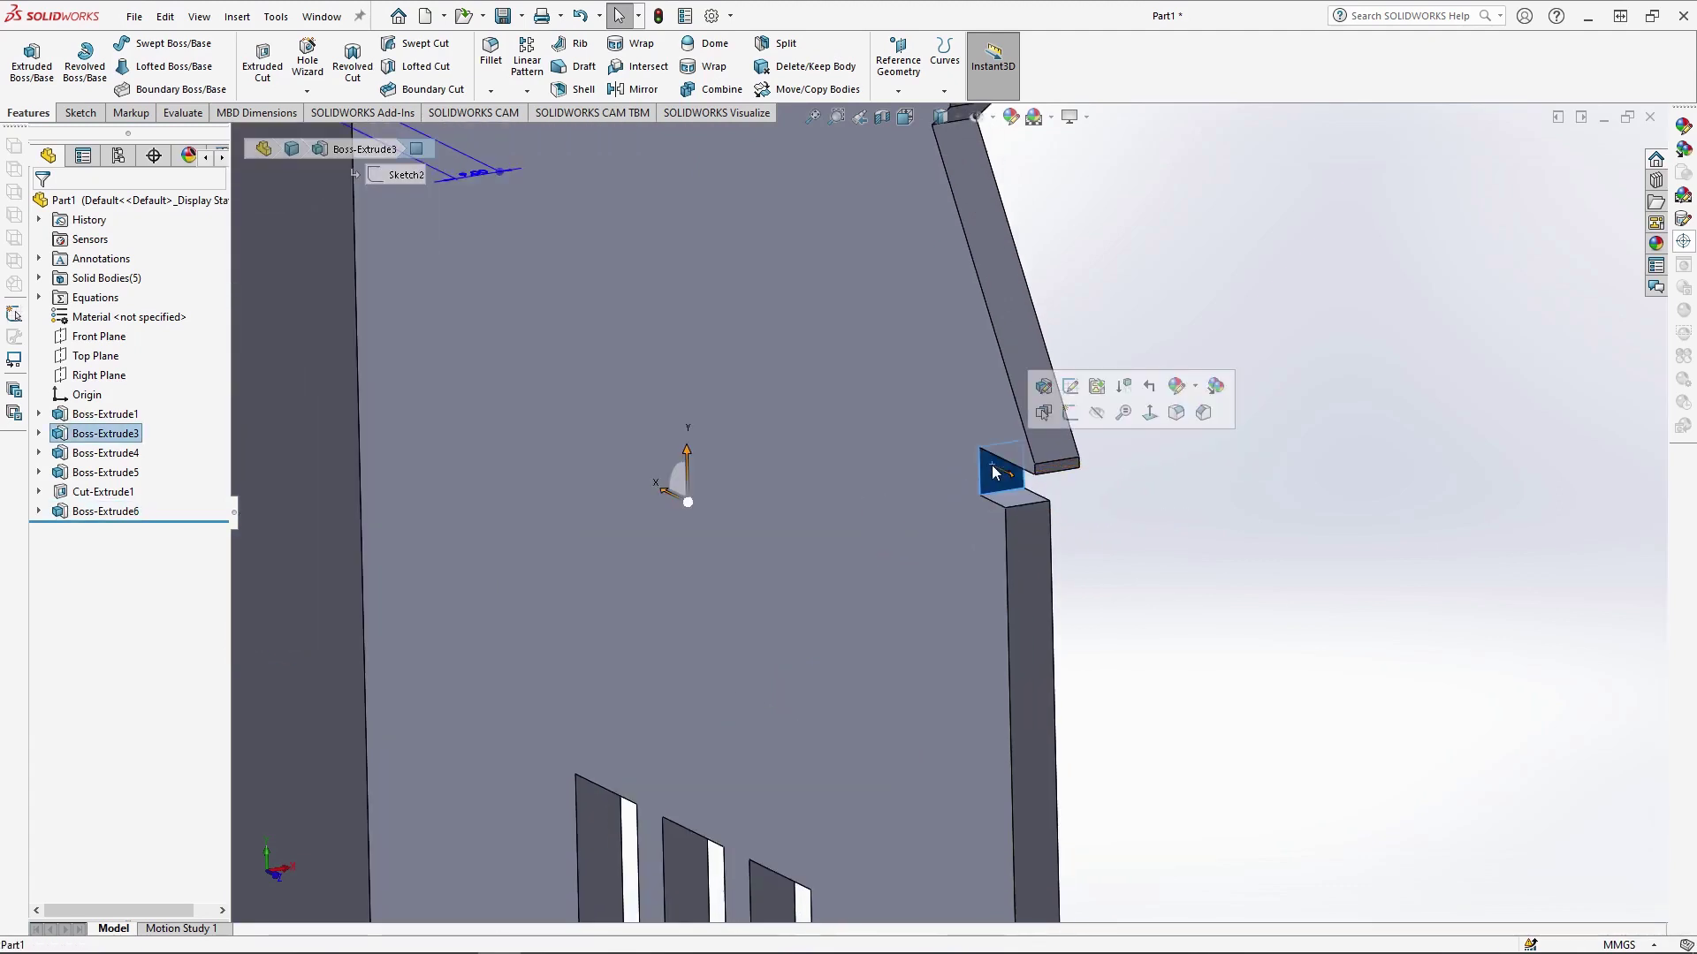
{"action": "left_click", "coordinate": [1070, 387]}
{"action": "left_click", "coordinate": [900, 118]}
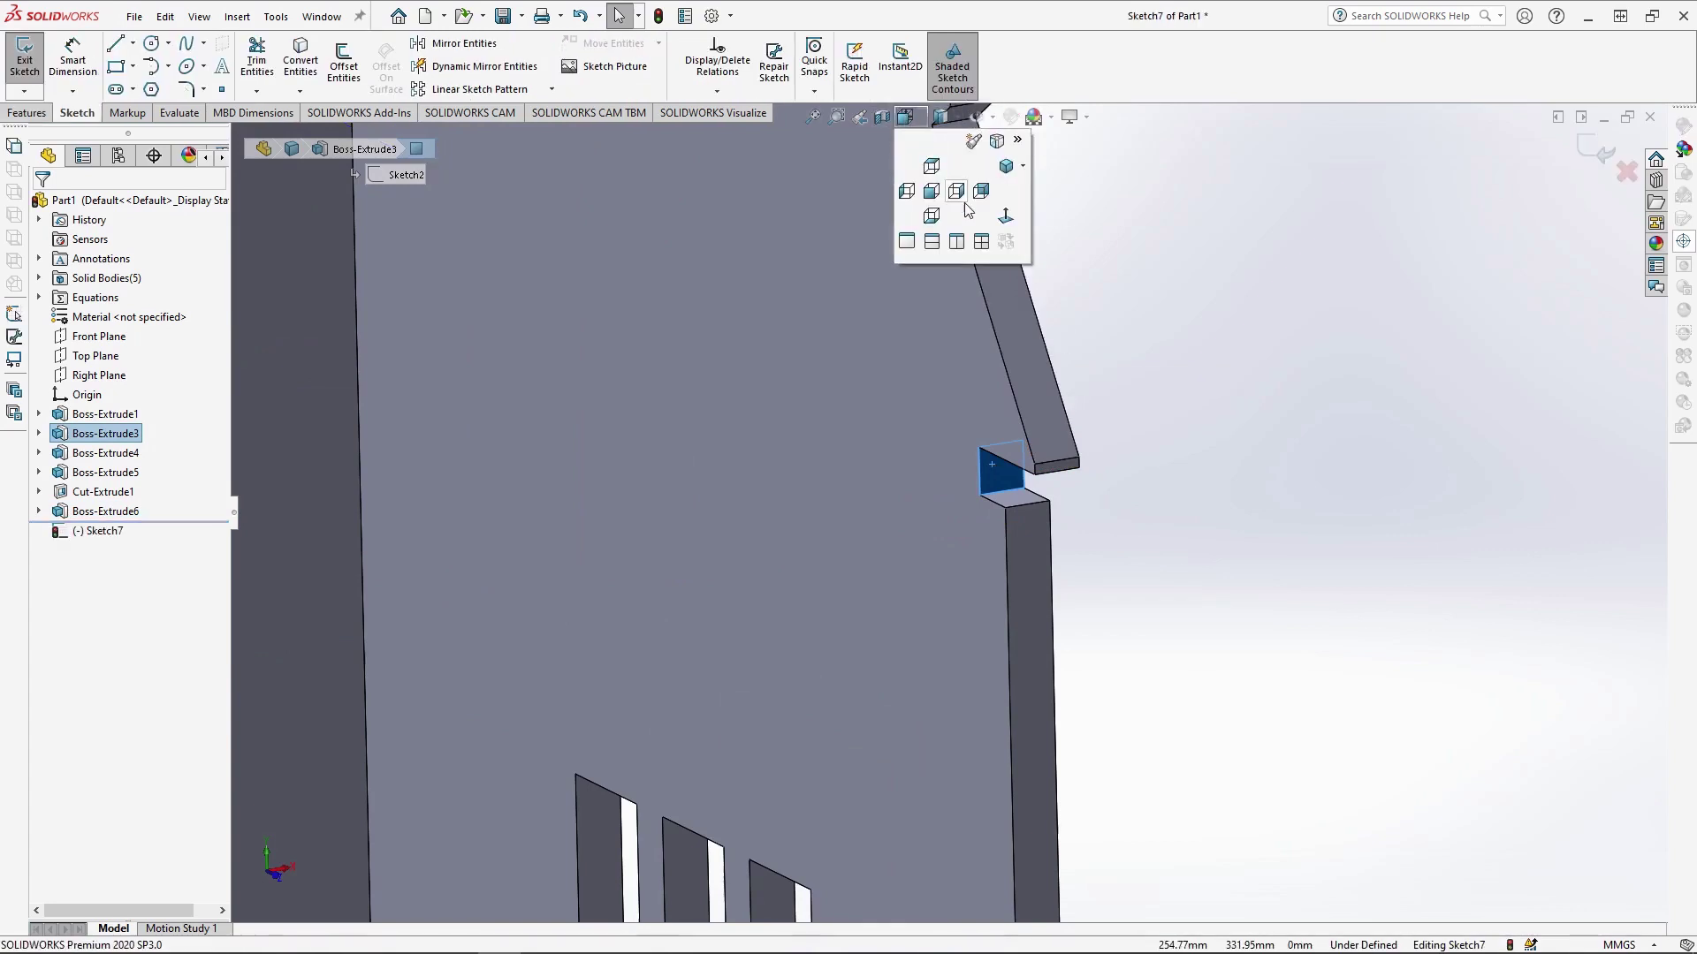
{"action": "left_click", "coordinate": [1005, 218]}
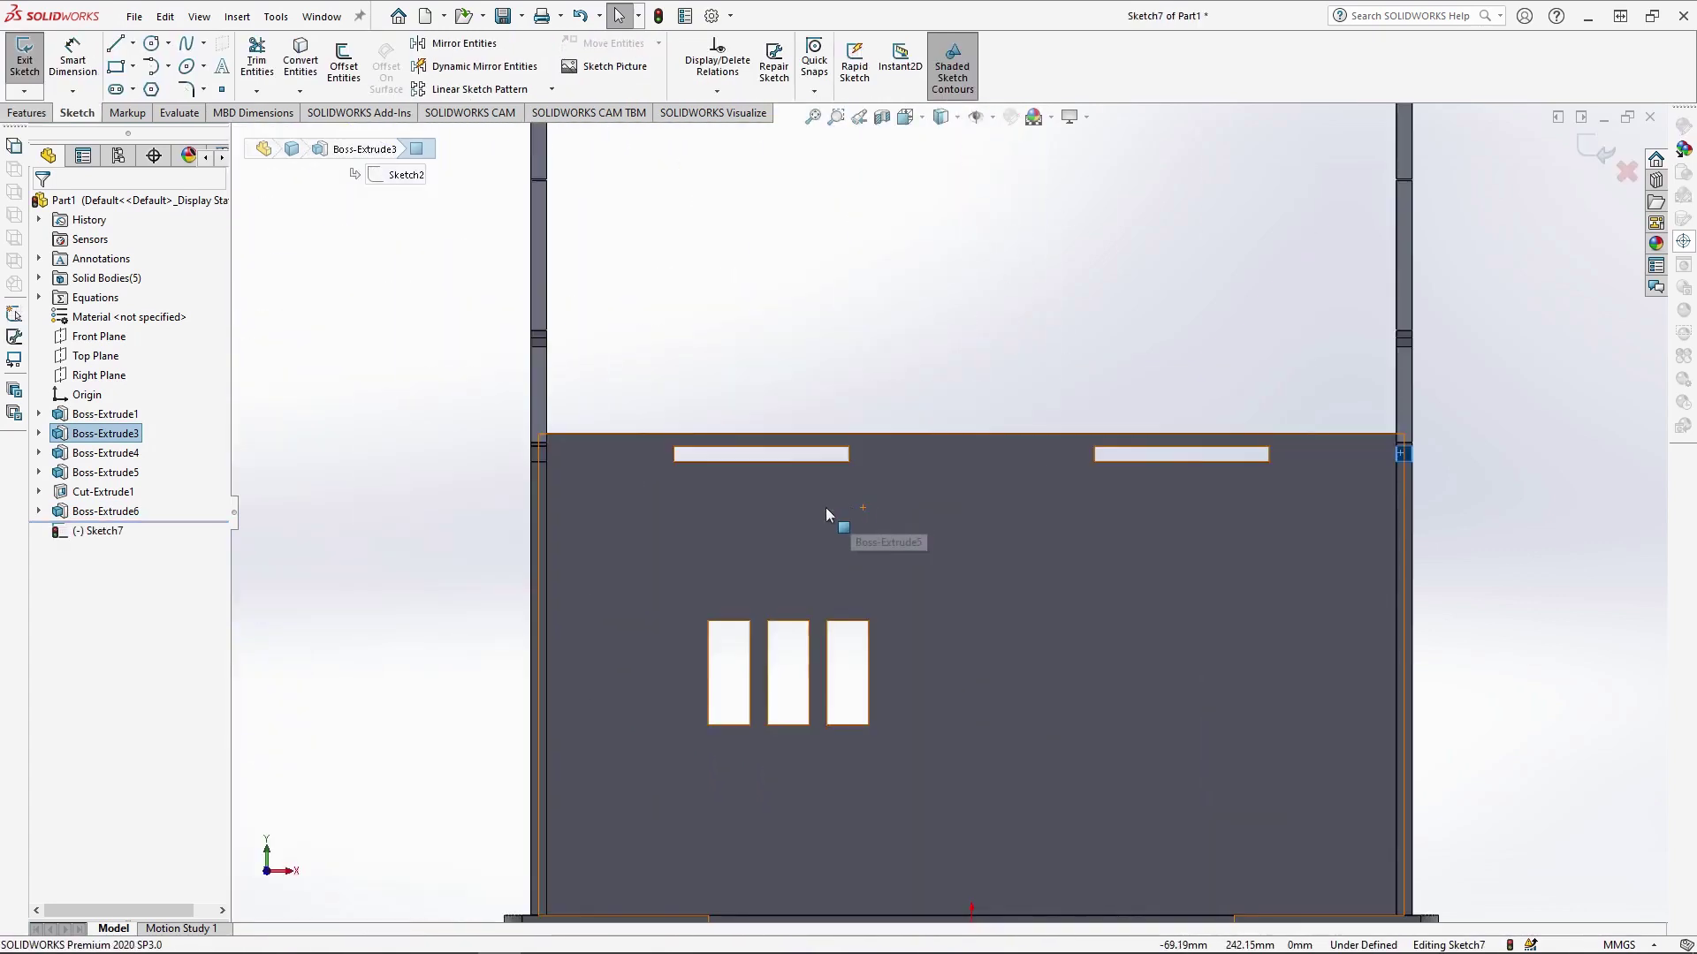
Draw a 494 x 9 mm corner rectangle from the left side panel's notch across to the middle of the right side panel's notch
{"action": "left_click", "coordinate": [115, 67]}
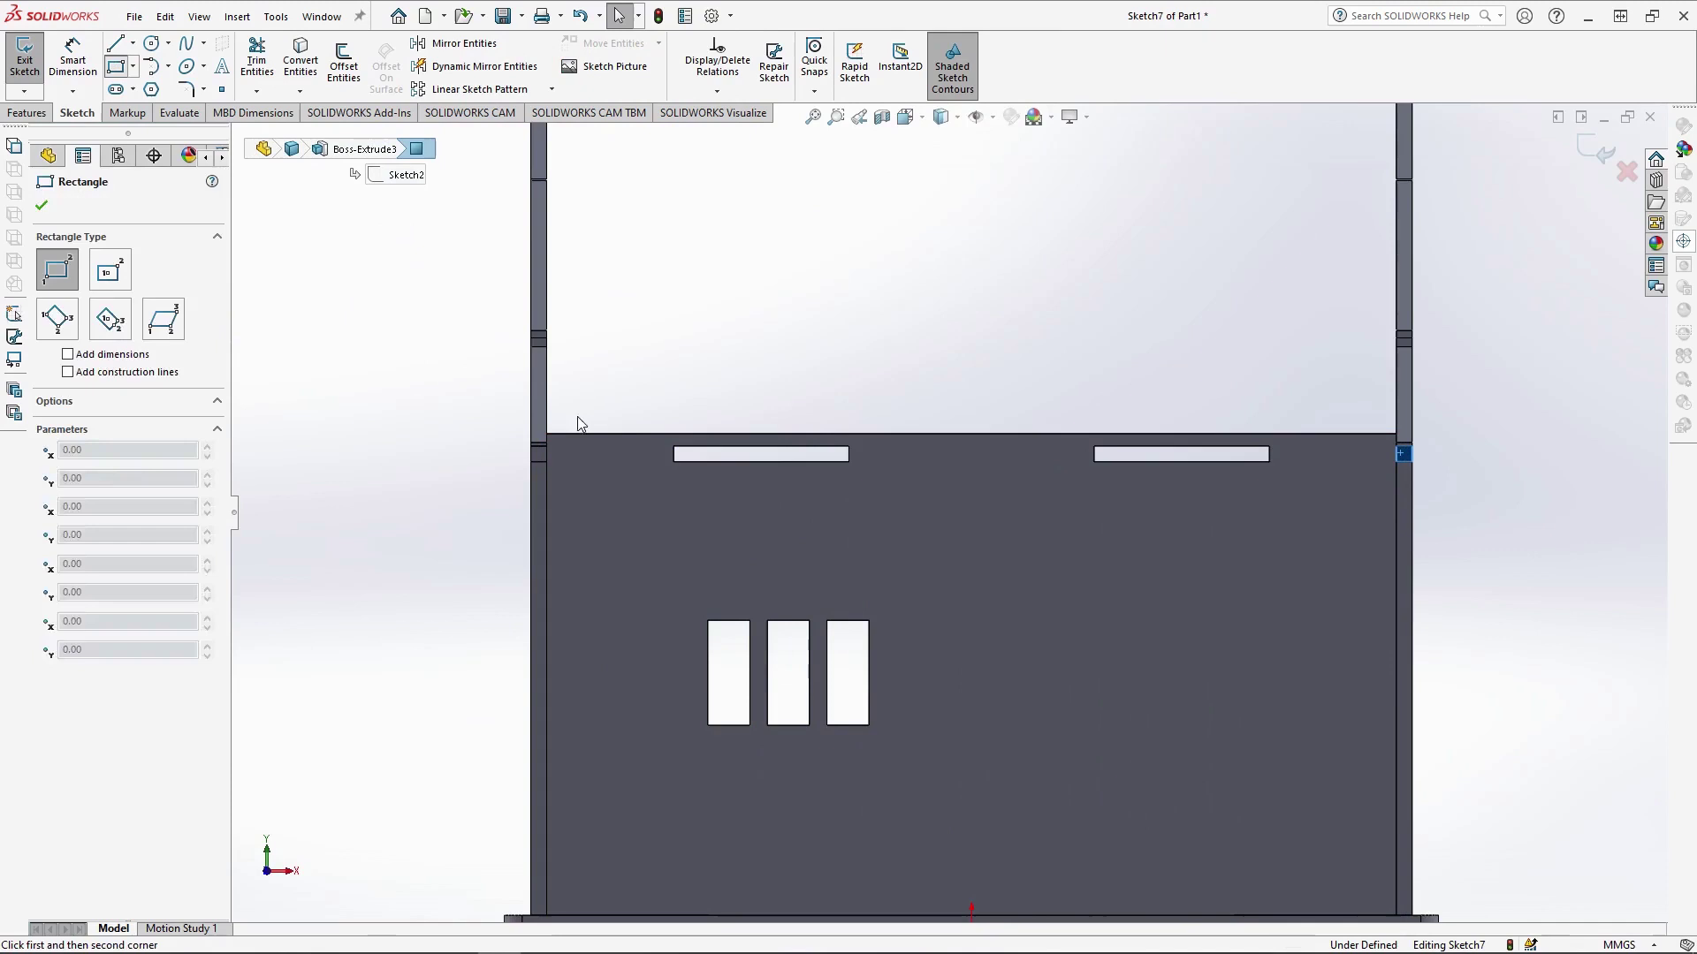
{"action": "left_click", "coordinate": [537, 461]}
{"action": "scroll", "coordinate": [1345, 481], "scroll_direction": "down", "scroll_amount": 3}
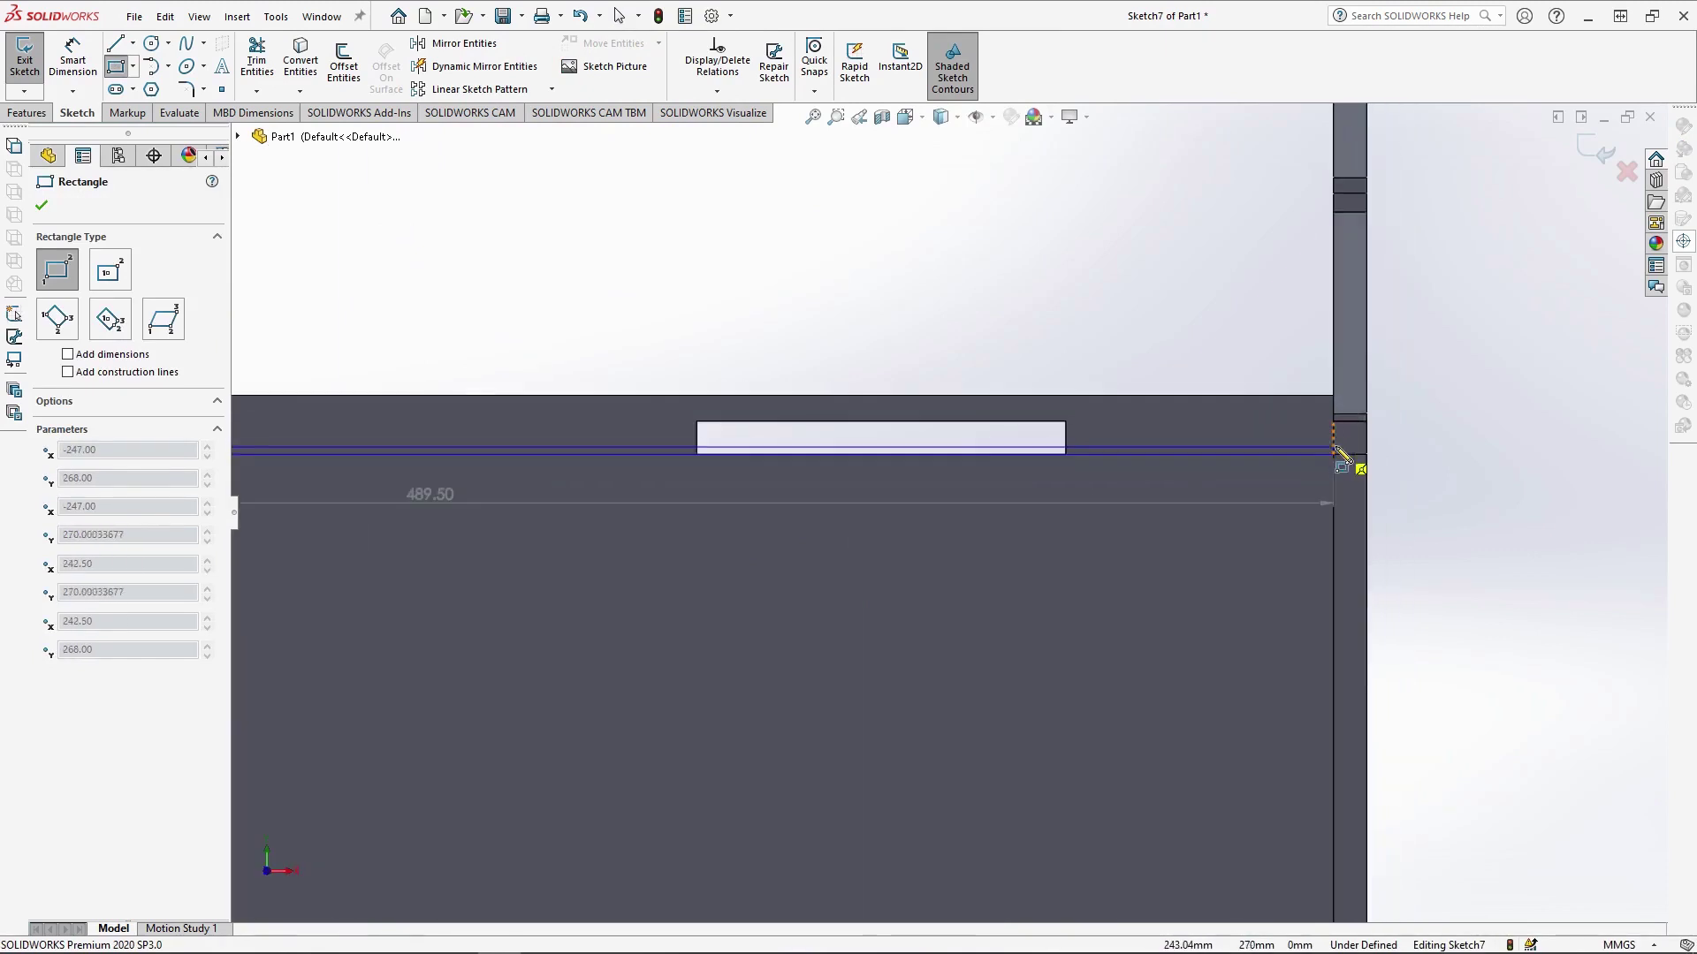
{"action": "left_click", "coordinate": [1349, 422]}
{"action": "scroll", "coordinate": [1148, 451], "scroll_direction": "up", "scroll_amount": 4}
{"action": "middle_click_drag", "start_coordinate": [663, 645], "coordinate": [579, 712]}
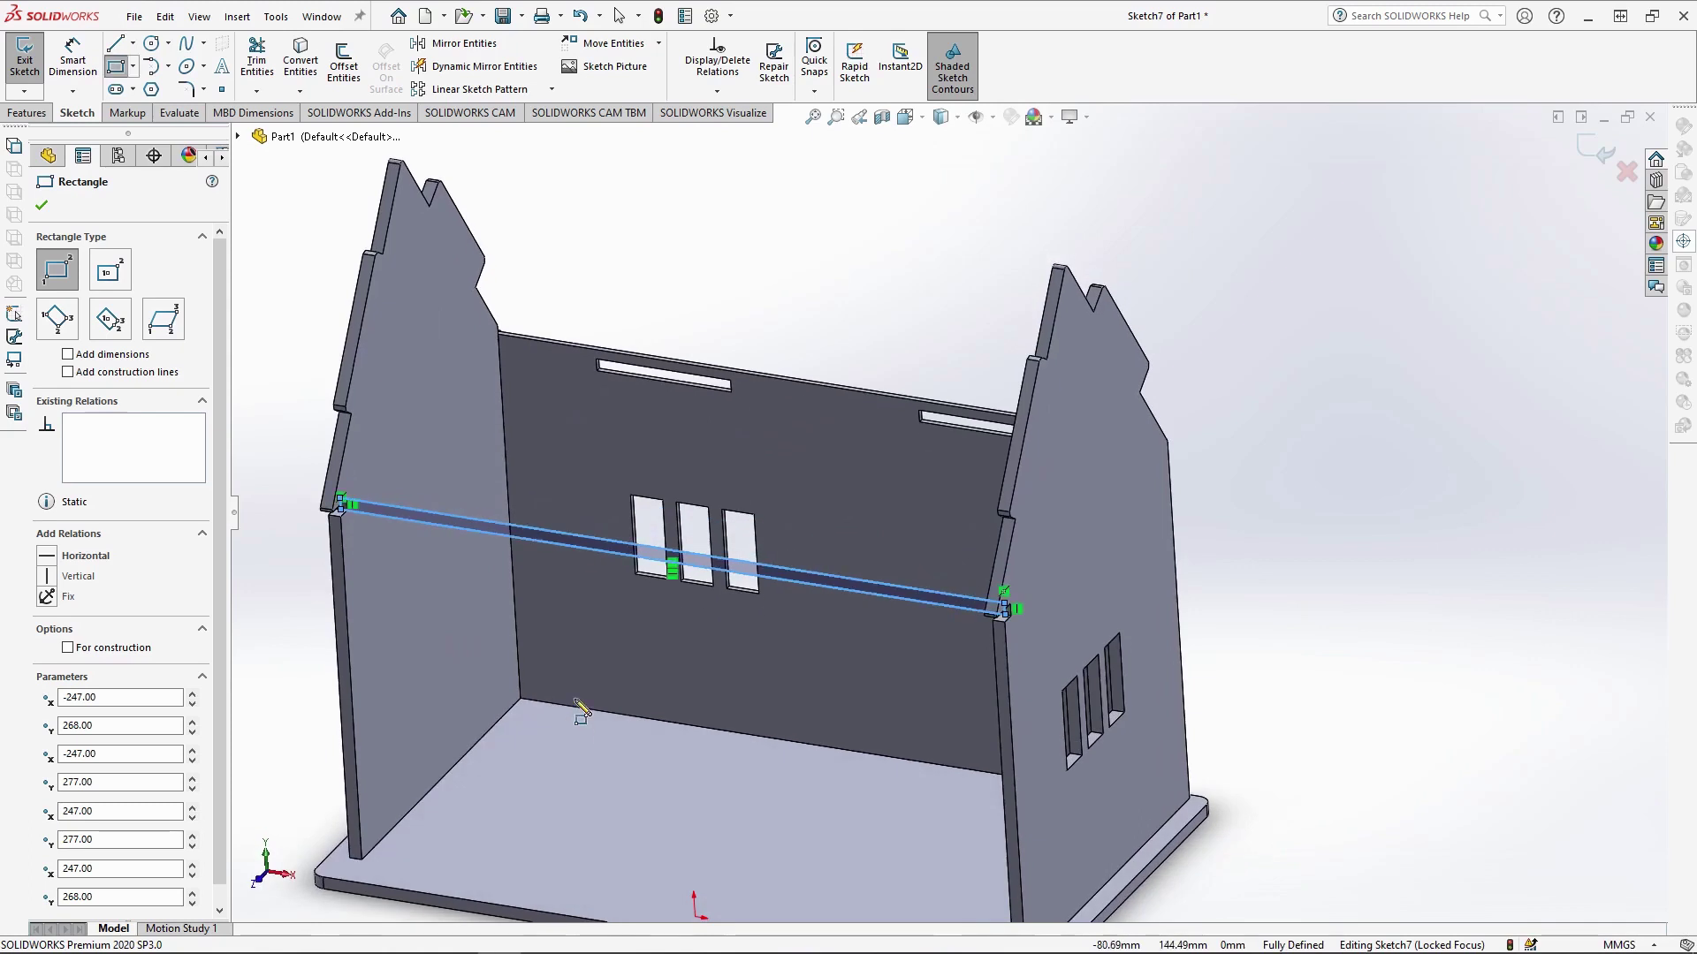
Start an extruded cut of the rectangle with an Up To Vertex end at the rear panel's upper front left corner
{"action": "left_click", "coordinate": [26, 112]}
{"action": "left_click", "coordinate": [262, 64]}
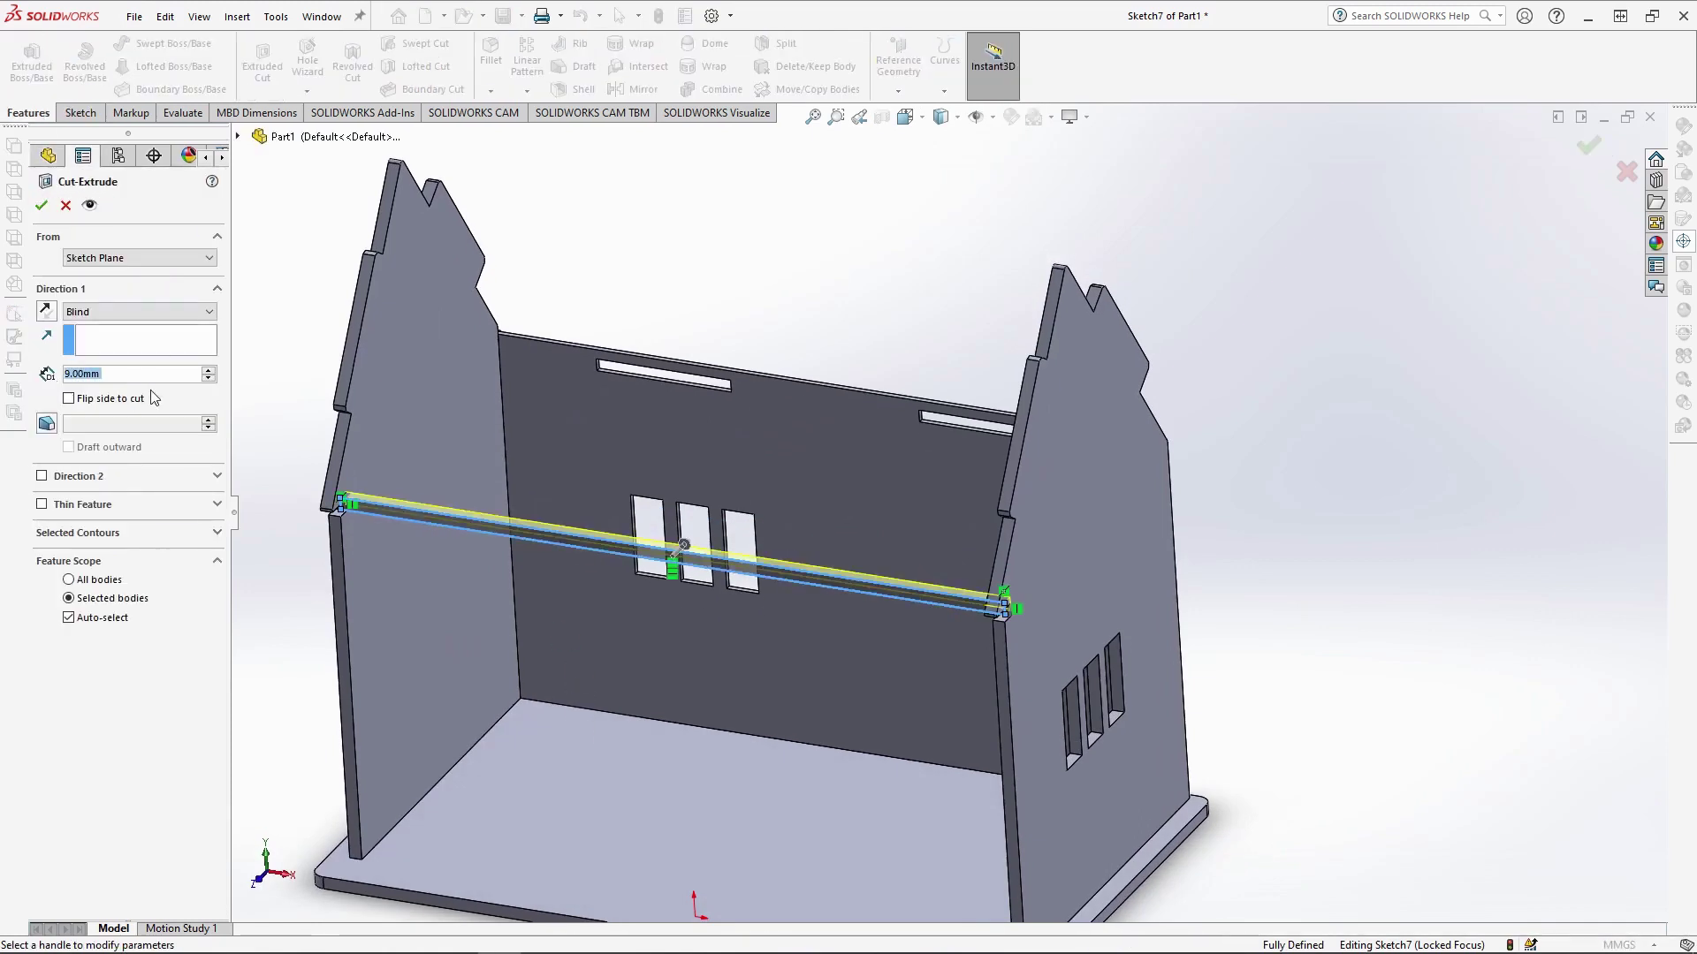
{"action": "left_click", "coordinate": [139, 311]}
{"action": "left_click", "coordinate": [97, 331]}
{"action": "scroll", "coordinate": [418, 313], "scroll_direction": "up", "scroll_amount": 5}
{"action": "middle_click_drag", "start_coordinate": [417, 314], "coordinate": [436, 360]}
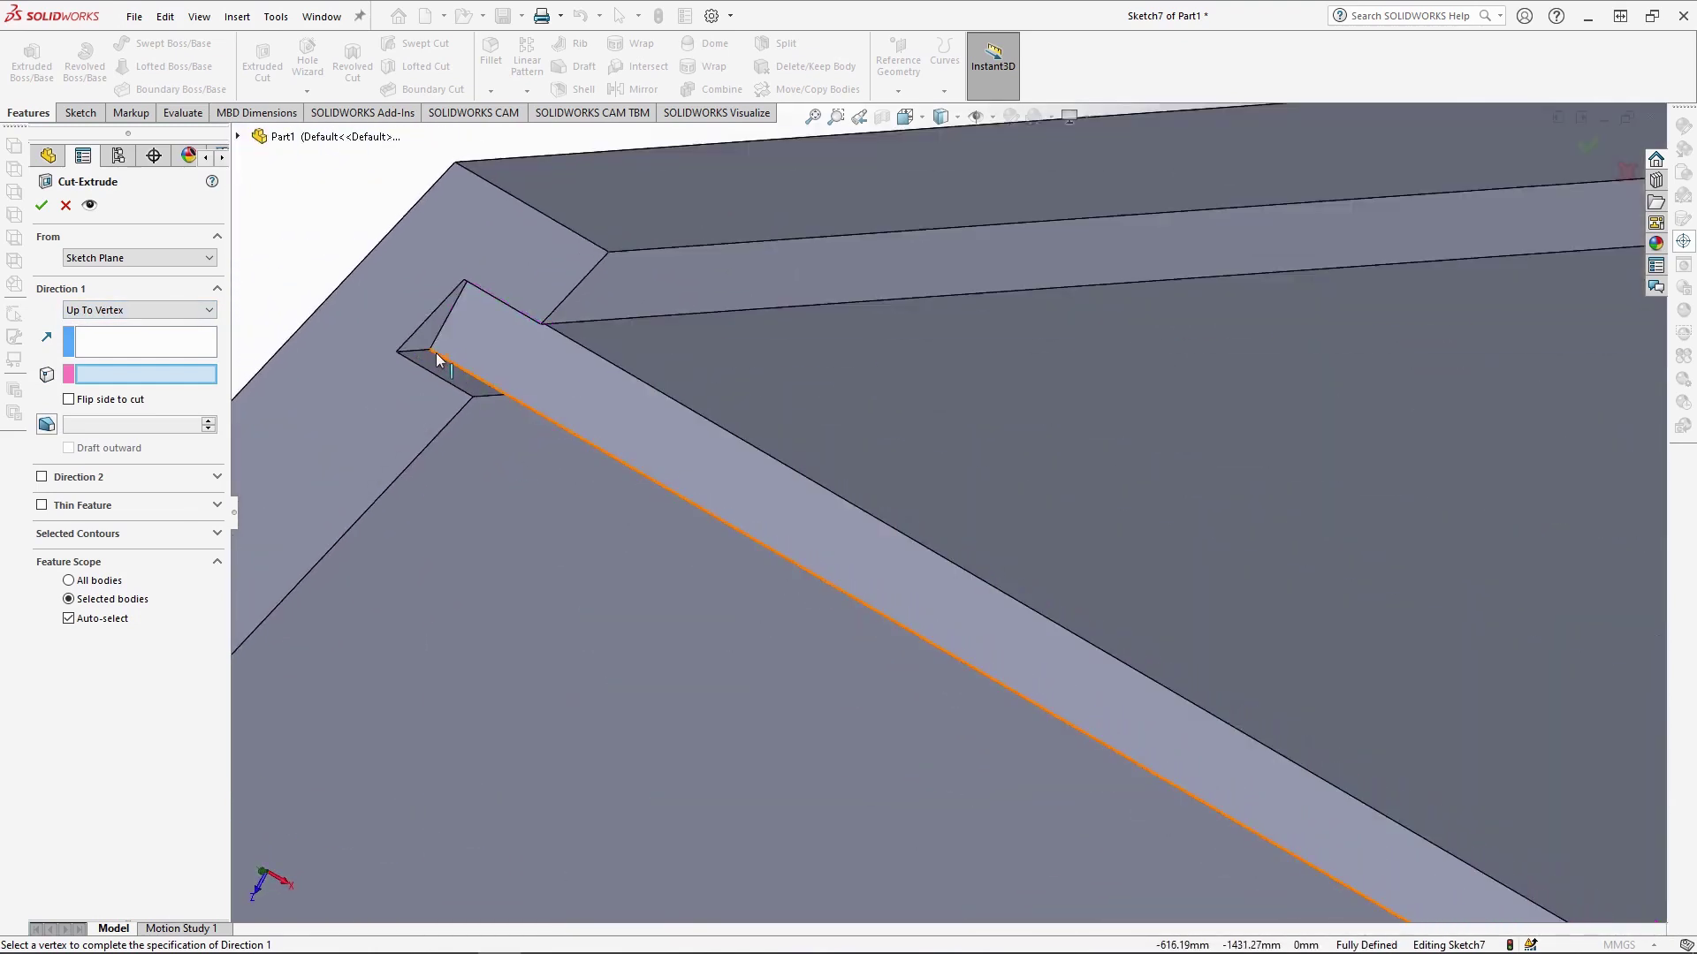
{"action": "left_click", "coordinate": [437, 359]}
Limit the cut's feature scope to the two side panels and complete the cut
{"action": "middle_click_drag", "start_coordinate": [674, 522], "coordinate": [204, 662]}
{"action": "left_click", "coordinate": [97, 618]}
{"action": "left_click", "coordinate": [544, 352]}
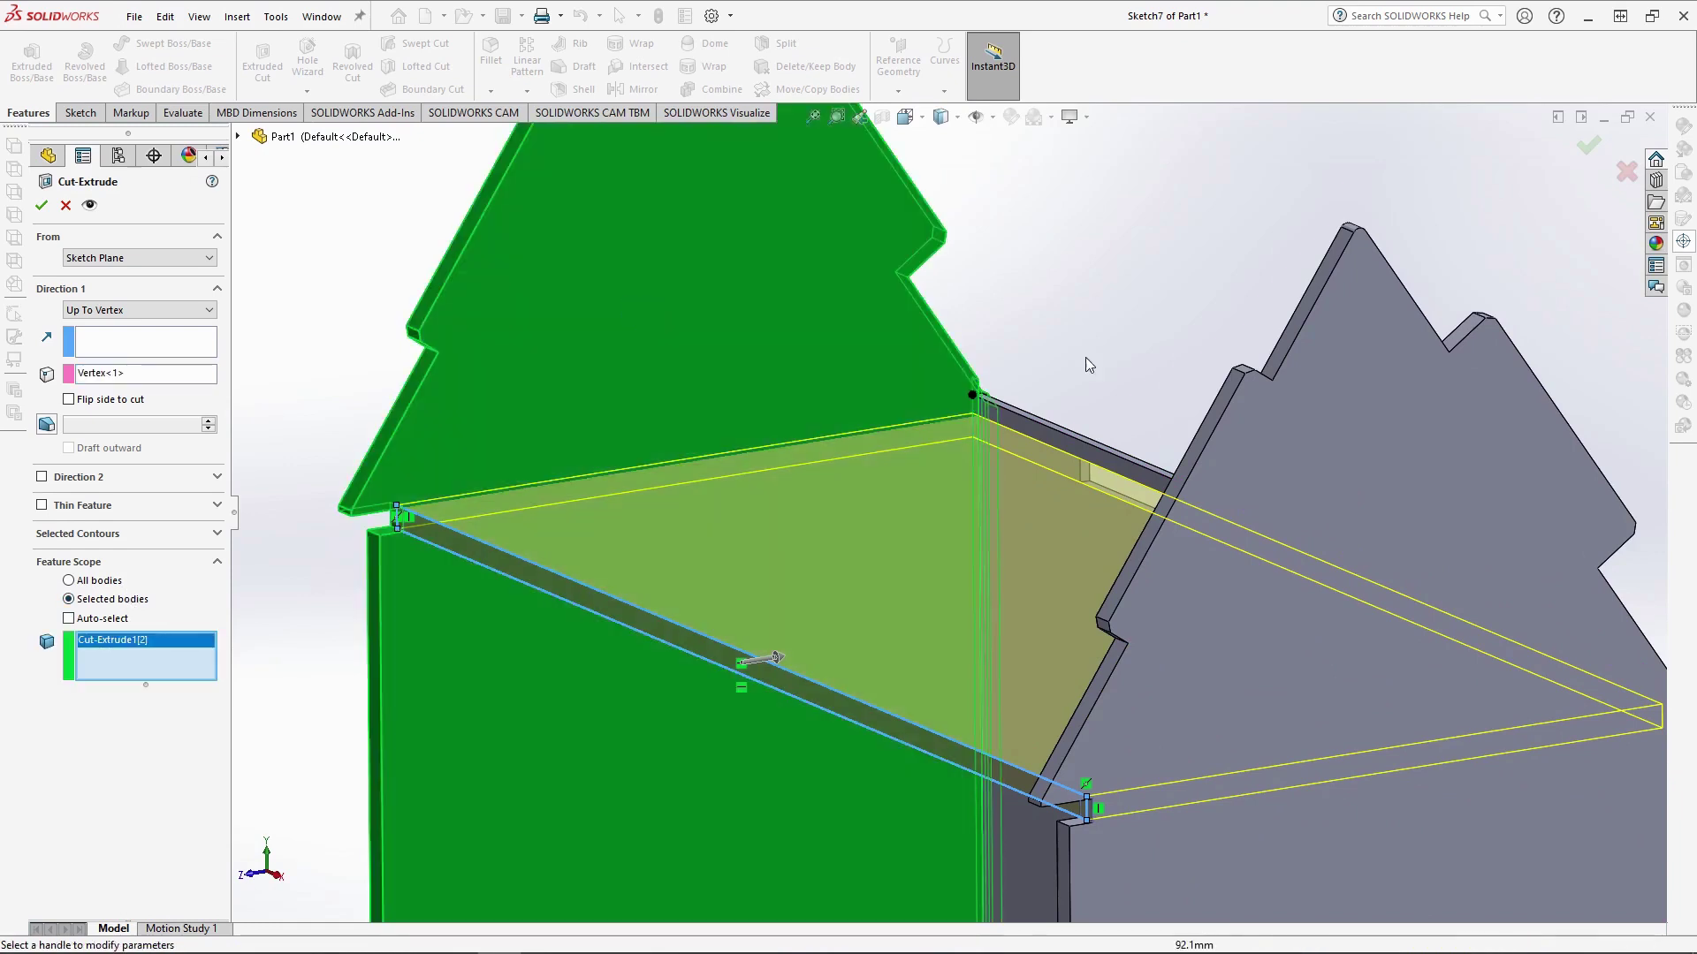
{"action": "left_click", "coordinate": [1383, 396]}
{"action": "left_click", "coordinate": [41, 205]}
Show the hidden horizontal panel body again
{"action": "middle_click_drag", "start_coordinate": [296, 348], "coordinate": [877, 694]}
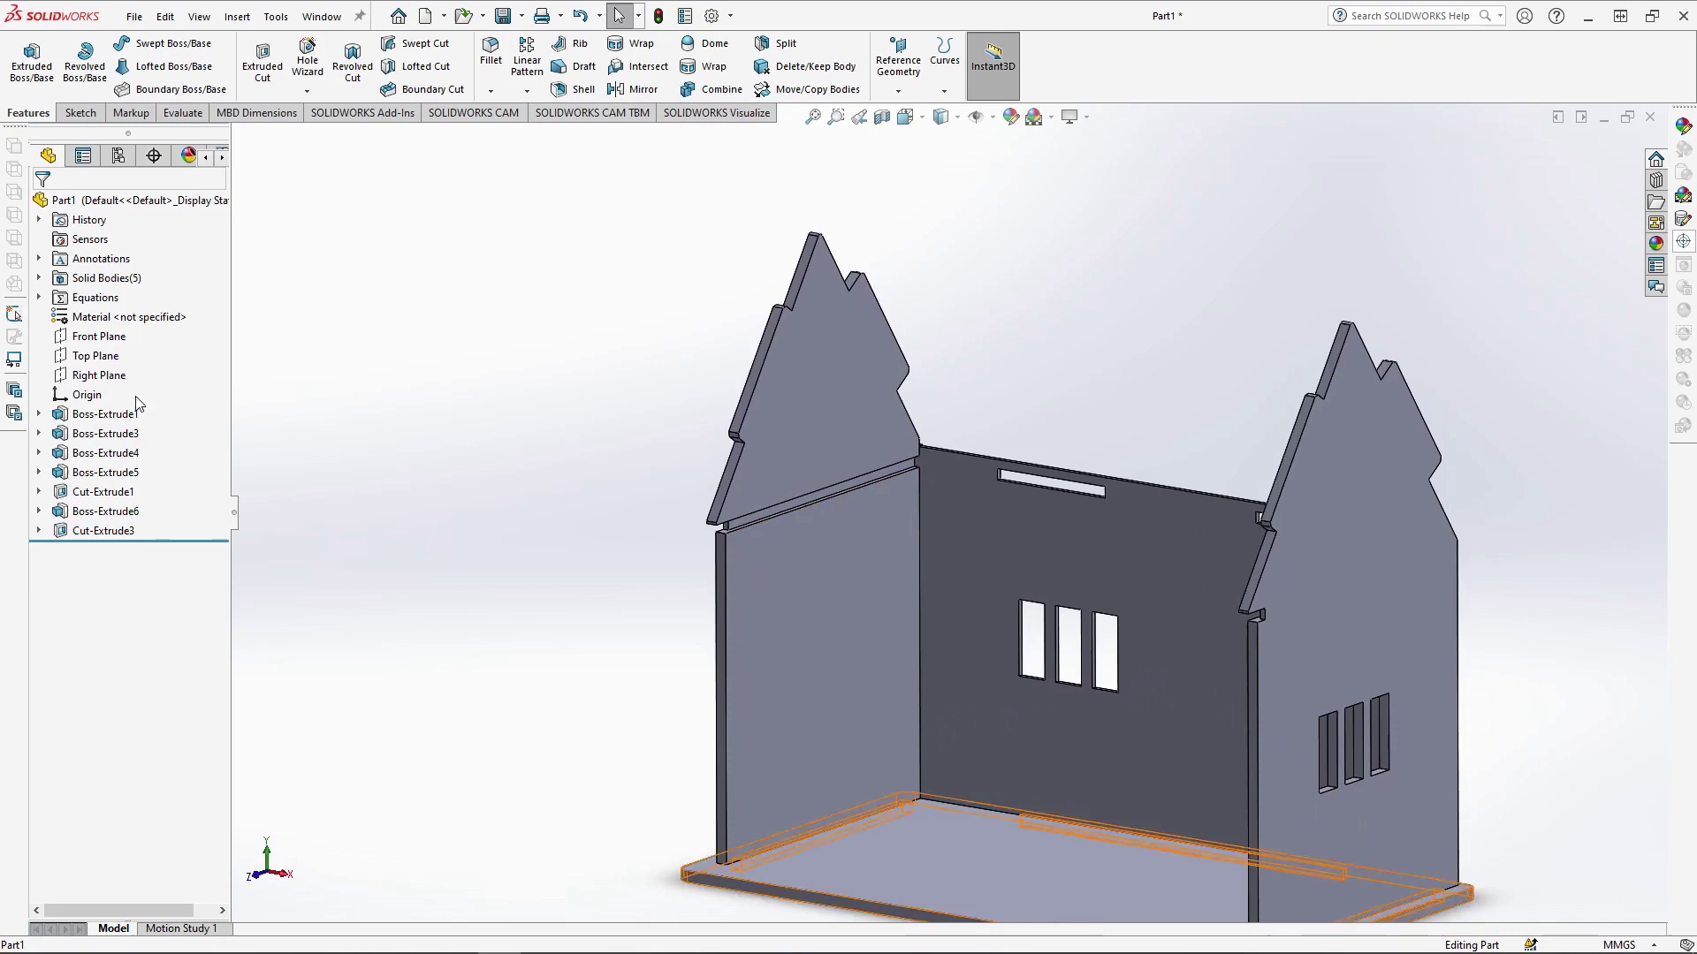
{"action": "left_click", "coordinate": [38, 279]}
{"action": "left_click", "coordinate": [98, 341]}
{"action": "left_click", "coordinate": [118, 297]}
{"action": "left_click", "coordinate": [389, 426]}
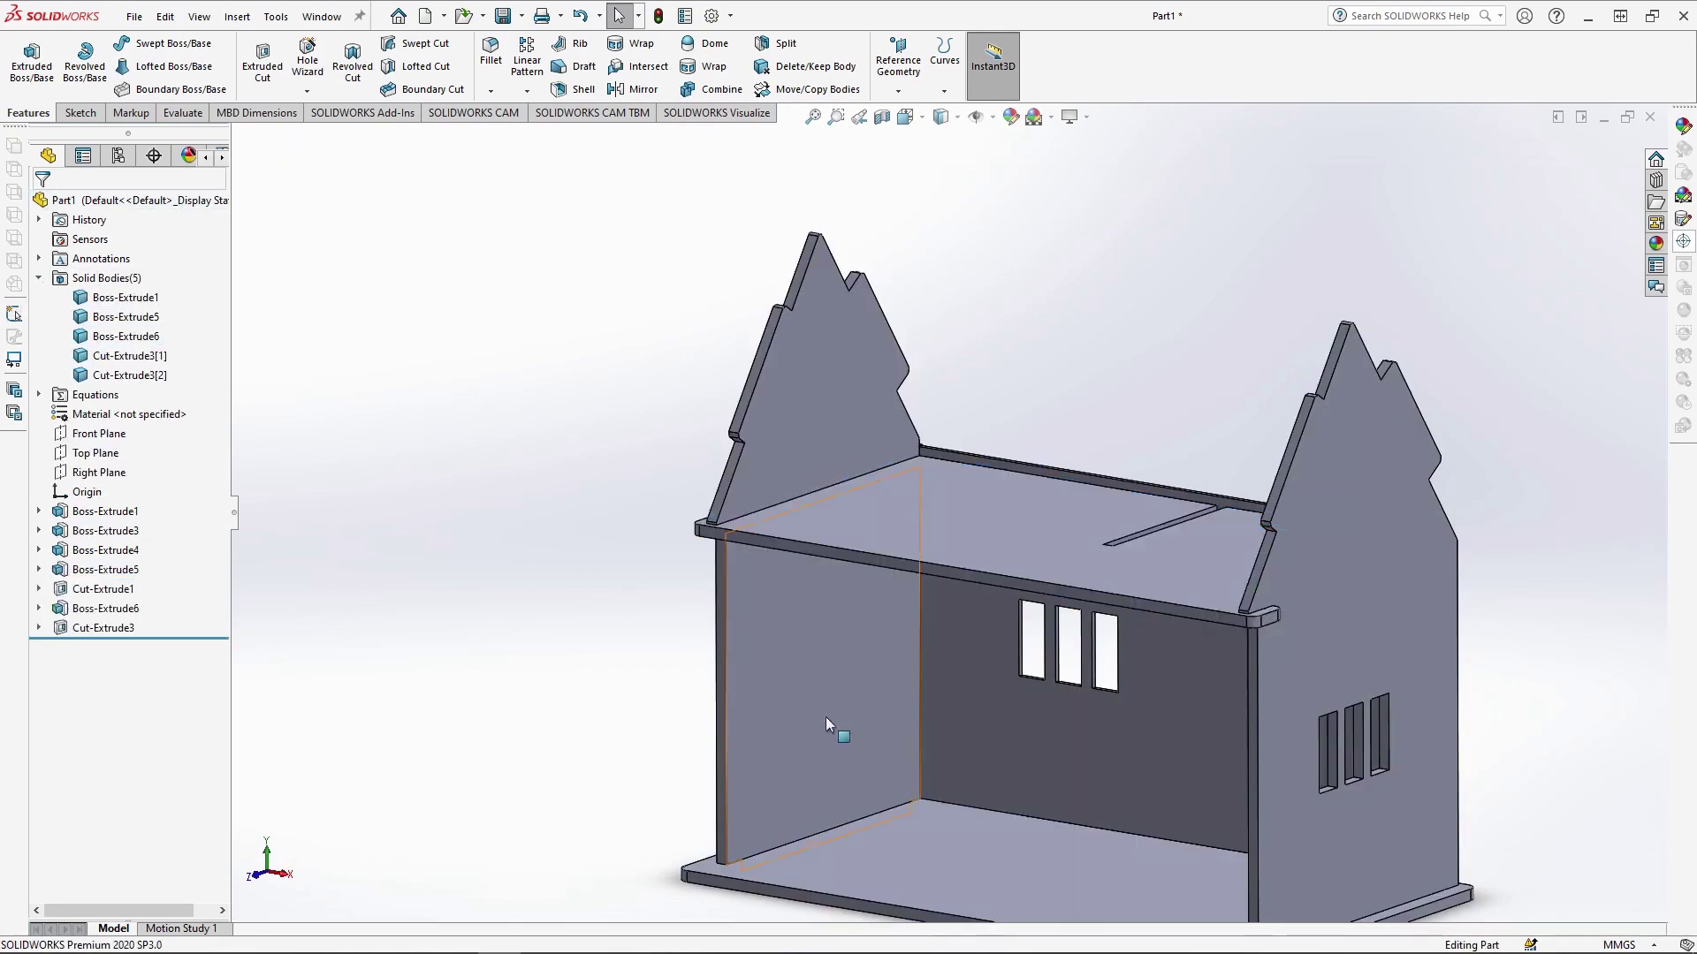
Start a sketch on the long side face of the horizontal panel's 150 mm slot, viewed from the right
{"action": "scroll", "coordinate": [1080, 696], "scroll_direction": "up", "scroll_amount": 2}
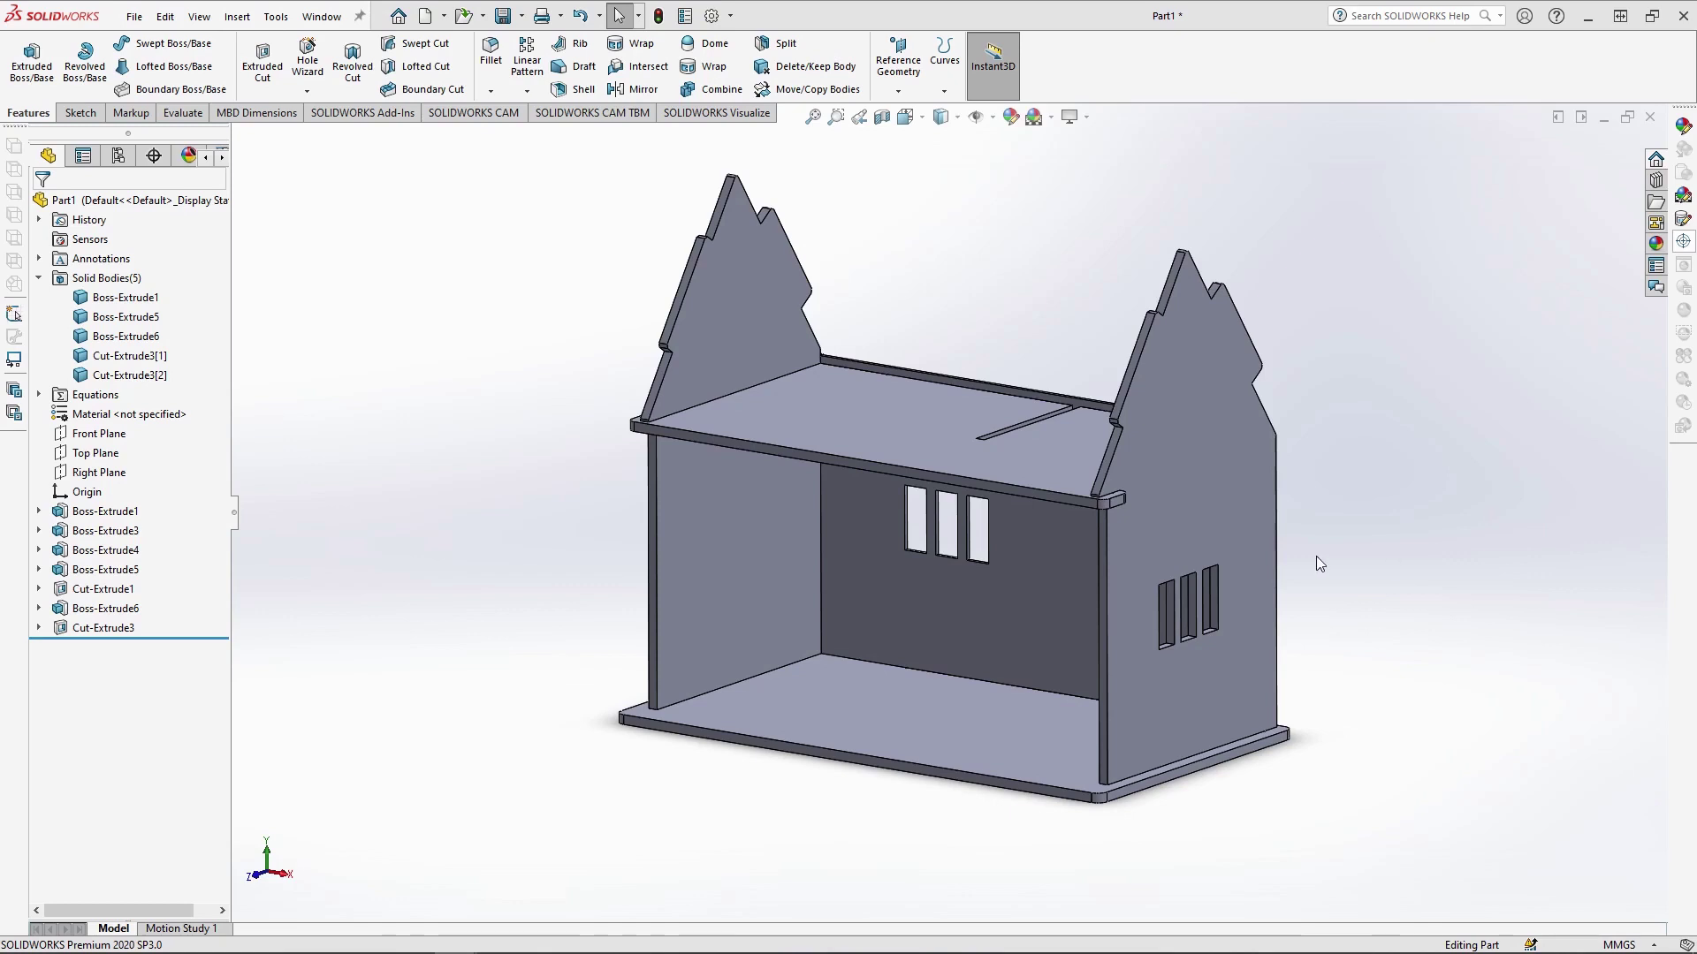
{"action": "scroll", "coordinate": [1084, 431], "scroll_direction": "down", "scroll_amount": 5}
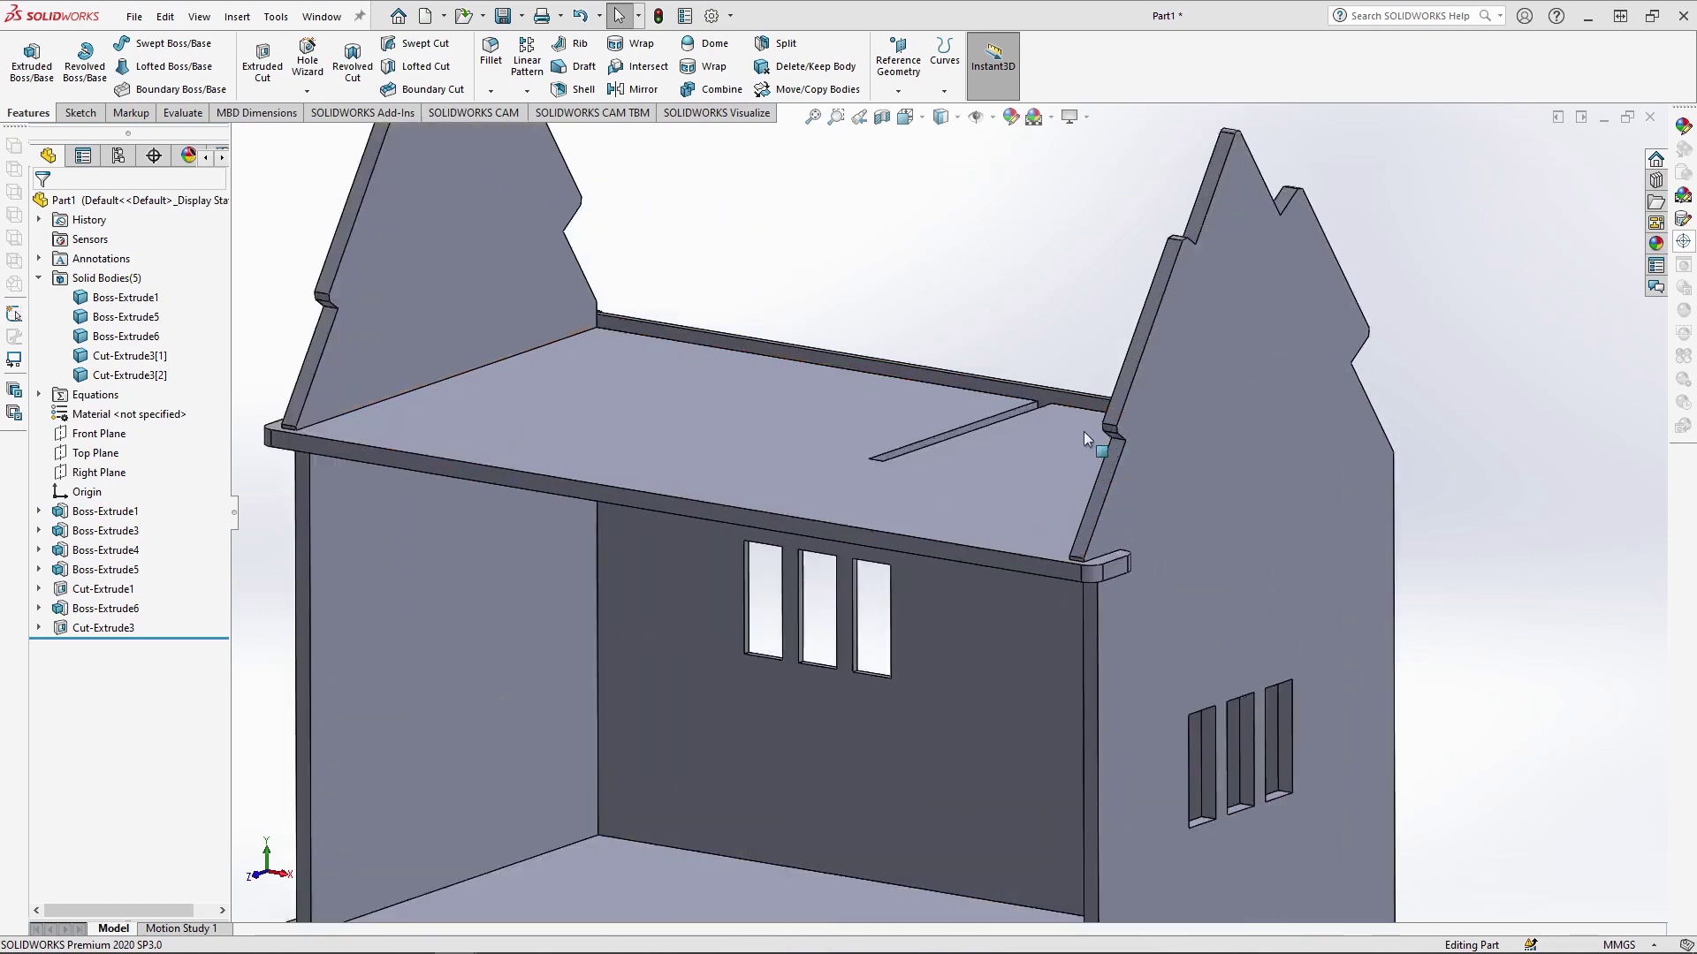
{"action": "left_click", "coordinate": [919, 442]}
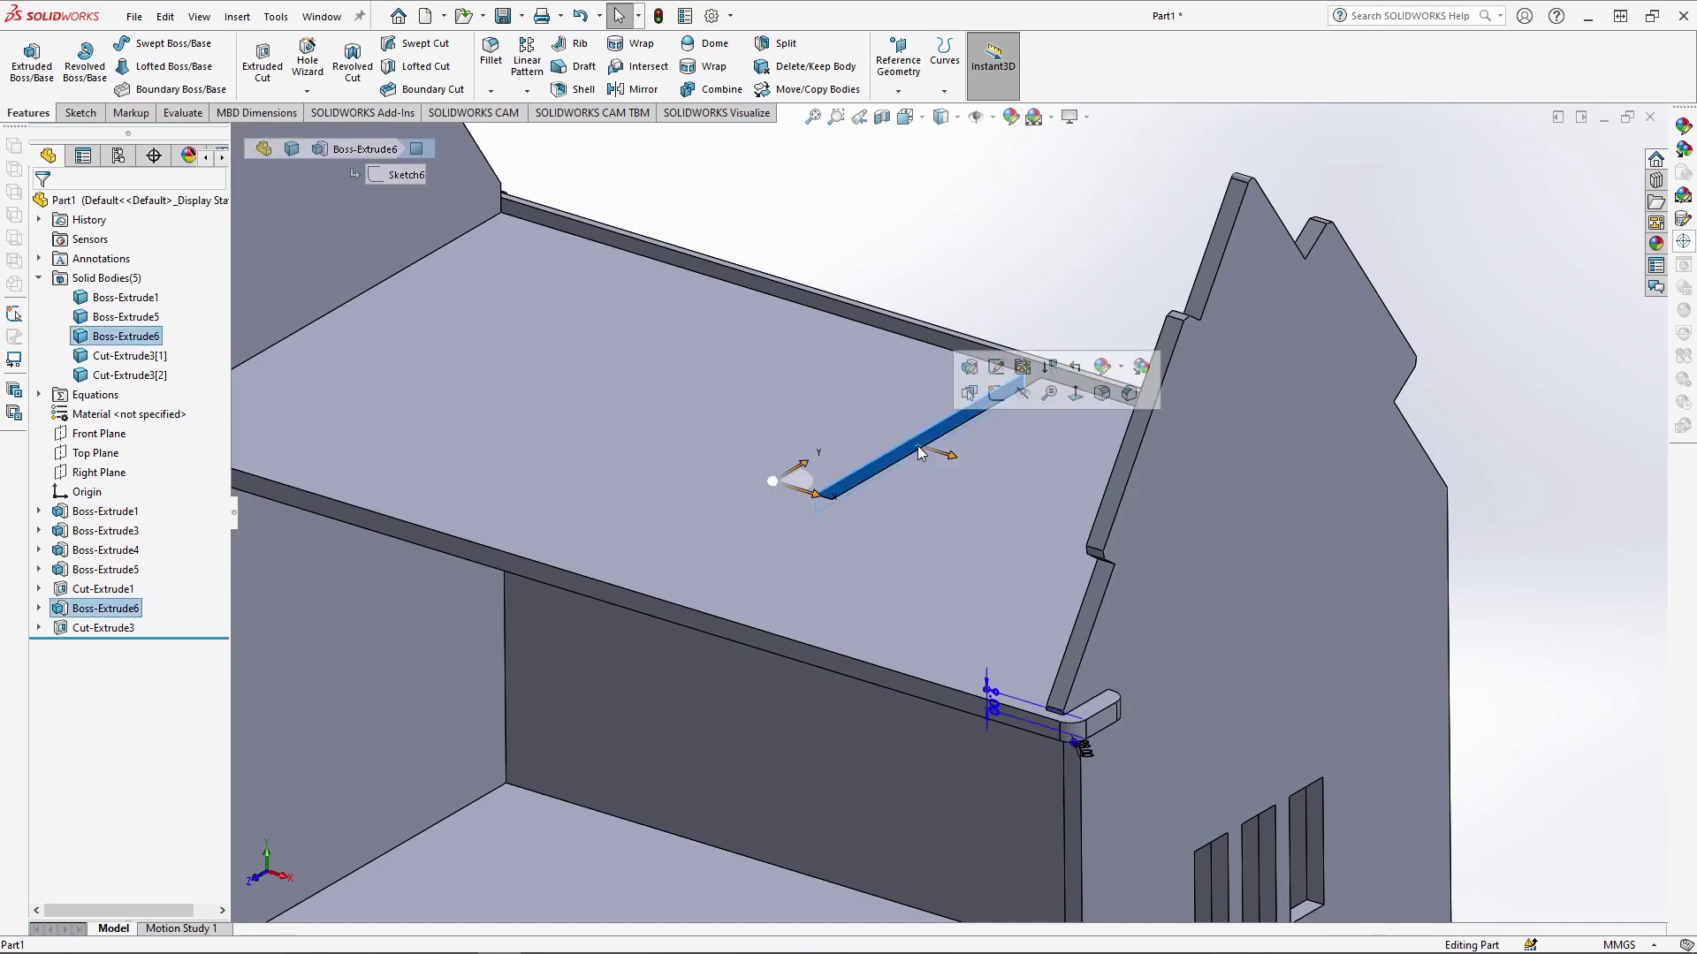
{"action": "left_click", "coordinate": [1002, 397]}
{"action": "left_click", "coordinate": [920, 116]}
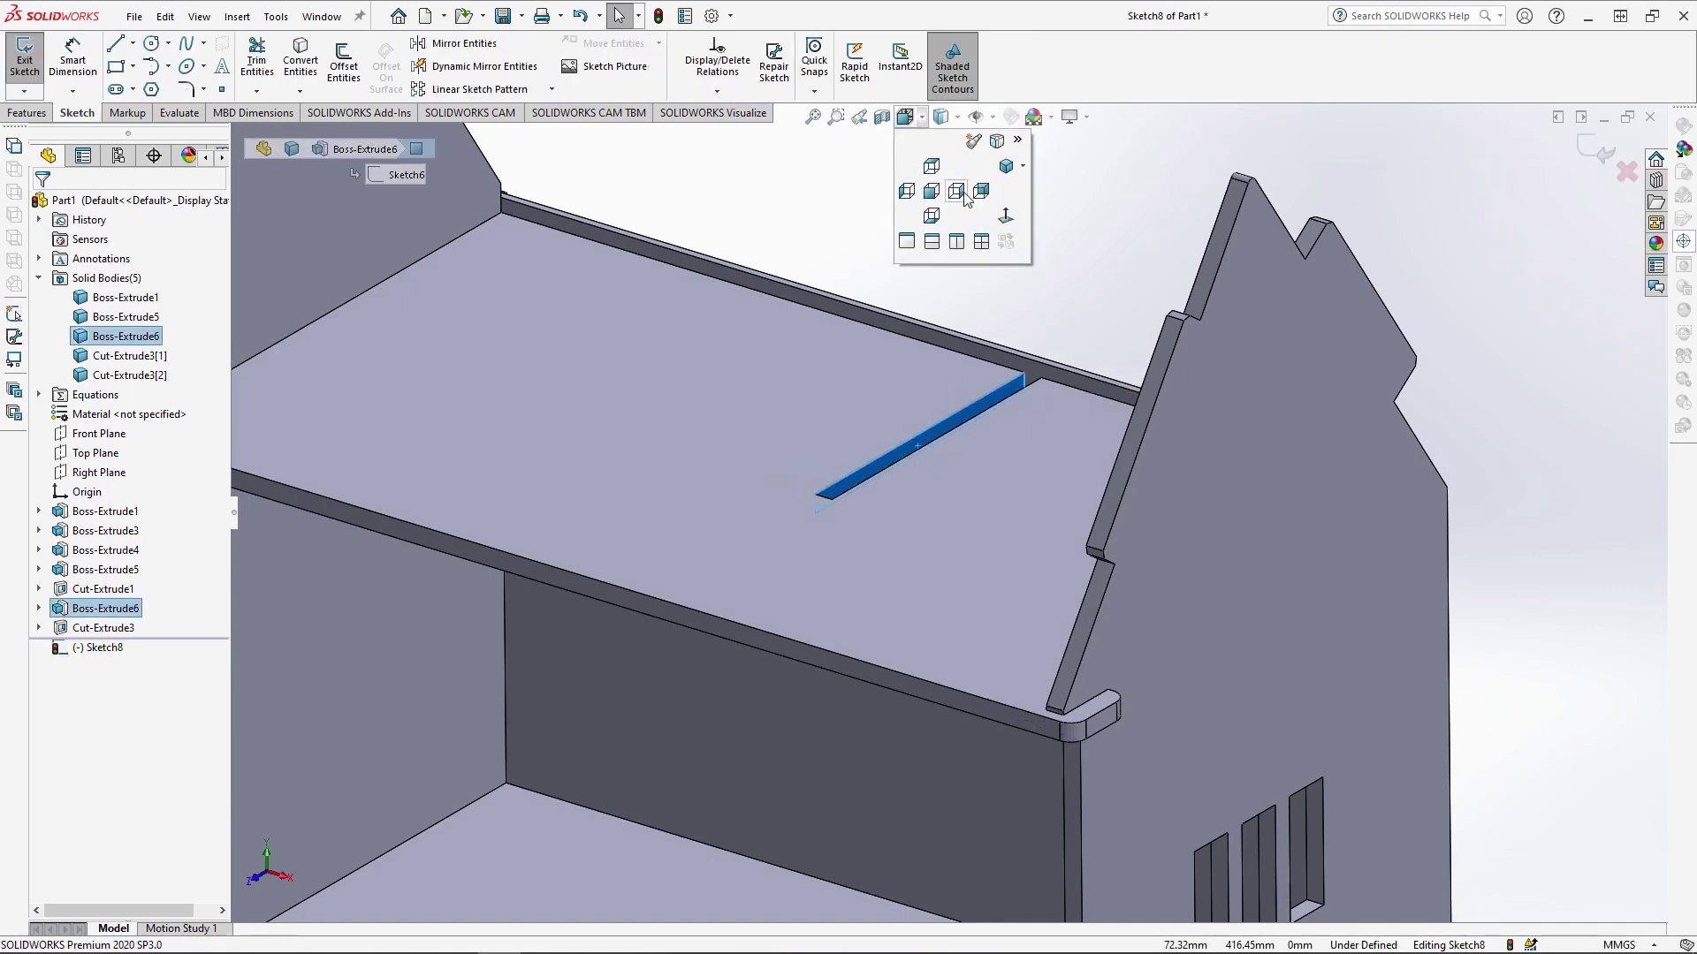
{"action": "left_click", "coordinate": [964, 195]}
{"action": "scroll", "coordinate": [1116, 472], "scroll_direction": "down", "scroll_amount": 3}
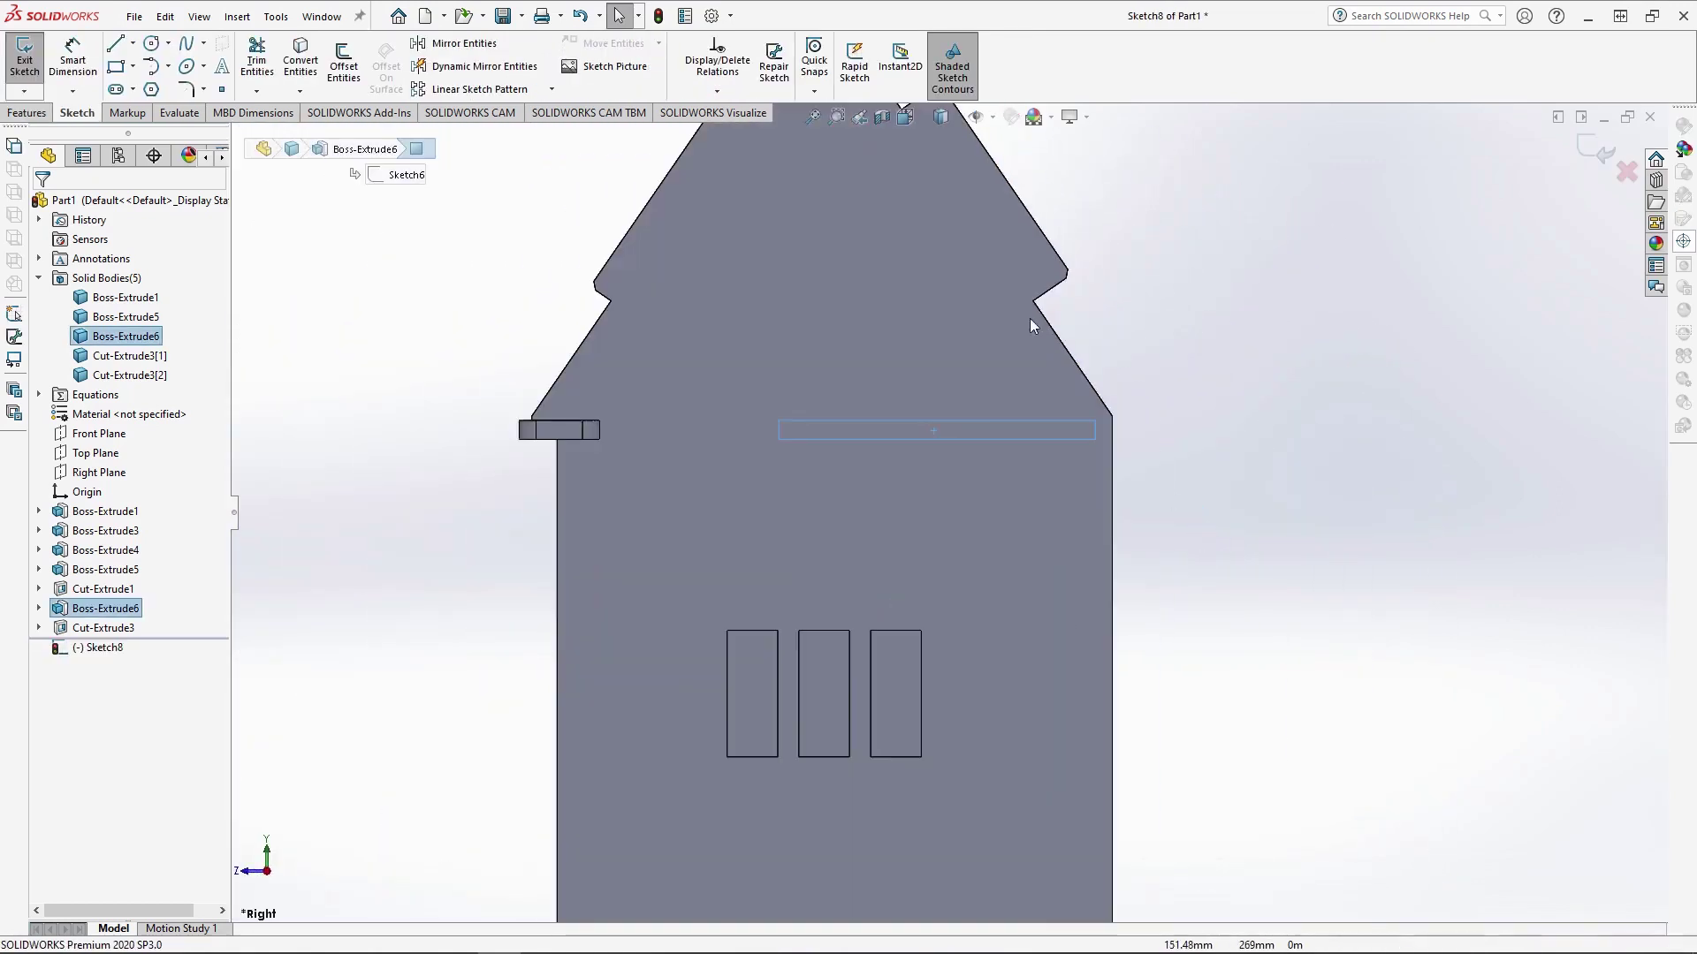
Switch the model display to show hidden lines as dashed edges behind the sketch
{"action": "left_click", "coordinate": [950, 119]}
{"action": "left_click", "coordinate": [942, 216]}
{"action": "scroll", "coordinate": [1007, 699], "scroll_direction": "up", "scroll_amount": 3}
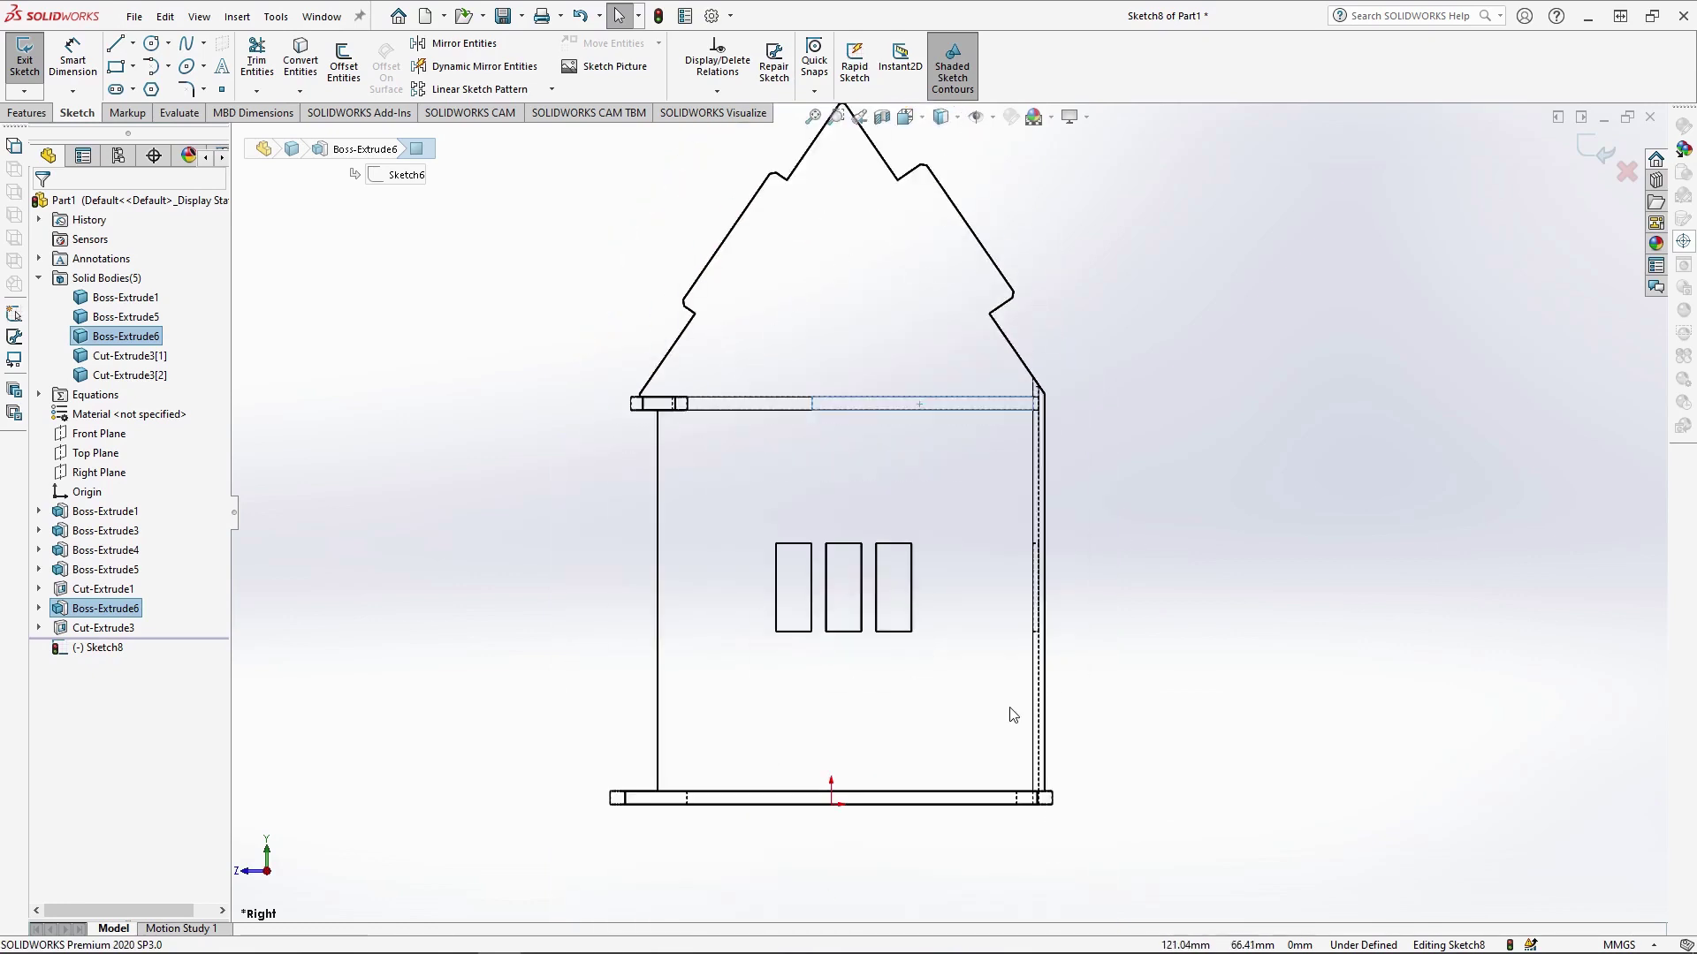
{"action": "left_click", "coordinate": [1158, 581]}
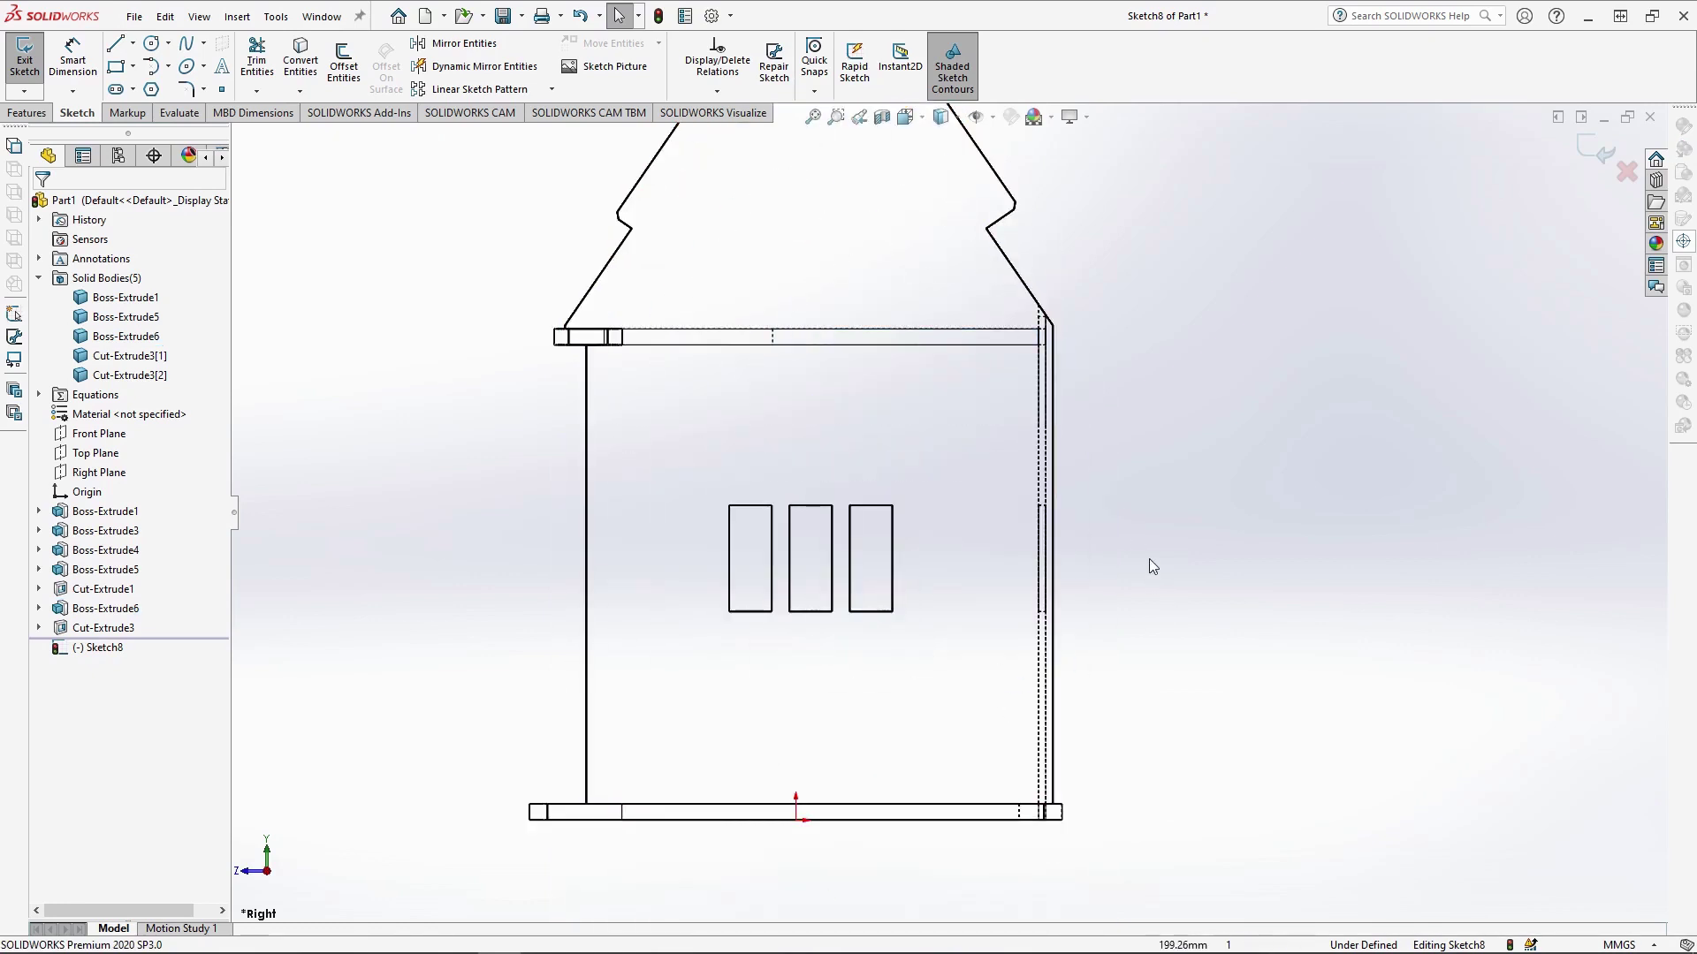
Sketch a 259 mm line down the side panel's front edge to the base plate's top, followed by a 10 mm horizontal line
{"action": "left_click", "coordinate": [118, 48]}
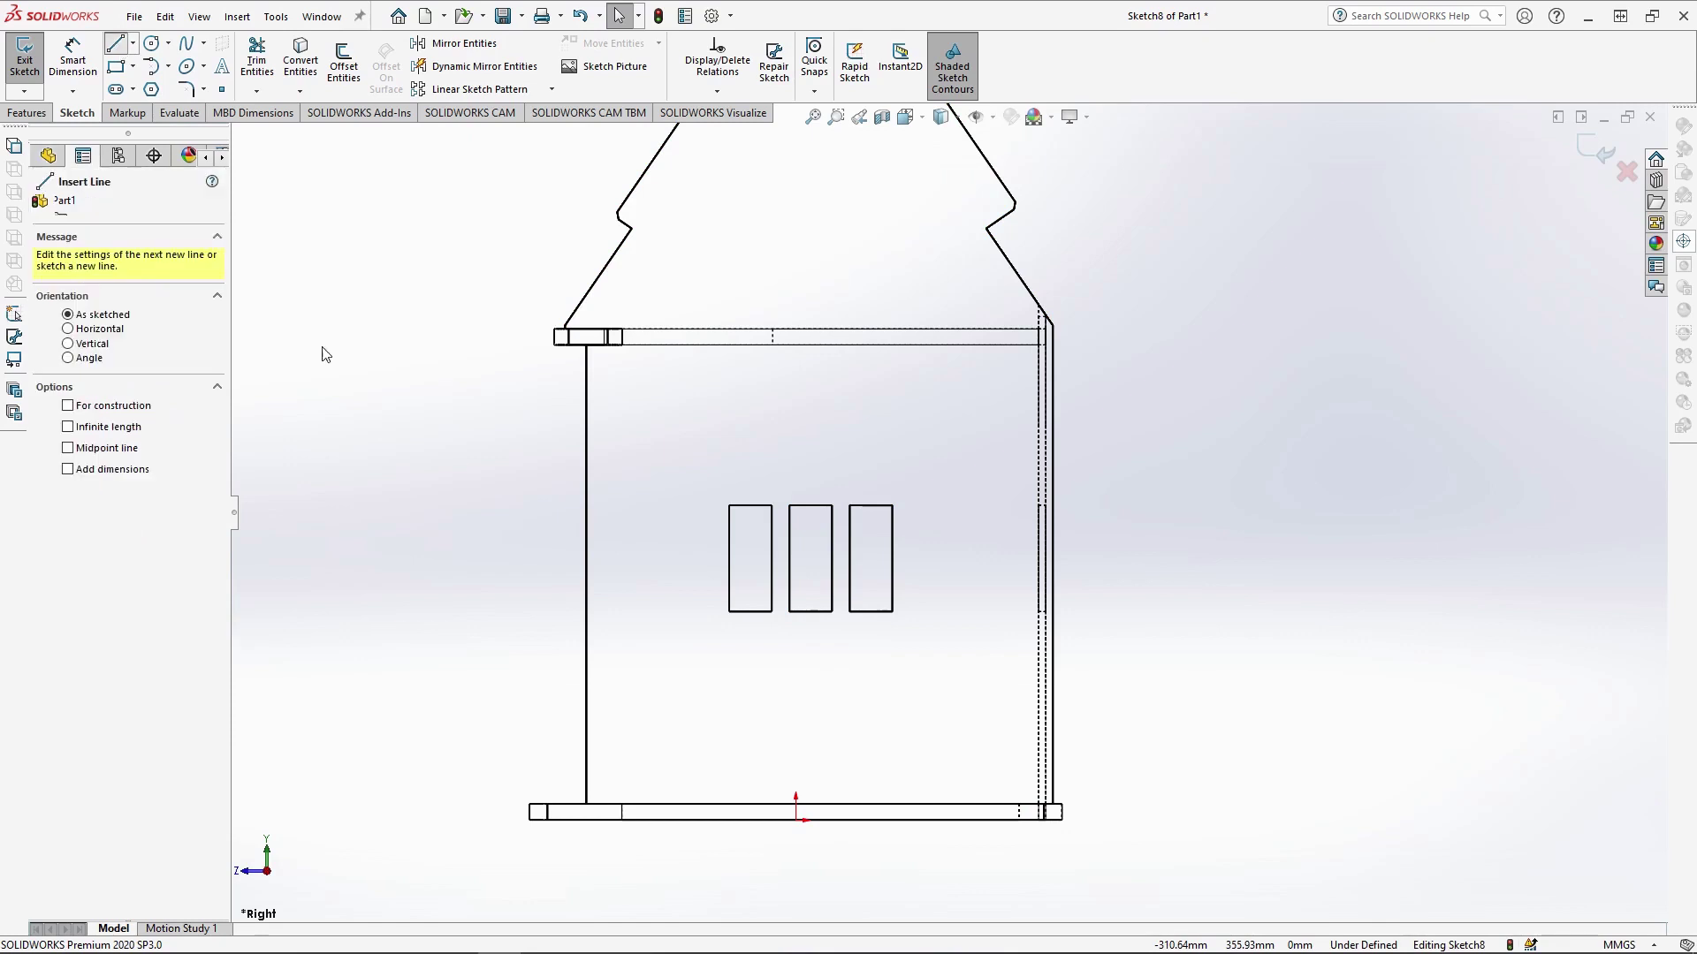
{"action": "left_click", "coordinate": [586, 345]}
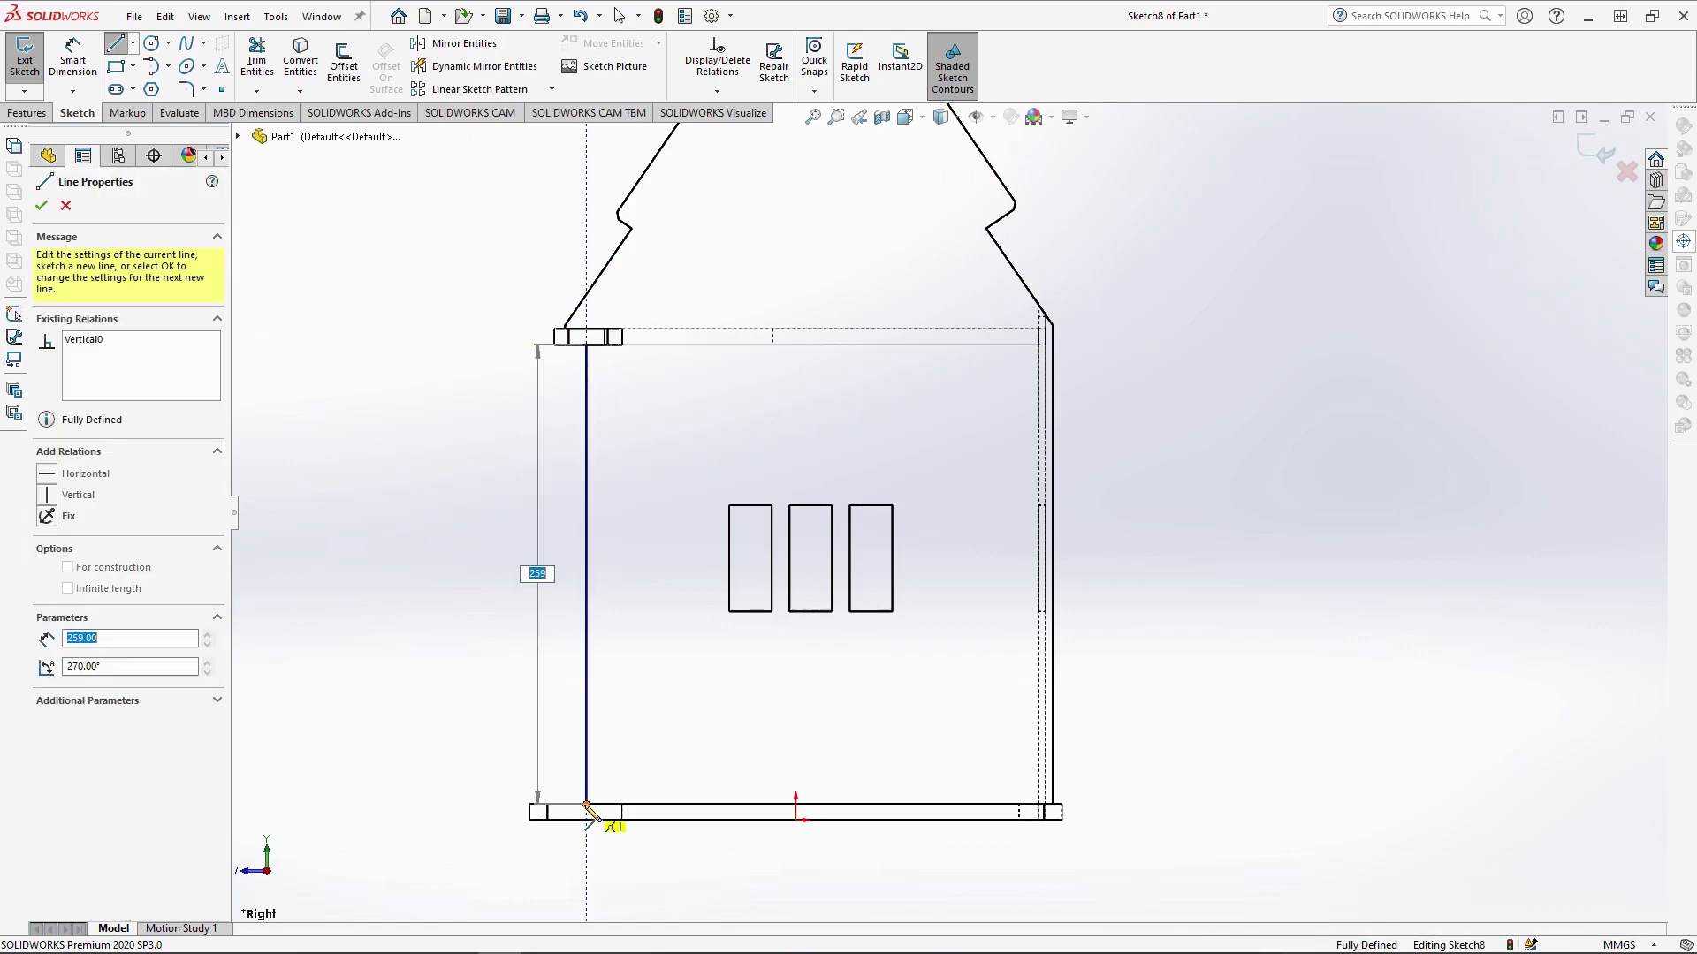
{"action": "left_click", "coordinate": [586, 805]}
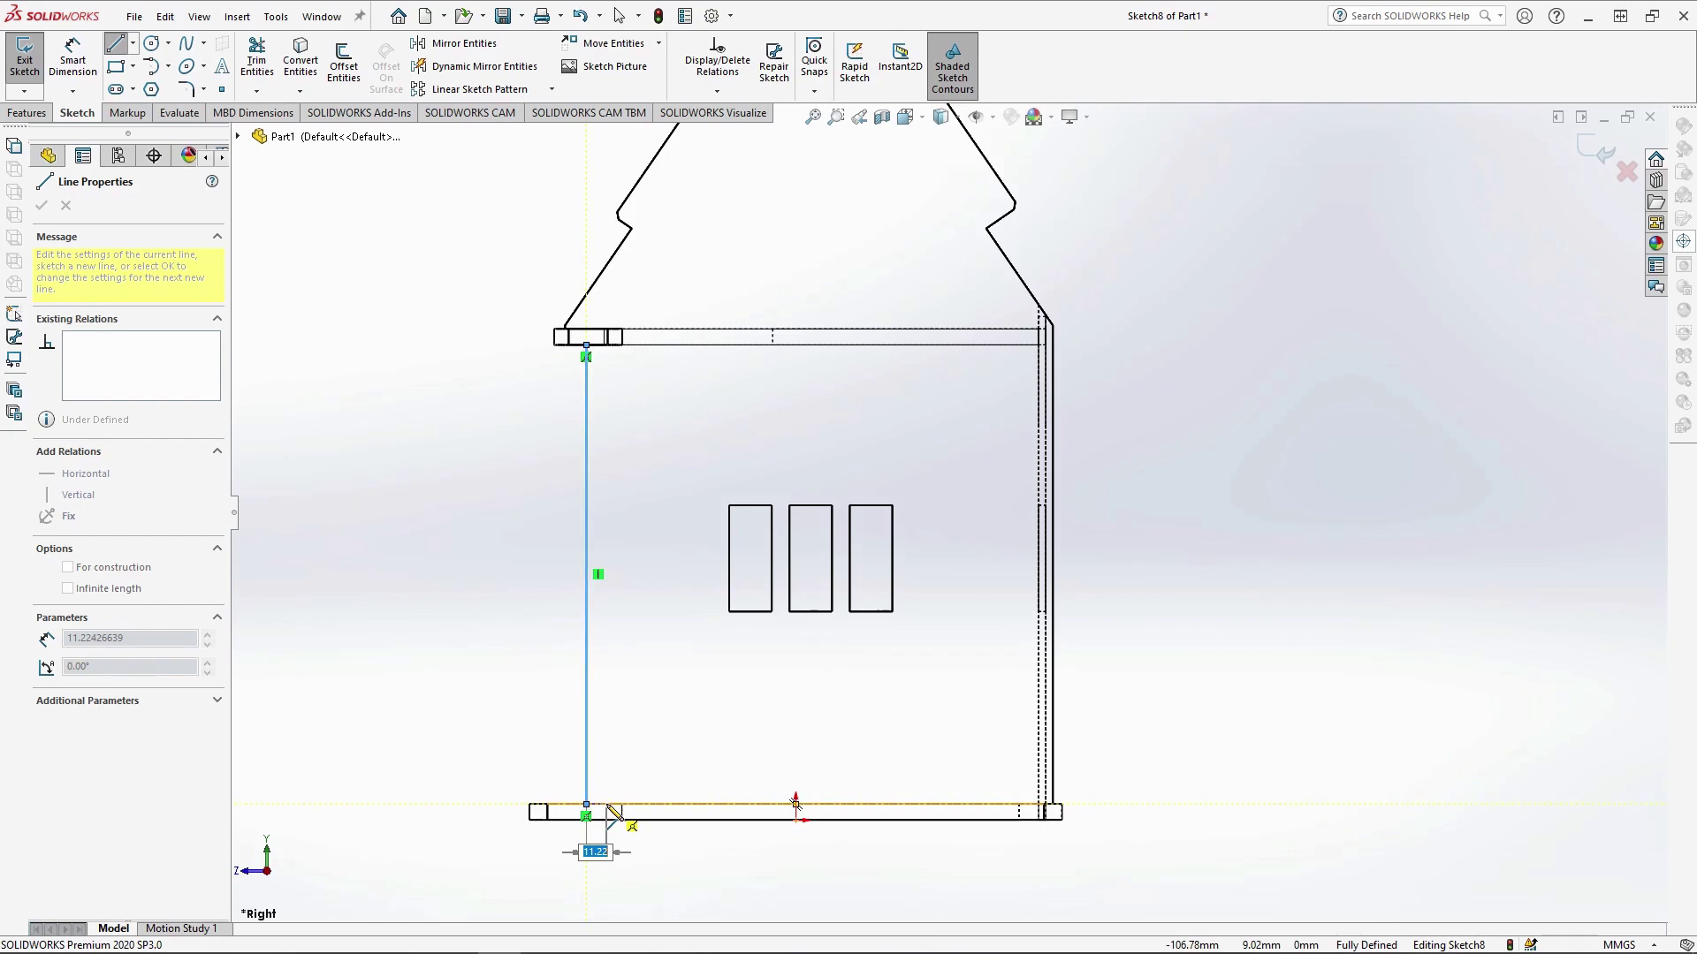
{"action": "key", "text": "Return"}
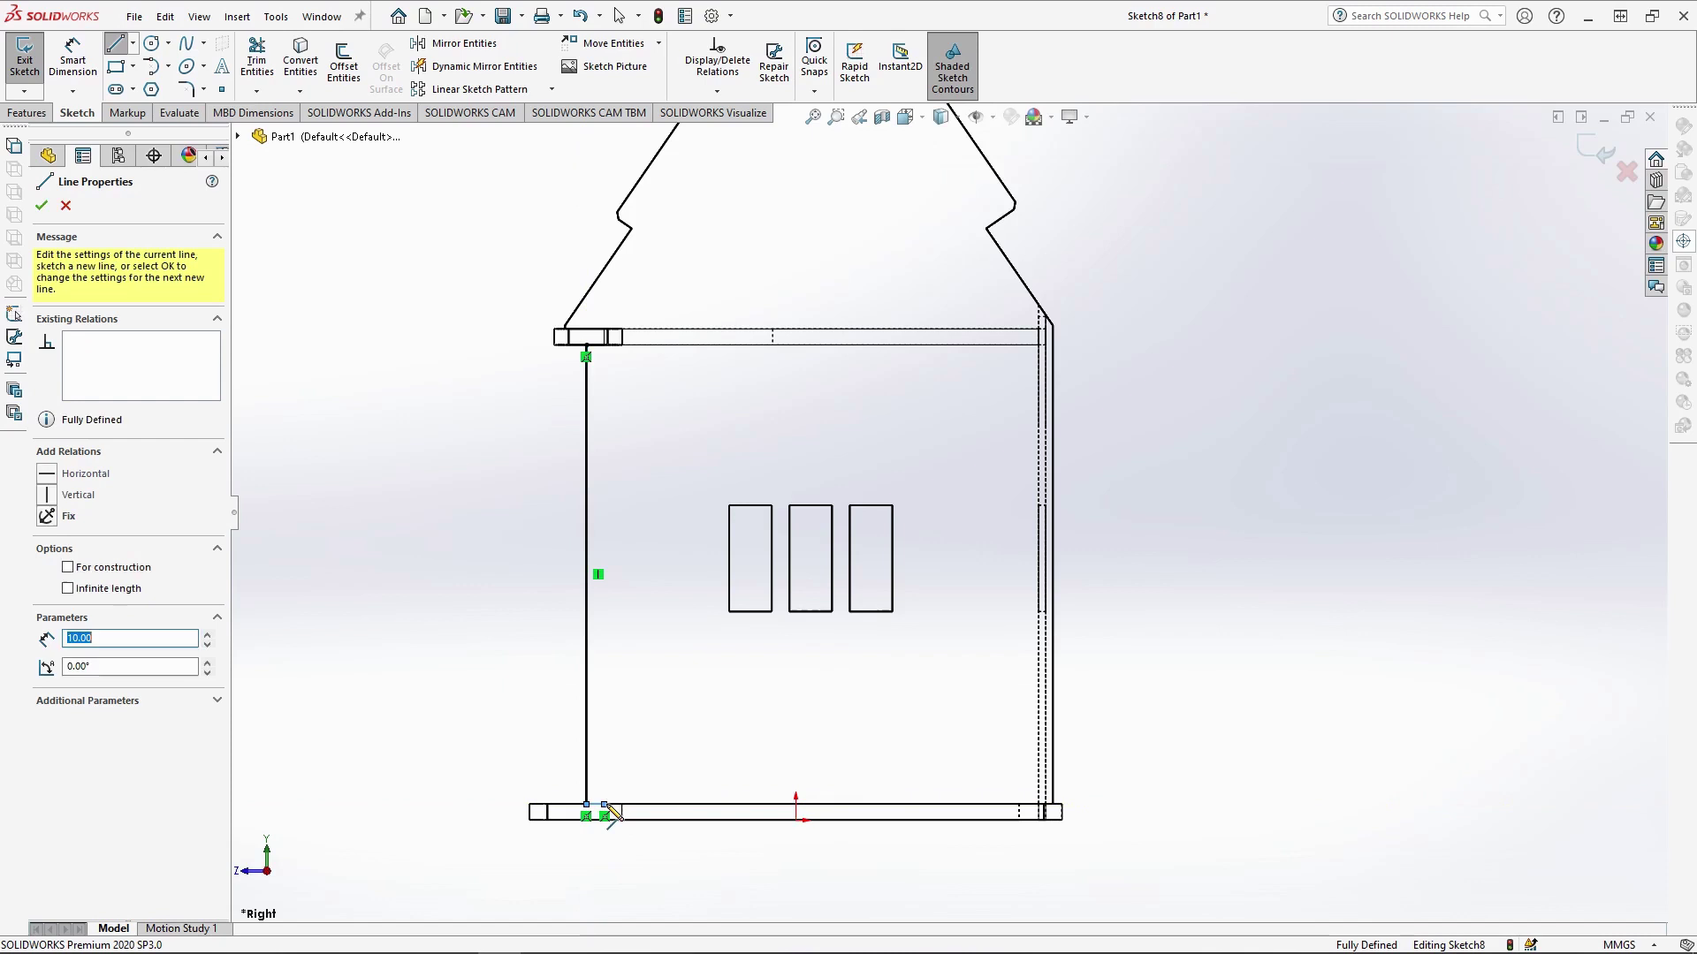
Continue the outline with a 20 mm wide front tab through the base plate's thickness, then a 10 mm line along its top
{"action": "scroll", "coordinate": [587, 882], "scroll_direction": "down", "scroll_amount": 4}
{"action": "left_click", "coordinate": [623, 752]}
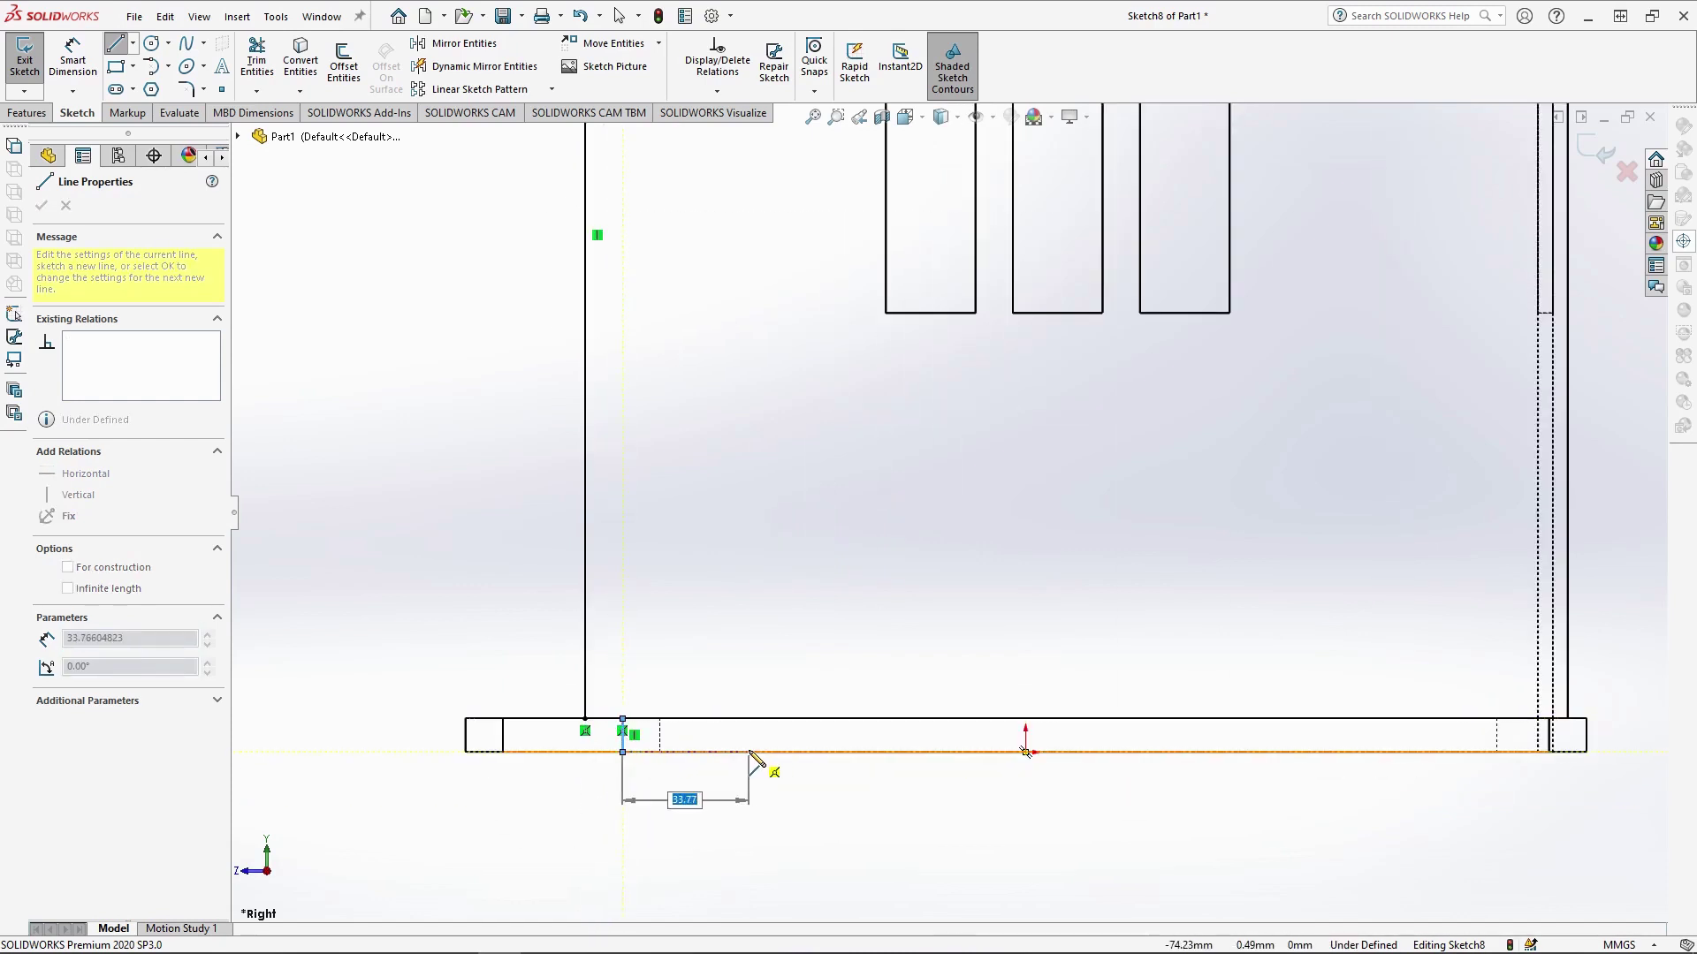
{"action": "type", "text": "20"}
{"action": "key", "text": "Return"}
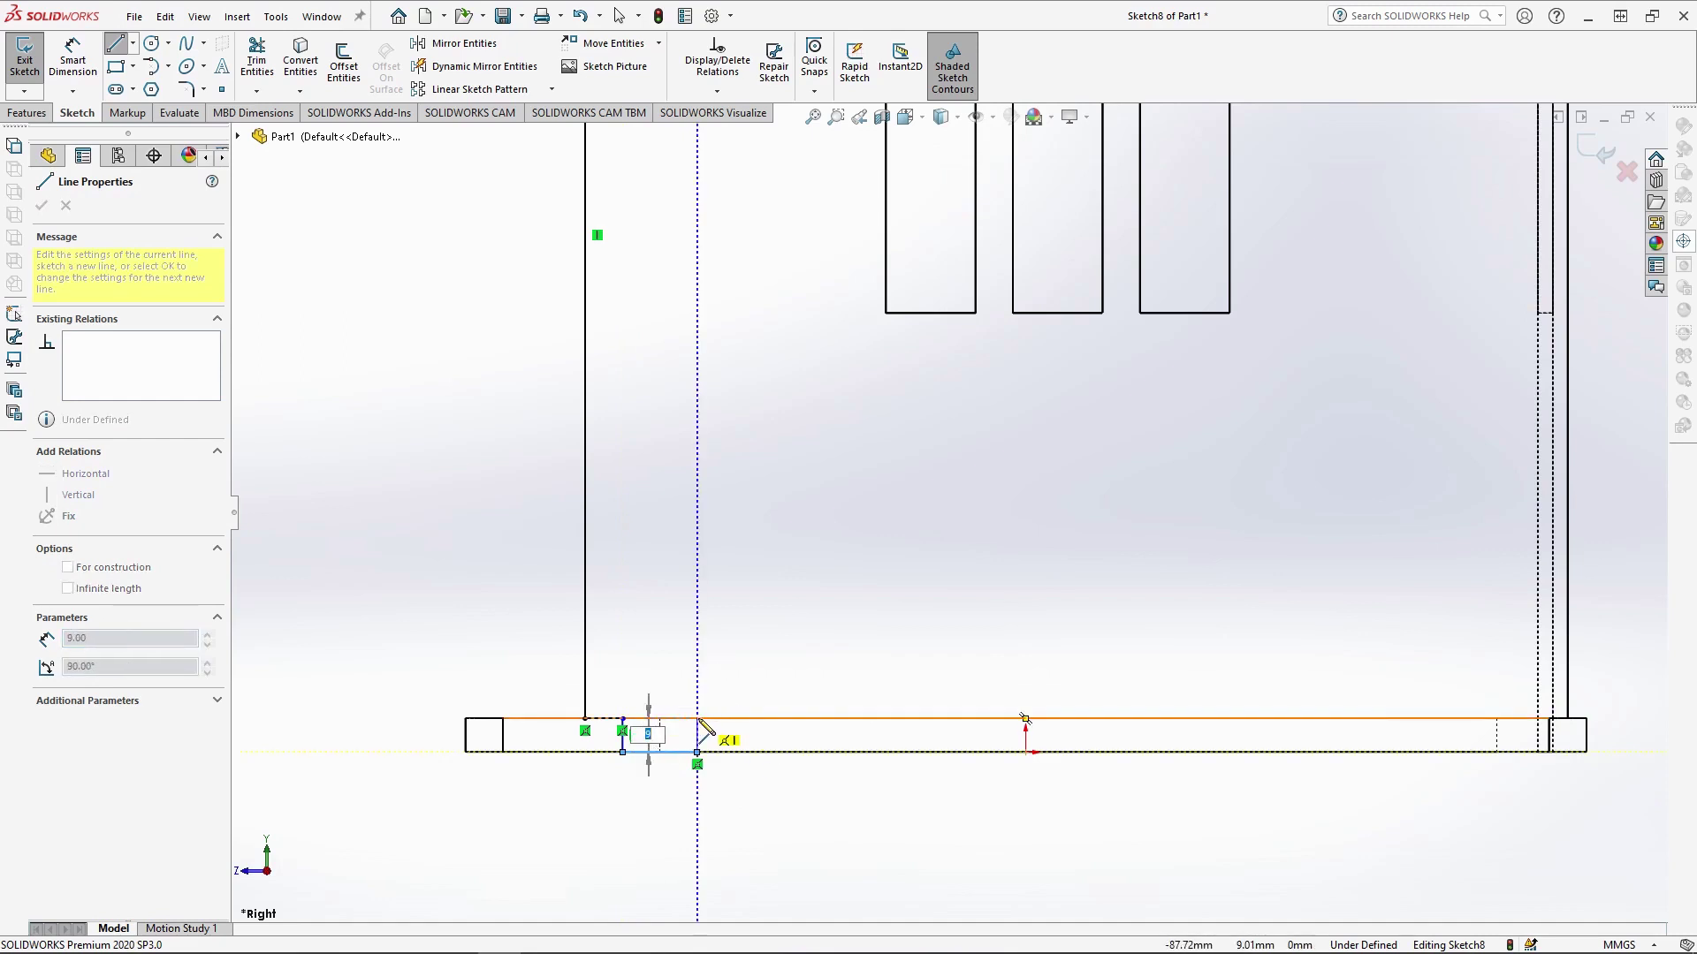
{"action": "key", "text": "Return"}
{"action": "type", "text": "10"}
{"action": "key", "text": "Return"}
Outline a doorway 200 mm high and 175 mm wide, ending on the base plate's top surface
{"action": "scroll", "coordinate": [836, 318], "scroll_direction": "down", "scroll_amount": 5}
{"action": "type", "text": "200"}
{"action": "key", "text": "Return"}
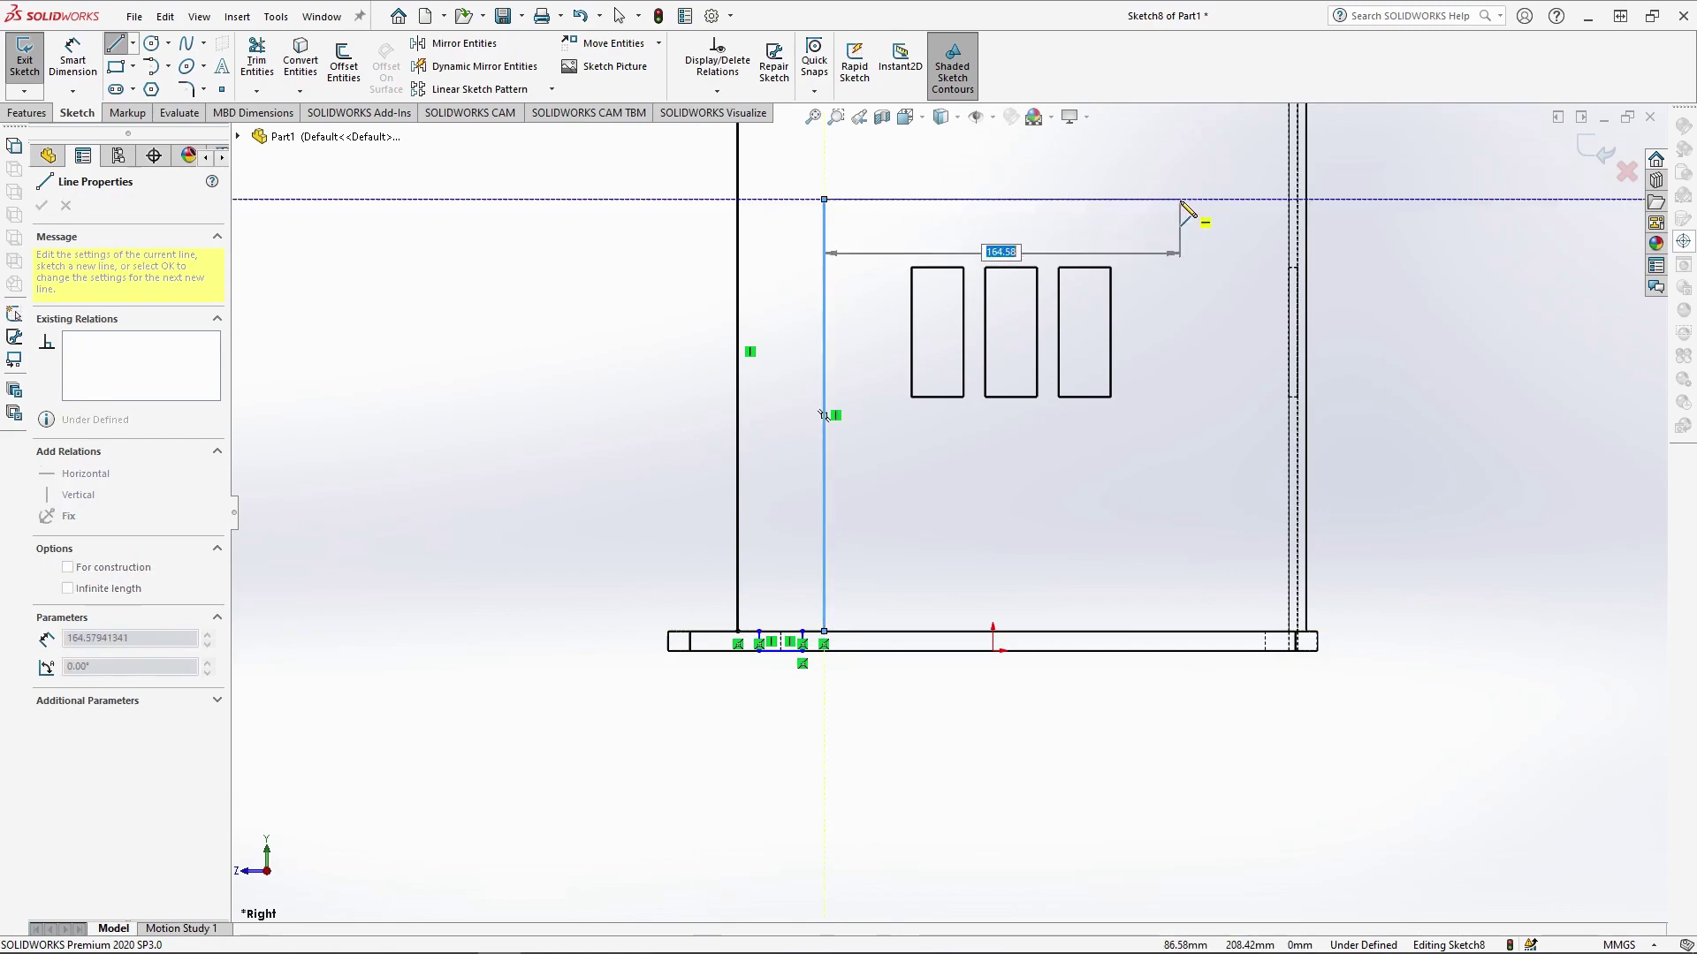
{"action": "type", "text": "175"}
{"action": "key", "text": "Return"}
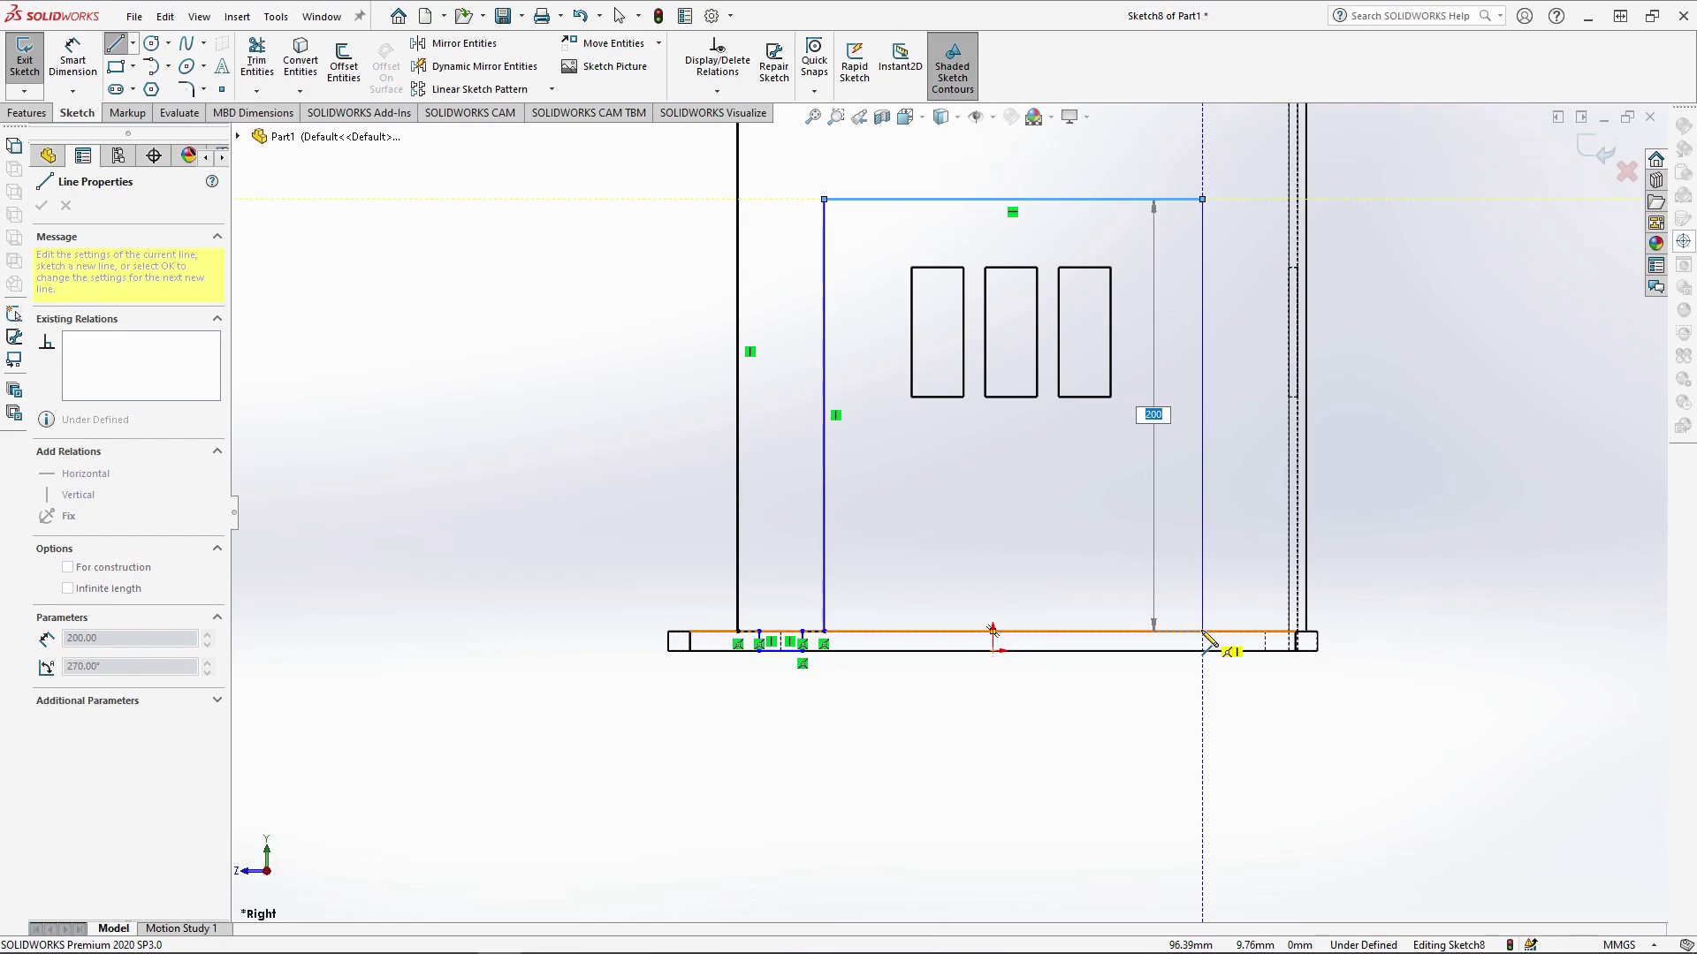
{"action": "key", "text": "Return"}
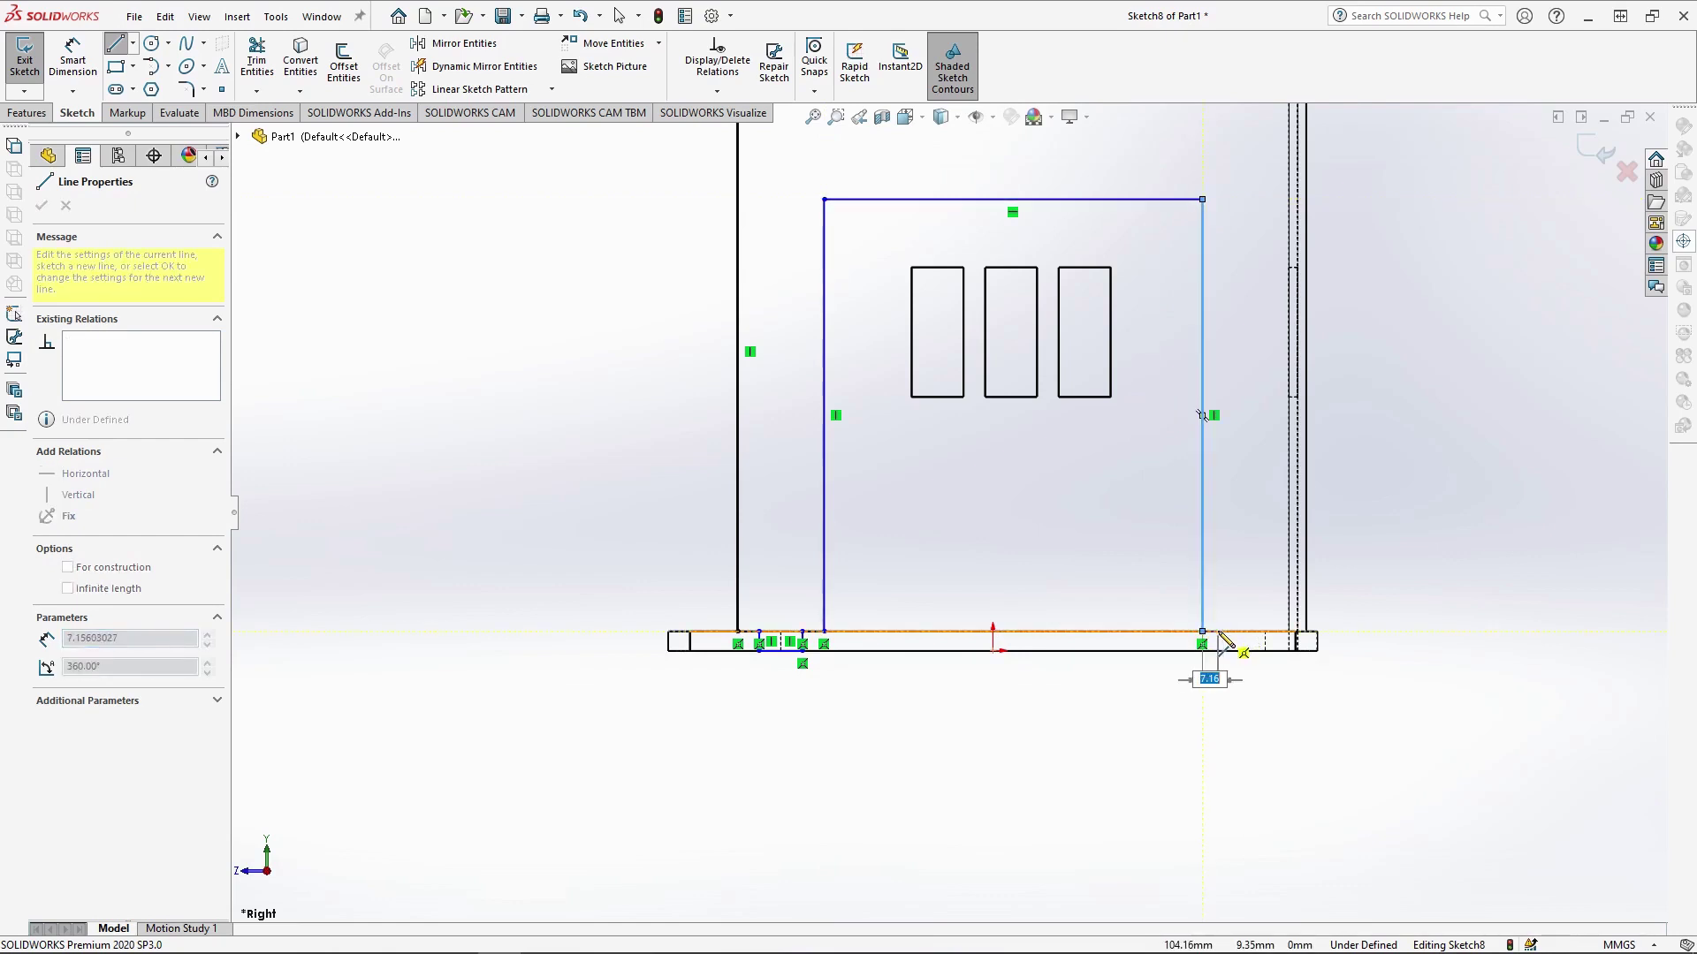
Add a 10 mm shoulder, a 20 mm wide rear tab through the base plate's thickness, and another 10 mm line
{"action": "type", "text": "10"}
{"action": "key", "text": "Return"}
{"action": "key", "text": "Return"}
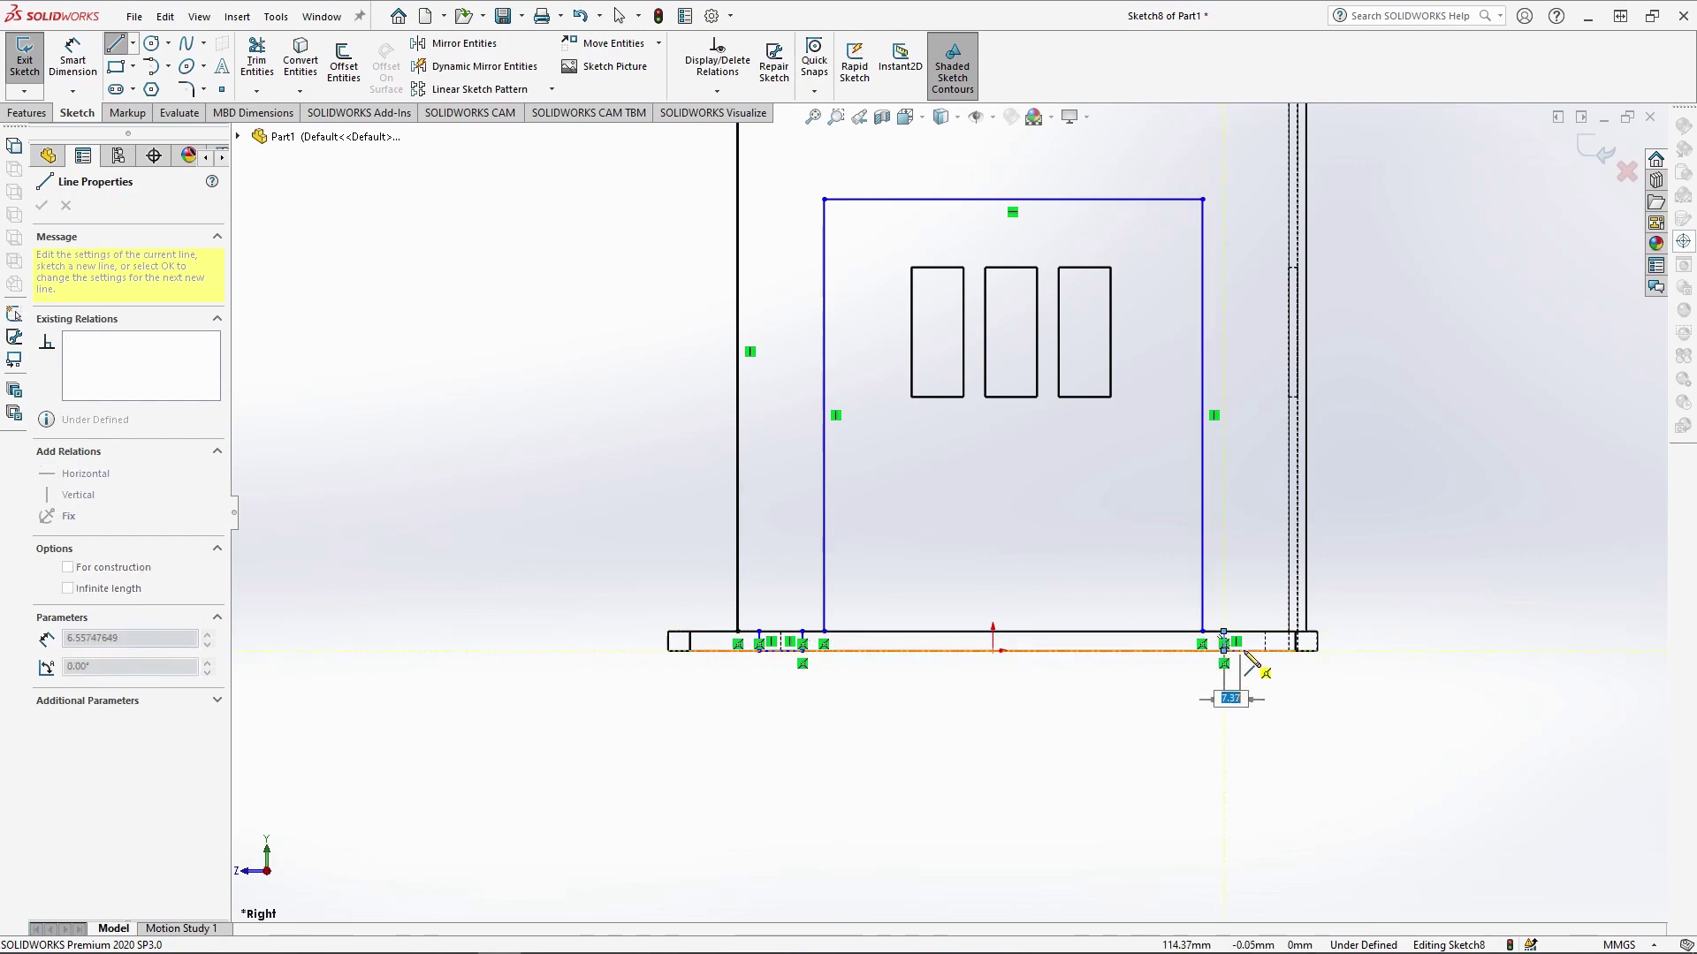
{"action": "type", "text": "20"}
{"action": "key", "text": "Return"}
{"action": "scroll", "coordinate": [1272, 656], "scroll_direction": "down", "scroll_amount": 4}
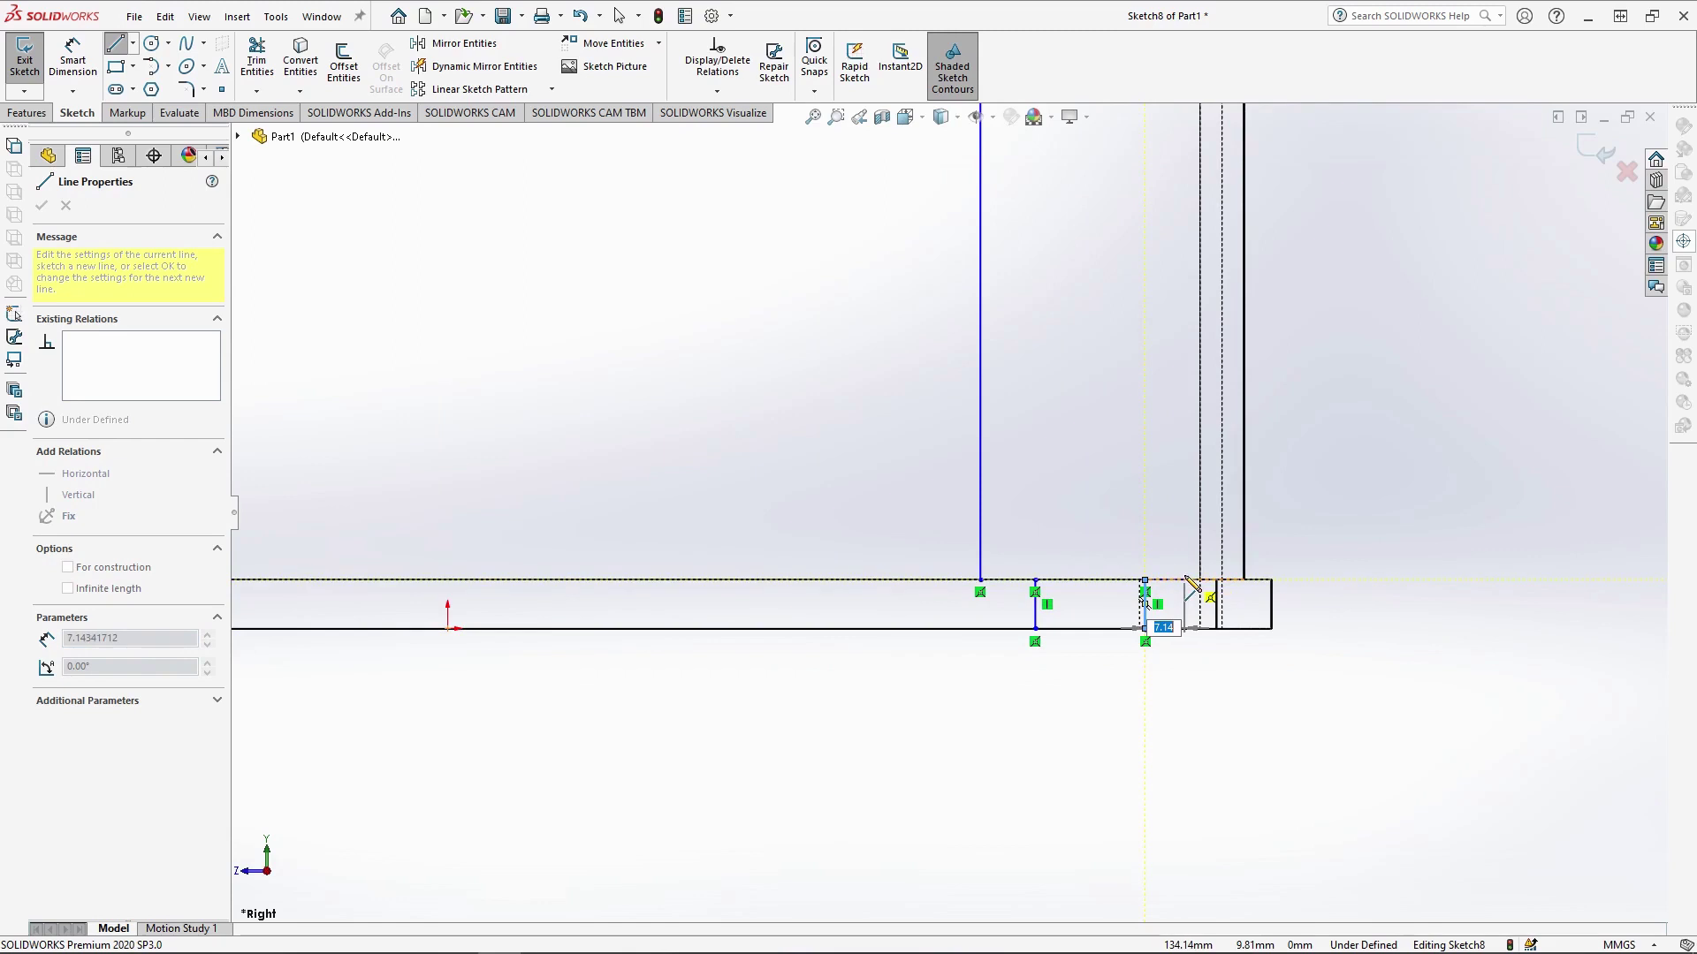
{"action": "type", "text": "10"}
{"action": "key", "text": "Return"}
Sketch a vertical line along the rear panel's inner face up to the roof slope, then a line up along the slope
{"action": "scroll", "coordinate": [1193, 360], "scroll_direction": "up", "scroll_amount": 8}
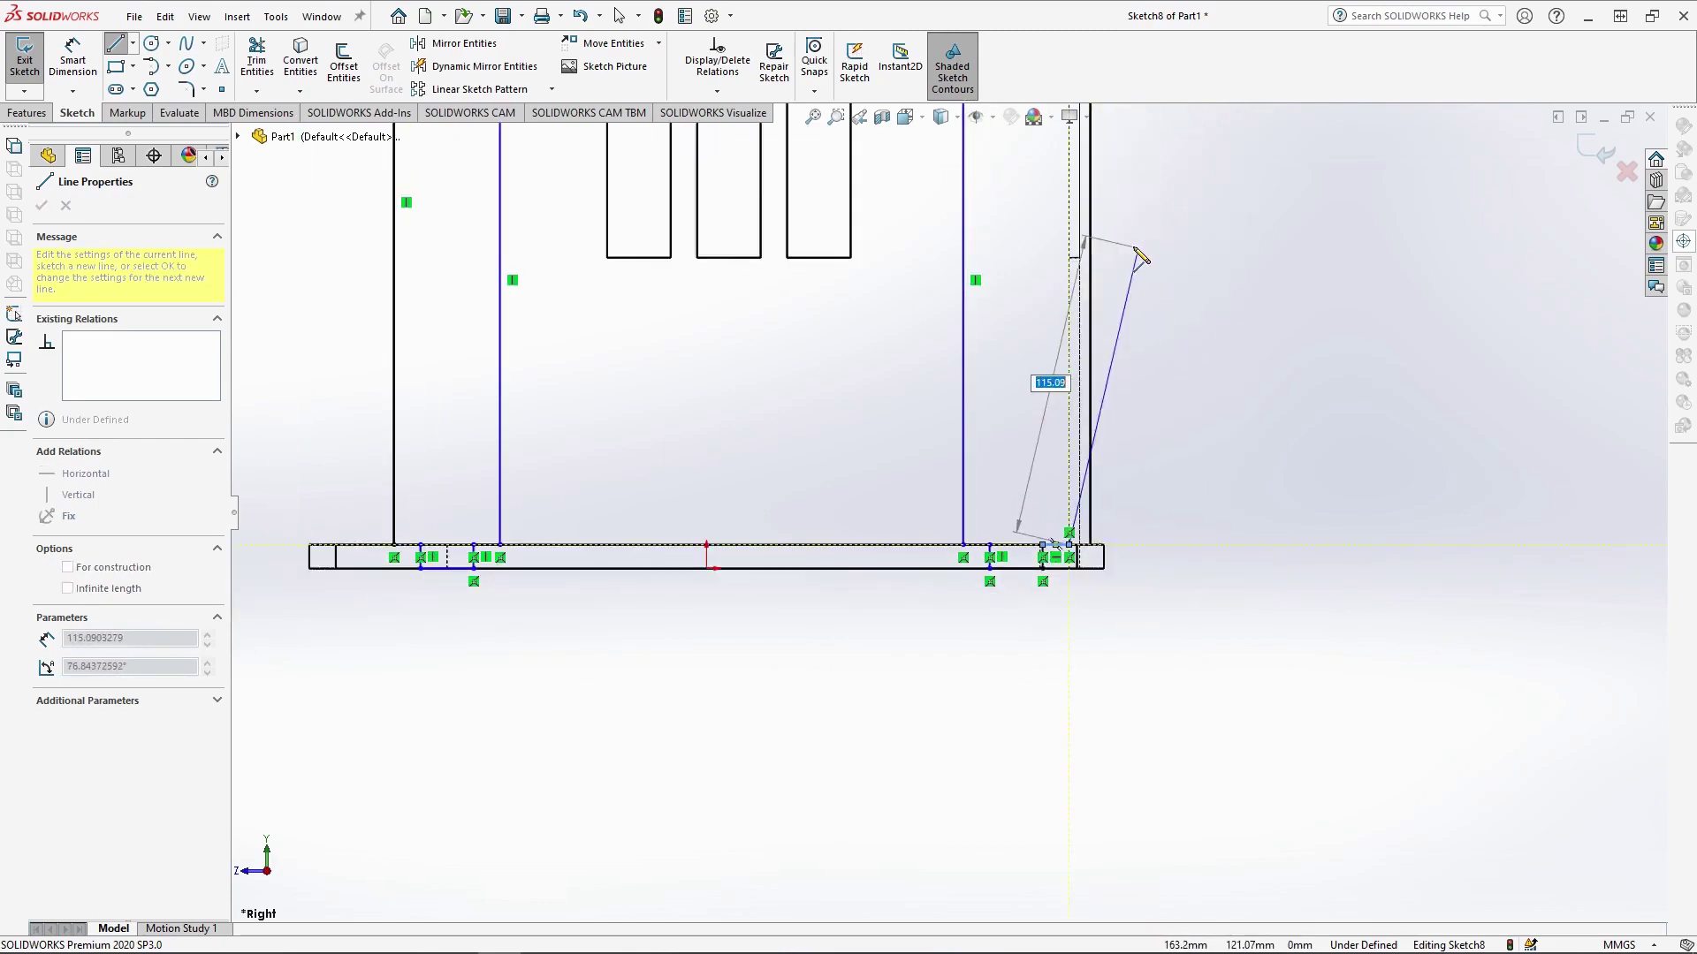
{"action": "scroll", "coordinate": [1015, 218], "scroll_direction": "down", "scroll_amount": 6}
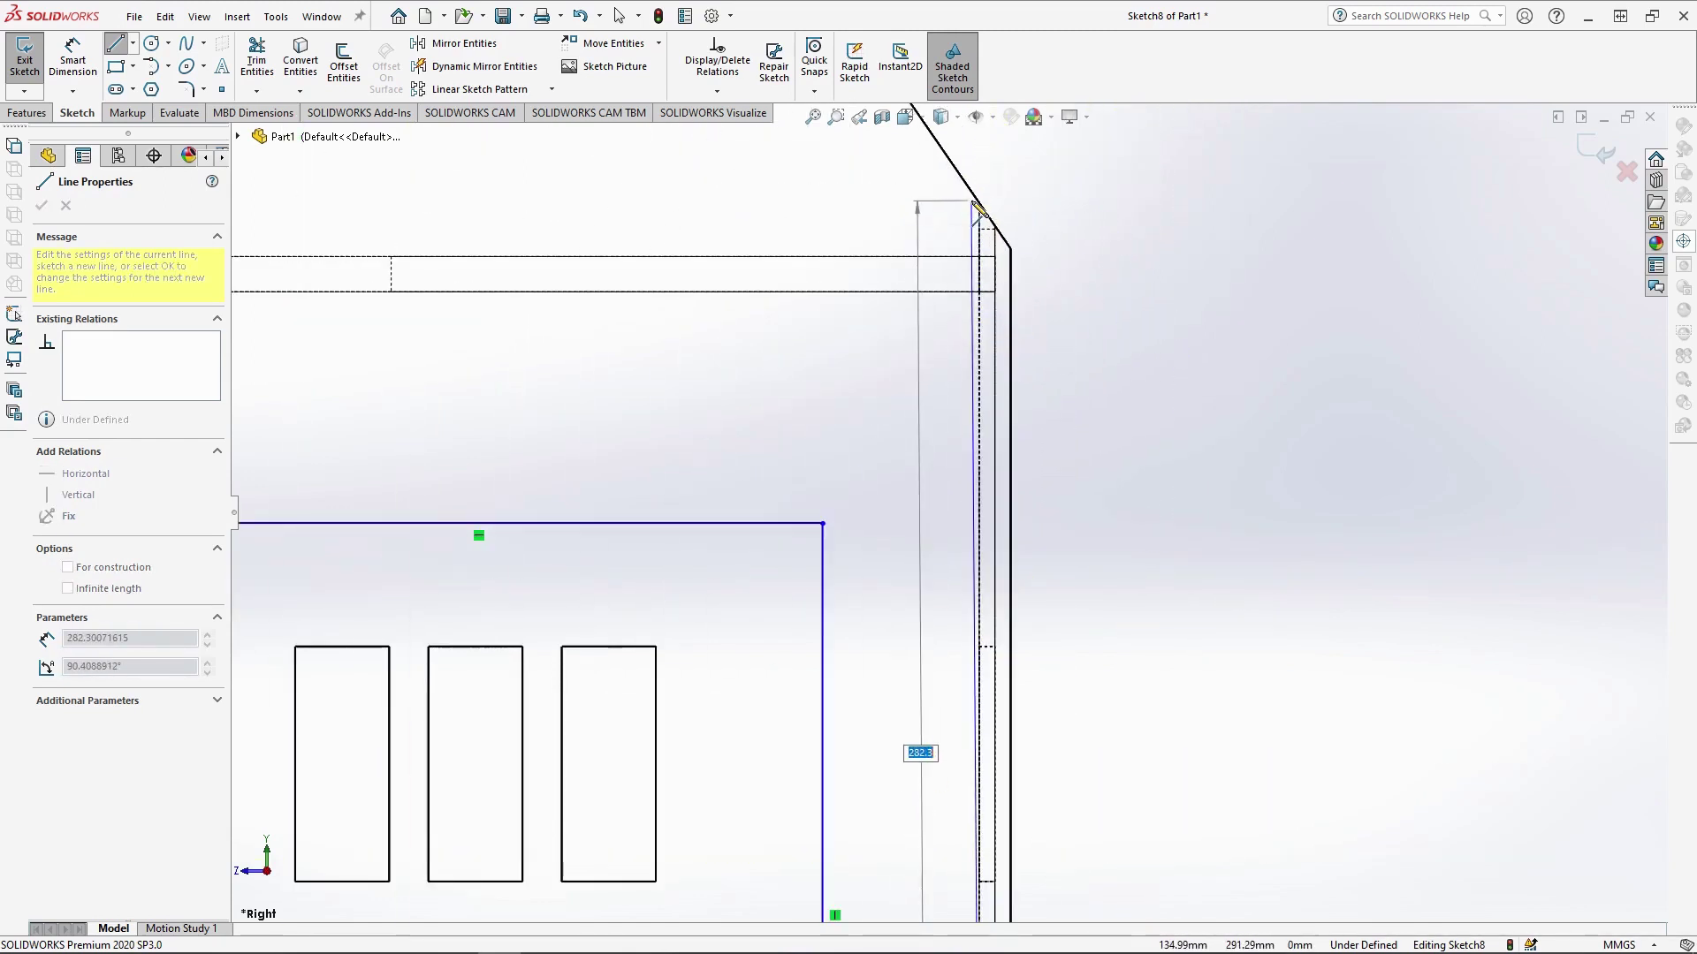
{"action": "left_click", "coordinate": [1002, 233]}
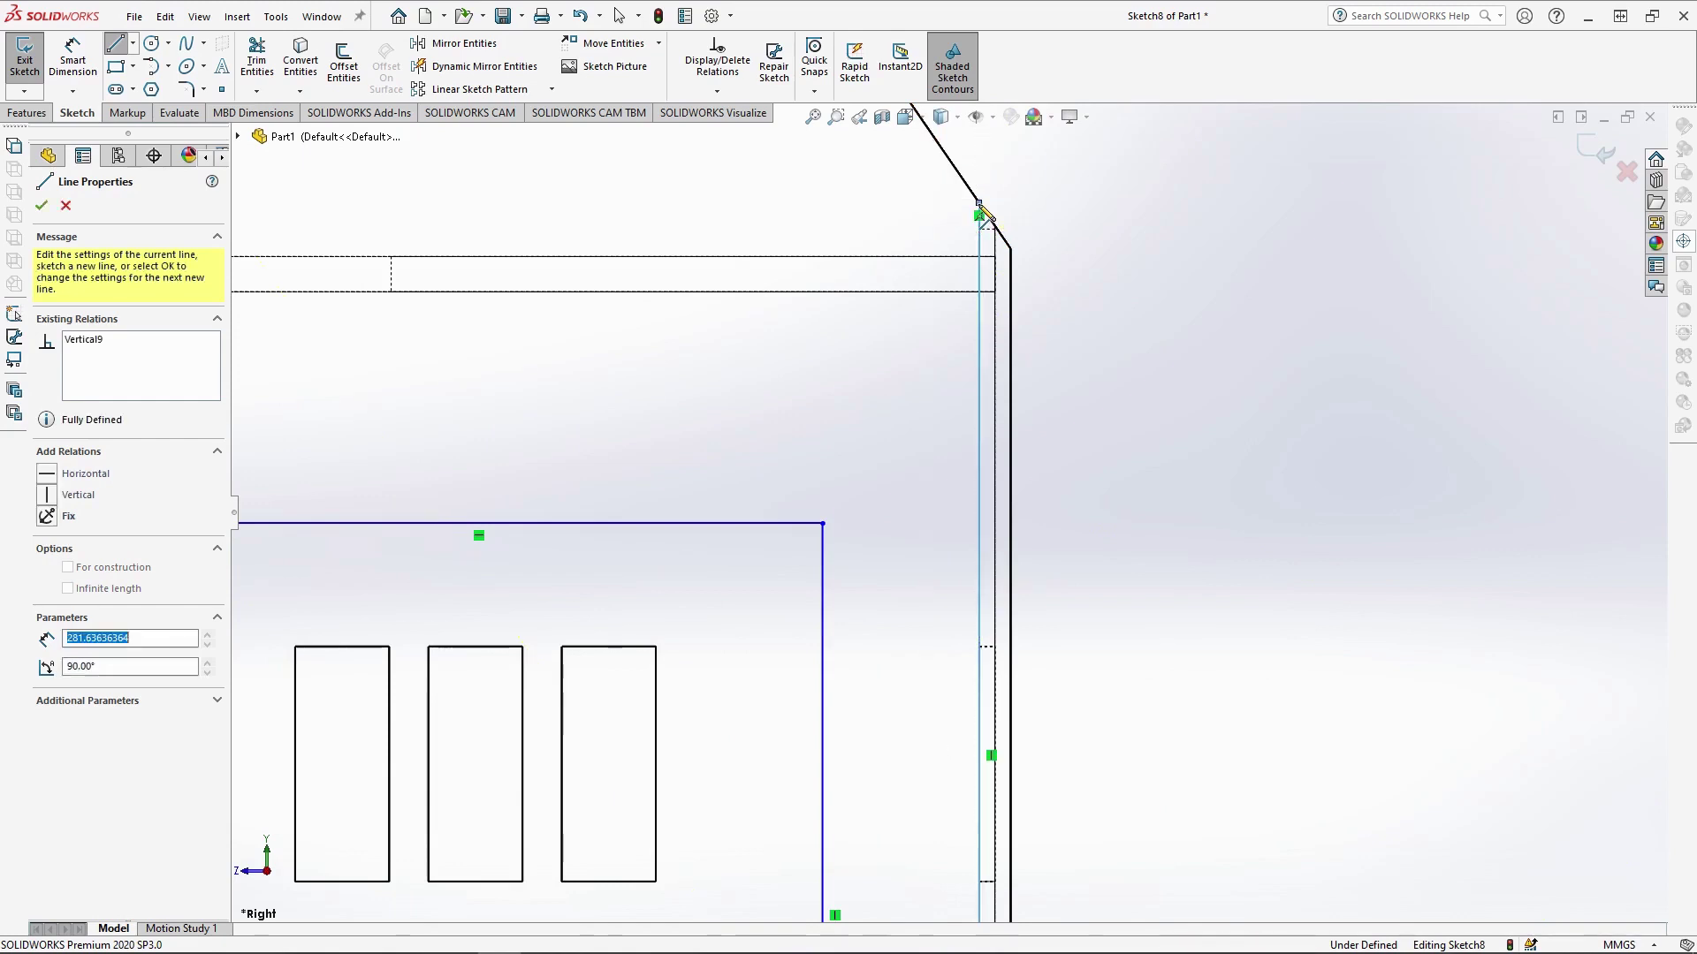
{"action": "scroll", "coordinate": [875, 265], "scroll_direction": "up", "scroll_amount": 6}
{"action": "scroll", "coordinate": [835, 248], "scroll_direction": "down", "scroll_amount": 4}
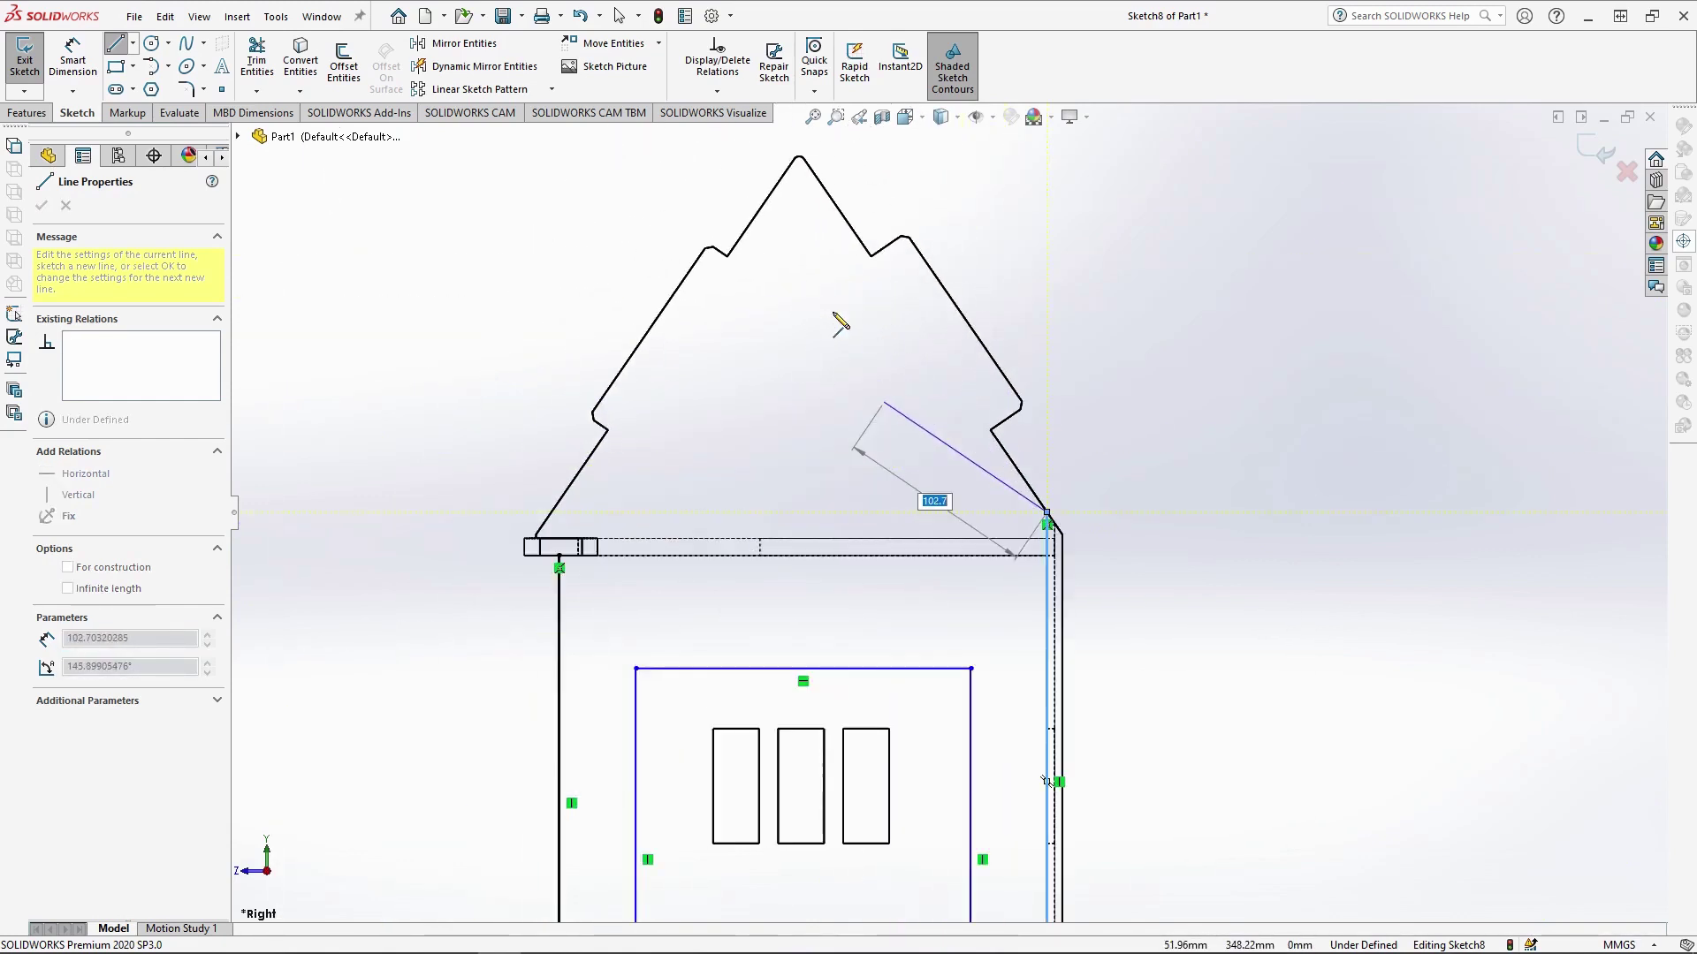
{"action": "left_click", "coordinate": [875, 240]}
{"action": "key", "text": "Escape"}
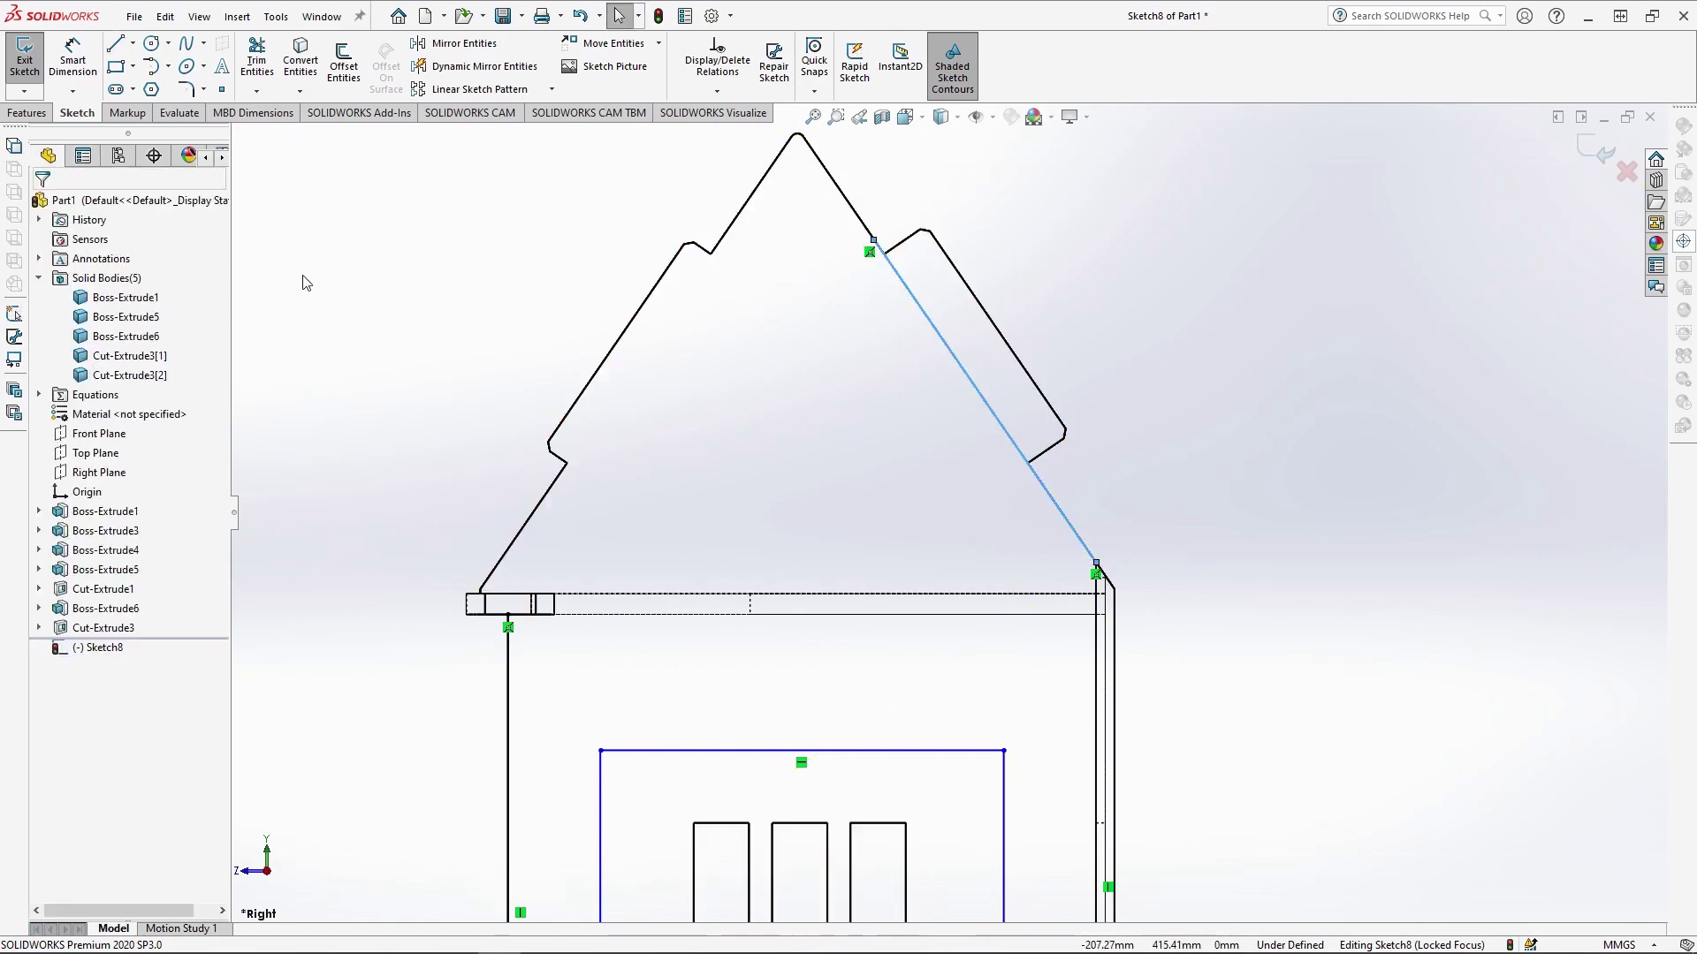
Sketch the notch outline around the horizontal panel's unslotted front part and close it with a slanted line to the roof slope line
{"action": "left_click", "coordinate": [116, 44]}
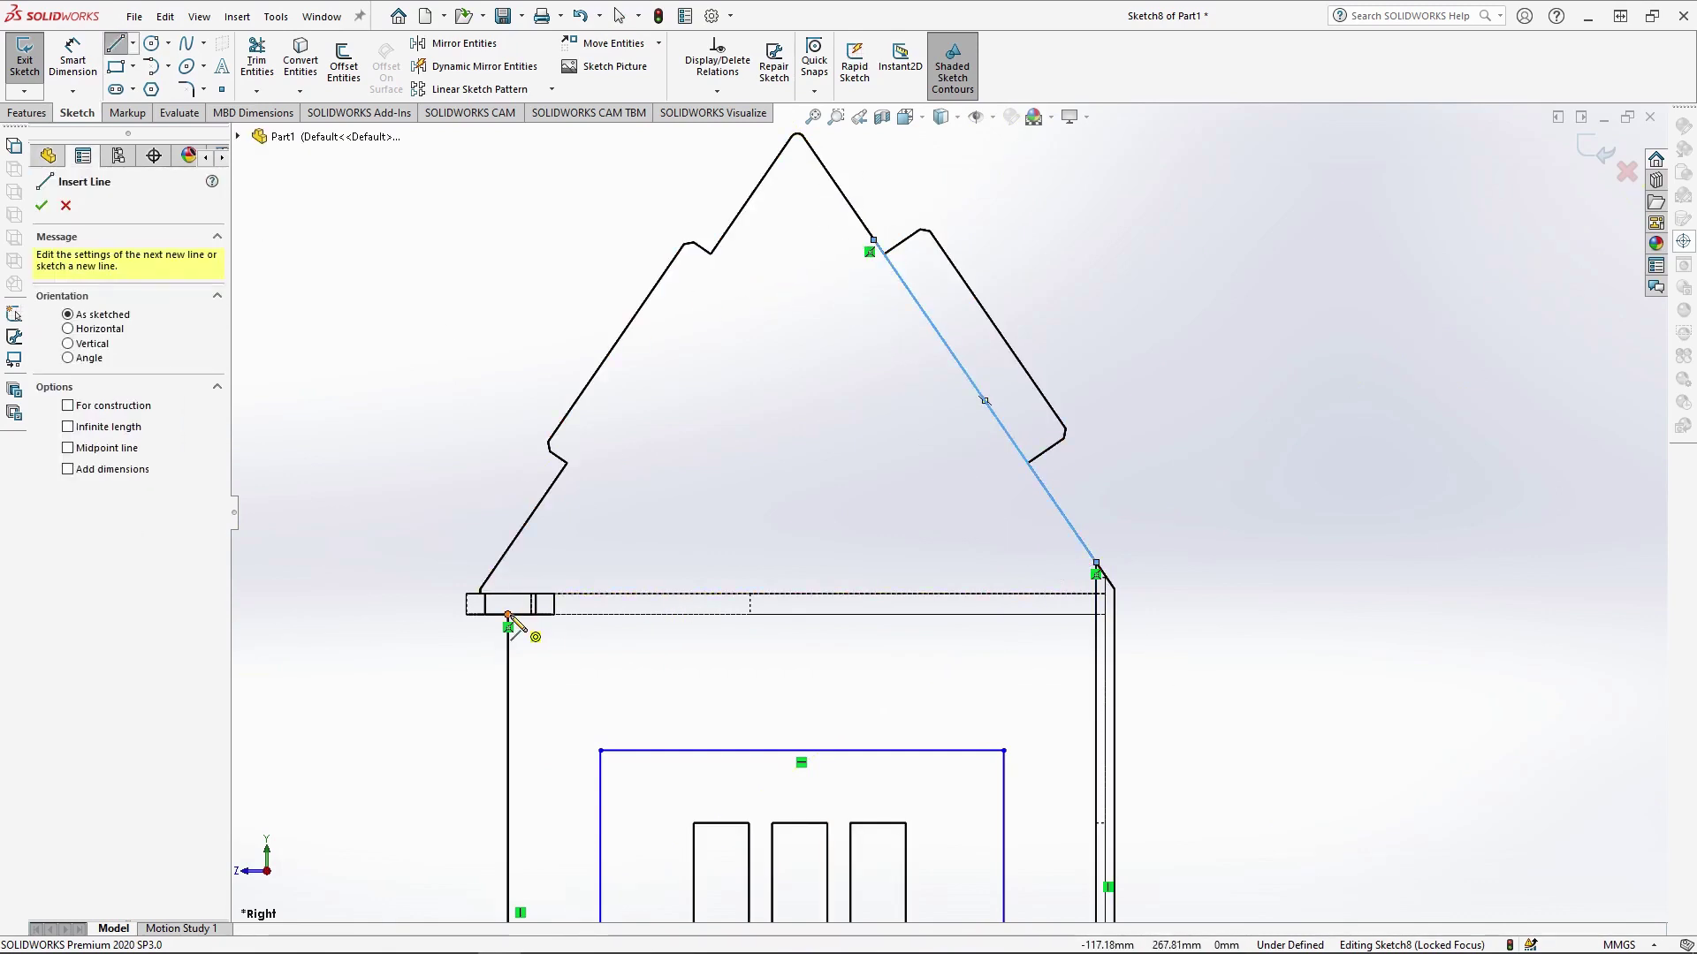
{"action": "left_click", "coordinate": [507, 614]}
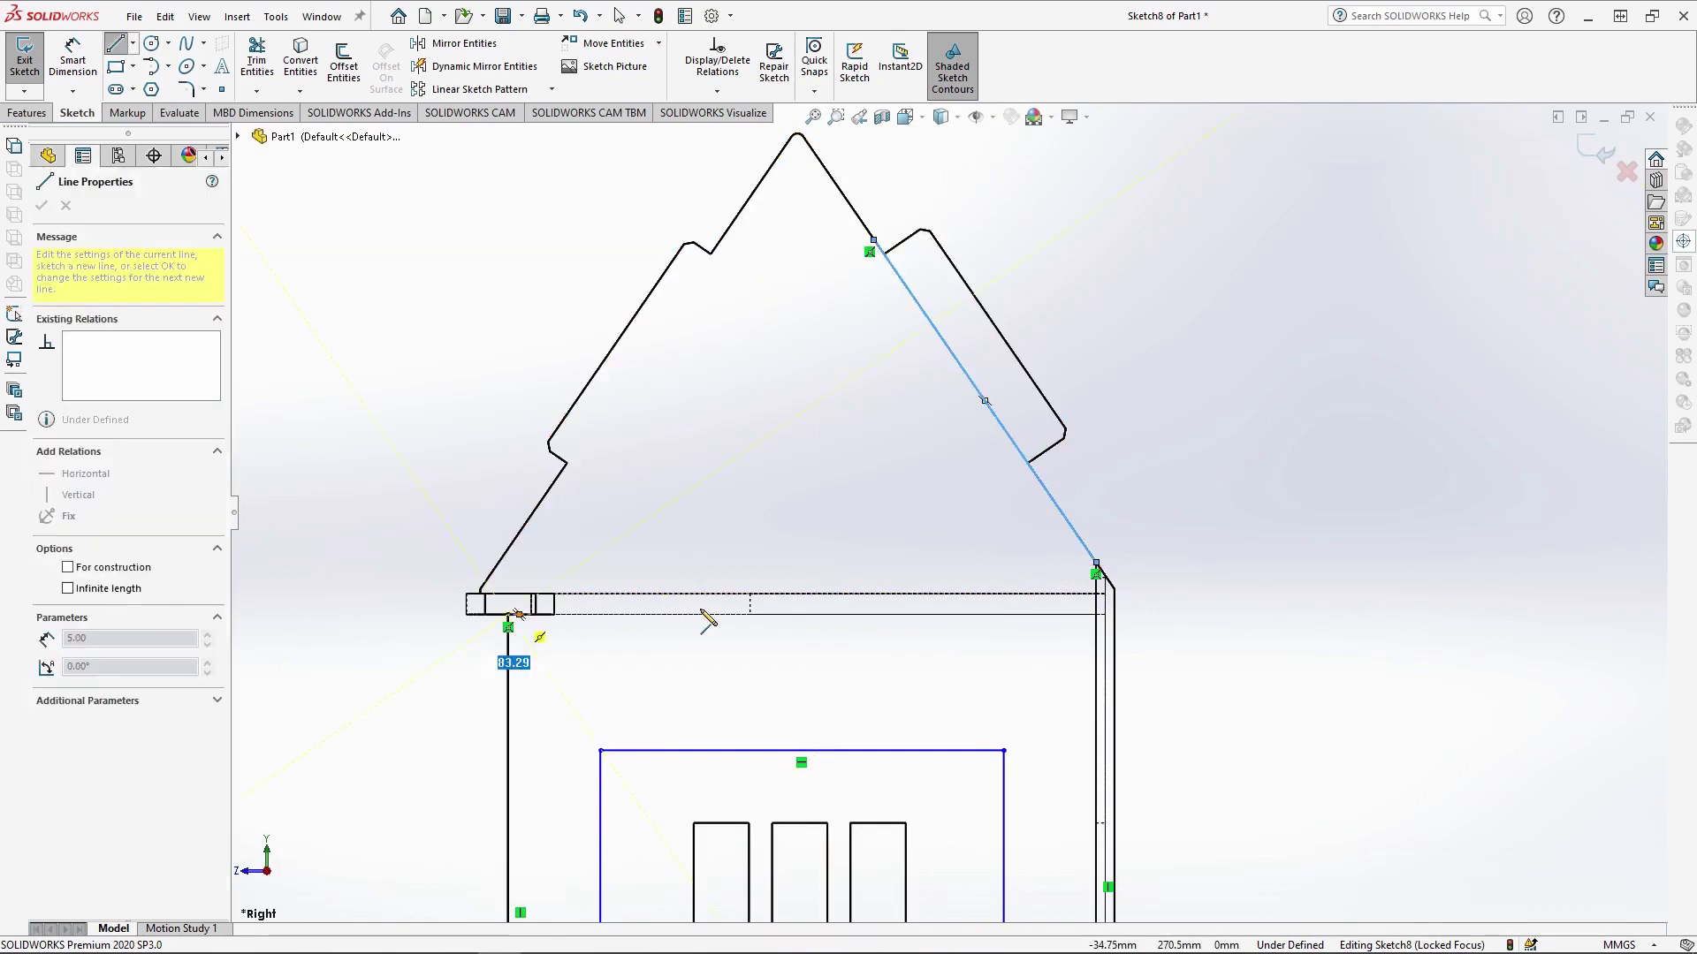
{"action": "left_click", "coordinate": [749, 614]}
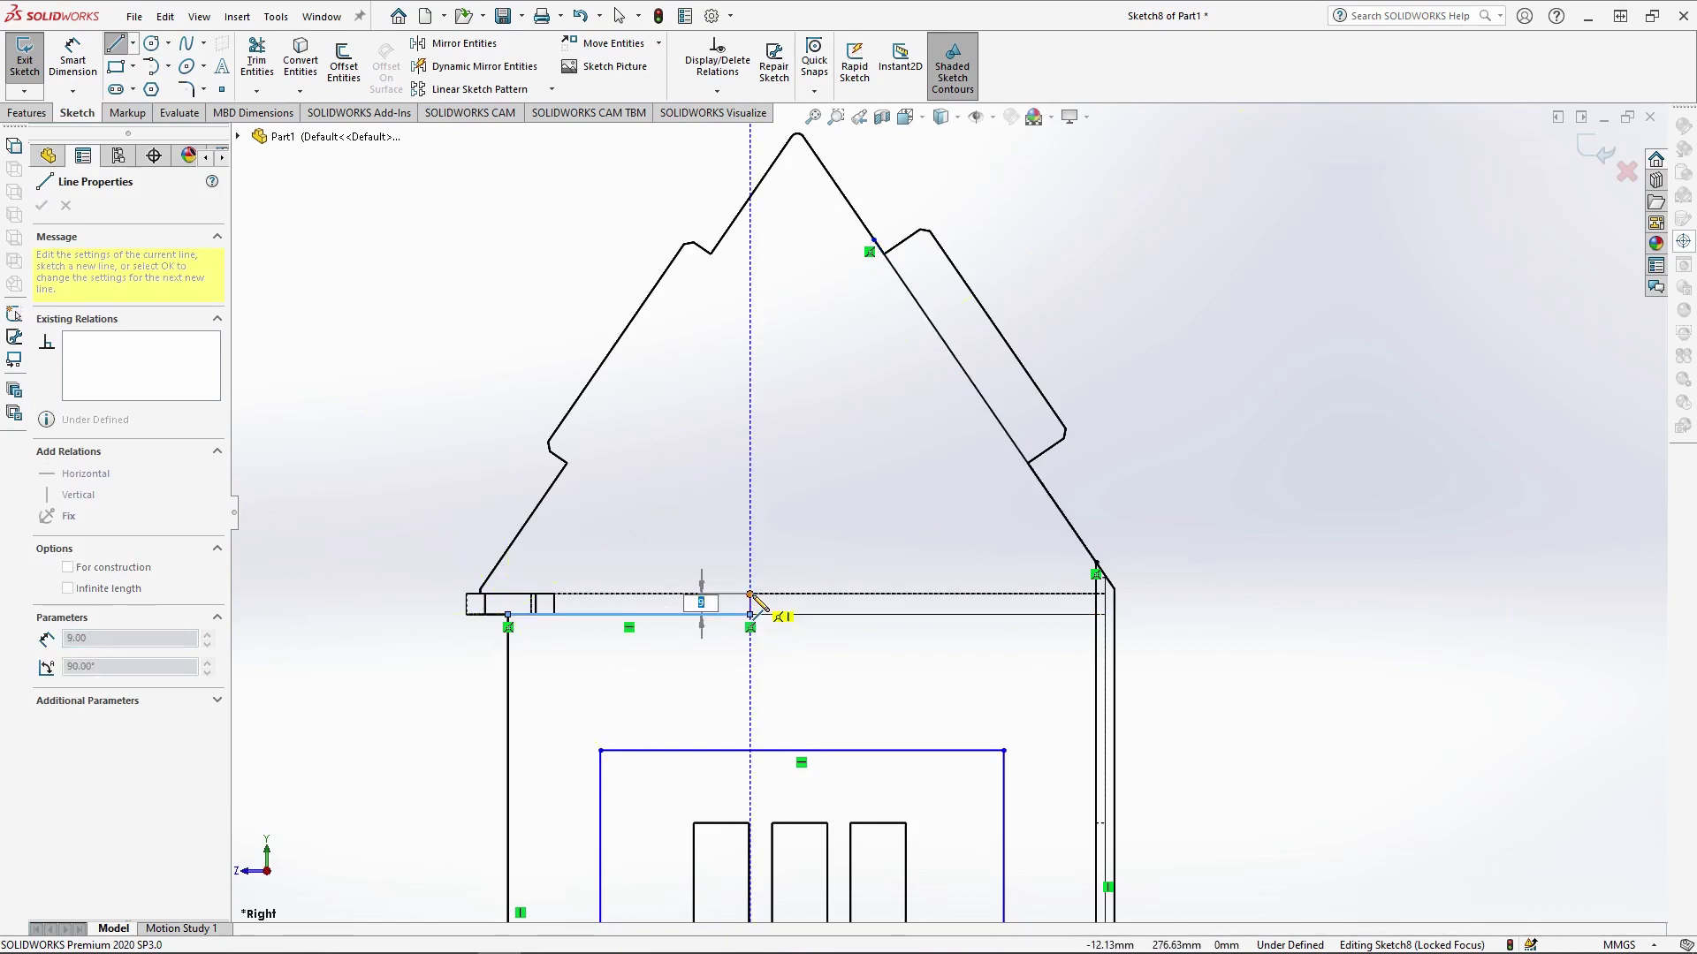
{"action": "left_click", "coordinate": [750, 593]}
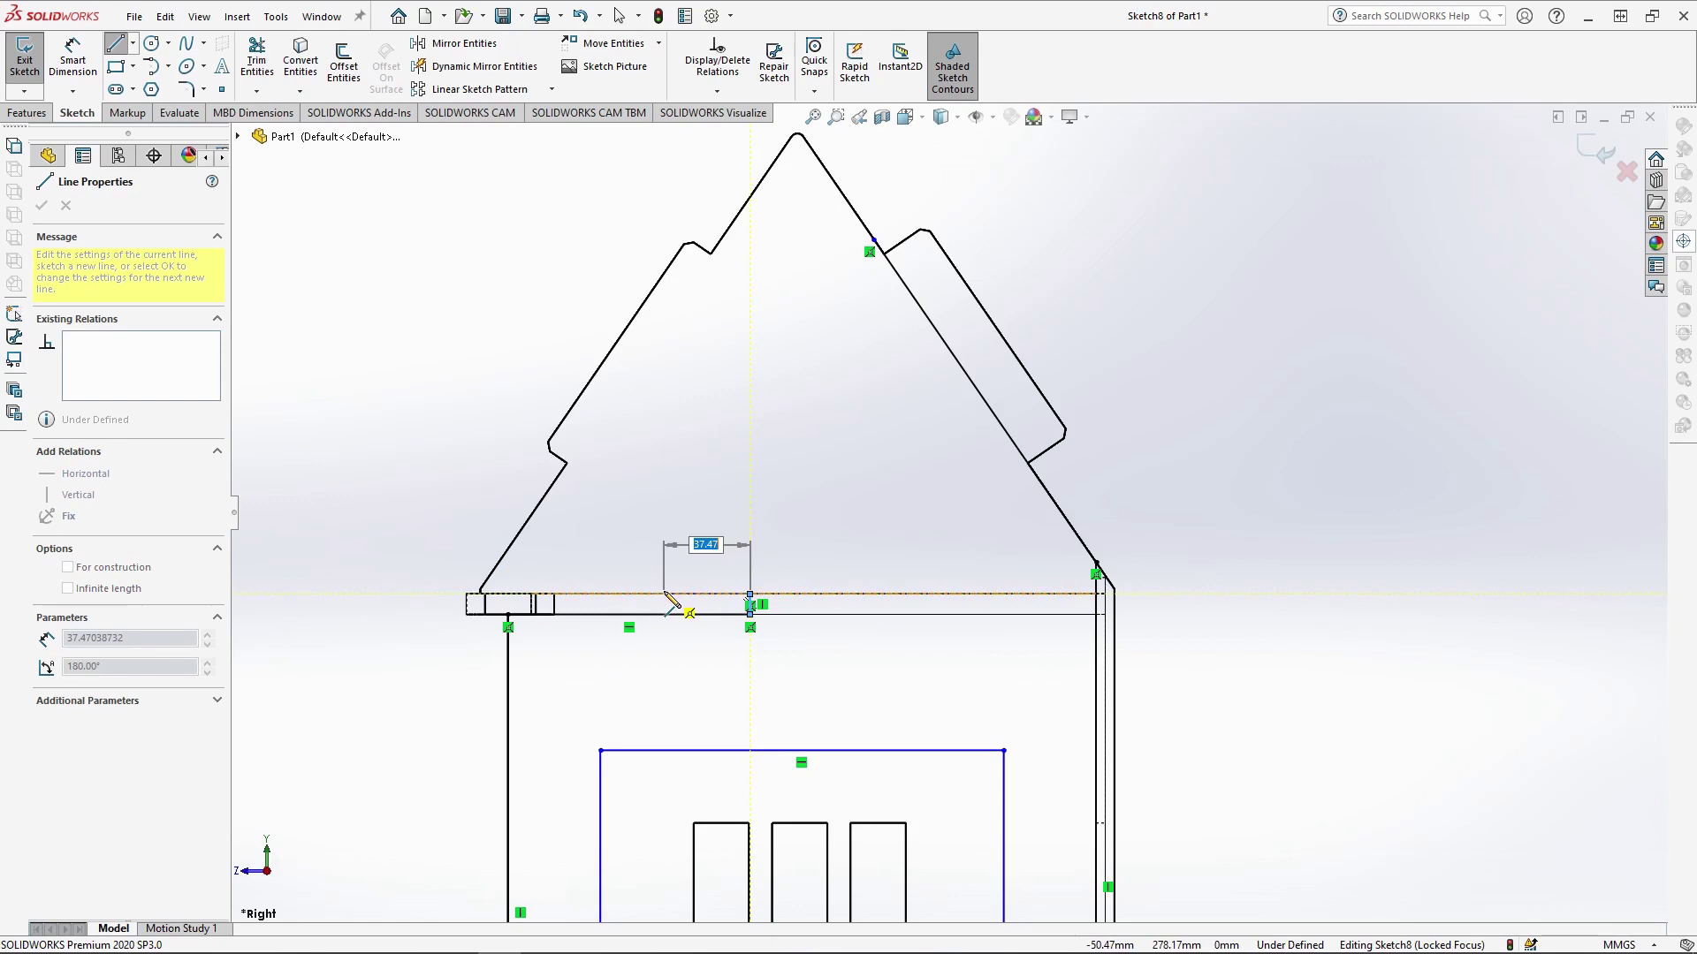
{"action": "left_click", "coordinate": [634, 594]}
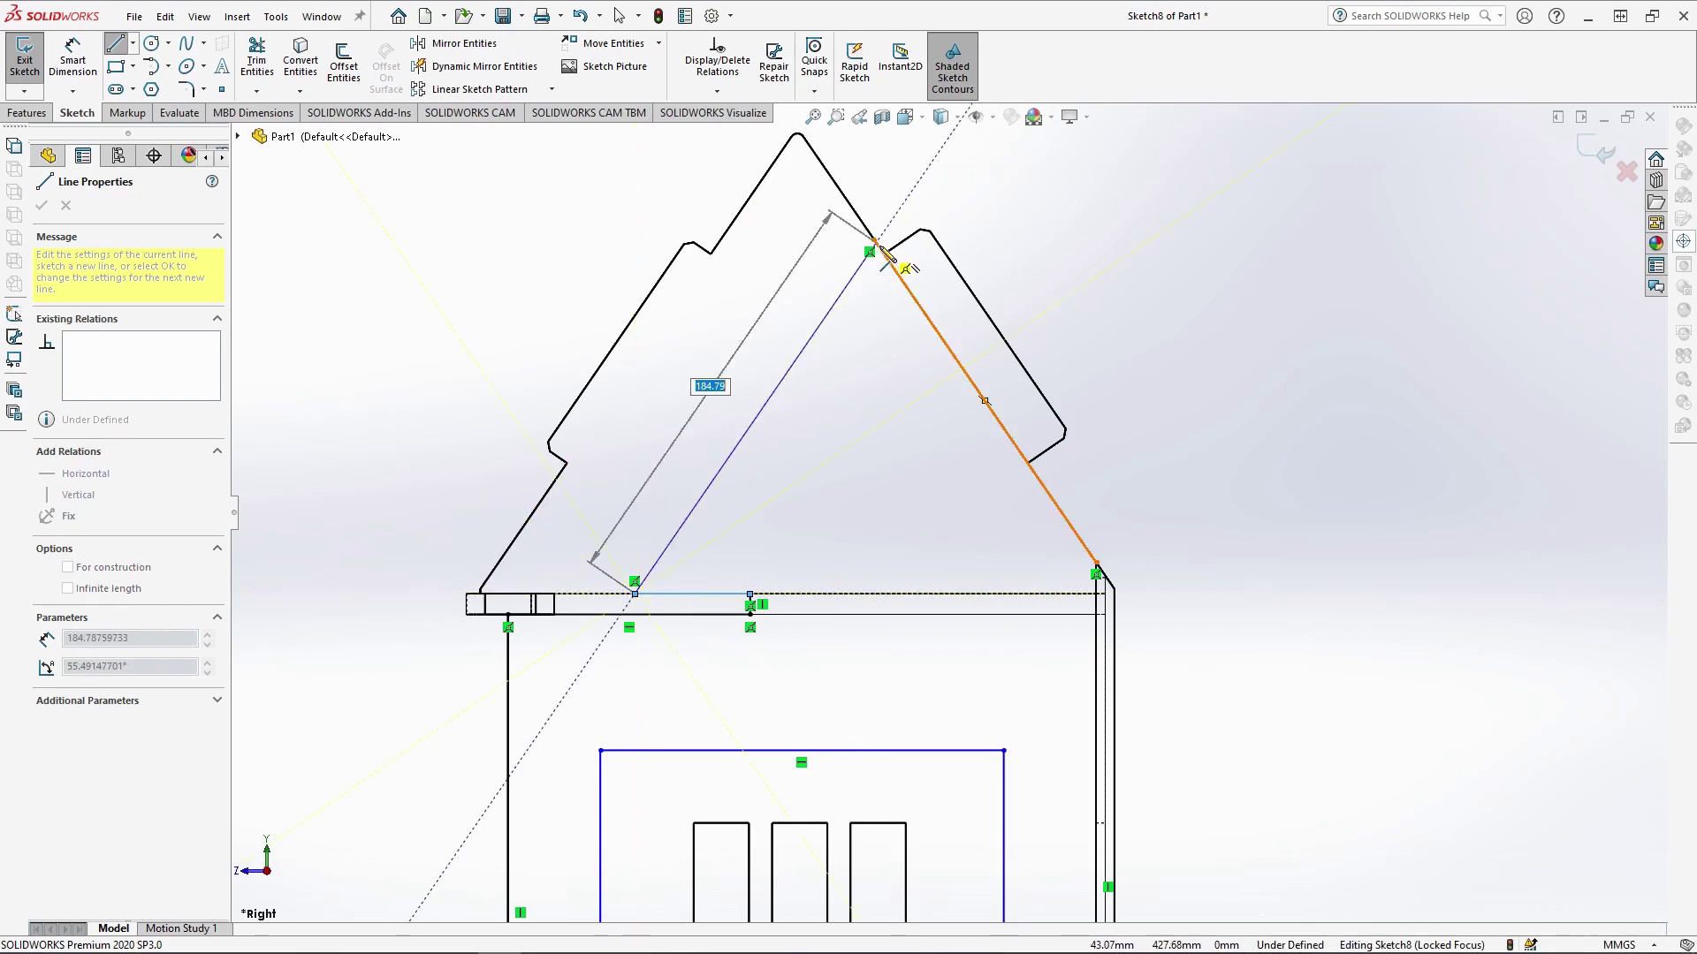
{"action": "left_click", "coordinate": [876, 243]}
{"action": "key", "text": "Escape"}
Trim the excess of the roof slope line beyond the slanted line at the profile's peak
{"action": "scroll", "coordinate": [884, 265], "scroll_direction": "down", "scroll_amount": 5}
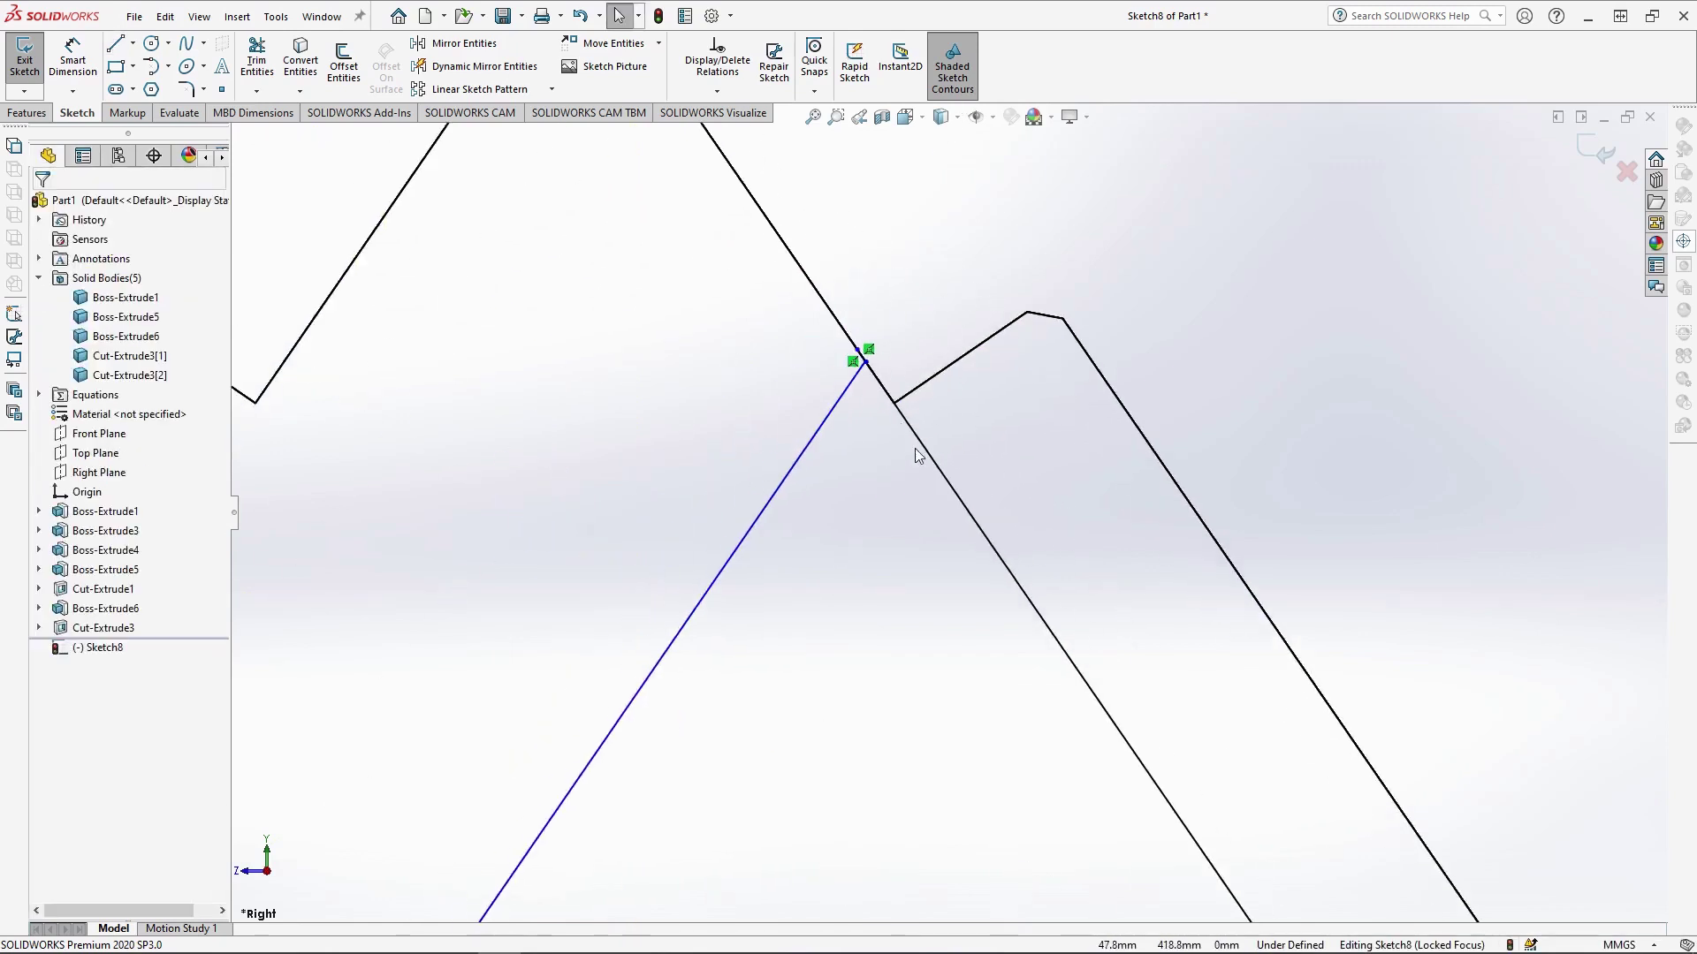
{"action": "left_click", "coordinate": [255, 52]}
{"action": "scroll", "coordinate": [941, 592], "scroll_direction": "up", "scroll_amount": 5}
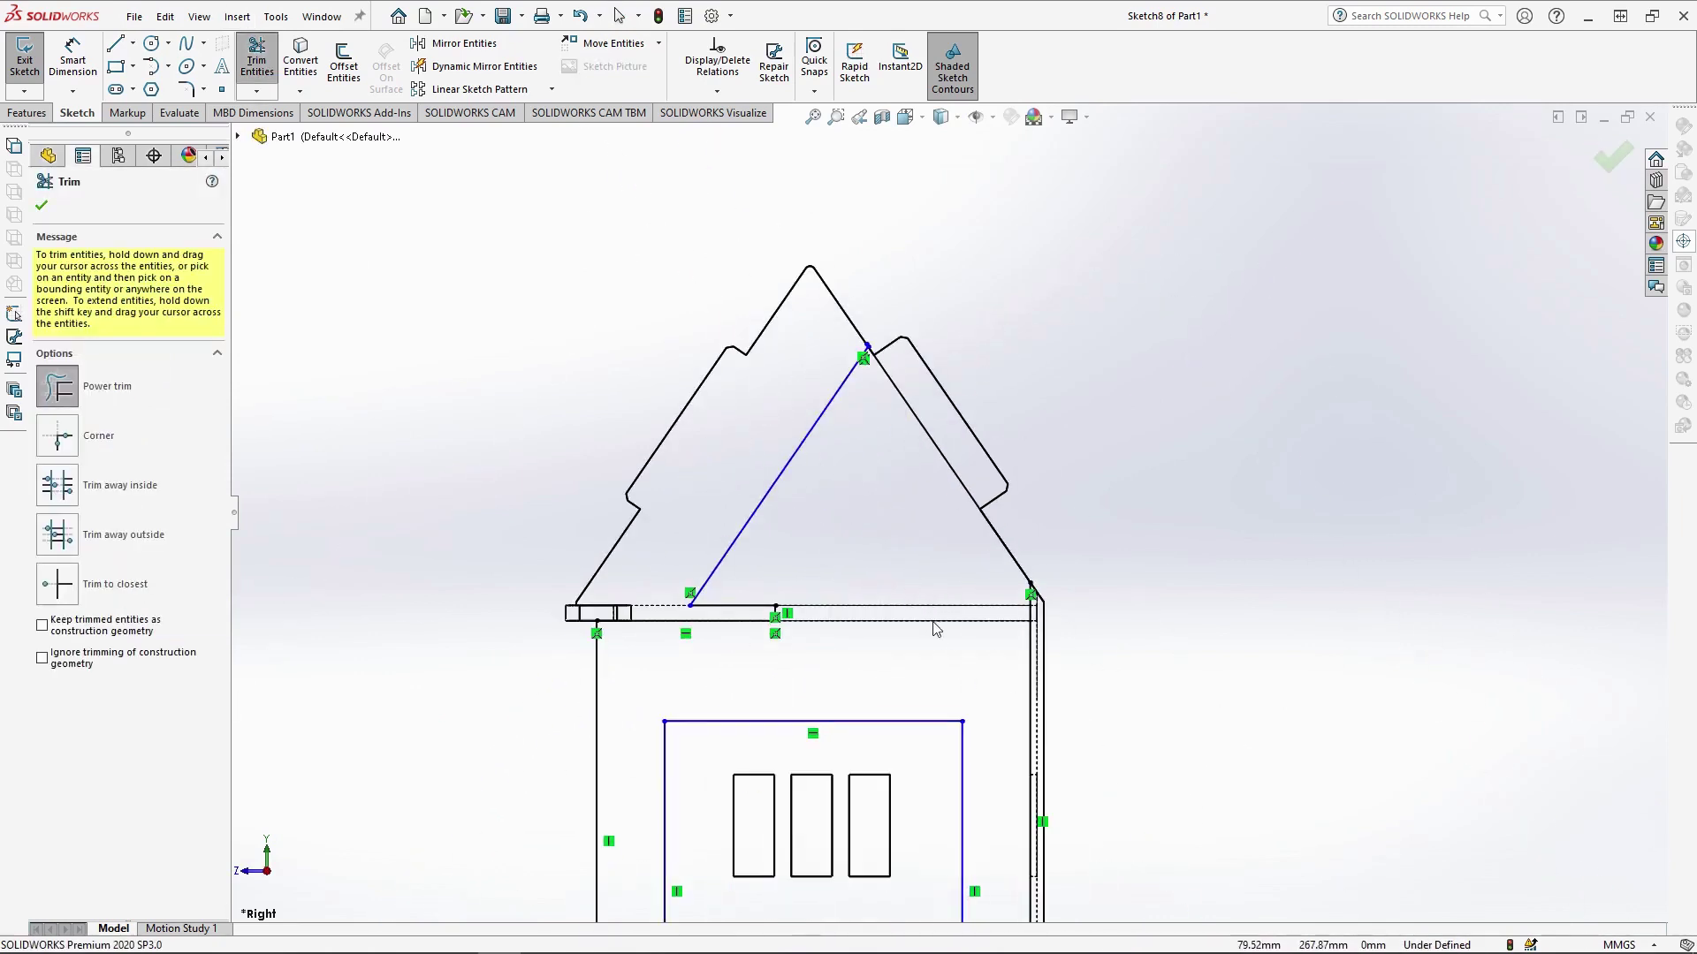
{"action": "key", "text": "Escape"}
{"action": "scroll", "coordinate": [969, 716], "scroll_direction": "up", "scroll_amount": 3}
{"action": "scroll", "coordinate": [1024, 716], "scroll_direction": "down", "scroll_amount": 3}
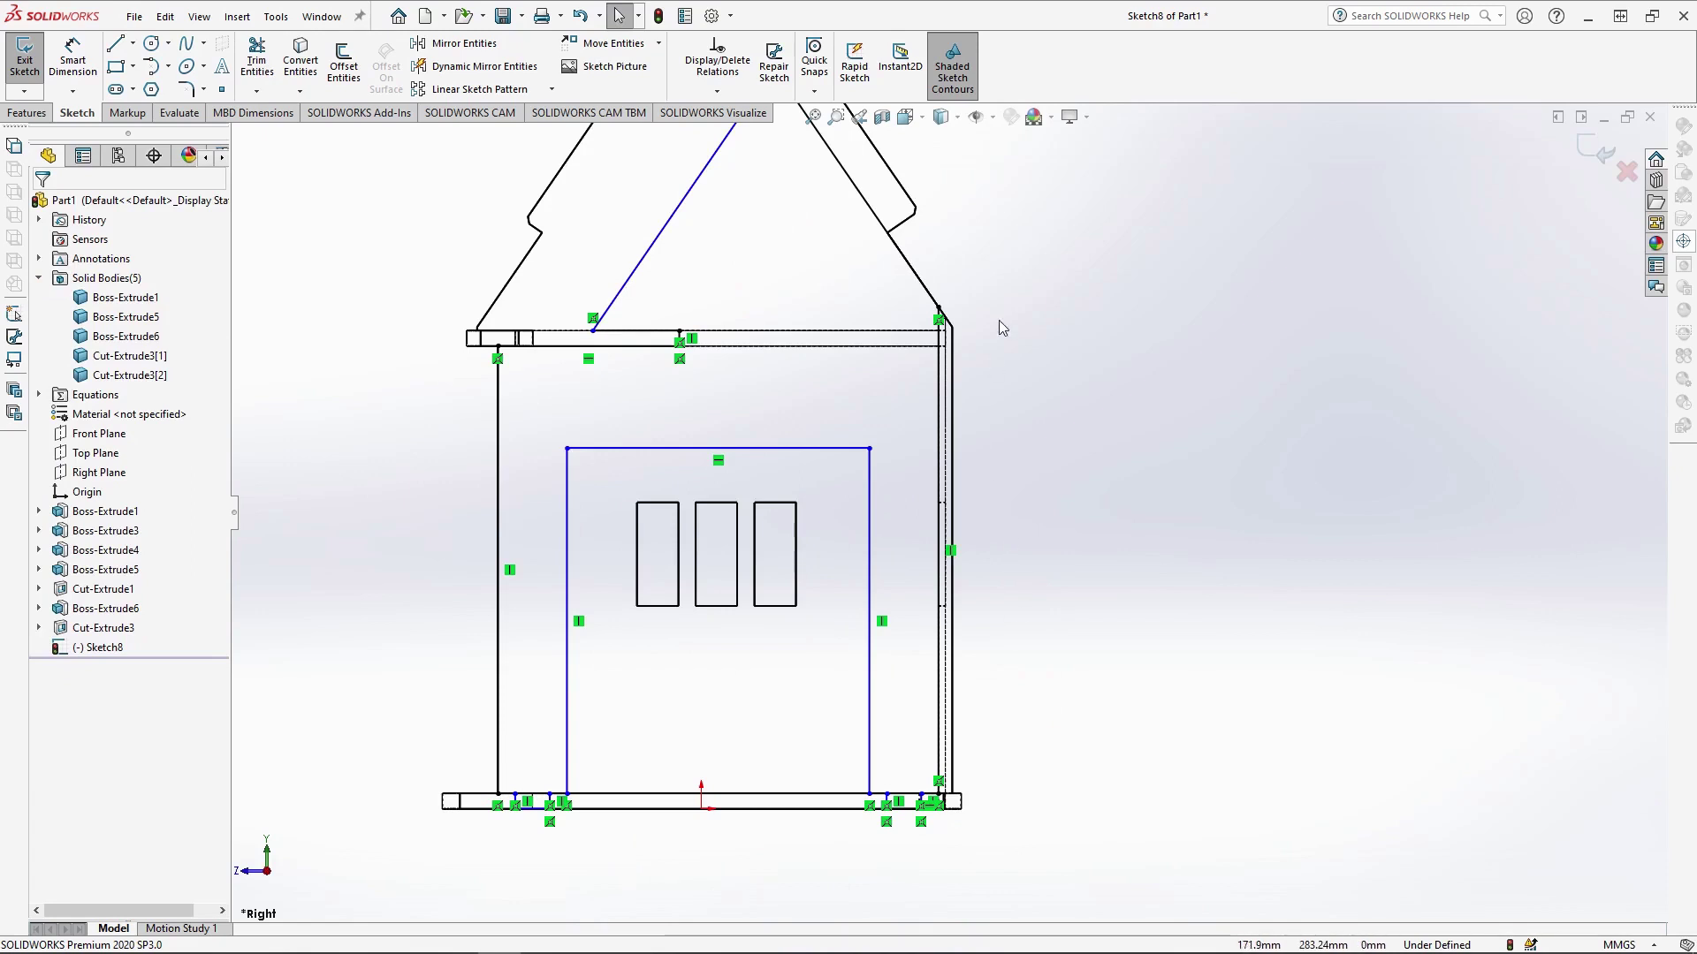
{"action": "scroll", "coordinate": [999, 322], "scroll_direction": "up", "scroll_amount": 1}
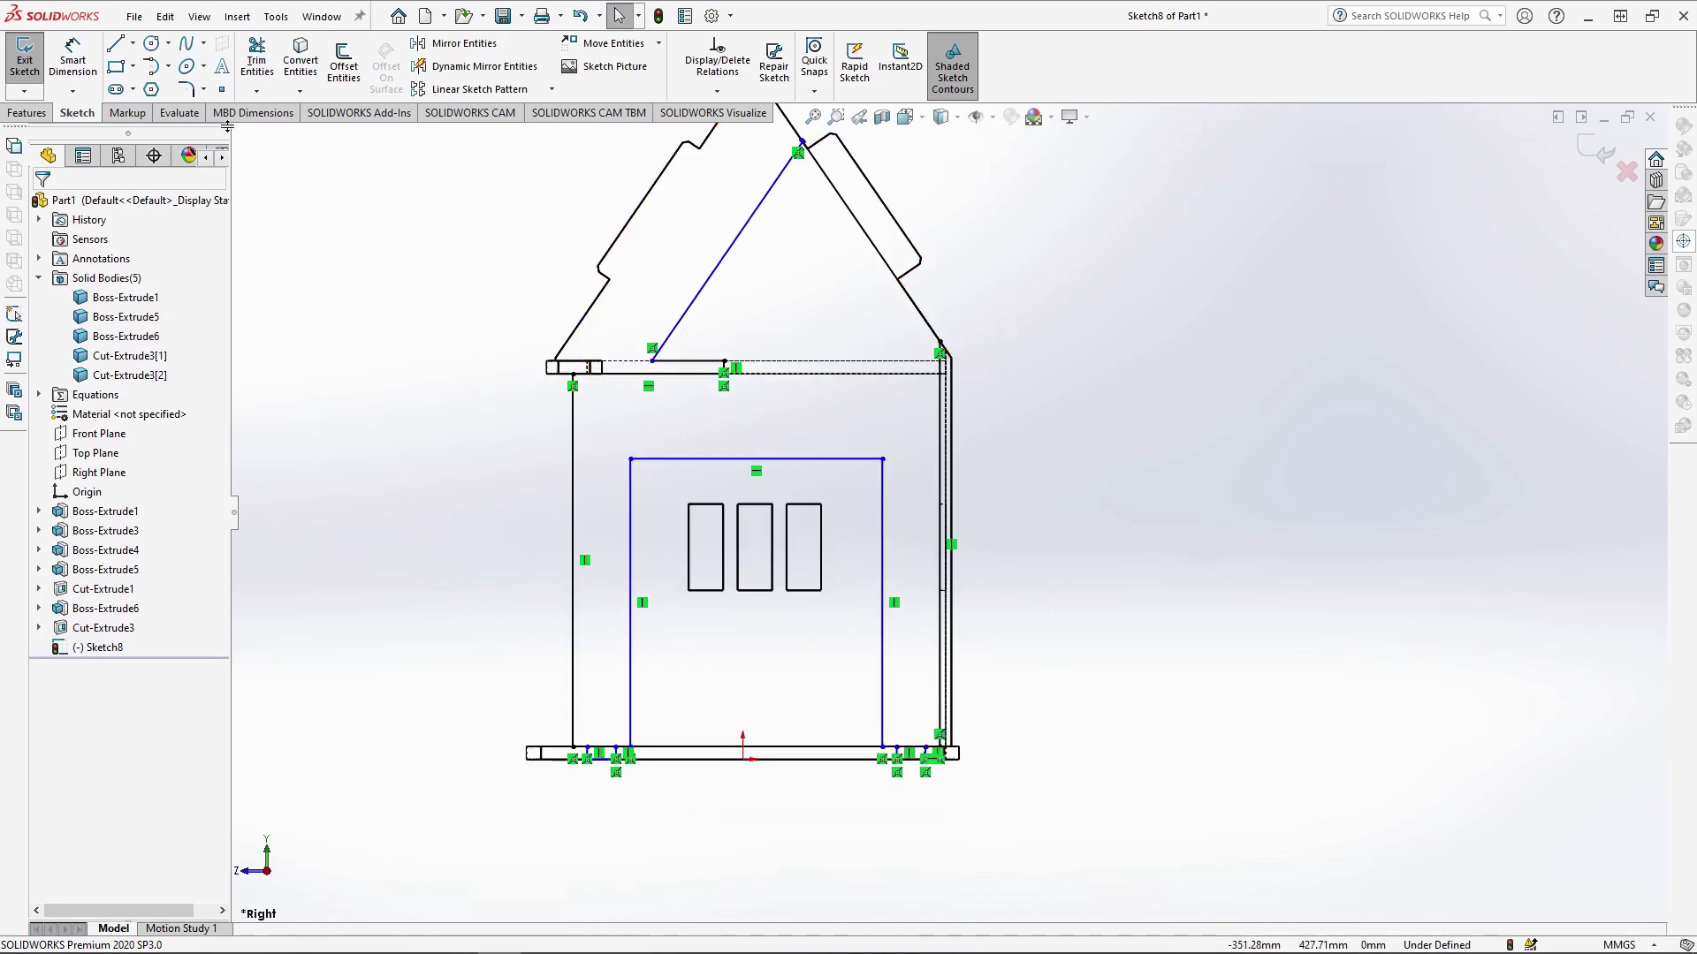
Chamfer both upper corners of the doorway outline with an equal distance of 40 mm
{"action": "left_click", "coordinate": [204, 88]}
{"action": "left_click", "coordinate": [234, 132]}
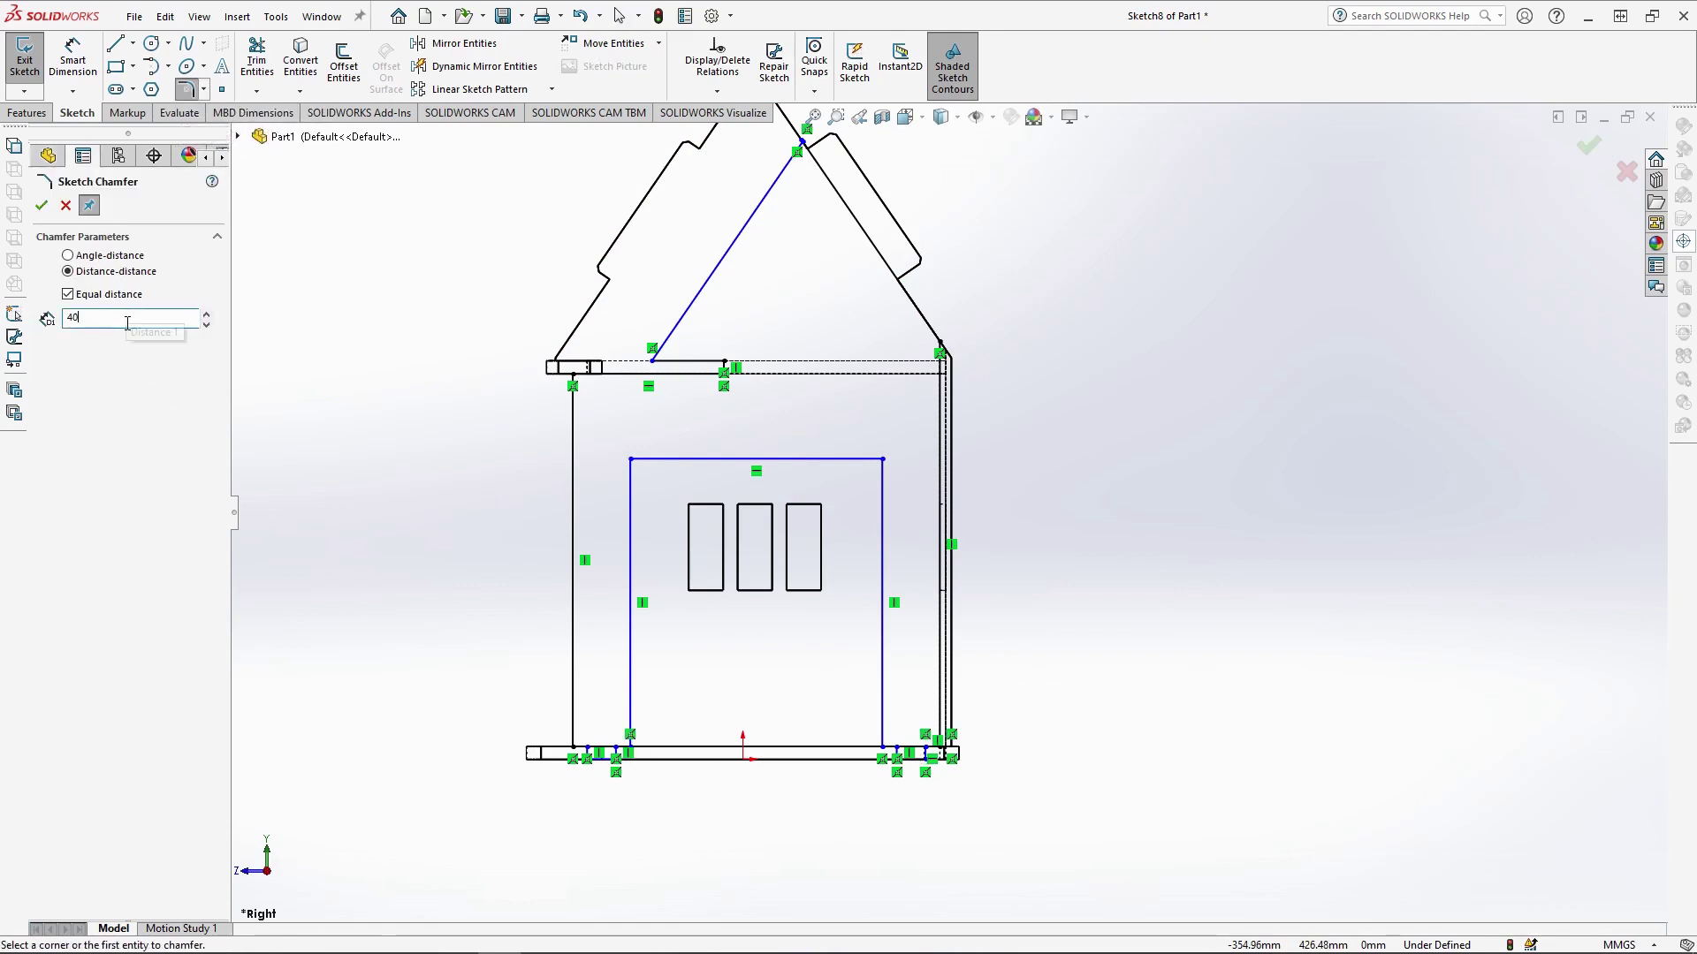
{"action": "left_click", "coordinate": [667, 461]}
{"action": "left_click", "coordinate": [631, 490]}
{"action": "left_click", "coordinate": [849, 459]}
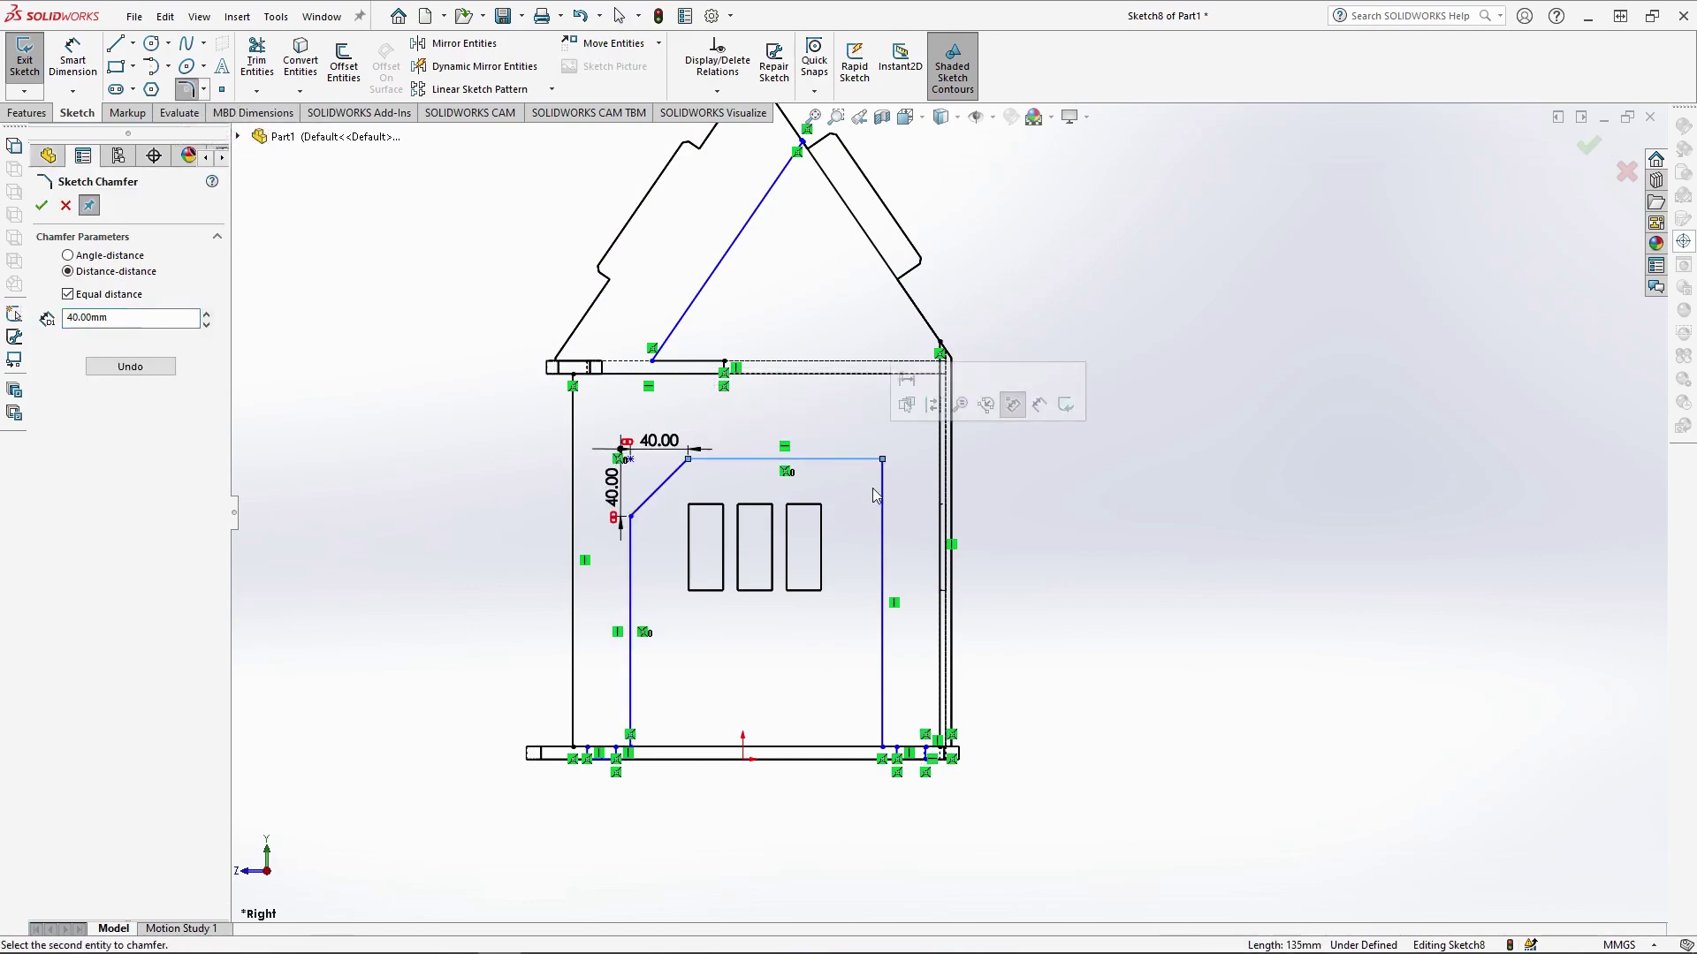
{"action": "left_click", "coordinate": [881, 510]}
{"action": "left_click", "coordinate": [39, 205]}
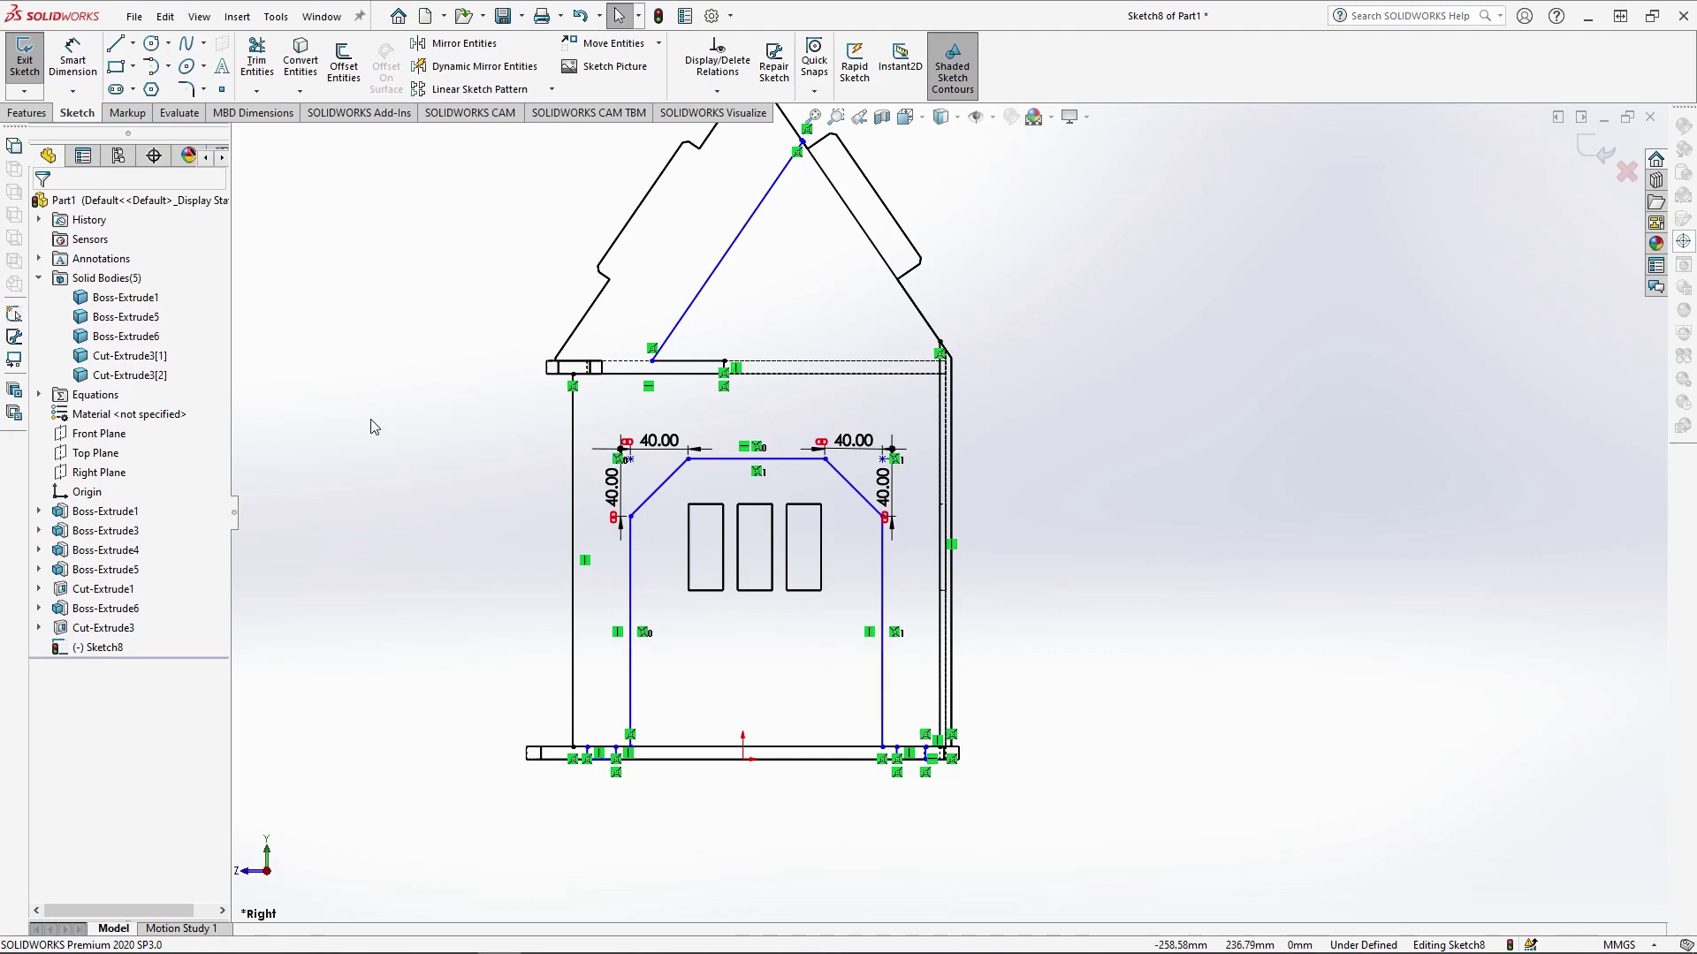
Extrude the three regions of the partition profile 9 mm blind as a separate body, with merge result turned off
{"action": "key", "text": "ctrl+7"}
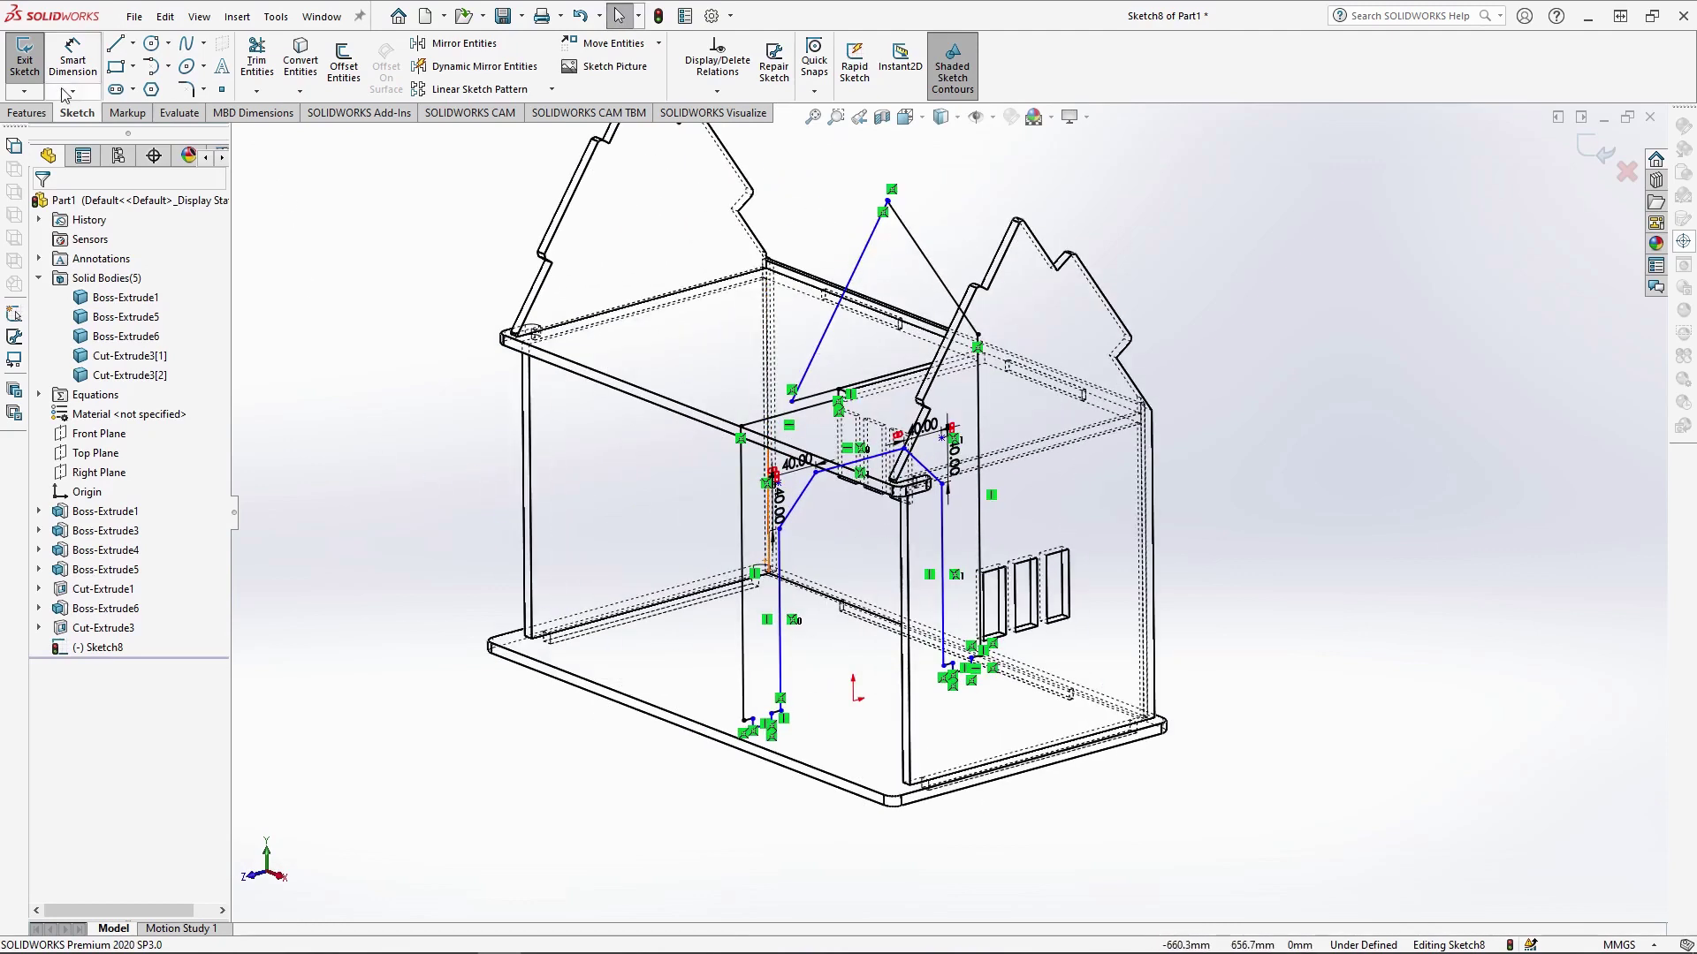
{"action": "left_click", "coordinate": [27, 113]}
{"action": "left_click", "coordinate": [31, 62]}
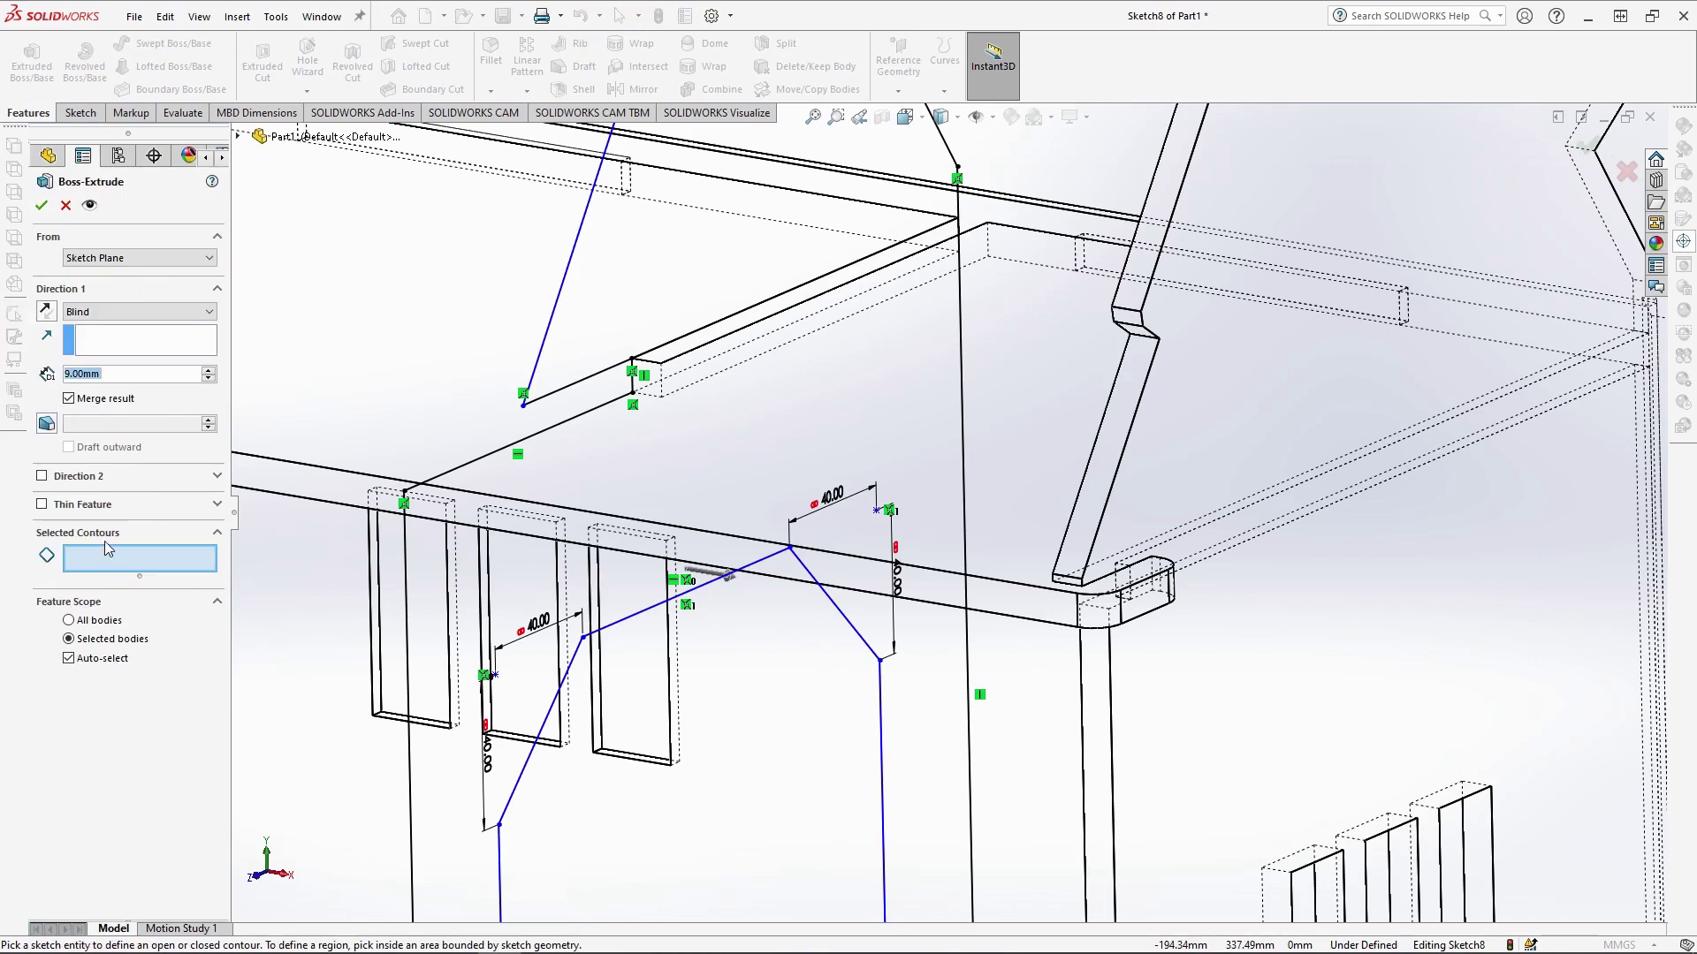
{"action": "left_click", "coordinate": [127, 403]}
{"action": "left_click", "coordinate": [500, 658]}
{"action": "scroll", "coordinate": [813, 512], "scroll_direction": "down", "scroll_amount": 2}
{"action": "left_click", "coordinate": [664, 358]}
{"action": "left_click", "coordinate": [707, 269]}
{"action": "scroll", "coordinate": [719, 391], "scroll_direction": "up", "scroll_amount": 5}
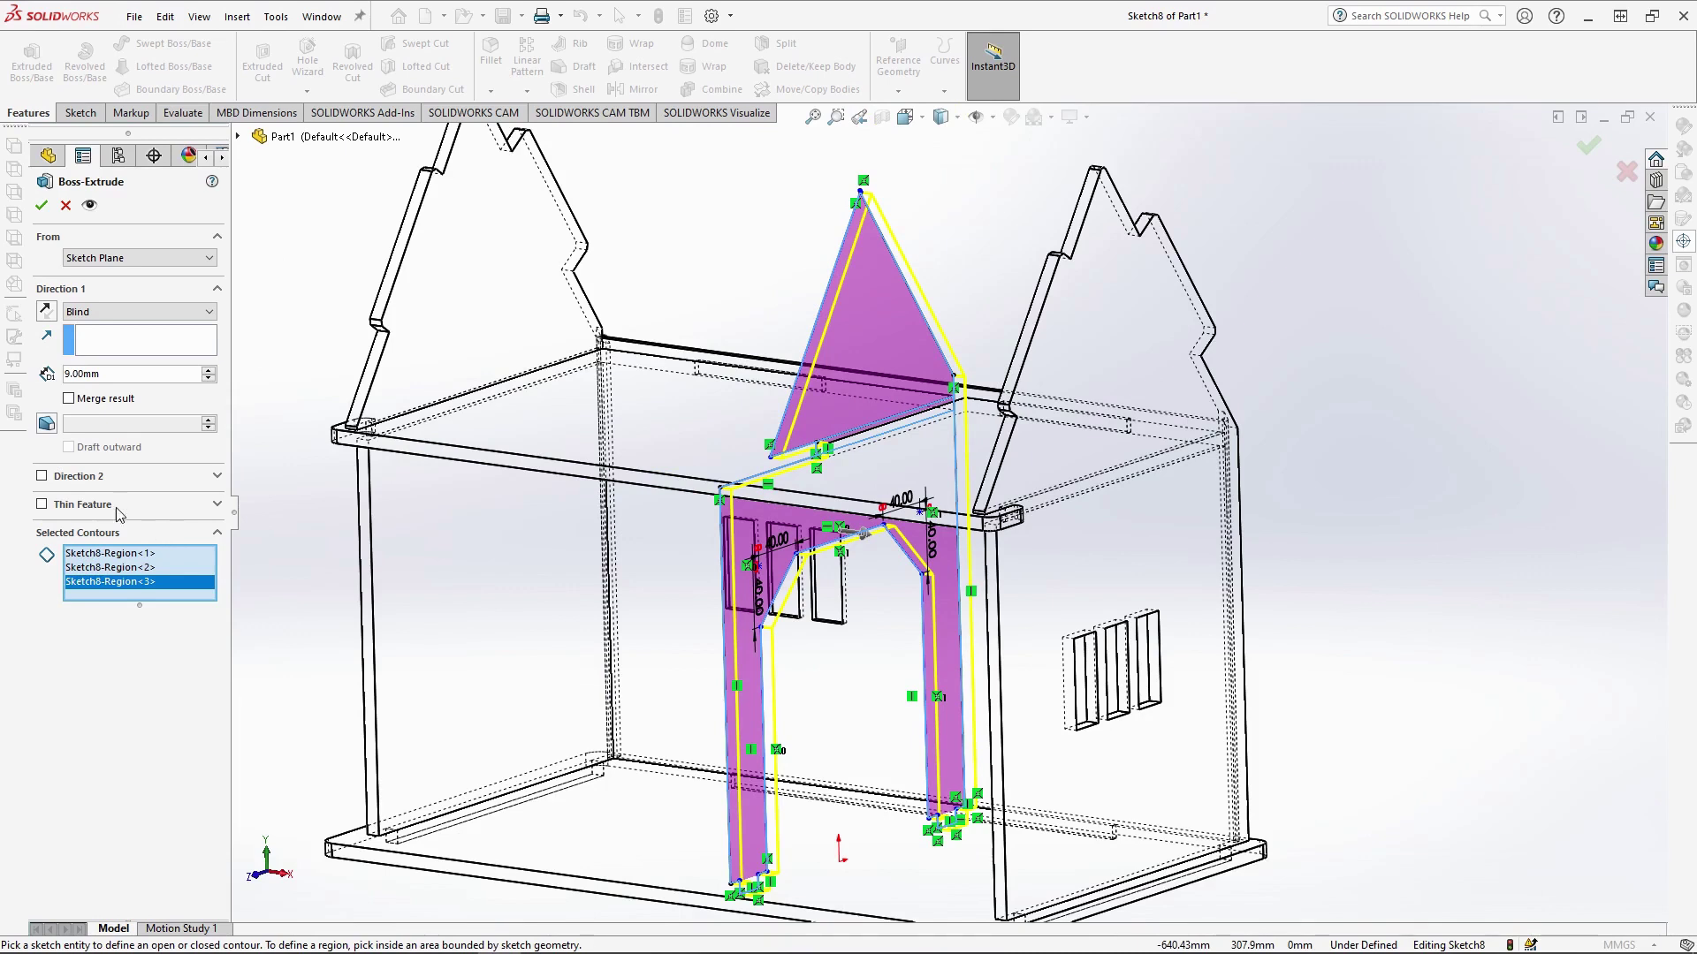
{"action": "left_click", "coordinate": [42, 206]}
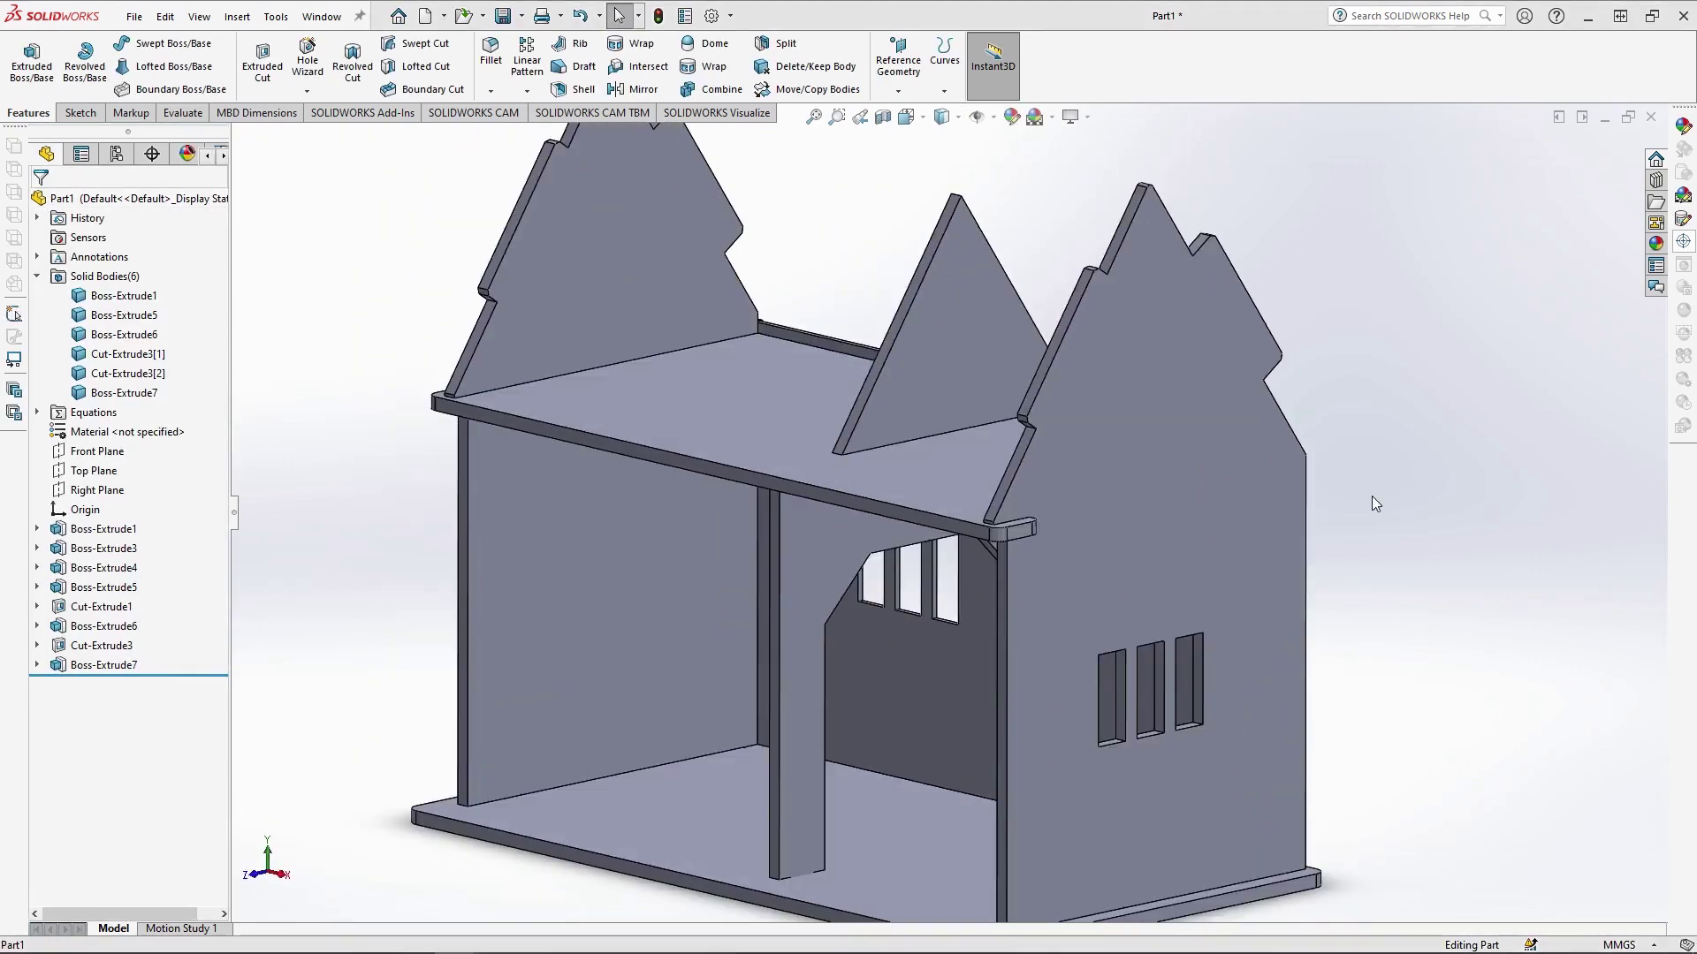
Start a sketch on the partition's large face, seen square-on with hidden lines visible
{"action": "left_click", "coordinate": [926, 365]}
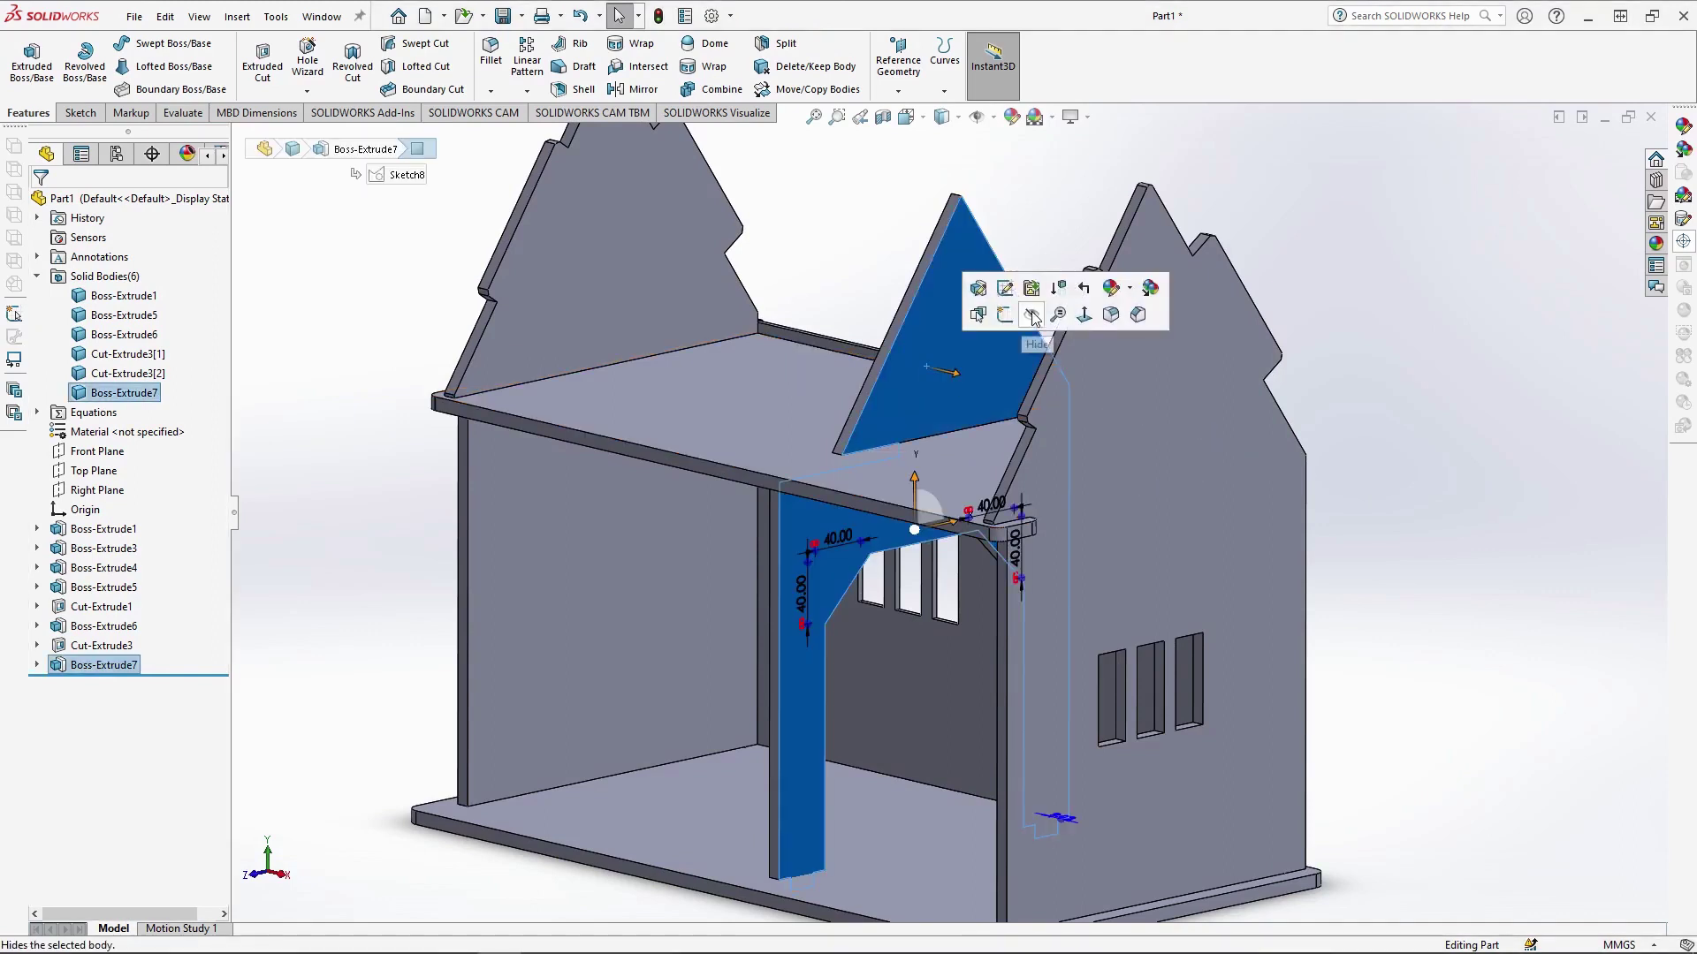
{"action": "left_click", "coordinate": [1025, 318]}
{"action": "left_click", "coordinate": [942, 116]}
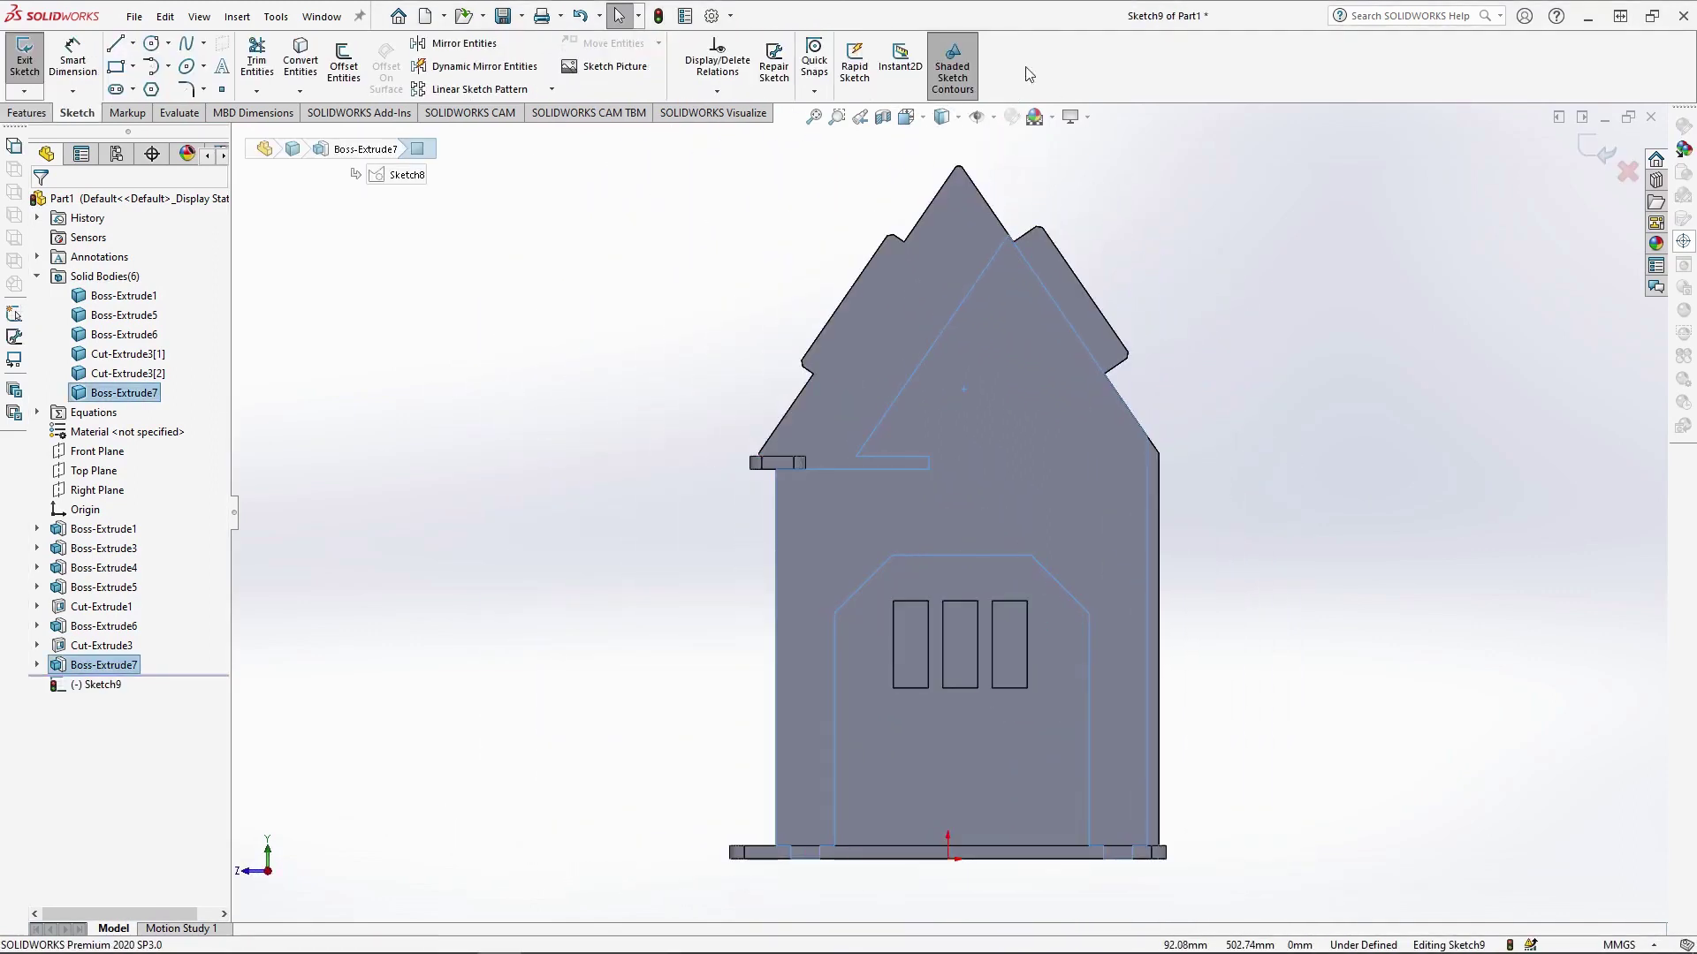
{"action": "left_click", "coordinate": [943, 209]}
{"action": "scroll", "coordinate": [975, 378], "scroll_direction": "down", "scroll_amount": 3}
{"action": "scroll", "coordinate": [542, 399], "scroll_direction": "down", "scroll_amount": 3}
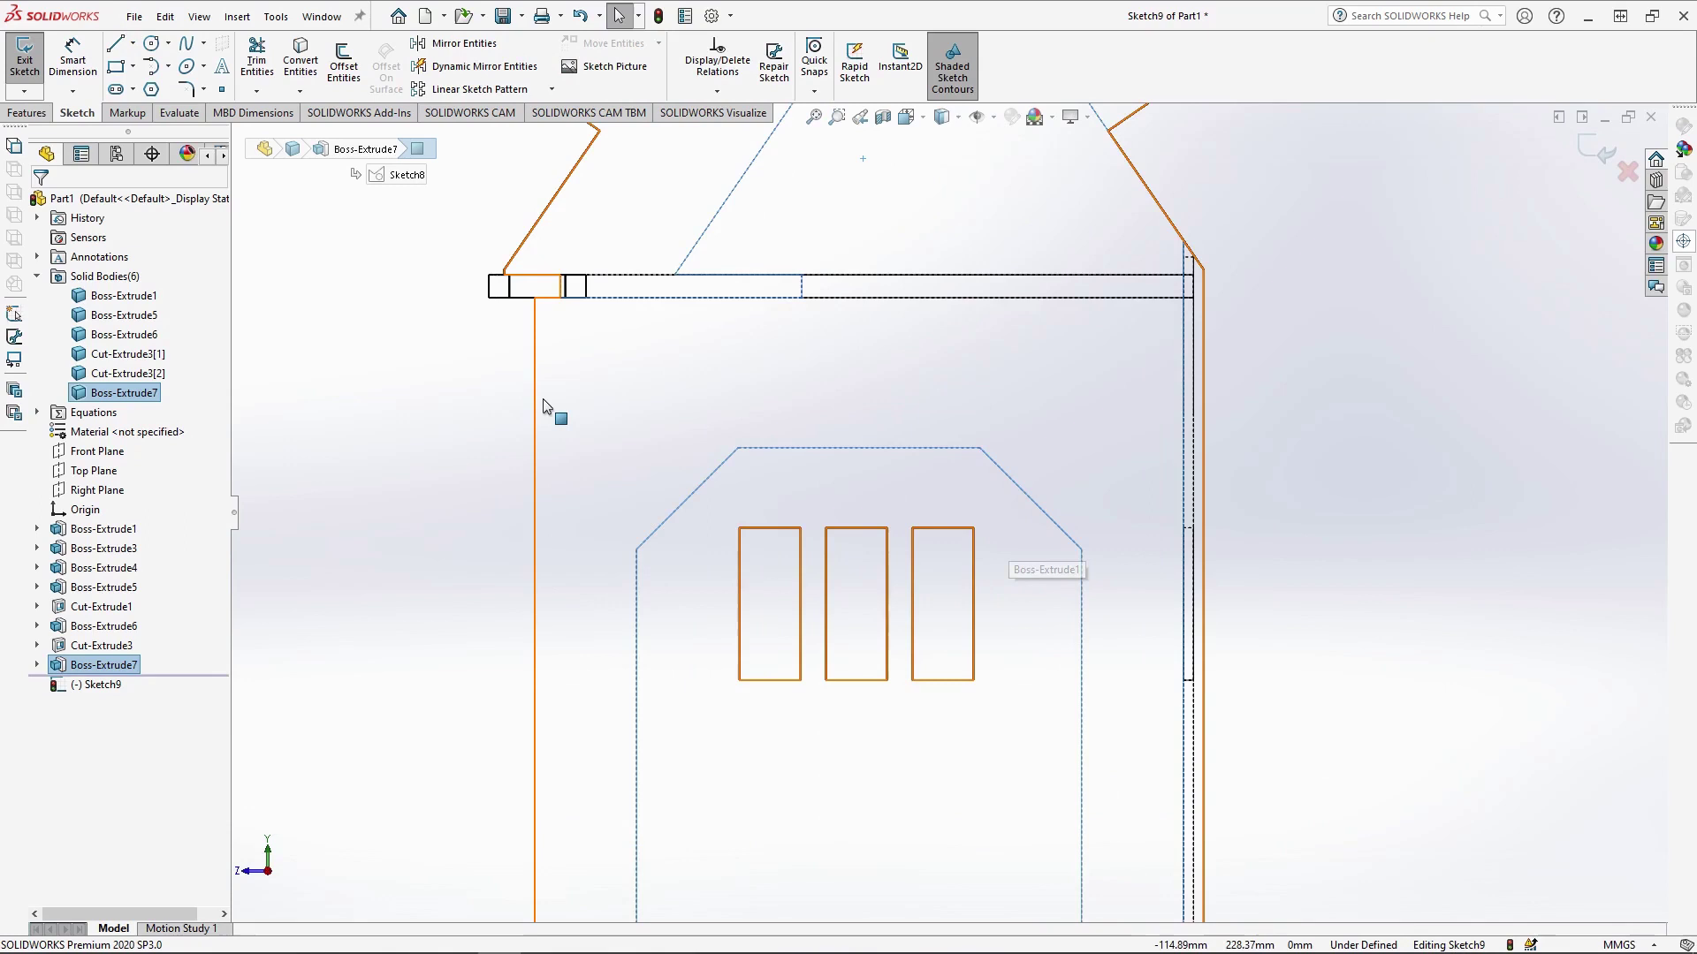
{"action": "scroll", "coordinate": [560, 304], "scroll_direction": "up", "scroll_amount": 2}
{"action": "scroll", "coordinate": [1036, 781], "scroll_direction": "down", "scroll_amount": 1}
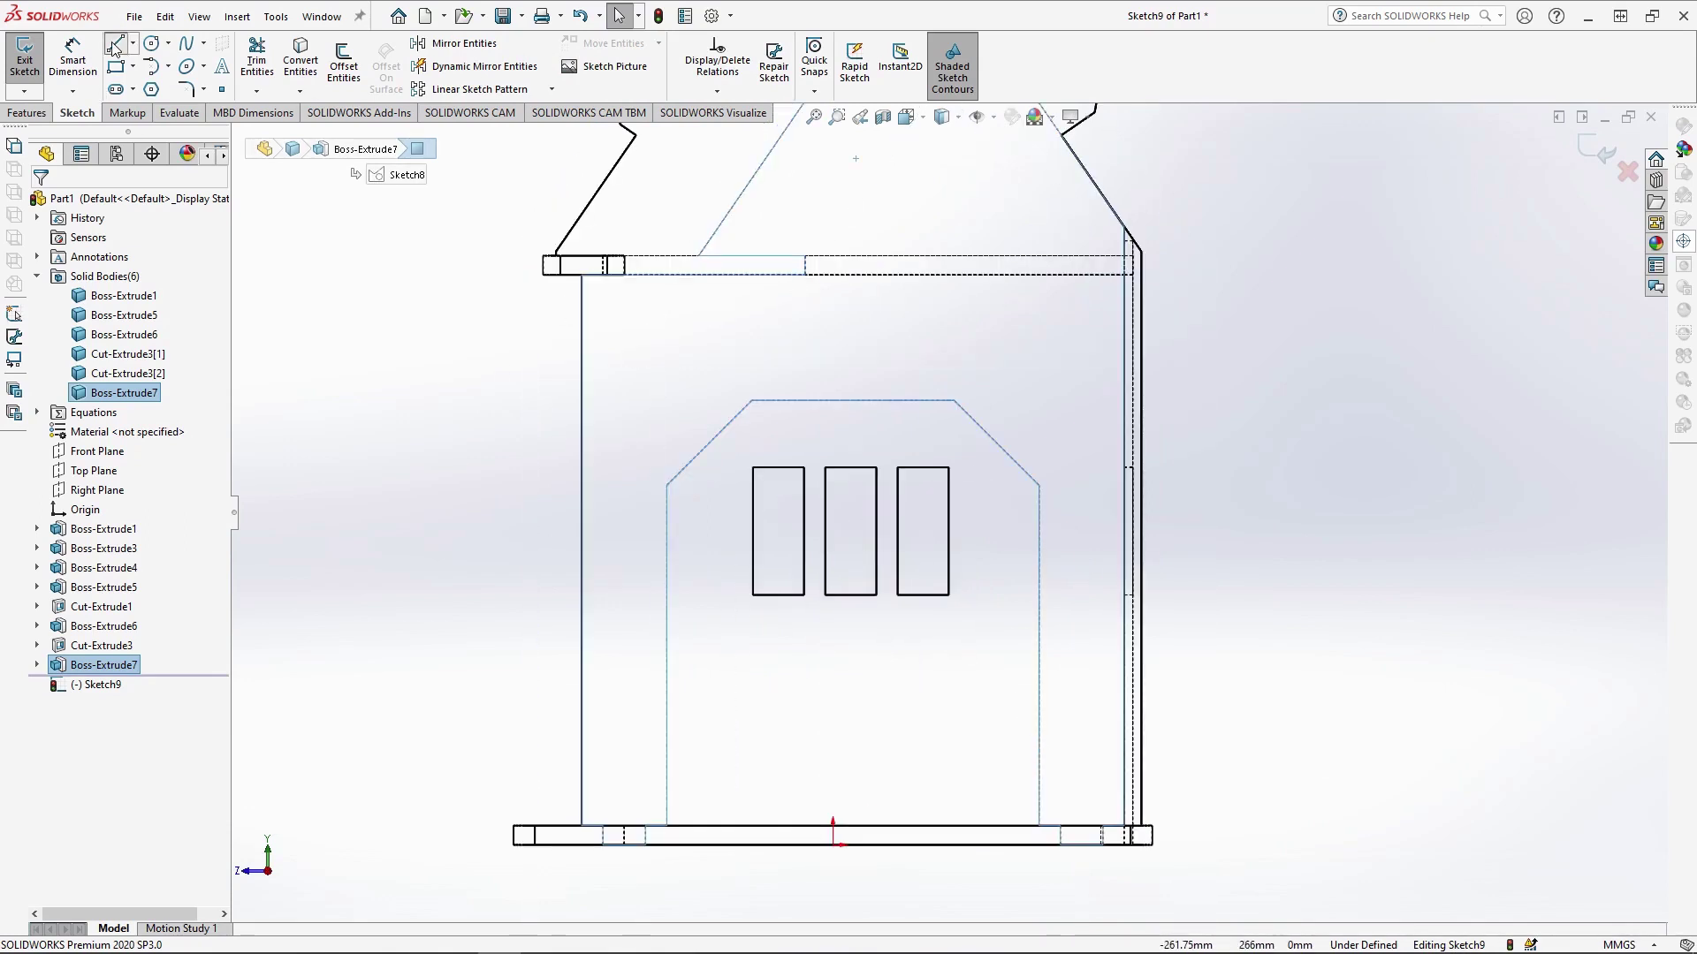
Trace the partition outline with lines up its front edge, along the horizontal panel's underside and down its rear edge to the base plate
{"action": "left_click", "coordinate": [115, 44]}
{"action": "left_click", "coordinate": [581, 826]}
{"action": "left_click", "coordinate": [581, 275]}
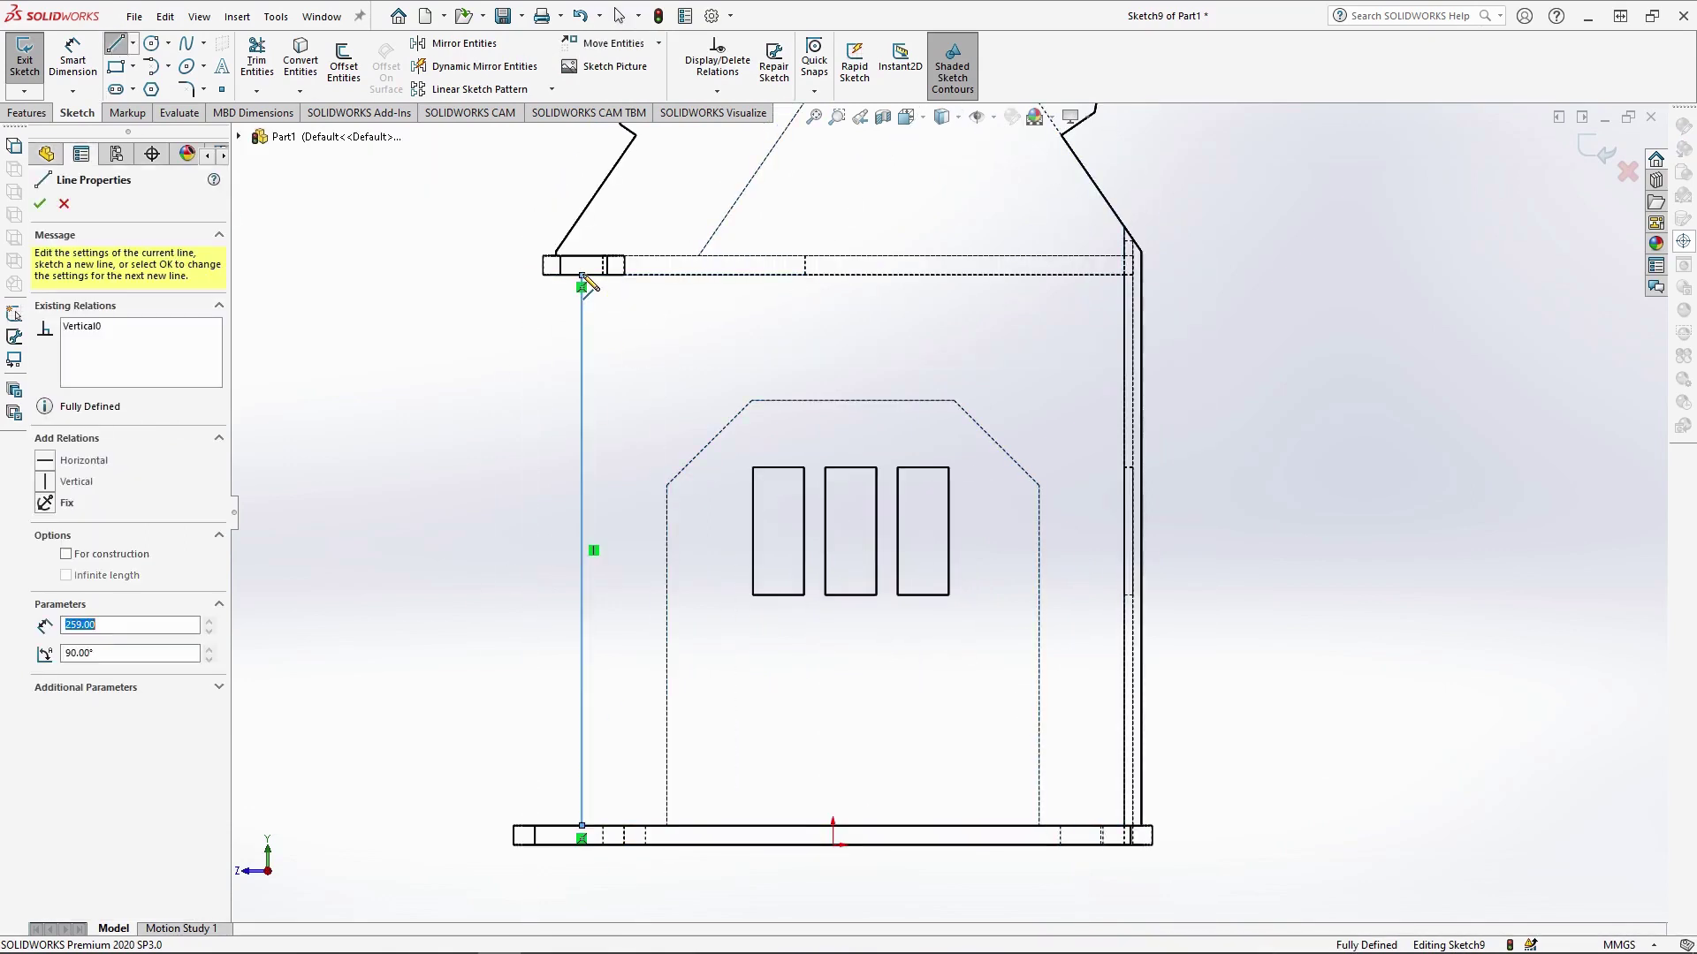
{"action": "left_click", "coordinate": [1124, 275]}
{"action": "left_click", "coordinate": [1124, 826]}
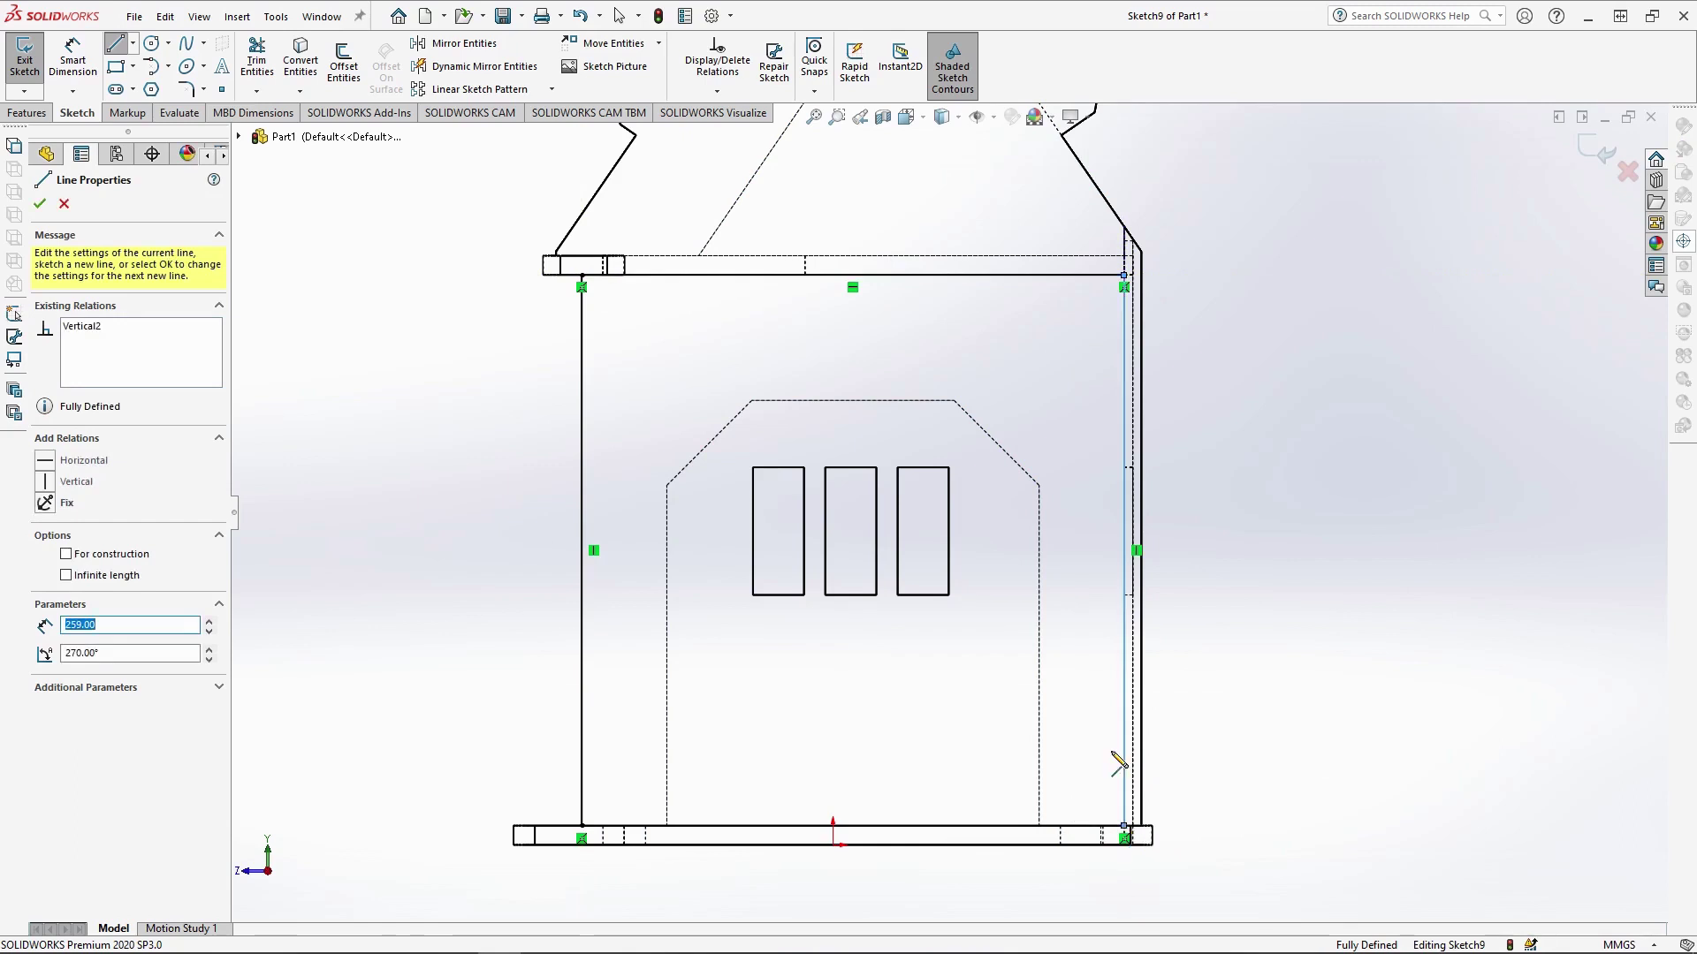
{"action": "key", "text": "Escape"}
Draw a centerline along the doorway's front chamfer, extended to the partition's front edge
{"action": "left_click", "coordinate": [132, 43]}
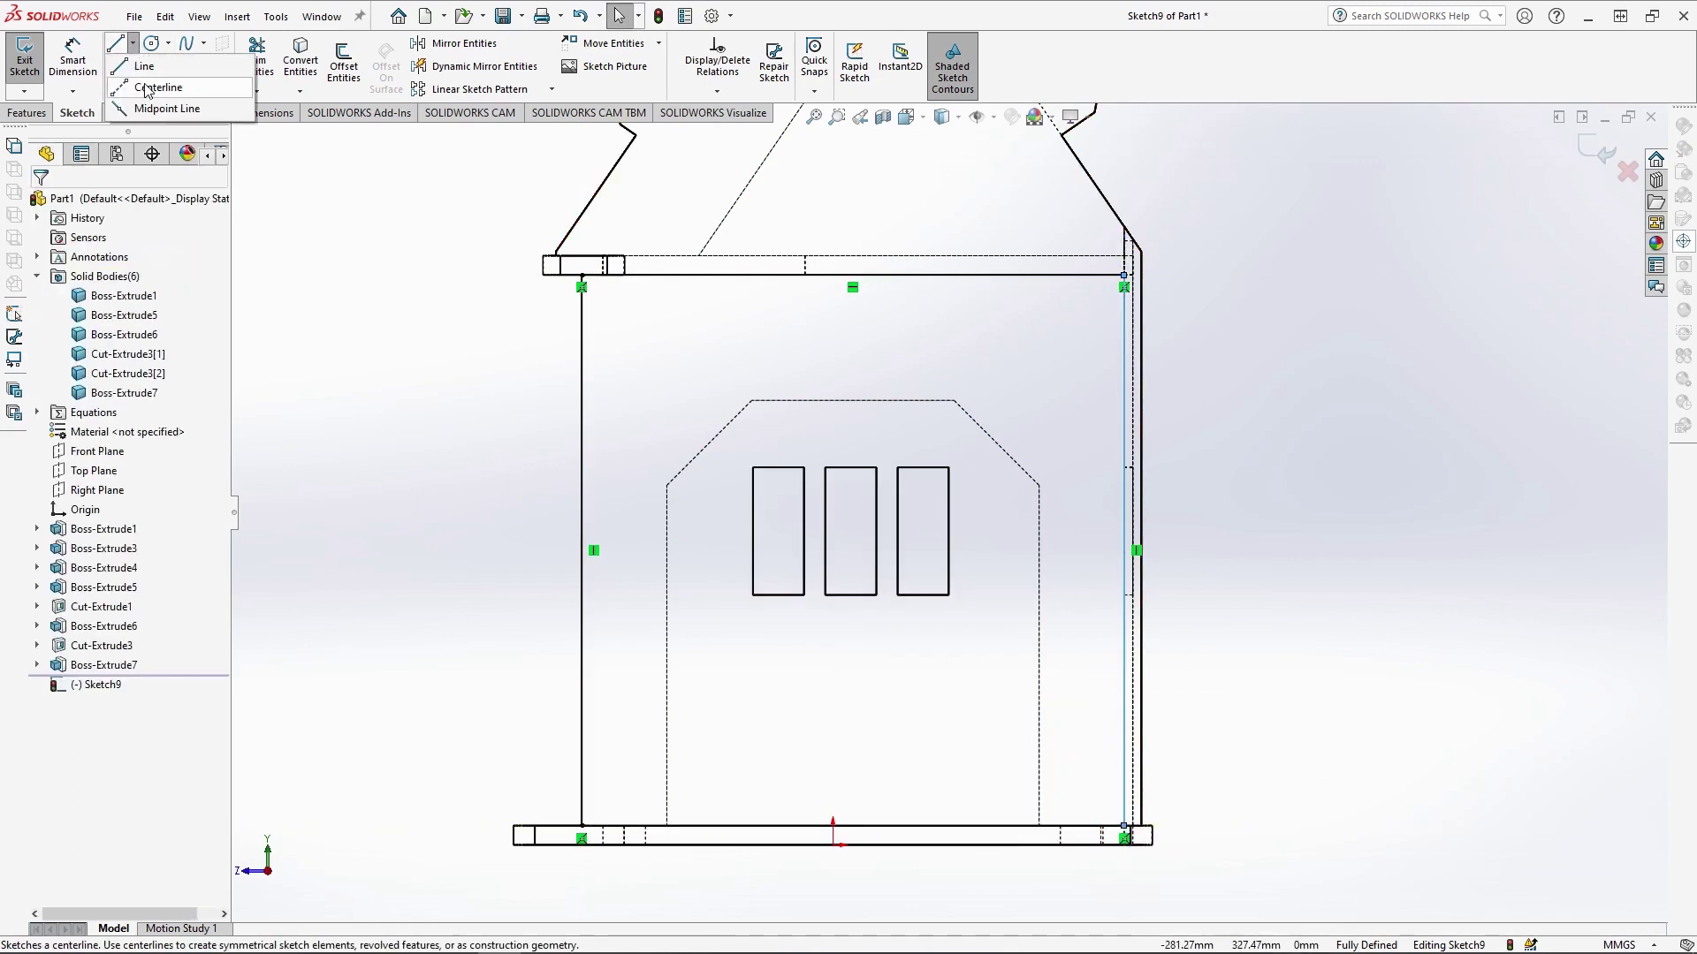
{"action": "left_click", "coordinate": [152, 83]}
{"action": "left_click", "coordinate": [751, 402]}
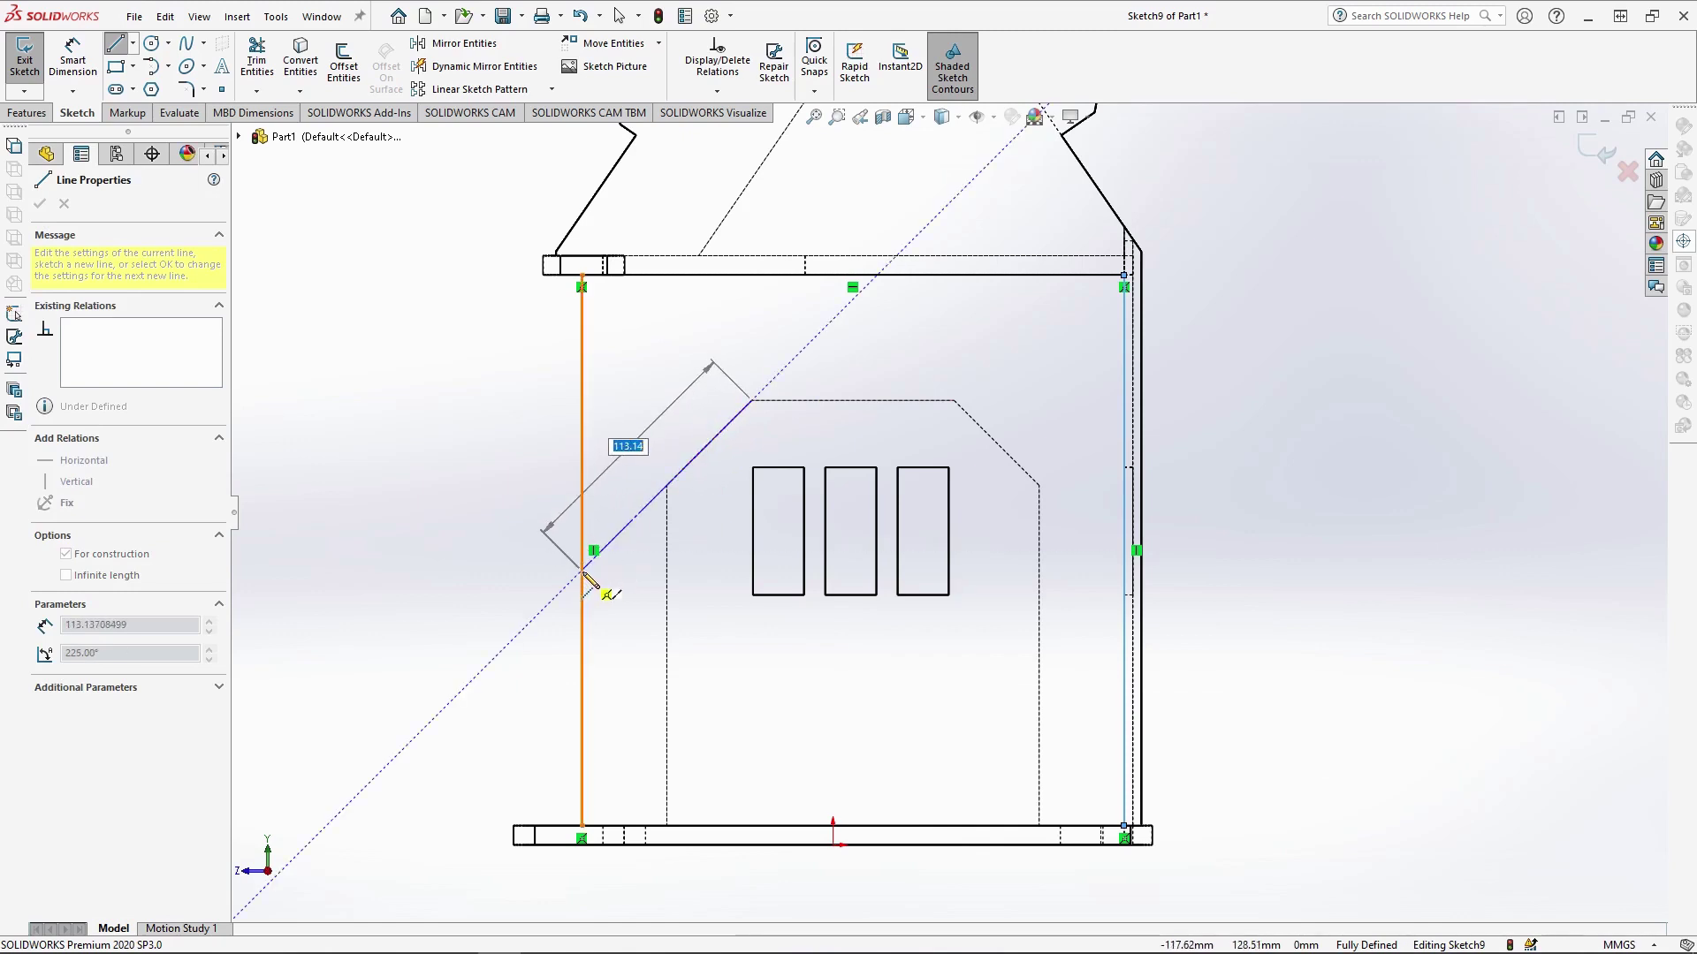
{"action": "left_click", "coordinate": [581, 570]}
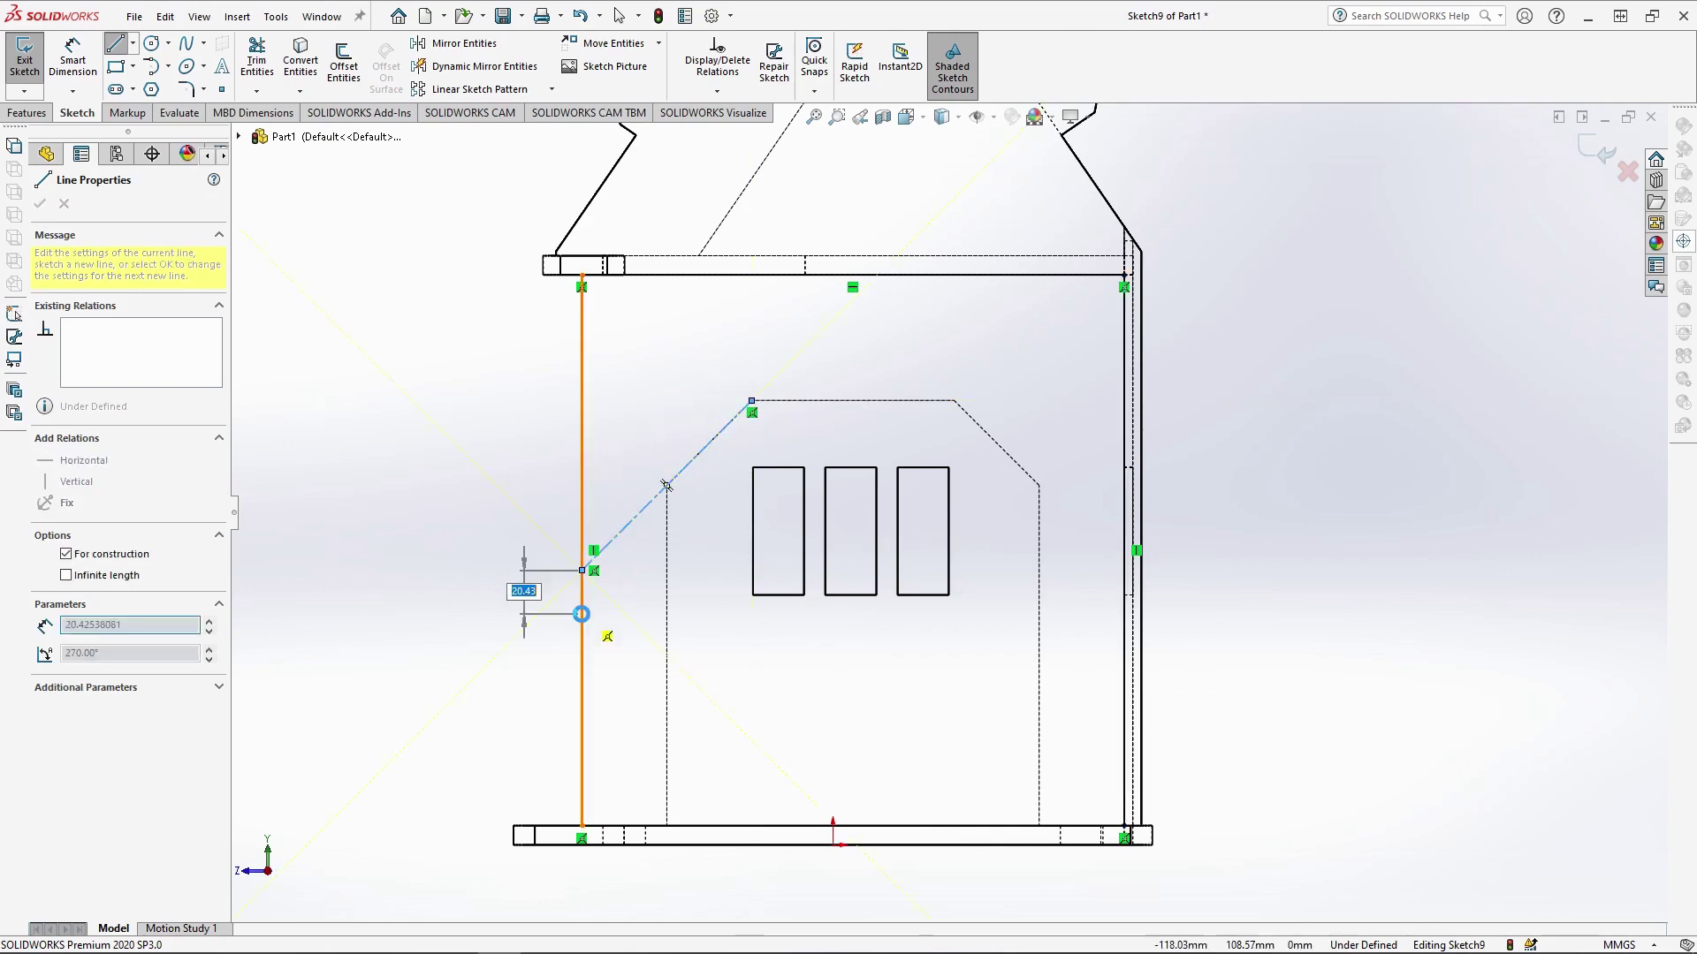
Sketch a line along the doorway's rear chamfer from the rear edge to the horizontal panel's underside, and delete the front centerline
{"action": "left_click", "coordinate": [116, 44]}
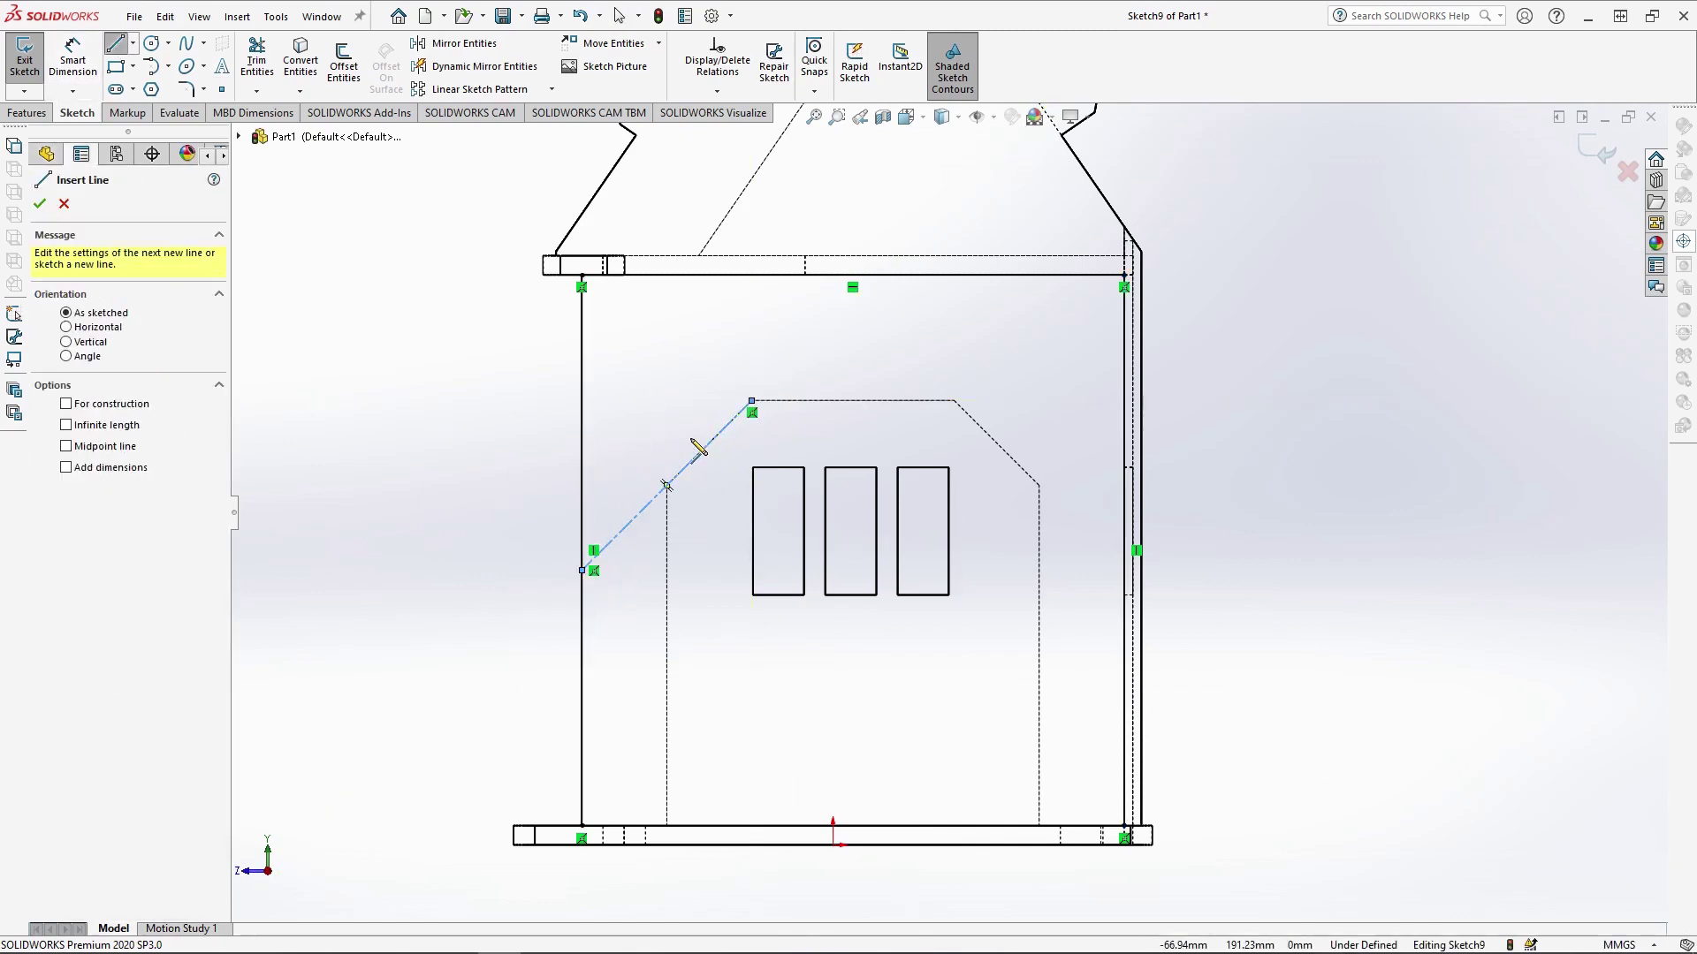
{"action": "left_click", "coordinate": [1124, 550]}
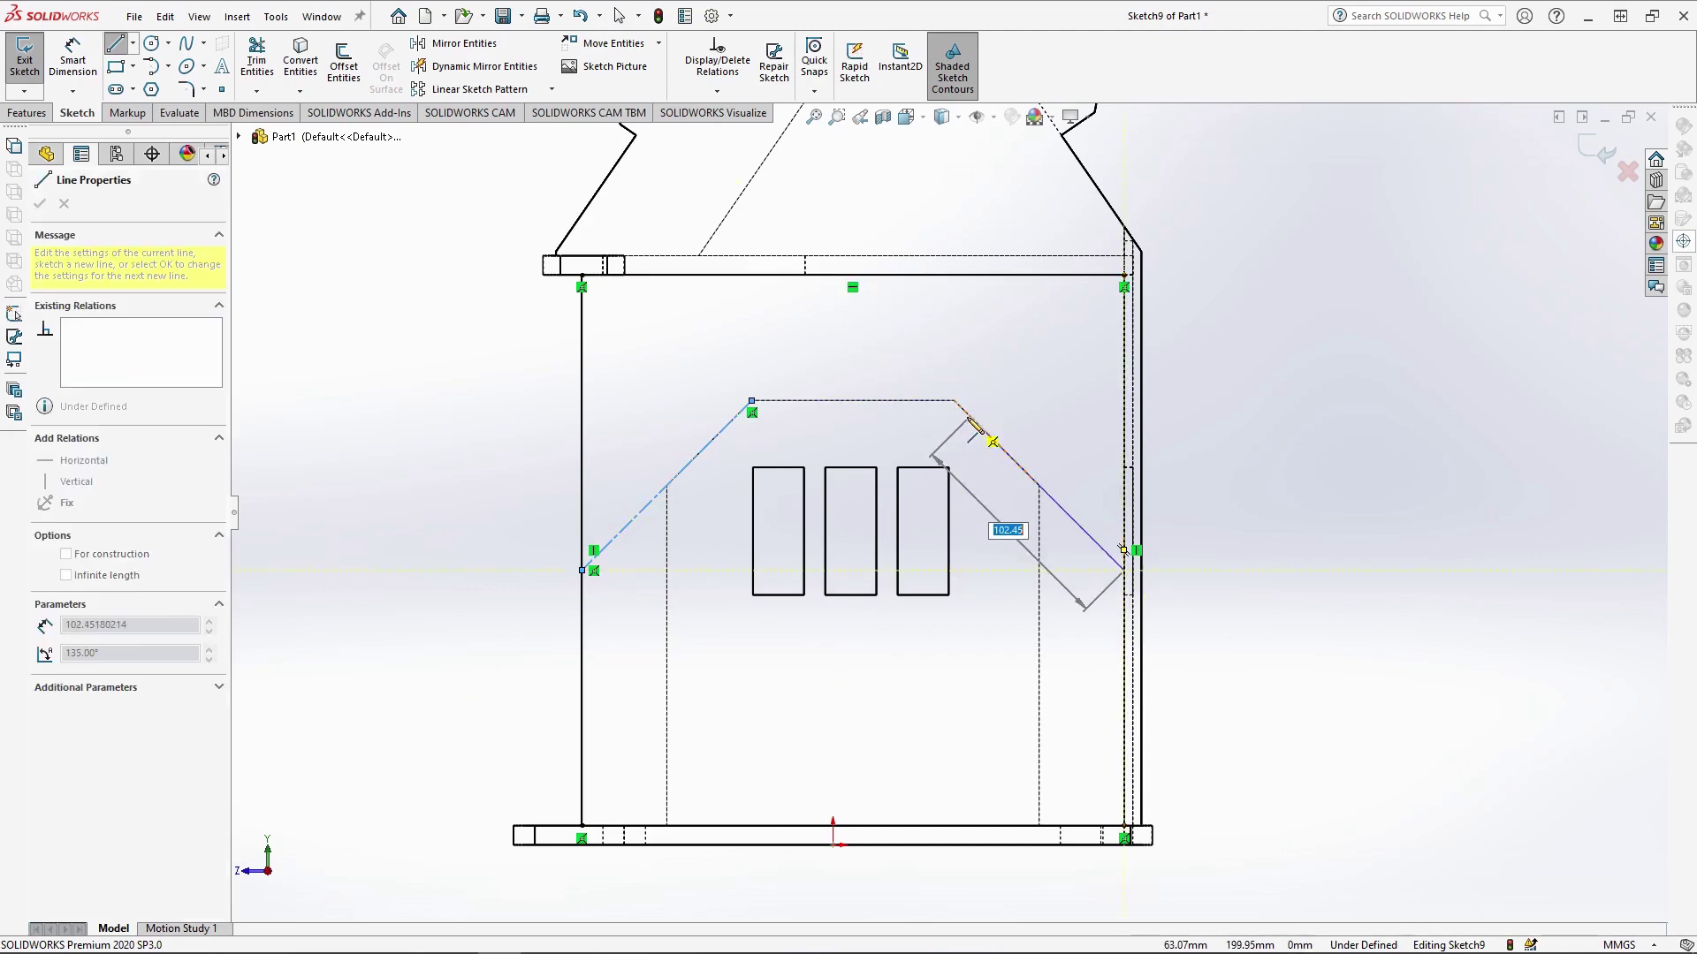
{"action": "left_click", "coordinate": [828, 275]}
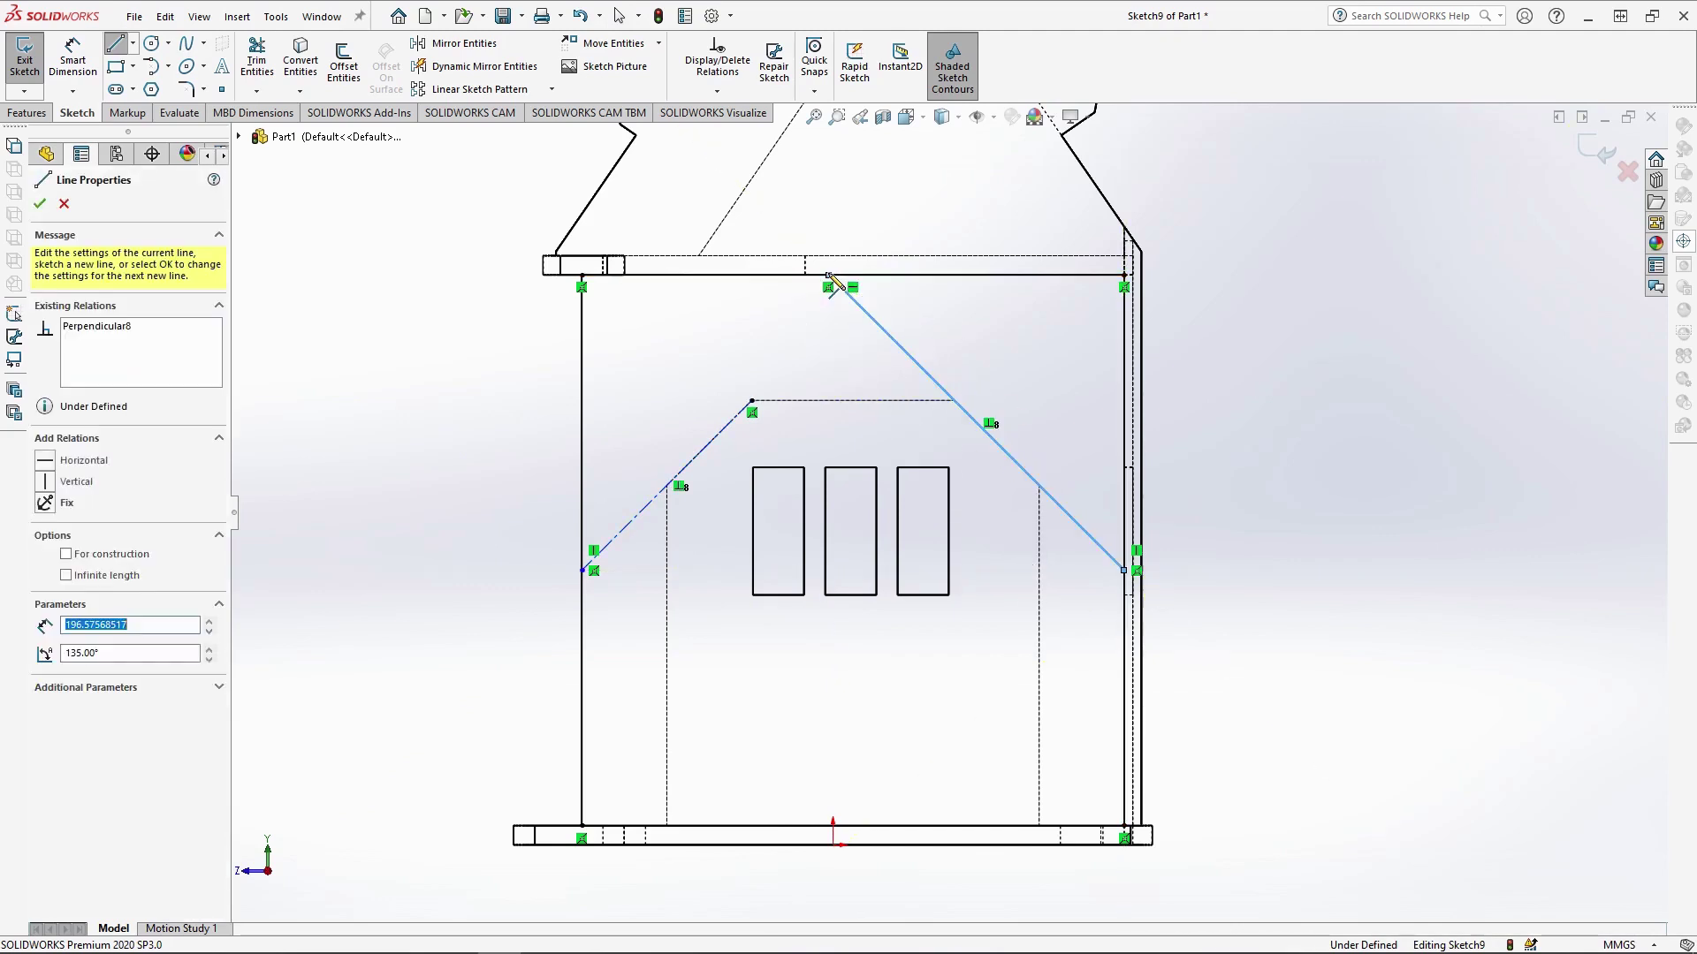
{"action": "key", "text": "Escape"}
{"action": "key", "text": "Delete"}
Sketch a matching slanted line along the doorway's front chamfer from the front edge to the horizontal panel's underside
{"action": "key", "text": "l"}
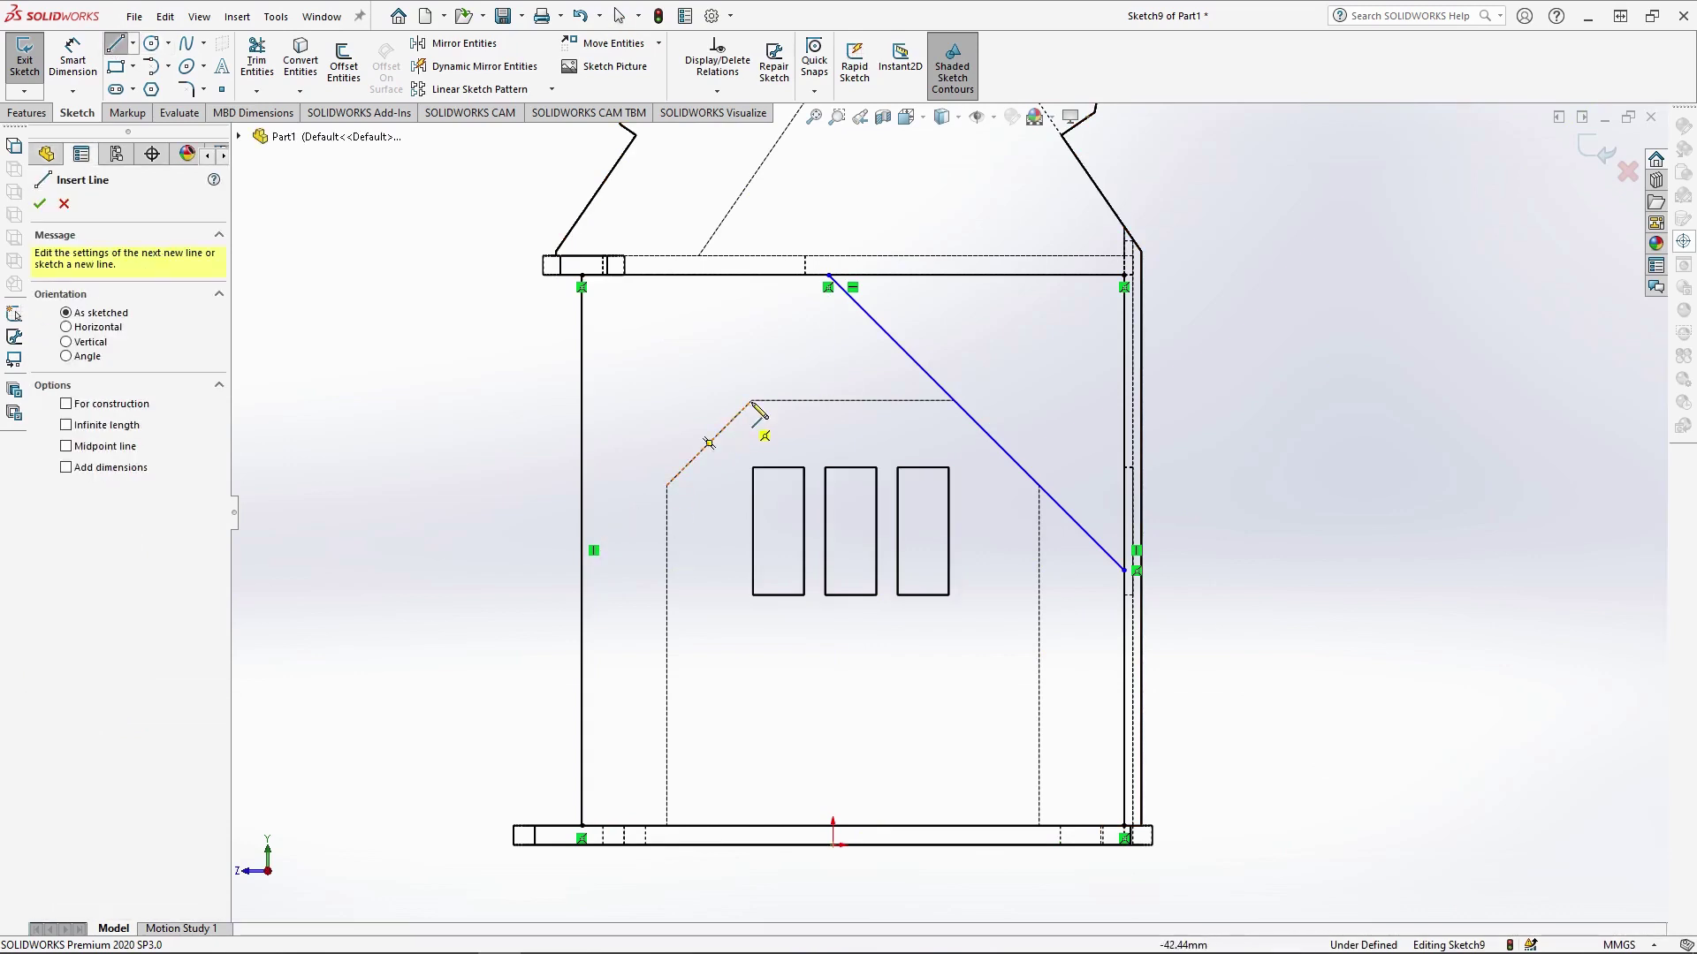
{"action": "left_click", "coordinate": [582, 570]}
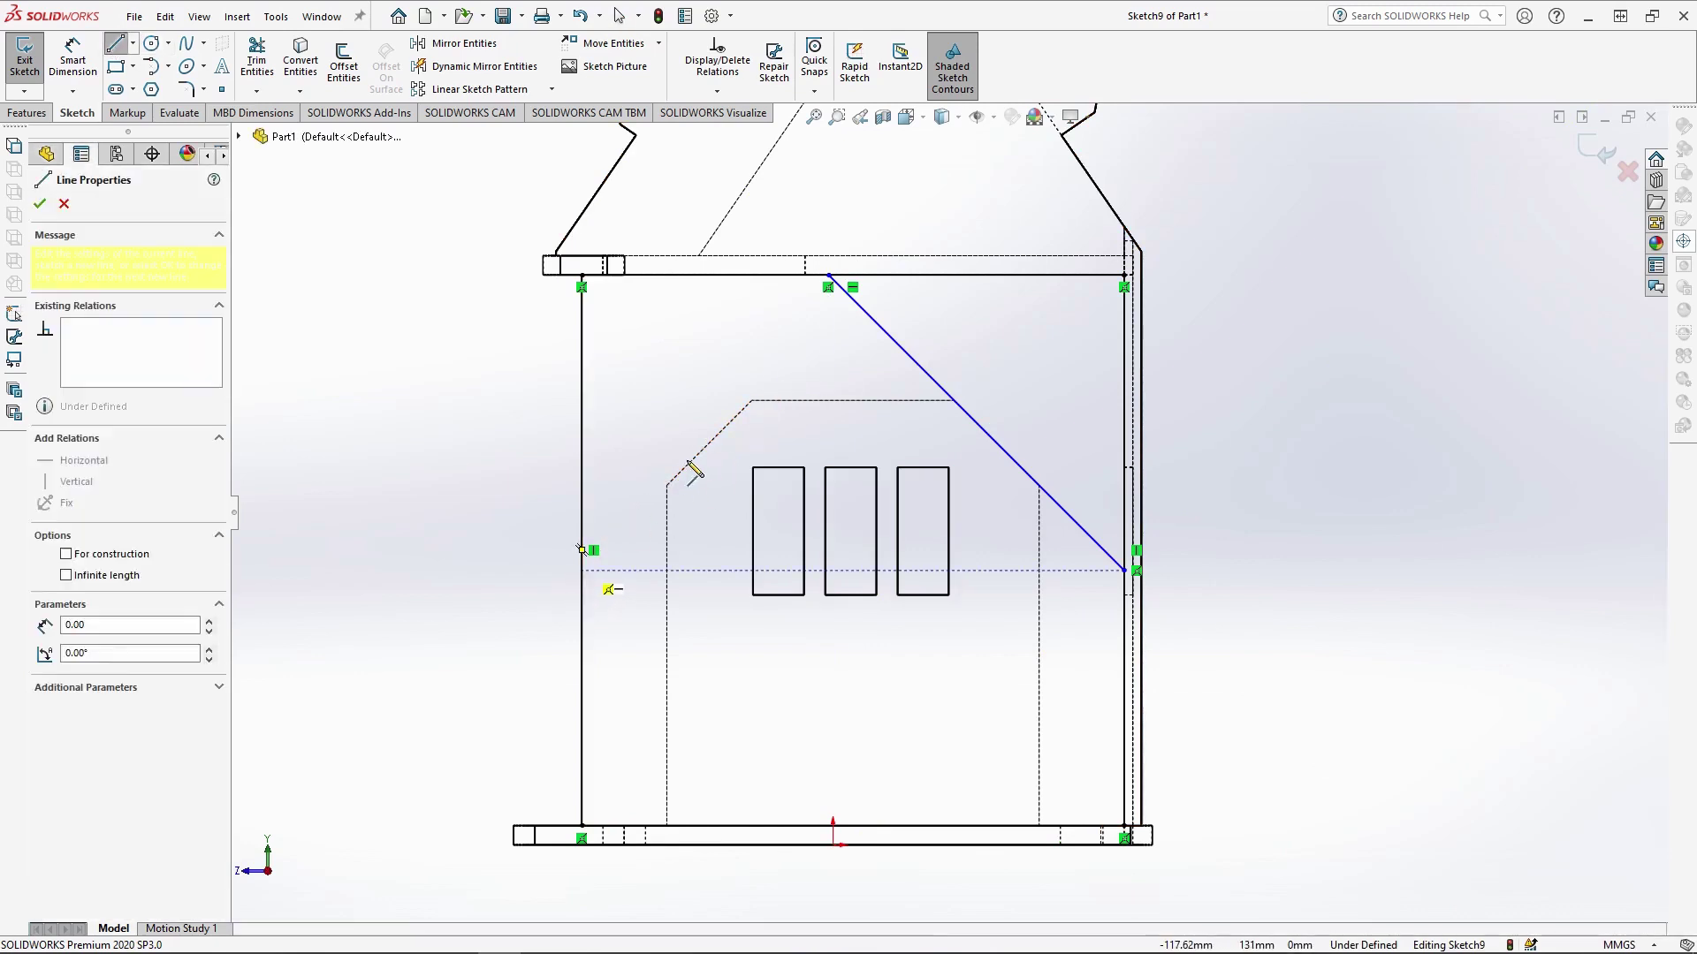
{"action": "left_click", "coordinate": [877, 275]}
{"action": "key", "text": "Escape"}
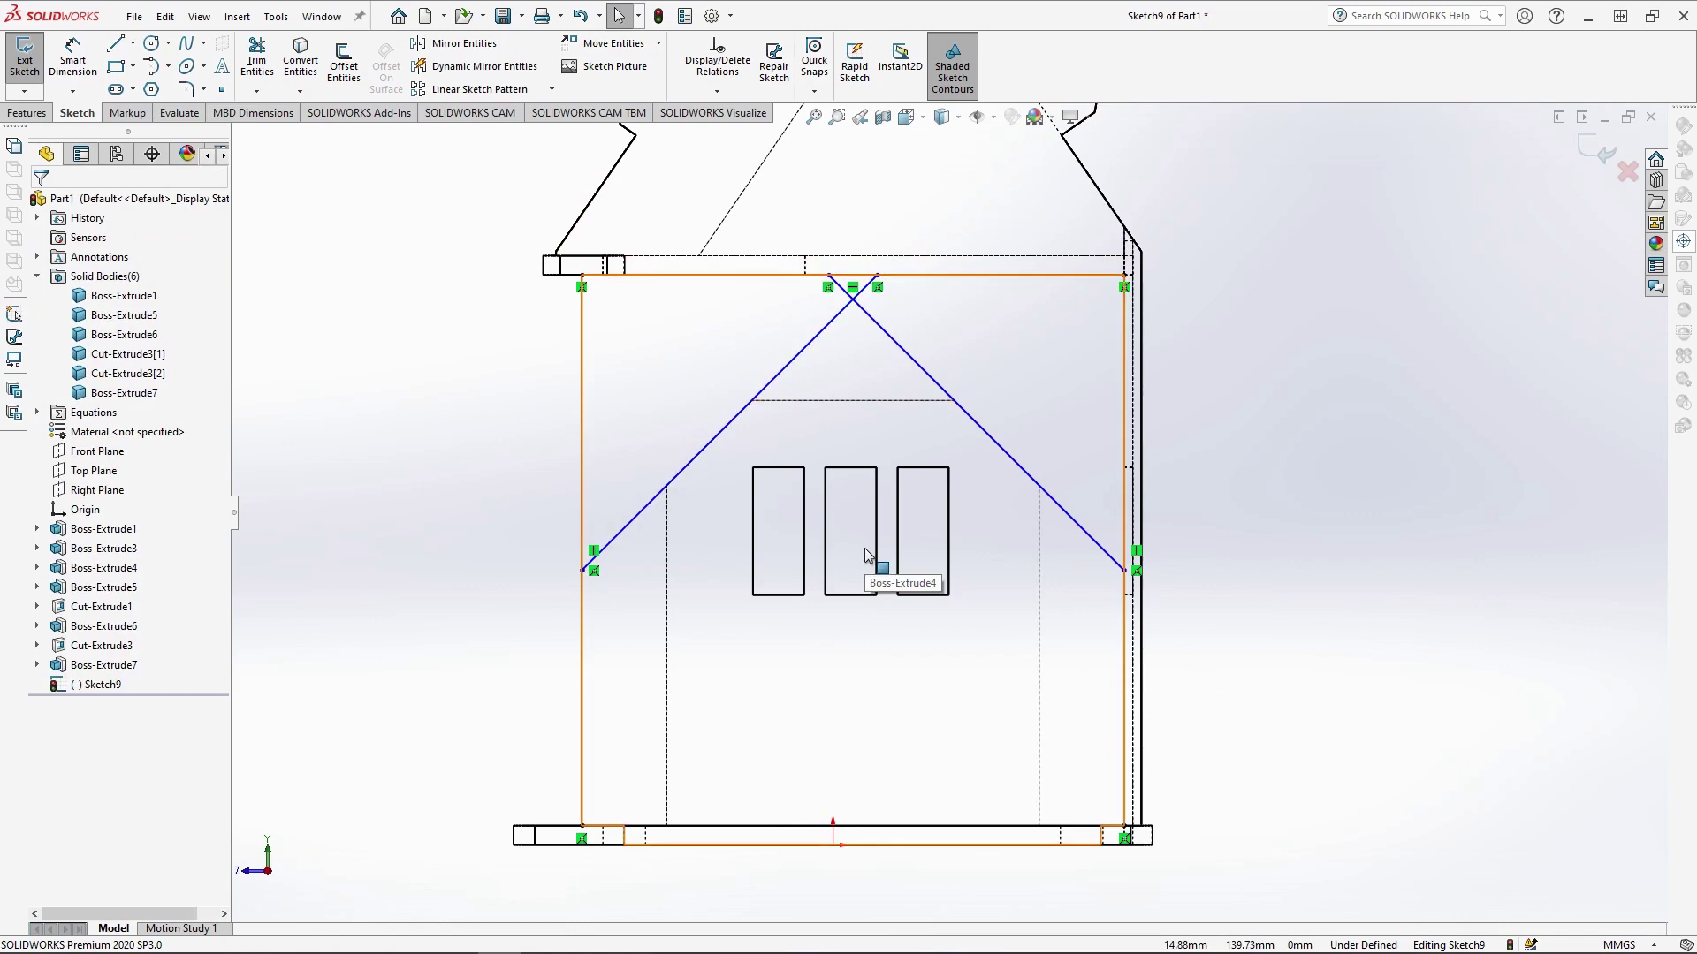
Offset all five sketch lines 18 mm in both directions
{"action": "left_click_drag", "start_coordinate": [370, 204], "coordinate": [1176, 906]}
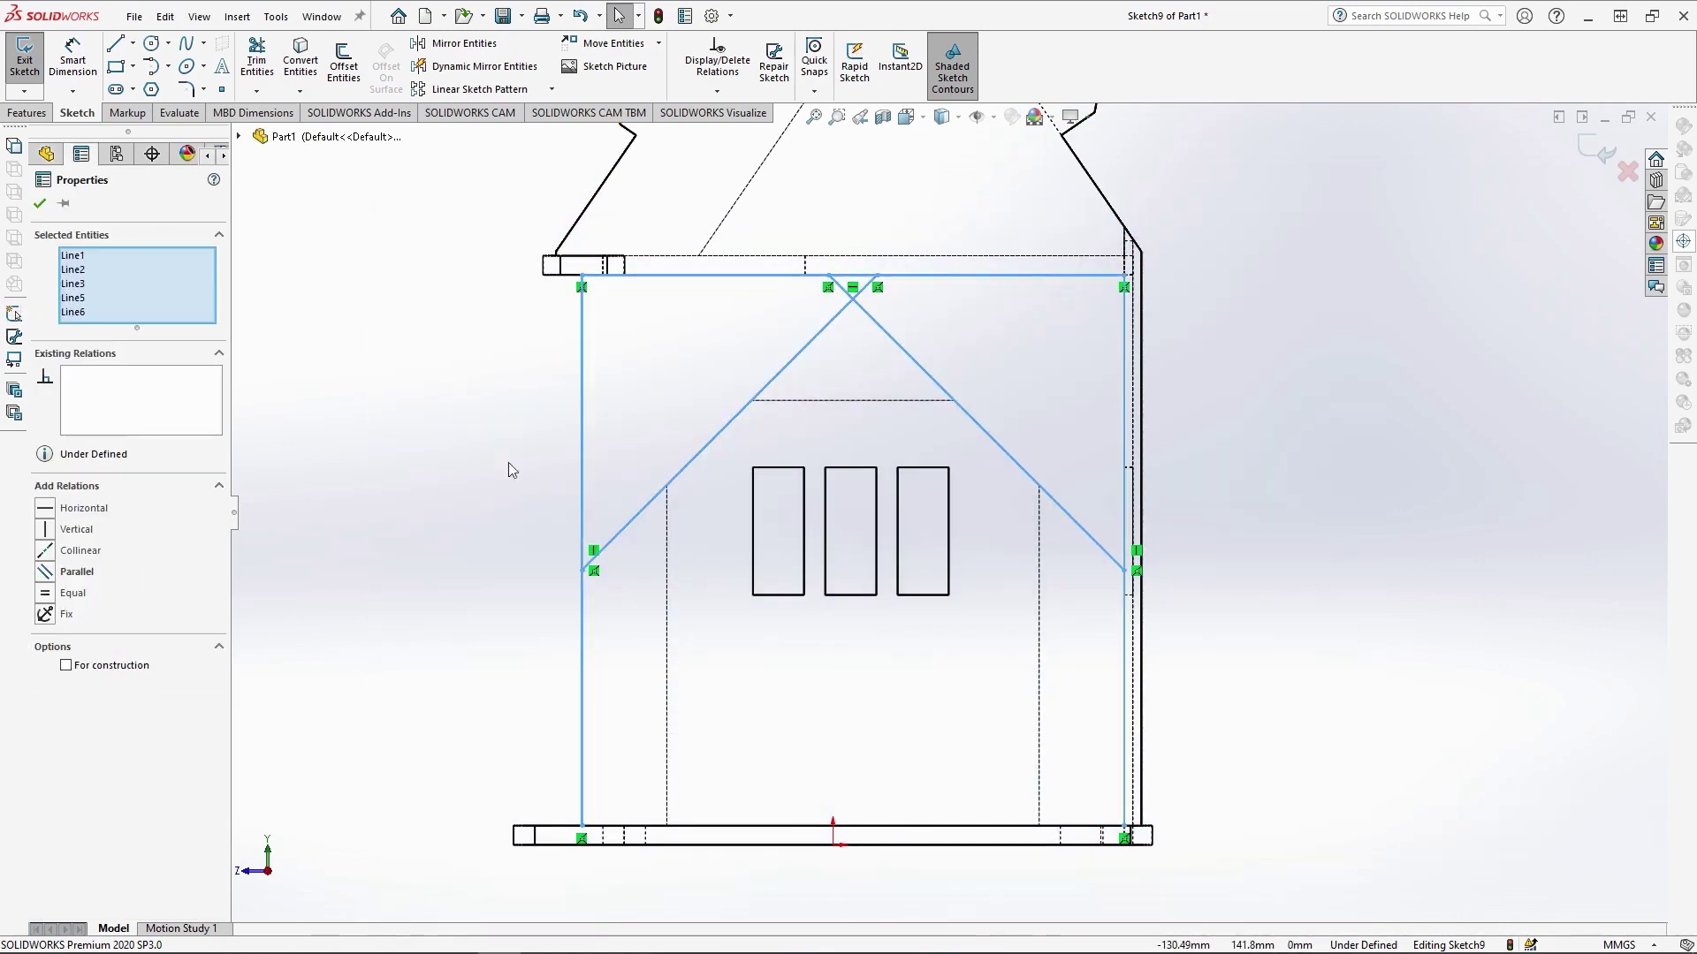
{"action": "left_click", "coordinate": [343, 72]}
{"action": "type", "text": "18"}
{"action": "key", "text": "Return"}
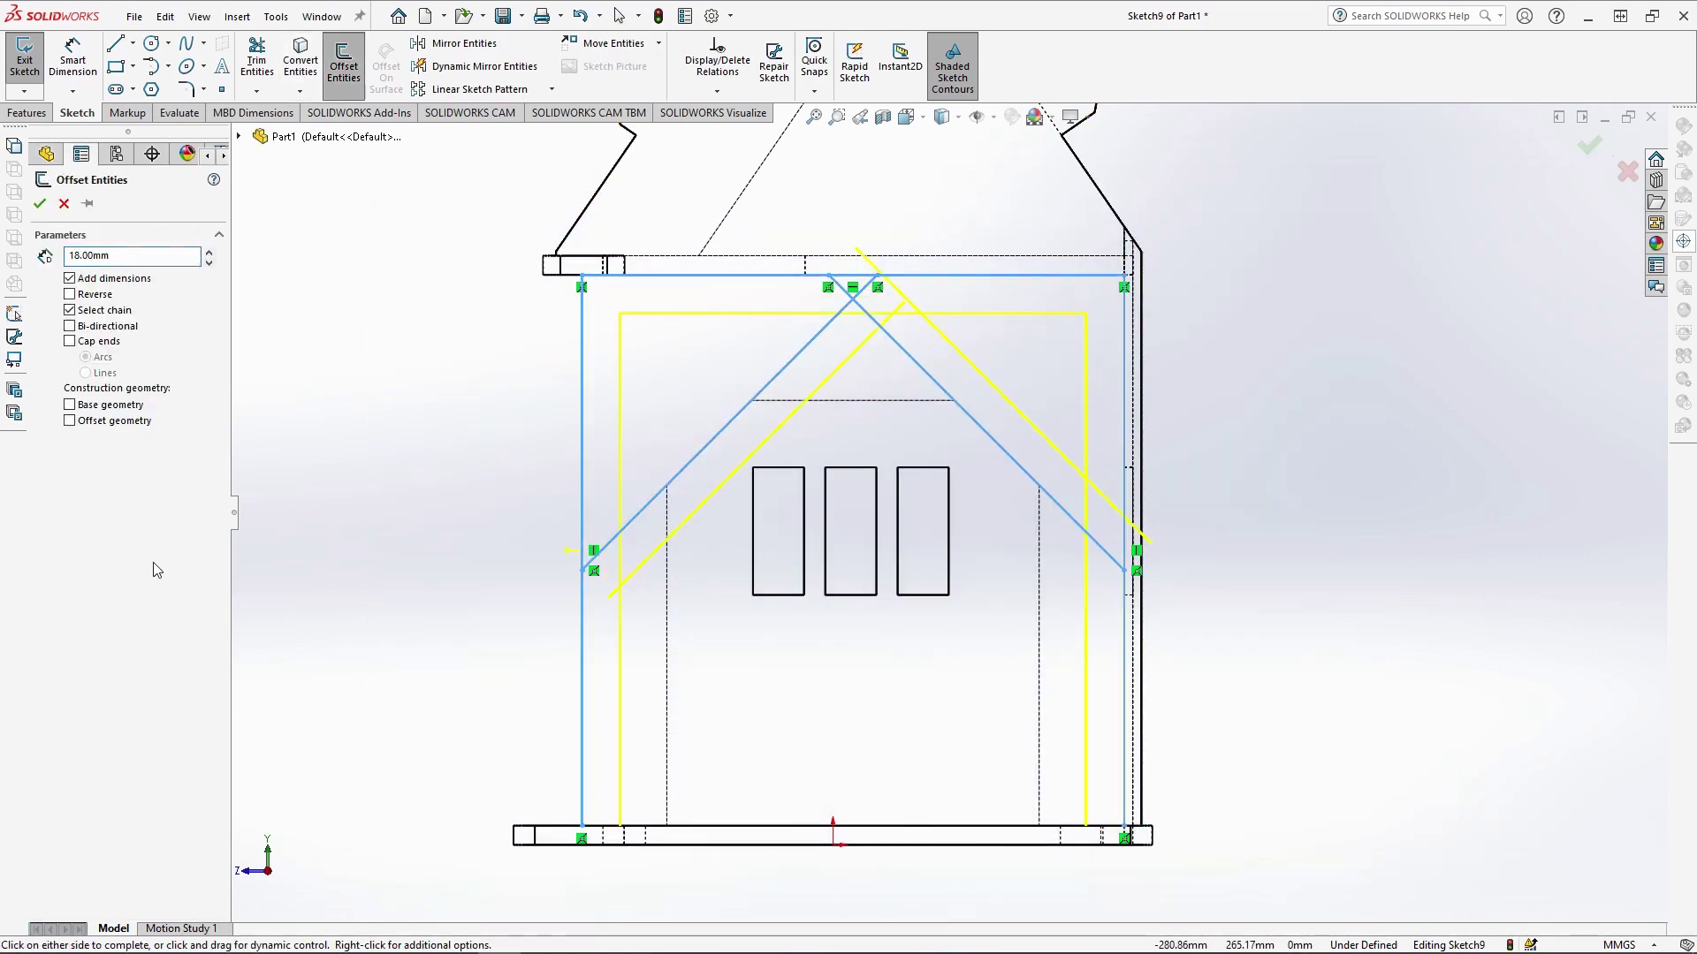
{"action": "left_click", "coordinate": [68, 327]}
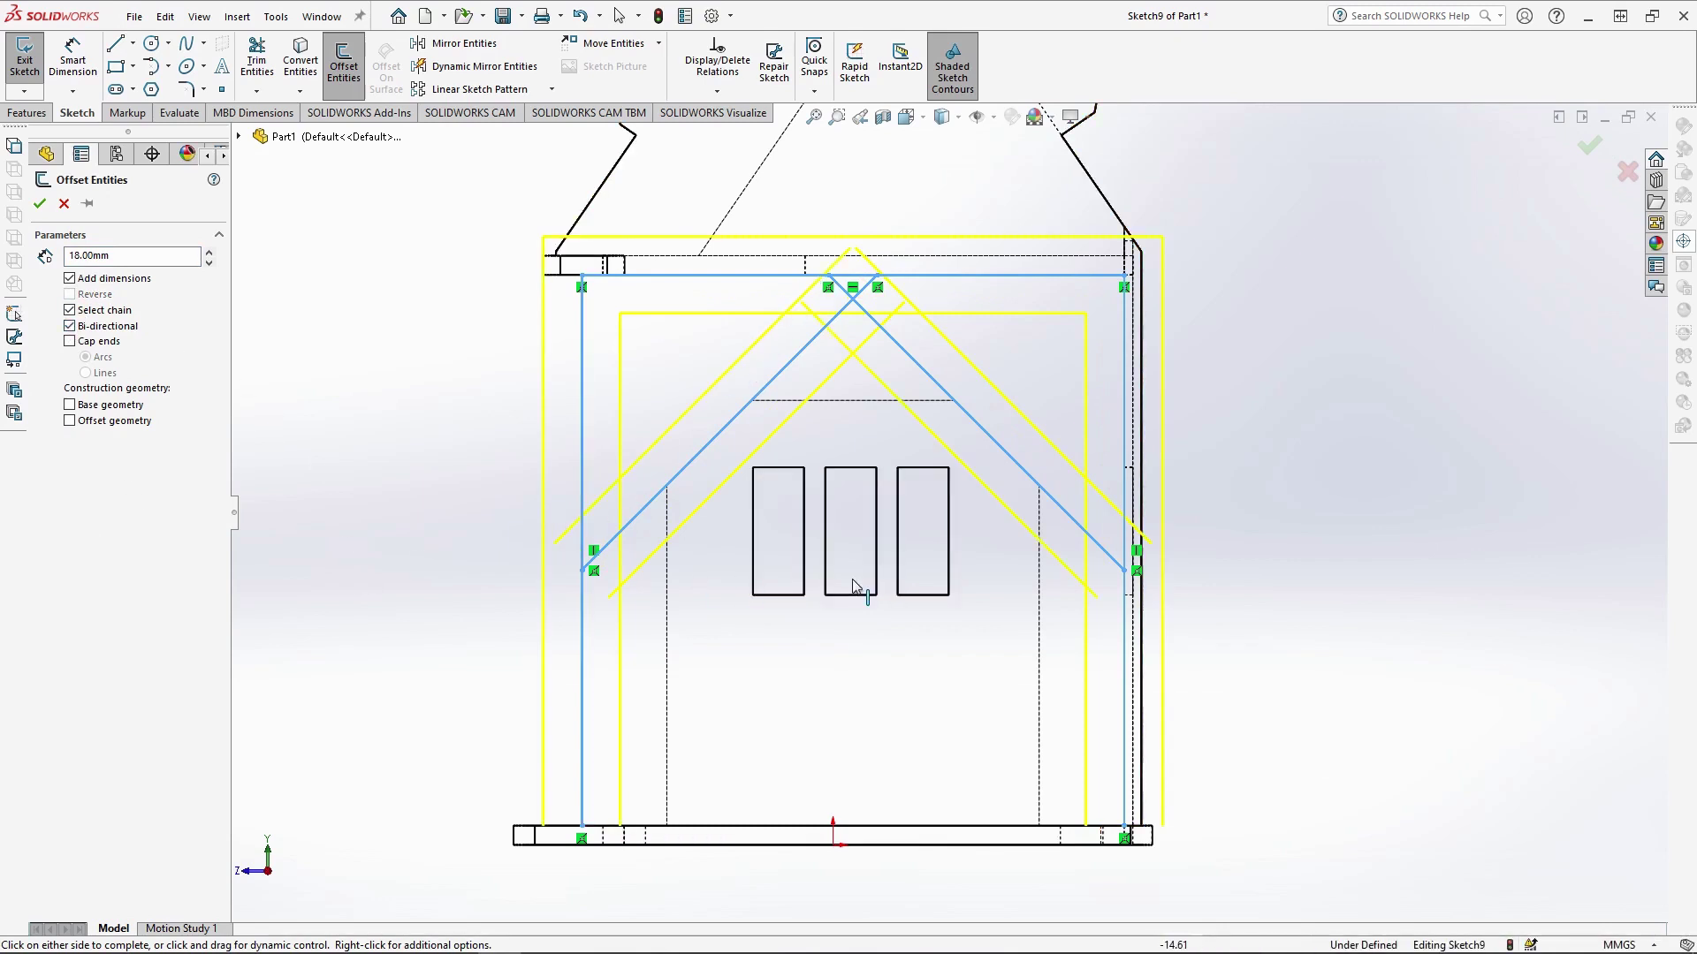
{"action": "left_click", "coordinate": [40, 205]}
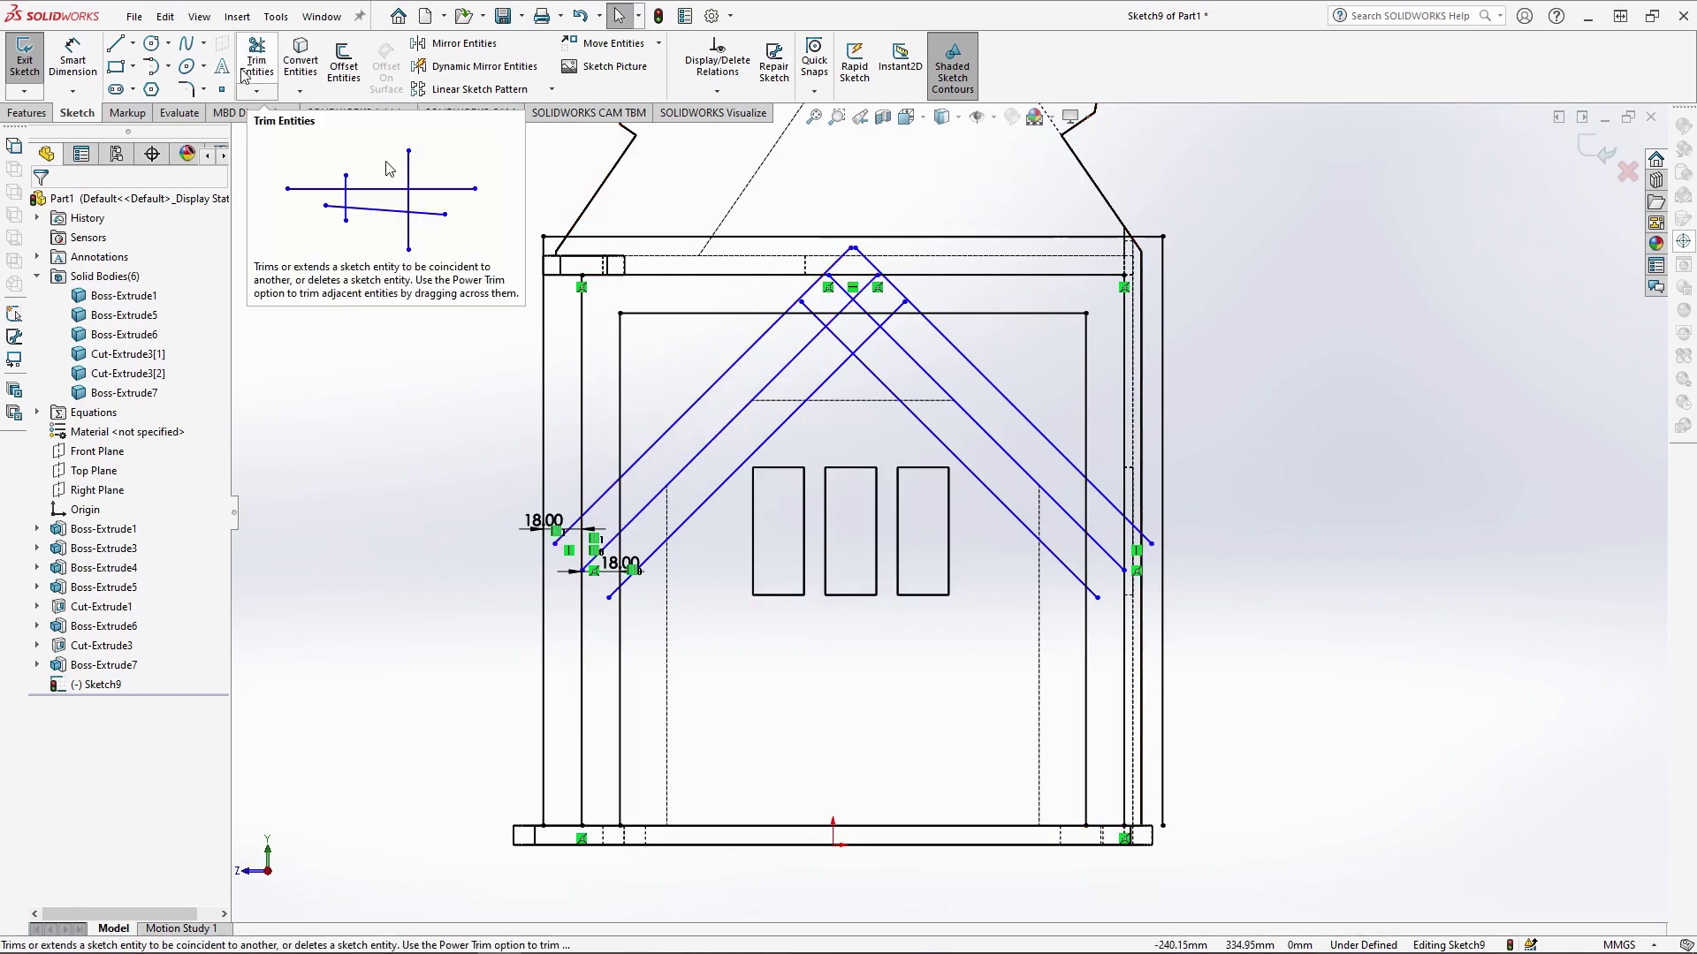
Convert all the sketch lines to construction geometry
{"action": "key", "text": "ctrl+a"}
{"action": "left_click", "coordinate": [67, 529]}
{"action": "key", "text": "Escape"}
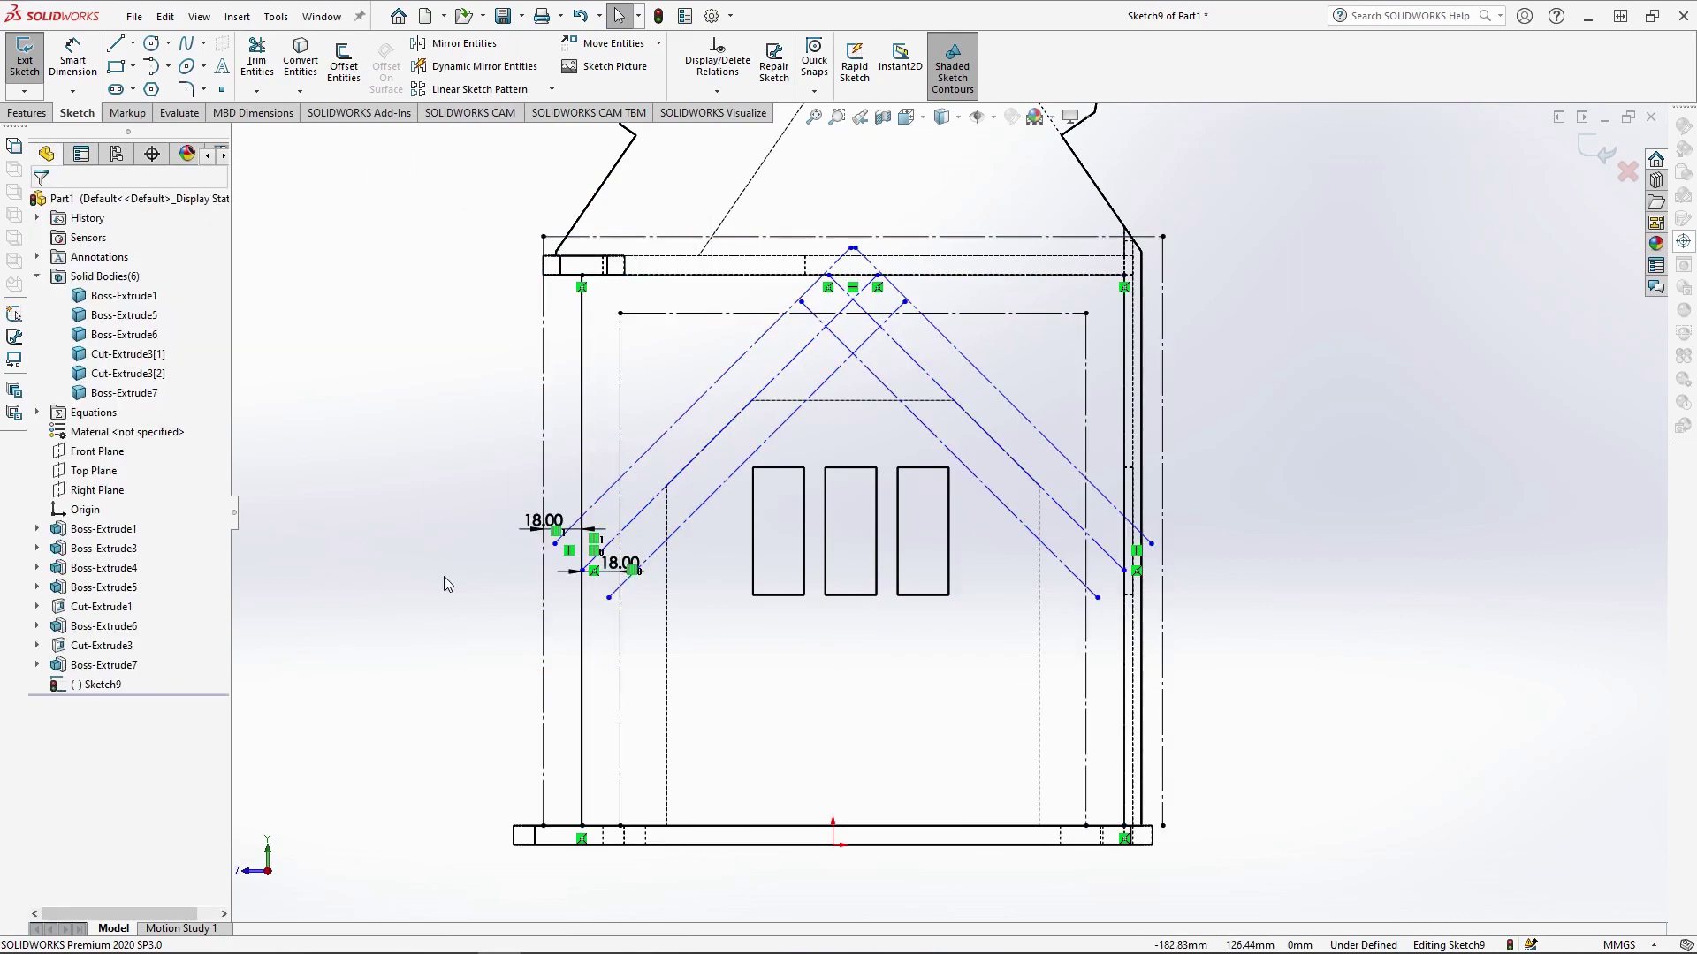
Sketch a closed triangle in each upper corner between the inner offset frame and the outer slanted offset lines
{"action": "key", "text": "l"}
{"action": "left_click", "coordinate": [620, 313]}
{"action": "left_click", "coordinate": [620, 478]}
{"action": "left_click", "coordinate": [785, 313]}
{"action": "left_click", "coordinate": [619, 312]}
{"action": "left_click", "coordinate": [1086, 313]}
{"action": "left_click", "coordinate": [1086, 478]}
{"action": "left_click", "coordinate": [921, 313]}
{"action": "left_click", "coordinate": [1086, 313]}
{"action": "key", "text": "Escape"}
Fillet all six corners of the two triangles with a 3 mm radius
{"action": "left_click", "coordinate": [186, 89]}
{"action": "left_click_drag", "start_coordinate": [493, 289], "coordinate": [801, 499]}
{"action": "left_click_drag", "start_coordinate": [1261, 287], "coordinate": [909, 510]}
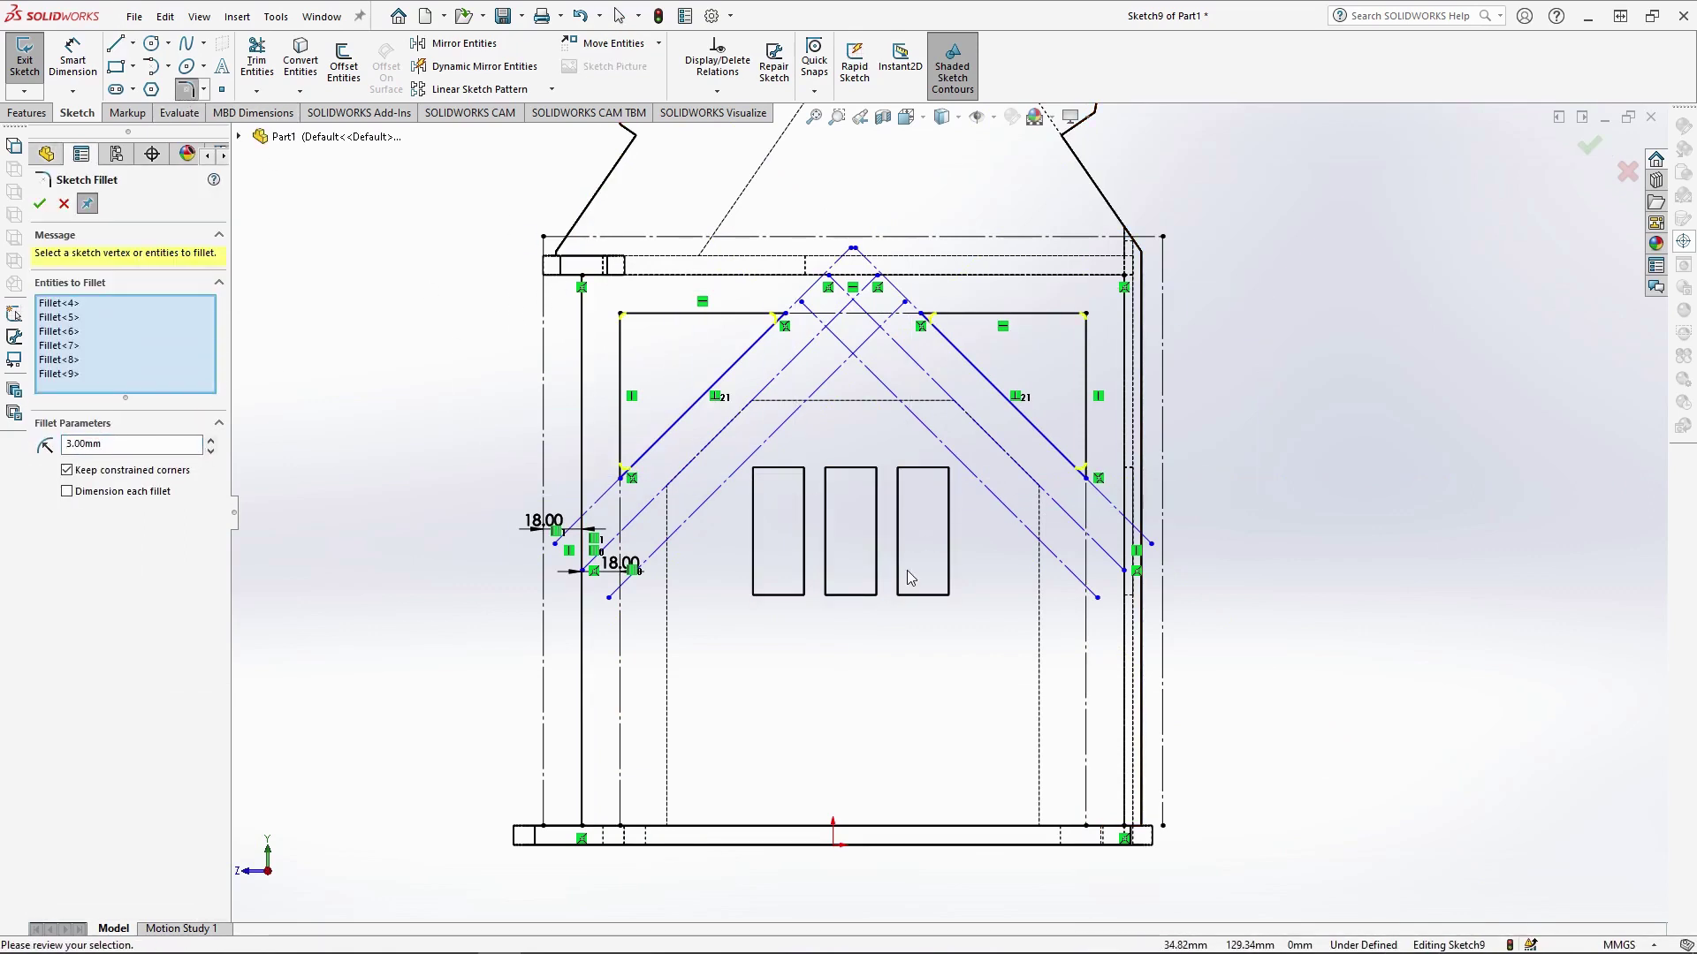
{"action": "left_click", "coordinate": [40, 204]}
Cut both triangles through the partition with a 9 mm blind extruded cut
{"action": "left_click", "coordinate": [26, 112]}
{"action": "left_click", "coordinate": [263, 60]}
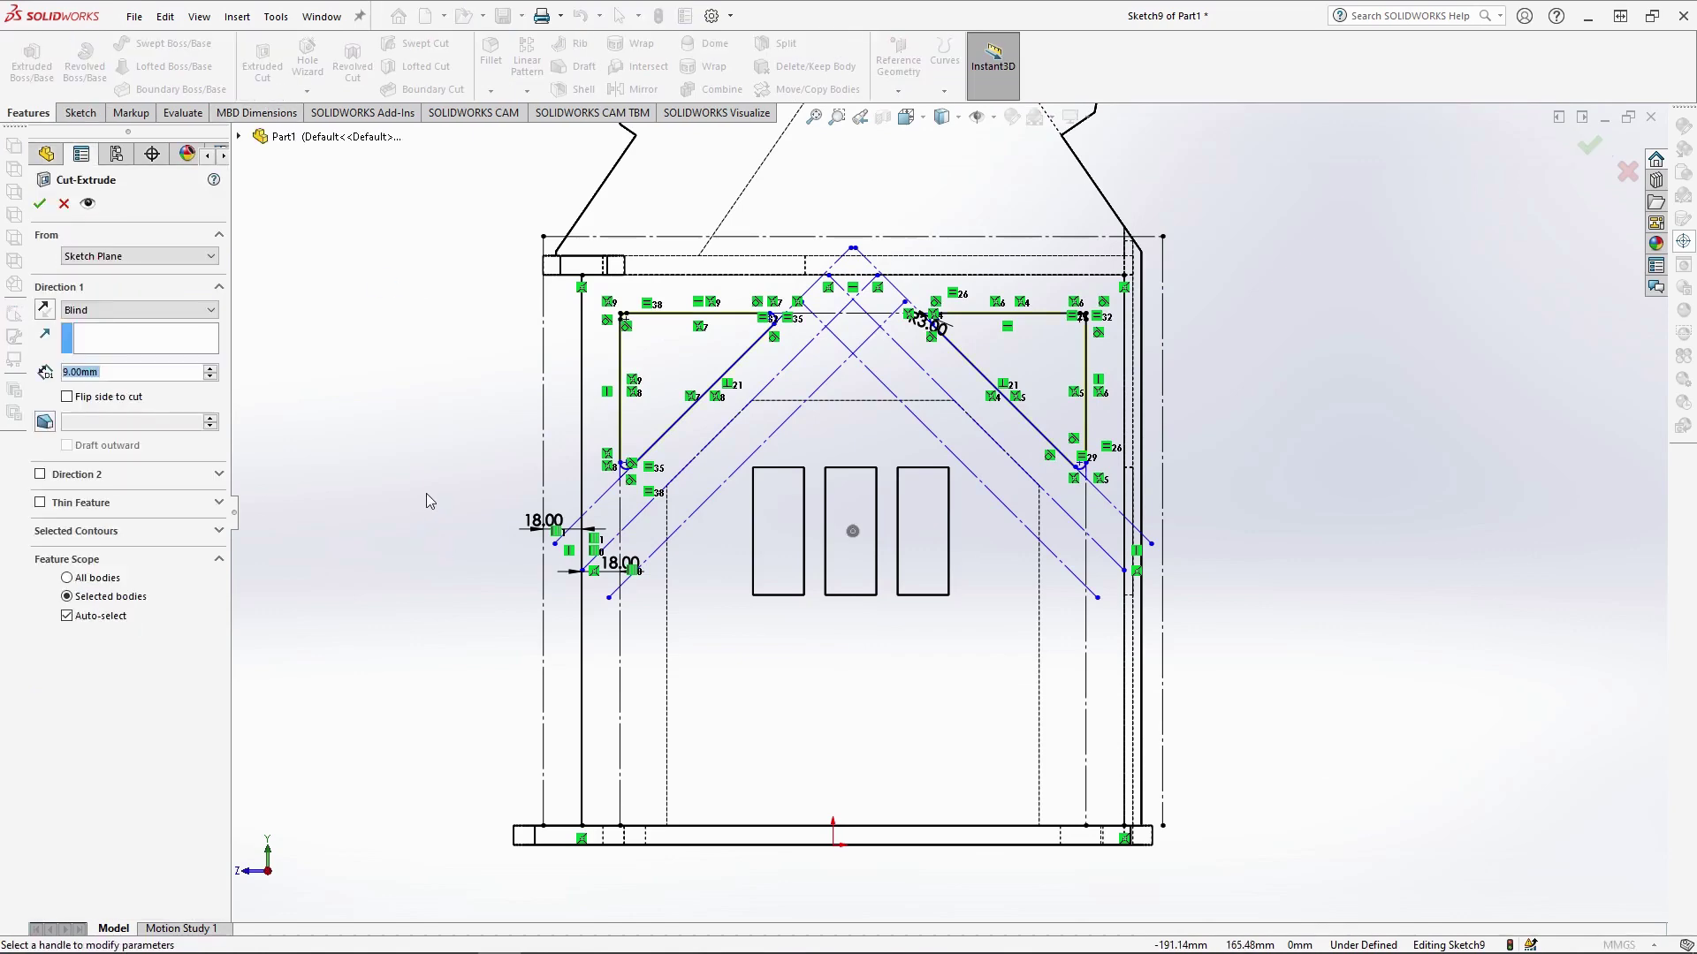
{"action": "left_click", "coordinate": [41, 205]}
{"action": "middle_click_drag", "start_coordinate": [919, 495], "coordinate": [950, 616]}
{"action": "scroll", "coordinate": [928, 557], "scroll_direction": "up", "scroll_amount": 2}
{"action": "scroll", "coordinate": [1235, 264], "scroll_direction": "down", "scroll_amount": 1}
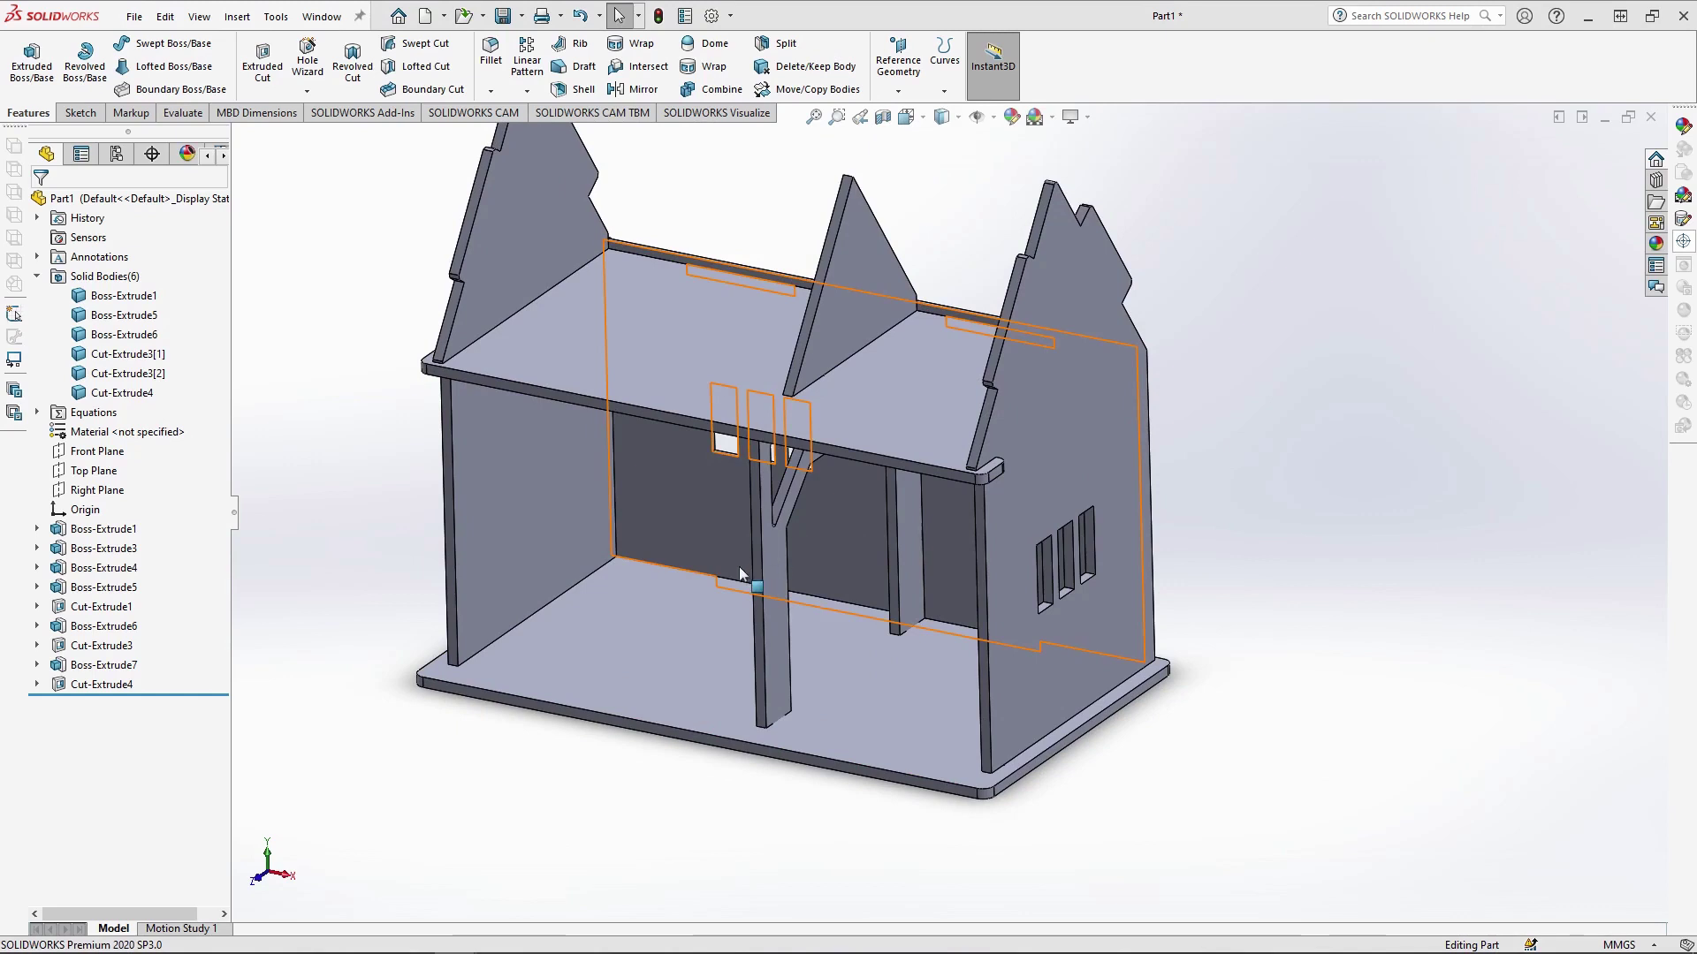
Start a sketch on the partition's narrow front edge face below the horizontal panel, seen square-on
{"action": "mouse_move", "coordinate": [776, 527]}
{"action": "middle_mouse_down"}
{"action": "mouse_move", "coordinate": [819, 439]}
{"action": "mouse_move", "coordinate": [832, 537]}
{"action": "mouse_move", "coordinate": [781, 576]}
{"action": "middle_mouse_up"}
{"action": "scroll", "coordinate": [756, 583], "scroll_direction": "down", "scroll_amount": 3}
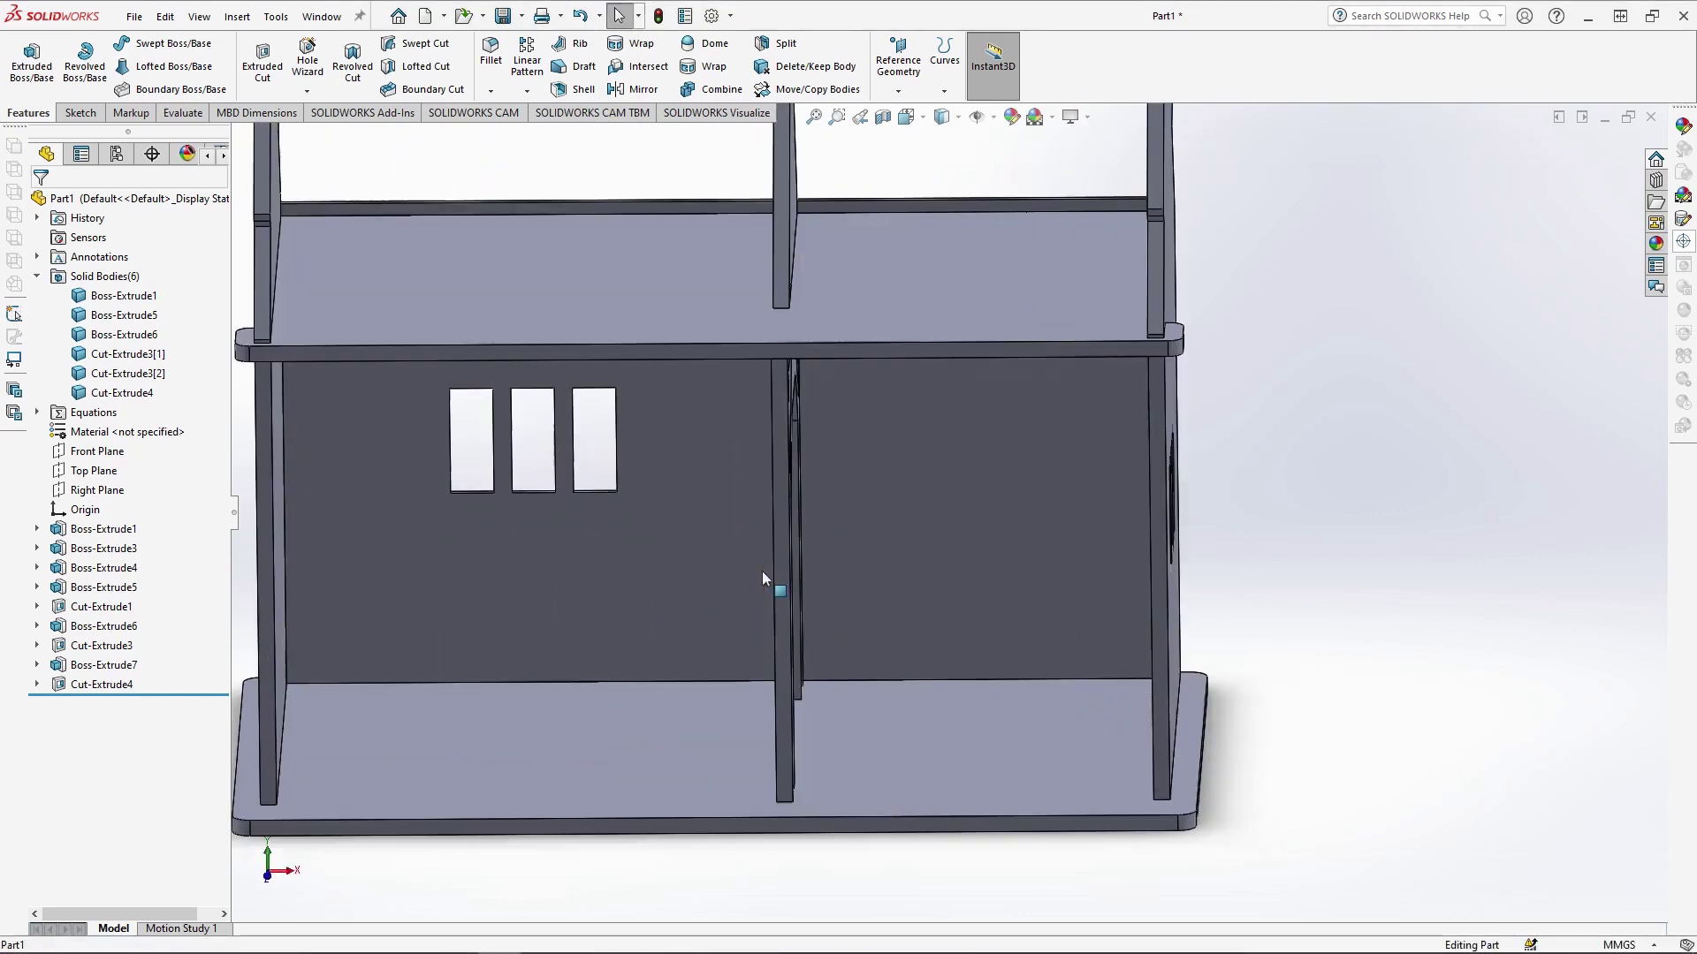
{"action": "left_click", "coordinate": [779, 566]}
{"action": "left_click", "coordinate": [875, 517]}
{"action": "left_click", "coordinate": [916, 117]}
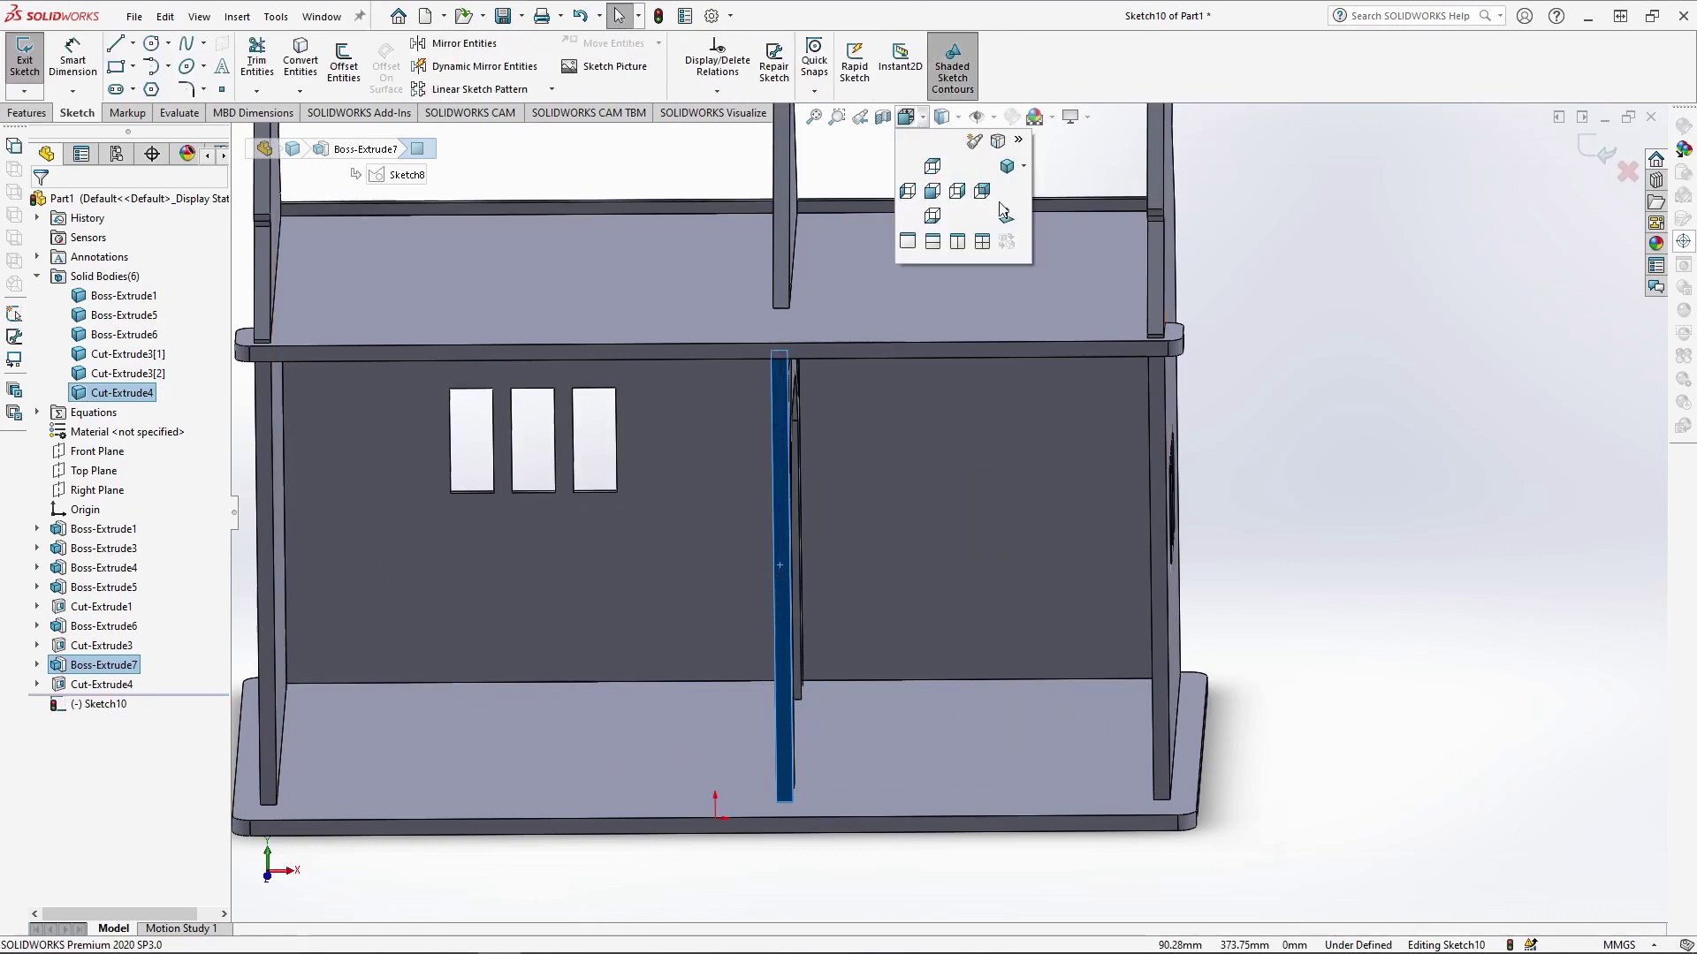
{"action": "left_click", "coordinate": [1004, 212]}
{"action": "scroll", "coordinate": [1157, 733], "scroll_direction": "down", "scroll_amount": 3}
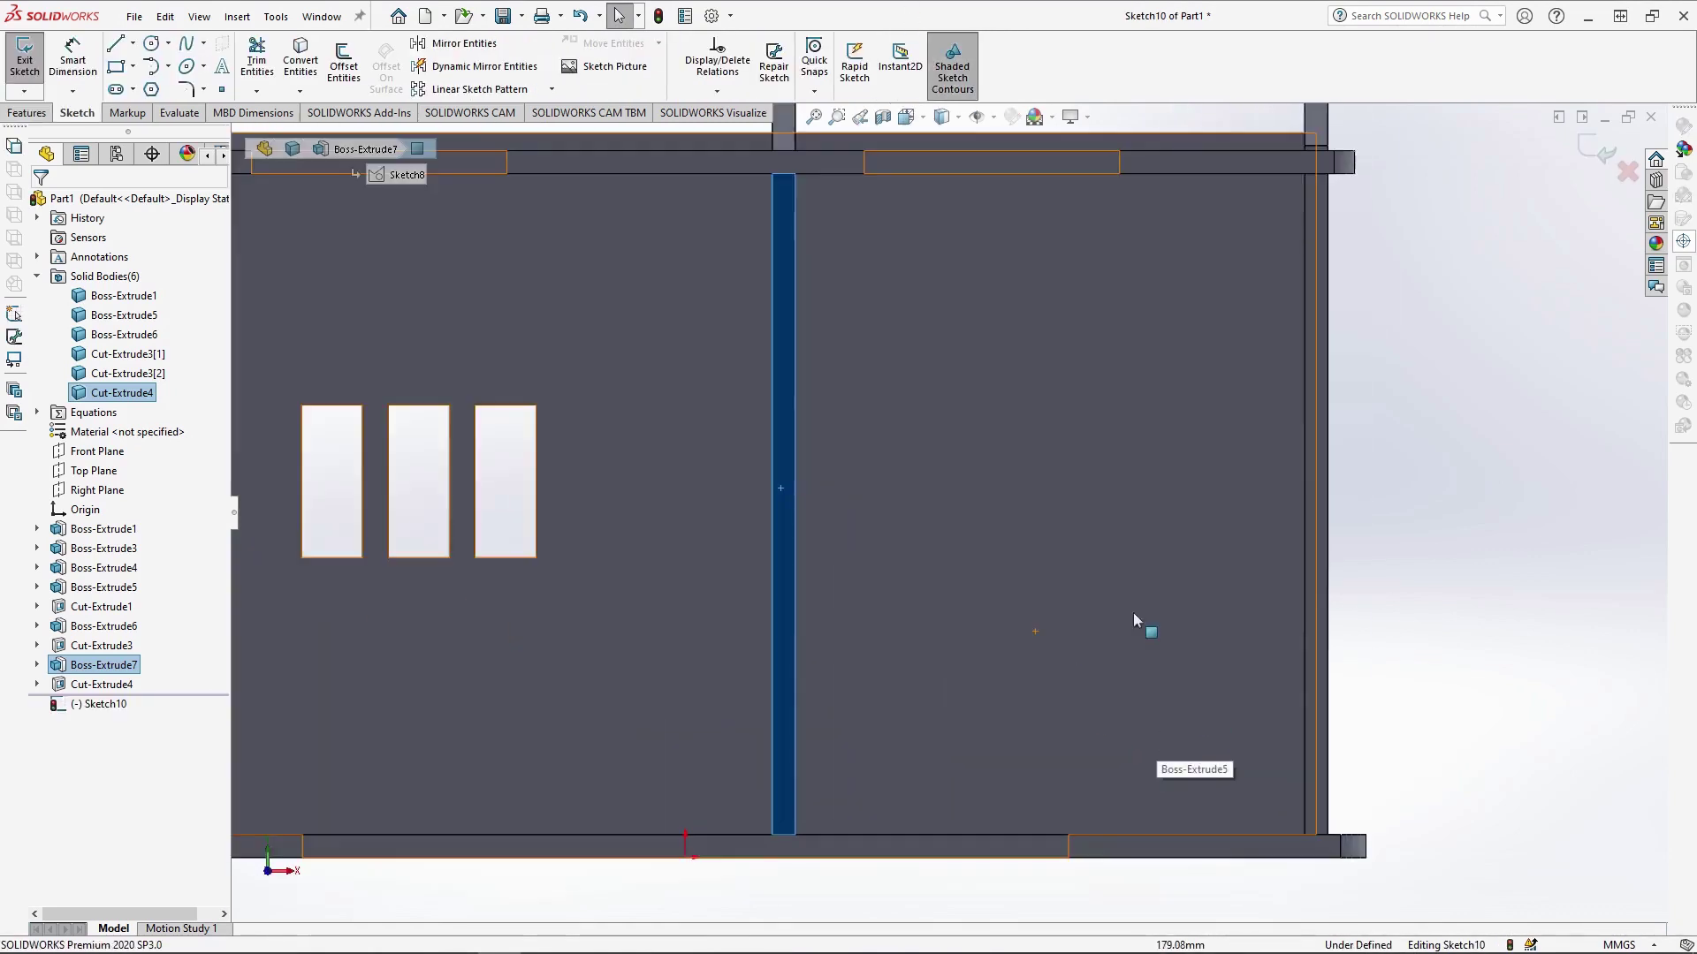
Sketch a rectangle 20 mm wide and 30 mm high beside the partition's front edge
{"action": "left_click", "coordinate": [116, 67]}
{"action": "left_click_drag", "start_coordinate": [874, 422], "coordinate": [929, 520]}
{"action": "type", "text": "3"}
{"action": "type", "text": "2"}
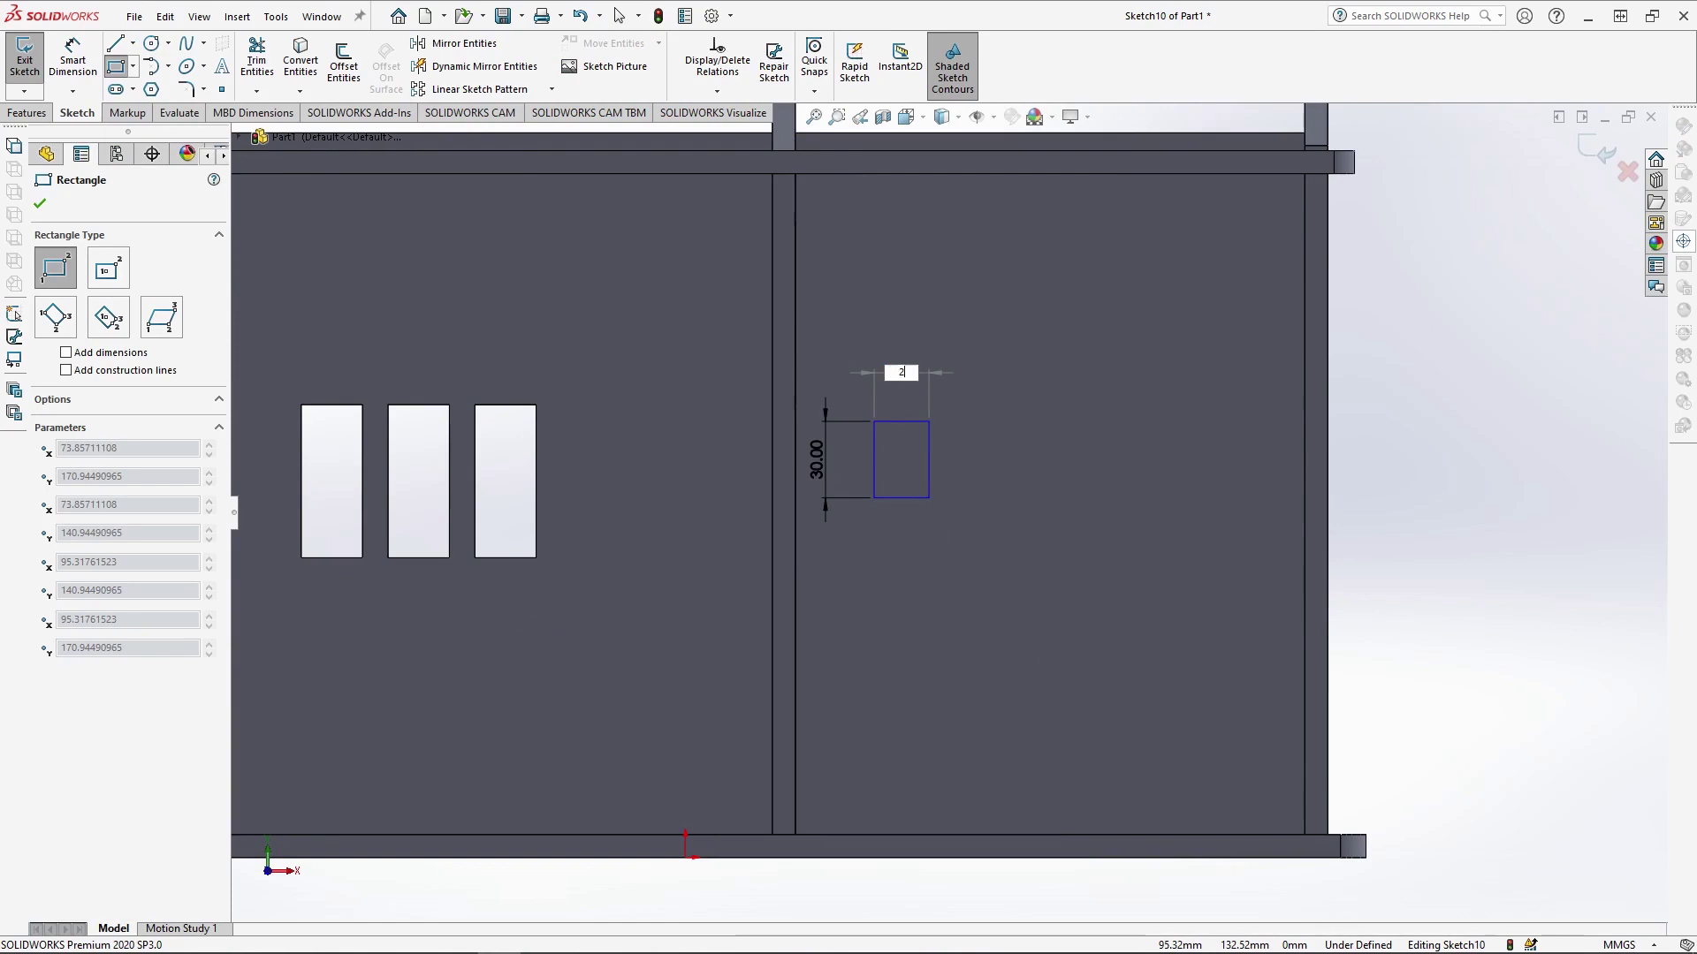
{"action": "type", "text": "0"}
{"action": "key", "text": "Return"}
{"action": "key", "text": "Escape"}
Move the rectangle by the midpoint of its left side onto the right side of the partition's front edge
{"action": "left_click_drag", "start_coordinate": [1045, 341], "coordinate": [879, 495]}
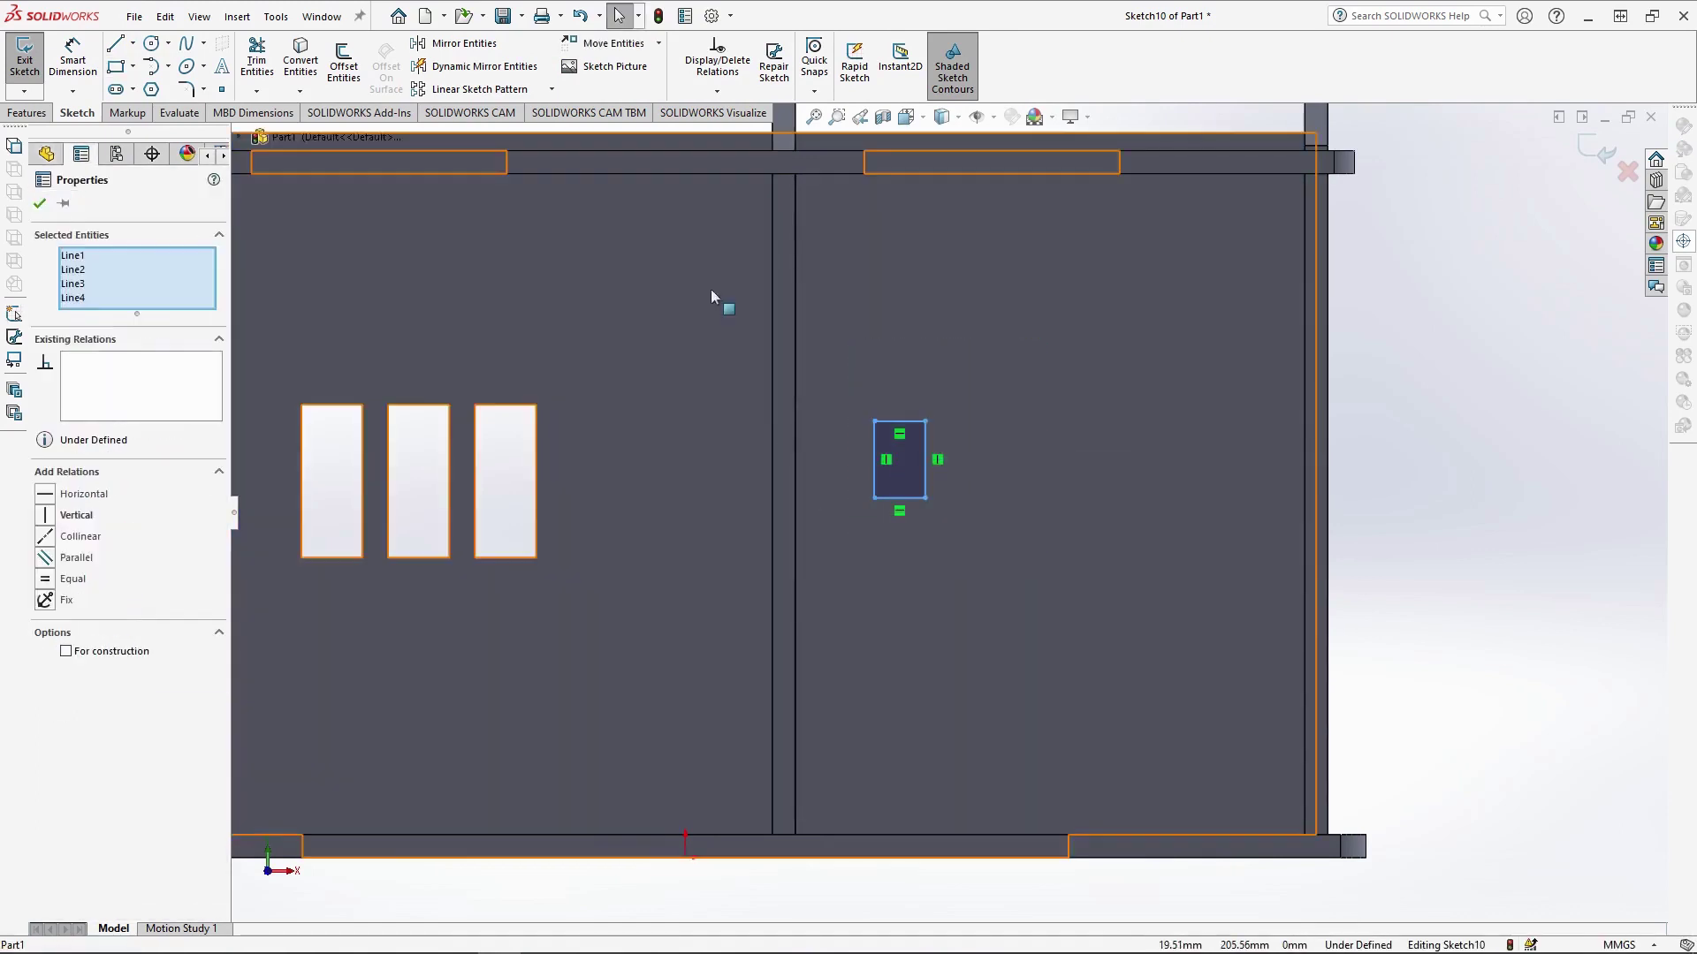
{"action": "left_click", "coordinate": [591, 46]}
{"action": "left_click", "coordinate": [874, 459]}
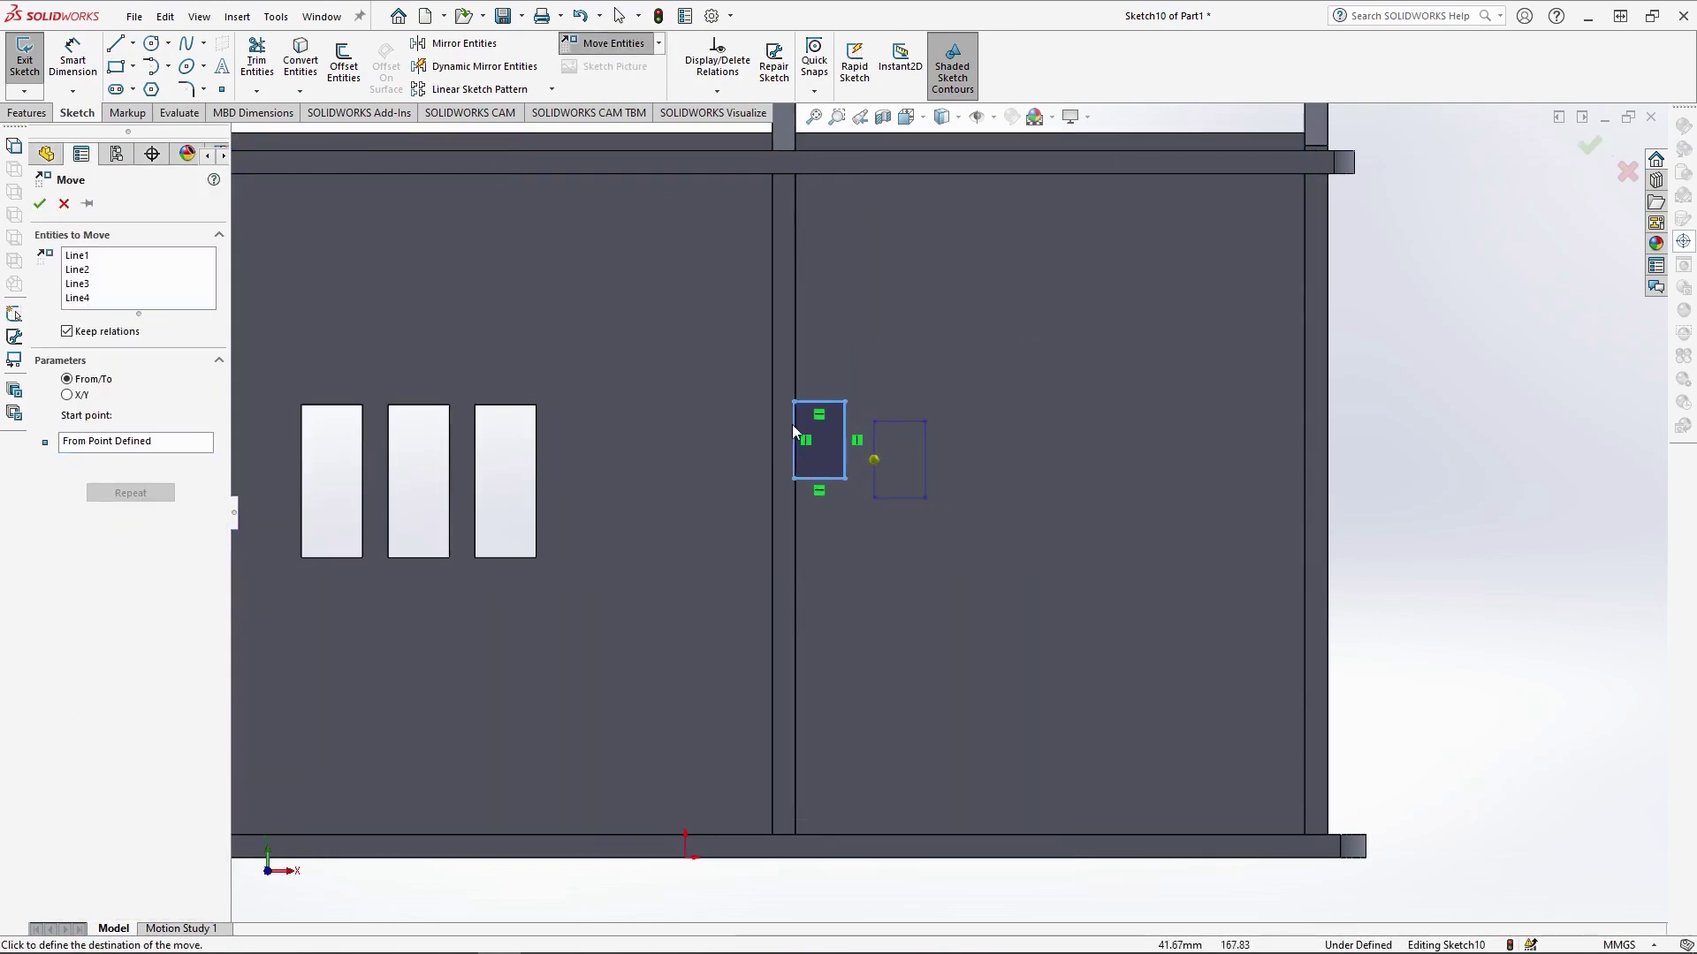
{"action": "left_click", "coordinate": [798, 506]}
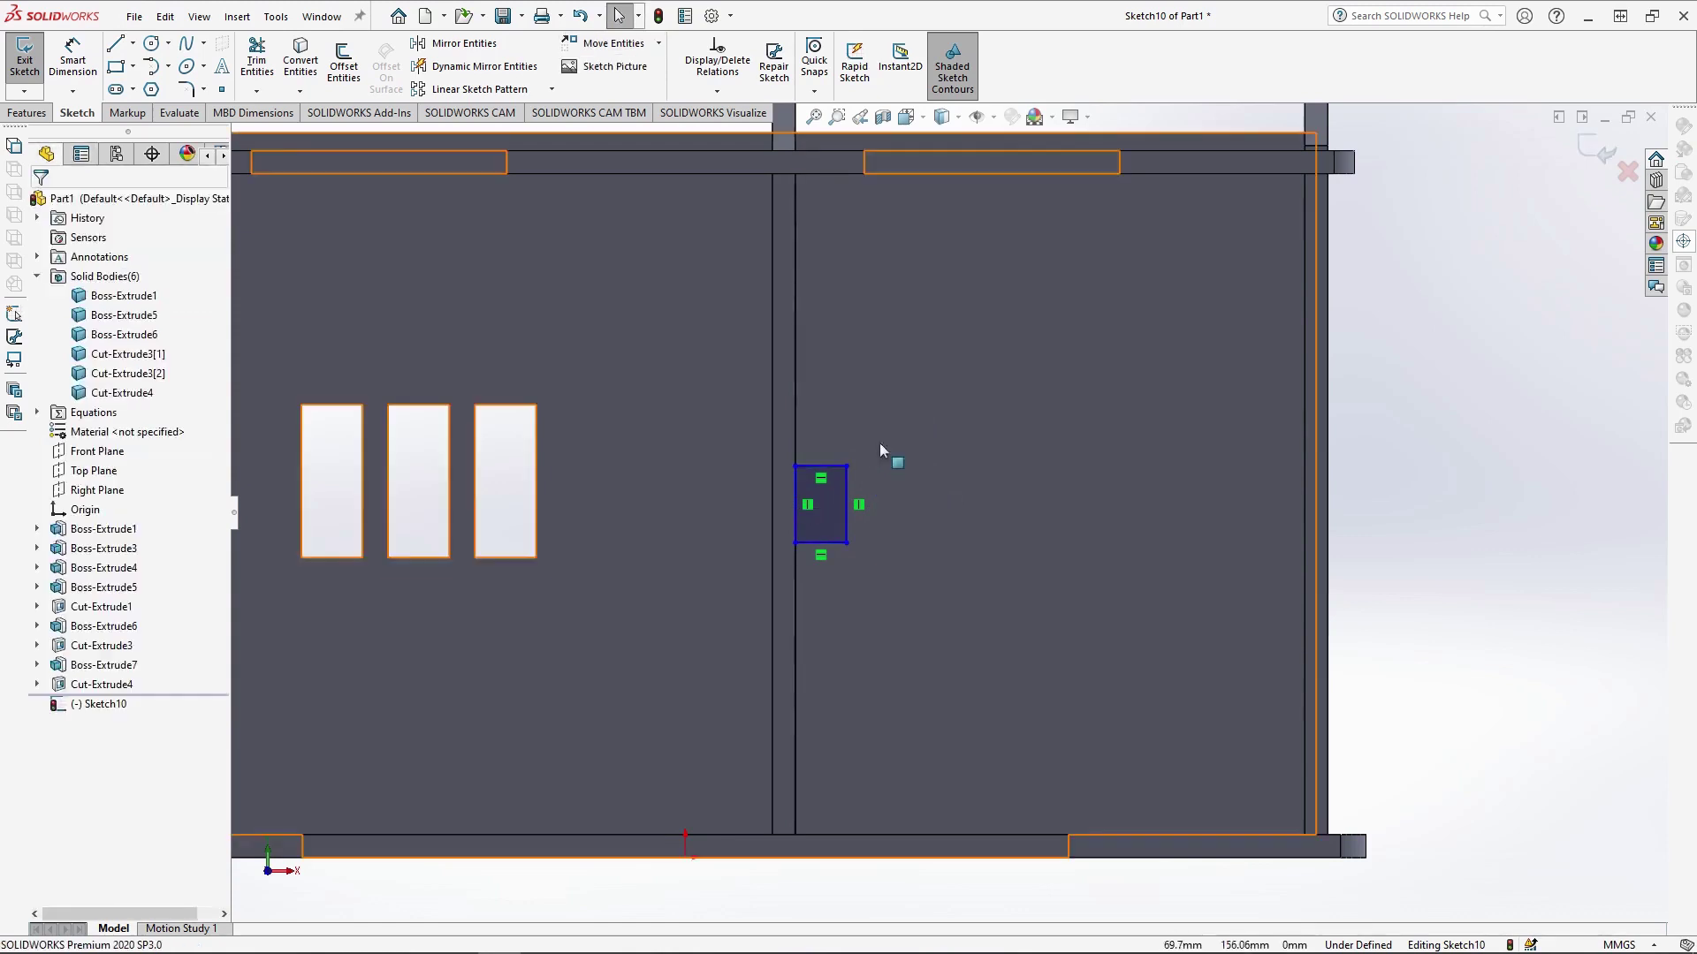
Paste a copy of the rectangle and move it by its right side's midpoint onto the partition's left side
{"action": "key", "text": "ctrl+v"}
{"action": "left_click", "coordinate": [592, 46]}
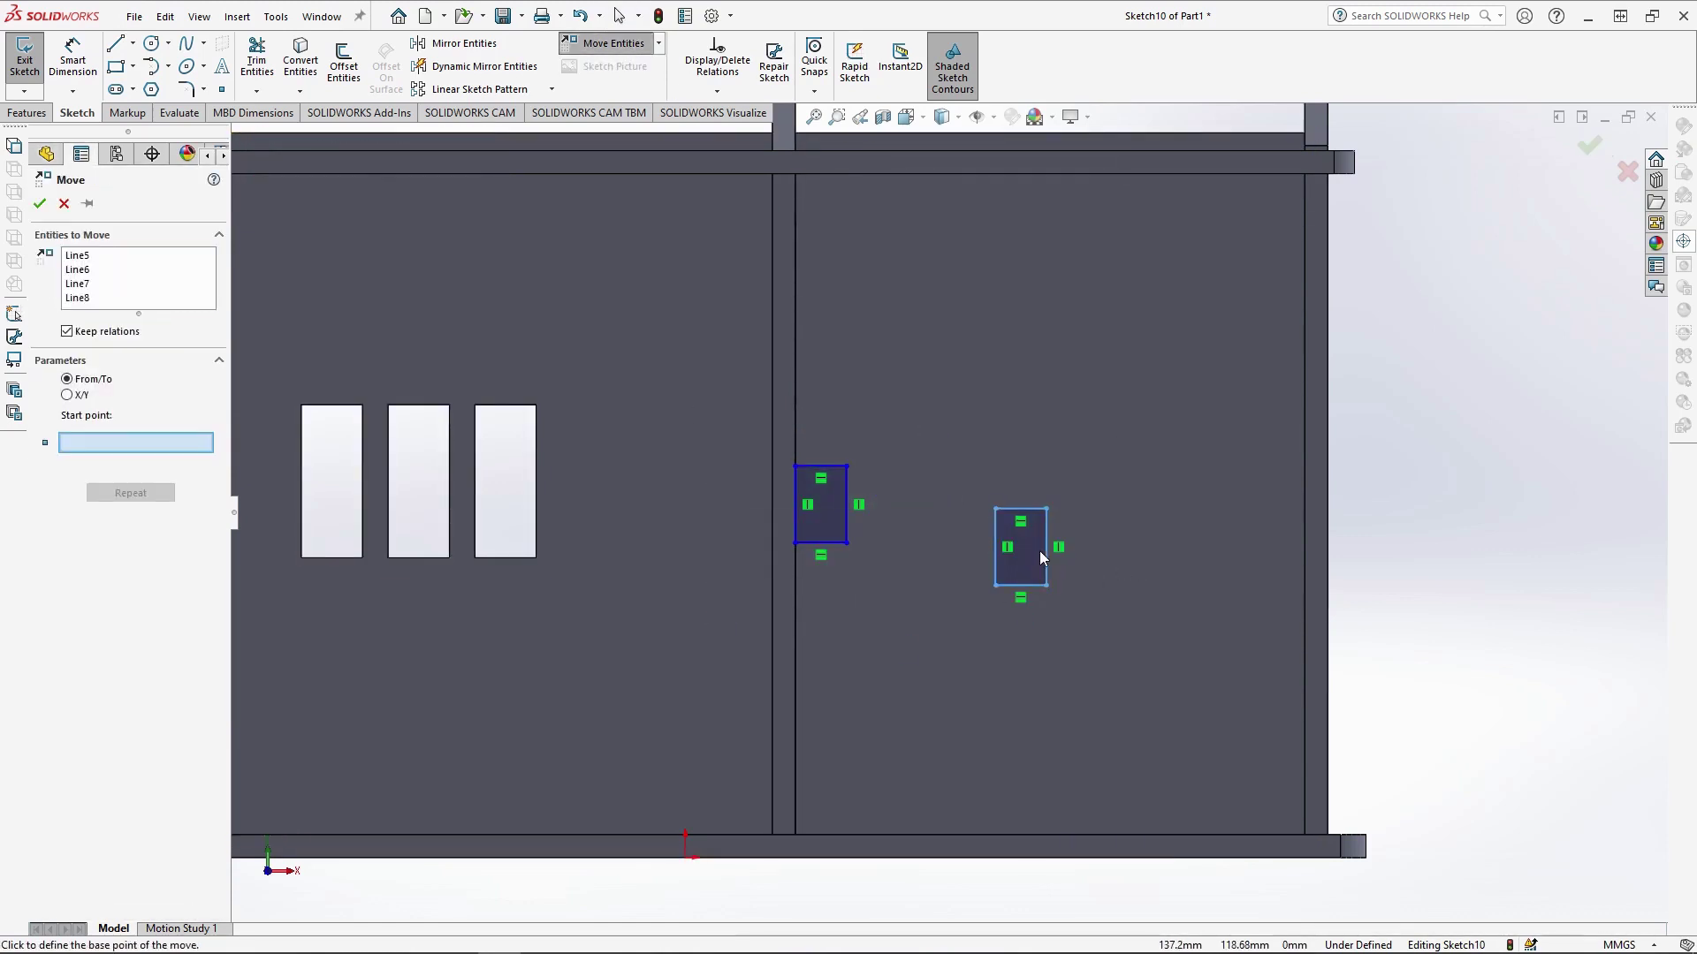
{"action": "left_click", "coordinate": [1046, 546]}
{"action": "left_click", "coordinate": [772, 505]}
Extrude both rectangles as separate bodies, 2 mm blind in the first direction and 20 mm in the second, with merge result turned off
{"action": "scroll", "coordinate": [919, 495], "scroll_direction": "up", "scroll_amount": 2}
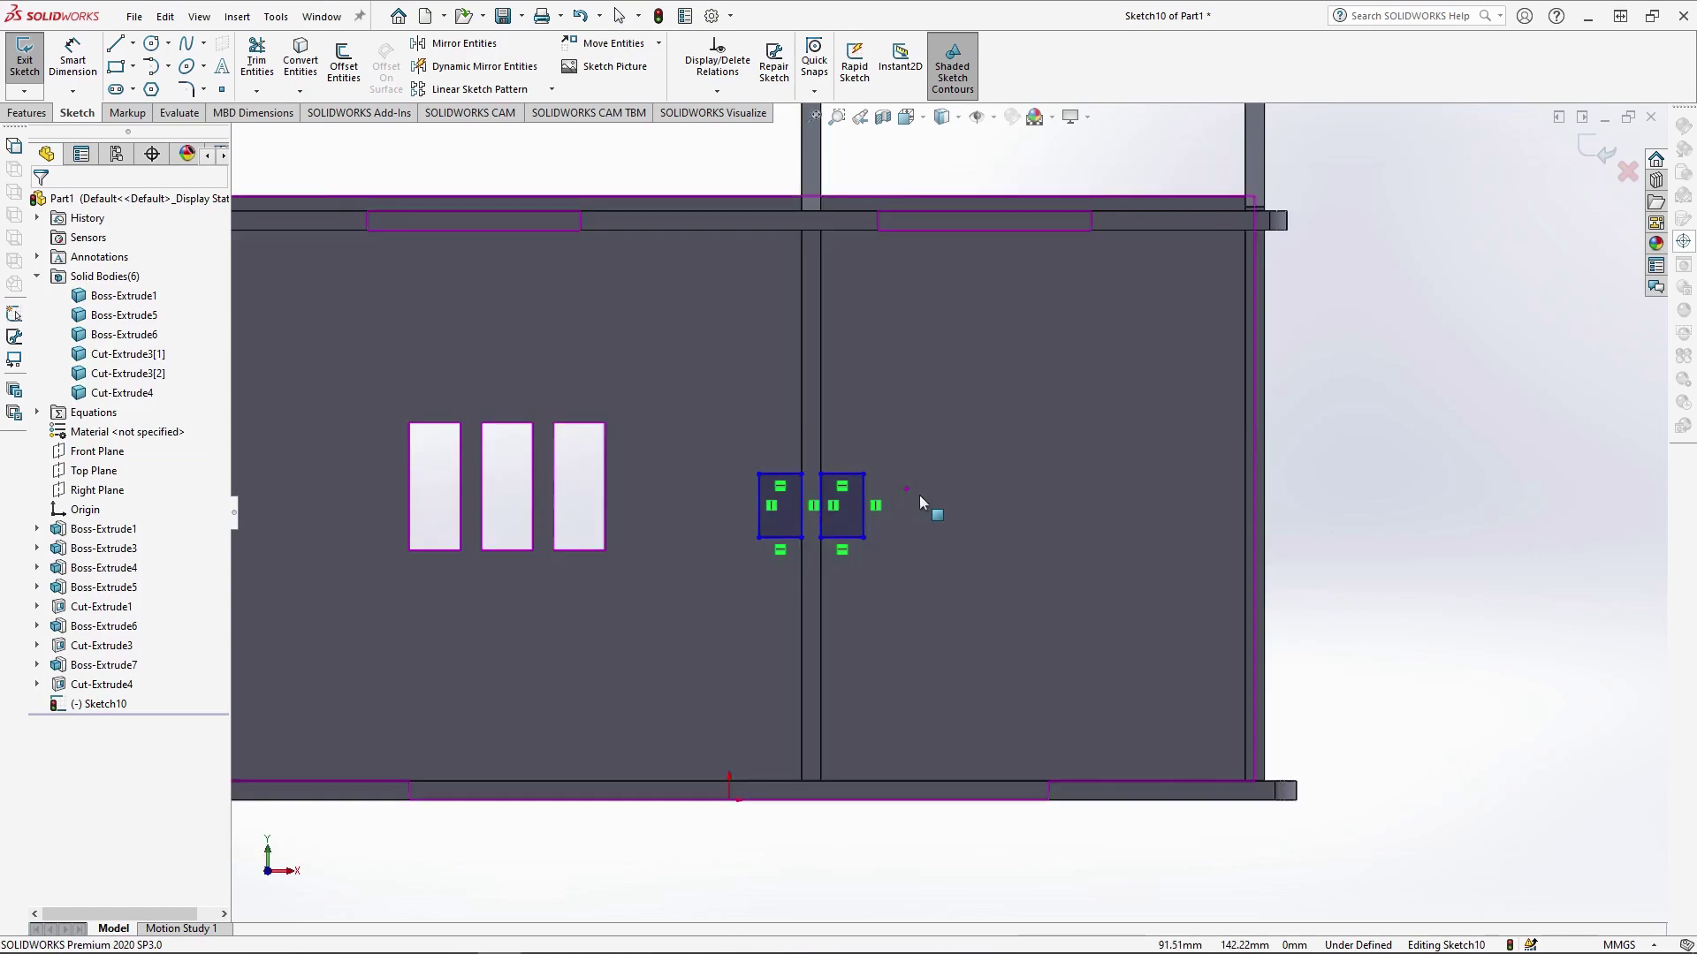
{"action": "middle_click_drag", "start_coordinate": [919, 495], "coordinate": [830, 574]}
{"action": "left_click", "coordinate": [26, 112]}
{"action": "left_click", "coordinate": [31, 62]}
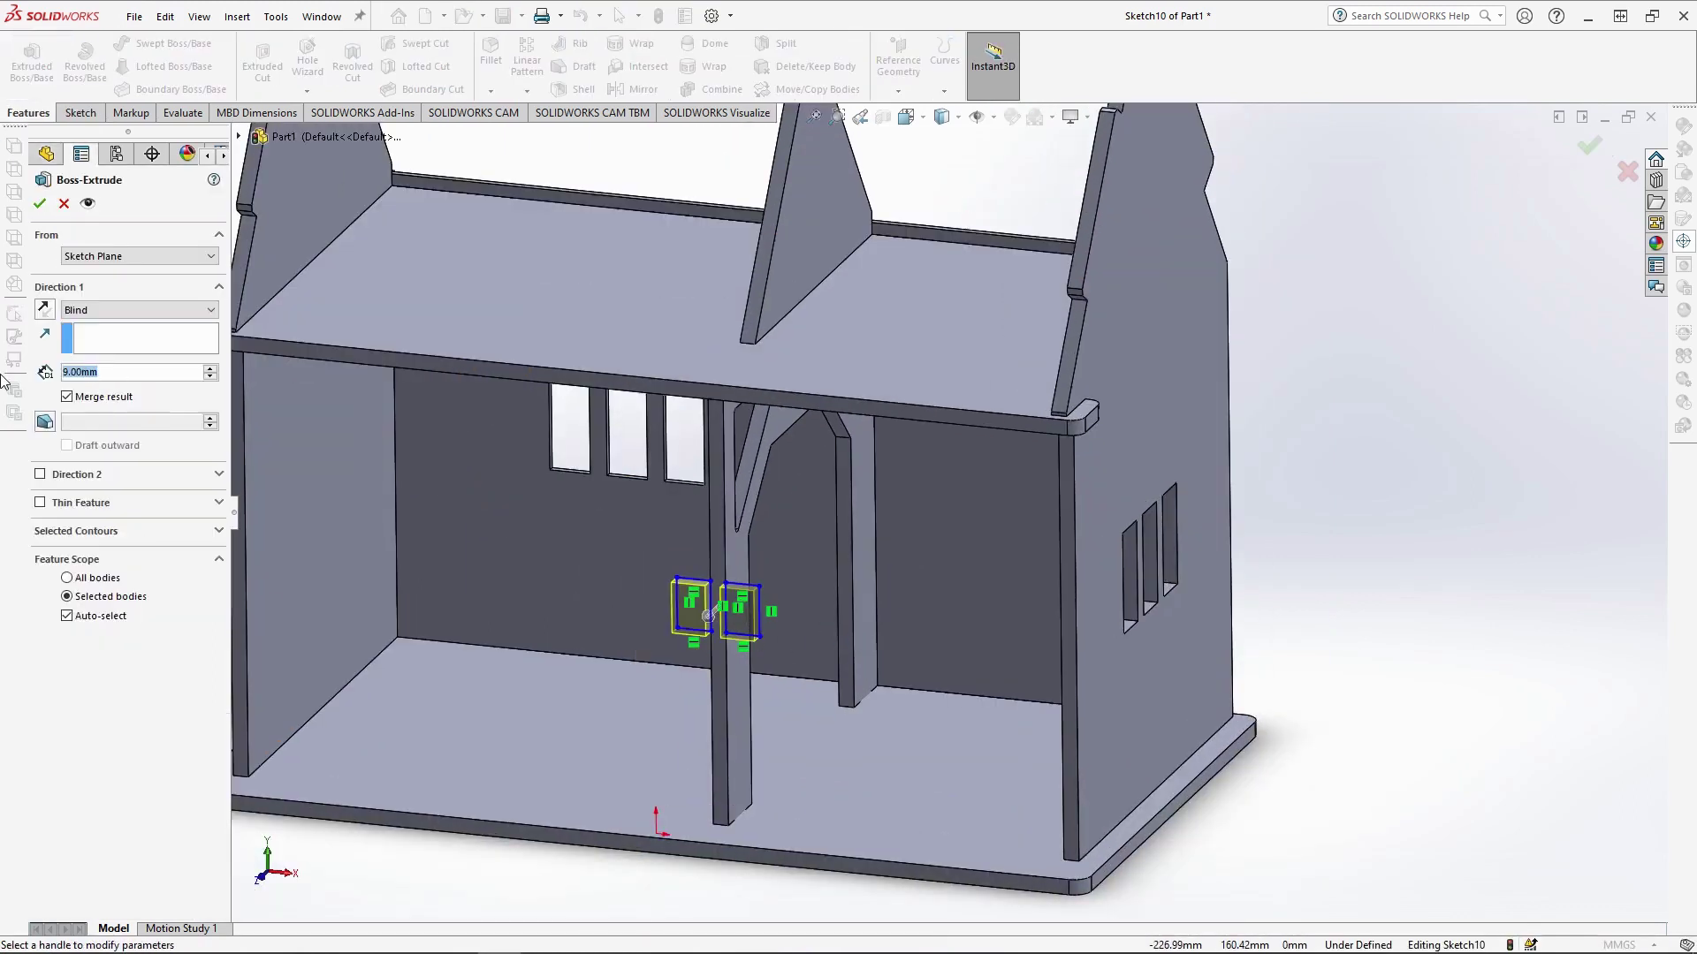
{"action": "type", "text": "2"}
{"action": "scroll", "coordinate": [751, 570], "scroll_direction": "down", "scroll_amount": 4}
{"action": "left_click", "coordinate": [39, 475]}
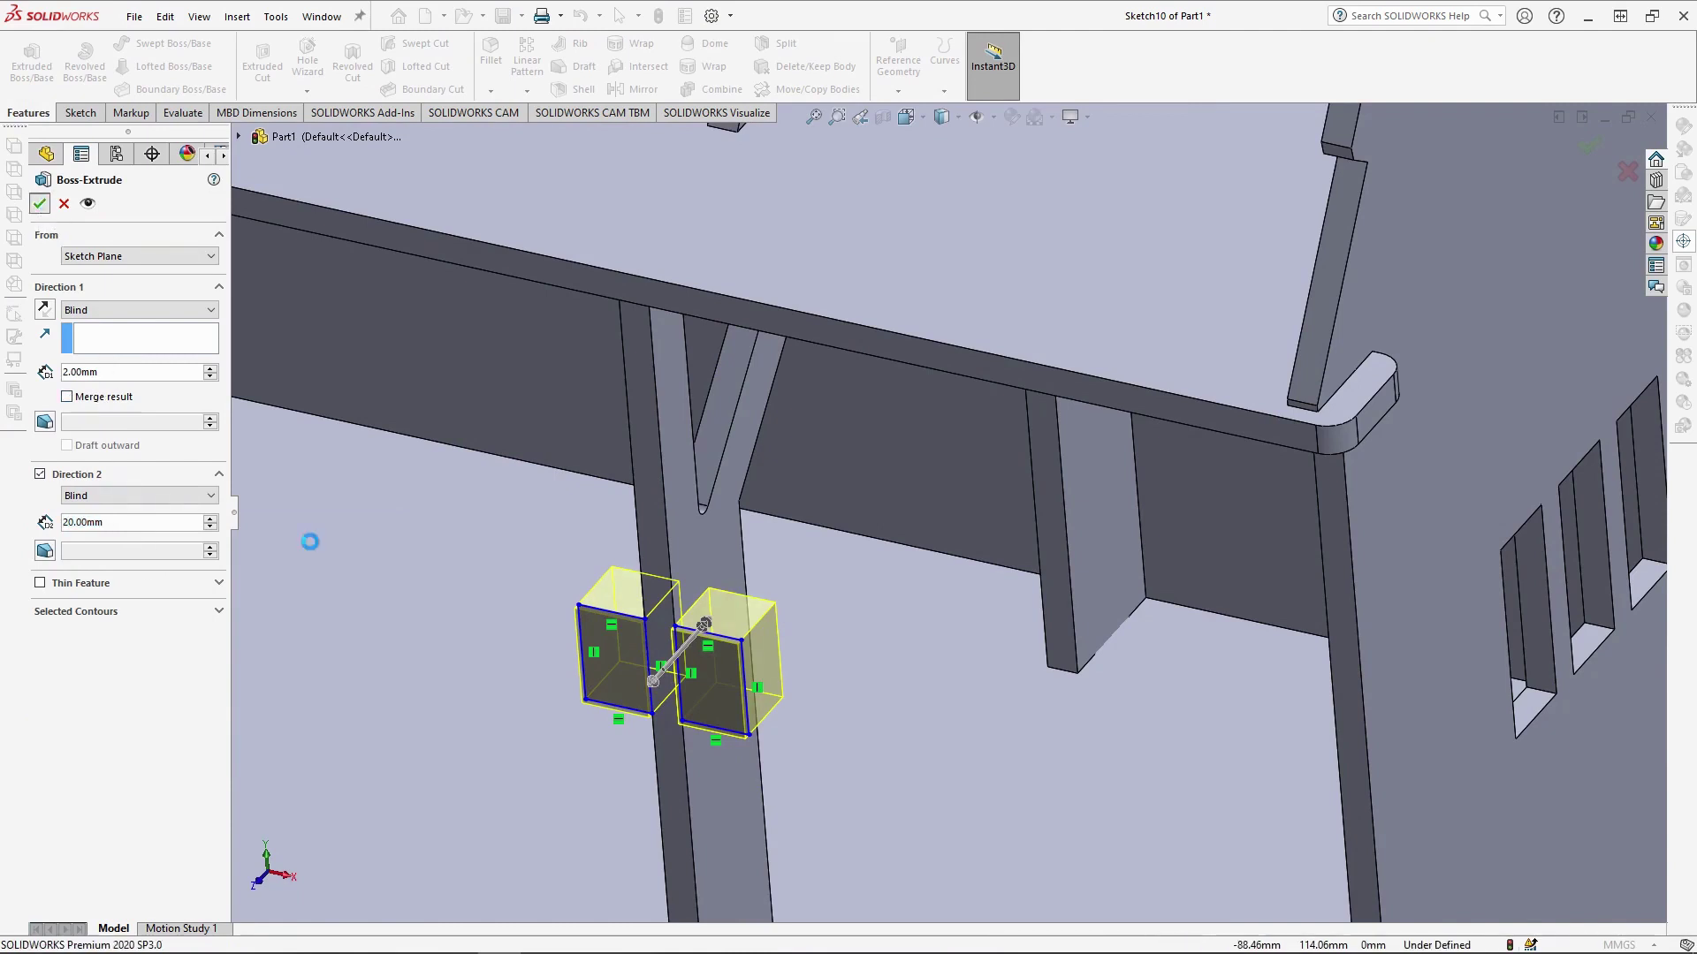
{"action": "scroll", "coordinate": [585, 638], "scroll_direction": "up", "scroll_amount": 5}
{"action": "scroll", "coordinate": [893, 571], "scroll_direction": "down", "scroll_amount": 7}
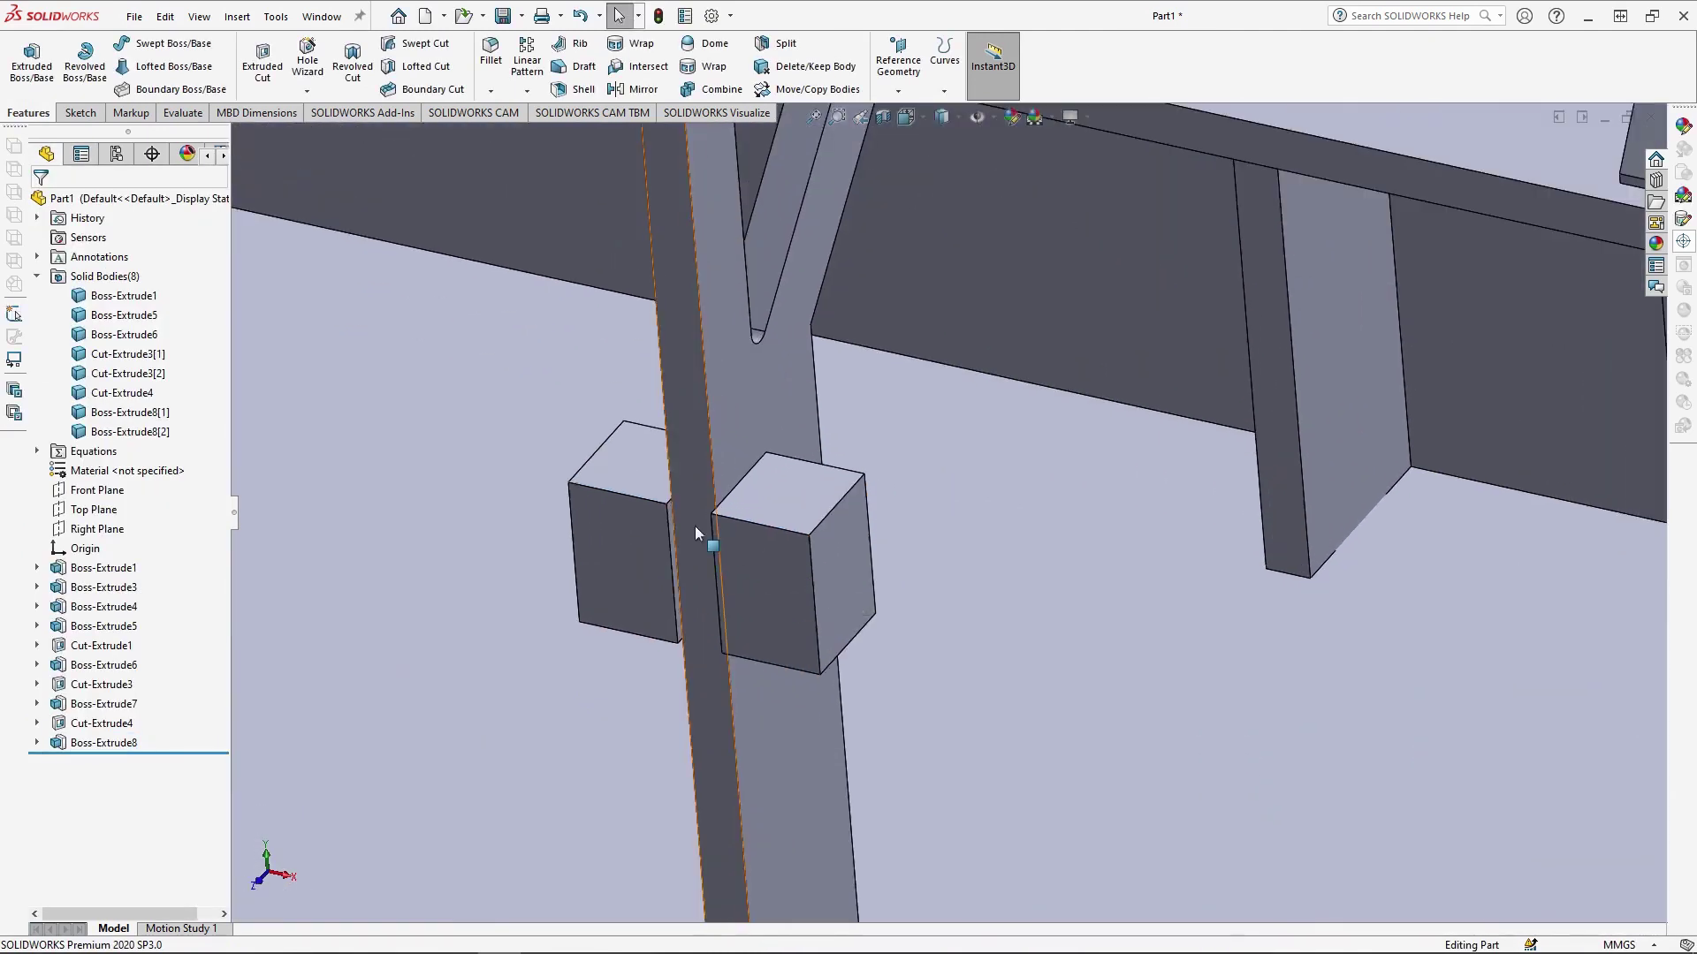
Sketch a rectangle about 11 mm wide and 30 mm high on the left block's inner side face, starting from its front edge
{"action": "scroll", "coordinate": [695, 527], "scroll_direction": "down", "scroll_amount": 5}
{"action": "left_click", "coordinate": [800, 509]}
{"action": "left_click", "coordinate": [848, 443]}
{"action": "left_click", "coordinate": [915, 119]}
{"action": "key", "text": "ctrl+8"}
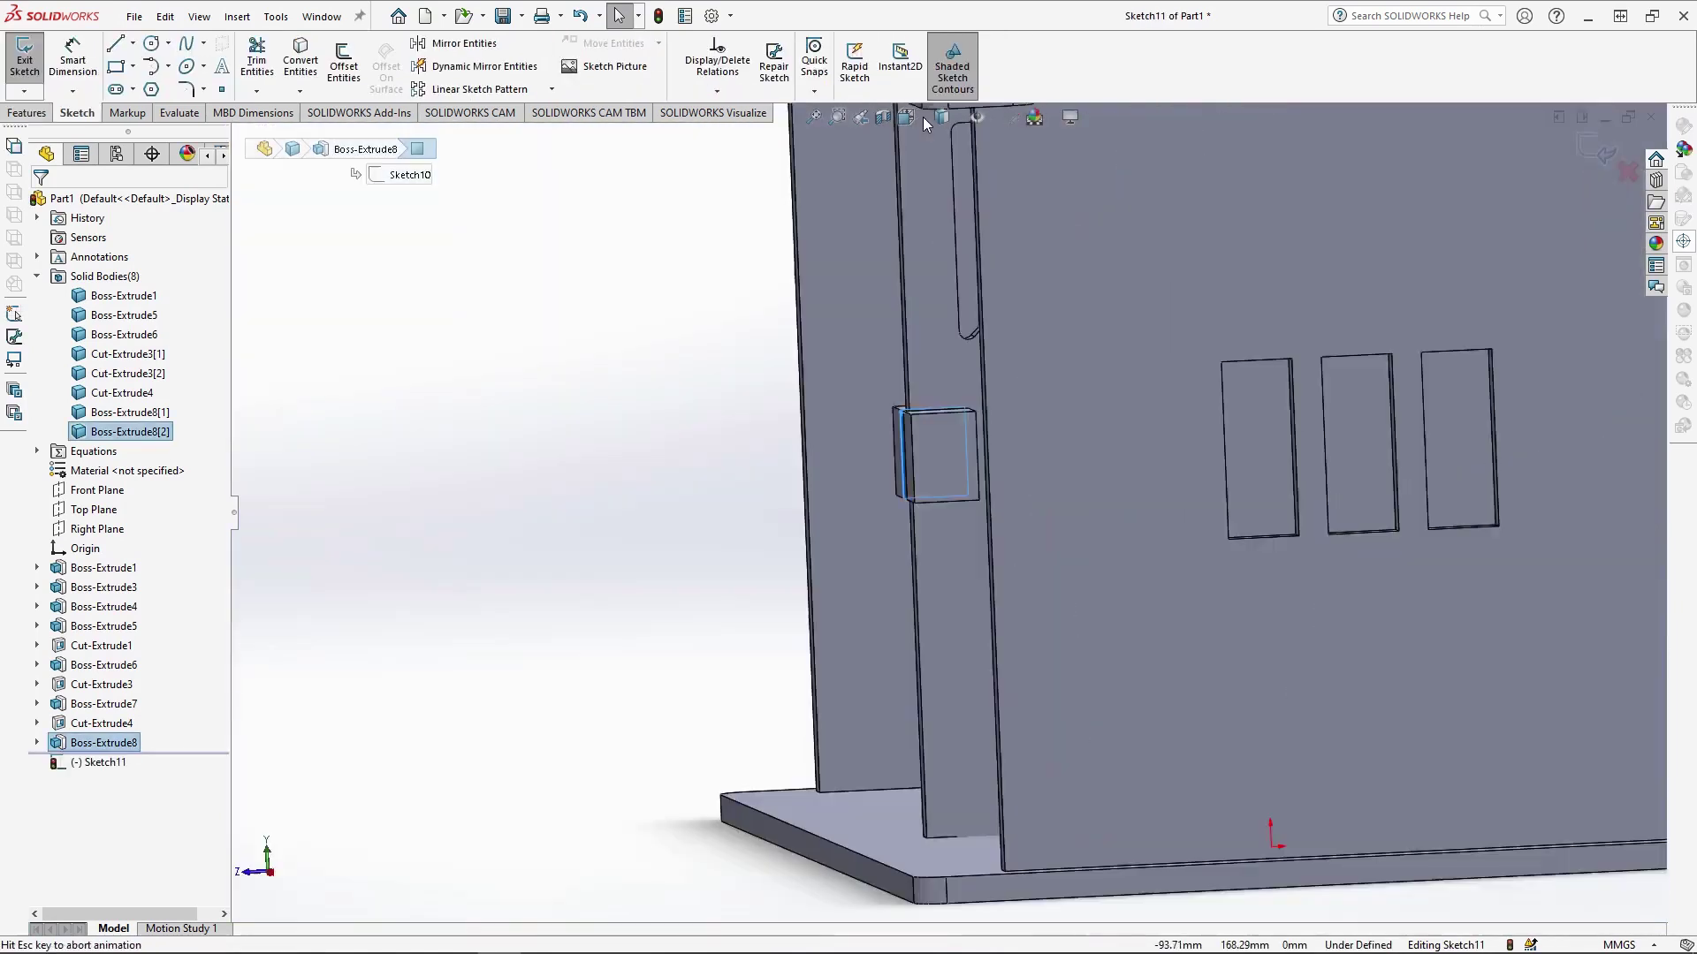
{"action": "scroll", "coordinate": [787, 842], "scroll_direction": "down", "scroll_amount": 6}
{"action": "key", "text": "r"}
{"action": "left_click", "coordinate": [718, 688]}
{"action": "left_click", "coordinate": [803, 454]}
Extrude the rectangle up to the right block's inner front vertex, merging only the two blocks with automatic body selection off
{"action": "scroll", "coordinate": [788, 548], "scroll_direction": "up", "scroll_amount": 4}
{"action": "middle_click_drag", "start_coordinate": [757, 576], "coordinate": [861, 641]}
{"action": "scroll", "coordinate": [627, 346], "scroll_direction": "down", "scroll_amount": 2}
{"action": "left_click", "coordinate": [27, 113]}
{"action": "left_click", "coordinate": [34, 69]}
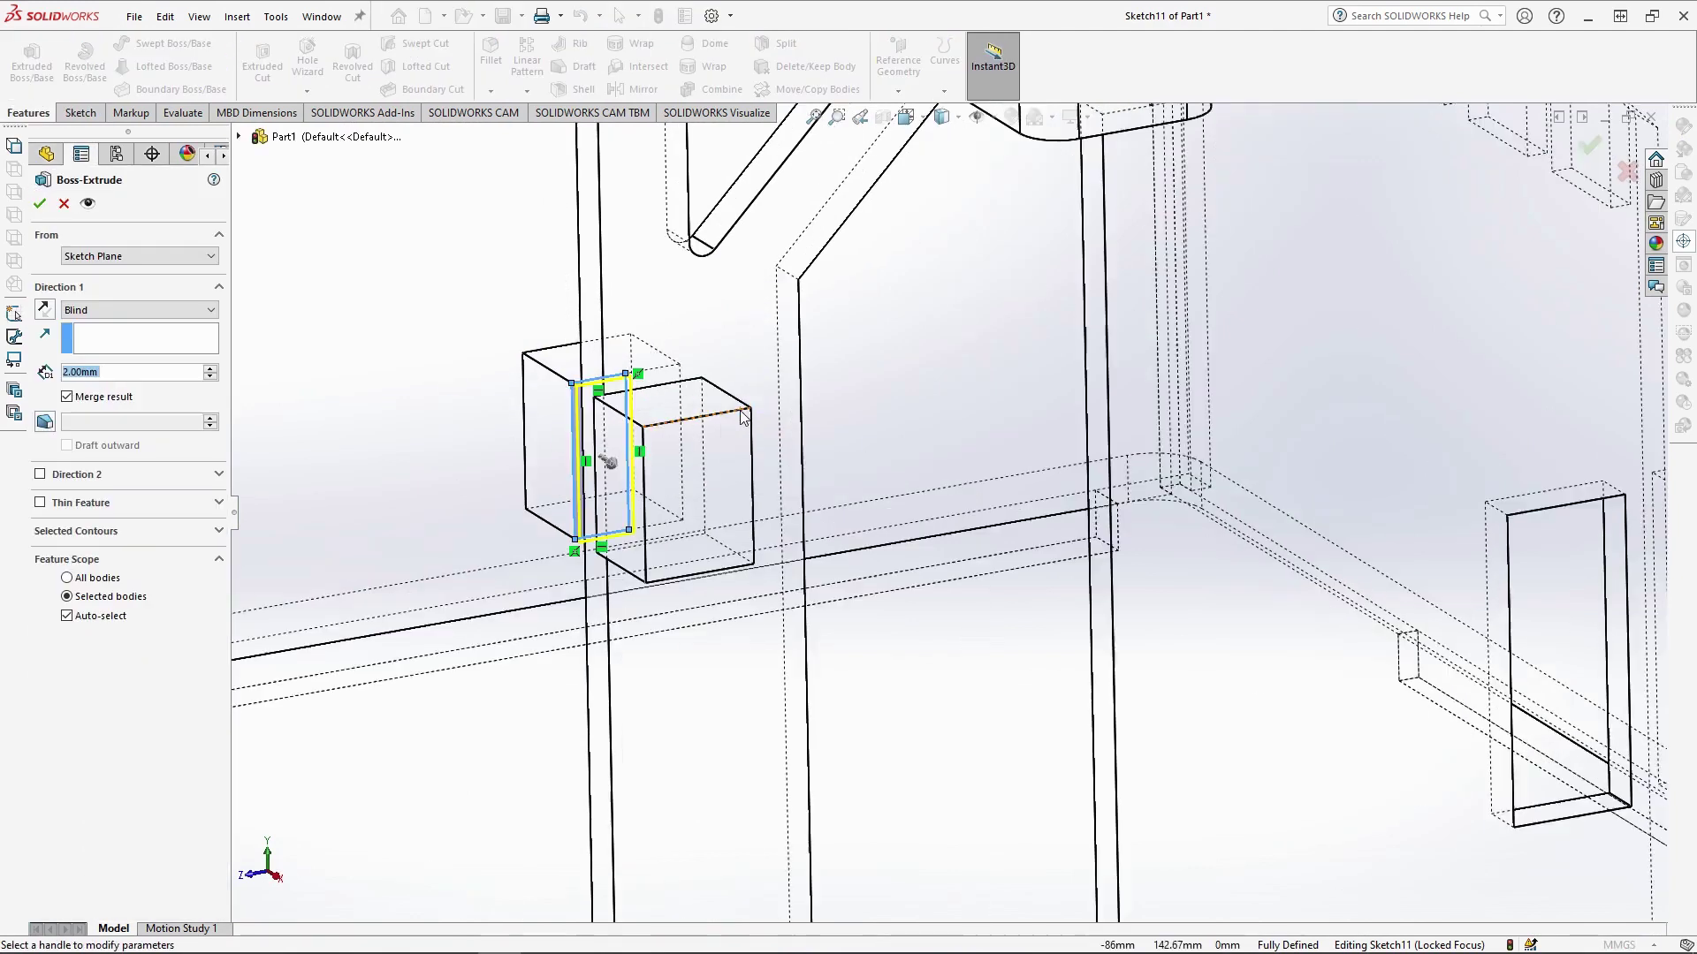
{"action": "scroll", "coordinate": [586, 418], "scroll_direction": "down", "scroll_amount": 2}
{"action": "left_click", "coordinate": [600, 387]}
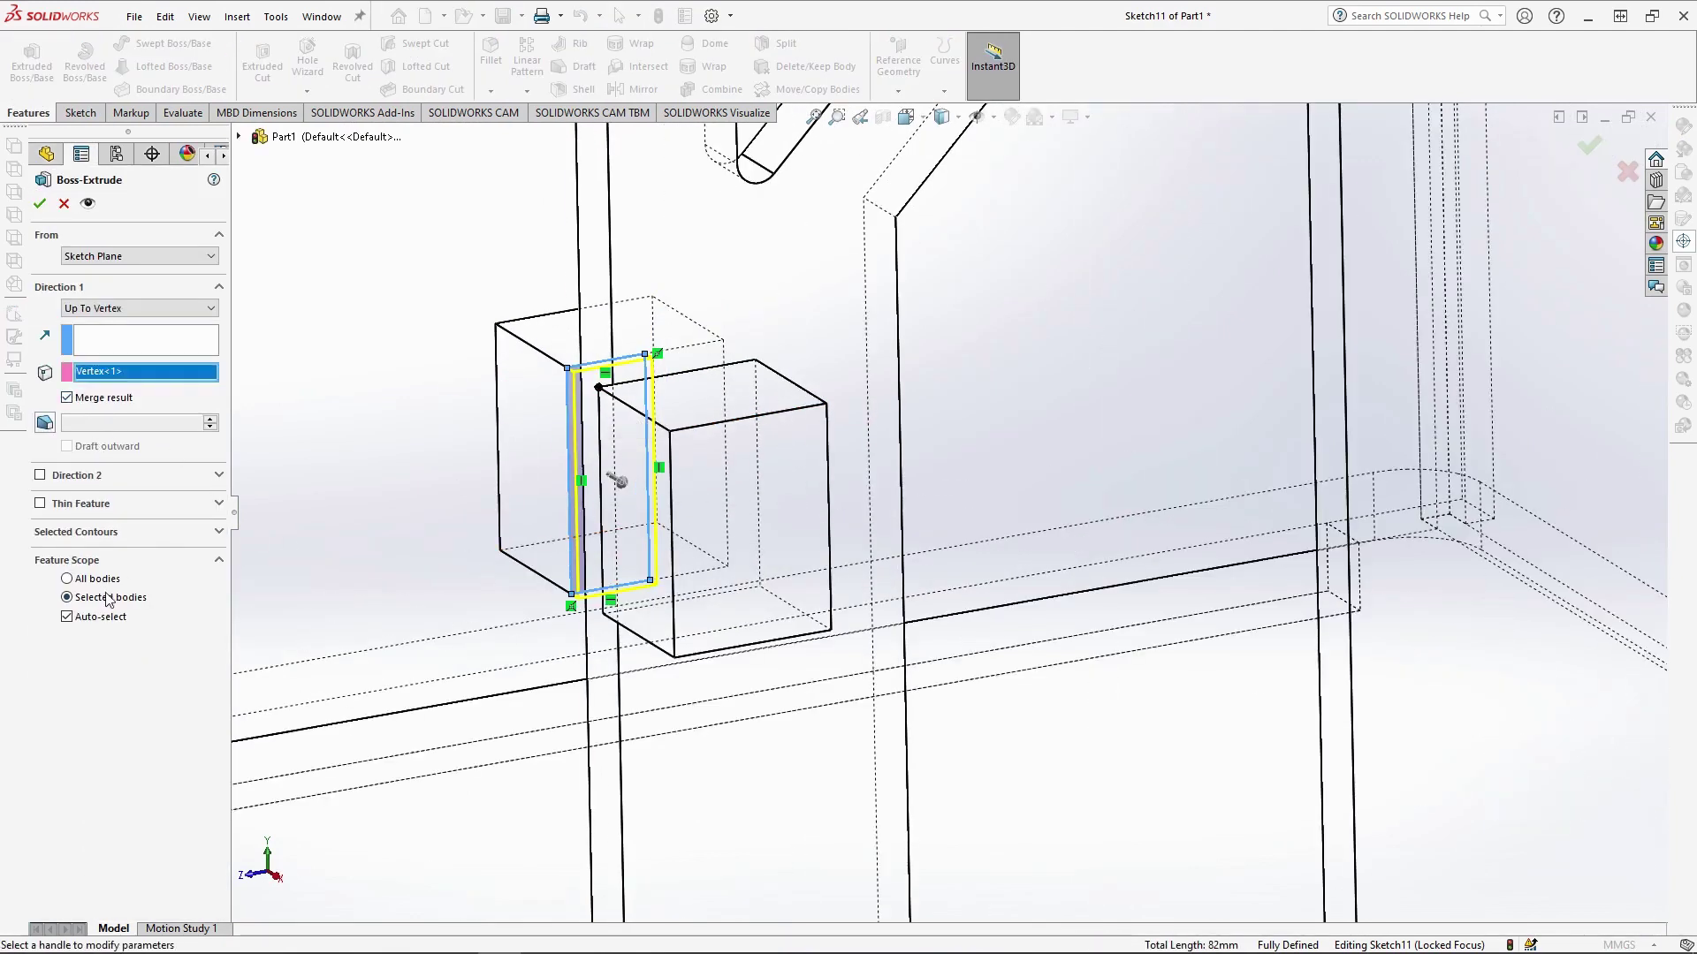
{"action": "left_click", "coordinate": [88, 616]}
{"action": "left_click", "coordinate": [38, 205]}
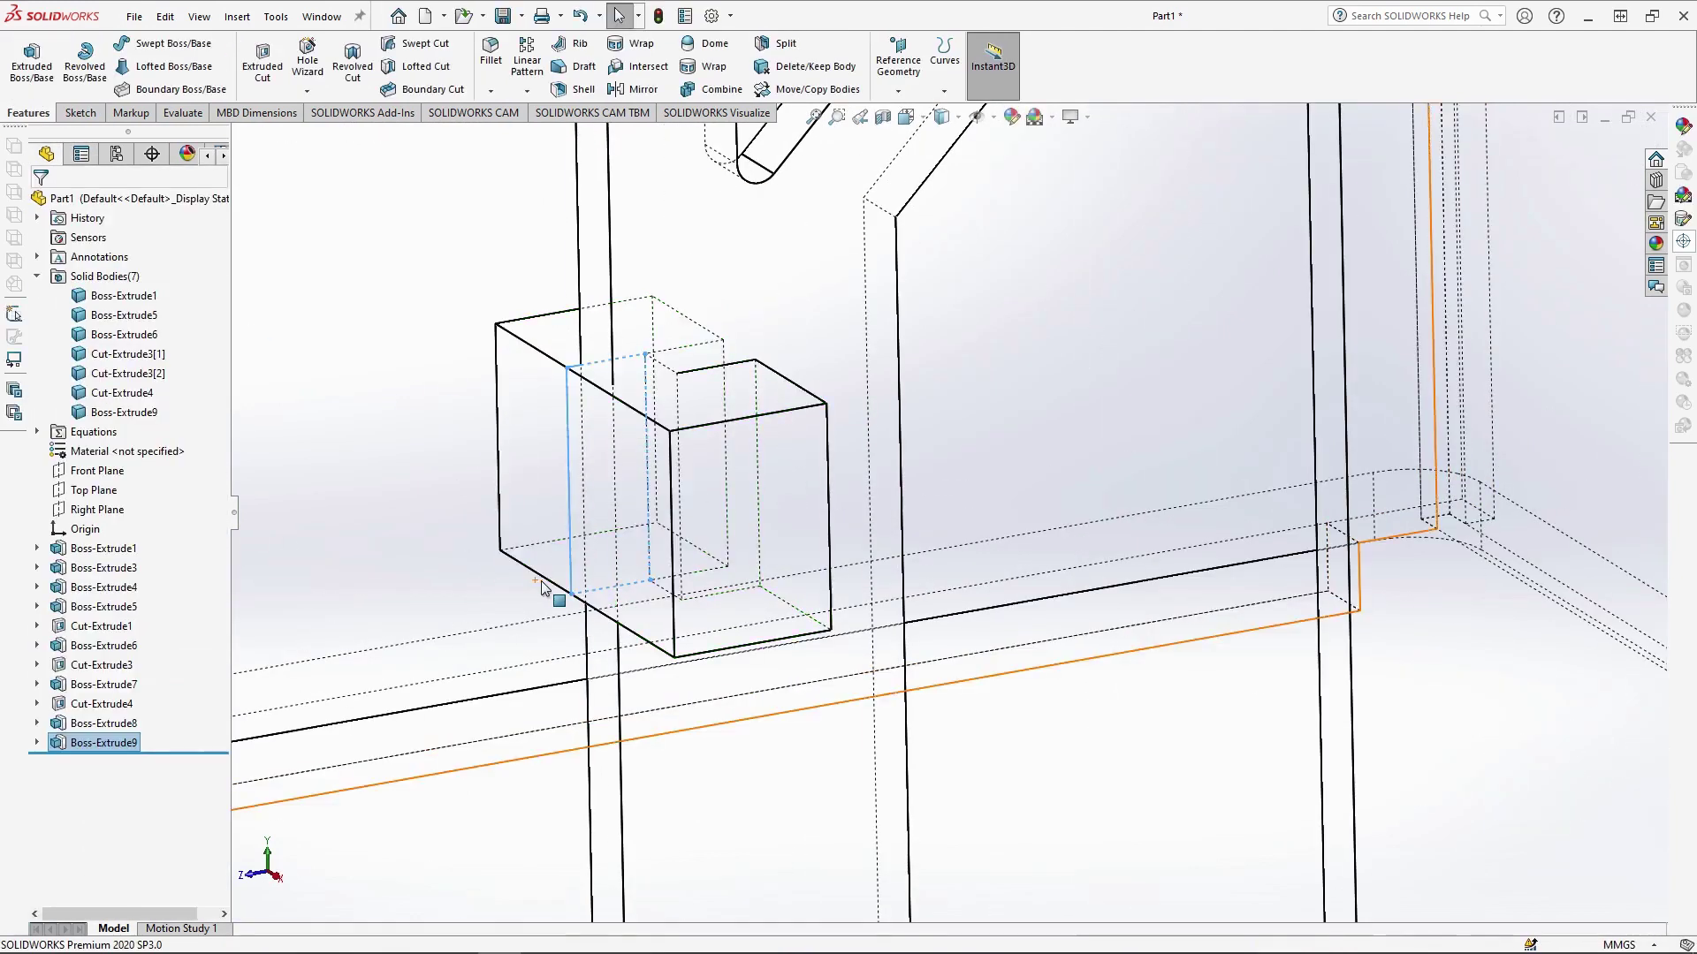
Sketch a rectangle about 9 mm wide and 30 mm high on the partition's side face, from its front edge to the bridge's rear edge
{"action": "scroll", "coordinate": [549, 586], "scroll_direction": "up", "scroll_amount": 4}
{"action": "middle_click_drag", "start_coordinate": [751, 481], "coordinate": [932, 492]}
{"action": "scroll", "coordinate": [1031, 411], "scroll_direction": "down", "scroll_amount": 1}
{"action": "left_click", "coordinate": [765, 353]}
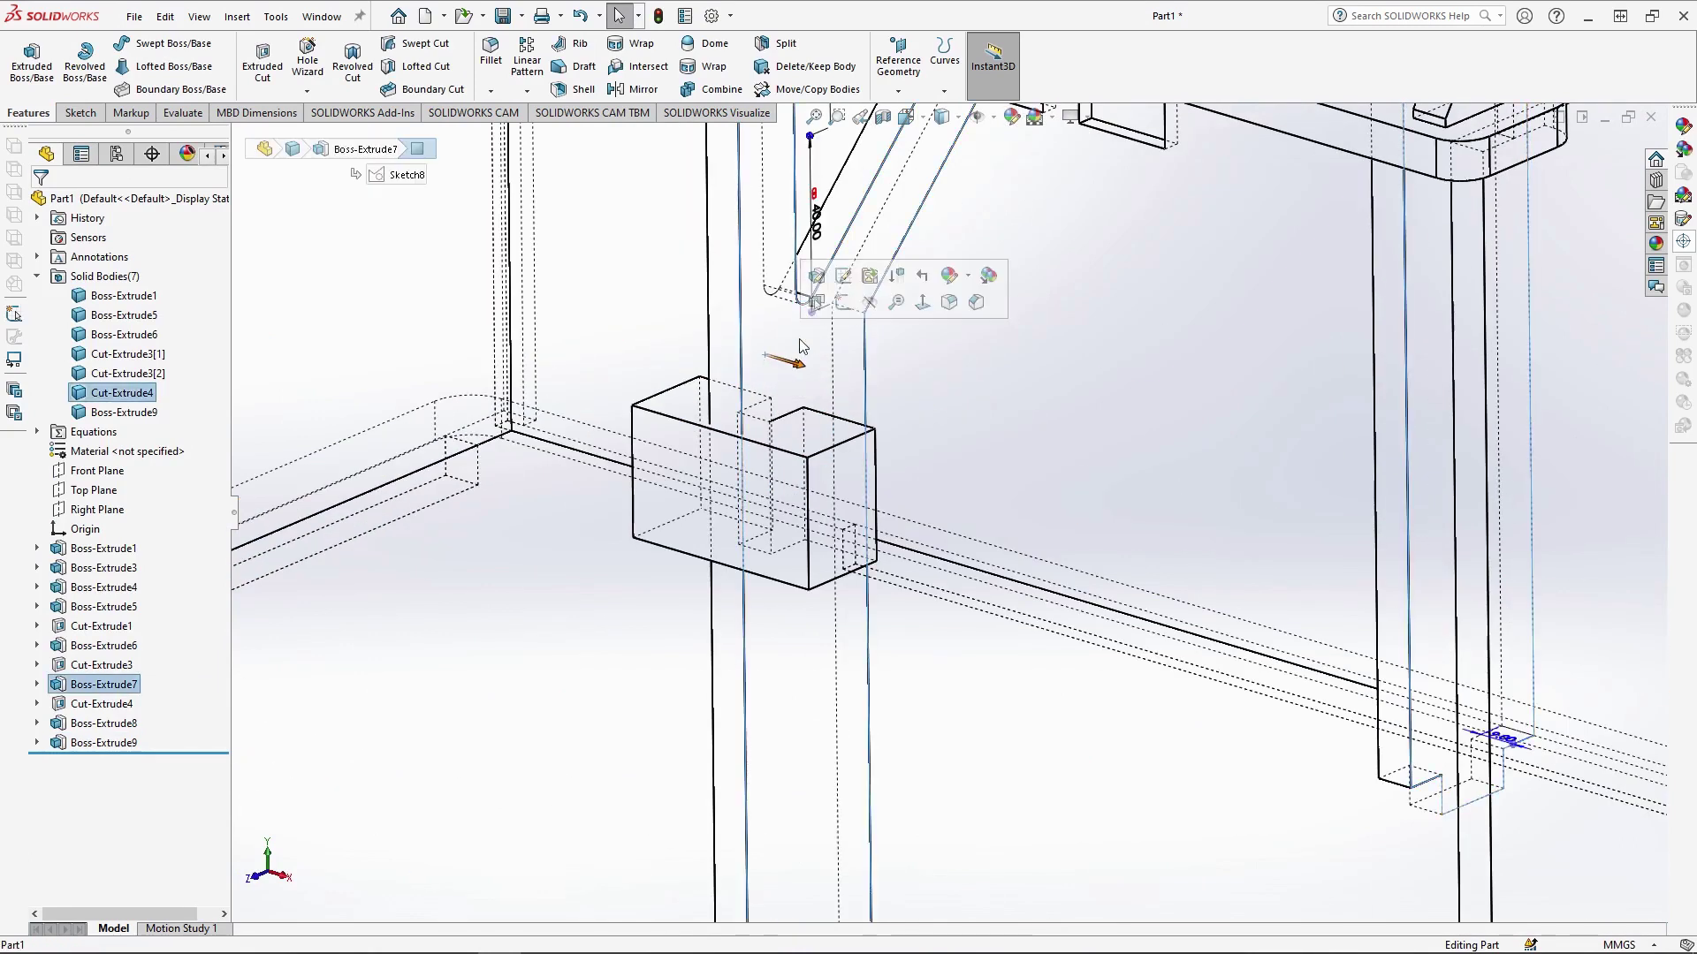
{"action": "left_click", "coordinate": [852, 306]}
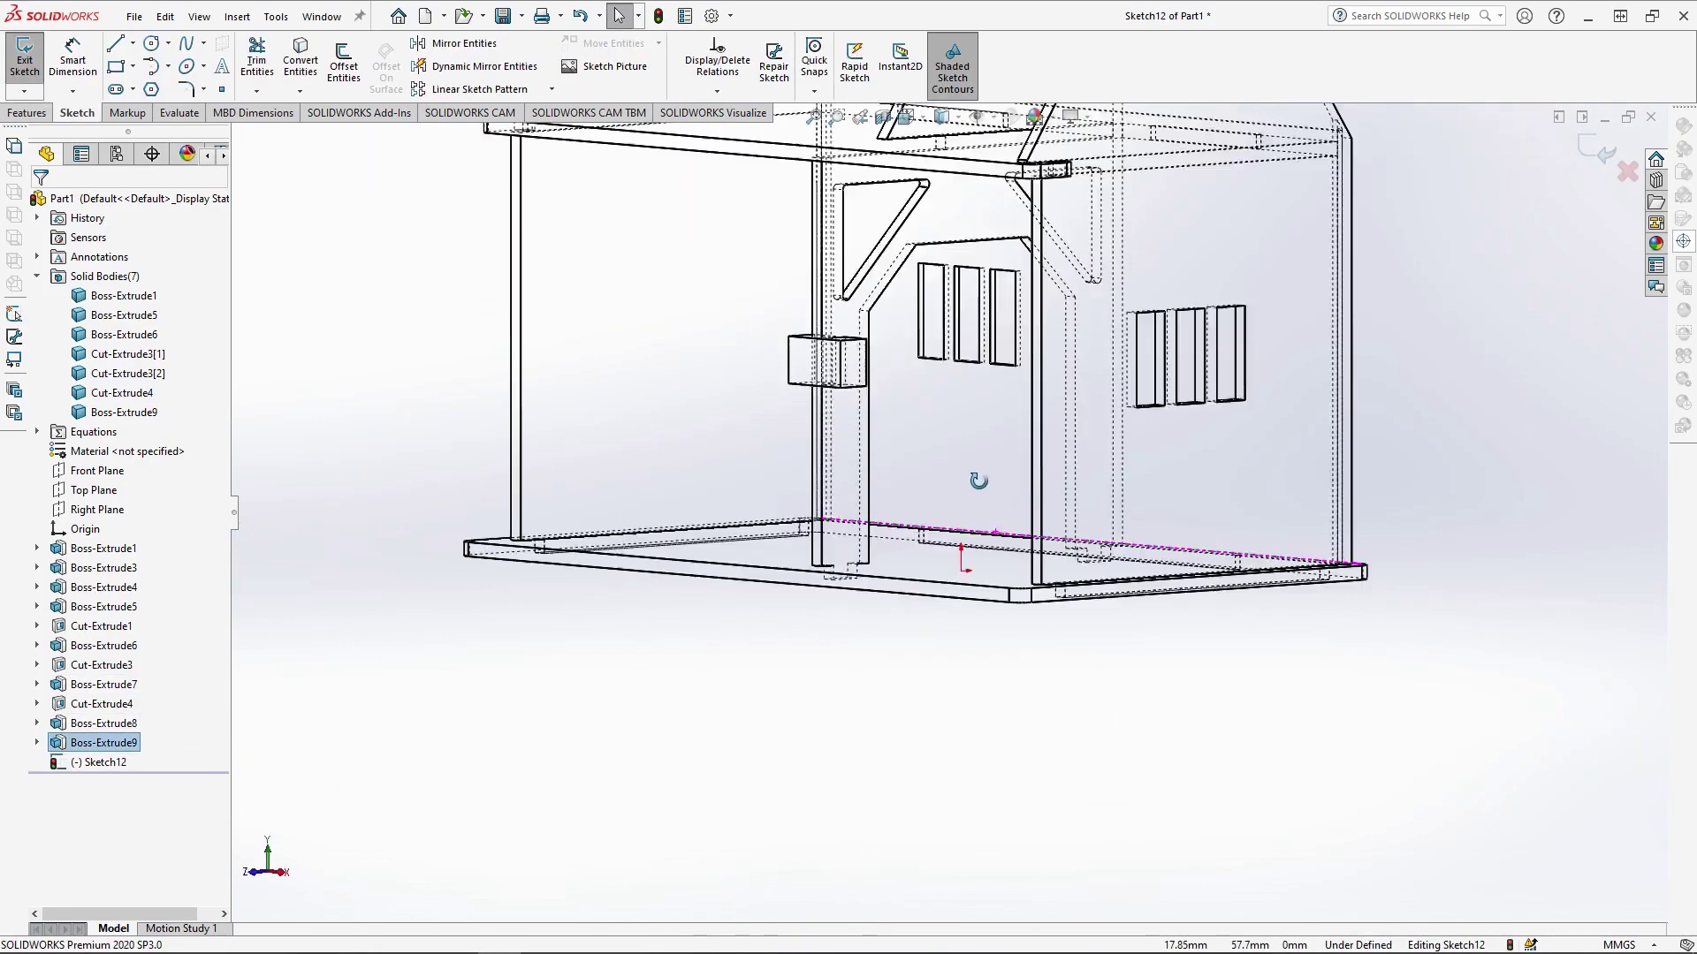
{"action": "left_click", "coordinate": [123, 69]}
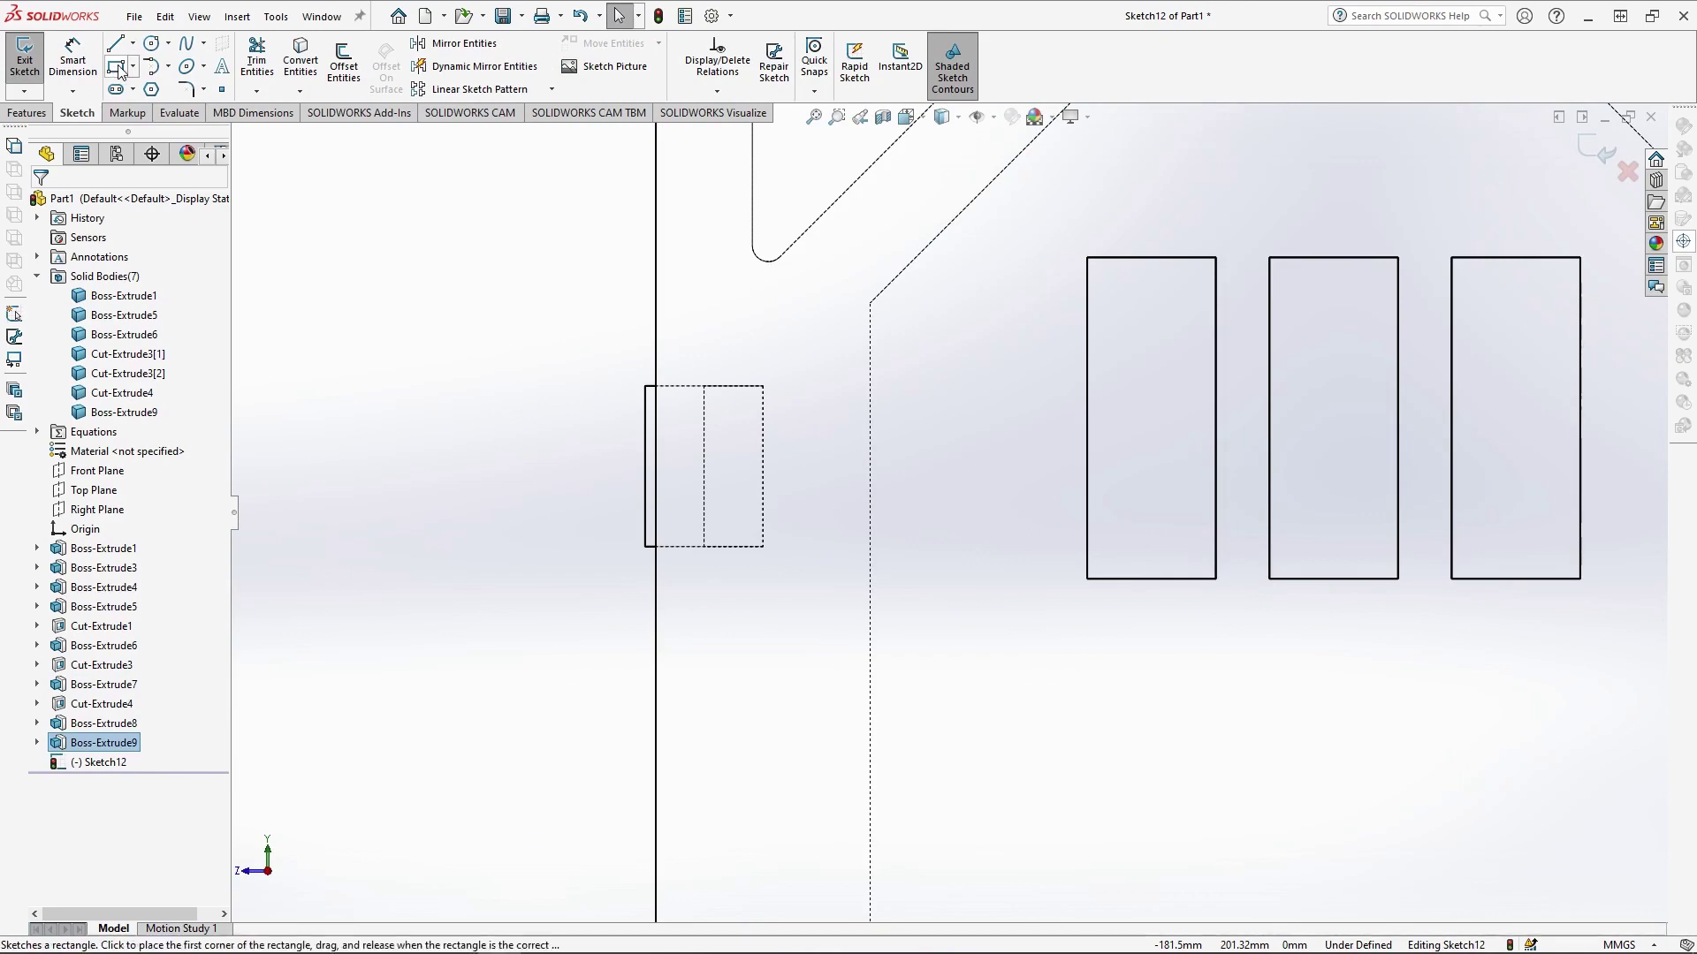
{"action": "left_click", "coordinate": [115, 69]}
{"action": "left_click_drag", "start_coordinate": [703, 385], "coordinate": [656, 547]}
{"action": "key", "text": "Return"}
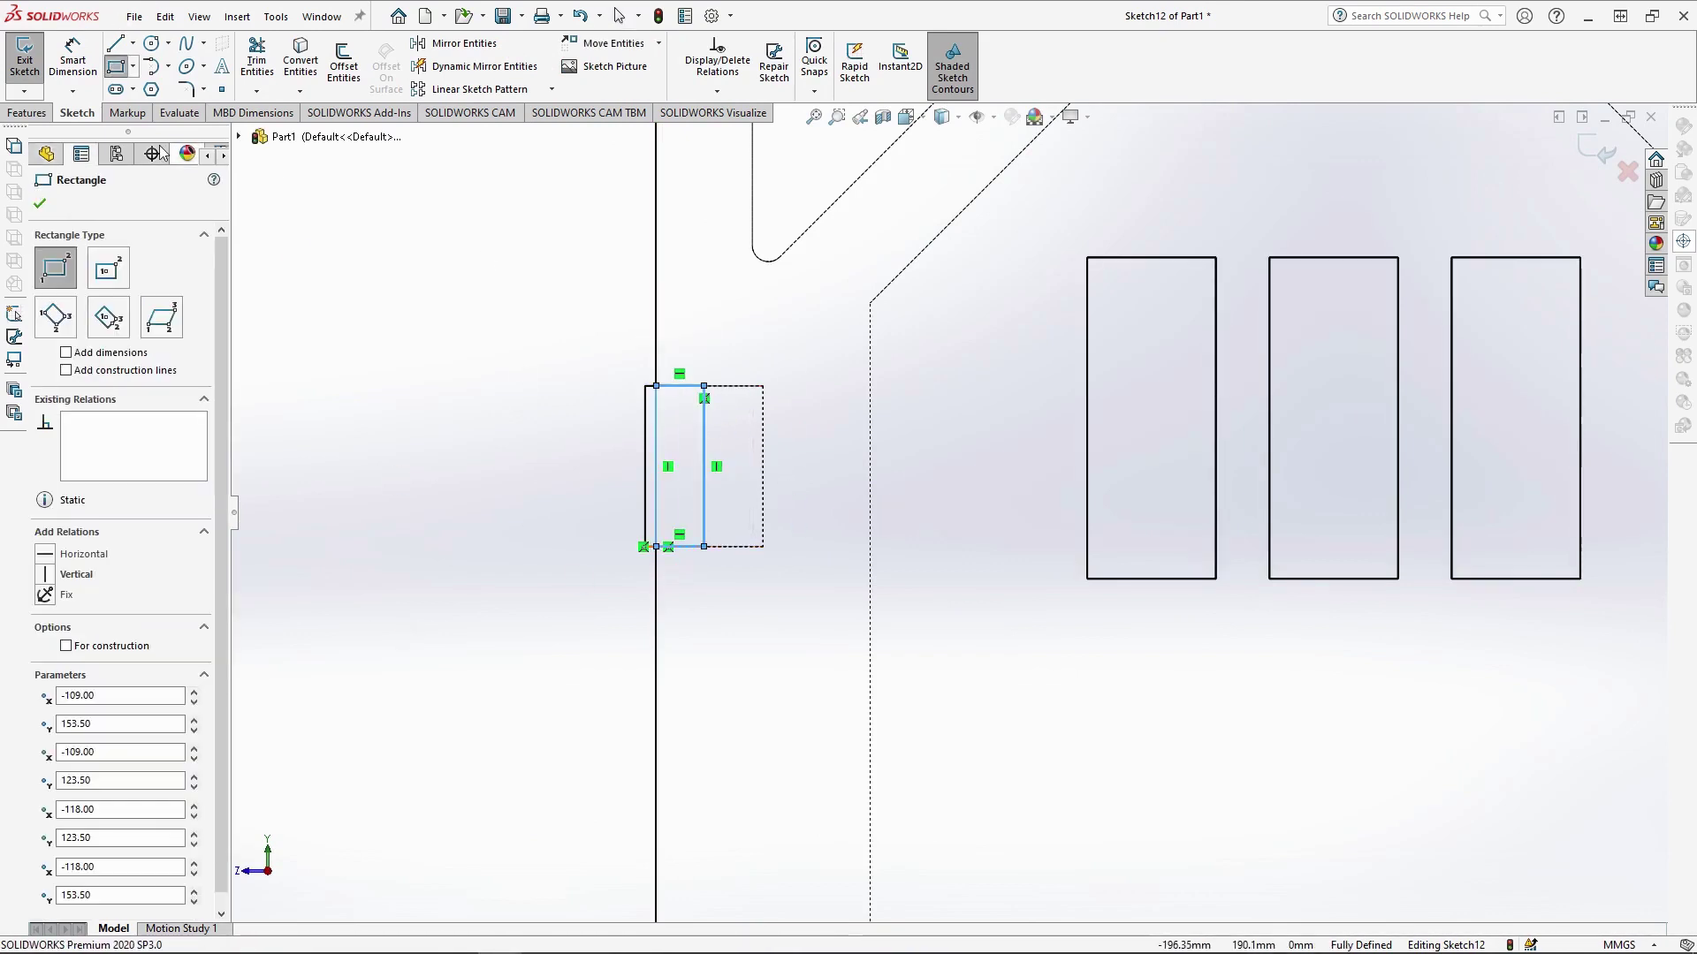
Cut the rectangle 9 mm blind through the partition only, with automatic body selection turned off
{"action": "left_click", "coordinate": [28, 112]}
{"action": "left_click", "coordinate": [262, 62]}
{"action": "scroll", "coordinate": [623, 369], "scroll_direction": "down", "scroll_amount": 4}
{"action": "middle_click_drag", "start_coordinate": [1016, 610], "coordinate": [1299, 780]}
{"action": "scroll", "coordinate": [1299, 781], "scroll_direction": "down", "scroll_amount": 4}
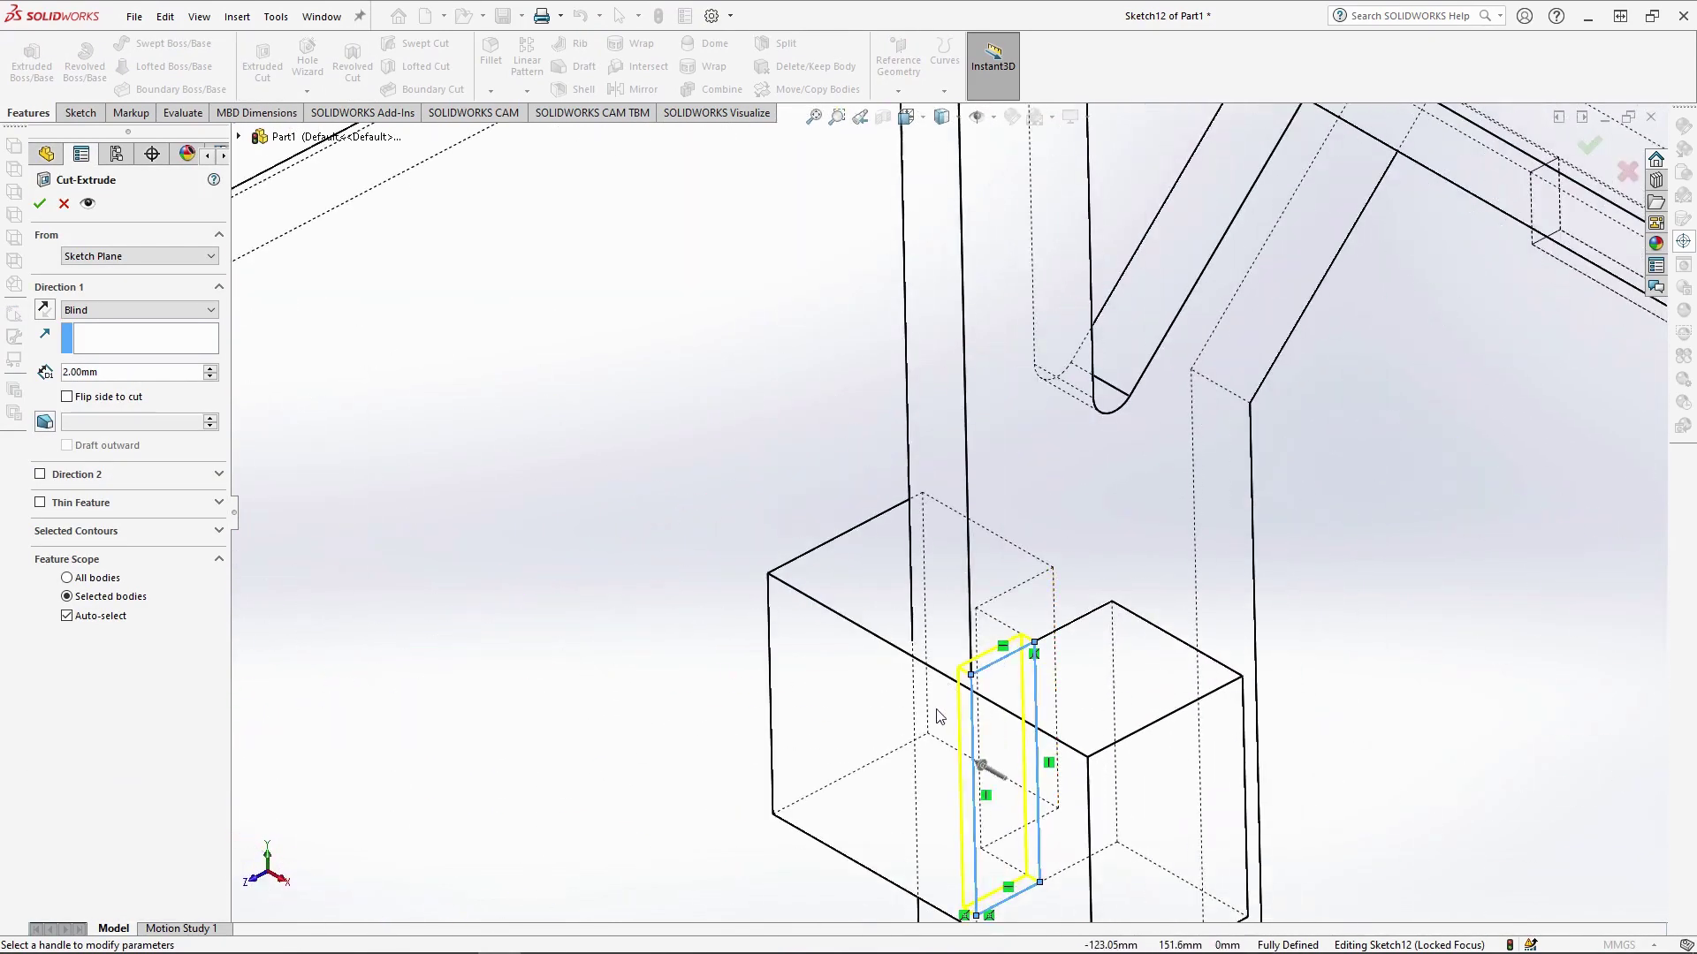
{"action": "type", "text": "9"}
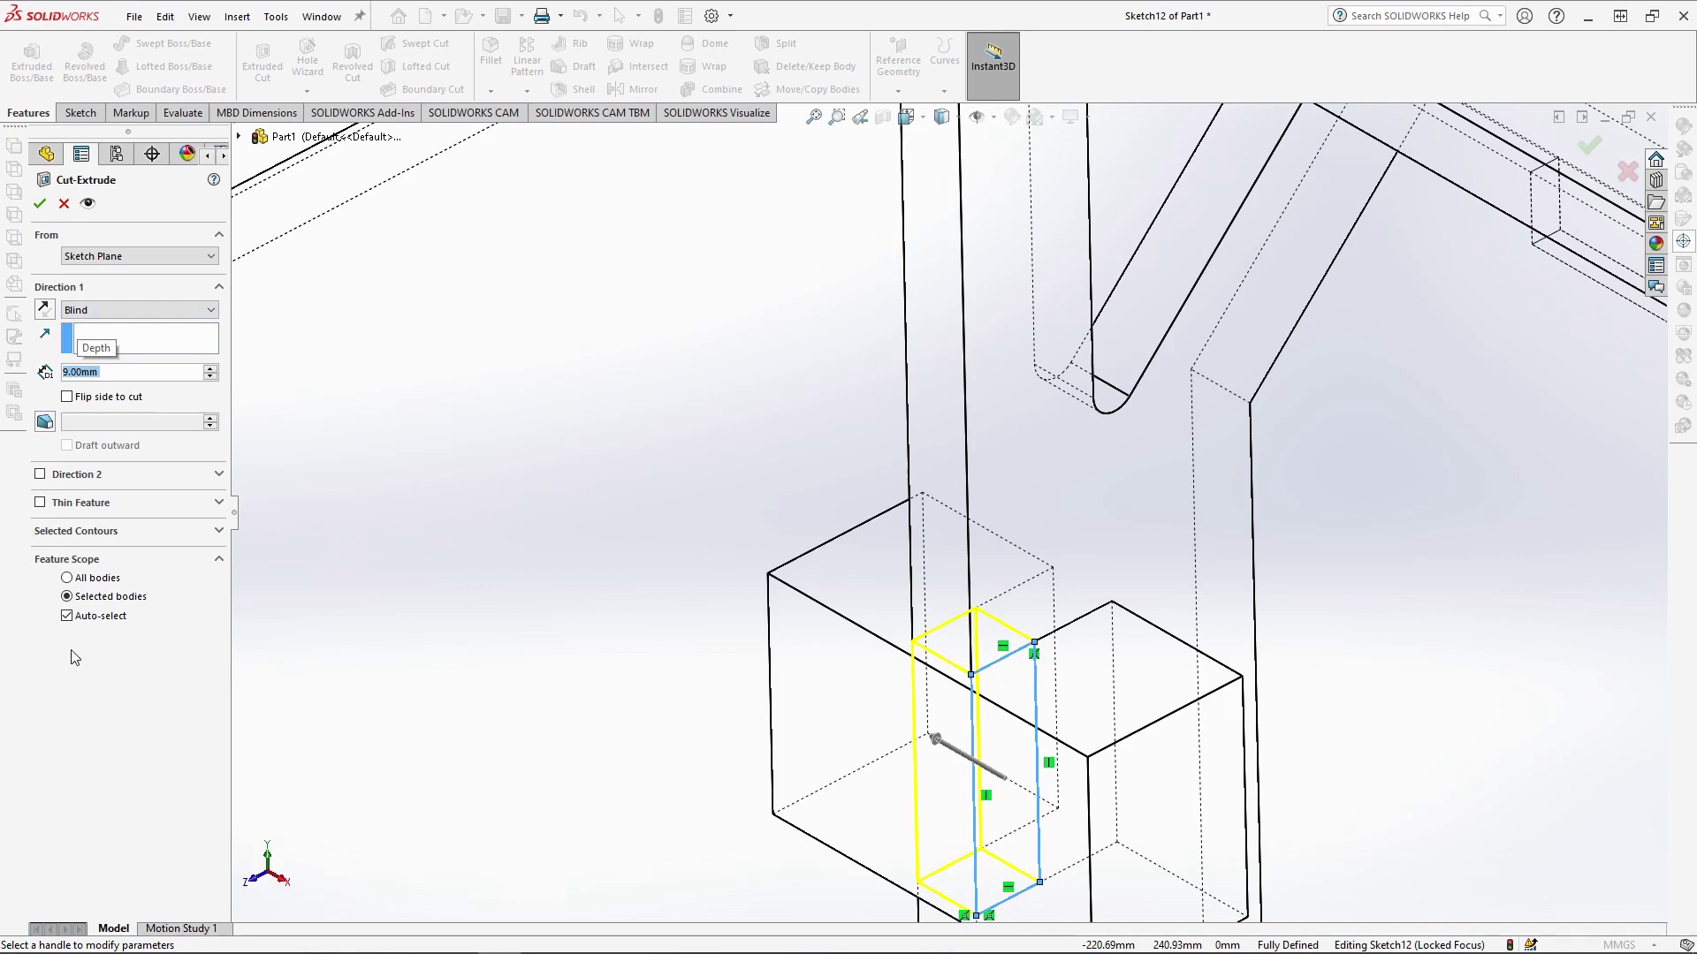
{"action": "left_click", "coordinate": [99, 615]}
{"action": "left_click", "coordinate": [1157, 453]}
{"action": "key", "text": "Return"}
{"action": "scroll", "coordinate": [837, 655], "scroll_direction": "up", "scroll_amount": 4}
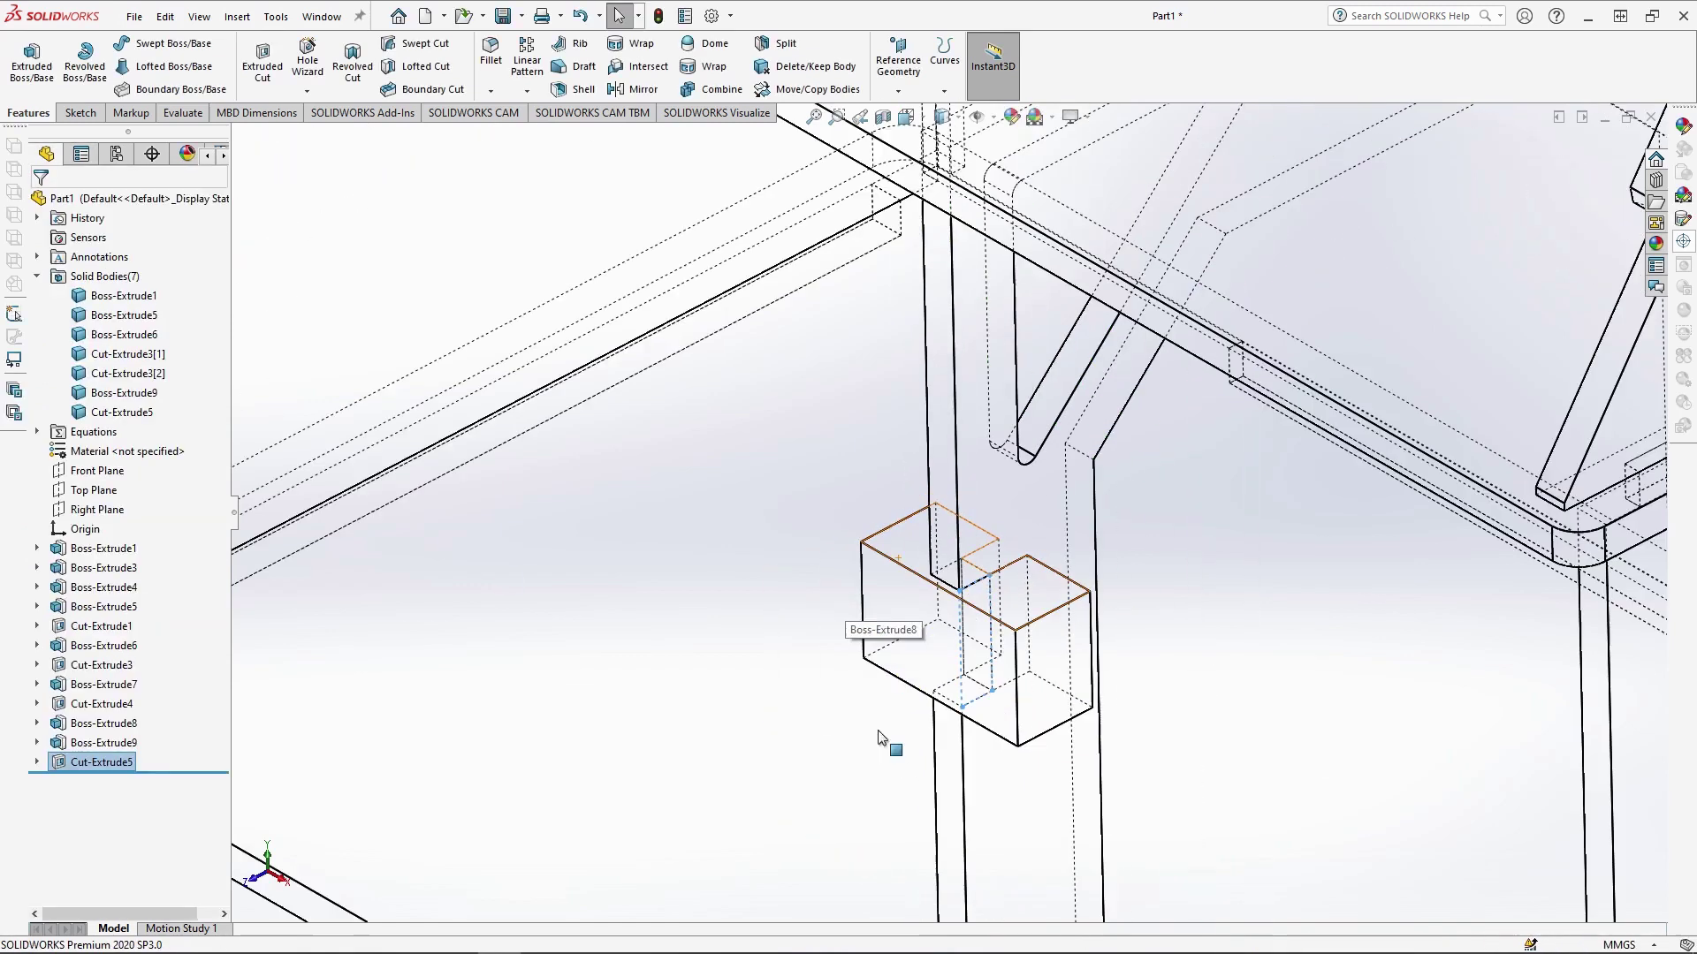
Switch the display back to shaded with edges and inspect the block fitted on the partition
{"action": "left_click", "coordinate": [942, 116]}
{"action": "left_click", "coordinate": [942, 141]}
{"action": "scroll", "coordinate": [893, 460], "scroll_direction": "up", "scroll_amount": 5}
{"action": "key", "text": "Escape"}
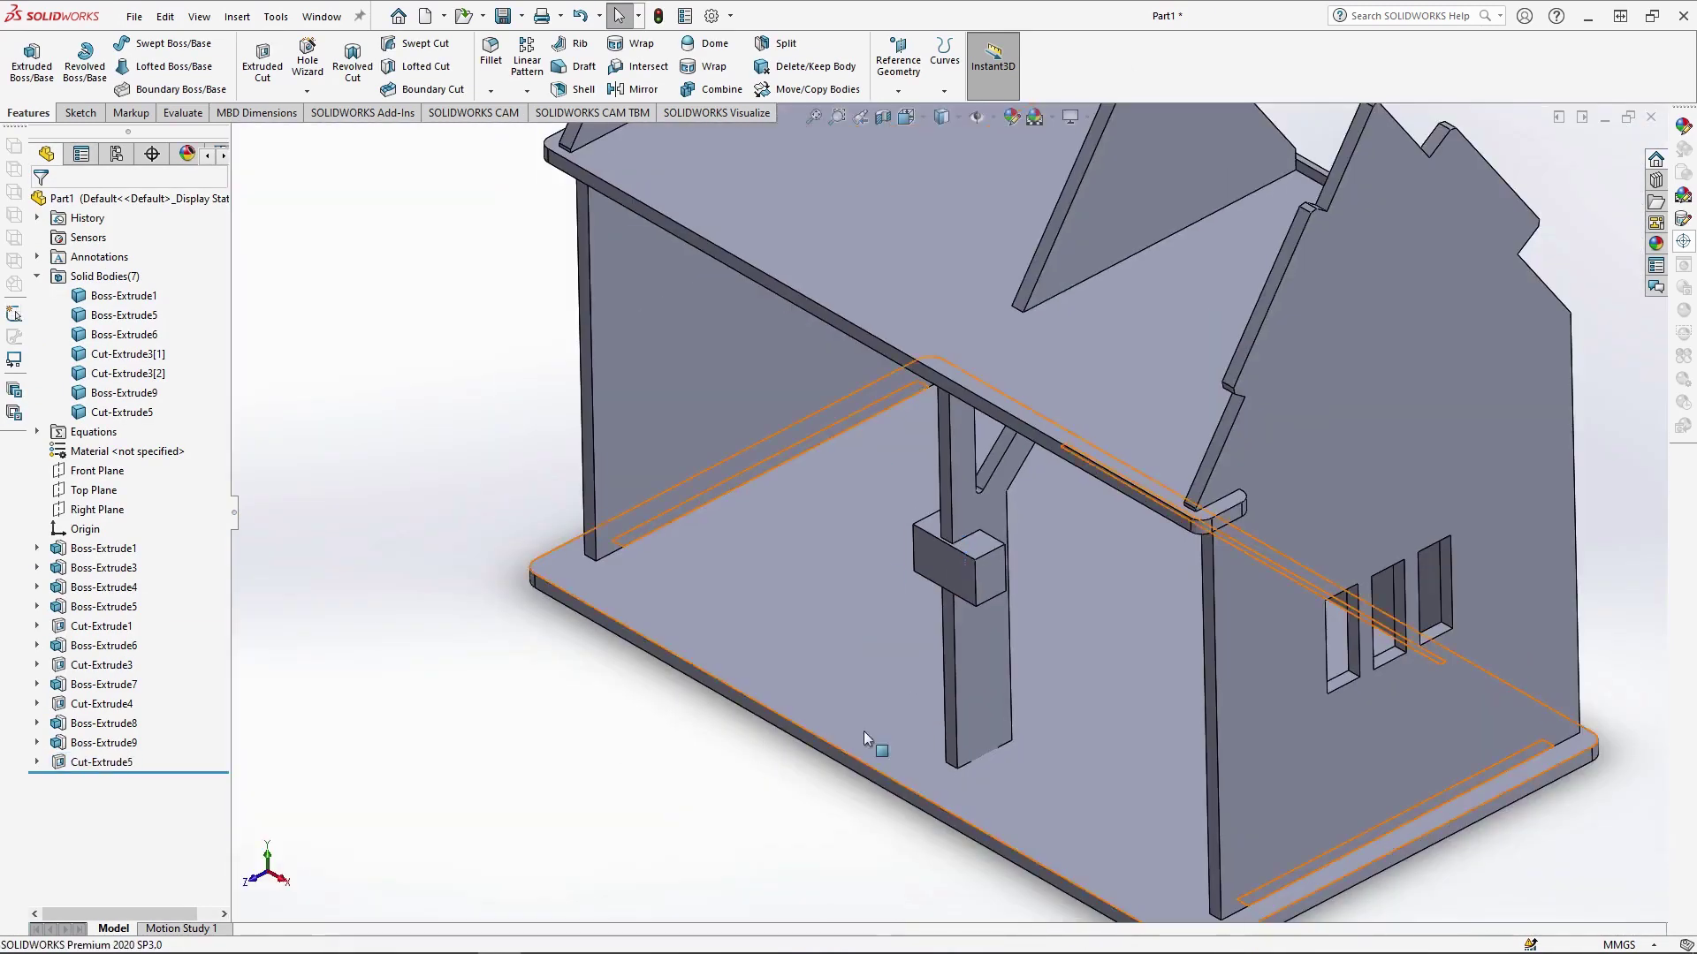
{"action": "middle_click_drag", "start_coordinate": [864, 731], "coordinate": [1079, 687]}
{"action": "scroll", "coordinate": [1179, 421], "scroll_direction": "up", "scroll_amount": 3}
{"action": "scroll", "coordinate": [1329, 401], "scroll_direction": "down", "scroll_amount": 2}
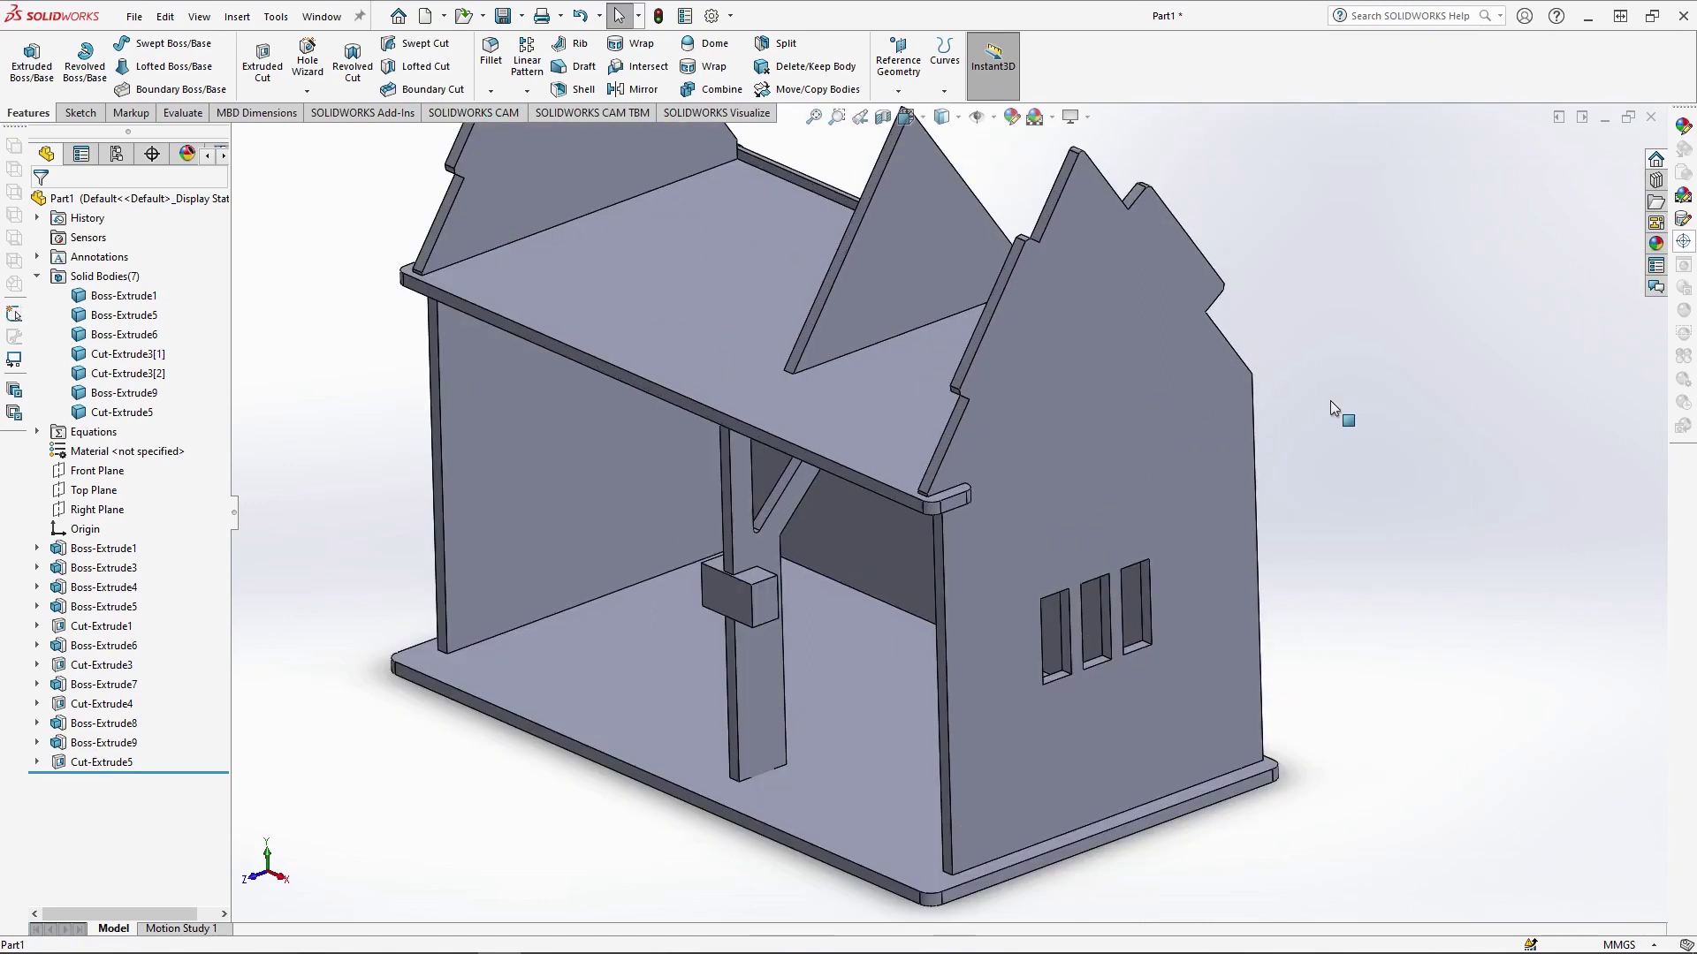
Start a sketch on the joined block's front face and draw a vertical centerline between its top and bottom edge midpoints
{"action": "left_click", "coordinate": [731, 594]}
{"action": "left_click", "coordinate": [853, 512]}
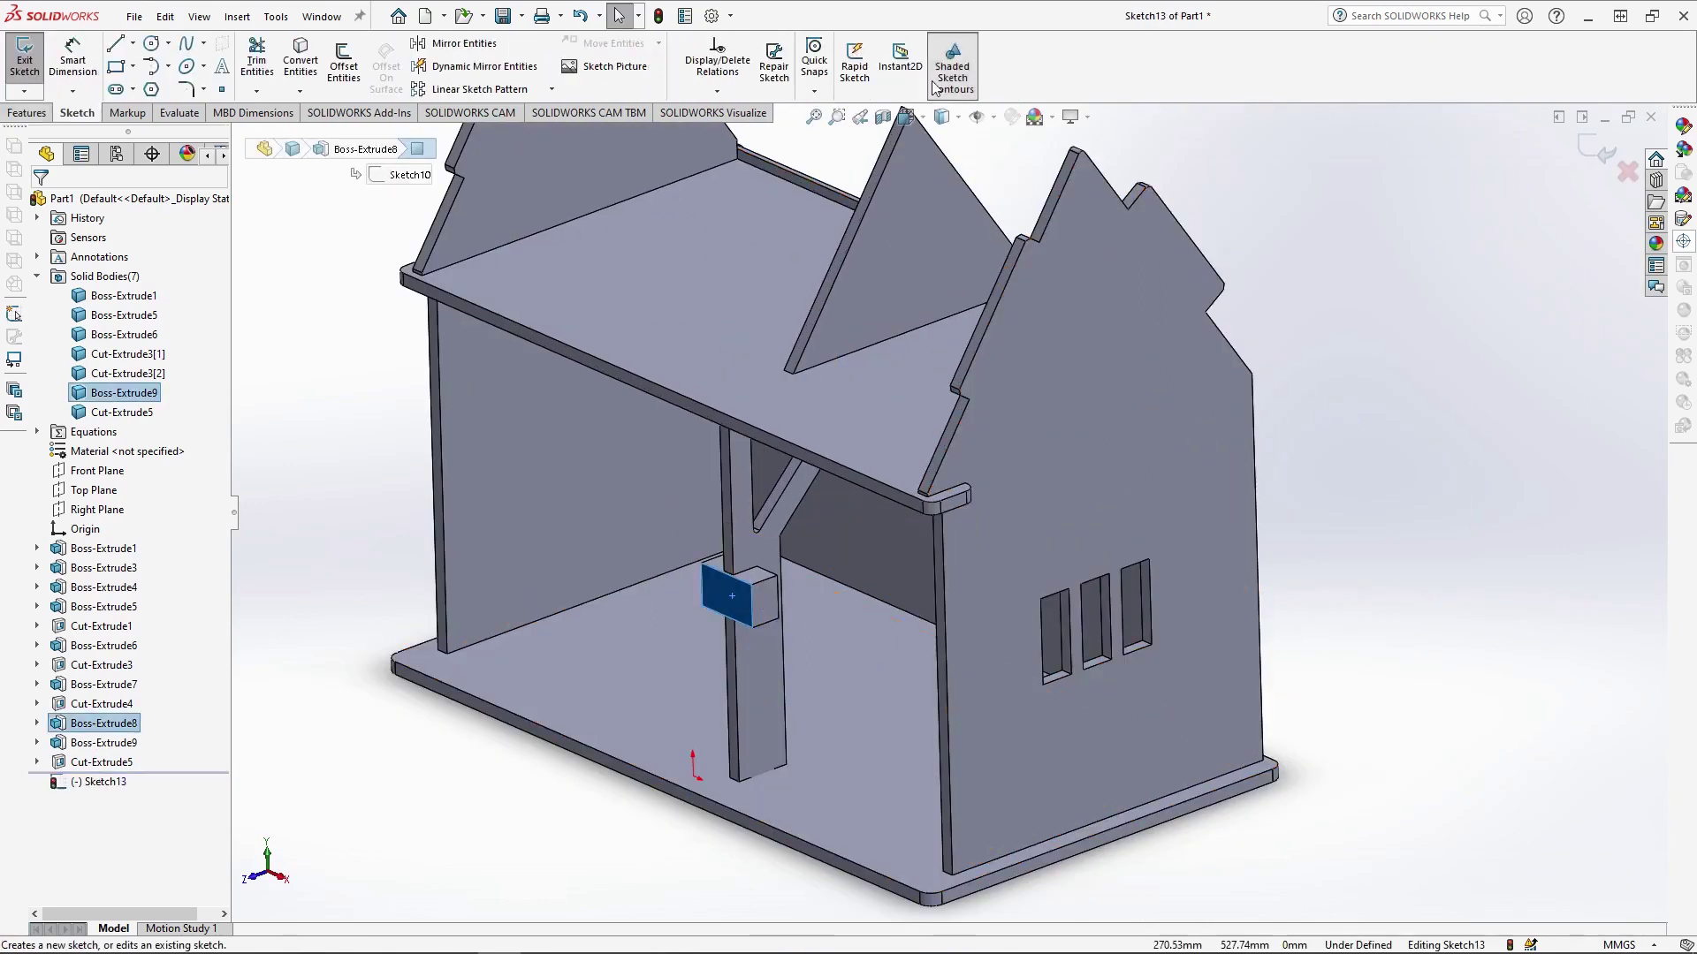
{"action": "left_click", "coordinate": [906, 117]}
{"action": "left_click", "coordinate": [1002, 217]}
{"action": "scroll", "coordinate": [1085, 710], "scroll_direction": "down", "scroll_amount": 5}
{"action": "left_click", "coordinate": [135, 46]}
{"action": "left_click", "coordinate": [152, 87]}
{"action": "left_click", "coordinate": [760, 451]}
{"action": "left_click", "coordinate": [760, 585]}
{"action": "key", "text": "Escape"}
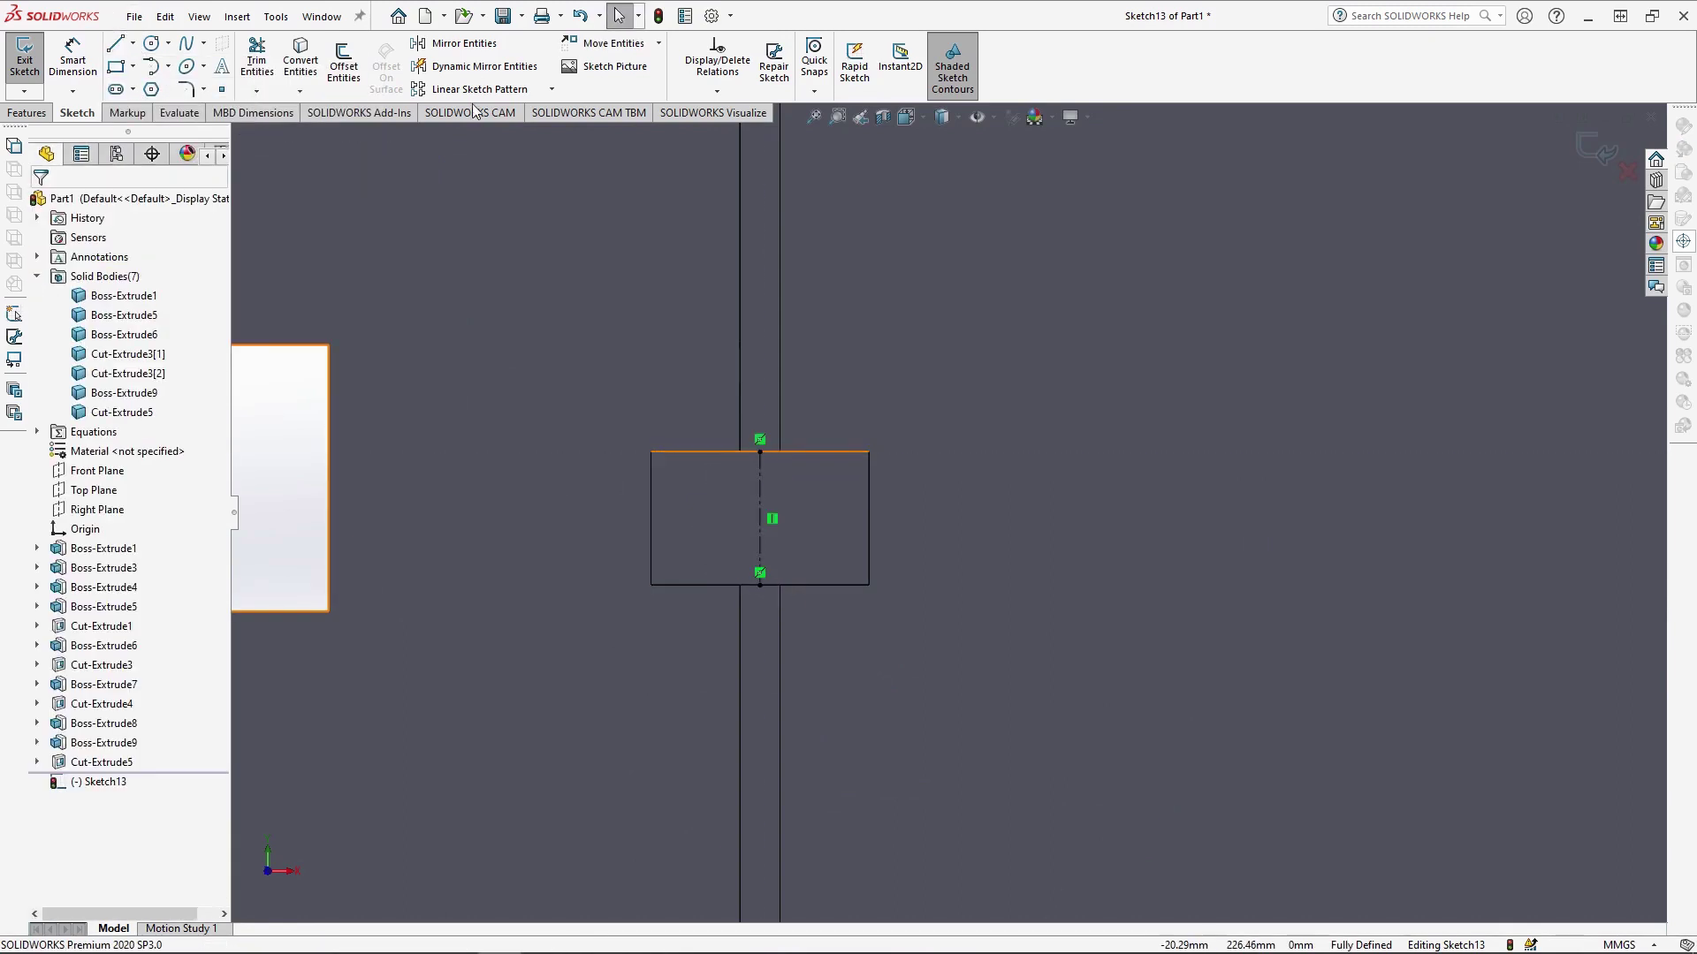
Turn on dynamic mirroring about the vertical centerline and draw a 12.25 mm horizontal centerline from the block's left edge midpoint
{"action": "left_click", "coordinate": [485, 66]}
{"action": "left_click", "coordinate": [760, 495]}
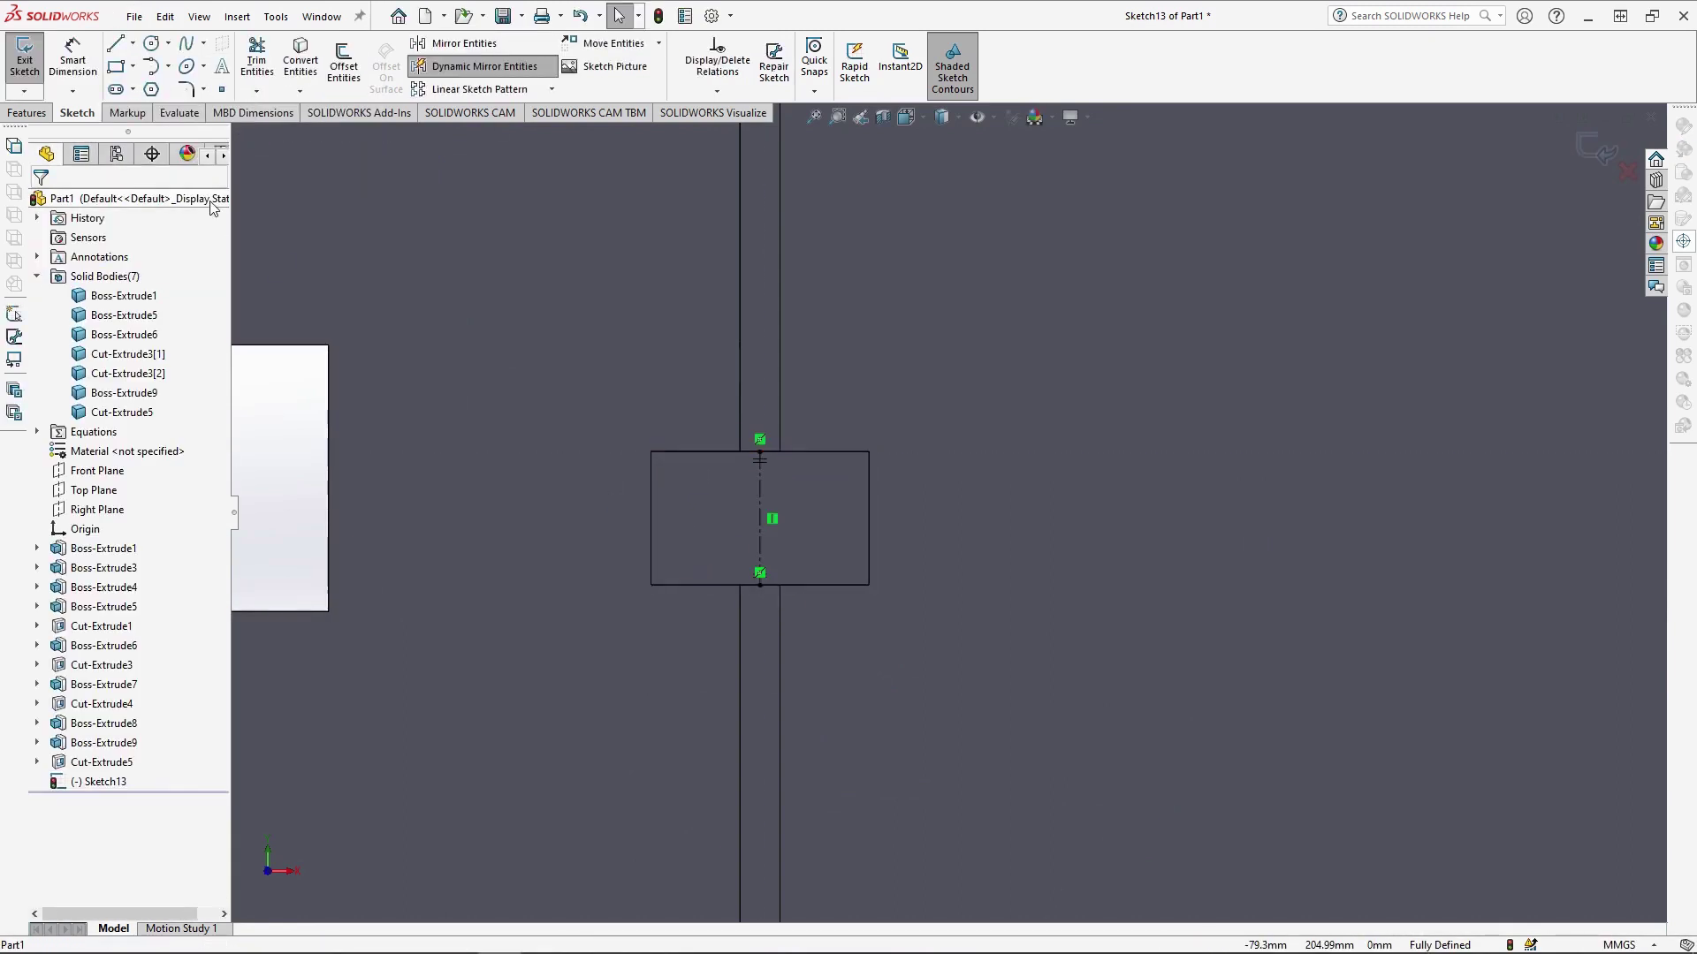
{"action": "left_click", "coordinate": [134, 43]}
{"action": "left_click", "coordinate": [150, 72]}
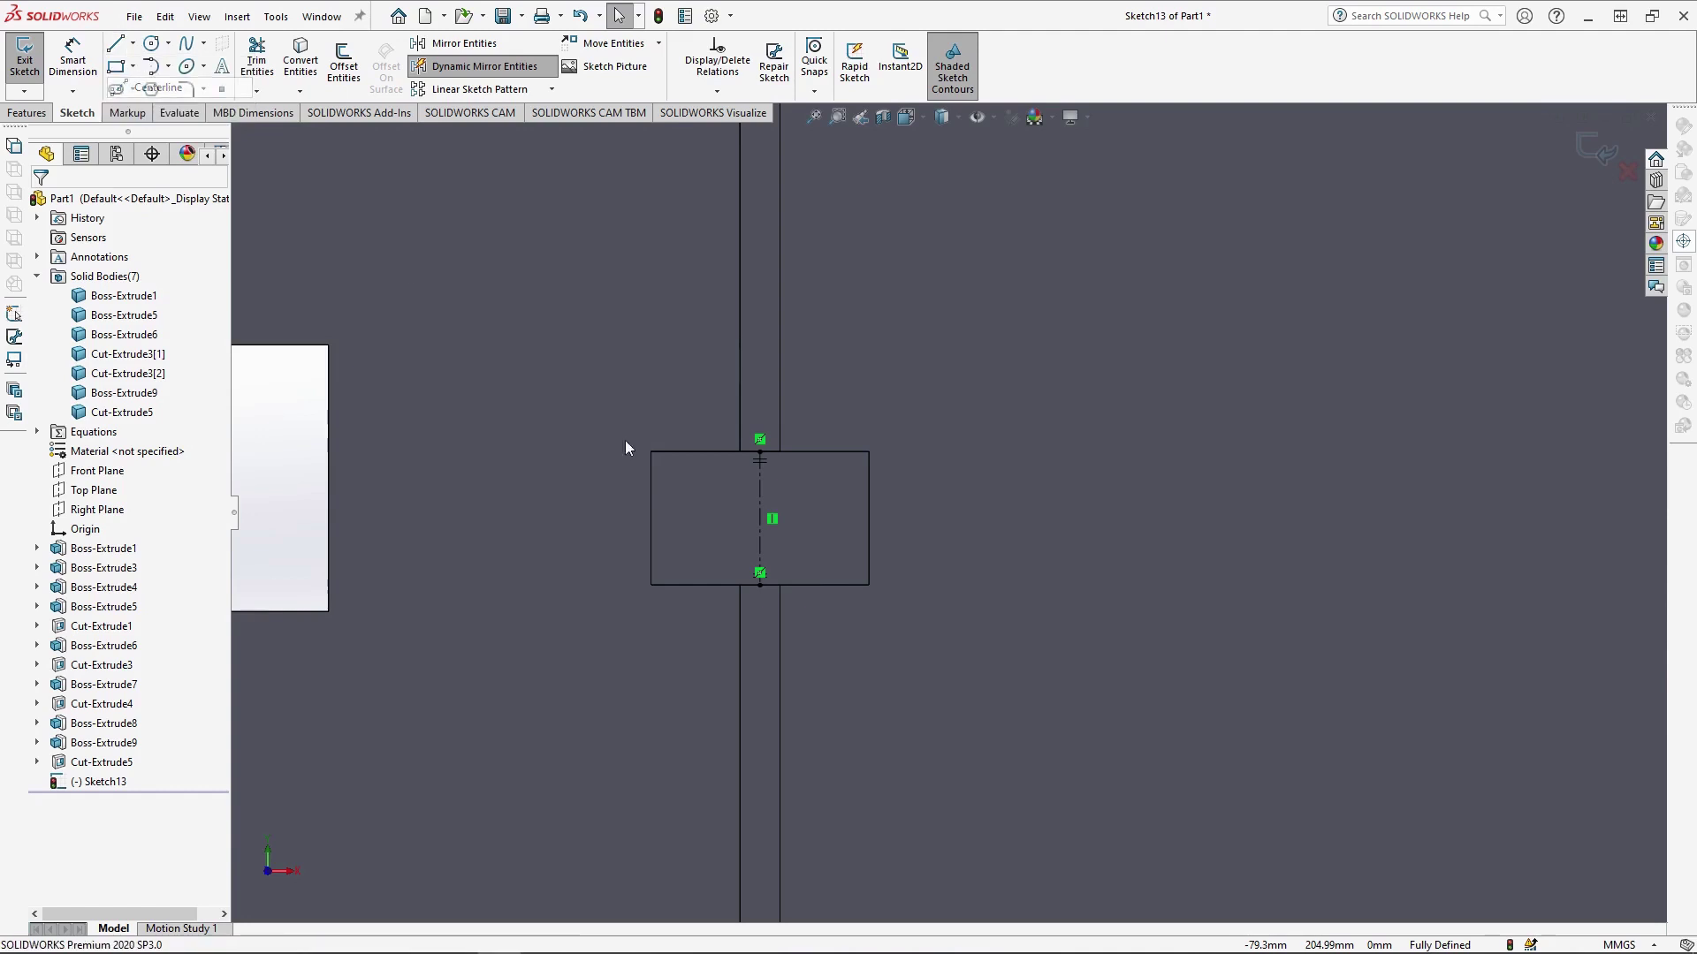
{"action": "left_click", "coordinate": [652, 518]}
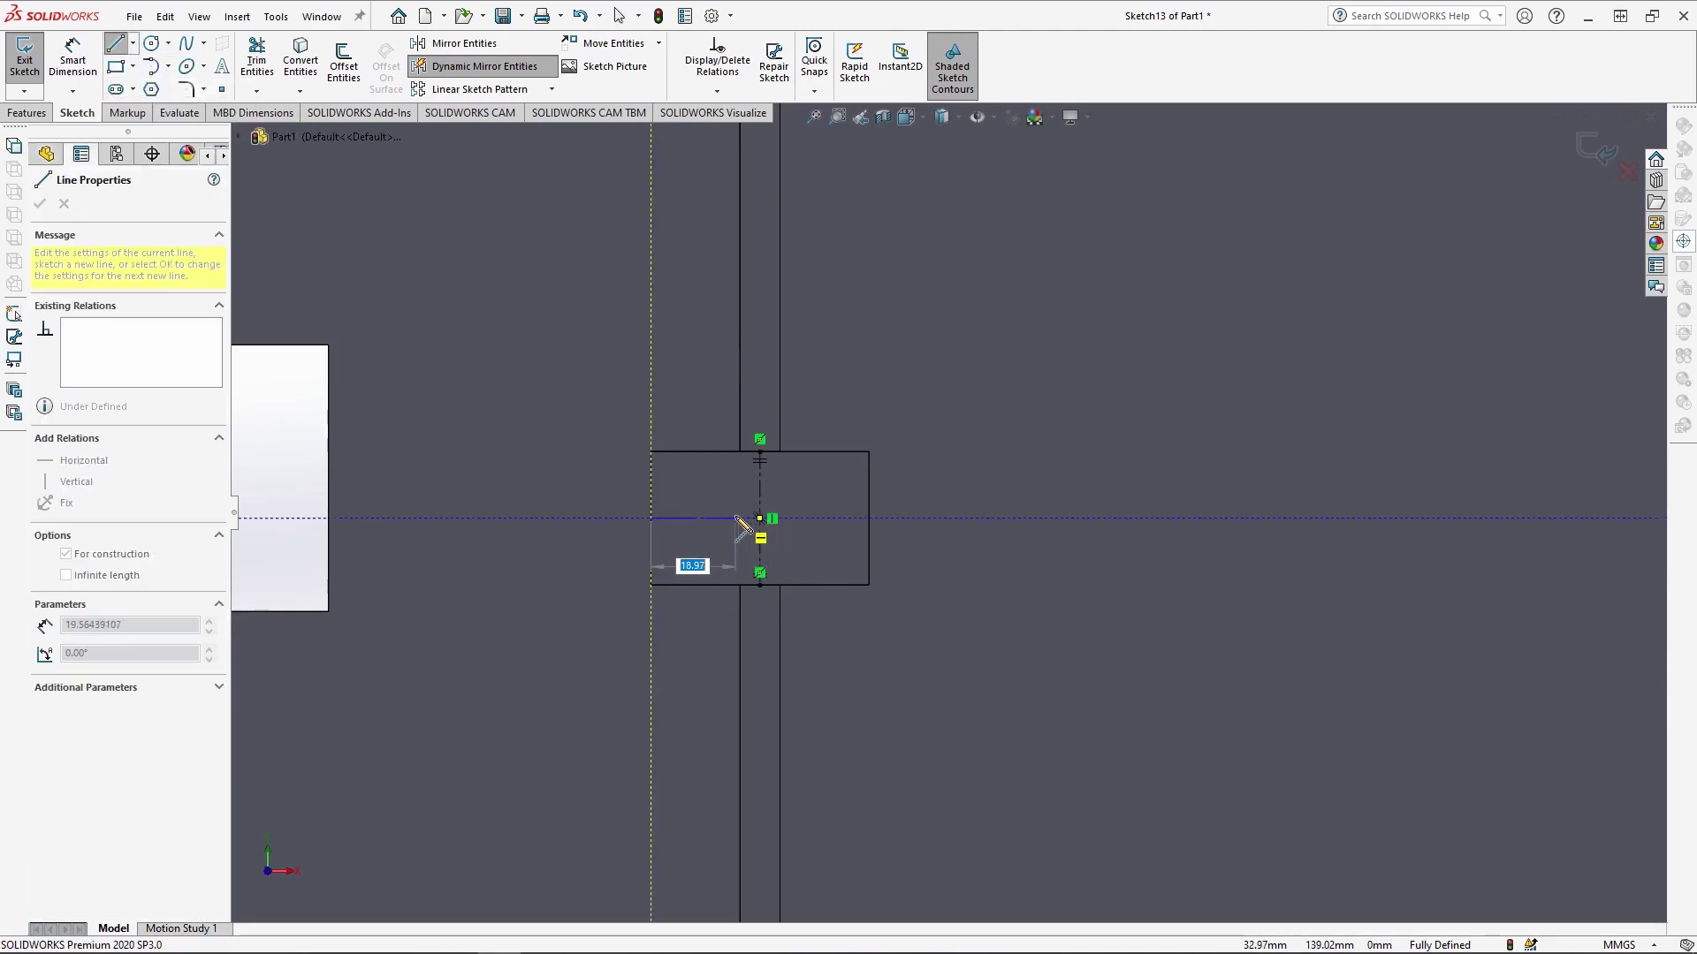
{"action": "left_click", "coordinate": [760, 519]}
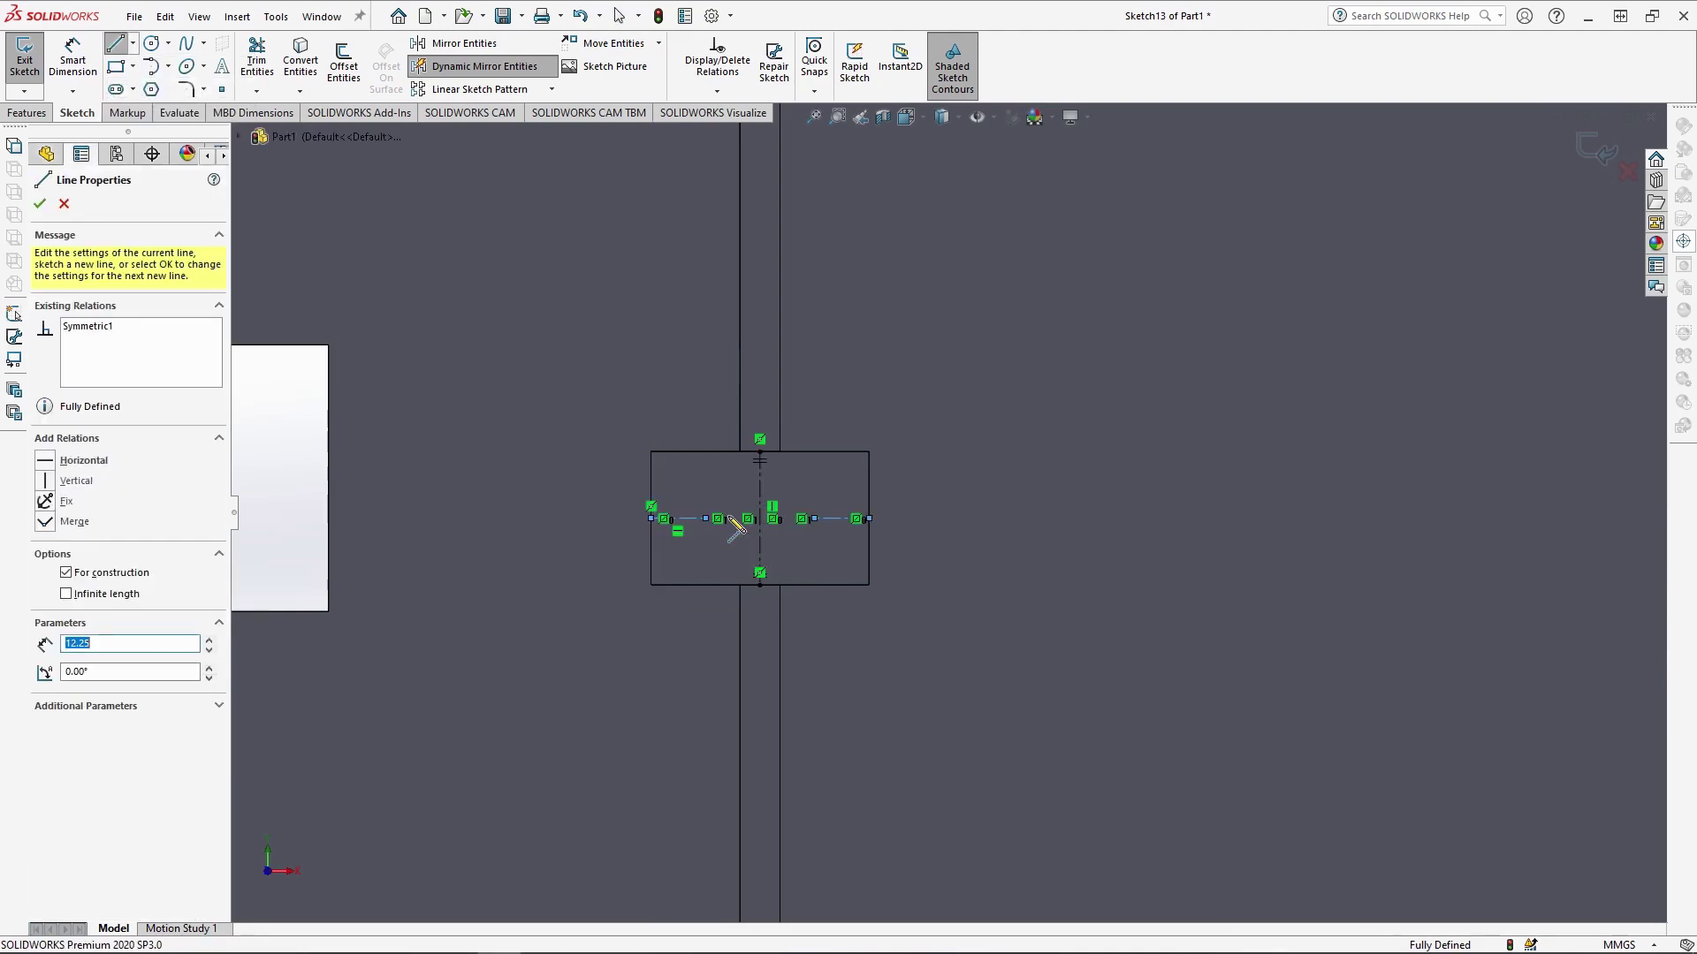
{"action": "key", "text": "Escape"}
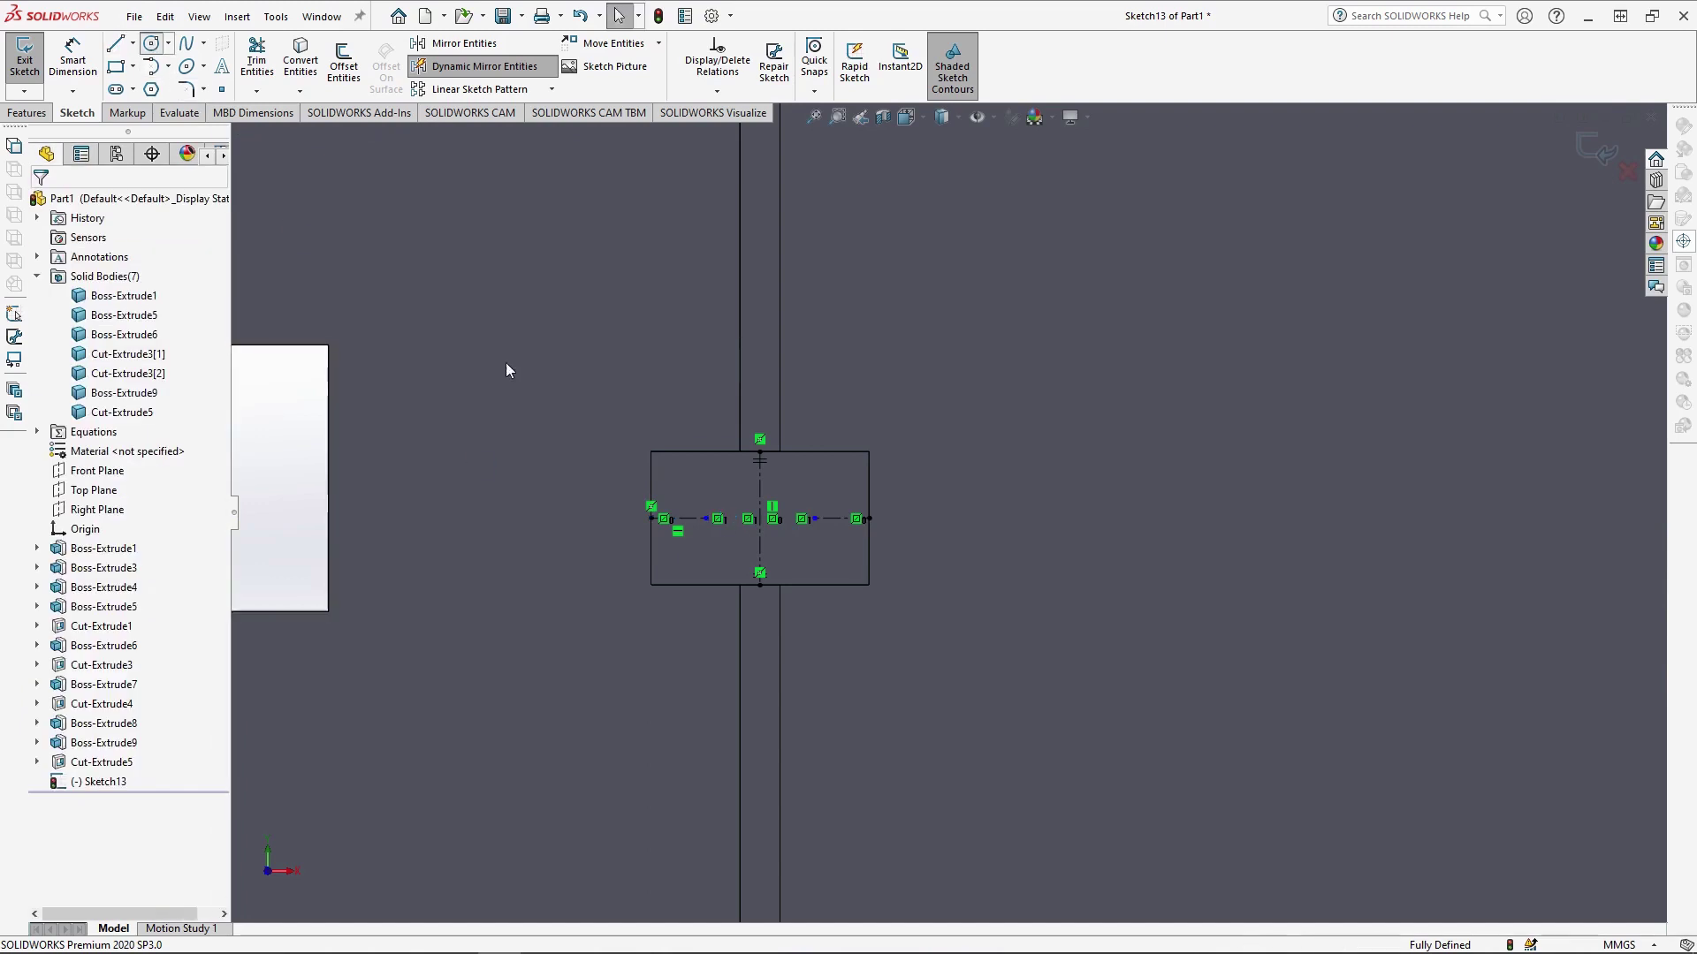
Draw a 10 mm diameter circle at the inner end of the left horizontal centerline, mirrored to the other side
{"action": "key", "text": "c"}
{"action": "left_click", "coordinate": [706, 519]}
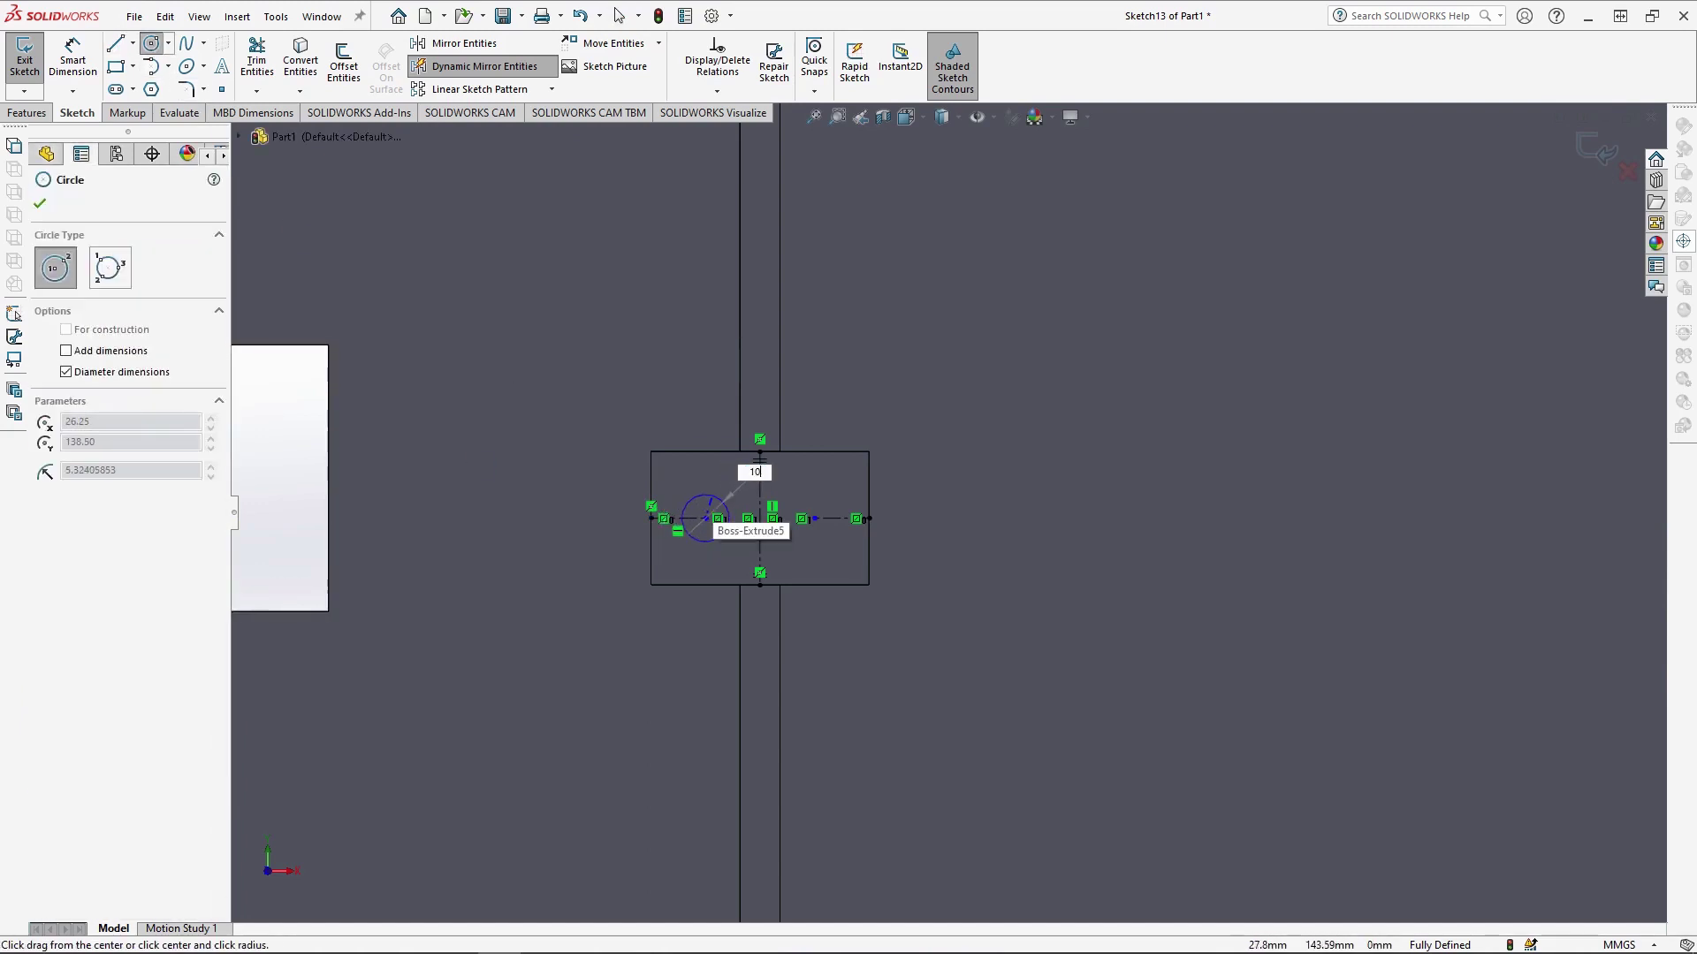
{"action": "type", "text": "10"}
{"action": "key", "text": "Return"}
{"action": "key", "text": "Escape"}
Cut both circles into the block as a one-direction thin feature 0.10 mm thick and 6 mm deep
{"action": "scroll", "coordinate": [614, 584], "scroll_direction": "down", "scroll_amount": 3}
{"action": "left_click", "coordinate": [29, 113]}
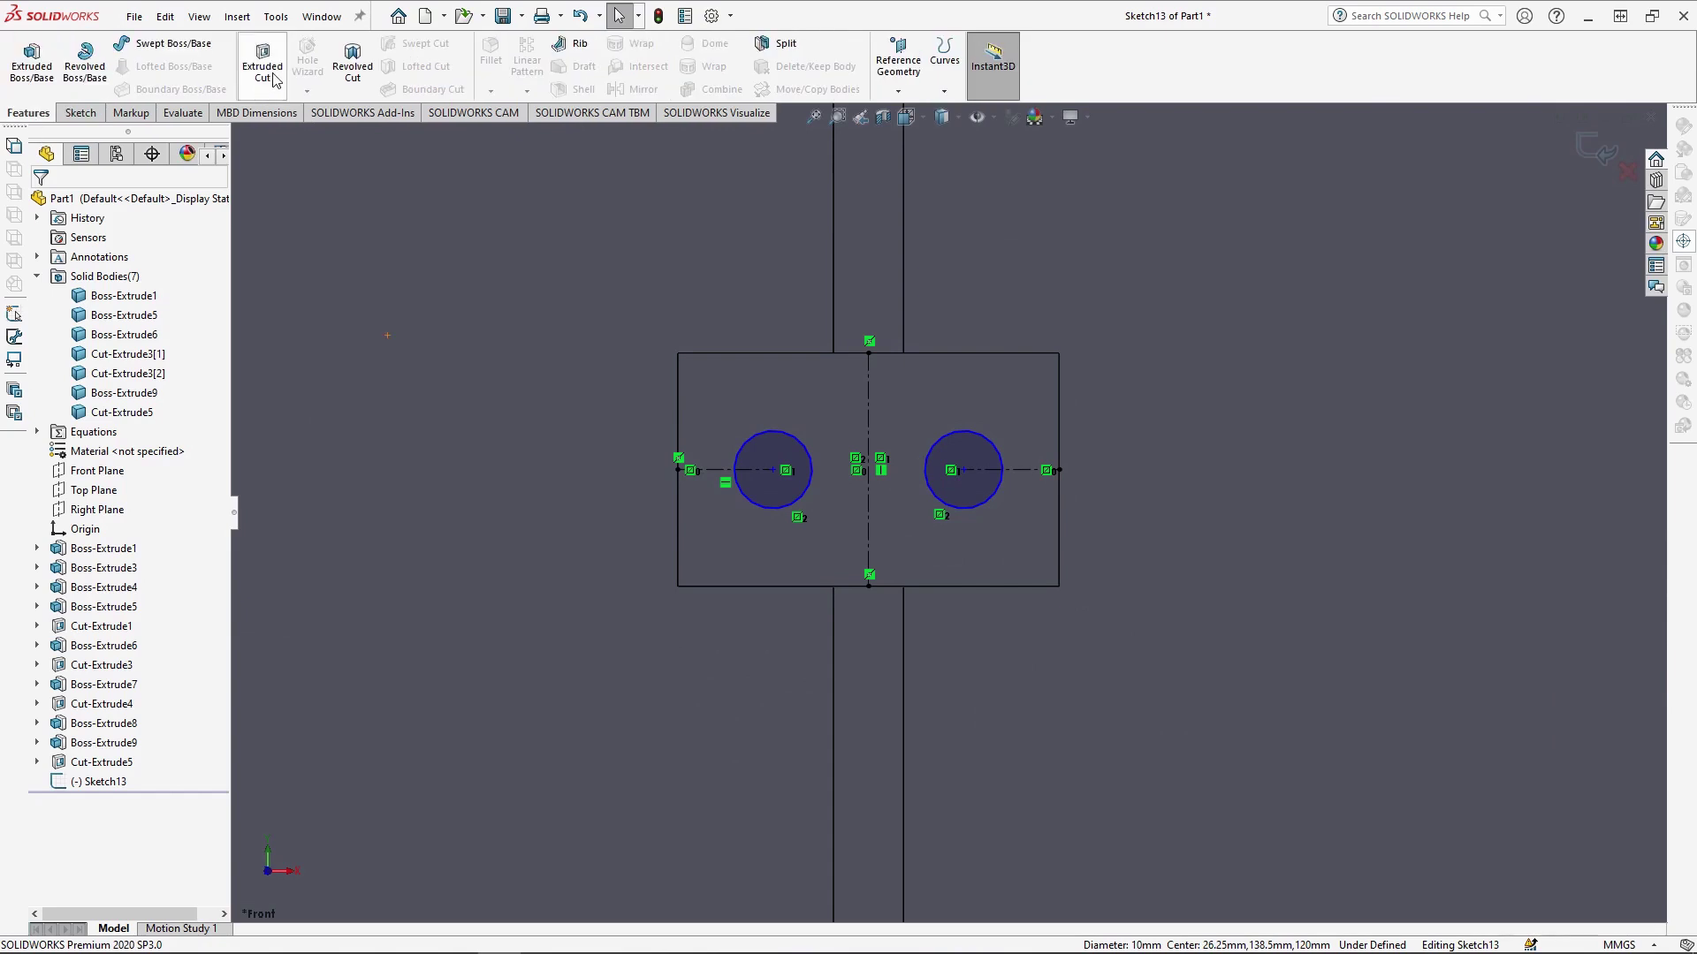
{"action": "left_click", "coordinate": [263, 63]}
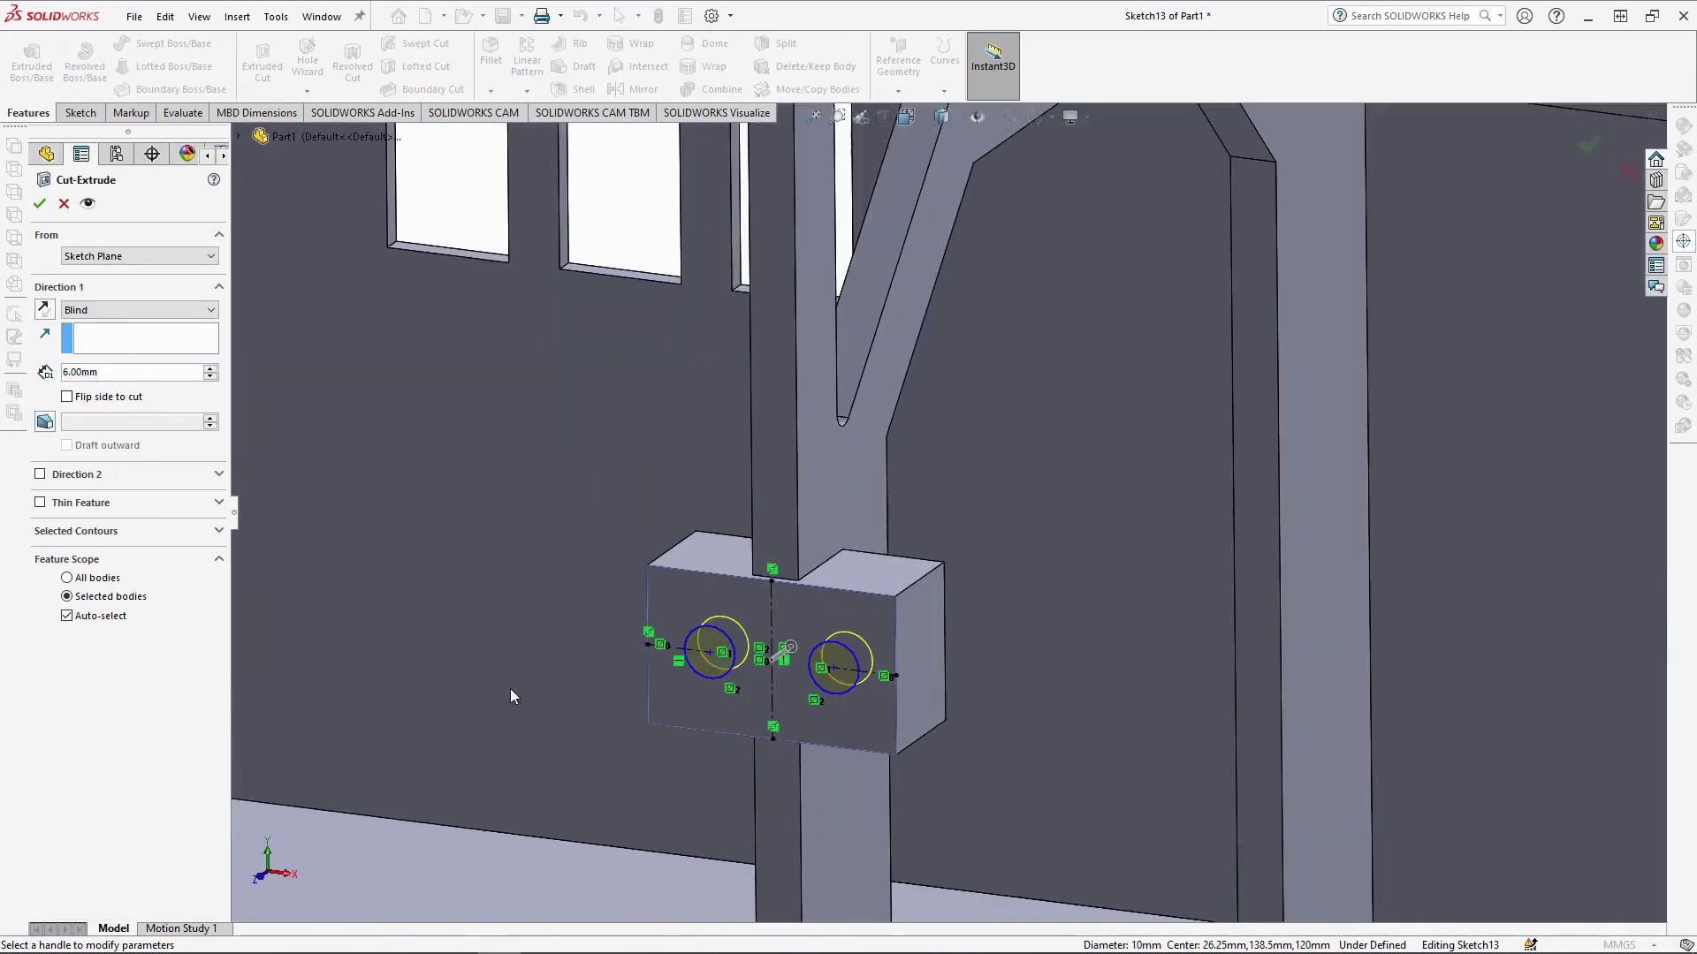
{"action": "left_click", "coordinate": [48, 508]}
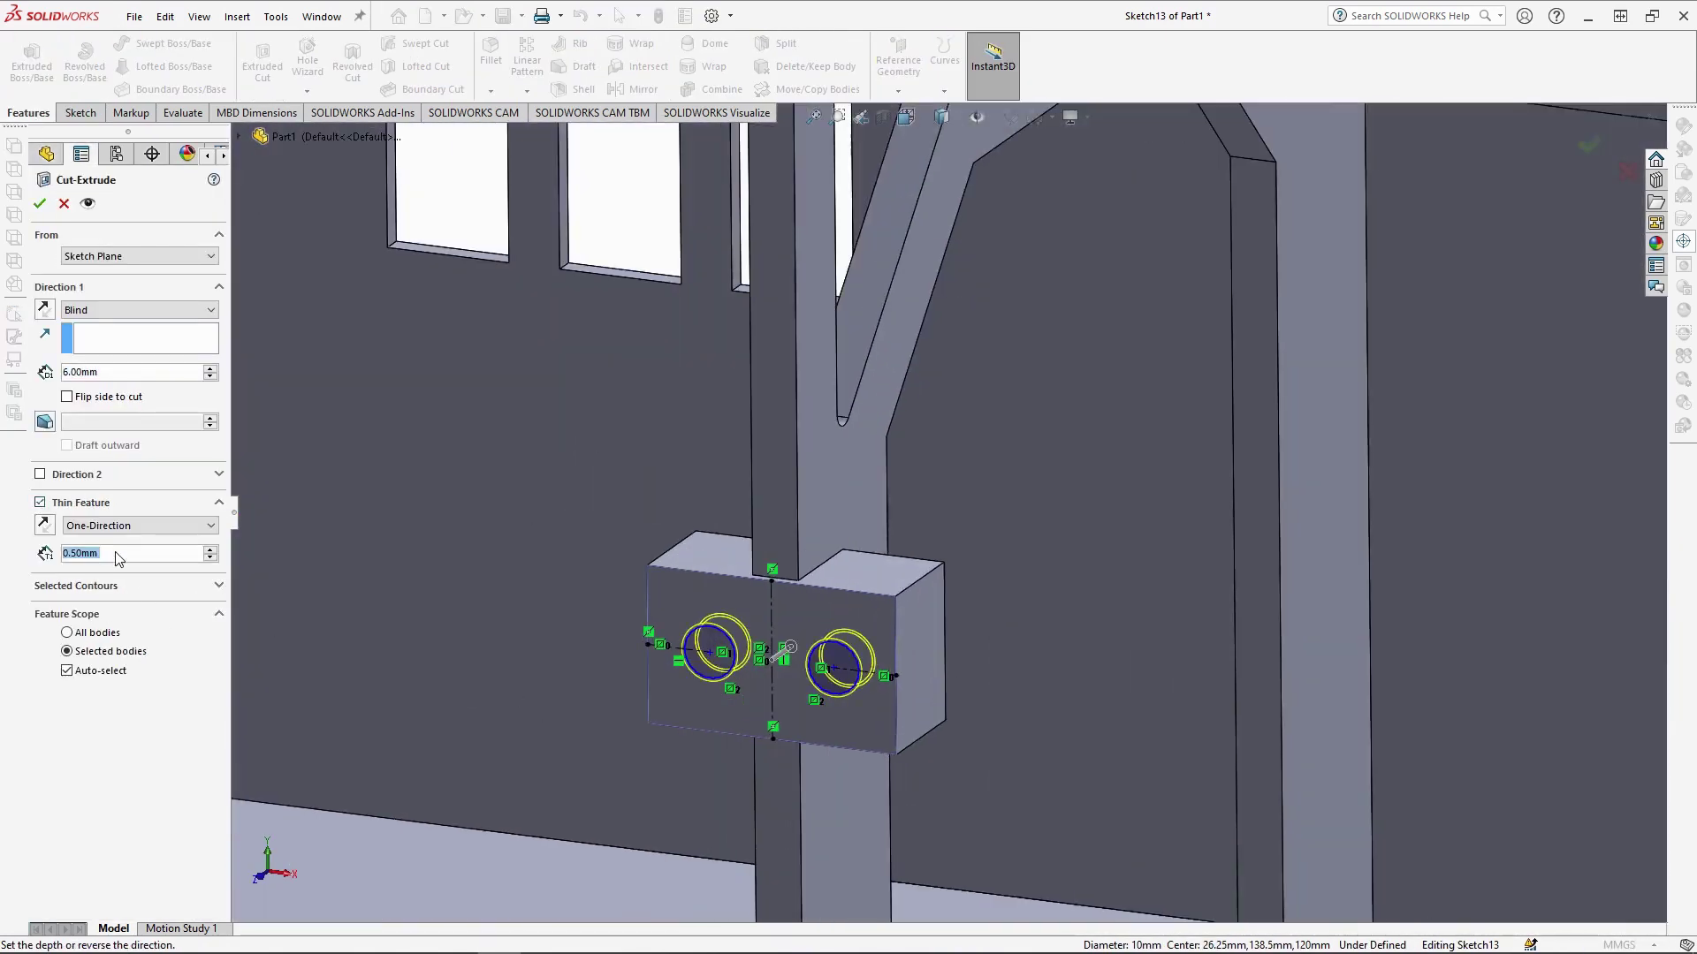
{"action": "key", "text": "Return"}
{"action": "scroll", "coordinate": [883, 774], "scroll_direction": "down", "scroll_amount": 4}
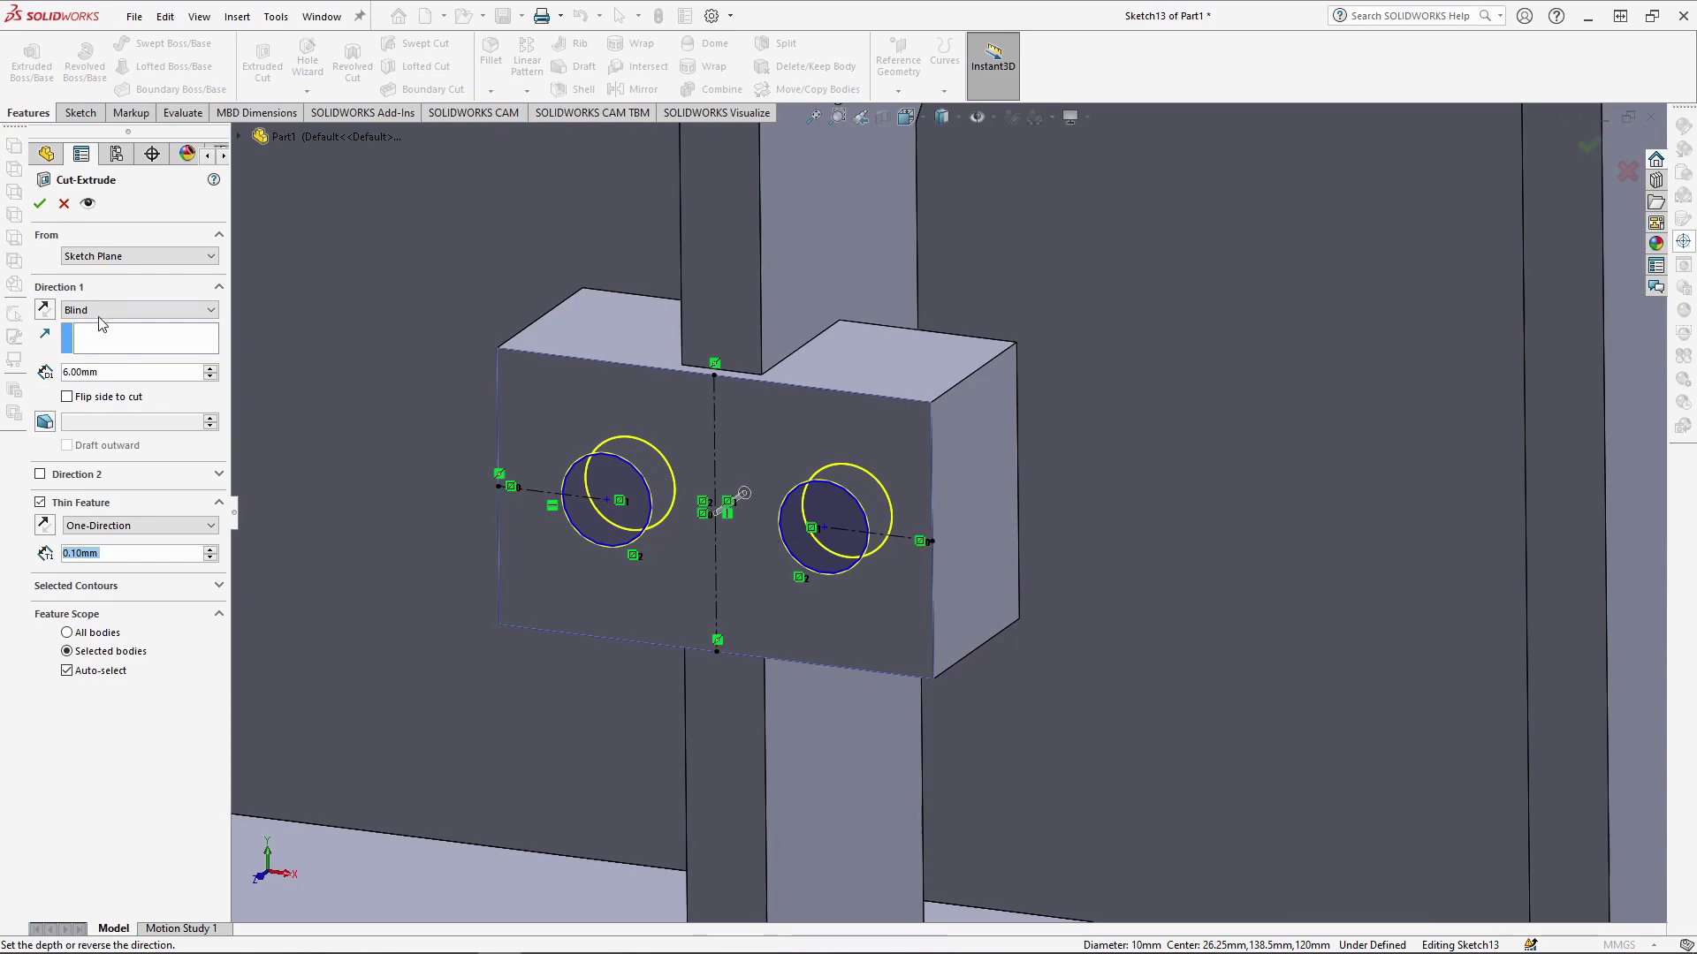
{"action": "left_click", "coordinate": [40, 204]}
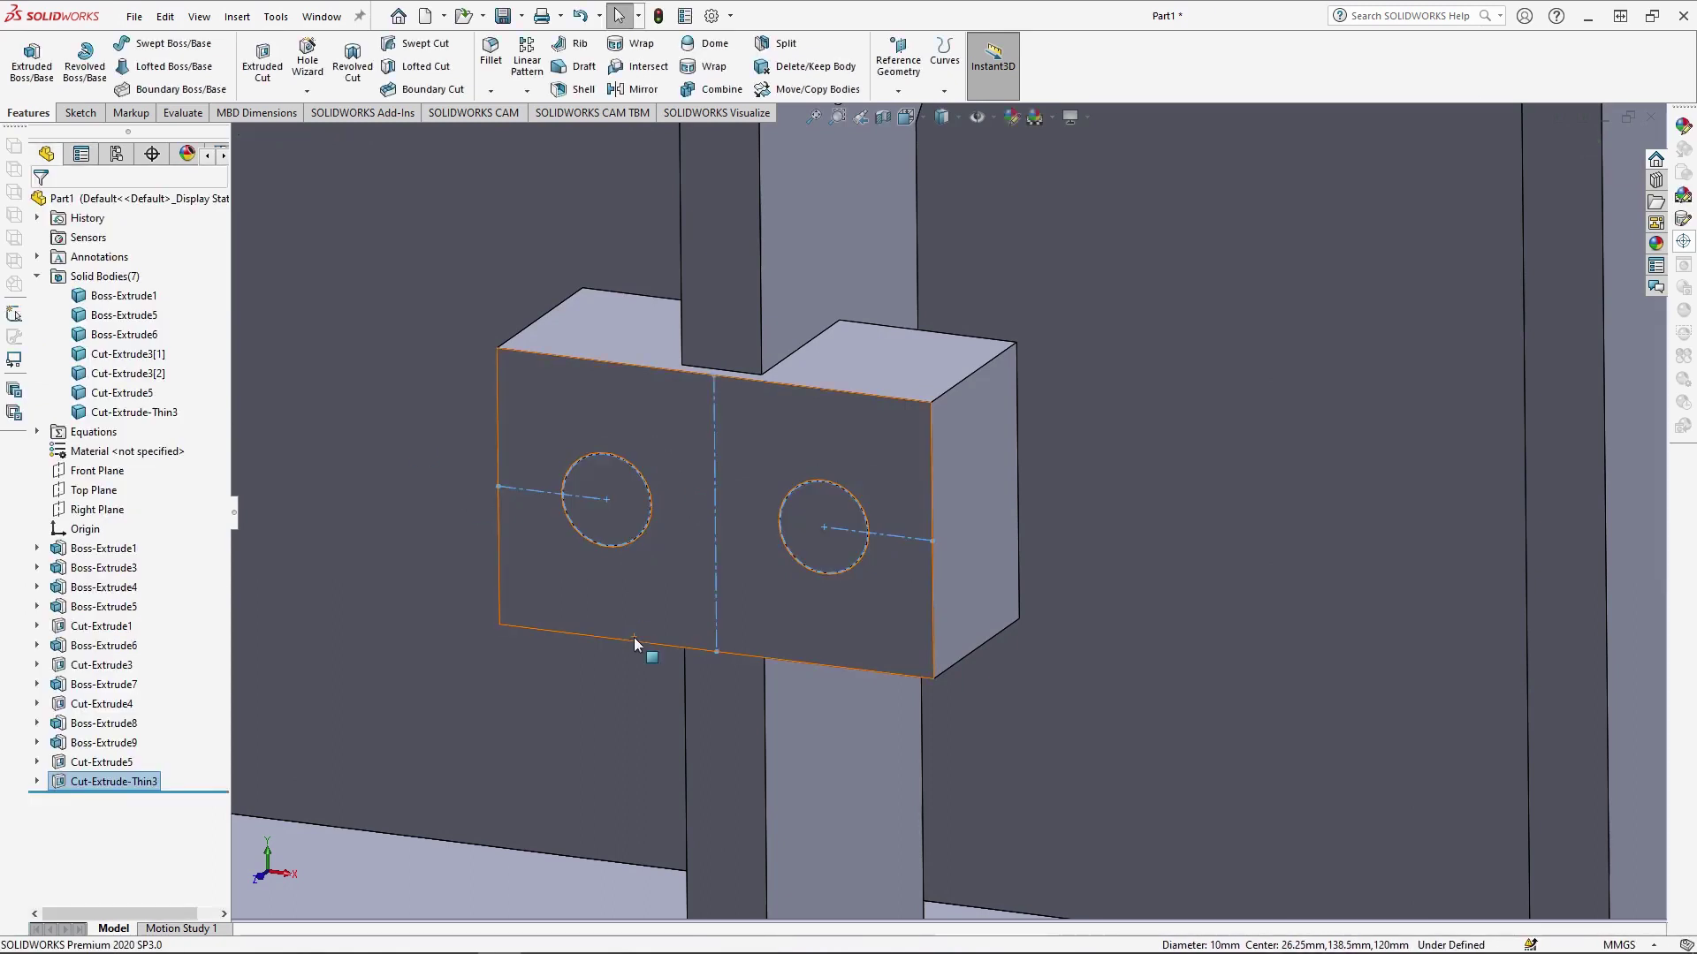
{"action": "scroll", "coordinate": [633, 638], "scroll_direction": "up", "scroll_amount": 6}
{"action": "scroll", "coordinate": [944, 539], "scroll_direction": "down", "scroll_amount": 3}
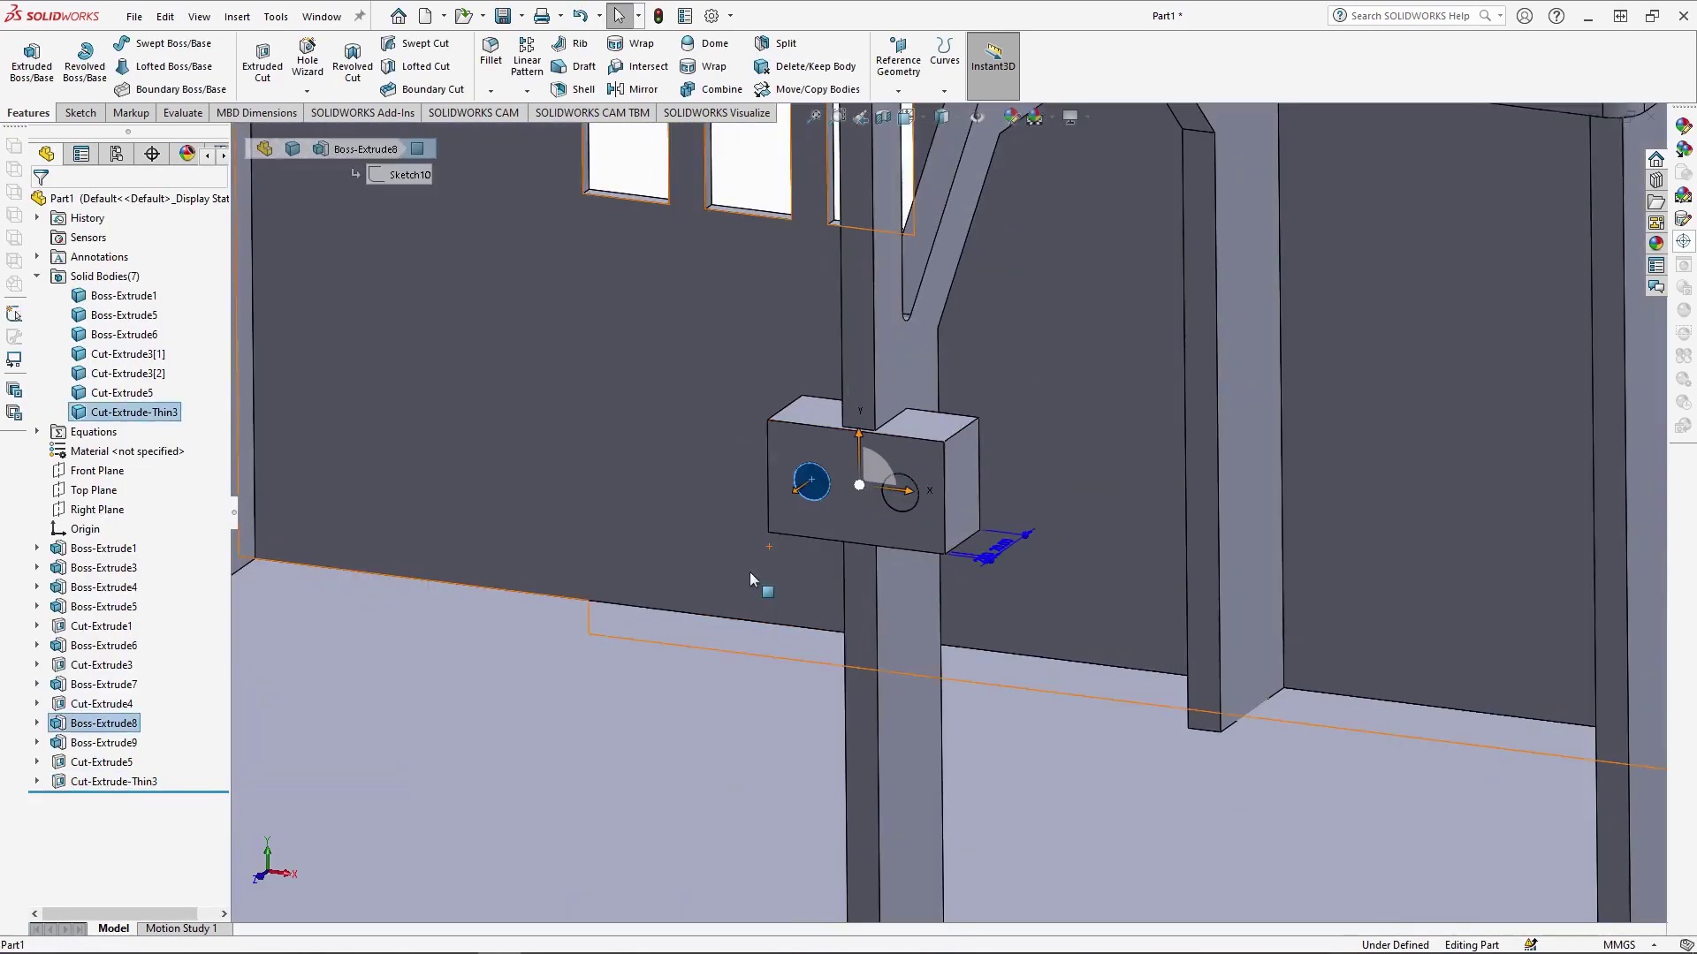
{"action": "scroll", "coordinate": [750, 570], "scroll_direction": "up", "scroll_amount": 8}
{"action": "scroll", "coordinate": [1248, 505], "scroll_direction": "down", "scroll_amount": 1}
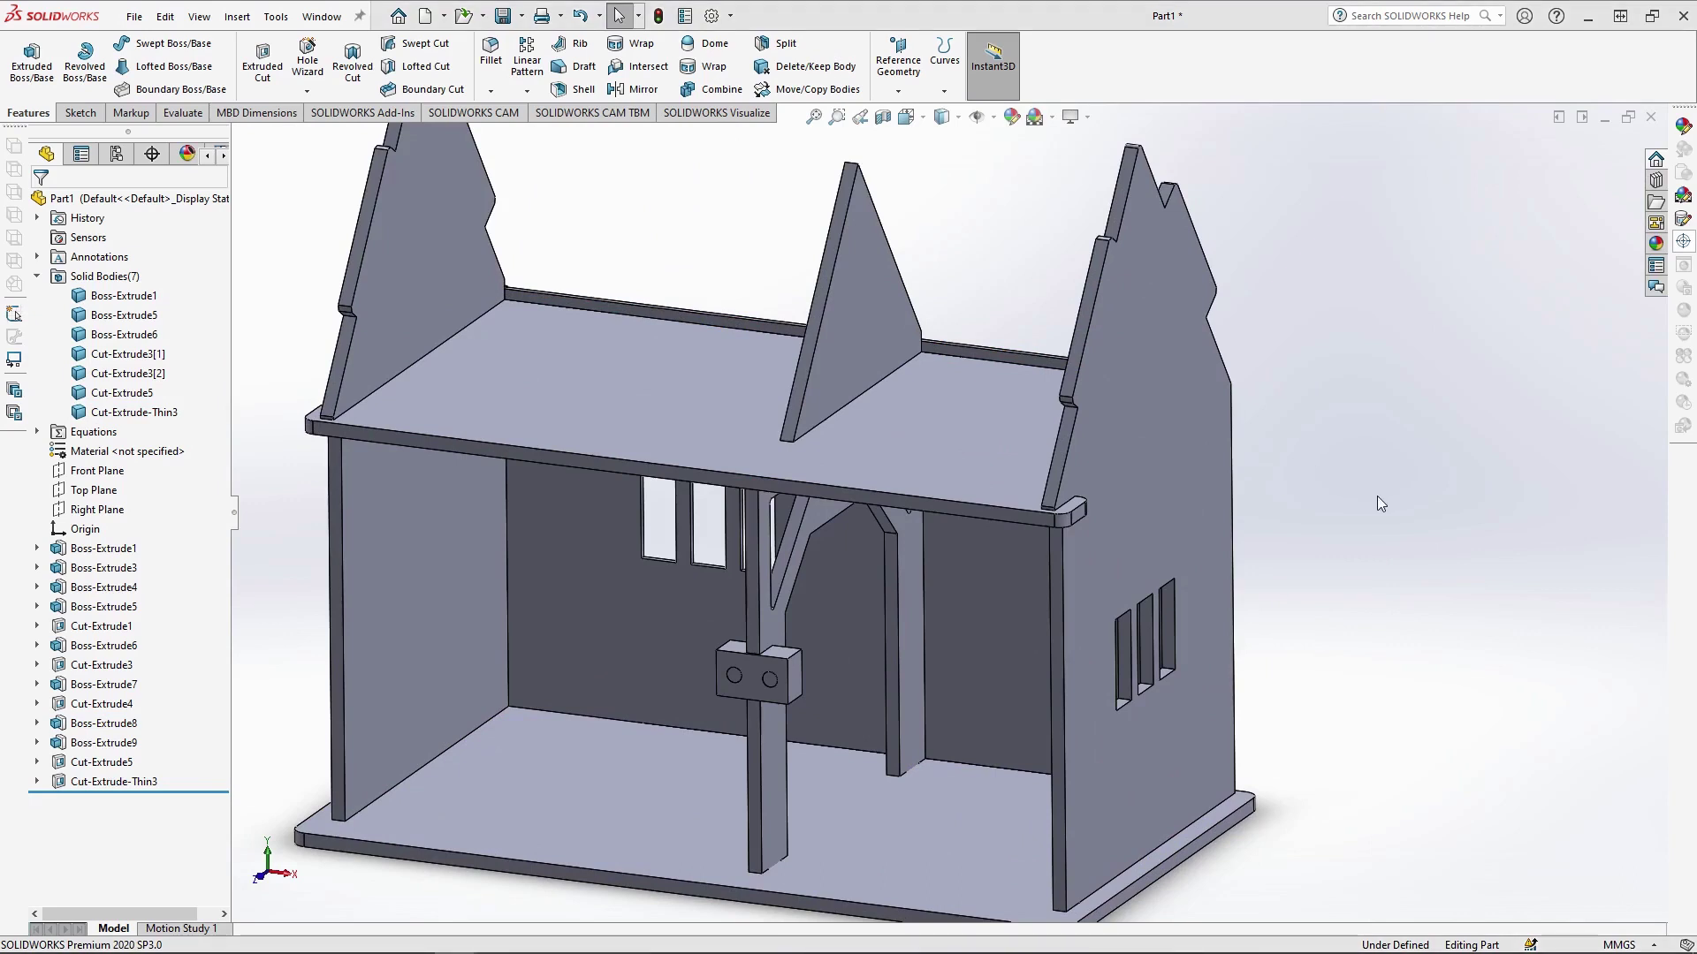
{"action": "scroll", "coordinate": [849, 914], "scroll_direction": "down", "scroll_amount": 3}
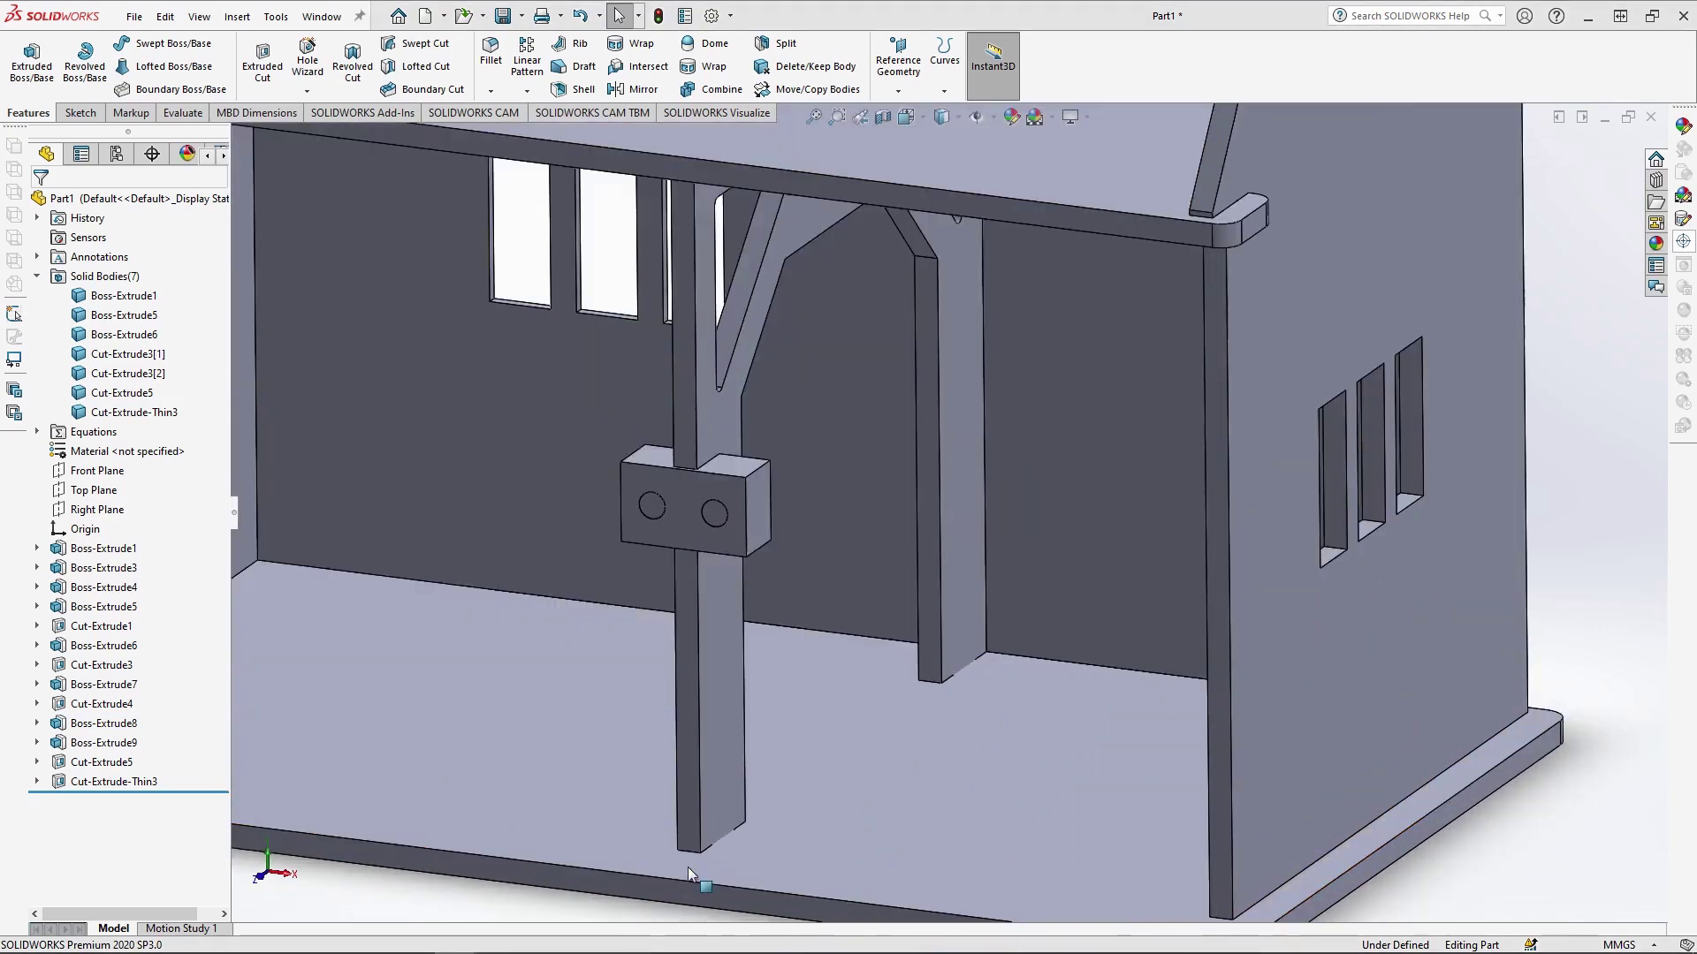
Start a sketch on the base plate's underside, viewed from the bottom with hidden lines visible
{"action": "left_click", "coordinate": [751, 850]}
{"action": "scroll", "coordinate": [714, 796], "scroll_direction": "up", "scroll_amount": 4}
{"action": "middle_click_drag", "start_coordinate": [1136, 676], "coordinate": [1016, 495]}
{"action": "left_click", "coordinate": [952, 663]}
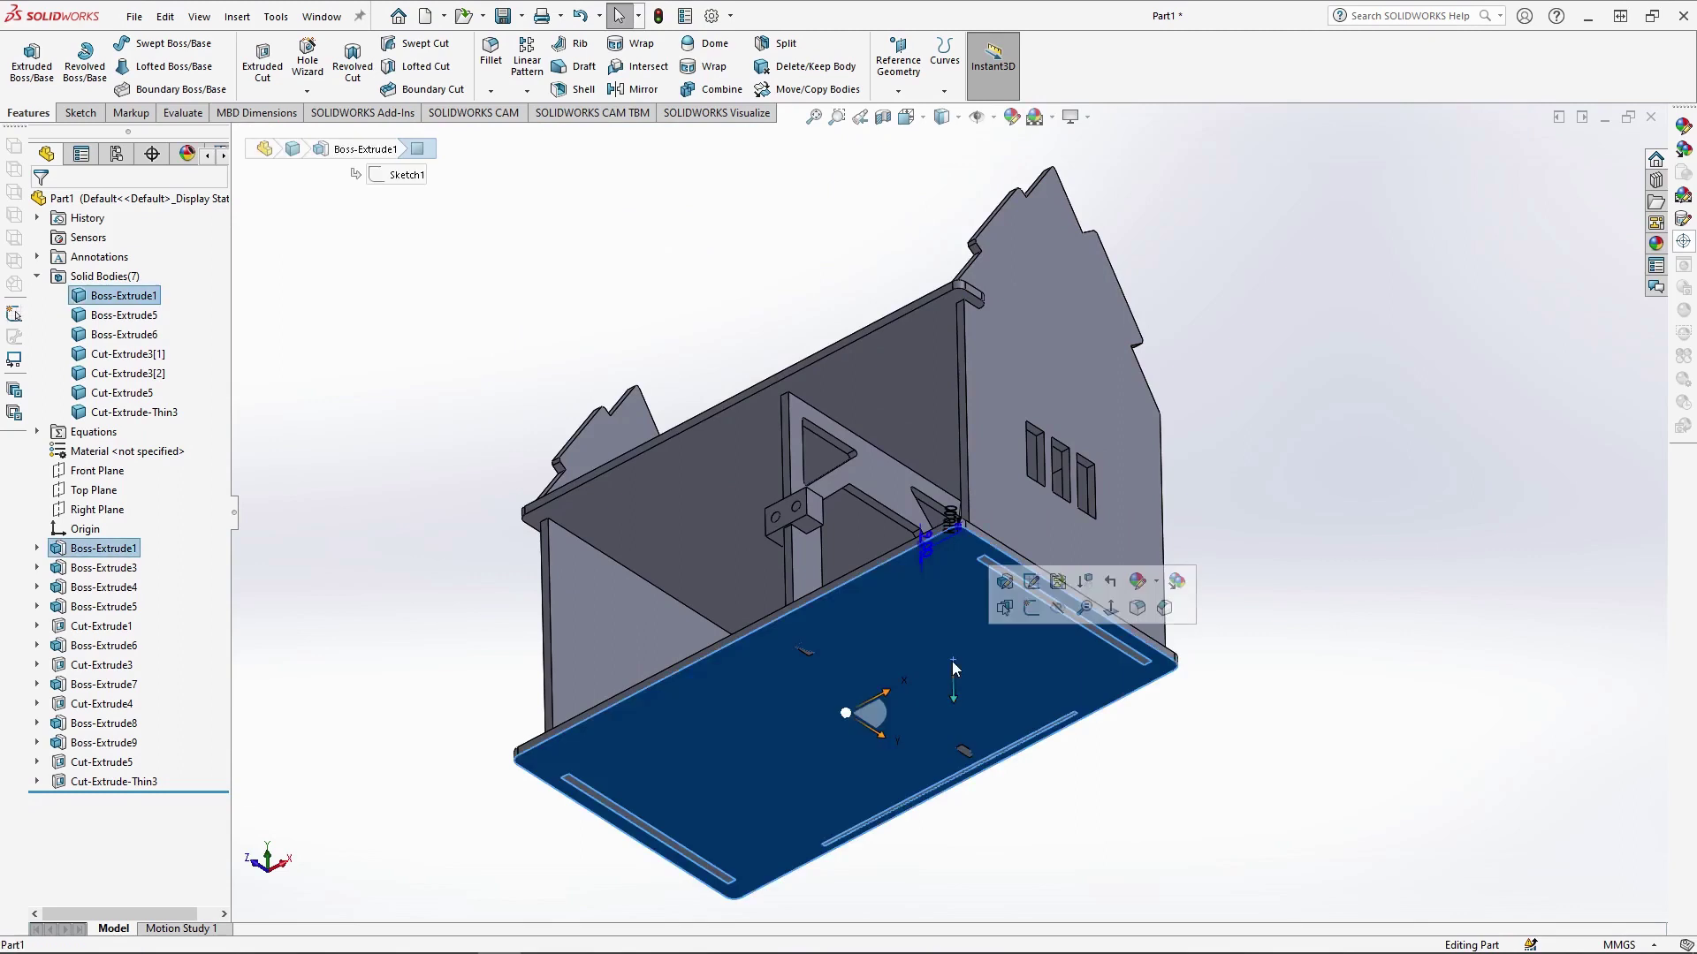
{"action": "left_click", "coordinate": [1030, 608]}
{"action": "scroll", "coordinate": [953, 767], "scroll_direction": "down", "scroll_amount": 1}
{"action": "scroll", "coordinate": [950, 746], "scroll_direction": "down", "scroll_amount": 2}
{"action": "left_click", "coordinate": [905, 118]}
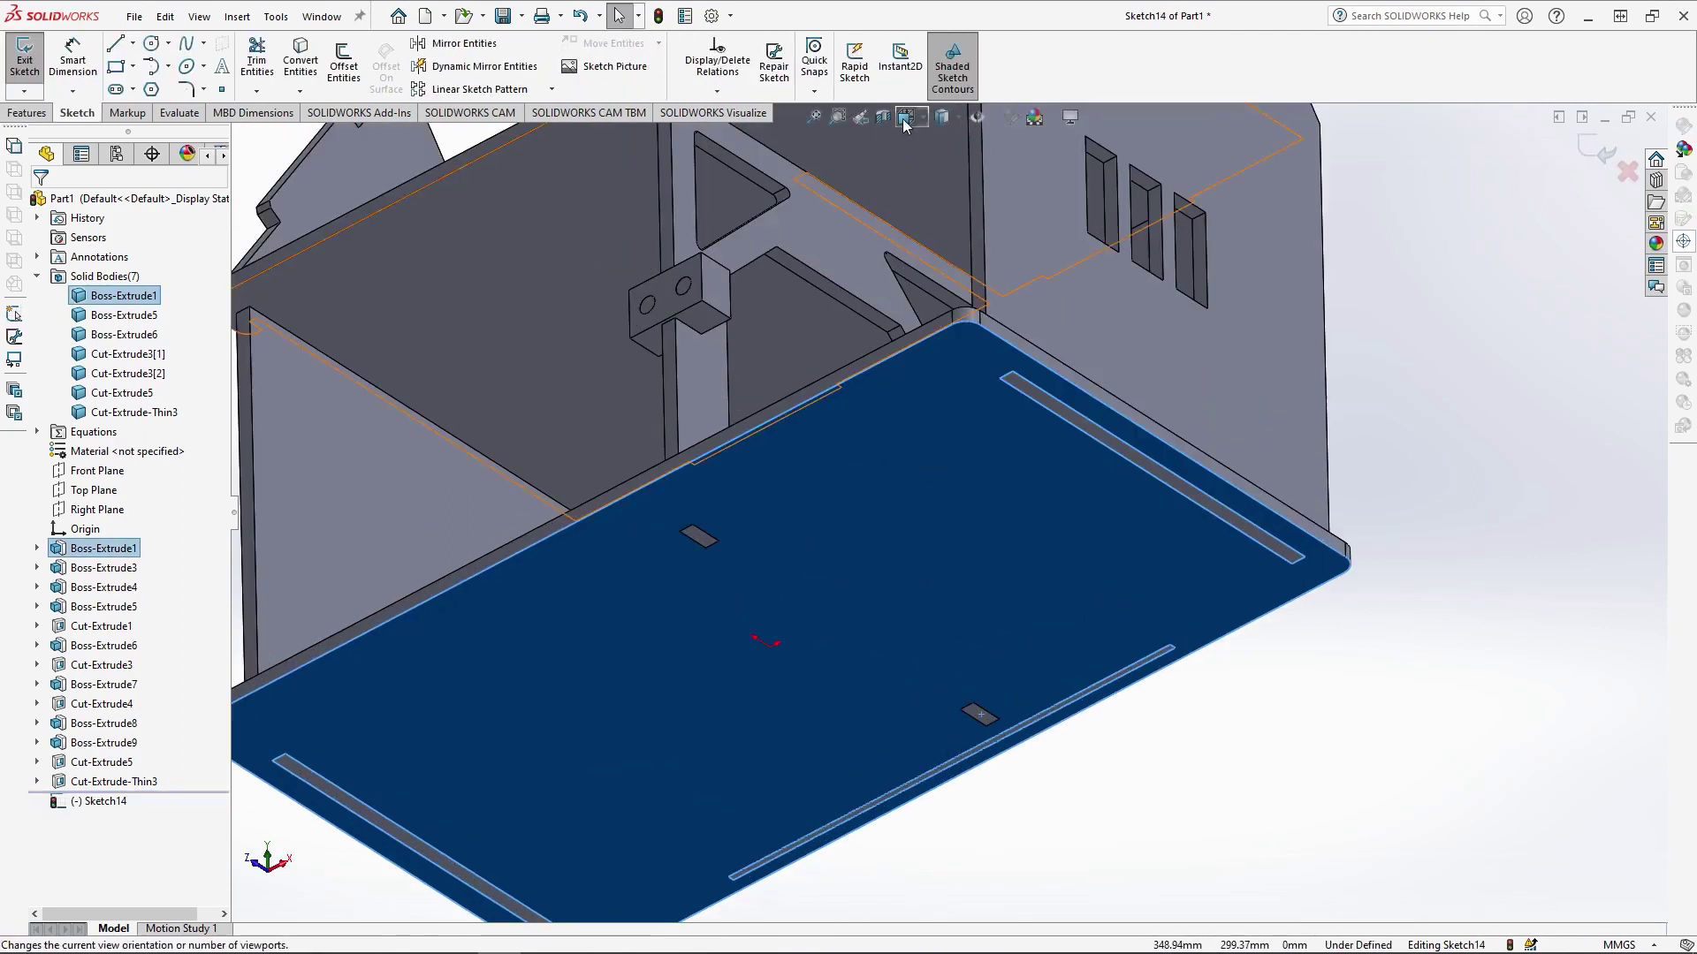
{"action": "left_click", "coordinate": [928, 221]}
{"action": "left_click", "coordinate": [951, 120]}
{"action": "left_click", "coordinate": [942, 169]}
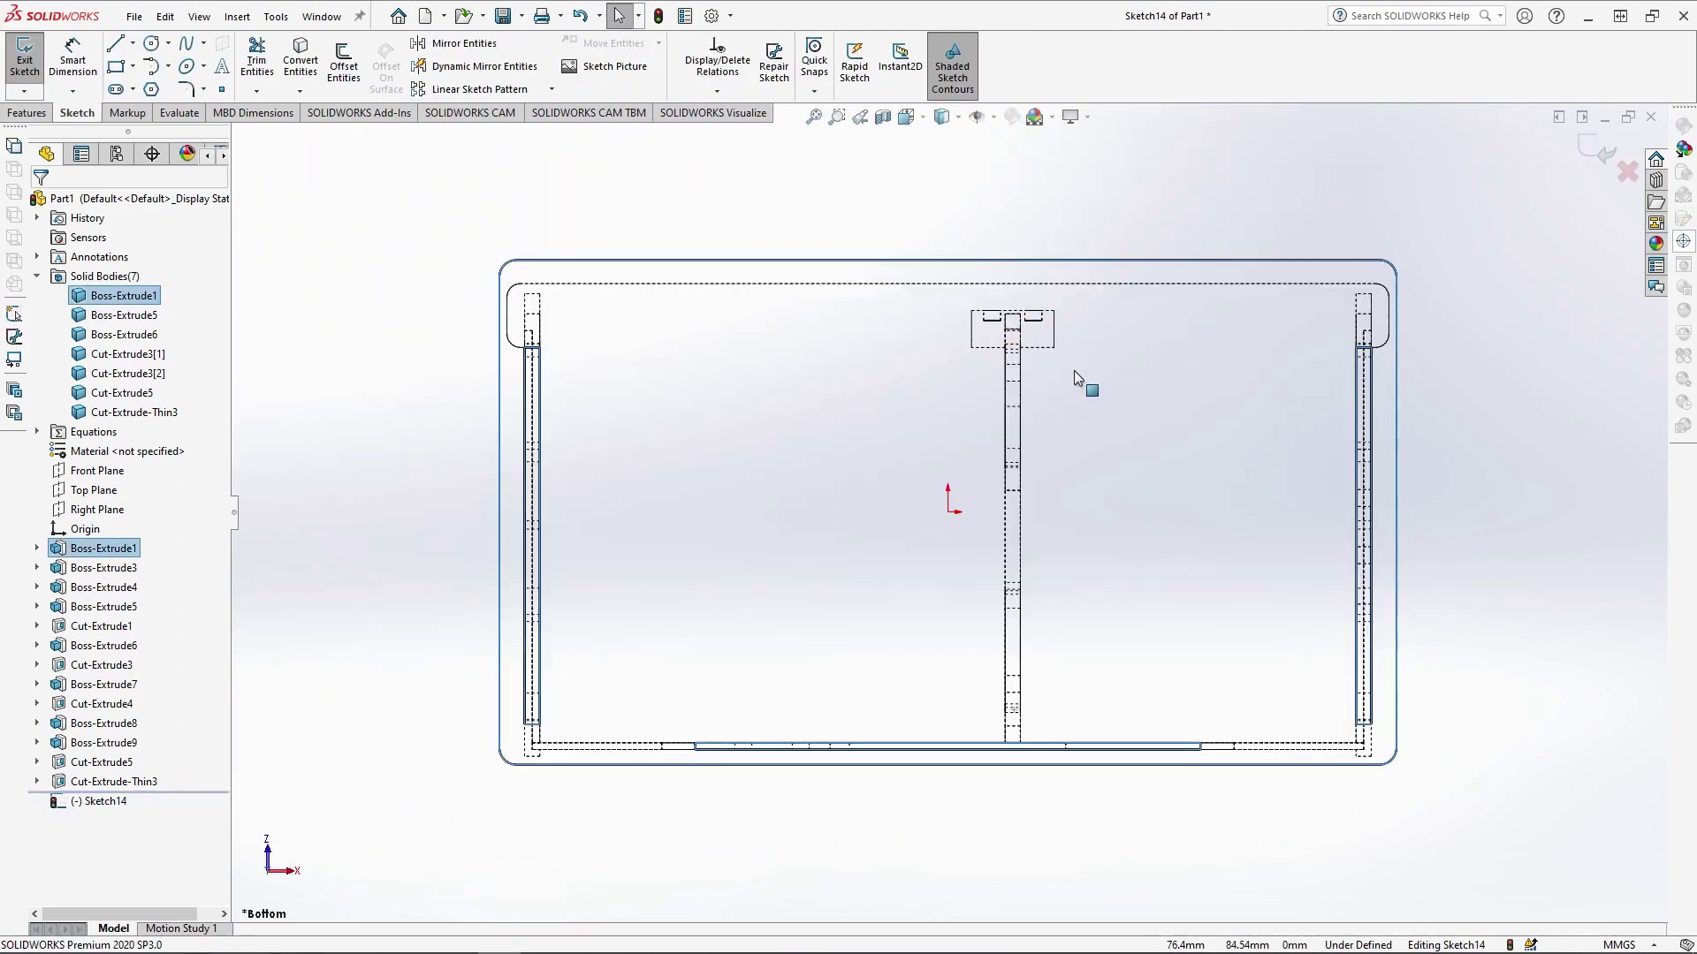
Convert the bottom faces of the partition's two legs into sketch outlines on the base plate
{"action": "middle_click_drag", "start_coordinate": [1074, 371], "coordinate": [896, 405]}
{"action": "right_click", "coordinate": [919, 399]}
{"action": "left_click", "coordinate": [972, 428]}
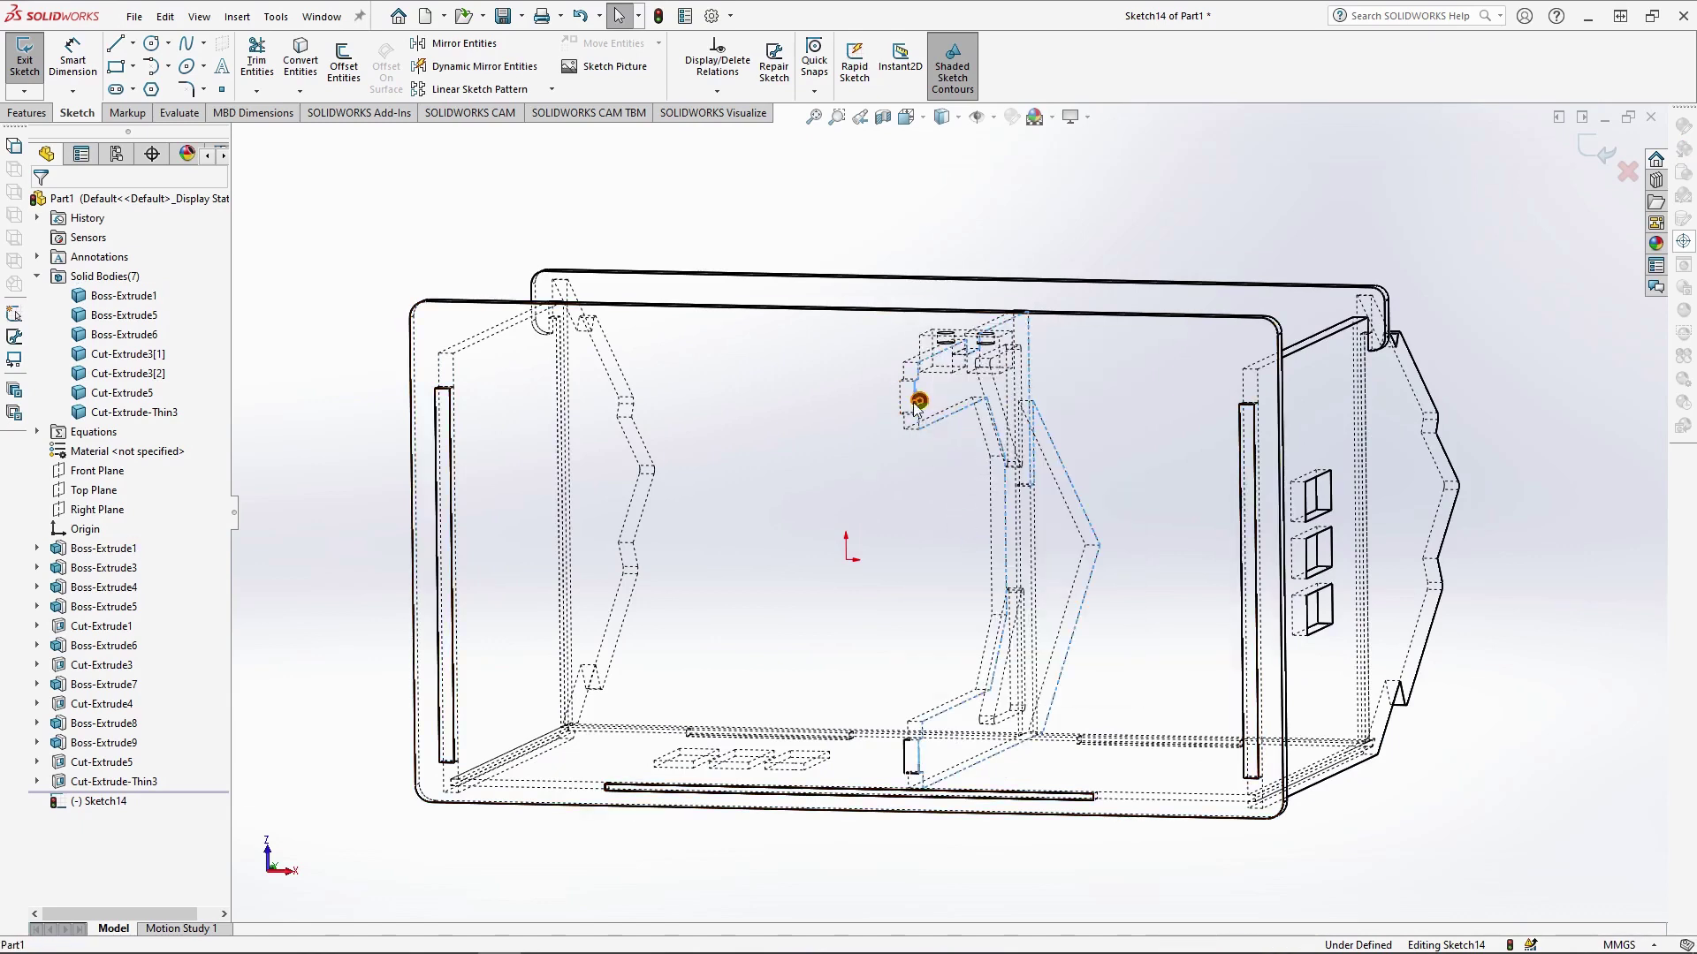
{"action": "right_click", "coordinate": [912, 758]}
{"action": "left_click", "coordinate": [984, 693]}
{"action": "scroll", "coordinate": [934, 864], "scroll_direction": "down", "scroll_amount": 2}
{"action": "left_click", "coordinate": [299, 61]}
Cut the leg outlines 9 mm blind through the base plate body only, and return the display to shaded with edges
{"action": "left_click", "coordinate": [27, 112]}
{"action": "left_click", "coordinate": [262, 63]}
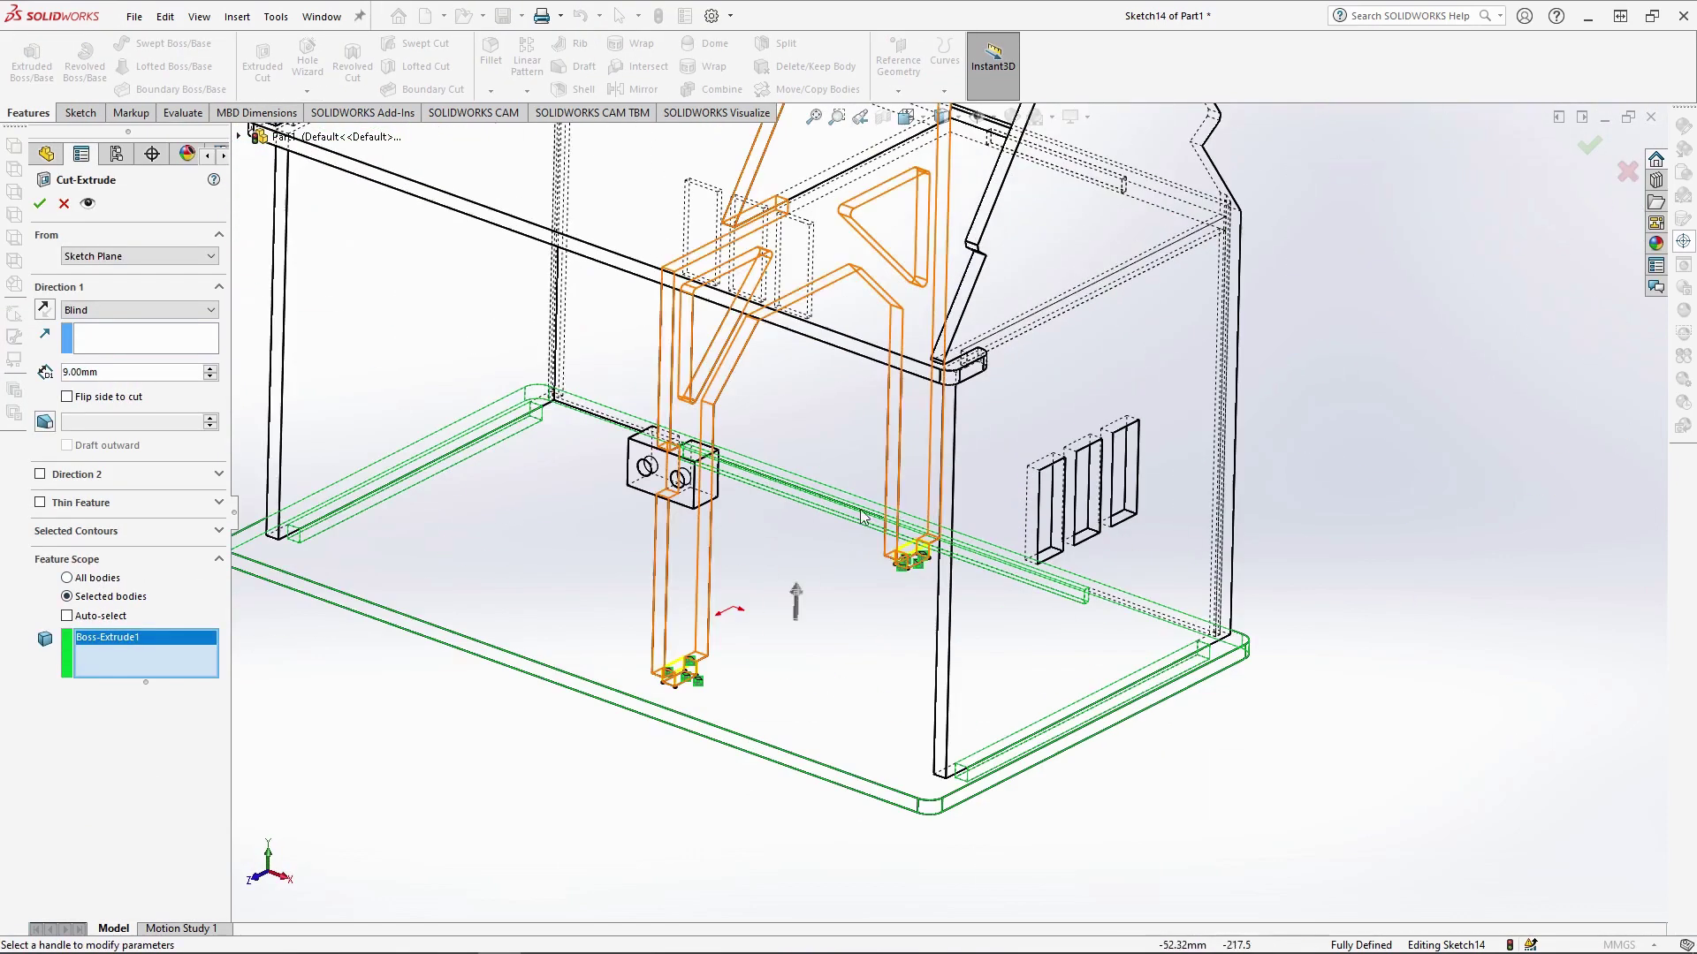
{"action": "key", "text": "Return"}
{"action": "middle_click_drag", "start_coordinate": [673, 712], "coordinate": [718, 681]}
{"action": "left_click", "coordinate": [942, 115]}
{"action": "left_click", "coordinate": [942, 139]}
{"action": "scroll", "coordinate": [947, 513], "scroll_direction": "up", "scroll_amount": 3}
{"action": "scroll", "coordinate": [926, 355], "scroll_direction": "down", "scroll_amount": 2}
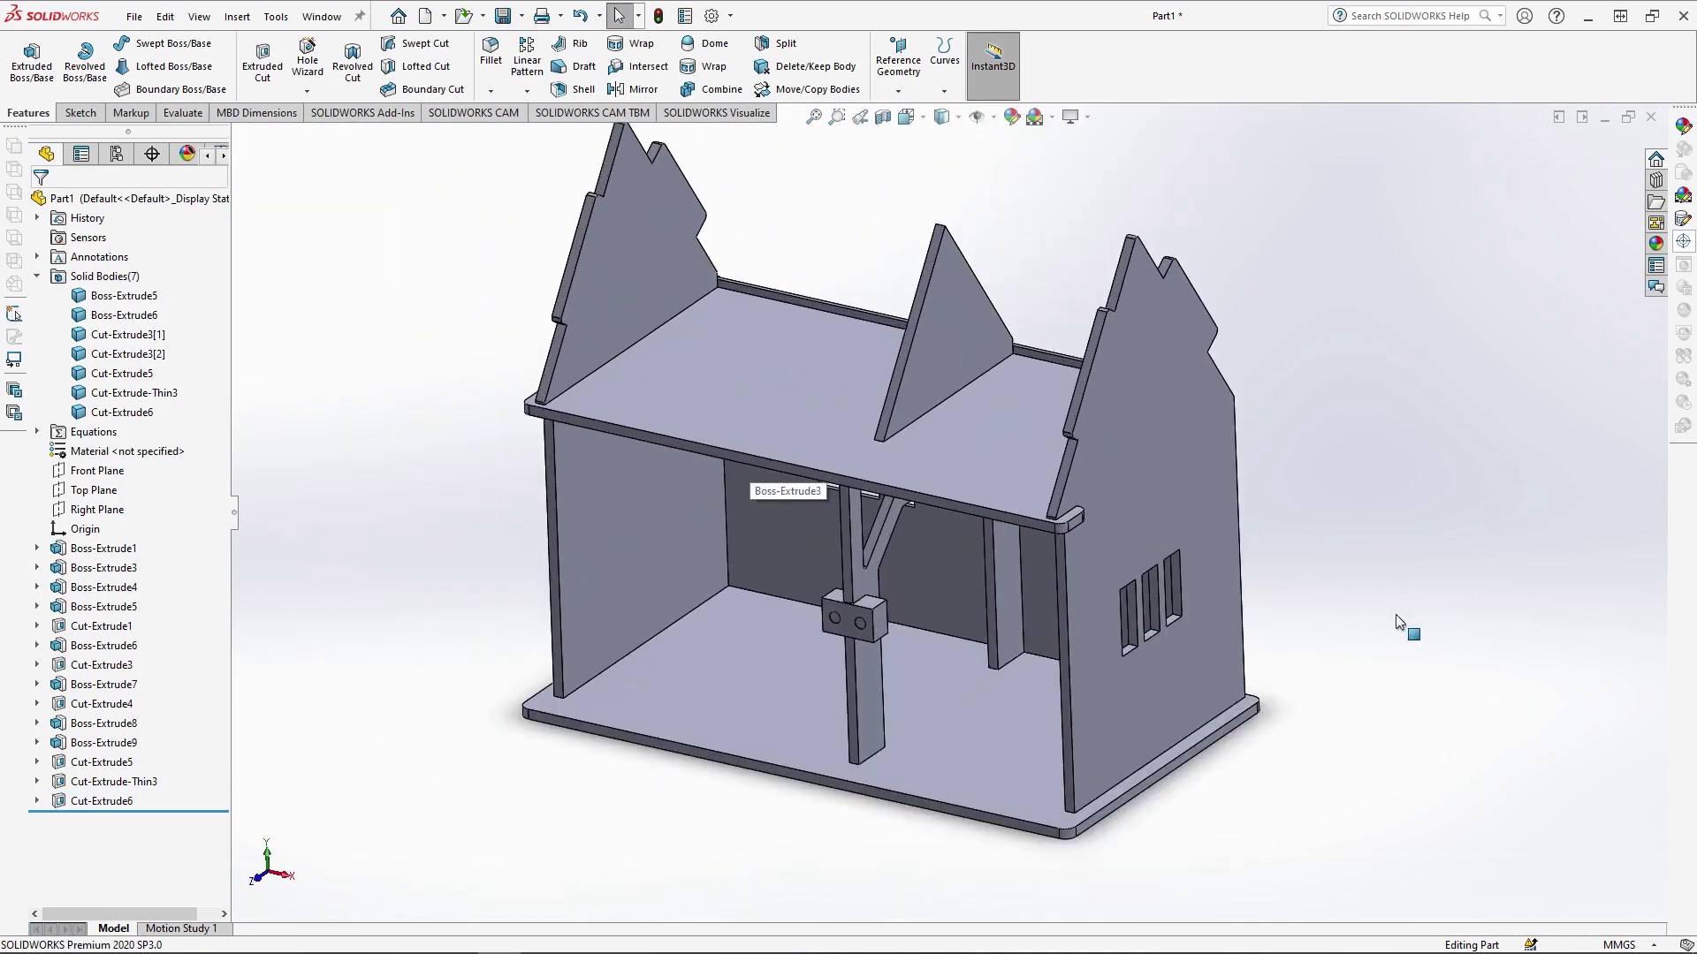